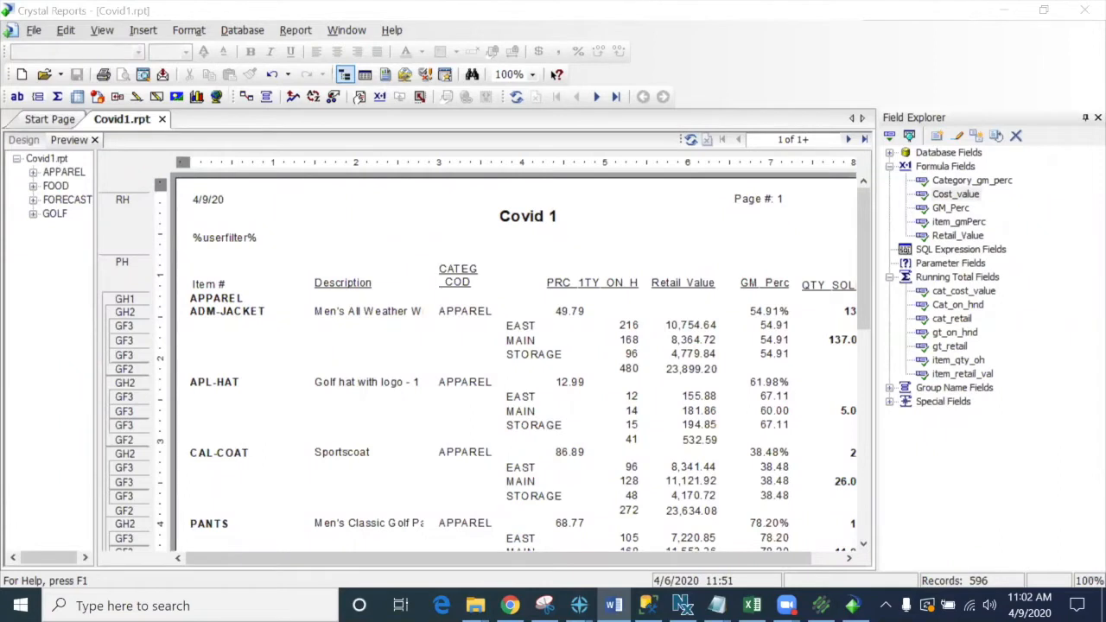
# Step: Leave the Covid1.rpt preview and show its header, group, detail and footer sections in Design view
pyautogui.click(15, 141)
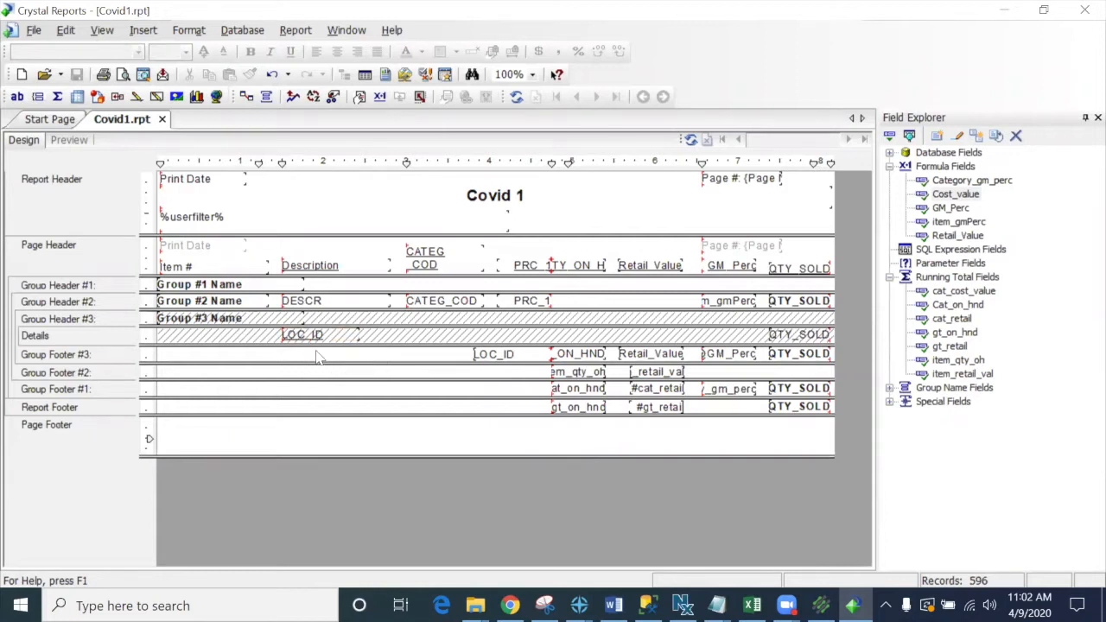
pyautogui.click(642, 355)
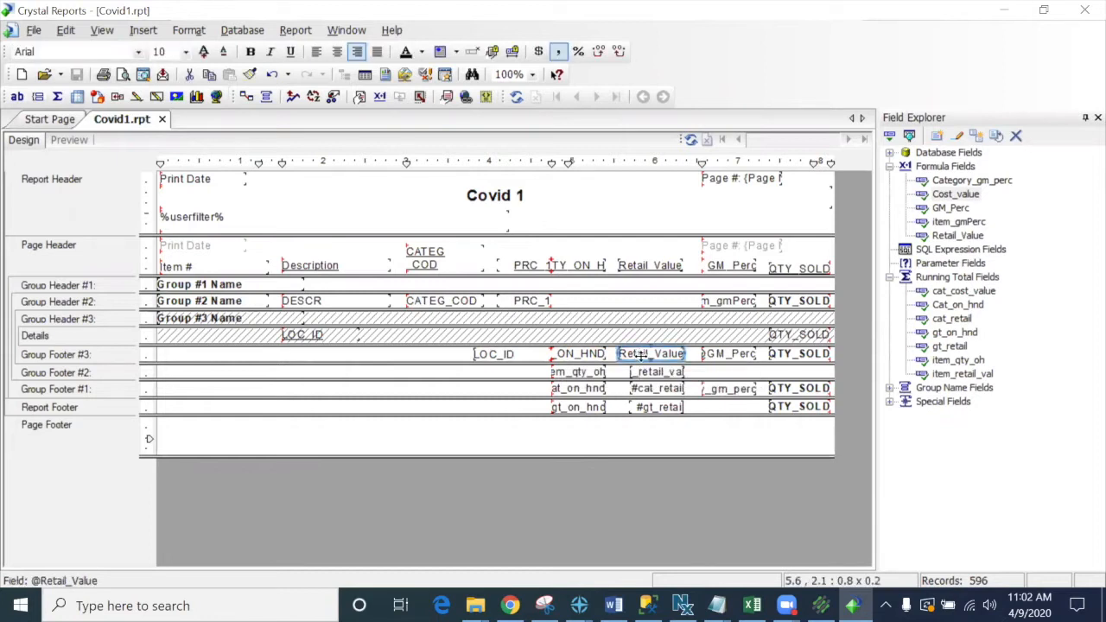
pyautogui.click(734, 354)
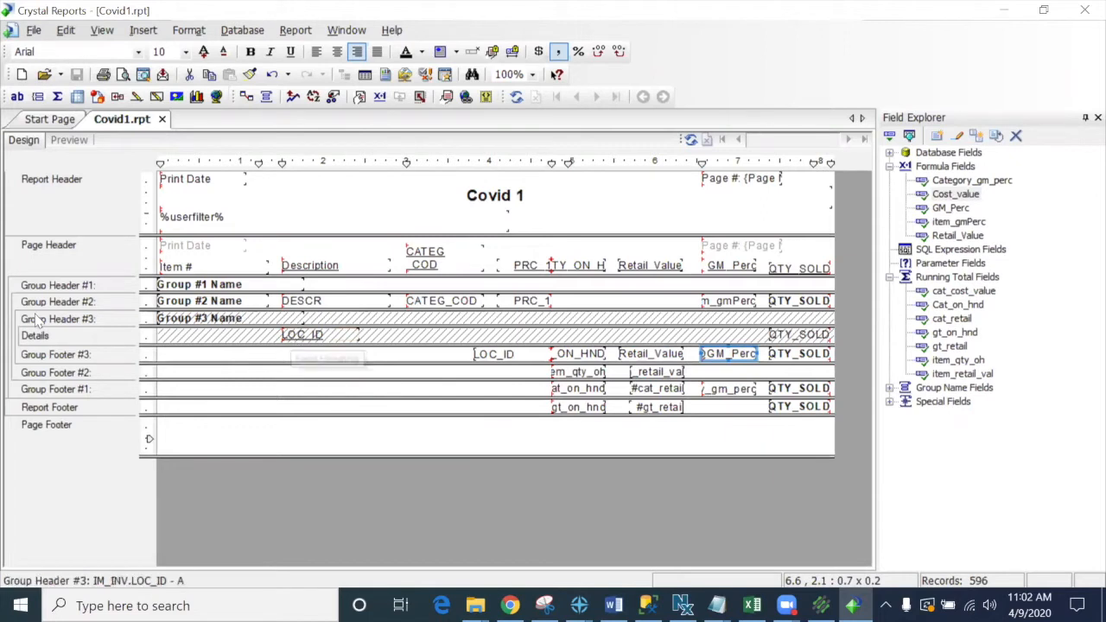
pyautogui.click(72, 321)
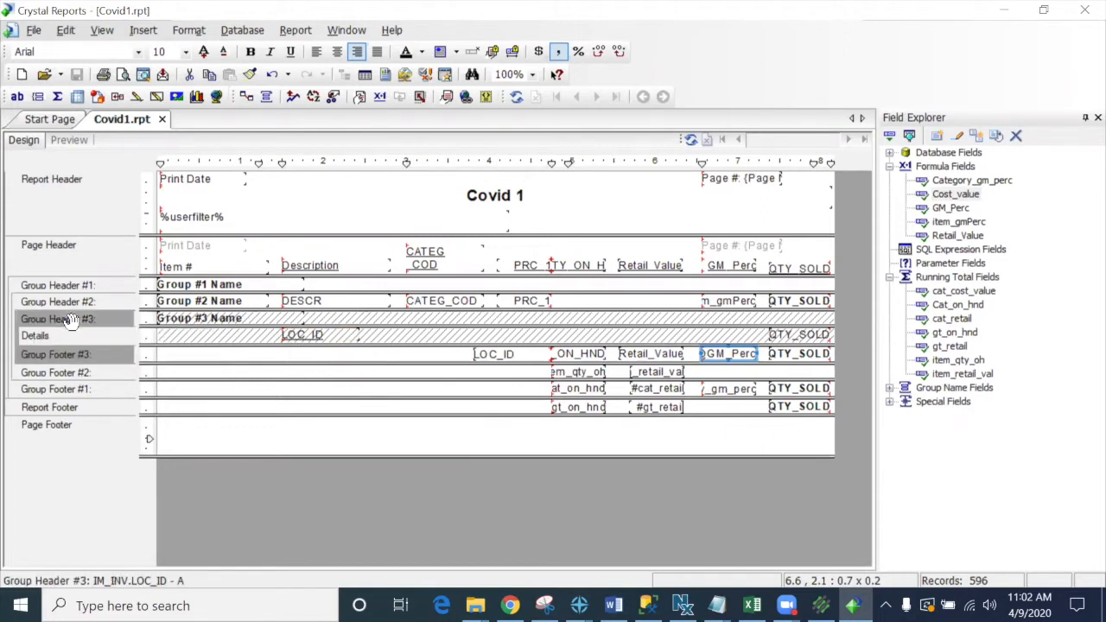
pyautogui.click(75, 300)
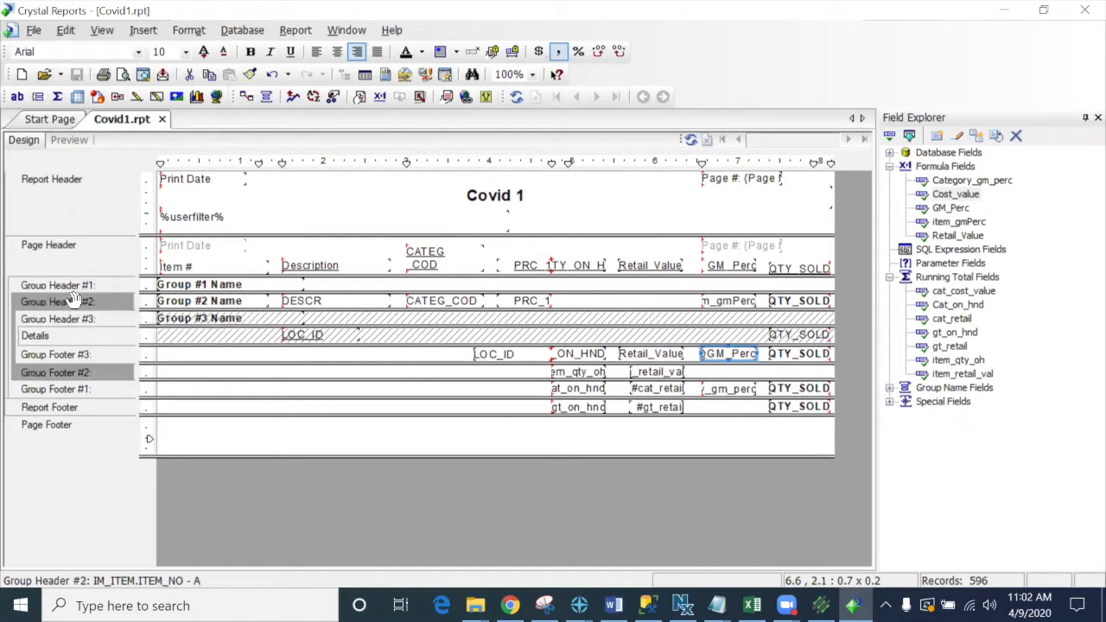
pyautogui.click(77, 286)
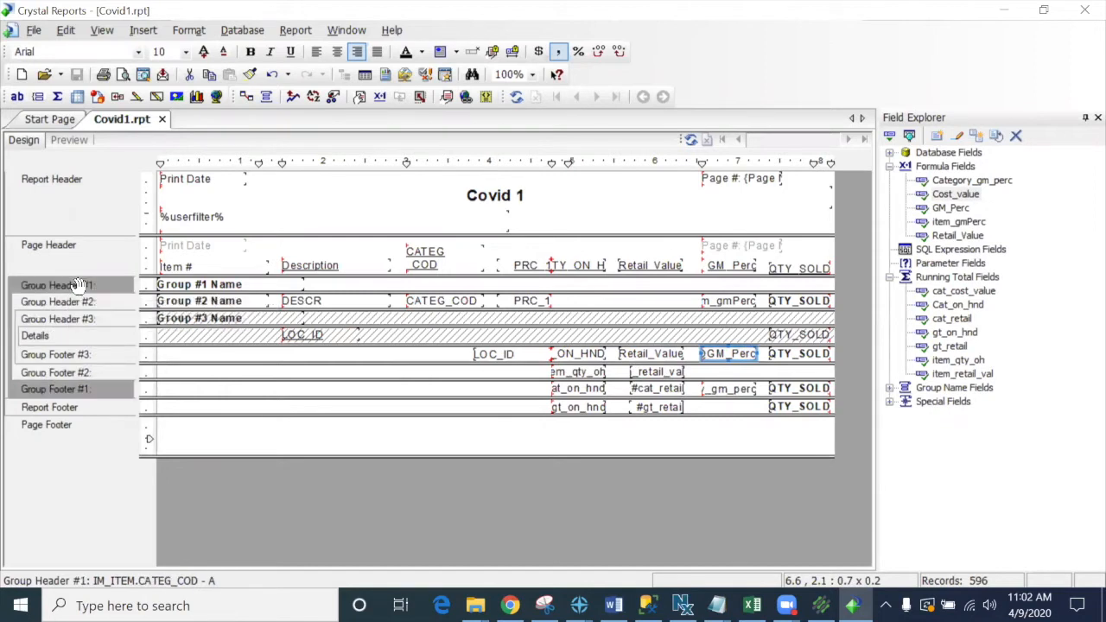
pyautogui.click(78, 302)
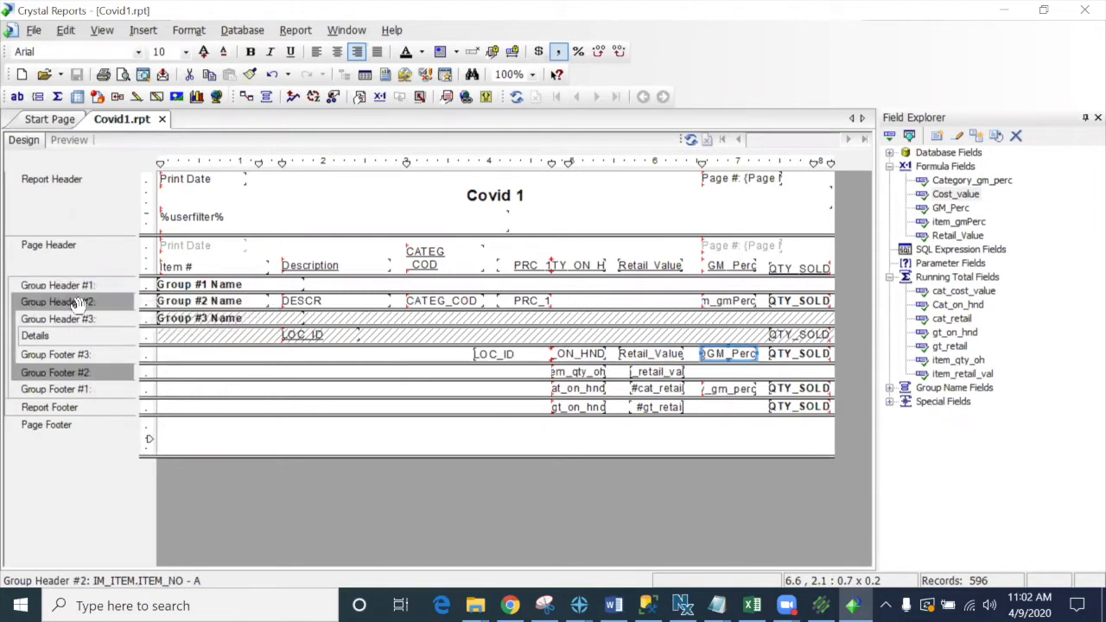
pyautogui.click(75, 285)
pyautogui.click(409, 399)
pyautogui.click(574, 389)
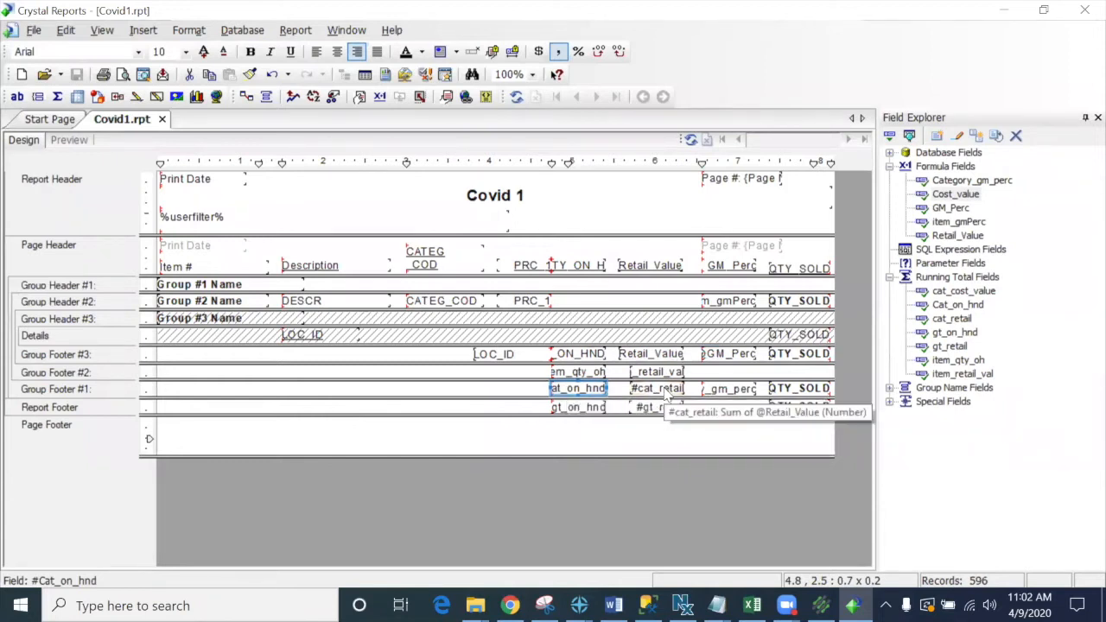
pyautogui.click(790, 338)
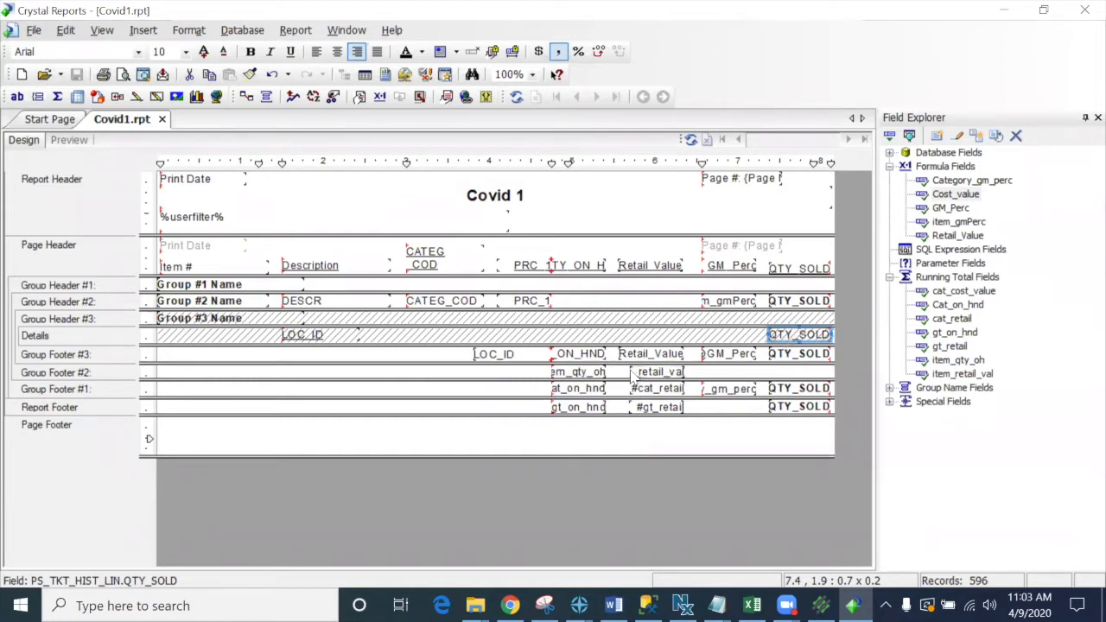
pyautogui.click(577, 355)
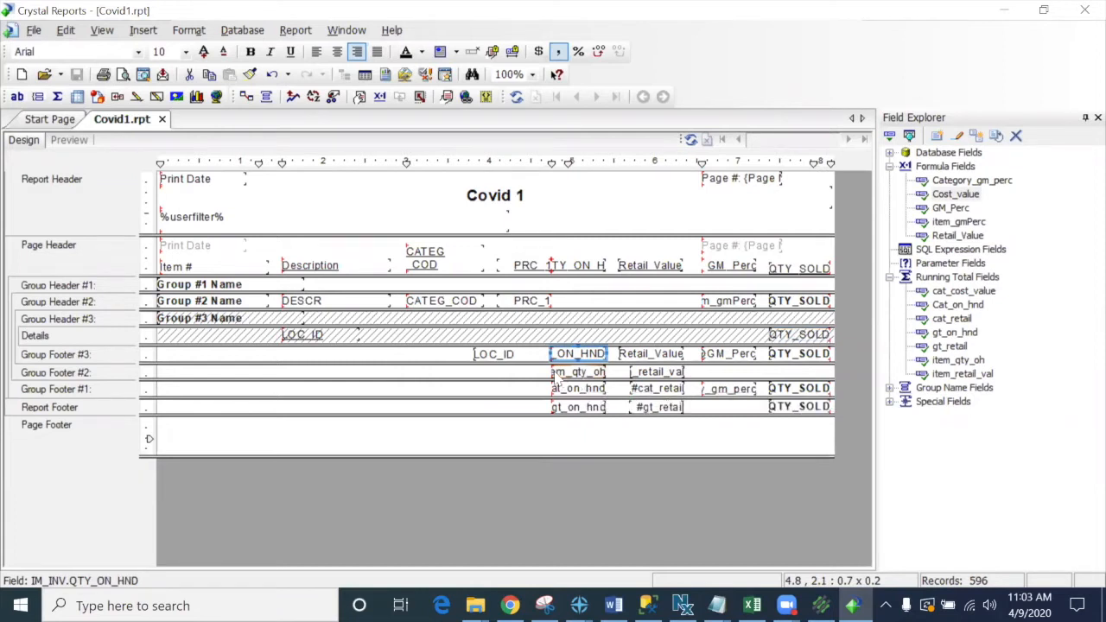
pyautogui.click(578, 373)
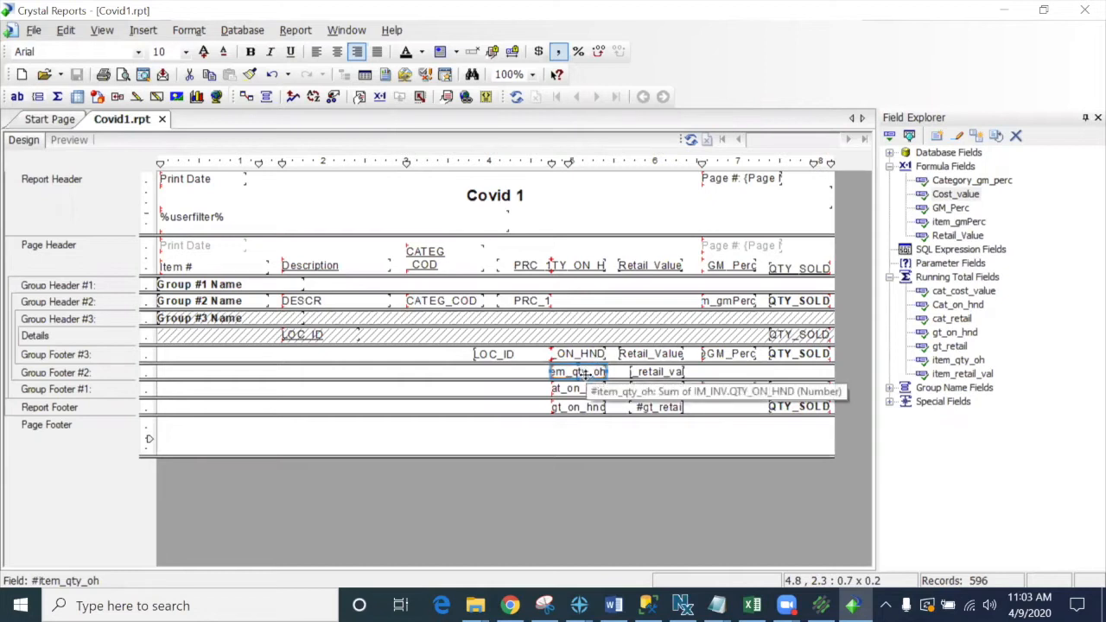
pyautogui.click(800, 357)
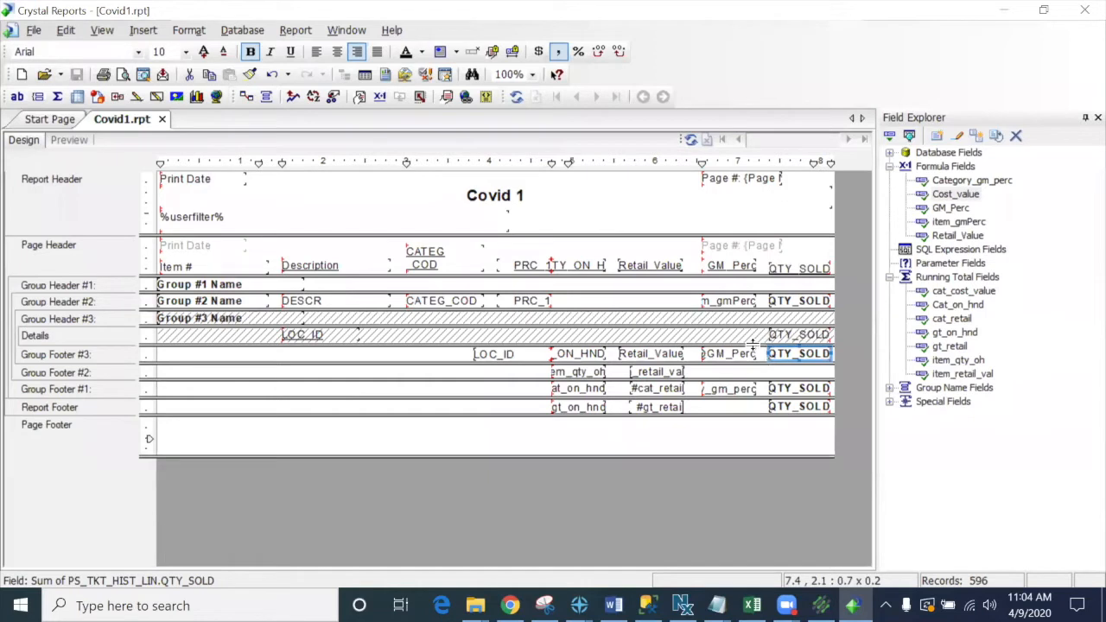
# Step: Expand Database Fields and browse the IM_INV, IM_ITEM and PS_TKT_HIST_LIN tables, including BUS_DAT
pyautogui.click(889, 166)
pyautogui.click(889, 207)
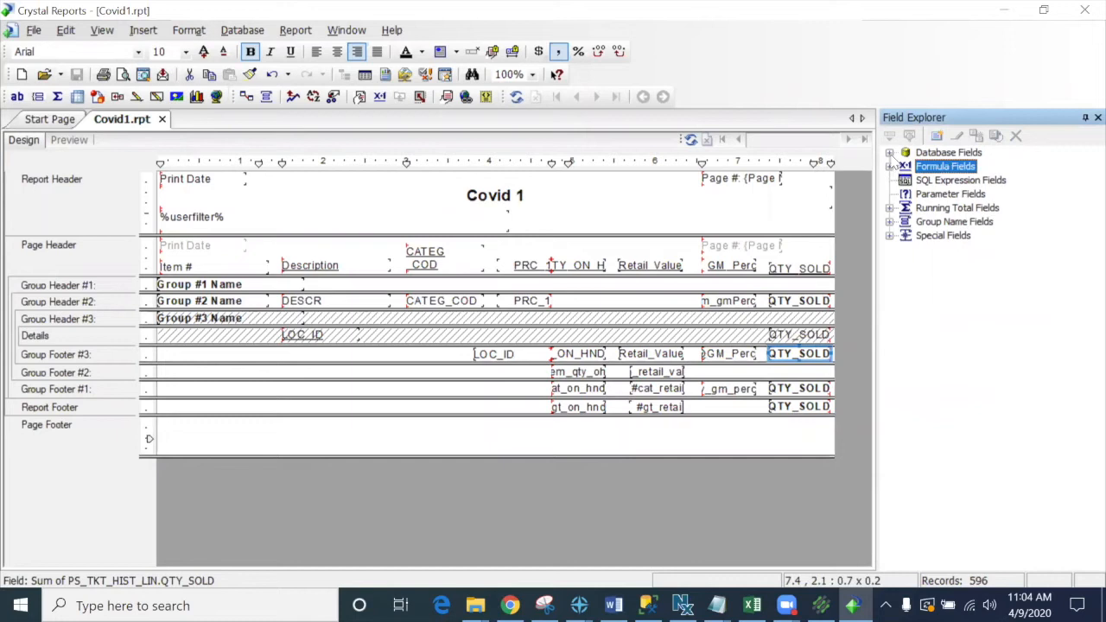
pyautogui.click(888, 153)
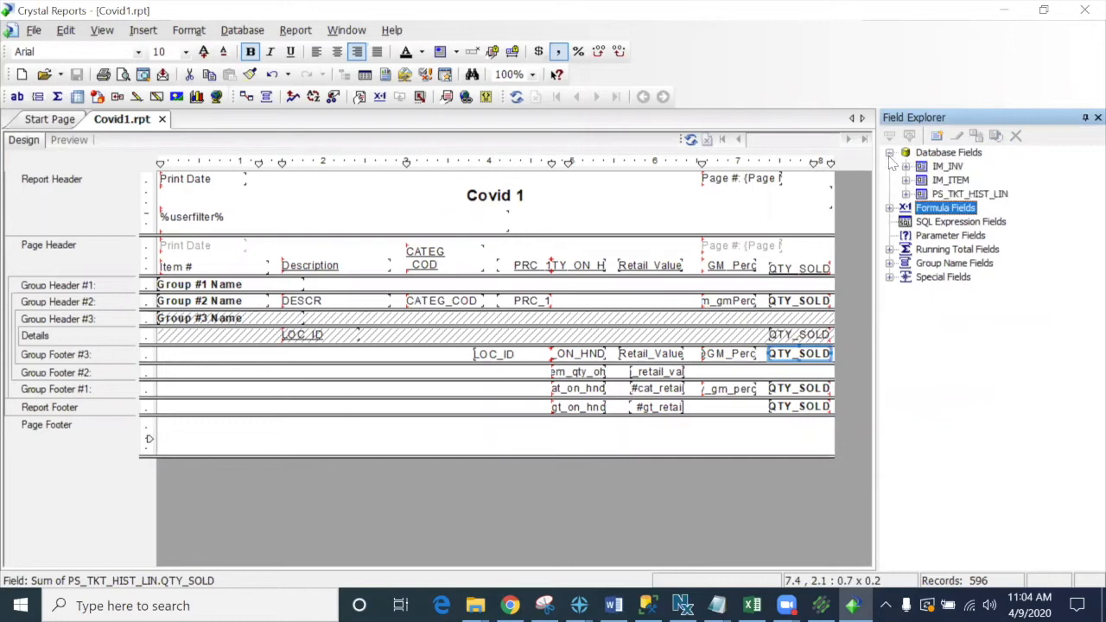
pyautogui.click(957, 166)
pyautogui.click(959, 179)
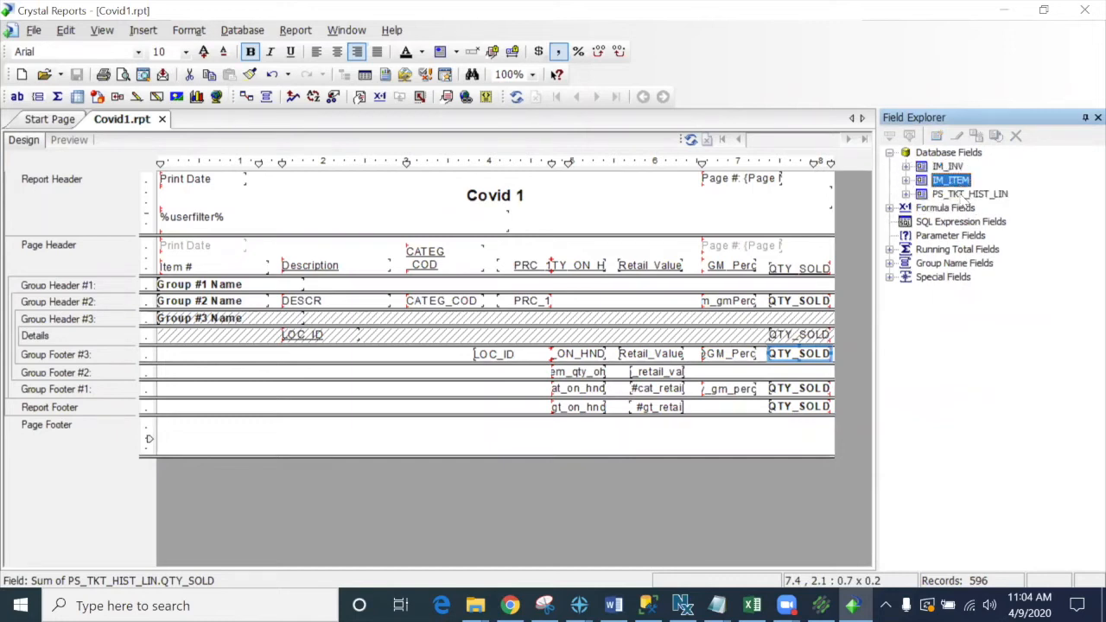
pyautogui.click(965, 195)
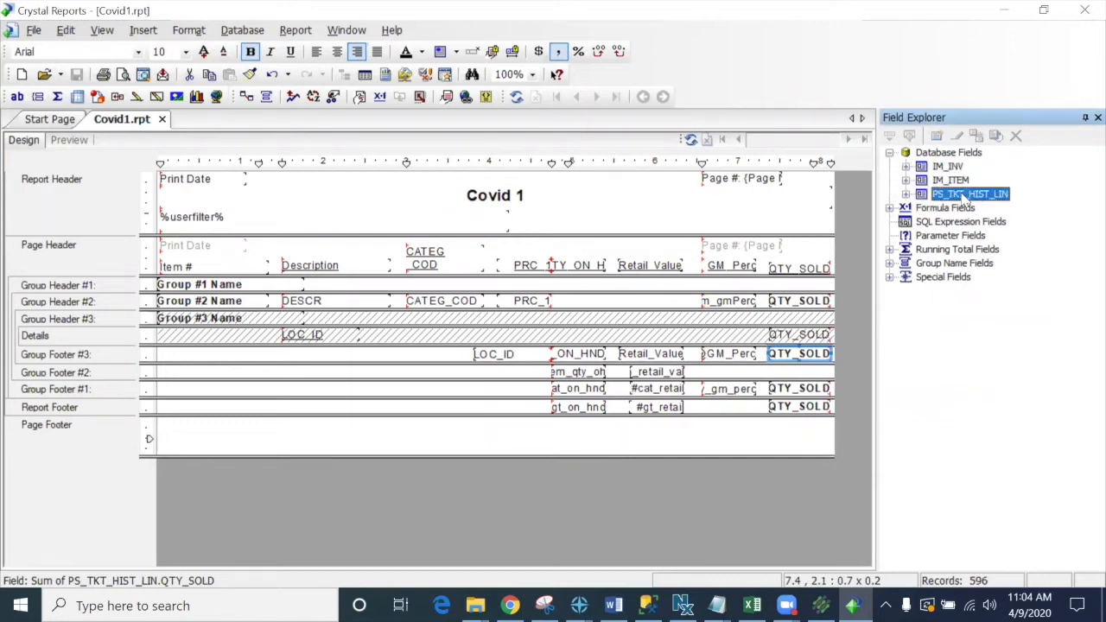
pyautogui.click(906, 195)
pyautogui.click(967, 170)
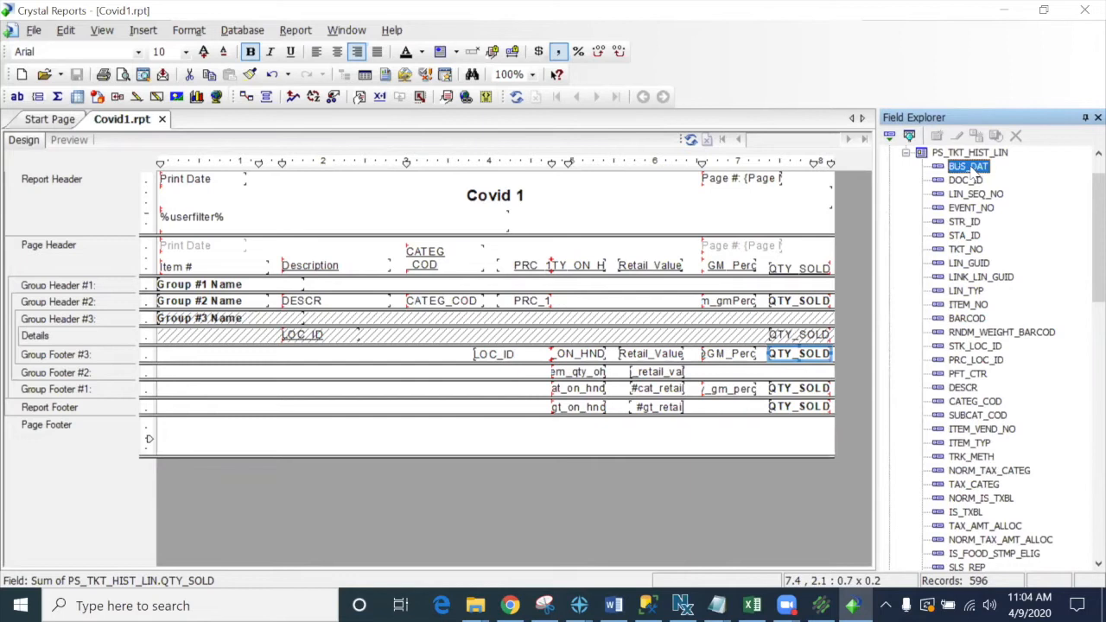
pyautogui.click(905, 153)
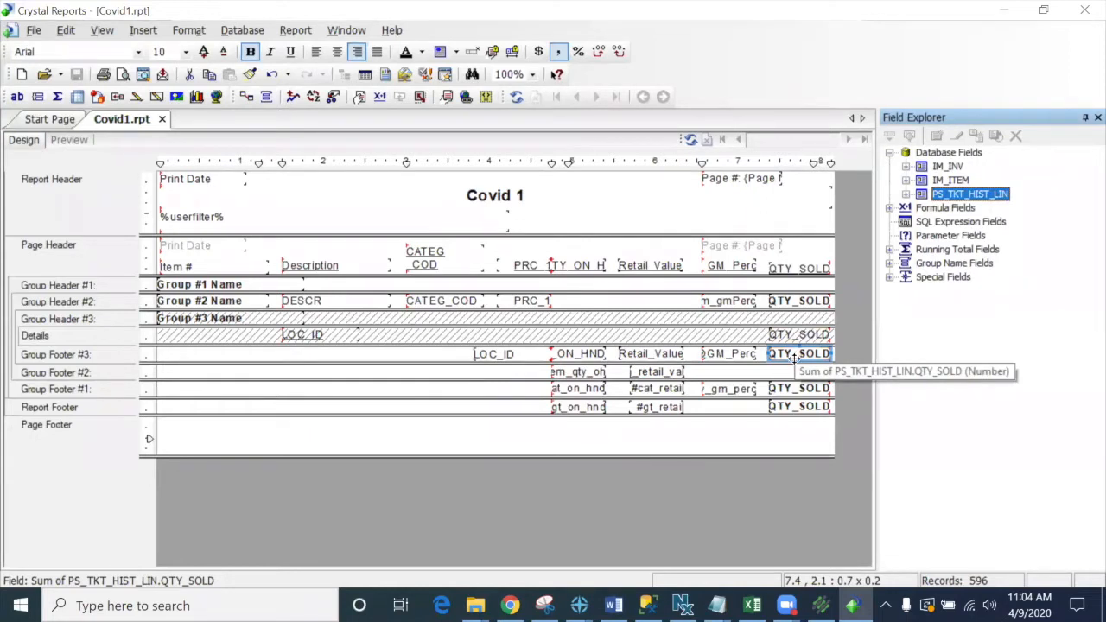
pyautogui.click(246, 97)
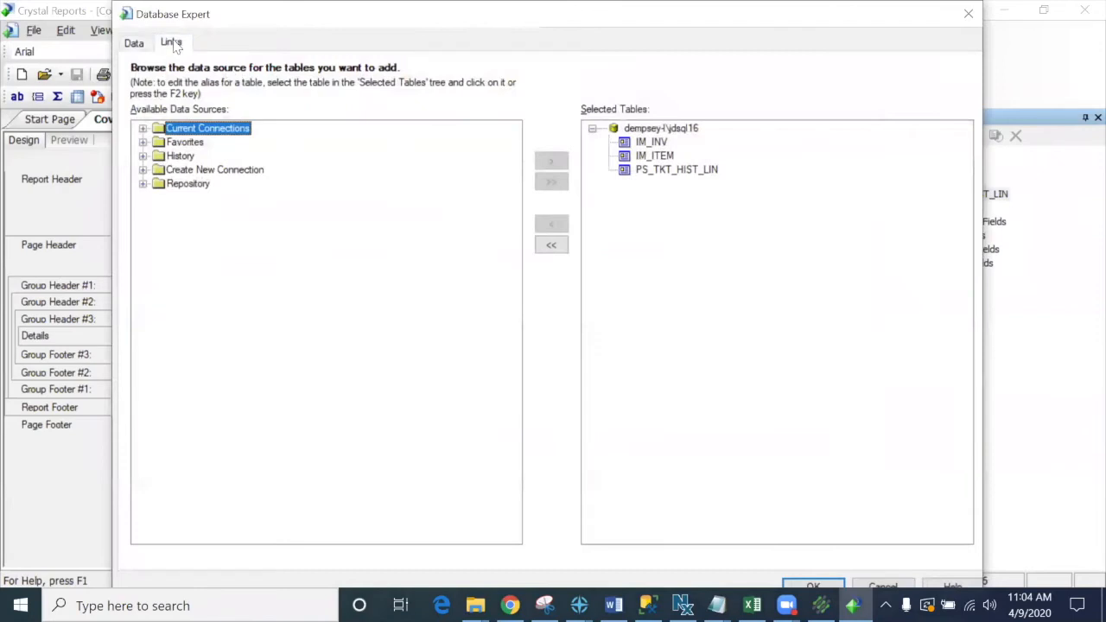
pyautogui.click(173, 43)
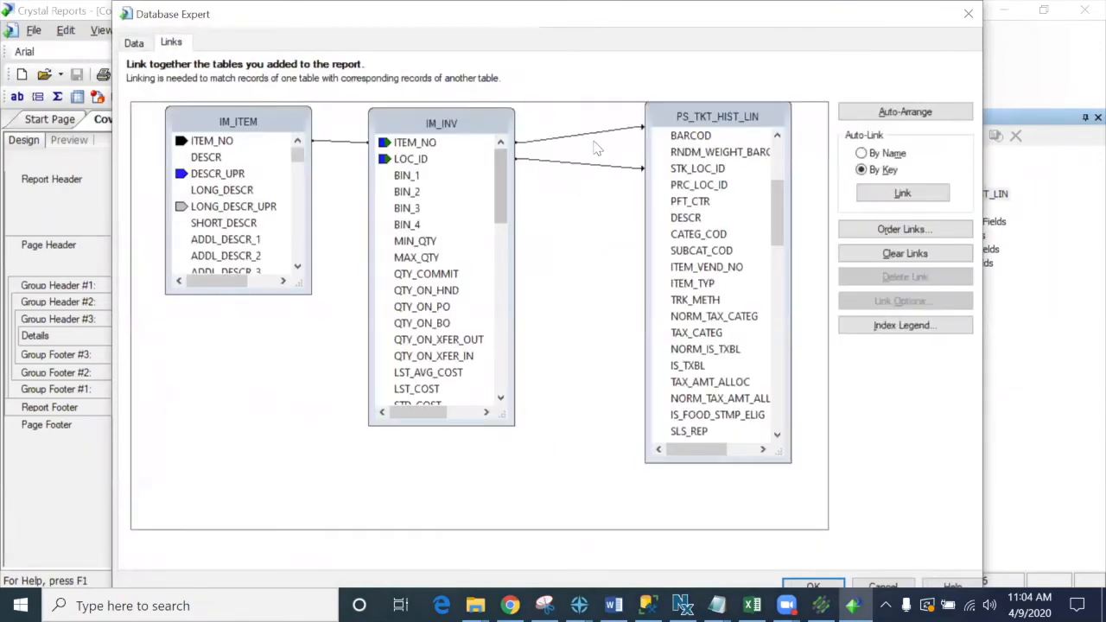
pyautogui.click(595, 136)
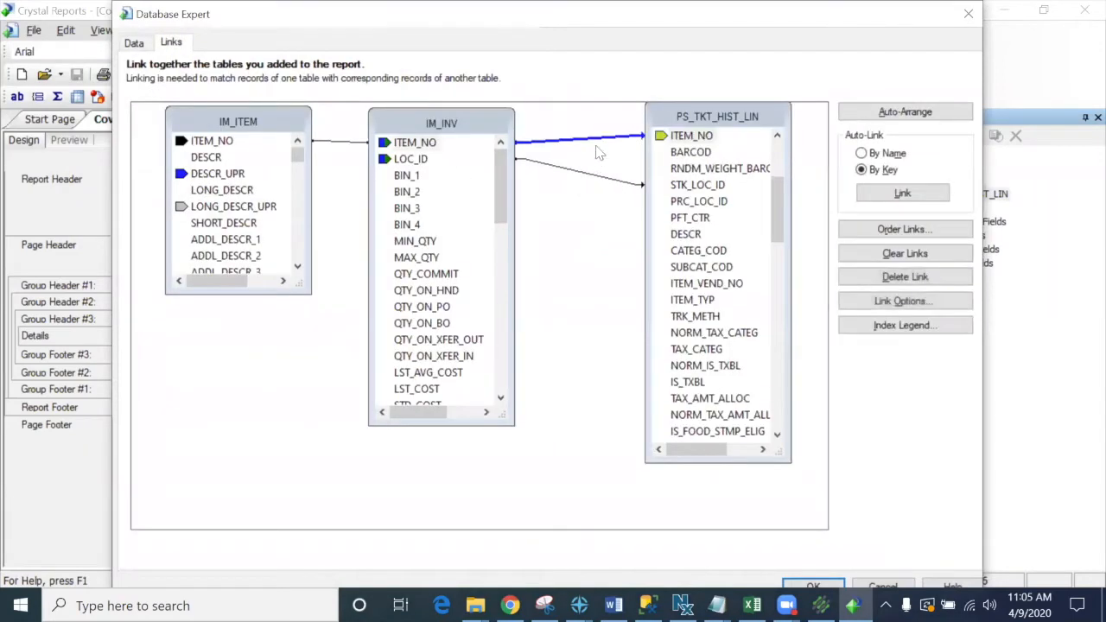
pyautogui.rightClick(576, 143)
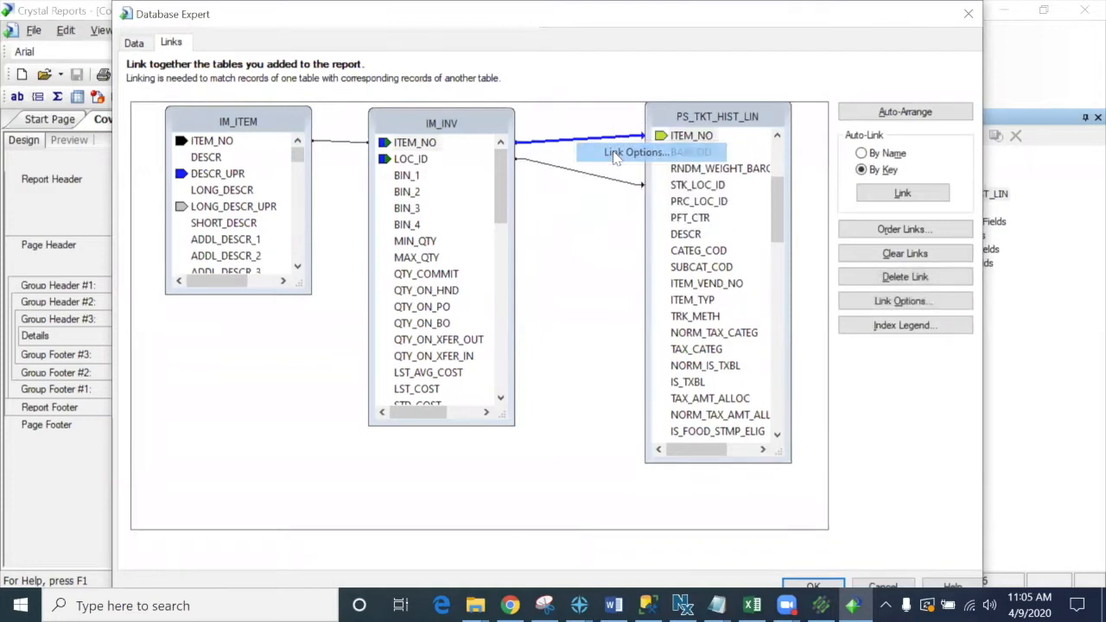
pyautogui.click(615, 153)
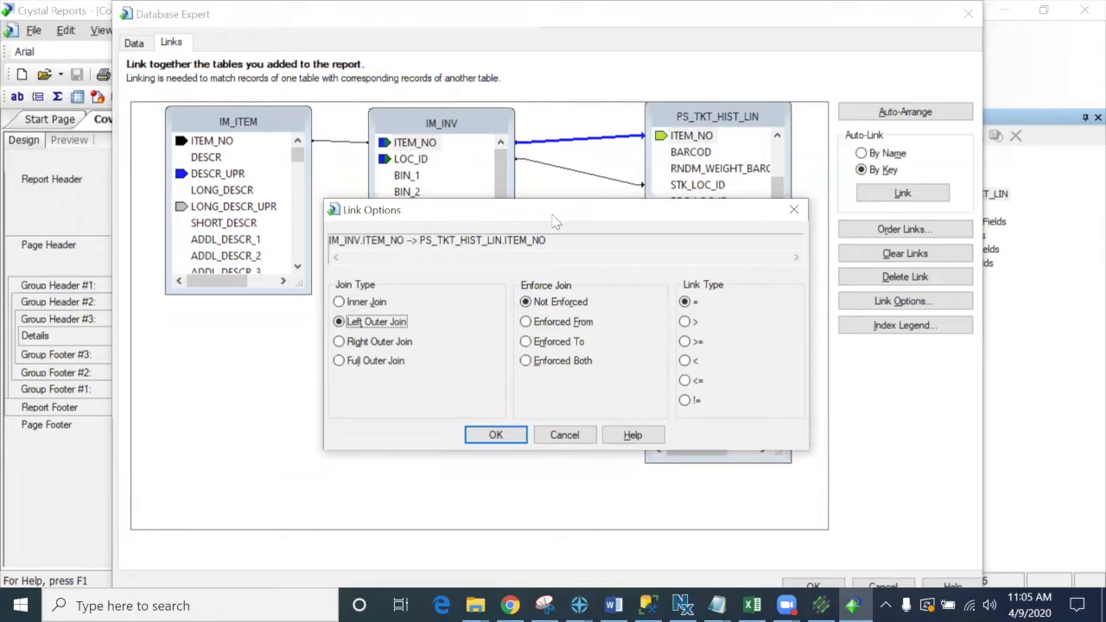
pyautogui.click(338, 303)
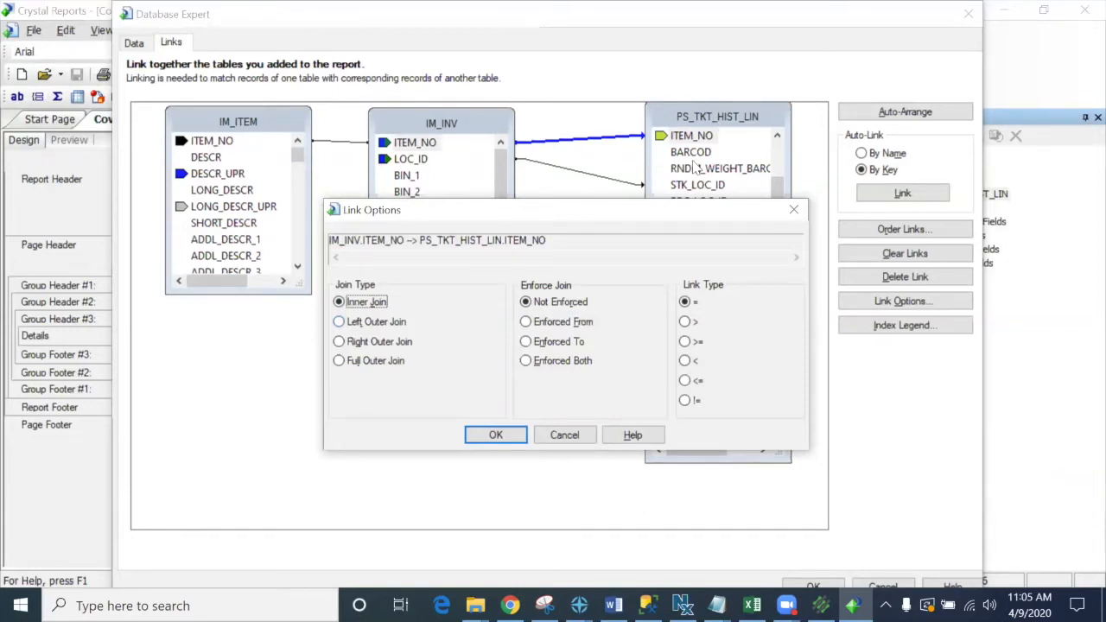
pyautogui.click(339, 322)
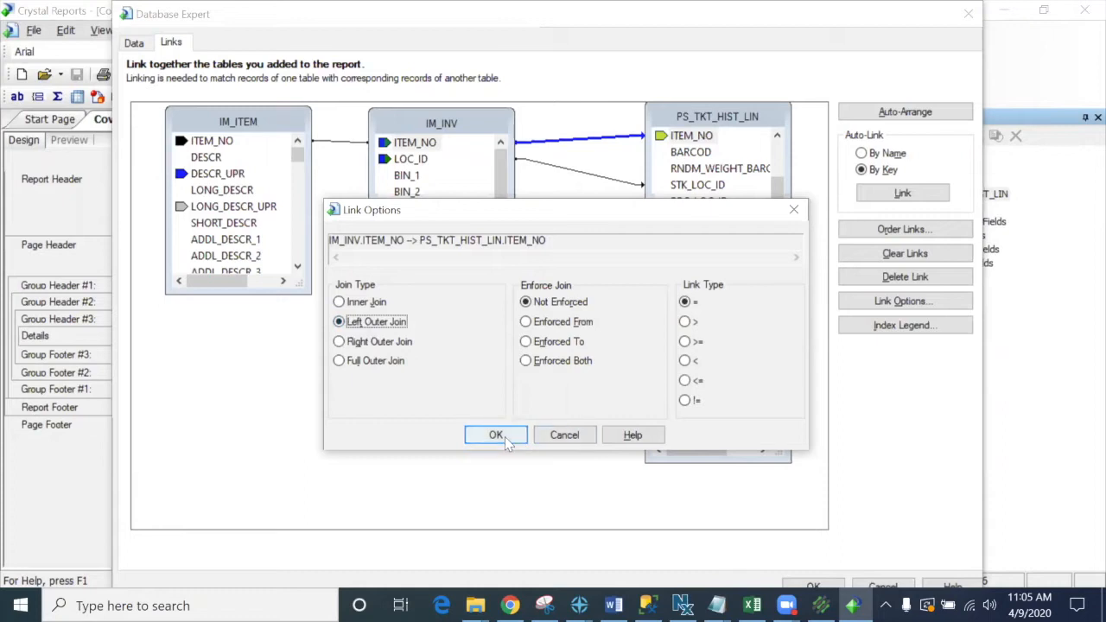
pyautogui.click(577, 438)
pyautogui.click(968, 15)
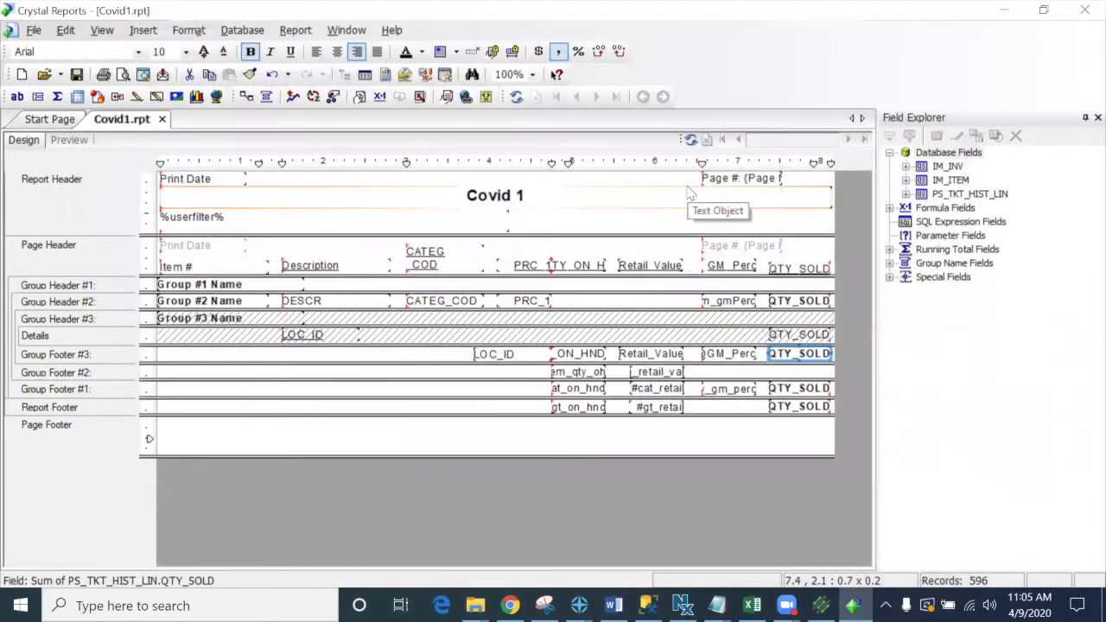
# Step: Create a new parameter named Start_date with type Date
pyautogui.click(948, 195)
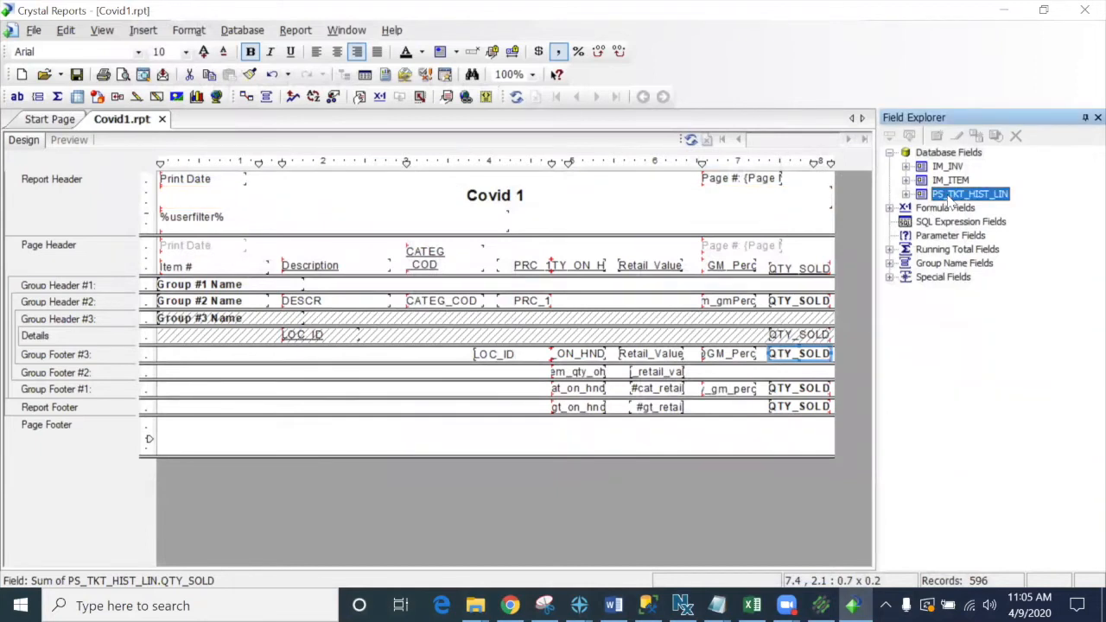
pyautogui.click(929, 239)
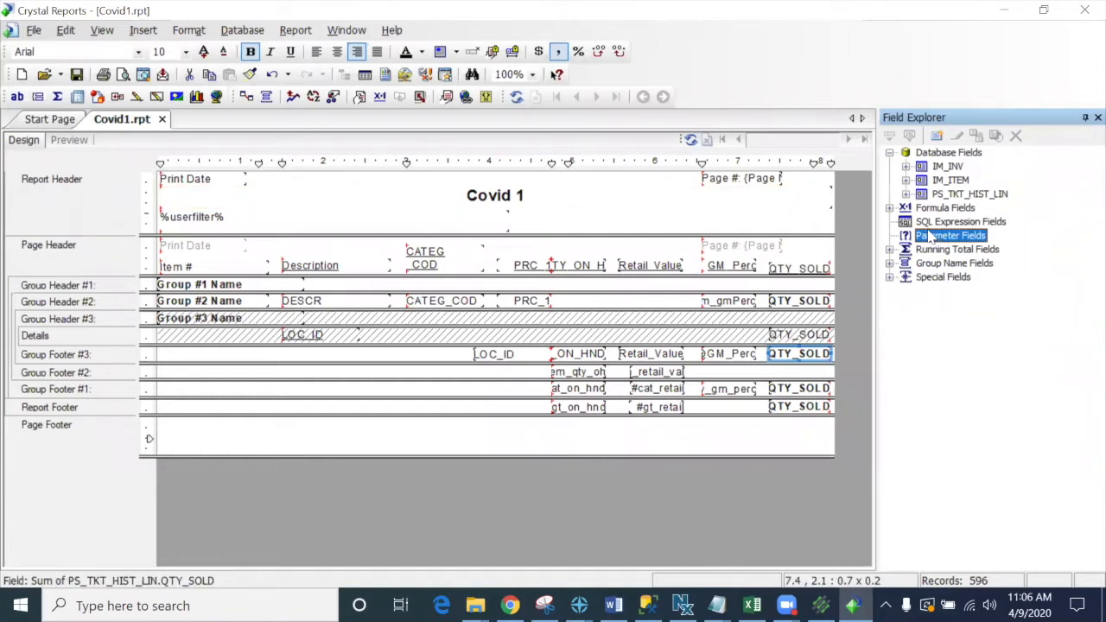
pyautogui.click(938, 141)
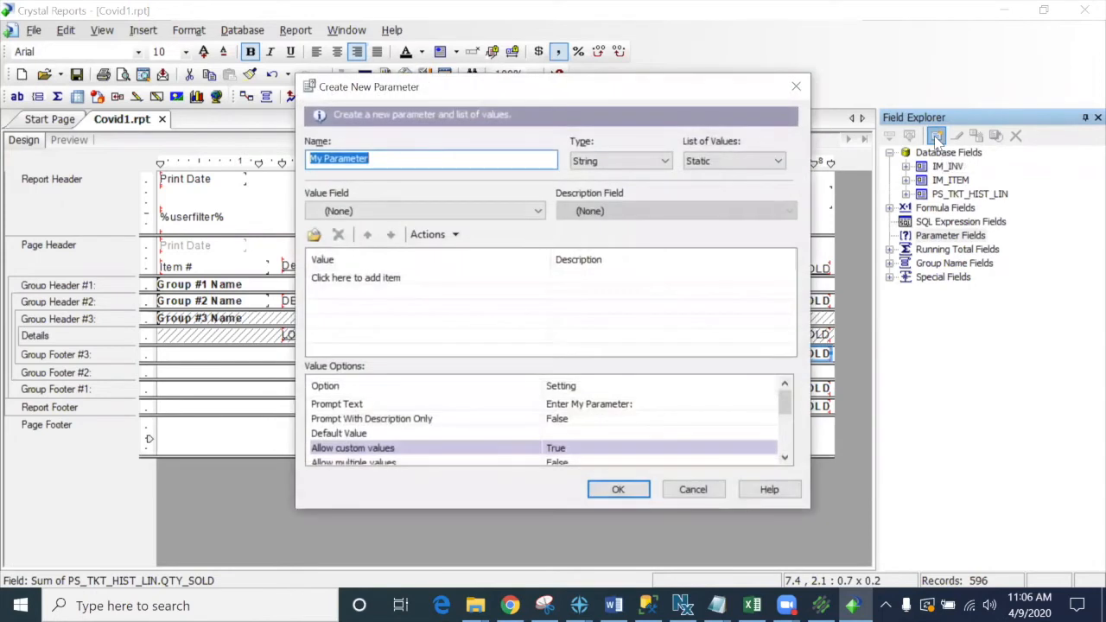
pyautogui.write('Start_date')
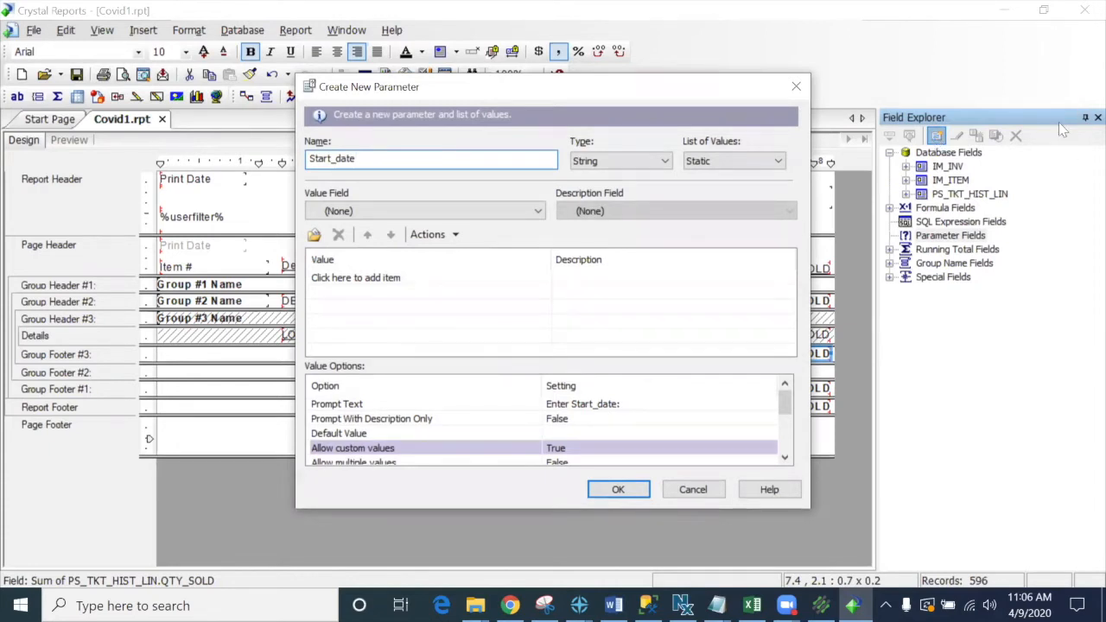
pyautogui.click(664, 162)
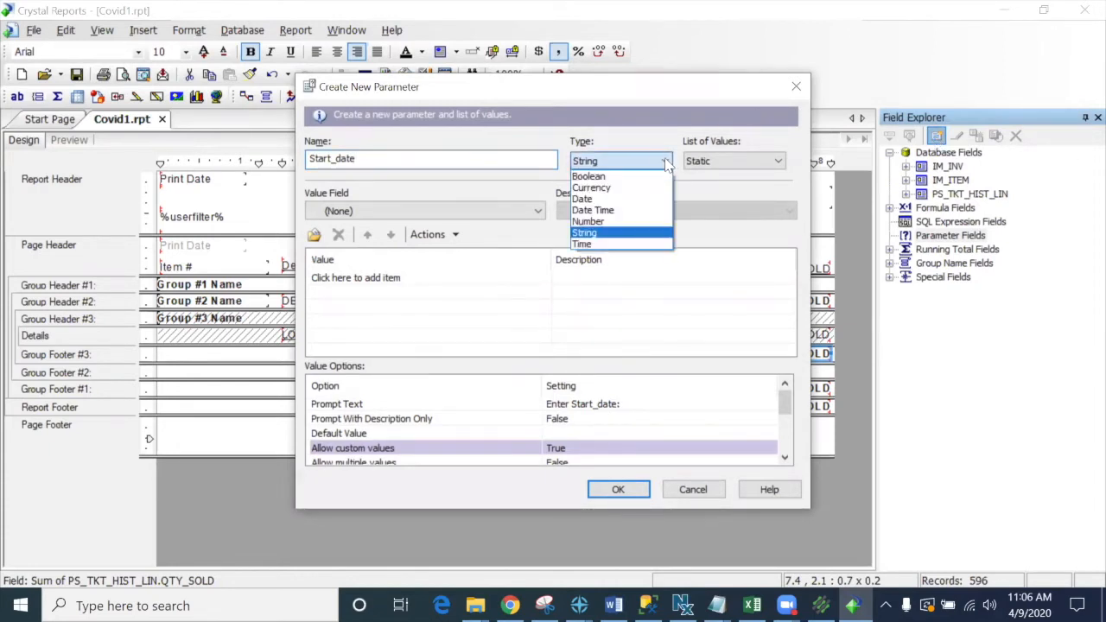
pyautogui.click(596, 200)
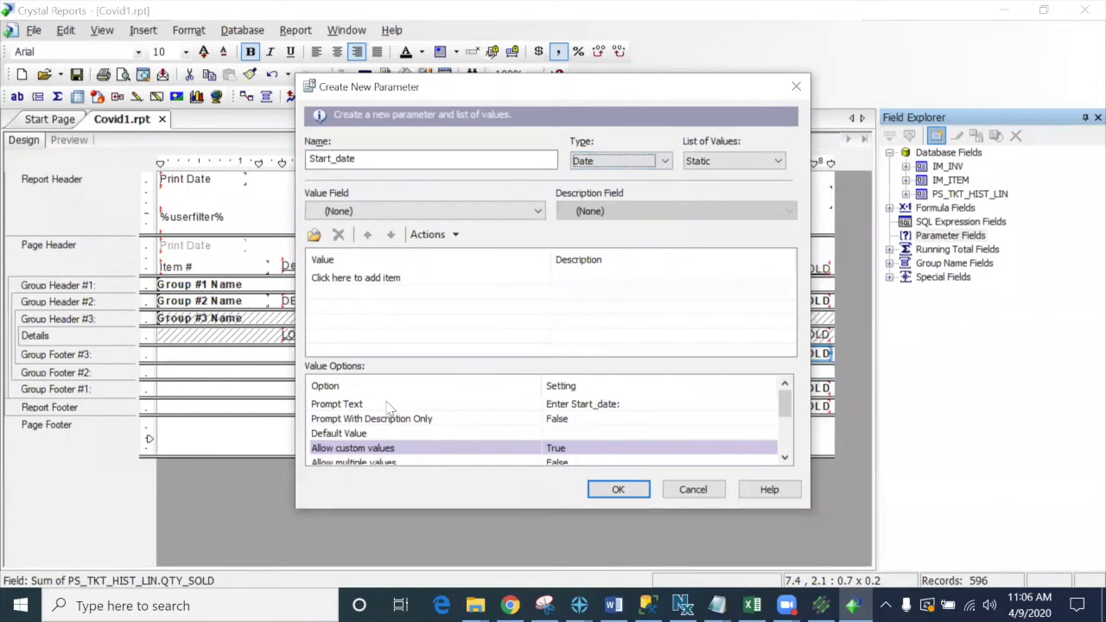
# Step: Set its prompt text to 'Enter Start Date:' and create the parameter
pyautogui.click(569, 404)
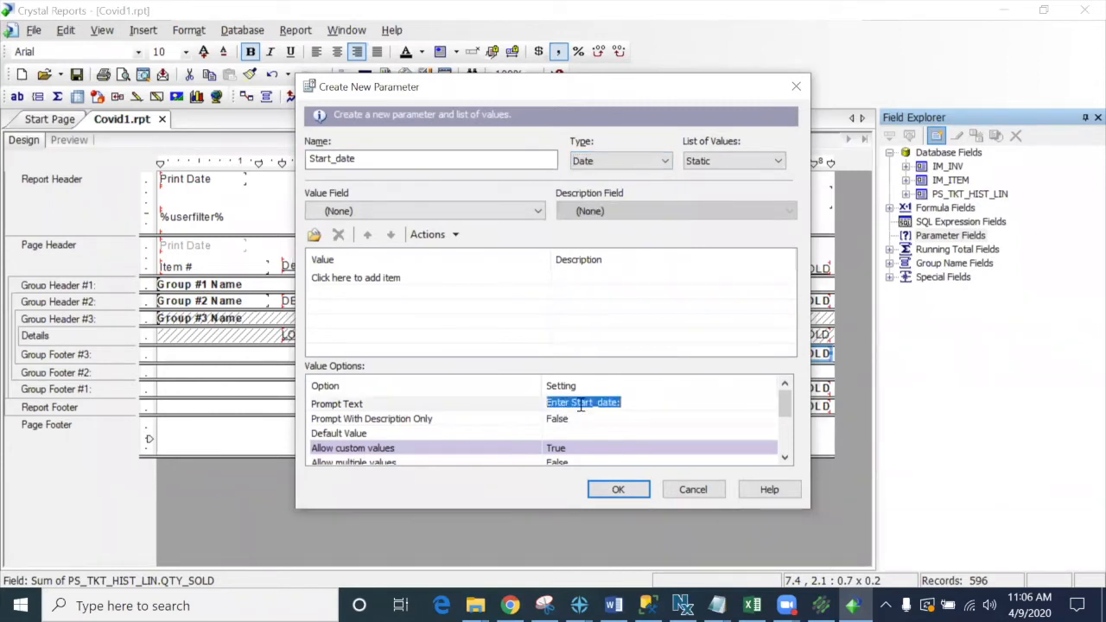
pyautogui.click(592, 403)
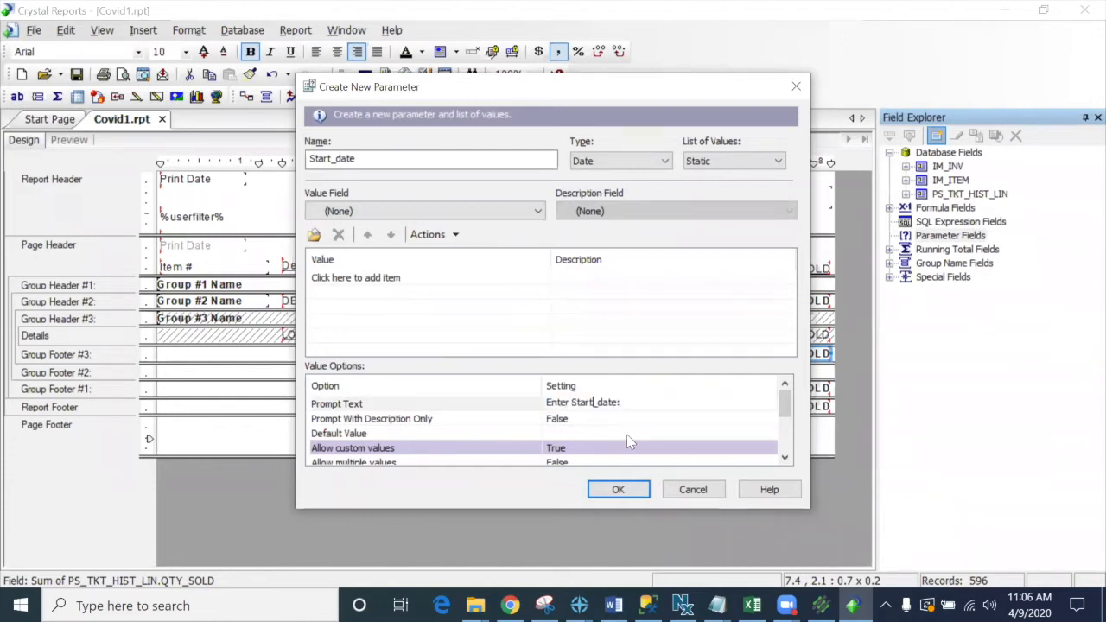
pyautogui.press('Delete')
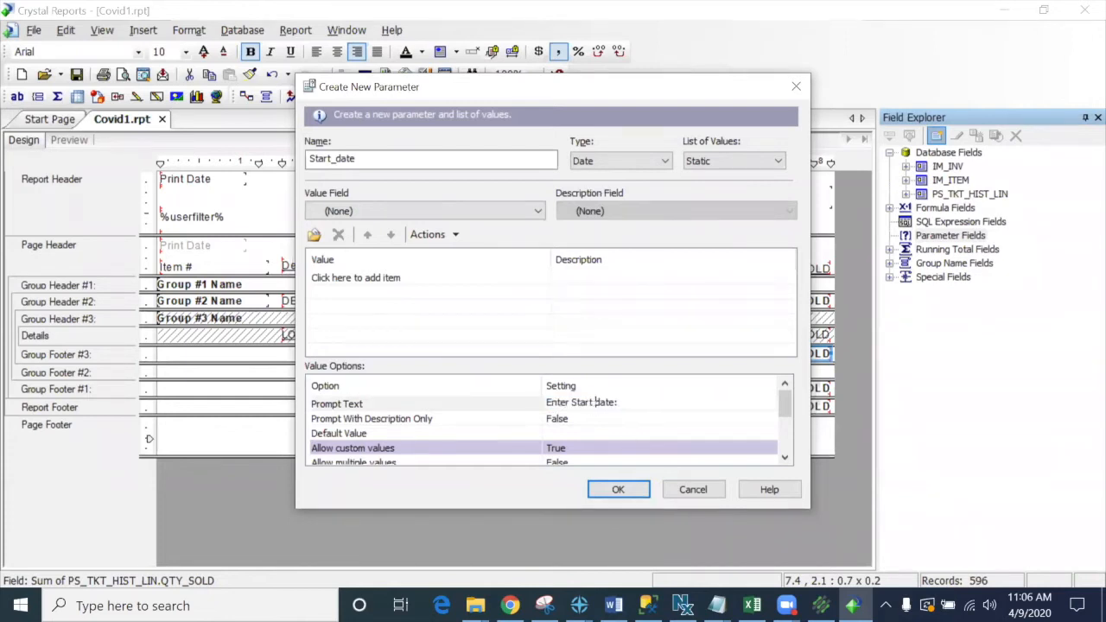
pyautogui.press('Delete')
pyautogui.write('D')
pyautogui.click(382, 161)
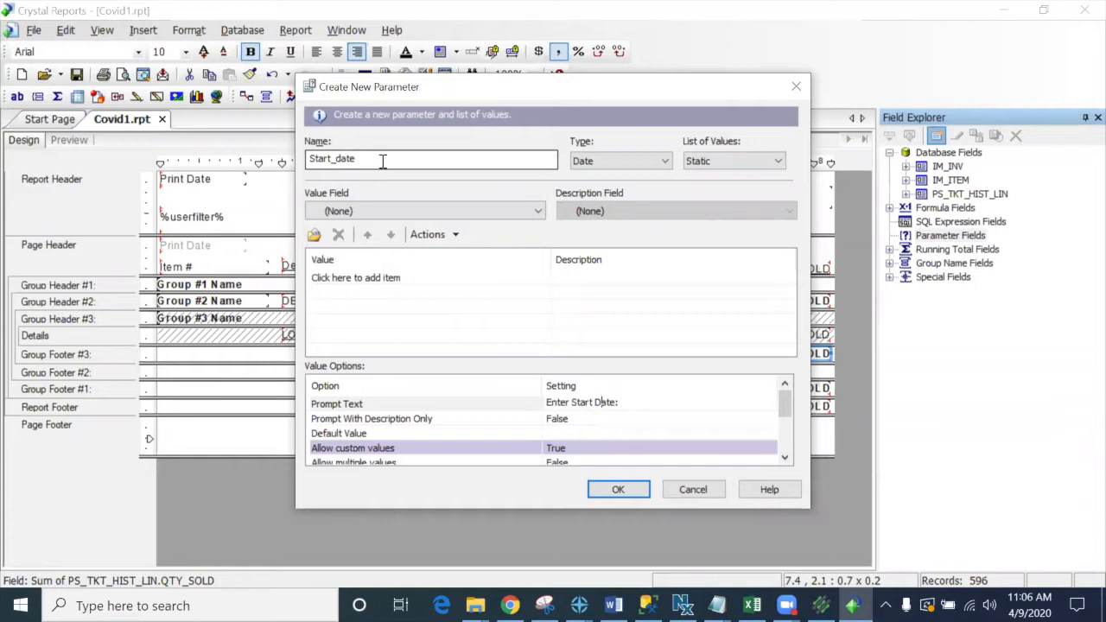
pyautogui.click(616, 490)
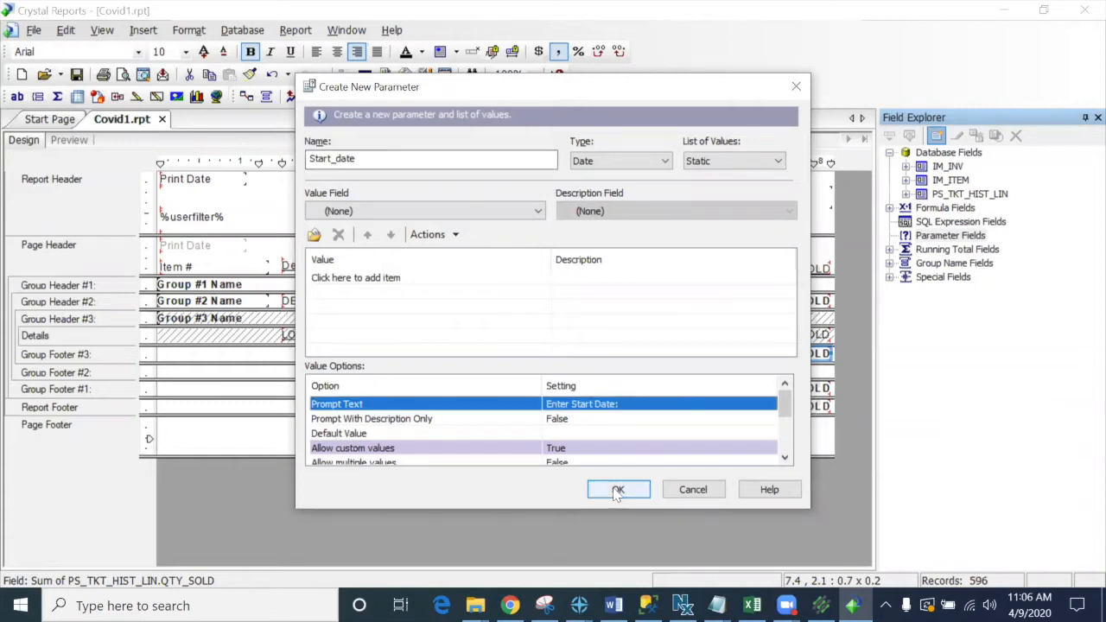
pyautogui.click(616, 489)
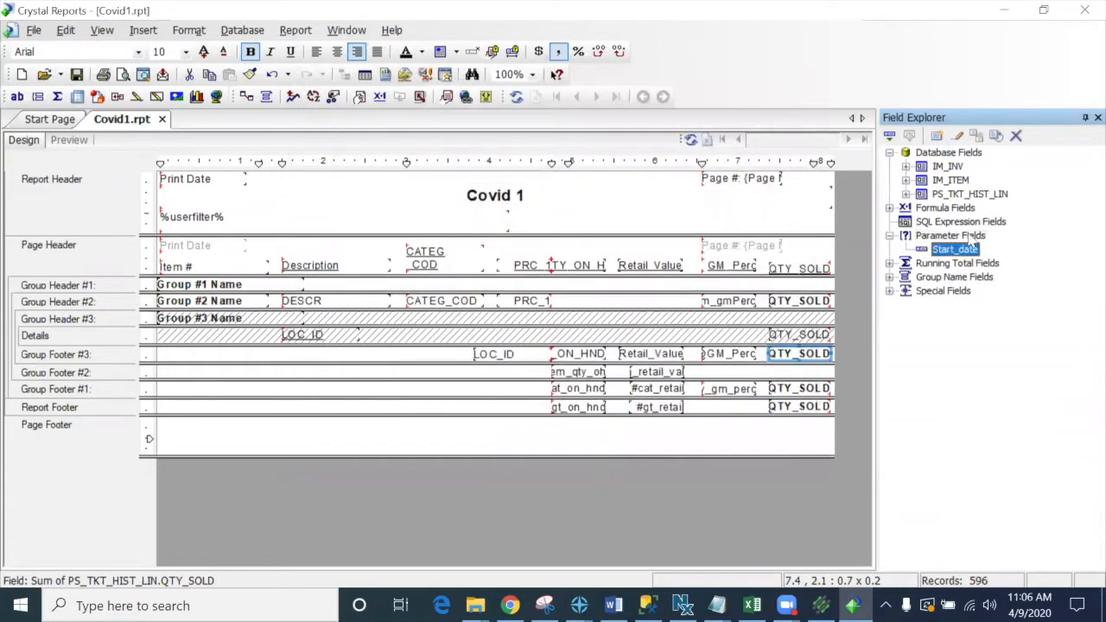
pyautogui.click(950, 237)
# Step: Create an End_date parameter of type Date with prompt text 'Enter End Date:'
pyautogui.click(936, 136)
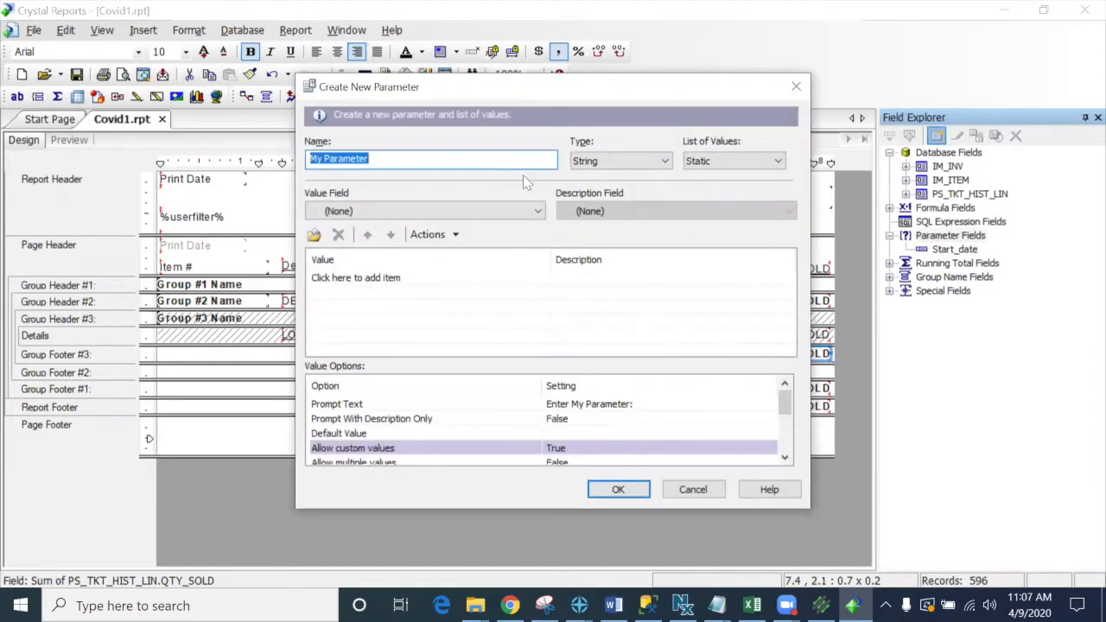
pyautogui.write('End_date')
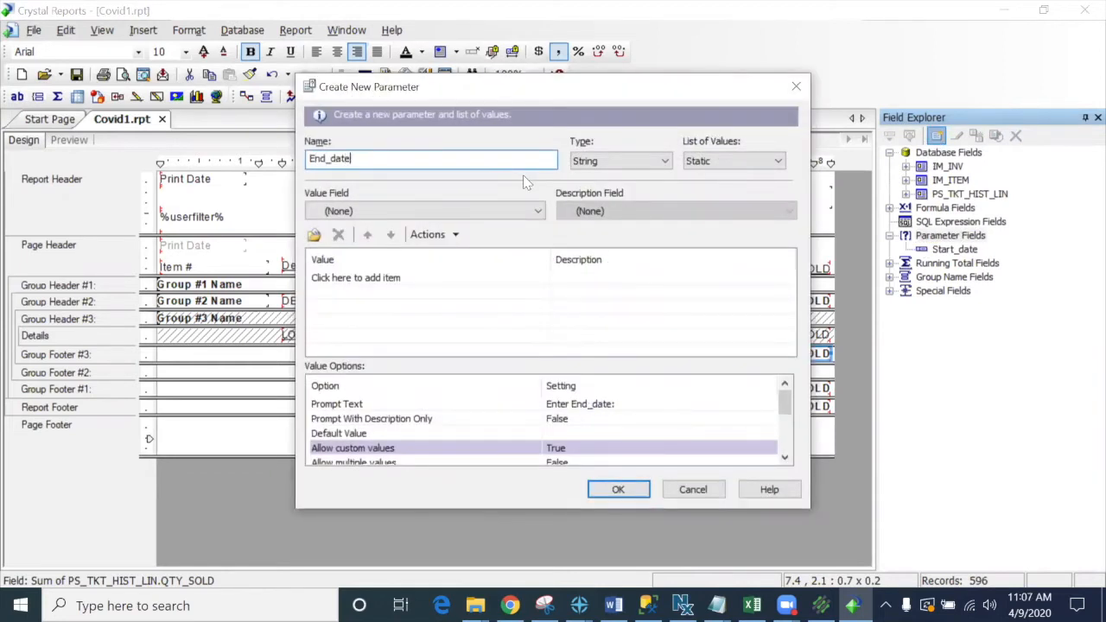
pyautogui.click(614, 161)
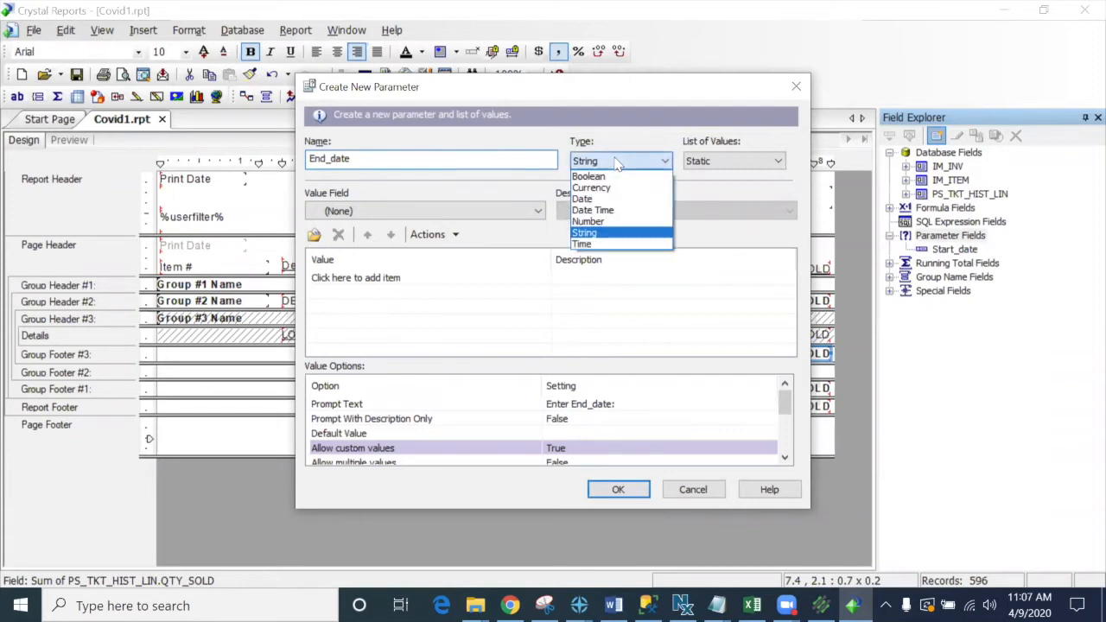
pyautogui.click(607, 199)
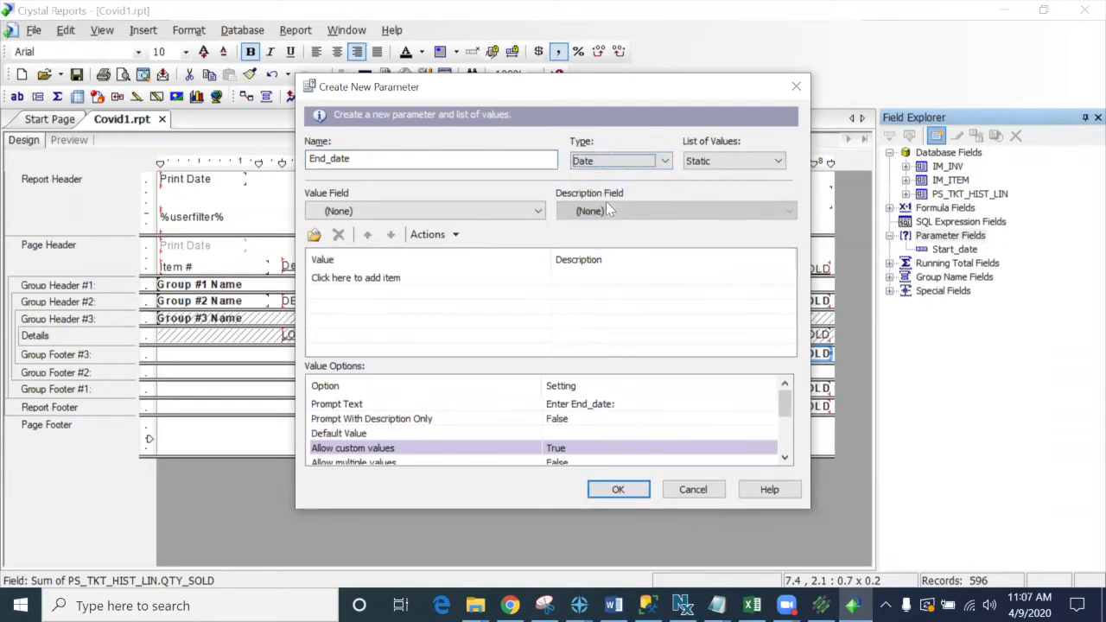
pyautogui.click(590, 404)
pyautogui.click(588, 404)
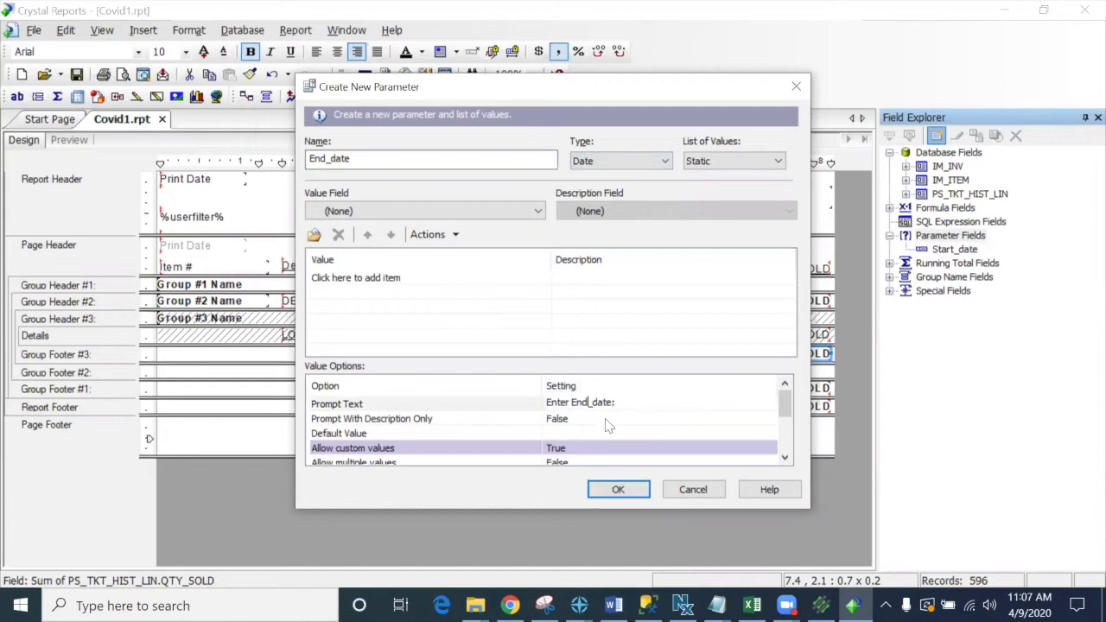
pyautogui.press('Delete')
pyautogui.press('Delete')
pyautogui.write('D')
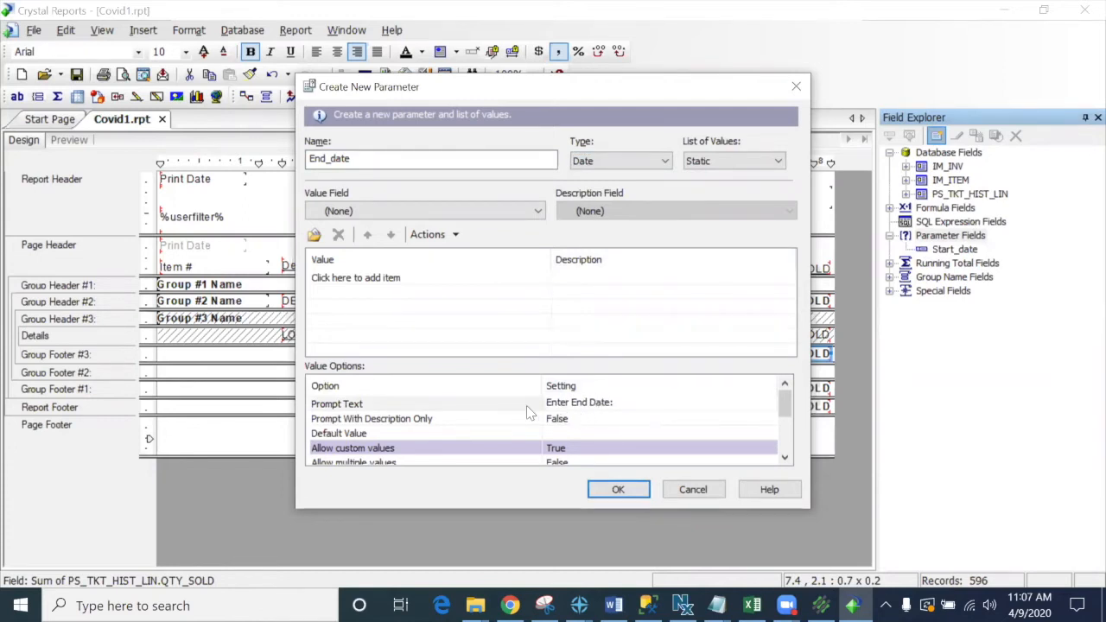
pyautogui.click(627, 489)
pyautogui.click(626, 489)
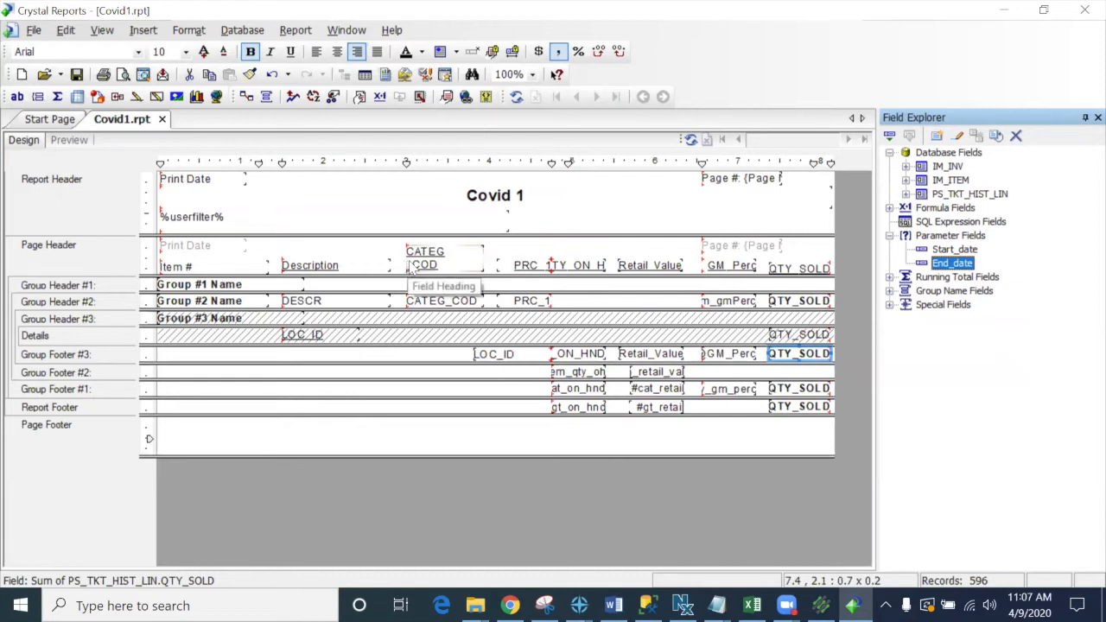
pyautogui.click(333, 97)
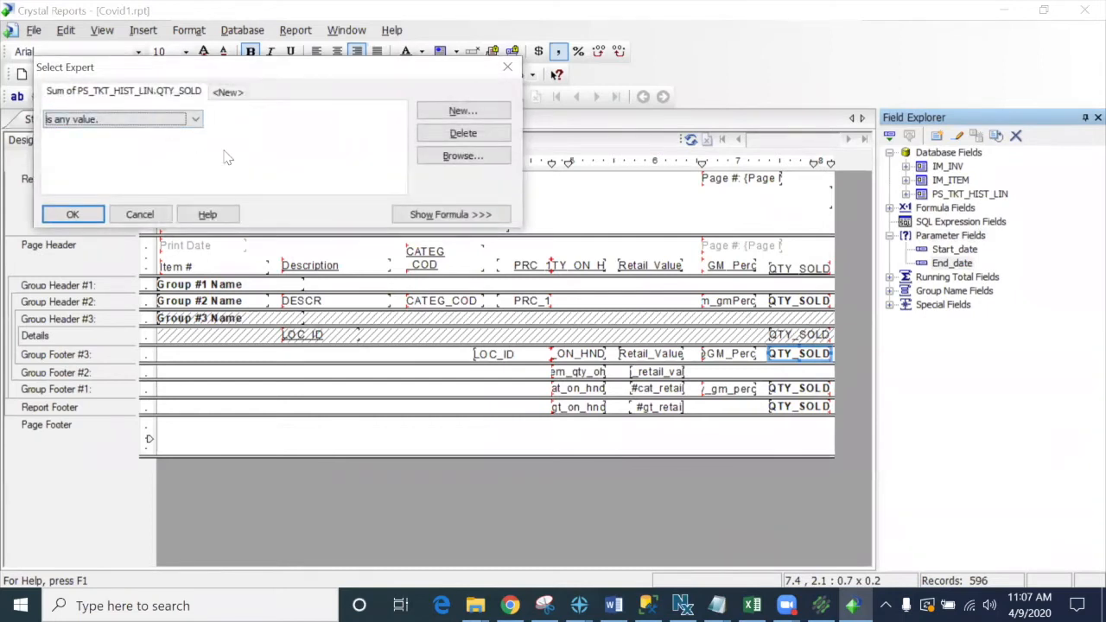
pyautogui.click(141, 216)
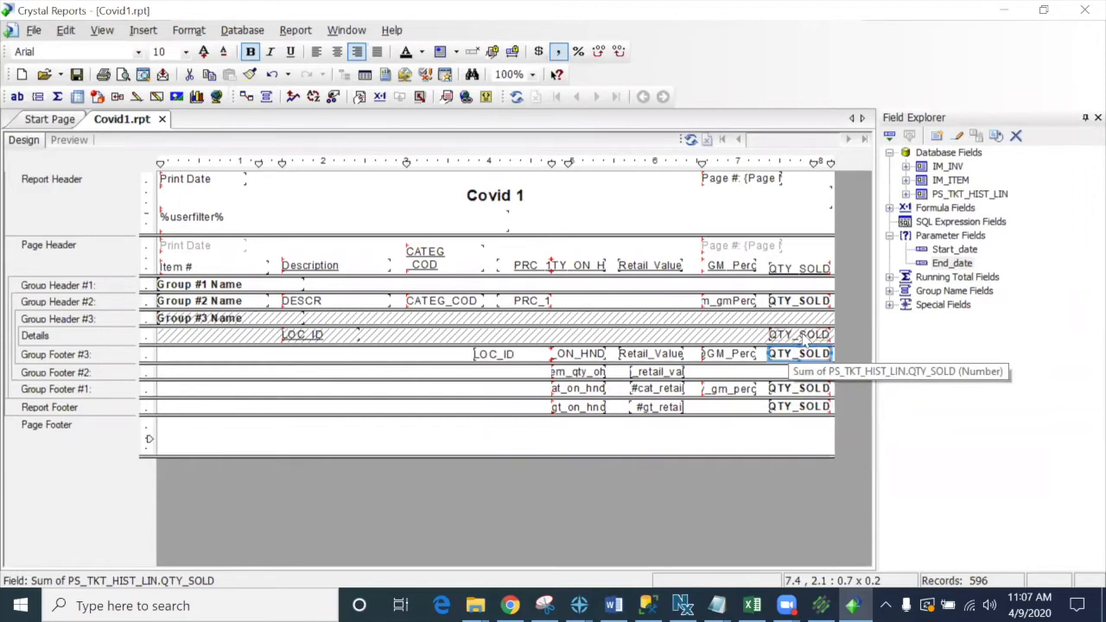
pyautogui.click(800, 334)
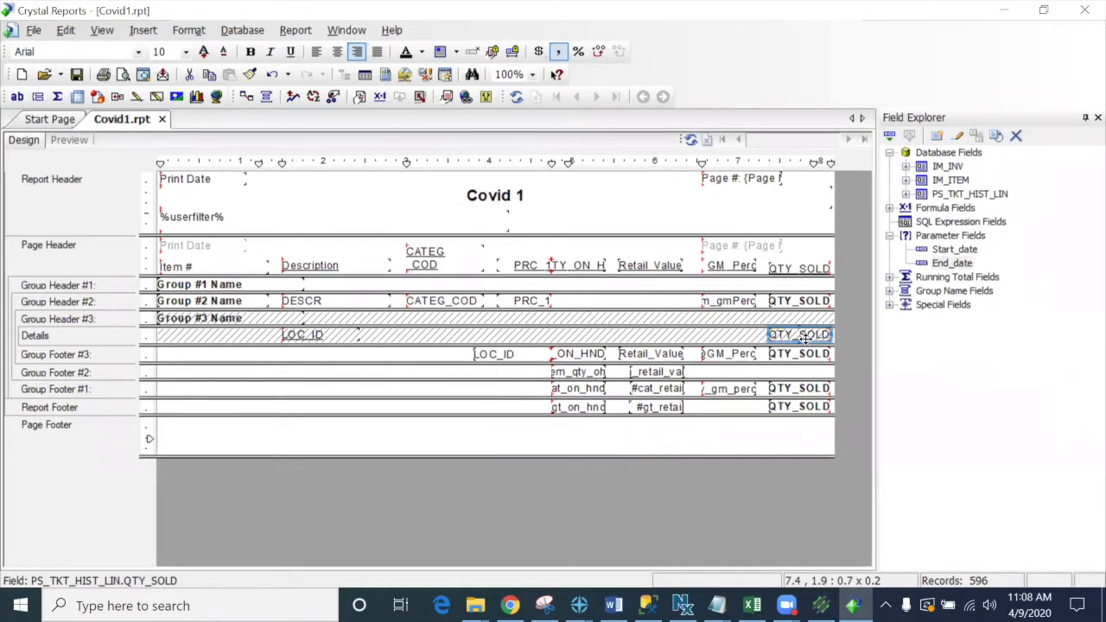
# Step: Expand Formula Fields to list Category_gm_perc, Cost_value, GM_Perc, item_gmPerc and Retail_Value
pyautogui.click(890, 208)
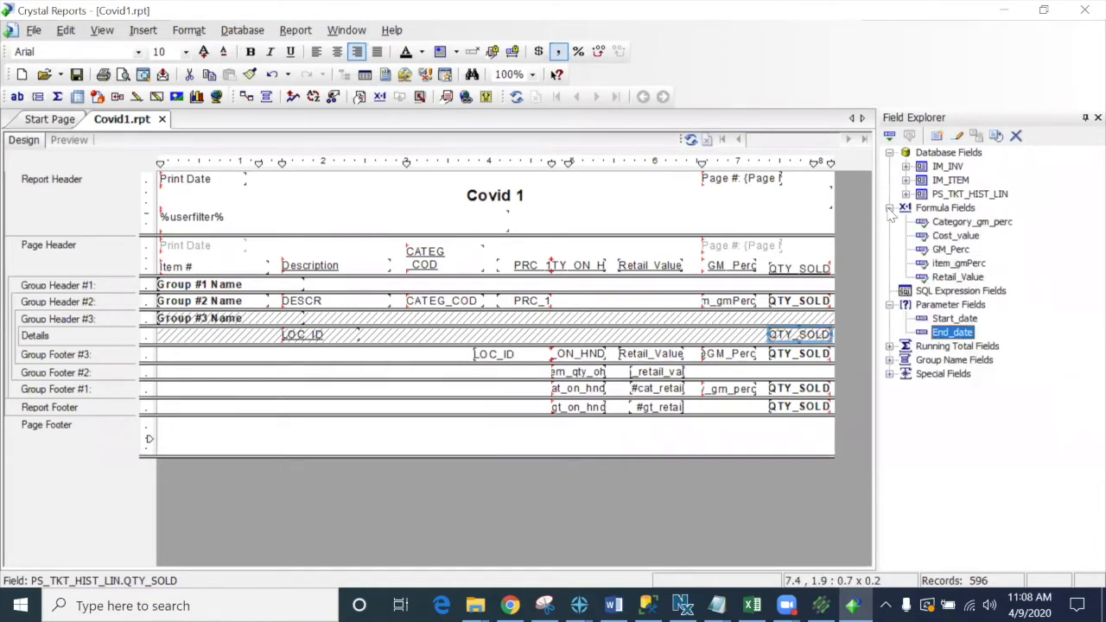
pyautogui.click(946, 208)
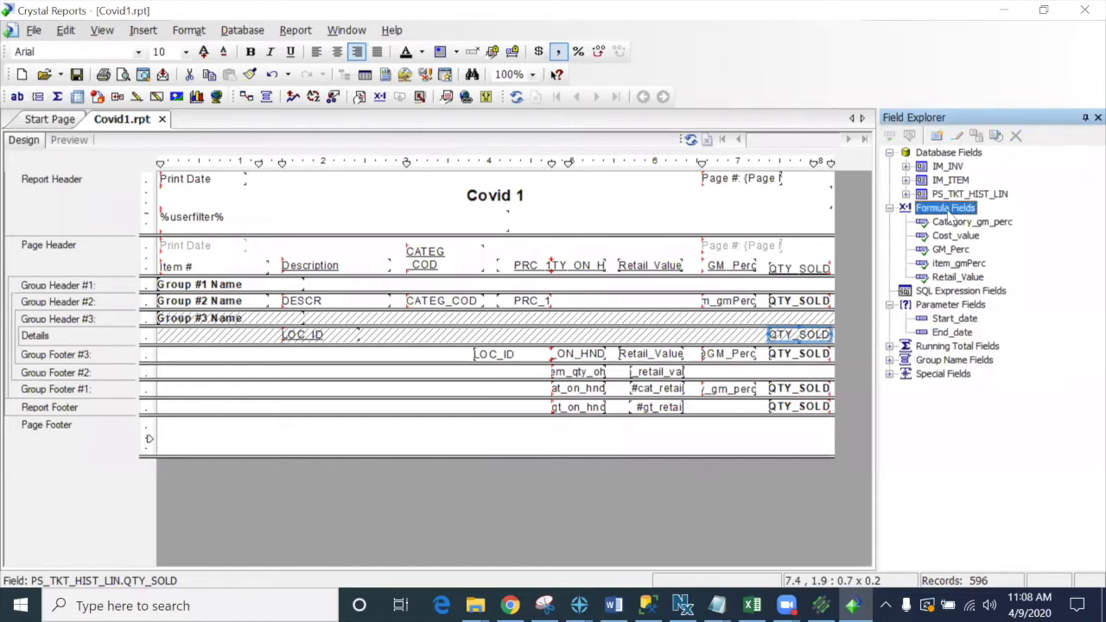
# Step: Create a new formula named prd_qty_sld and open it in the Formula Editor
pyautogui.click(938, 136)
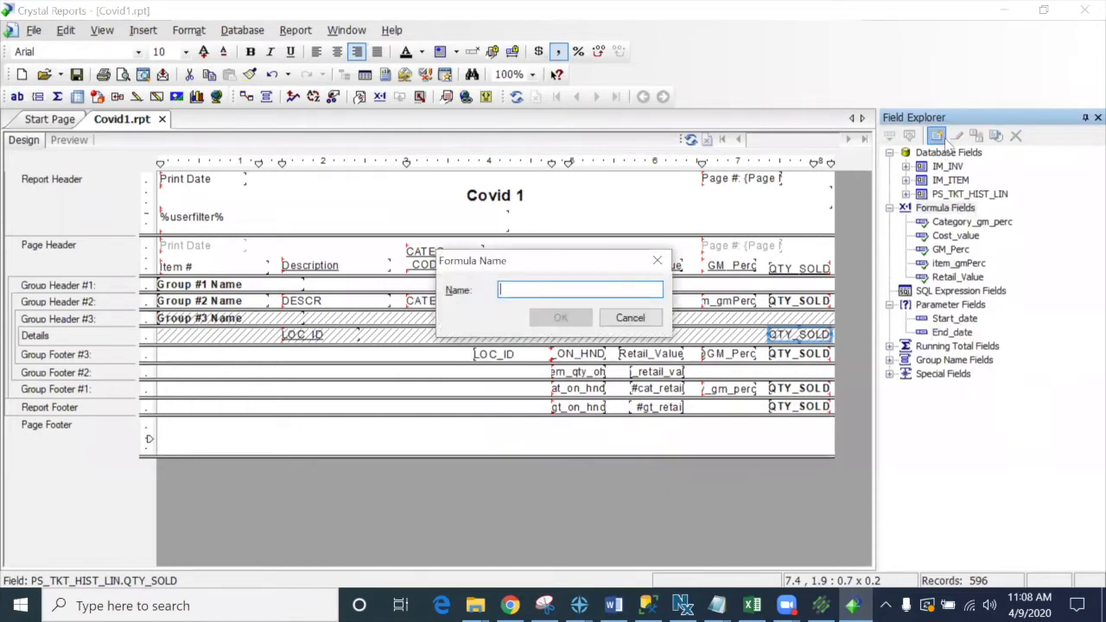
pyautogui.write('prd')
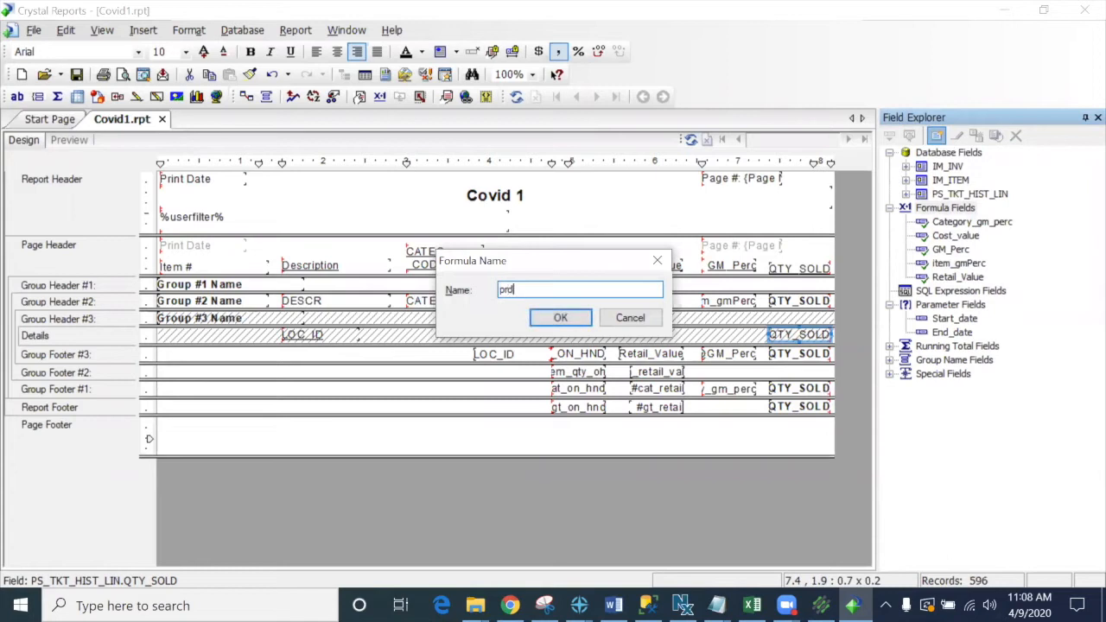
pyautogui.write('_qty_sol')
pyautogui.press('BackSpace')
pyautogui.click(566, 318)
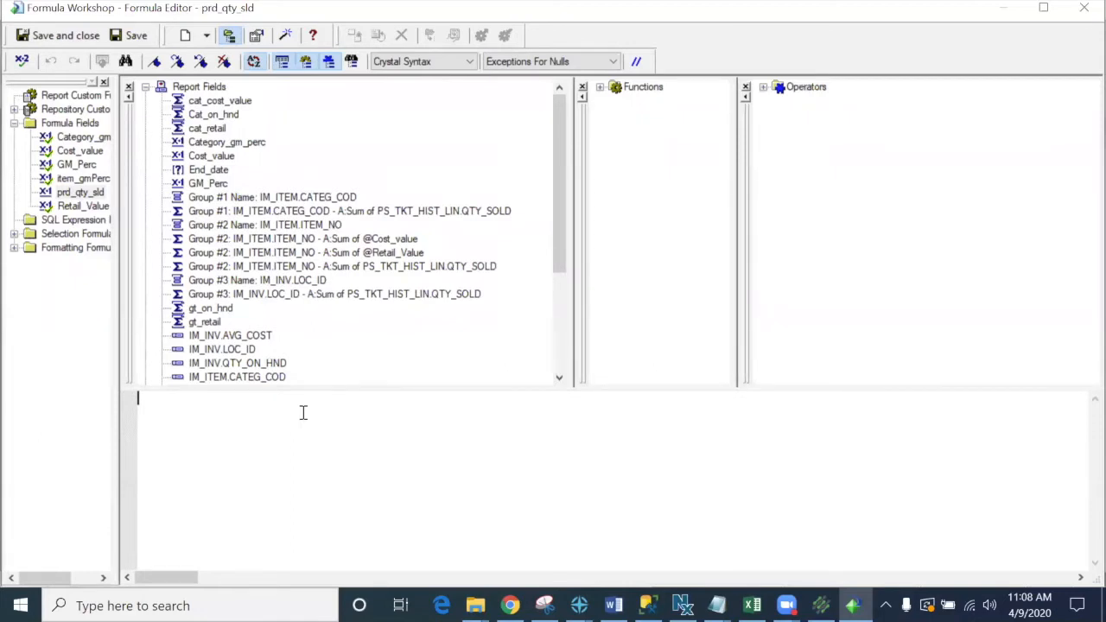
# Step: Begin the formula with 'if {PS_TKT_HIST_LIN.BUS_DAT} >= {?Start_date} and'
pyautogui.write('if')
pyautogui.click(145, 86)
pyautogui.click(145, 100)
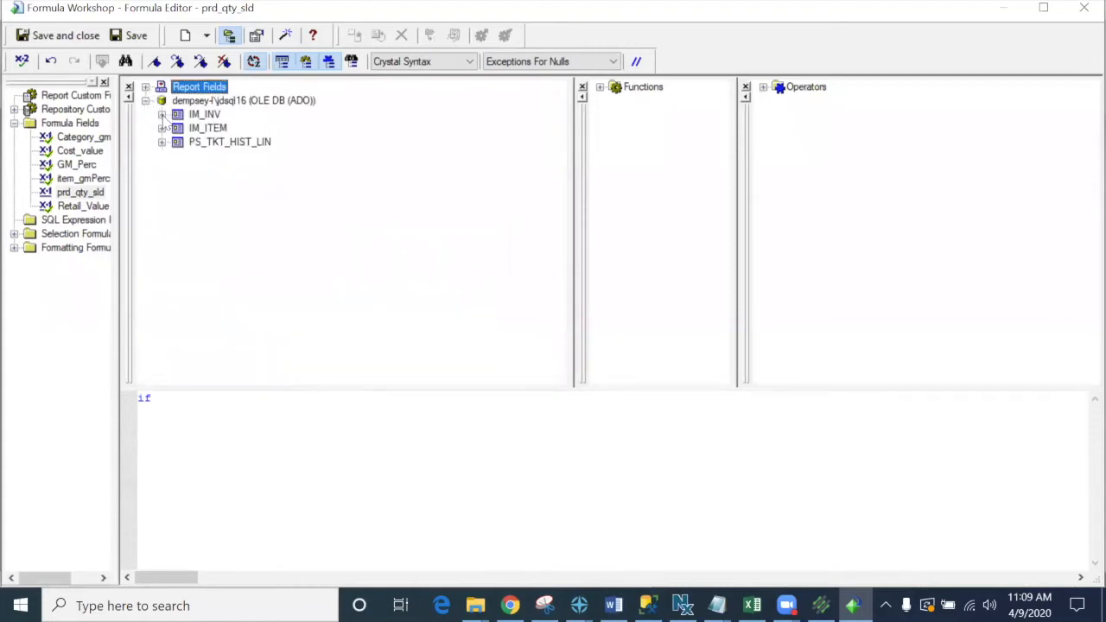
pyautogui.click(160, 141)
pyautogui.doubleClick(226, 102)
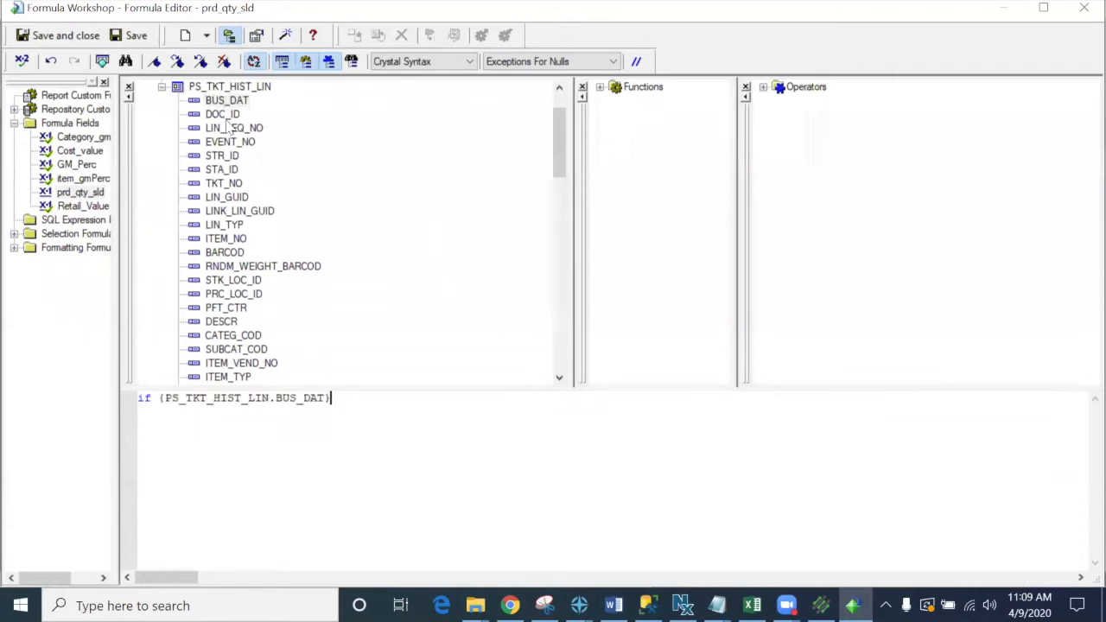
pyautogui.write('>=')
pyautogui.click(161, 87)
pyautogui.click(145, 87)
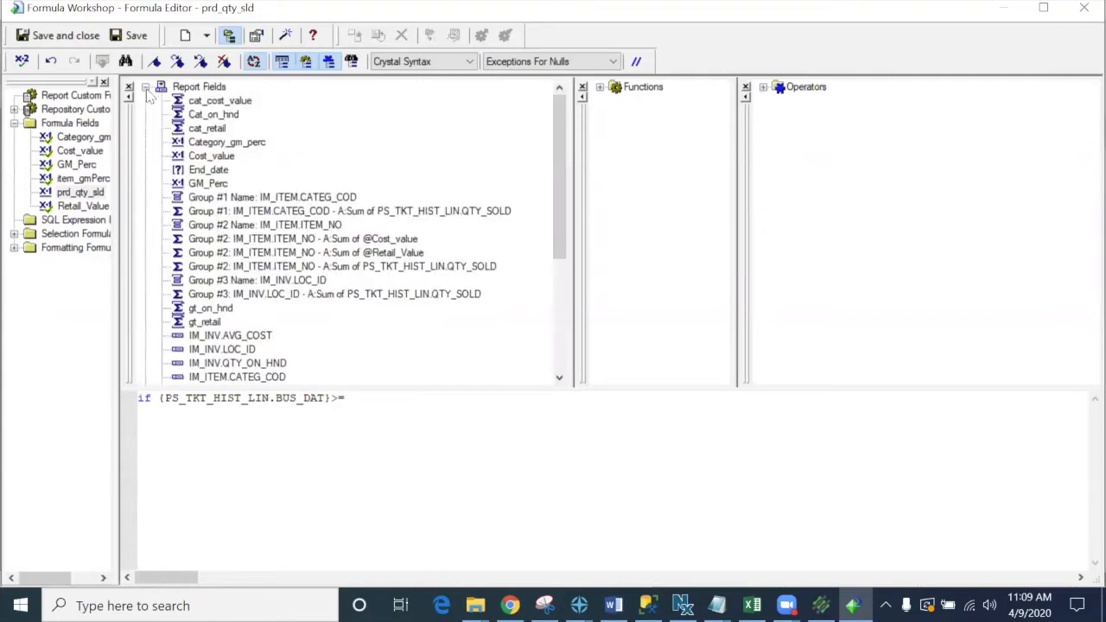
pyautogui.scroll(-4, 240, 352)
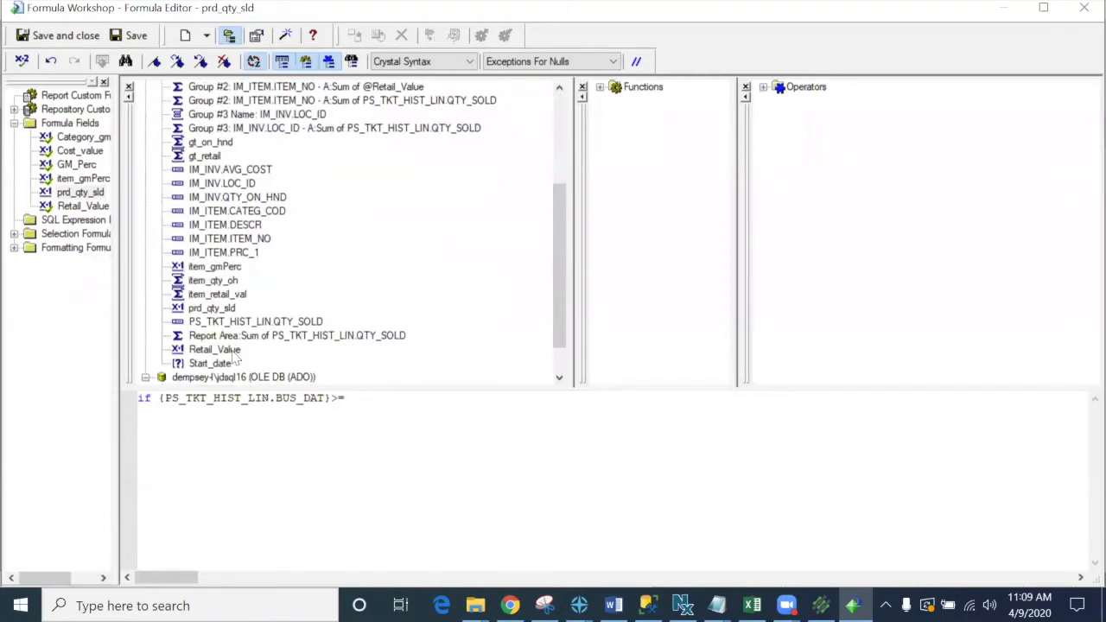
pyautogui.doubleClick(223, 368)
pyautogui.write('and')
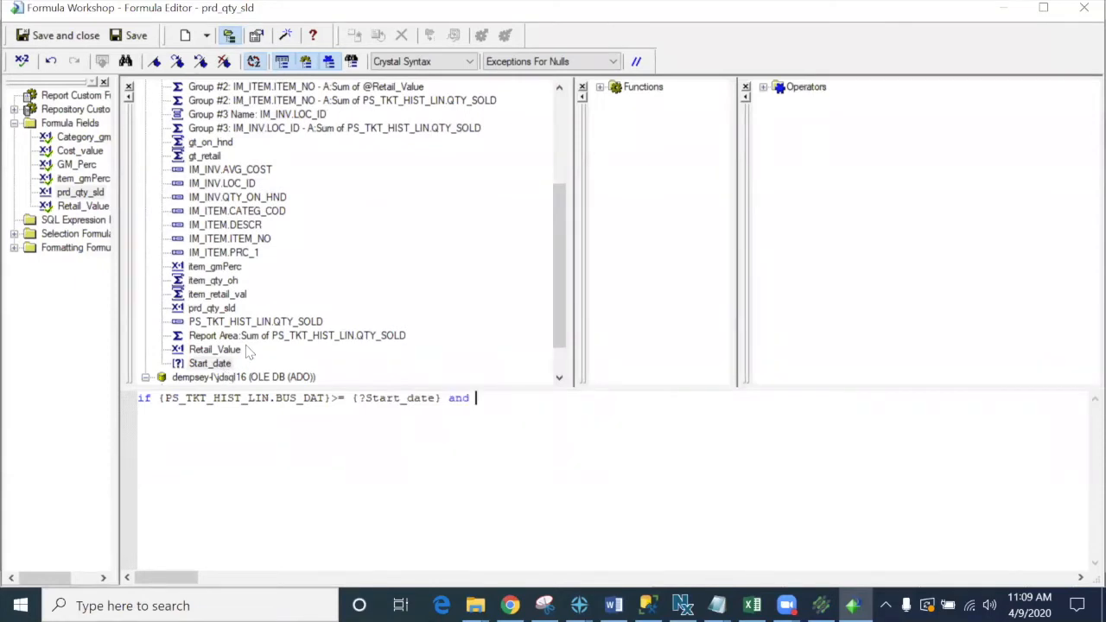
# Step: Add the condition '{PS_TKT_HIST_LIN.BUS_DAT} <= {?End_date} then'
pyautogui.click(177, 363)
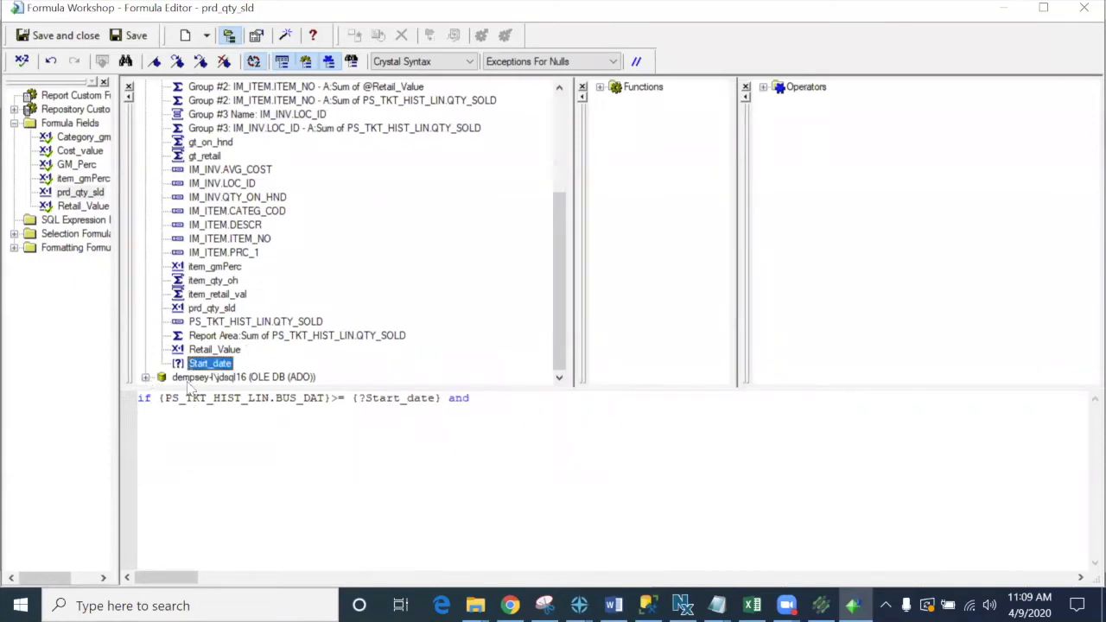
pyautogui.click(145, 378)
pyautogui.click(161, 377)
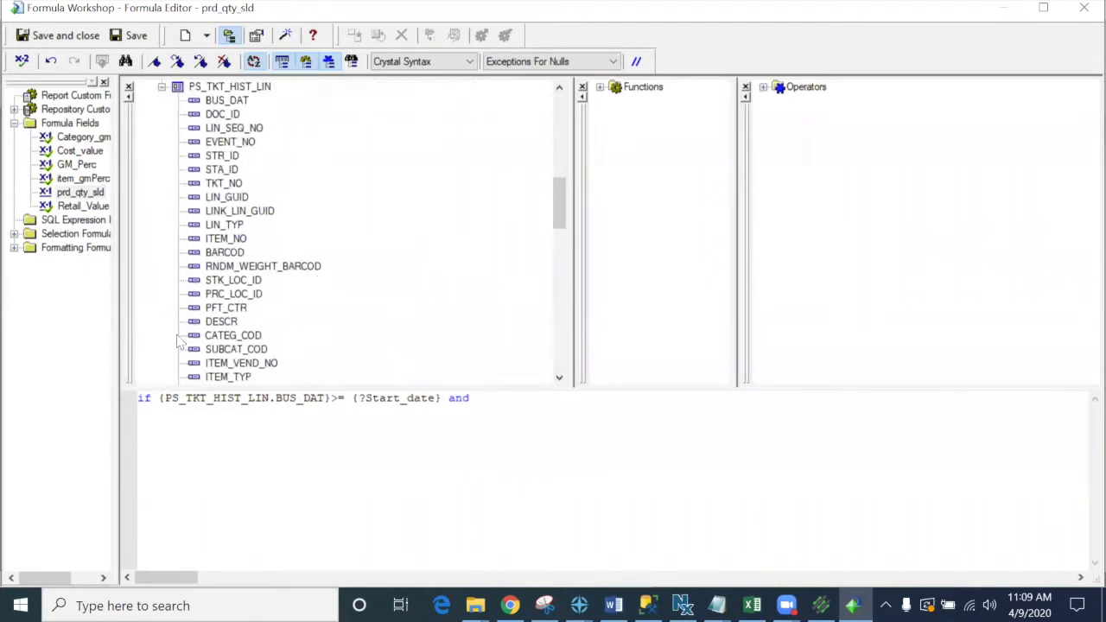
pyautogui.doubleClick(223, 102)
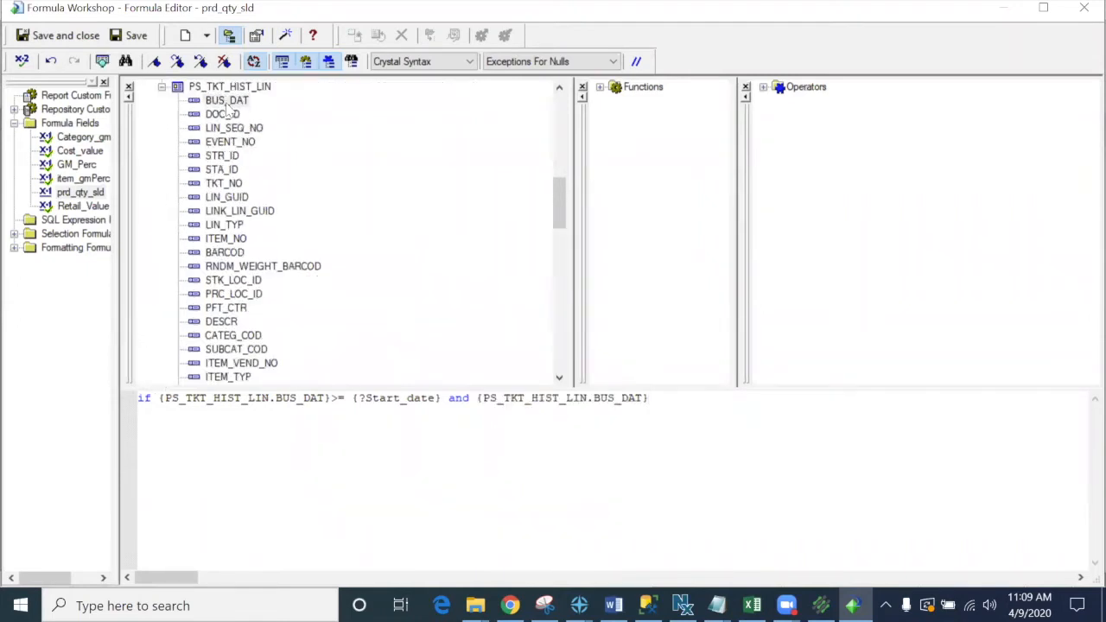
pyautogui.write('<=')
pyautogui.click(161, 86)
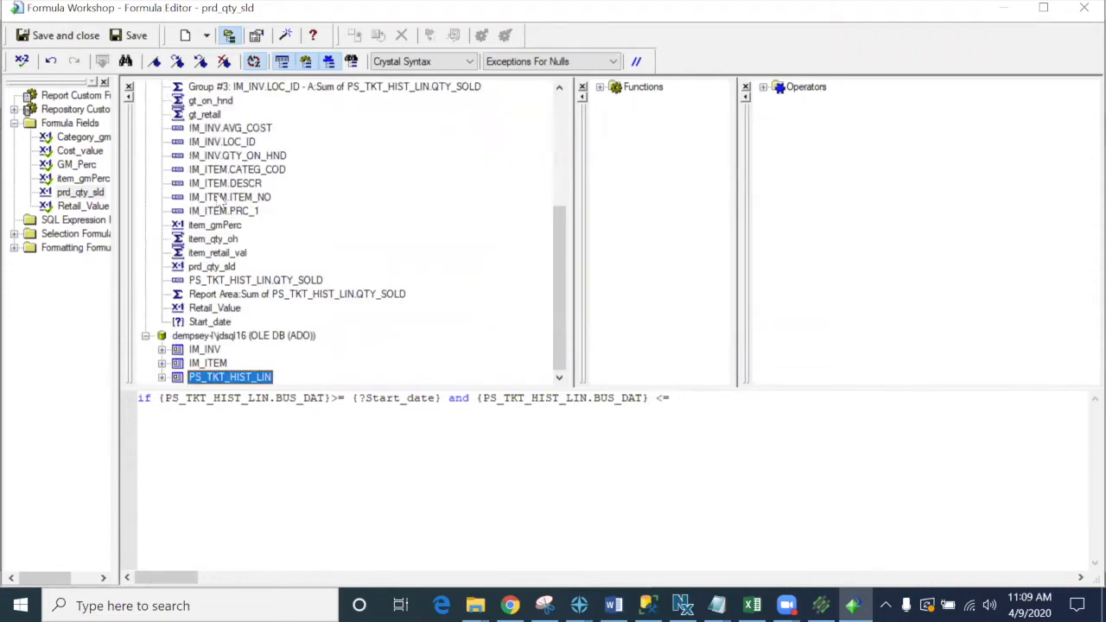
pyautogui.scroll(1, 216, 197)
pyautogui.scroll(4, 222, 197)
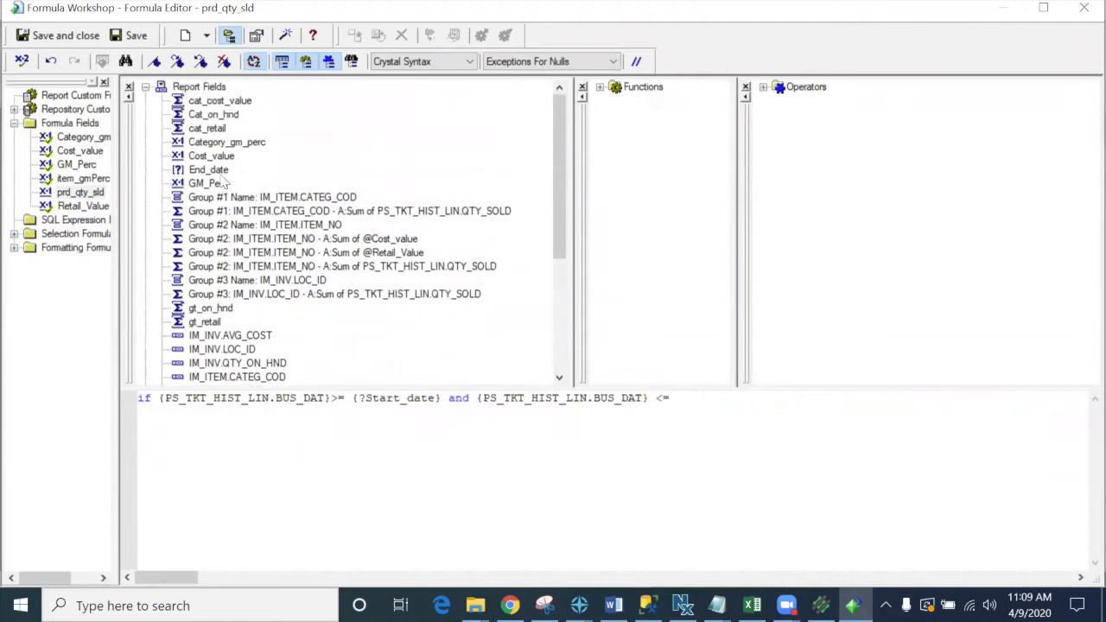
pyautogui.doubleClick(210, 170)
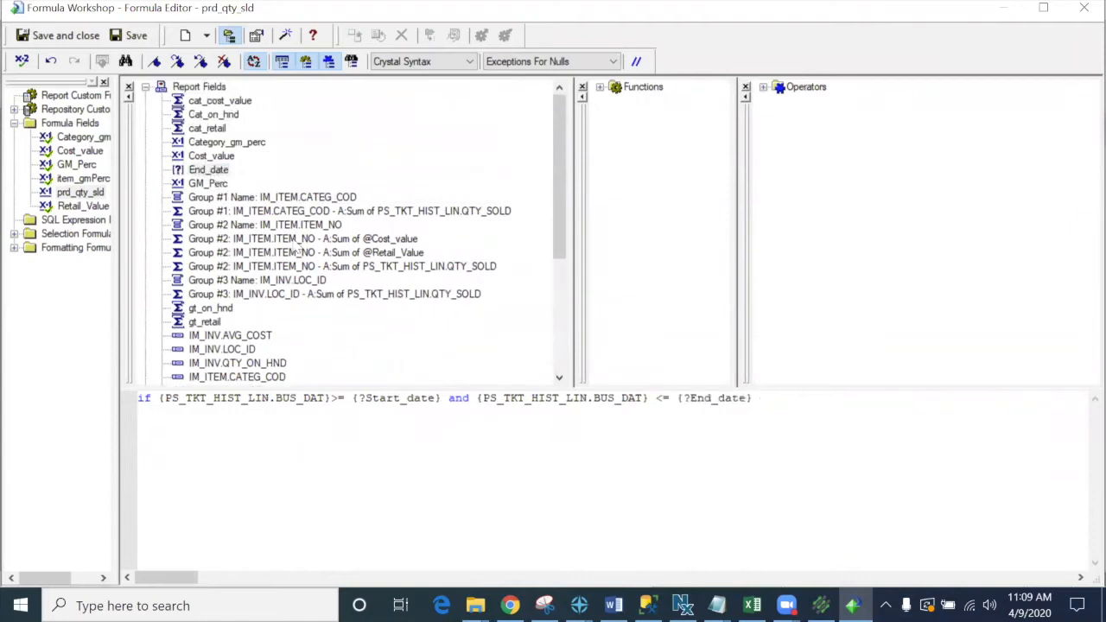
pyautogui.write('then')
# Step: Finish the formula with {PS_TKT_HIST_LIN.QTY_SOLD}, then 'else 0' on the following lines
pyautogui.moveTo(557, 233); pyautogui.dragTo(553, 311)
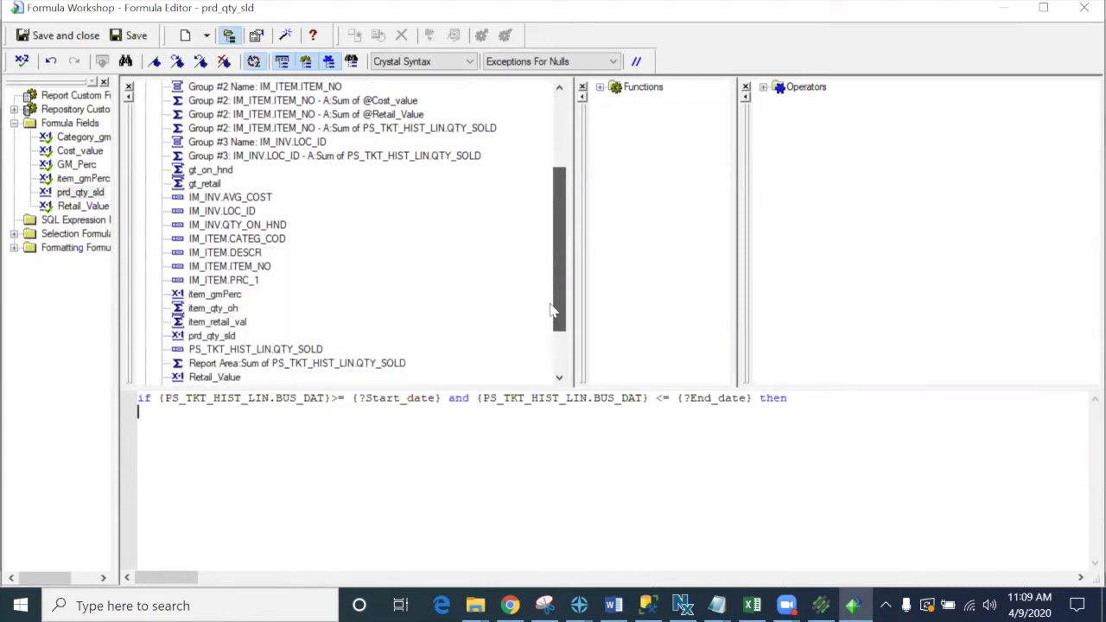
pyautogui.moveTo(553, 311); pyautogui.dragTo(556, 267)
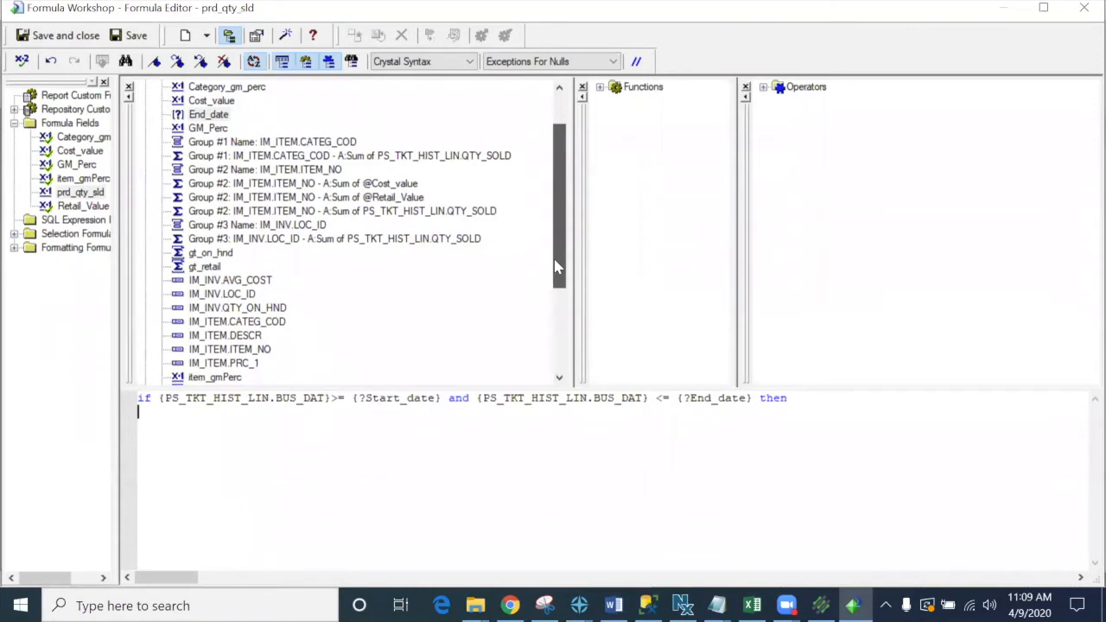
pyautogui.scroll(-1, 291, 336)
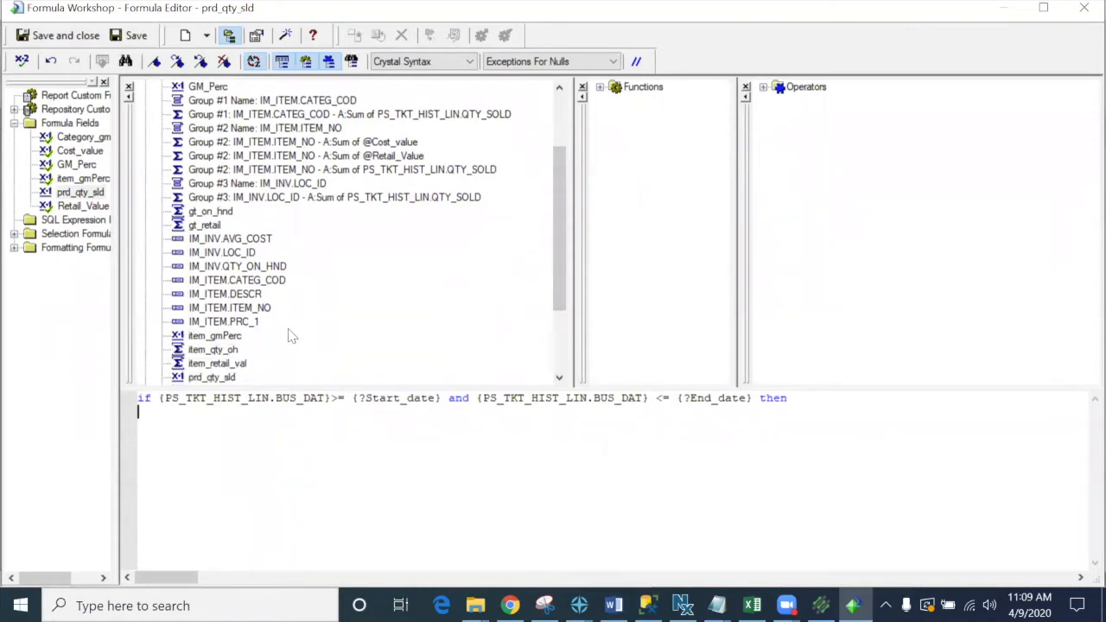
pyautogui.scroll(-2, 290, 335)
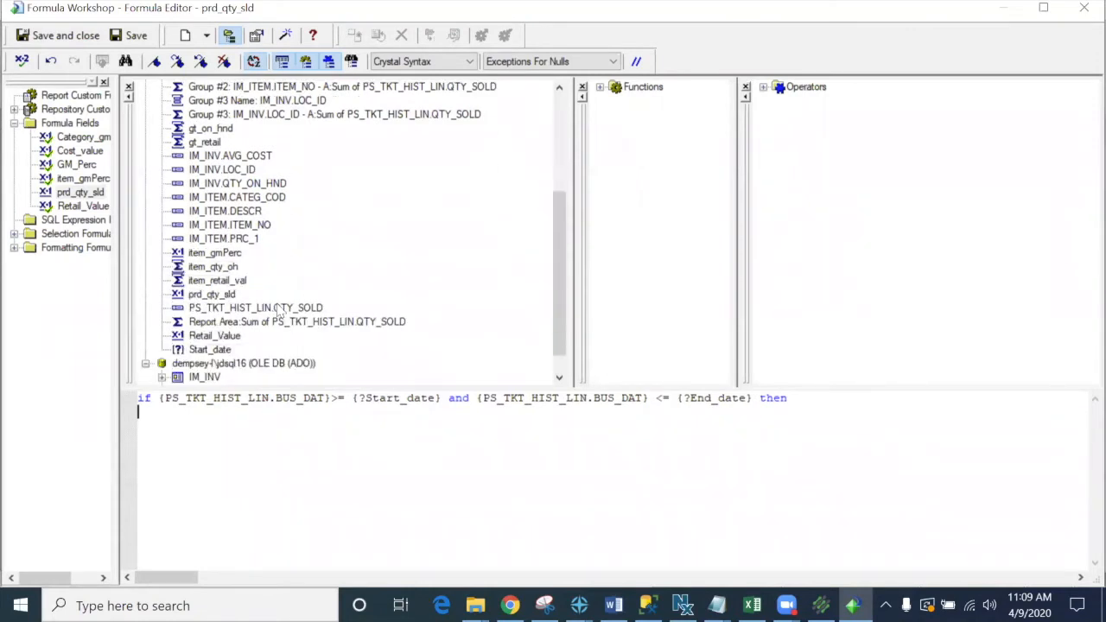
pyautogui.click(278, 308)
pyautogui.doubleClick(275, 309)
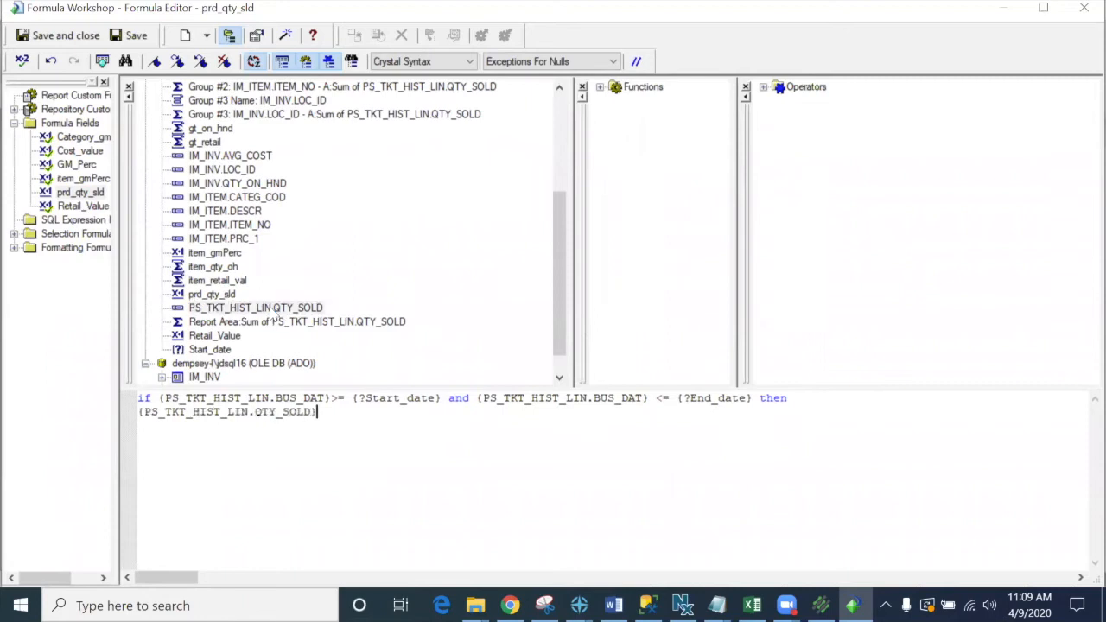
pyautogui.press('Return')
pyautogui.write('else')
pyautogui.press('Return')
pyautogui.write('0')
# Step: Save the prd_qty_sld formula and set the Samsung ML-1710 printer to Landscape on Letter paper
pyautogui.click(59, 35)
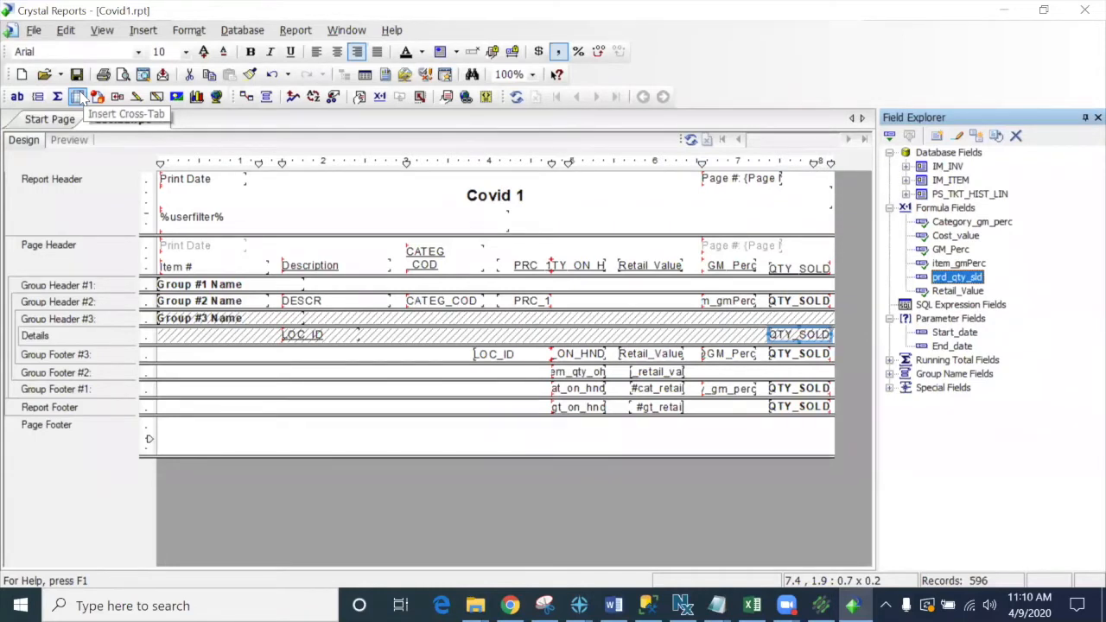
pyautogui.click(35, 32)
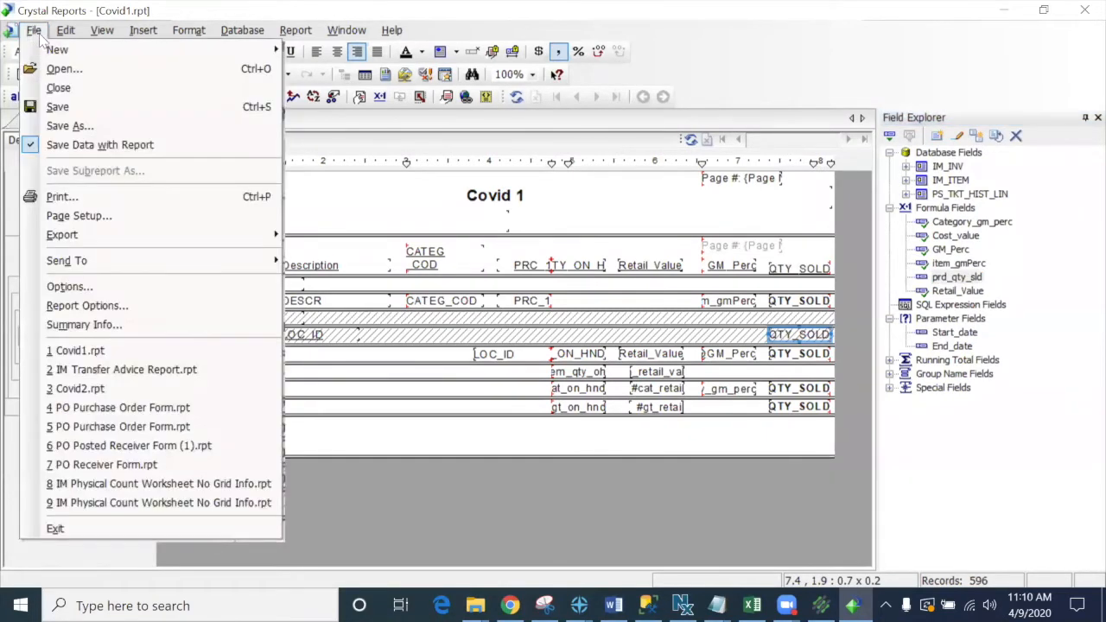
pyautogui.click(87, 203)
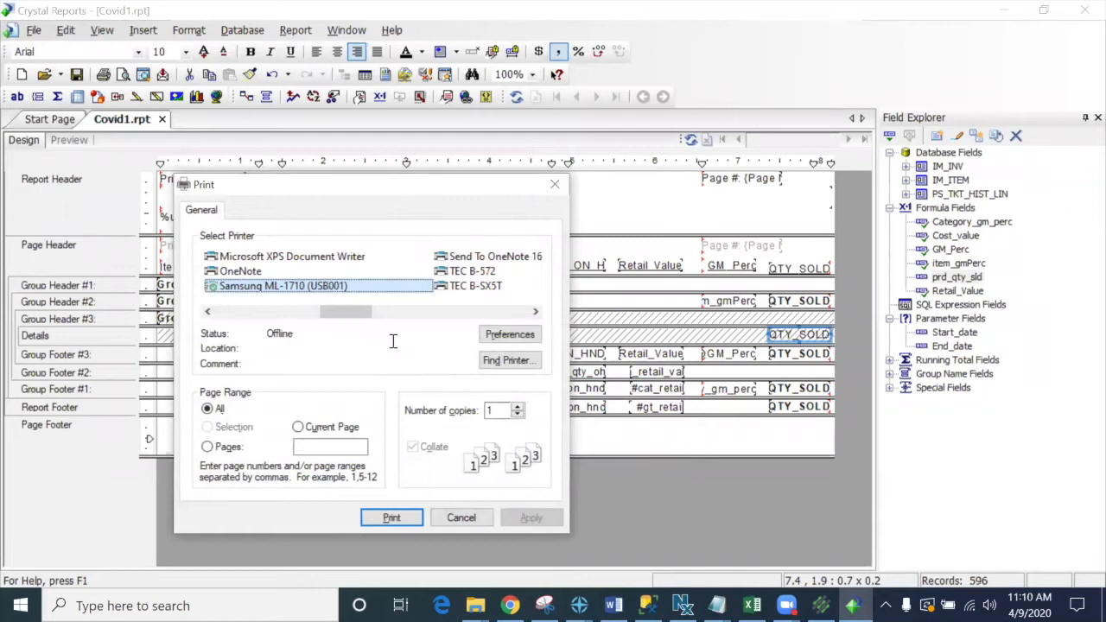
pyautogui.click(507, 339)
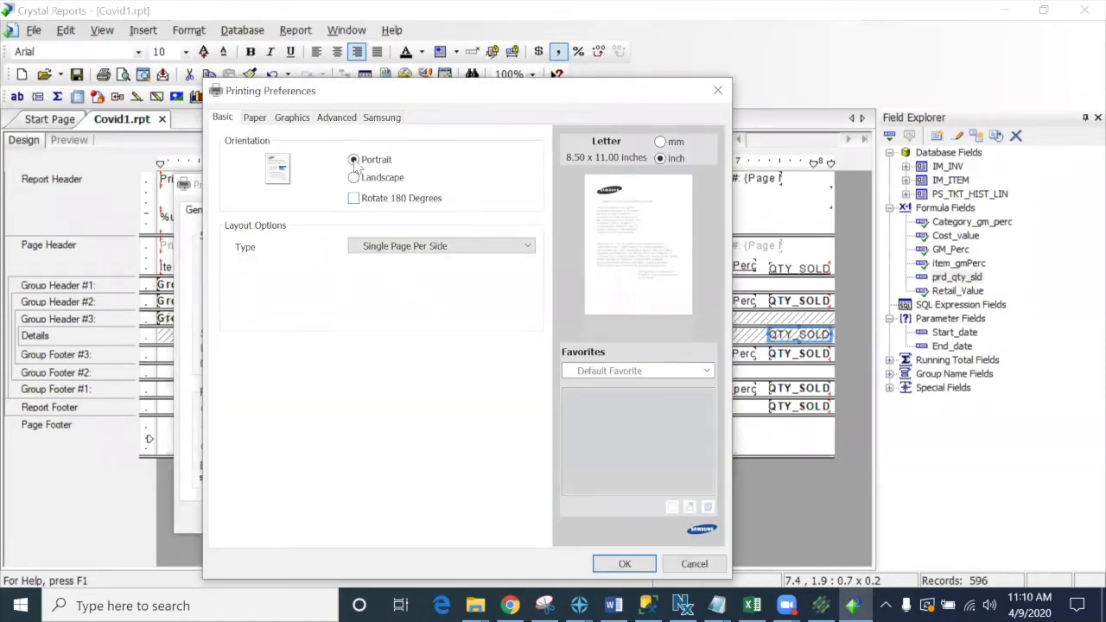
pyautogui.click(354, 177)
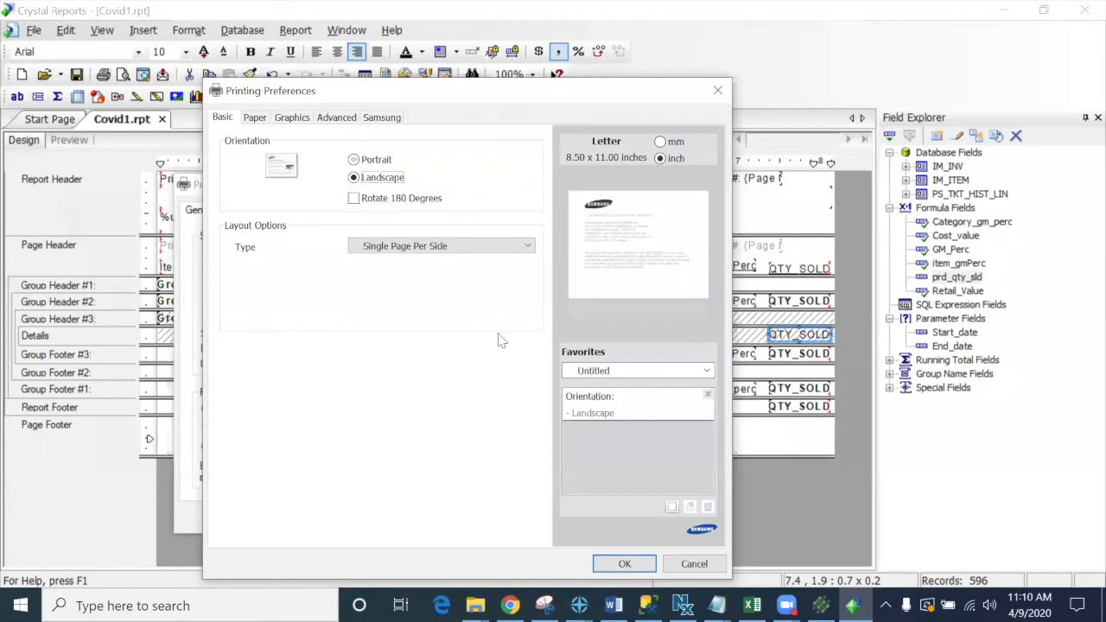
pyautogui.click(255, 118)
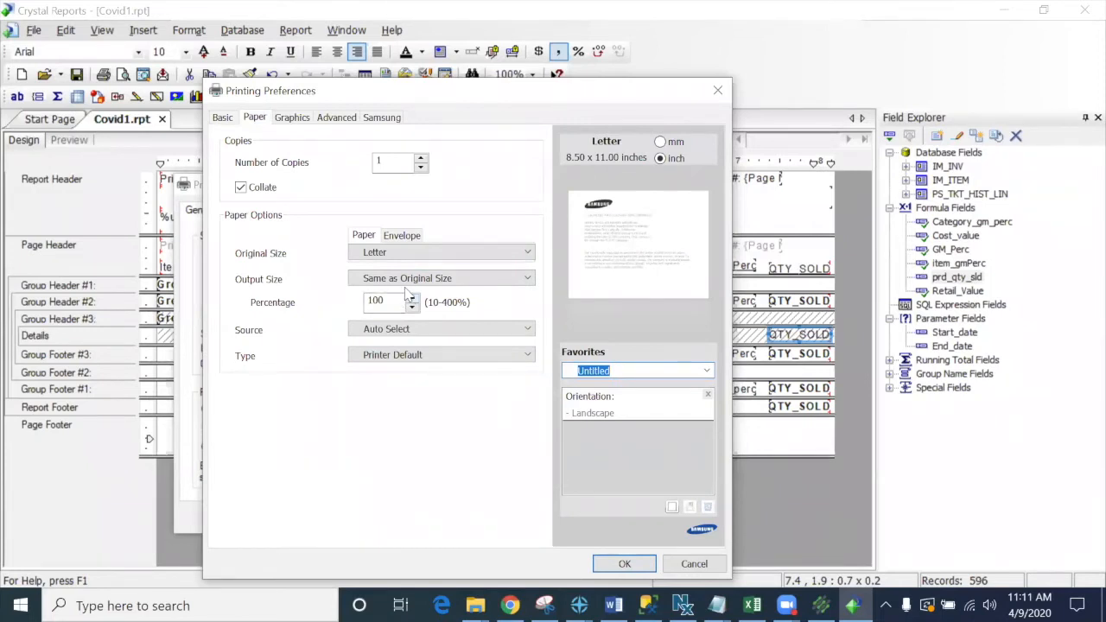
pyautogui.click(528, 253)
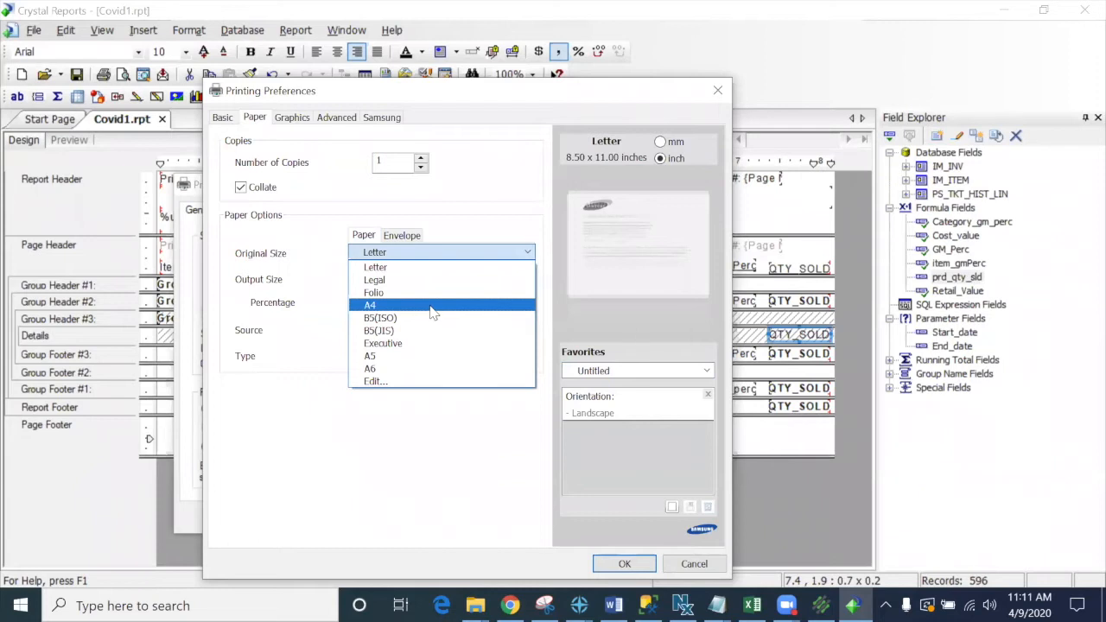
pyautogui.click(484, 201)
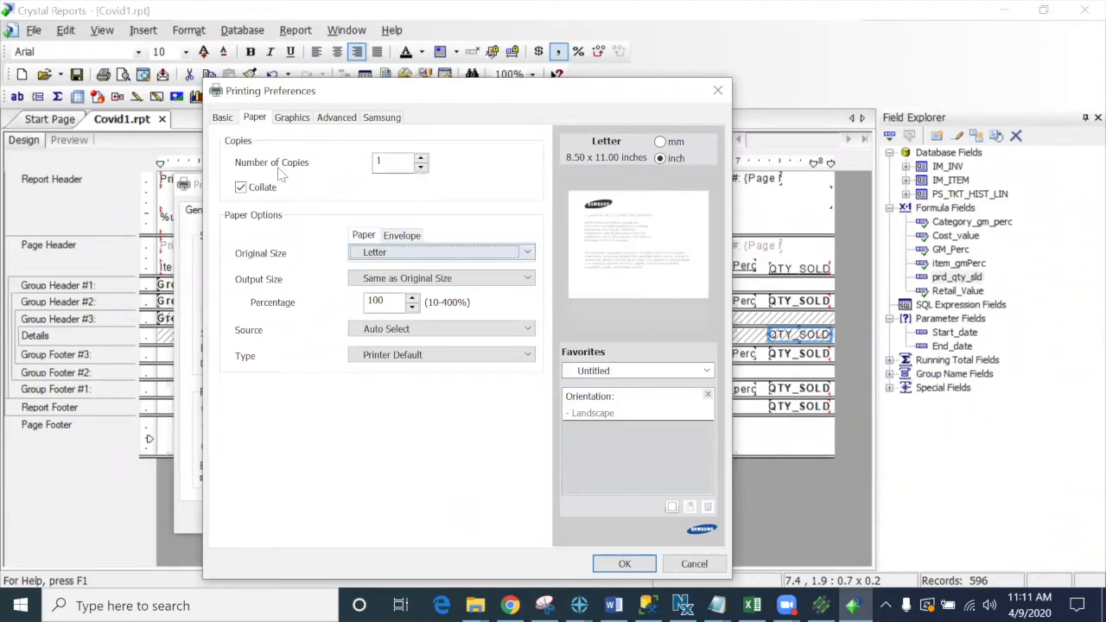
pyautogui.click(227, 119)
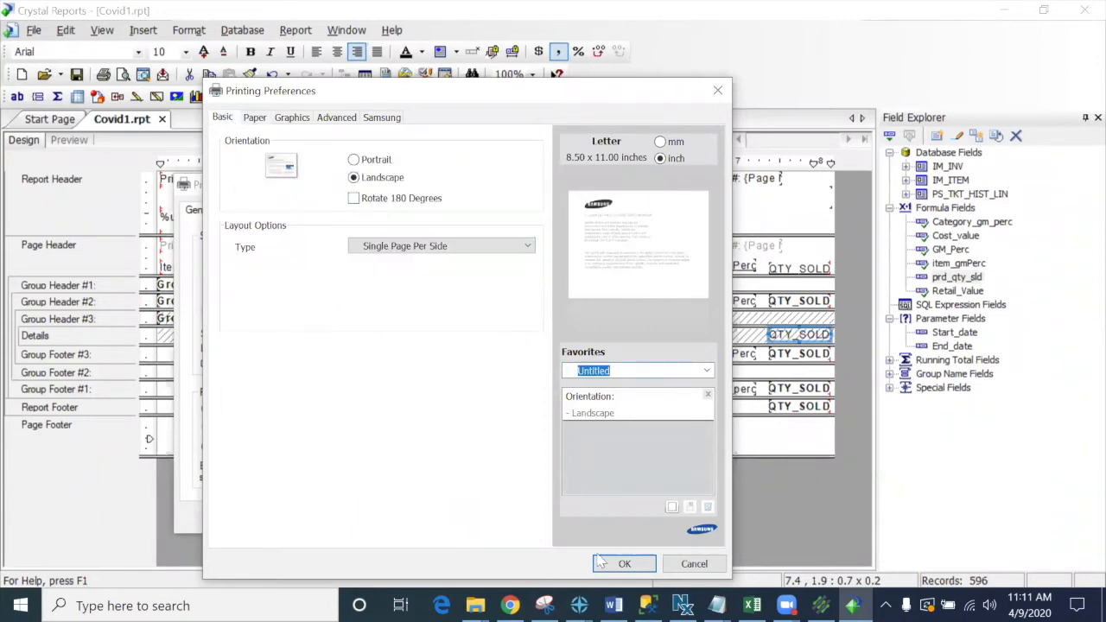
pyautogui.click(636, 569)
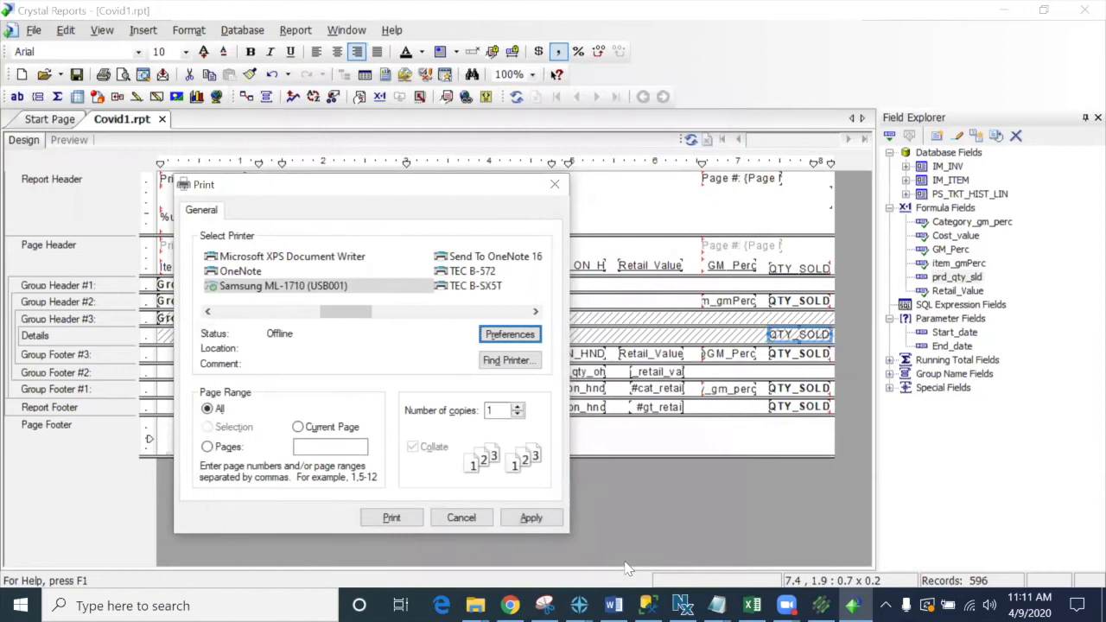
pyautogui.click(524, 519)
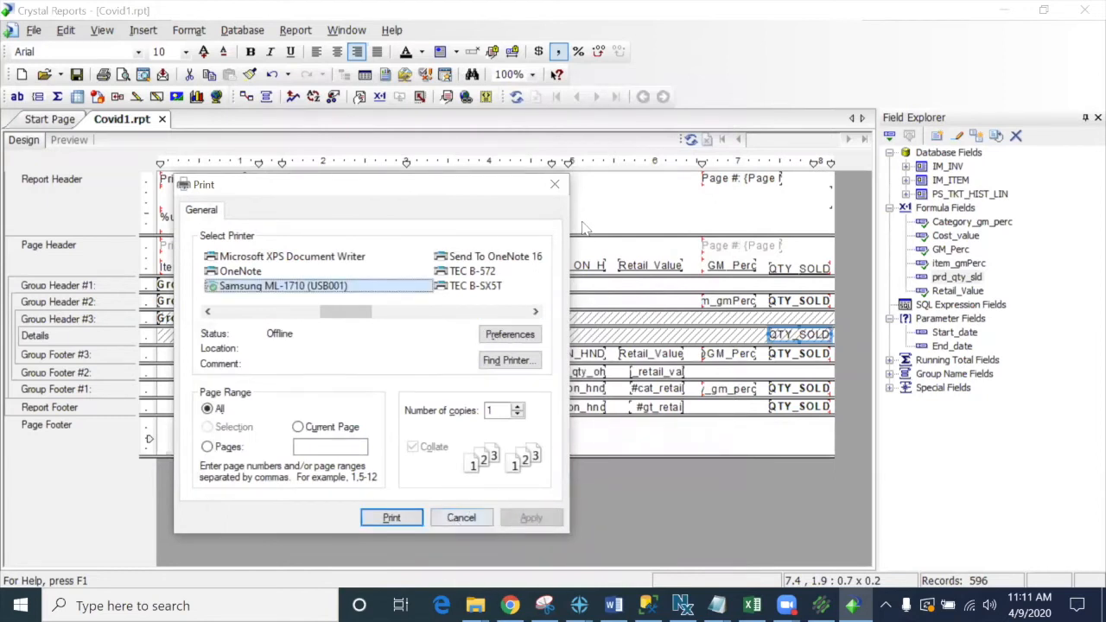
pyautogui.click(557, 188)
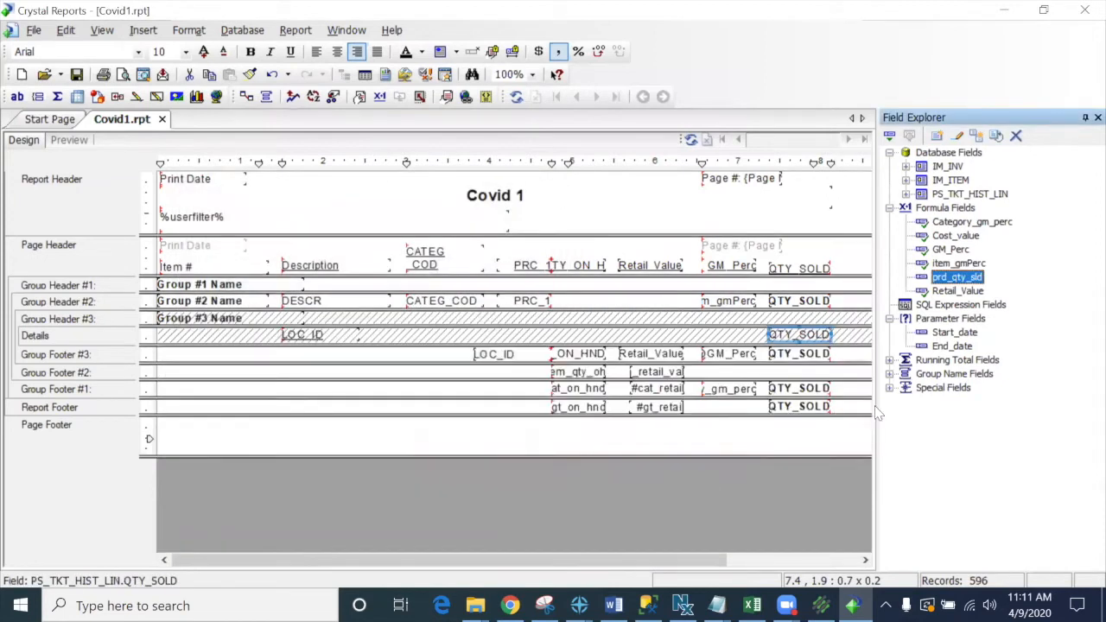
# Step: Place prd_qty_sld beside QTY_SOLD in Details and set the Details section to Don't Suppress
pyautogui.click(1097, 118)
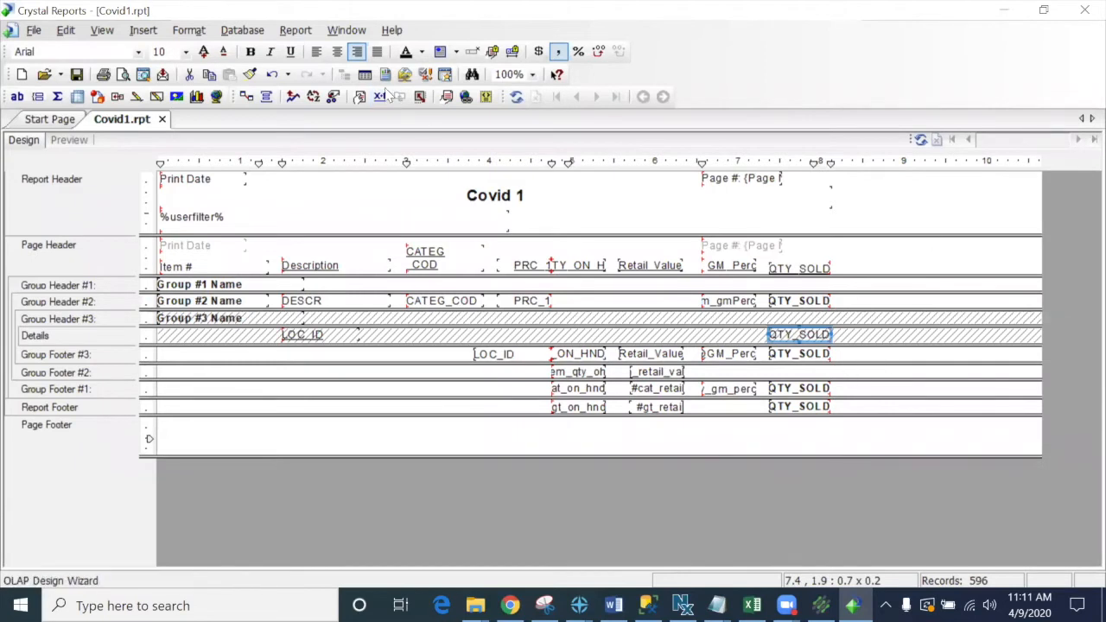
pyautogui.click(365, 74)
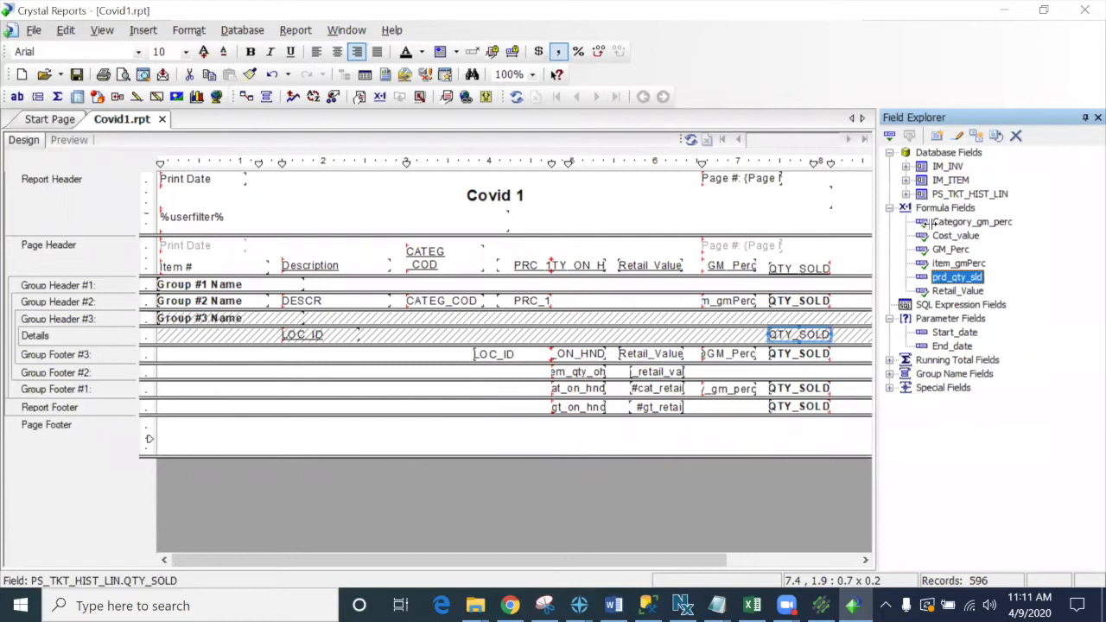
pyautogui.moveTo(930, 223); pyautogui.dragTo(930, 226)
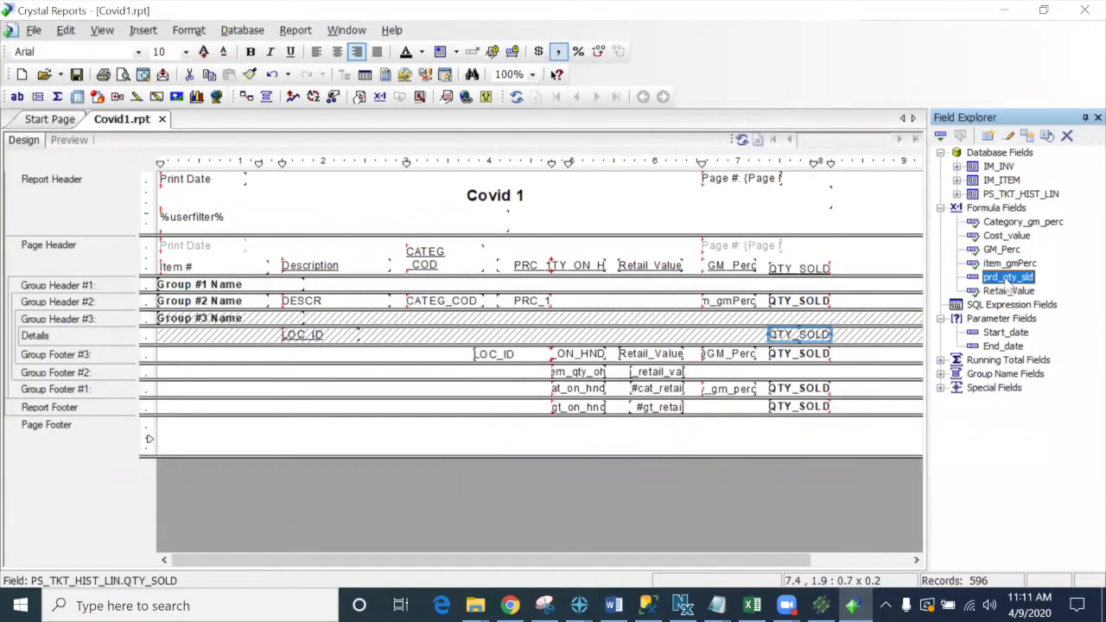
pyautogui.moveTo(1006, 281); pyautogui.dragTo(855, 340)
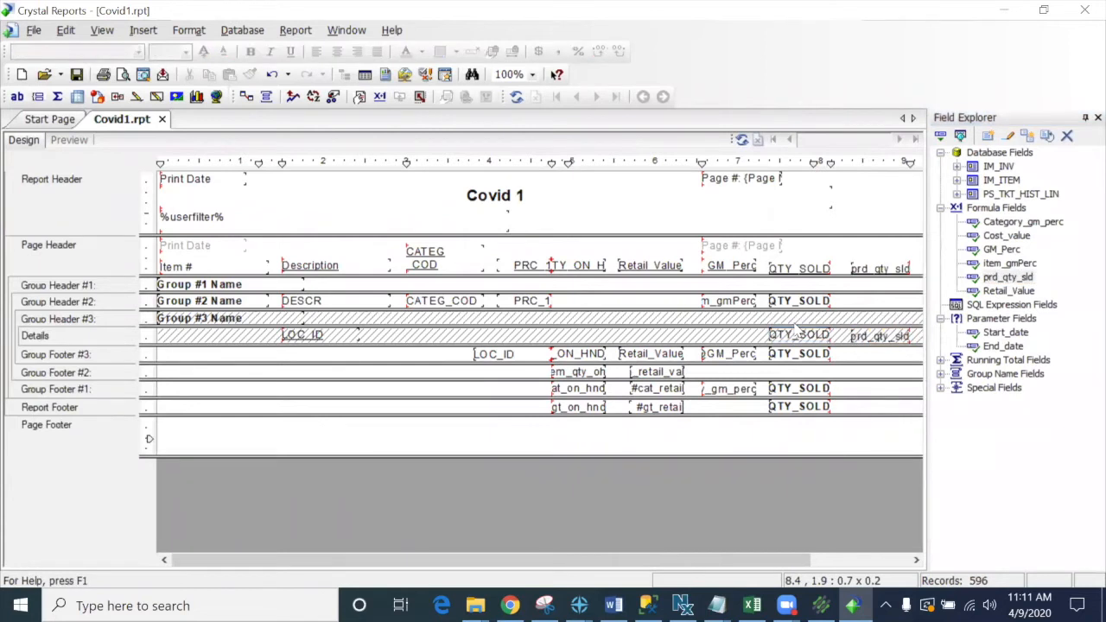
pyautogui.click(803, 336)
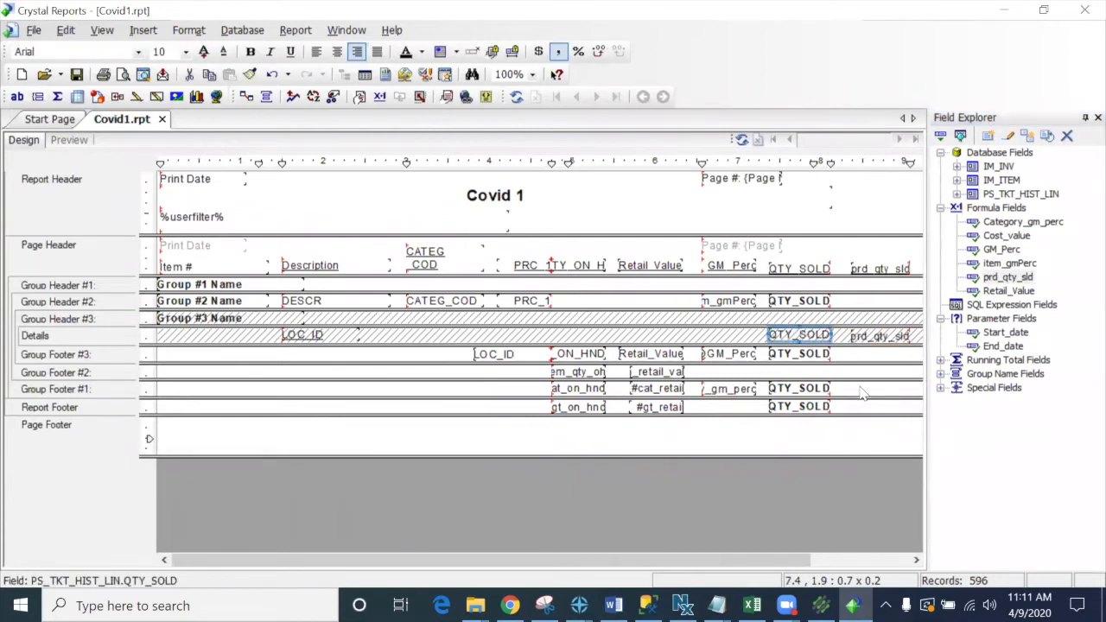
pyautogui.rightClick(104, 338)
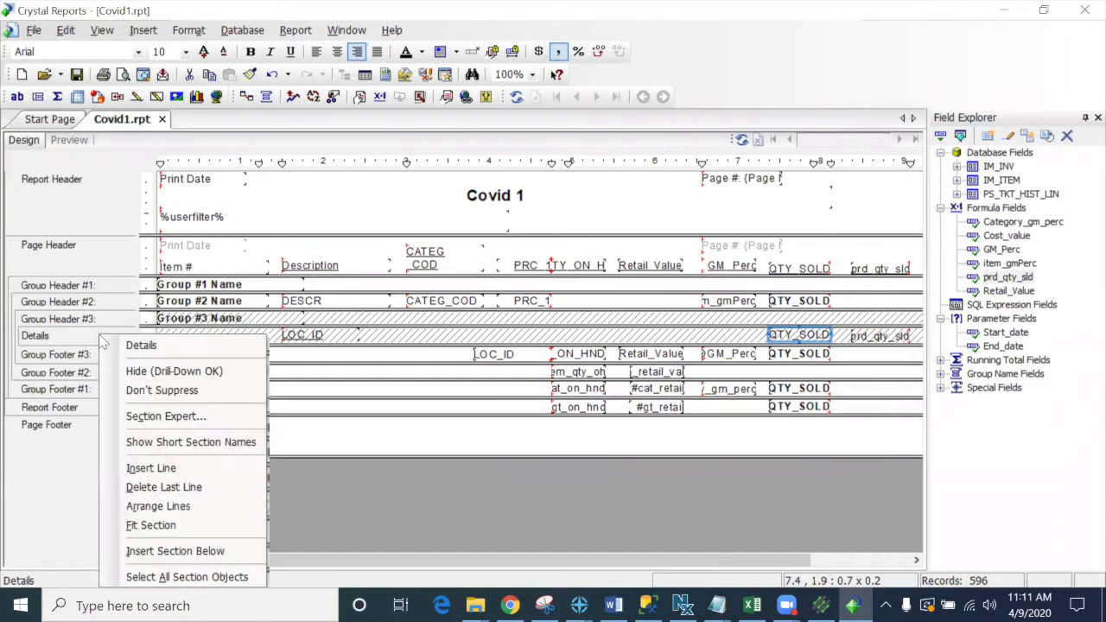
pyautogui.click(139, 390)
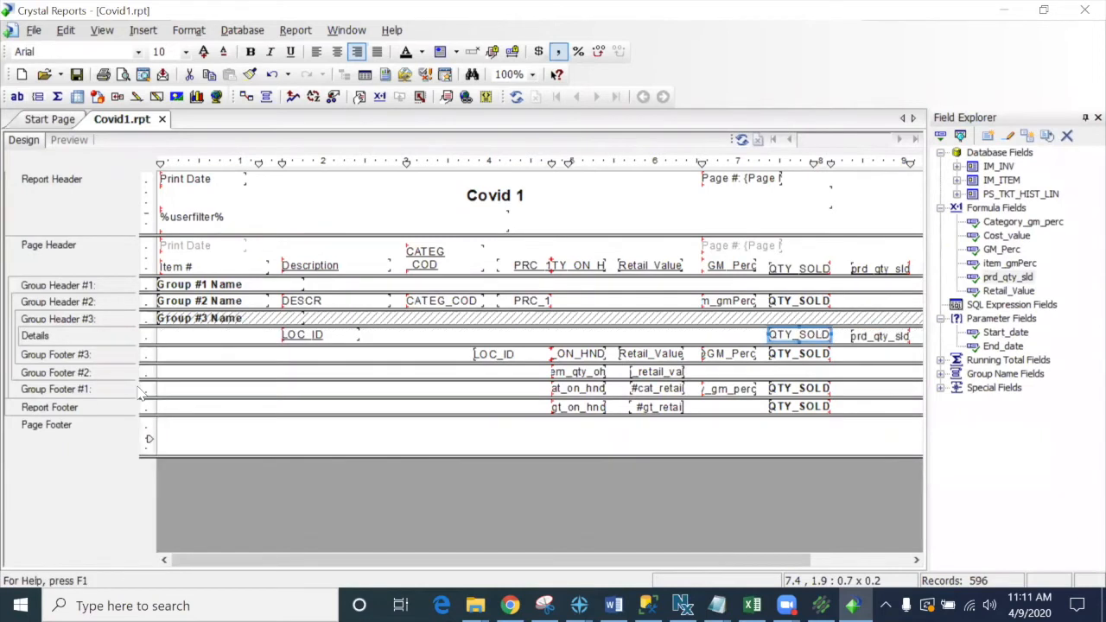
# Step: Preview the report for Start Date 2015-01-01 to End Date 2016-01-01 and move on to the OLE DB logon
pyautogui.click(69, 140)
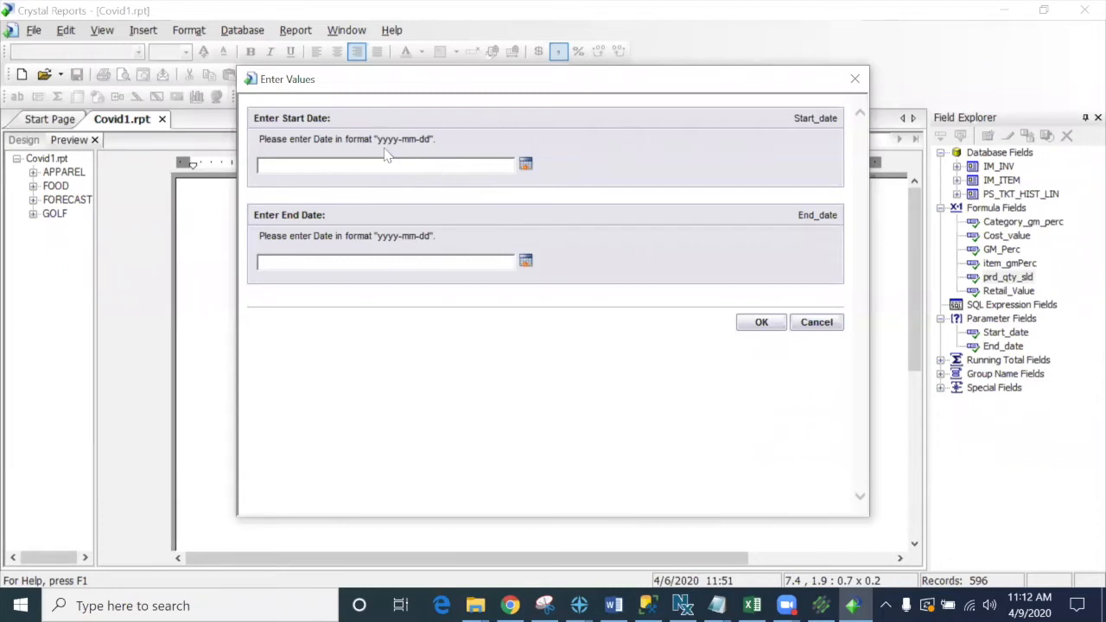
pyautogui.click(305, 163)
pyautogui.write('20')
pyautogui.click(285, 261)
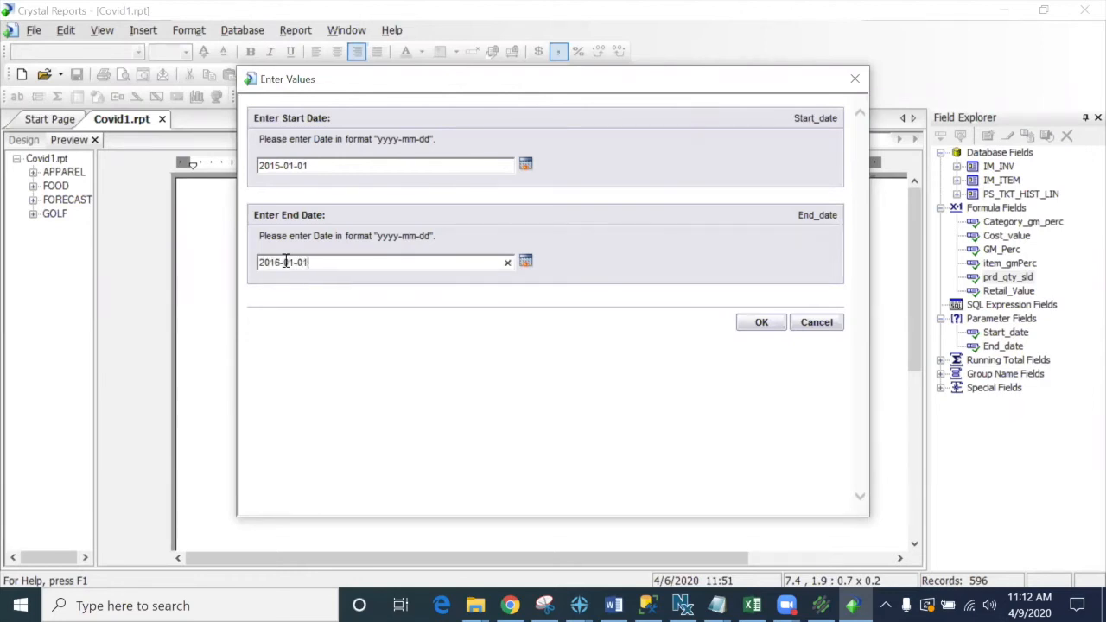
pyautogui.click(750, 322)
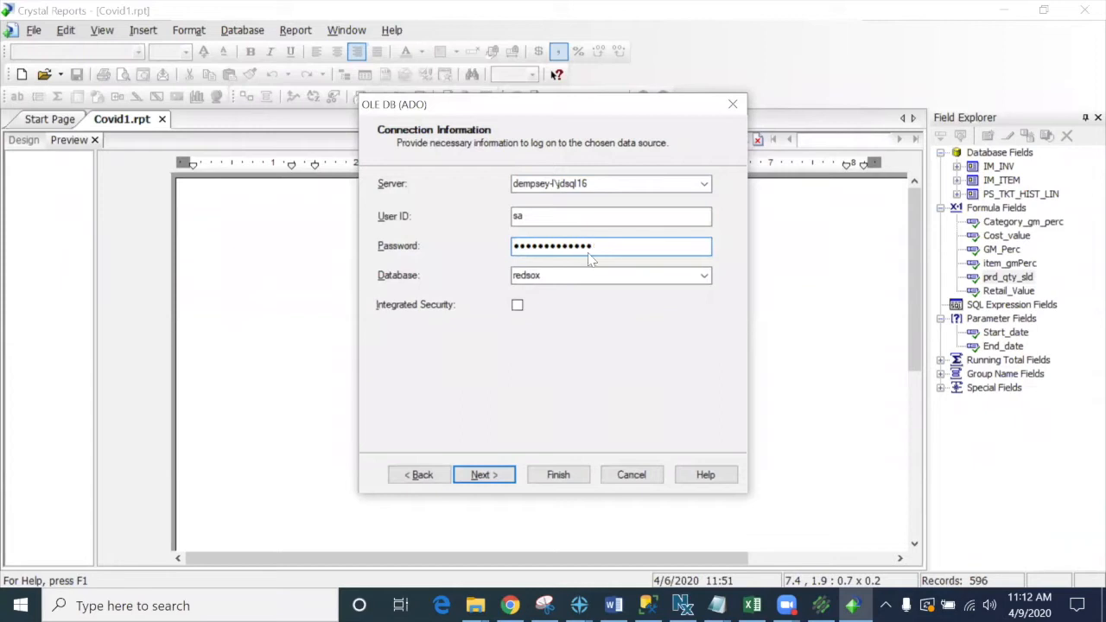
pyautogui.press('Return')
# Step: Finish the database logon and compare the quantity-sold values (4, 8, 33) with the prd_qty_sld values in the preview
pyautogui.click(558, 474)
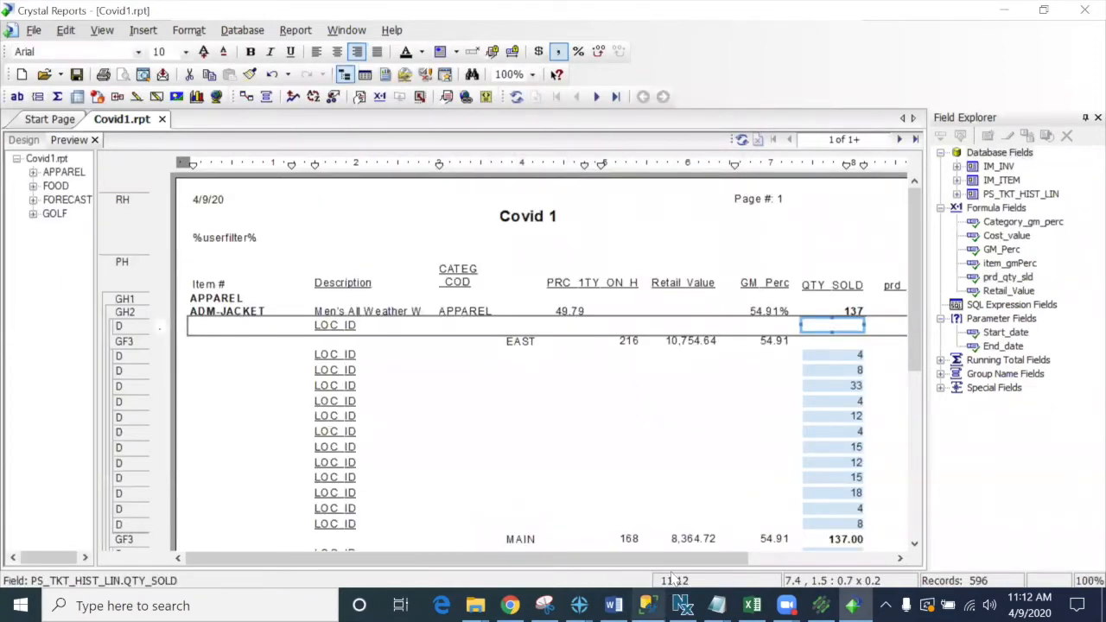
pyautogui.click(817, 559)
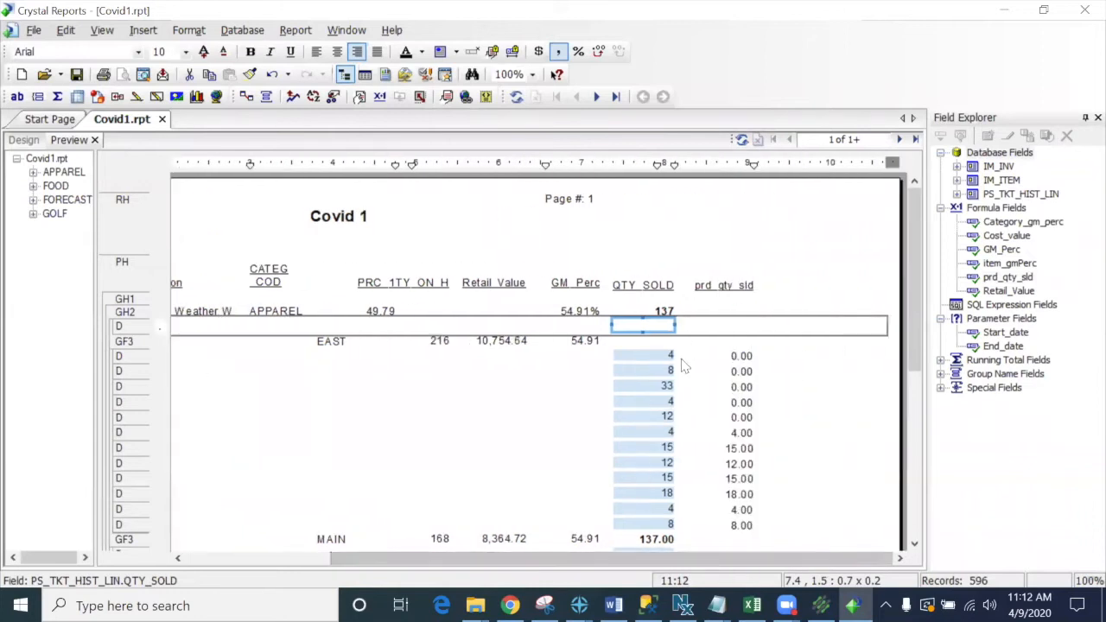
pyautogui.click(659, 356)
pyautogui.click(660, 371)
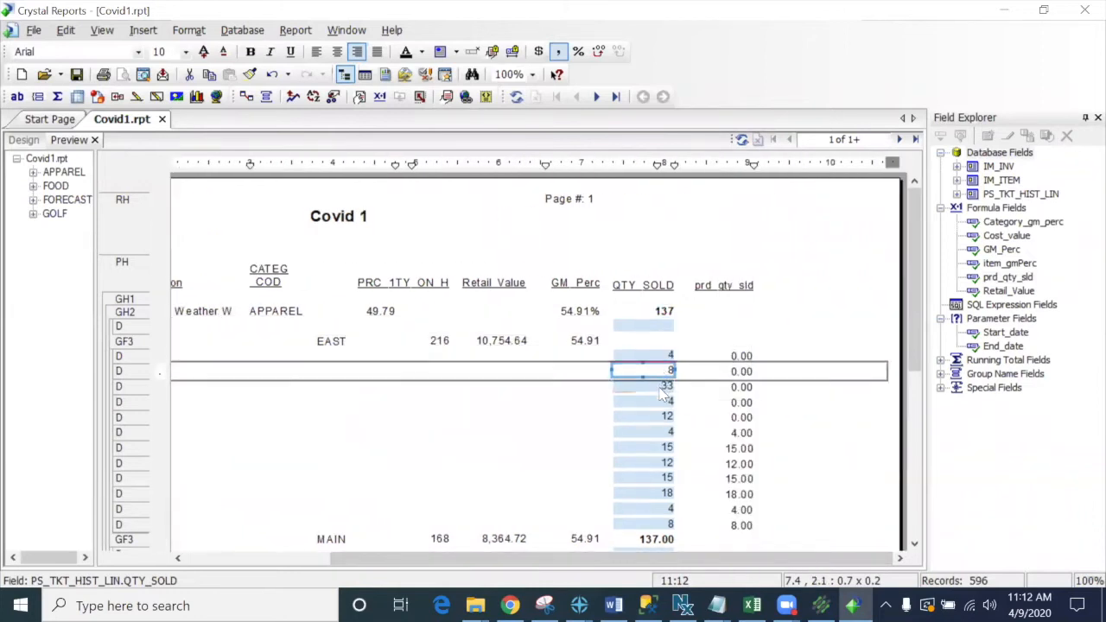
pyautogui.click(661, 386)
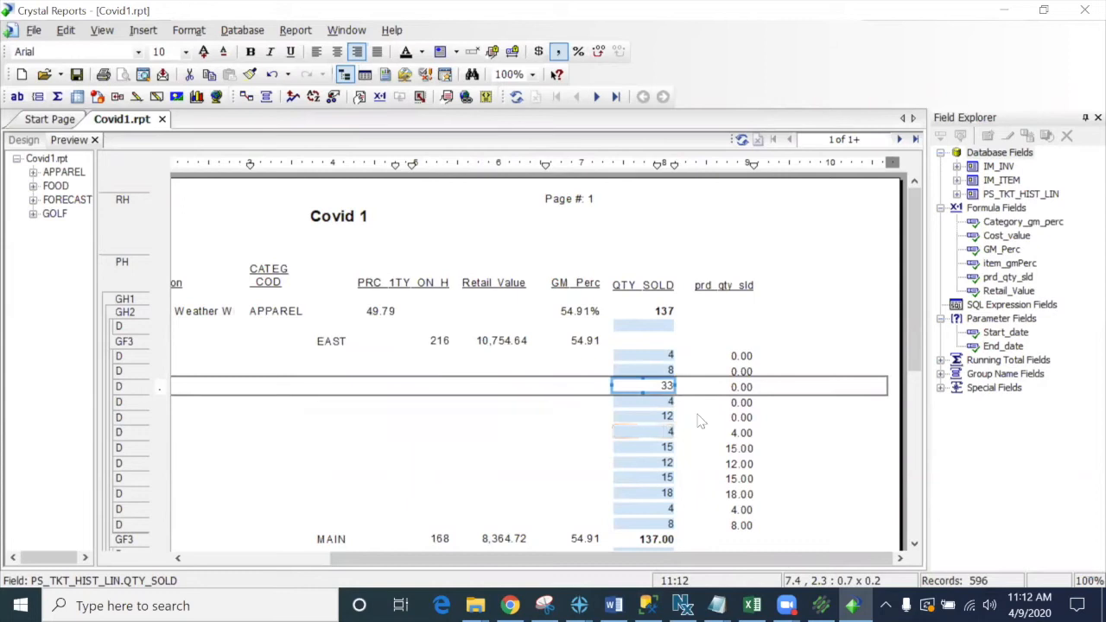
pyautogui.click(743, 357)
pyautogui.click(745, 373)
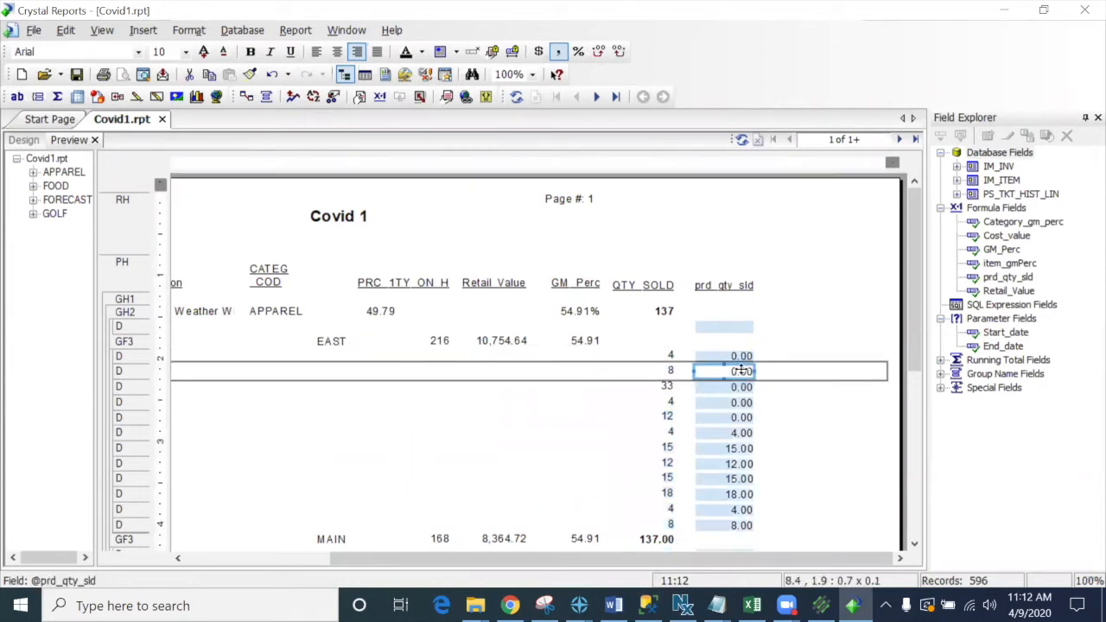
pyautogui.click(741, 387)
pyautogui.click(739, 403)
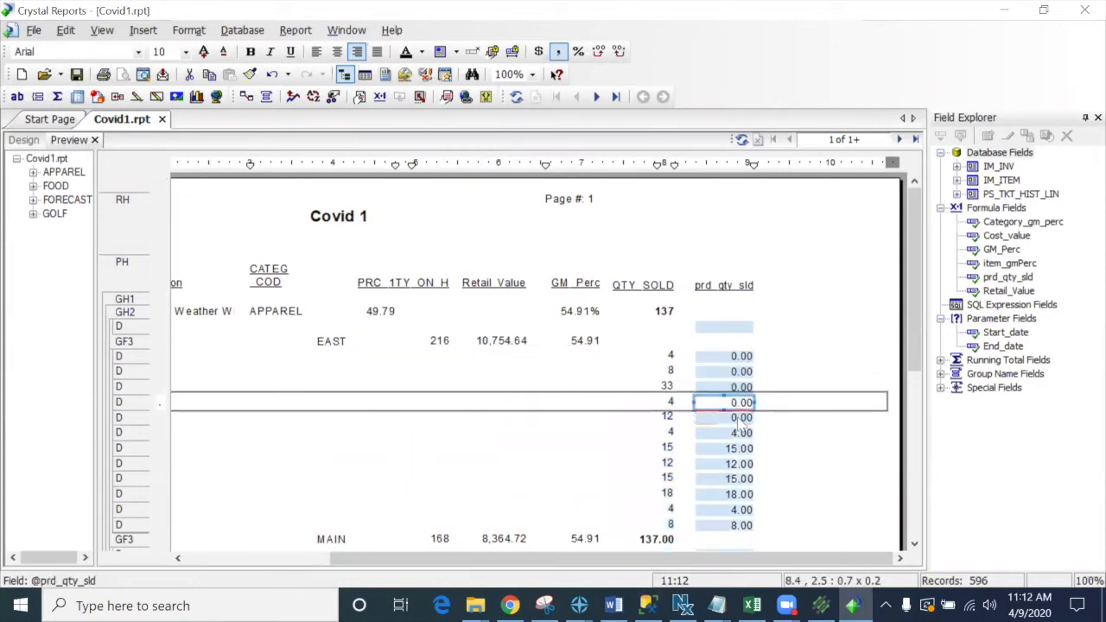
pyautogui.click(741, 417)
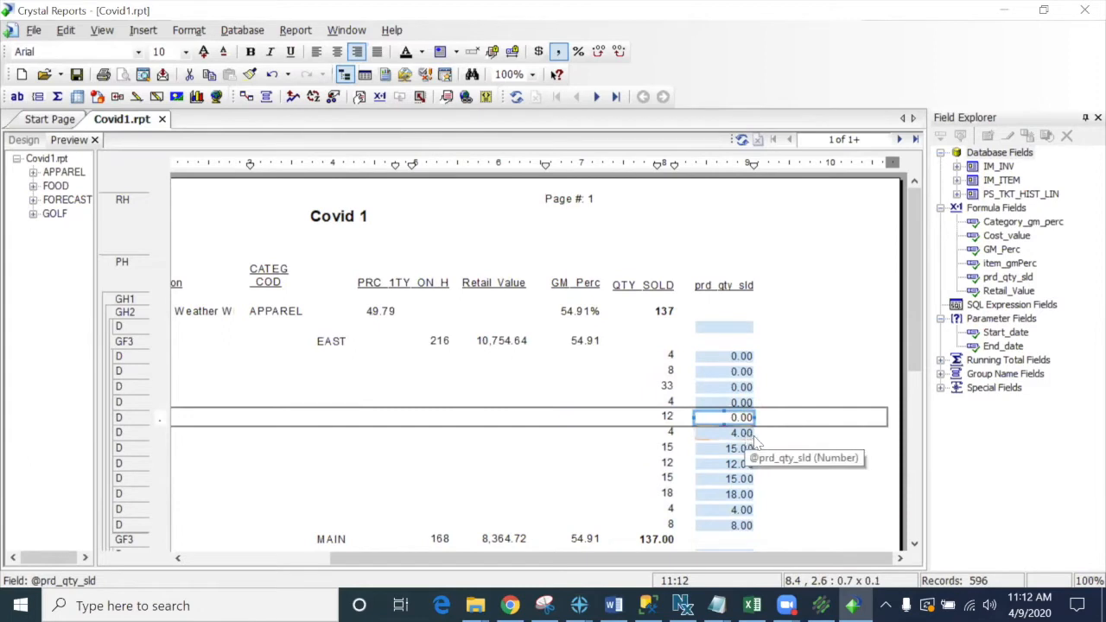
# Step: Add BUS_DAT from PS_TKT_HIST_LIN beside prd_qty_sld and compare the quantities with their business dates
pyautogui.click(956, 193)
pyautogui.moveTo(1007, 170); pyautogui.dragTo(775, 356)
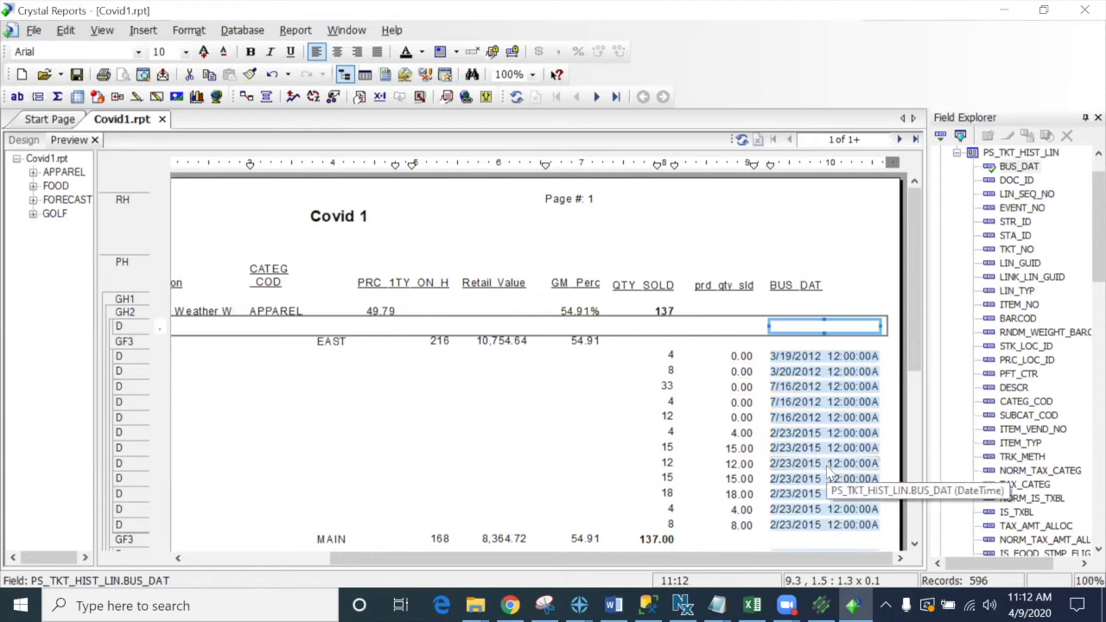
pyautogui.click(741, 403)
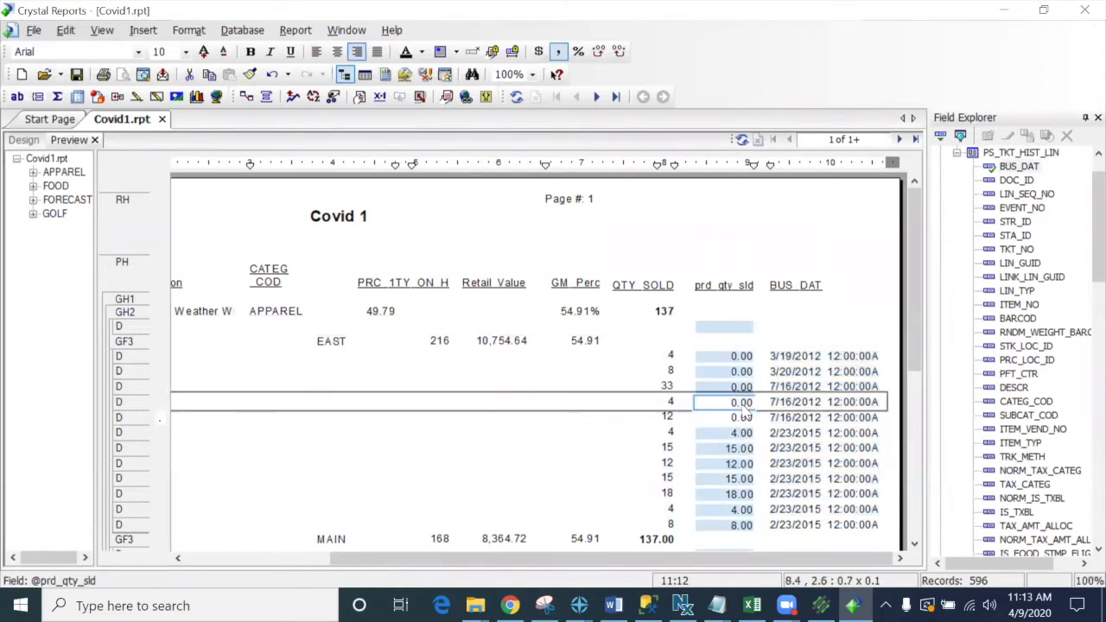
pyautogui.click(669, 415)
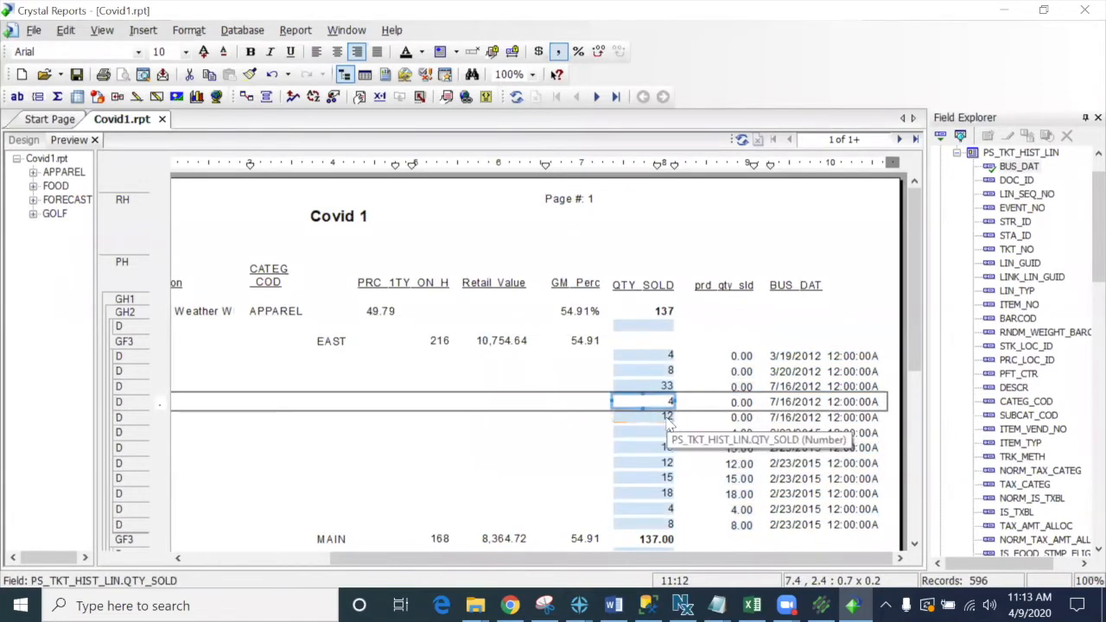
pyautogui.click(663, 386)
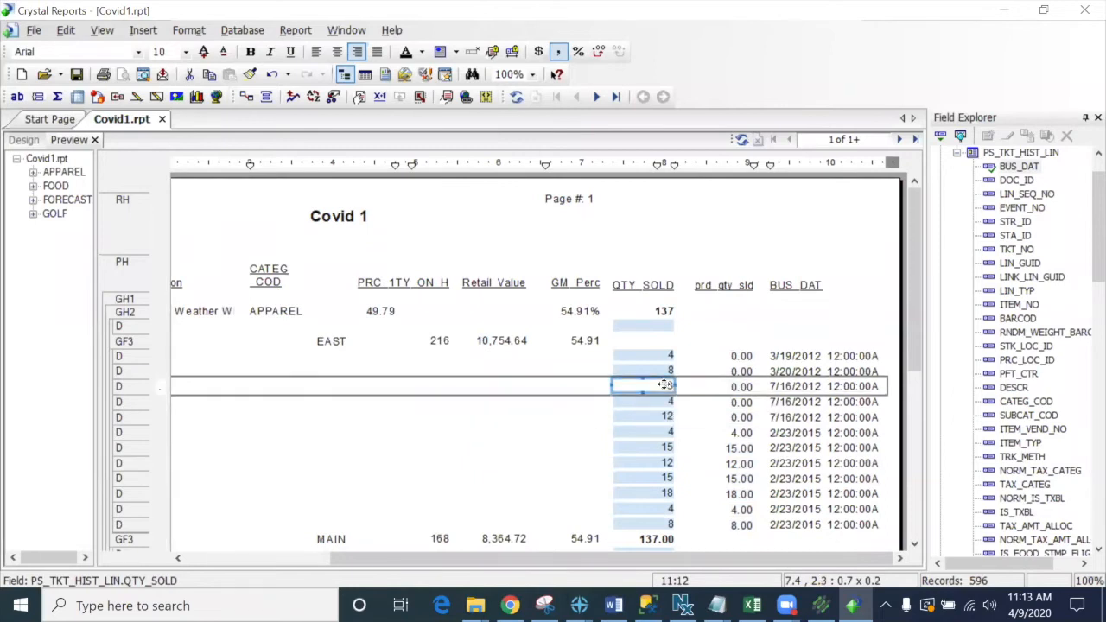
pyautogui.click(956, 152)
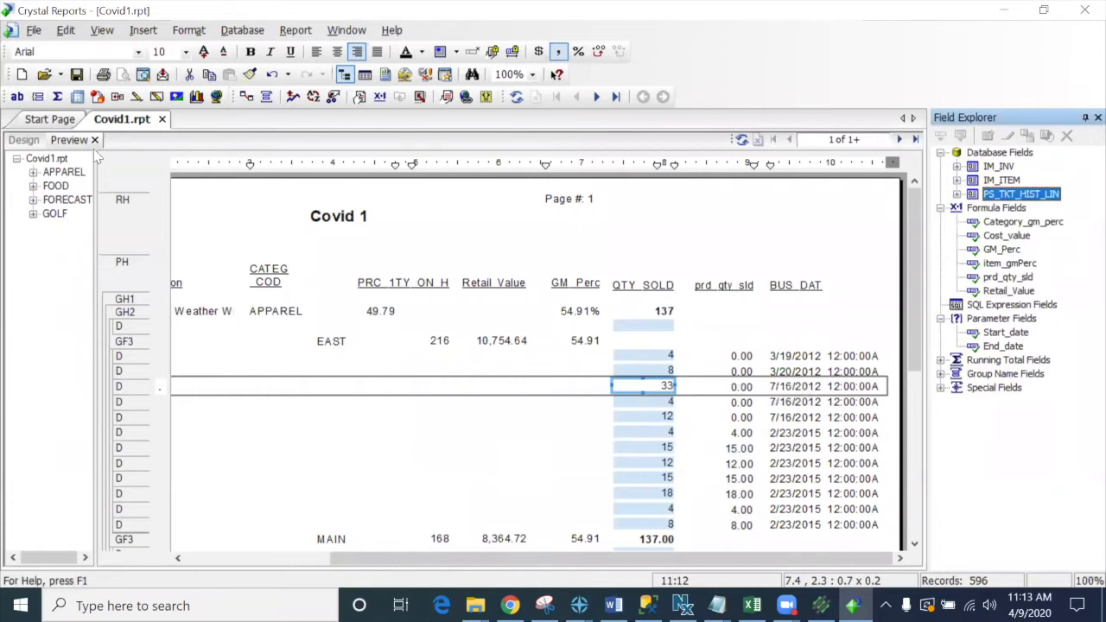
pyautogui.click(25, 141)
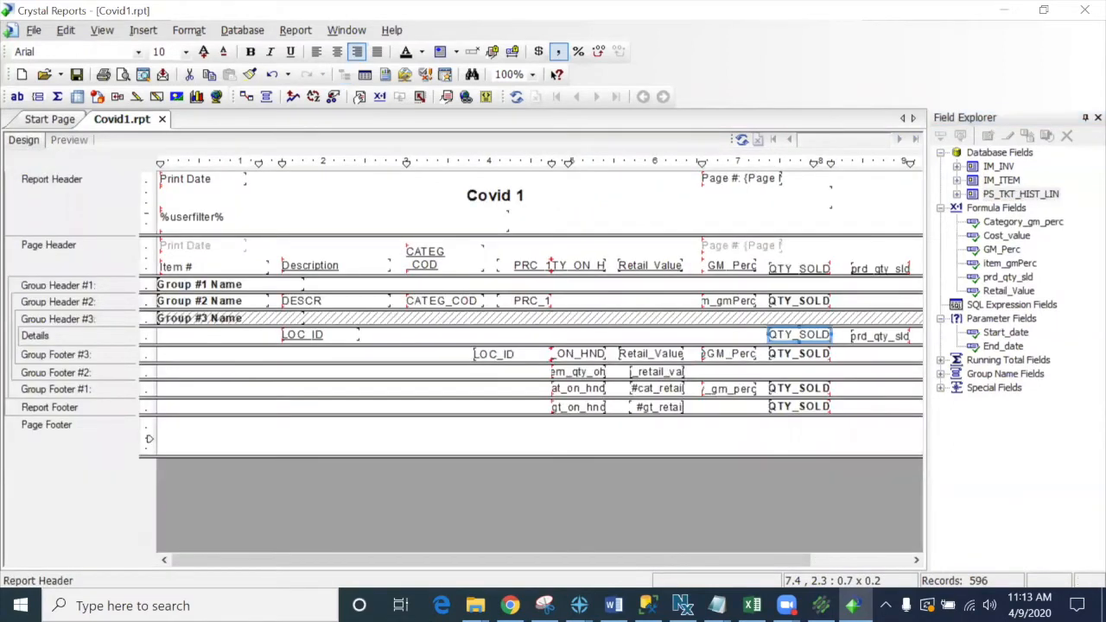
# Step: Suppress the Details section, then select the Group Footer #3 QTY_SOLD total
pyautogui.rightClick(99, 340)
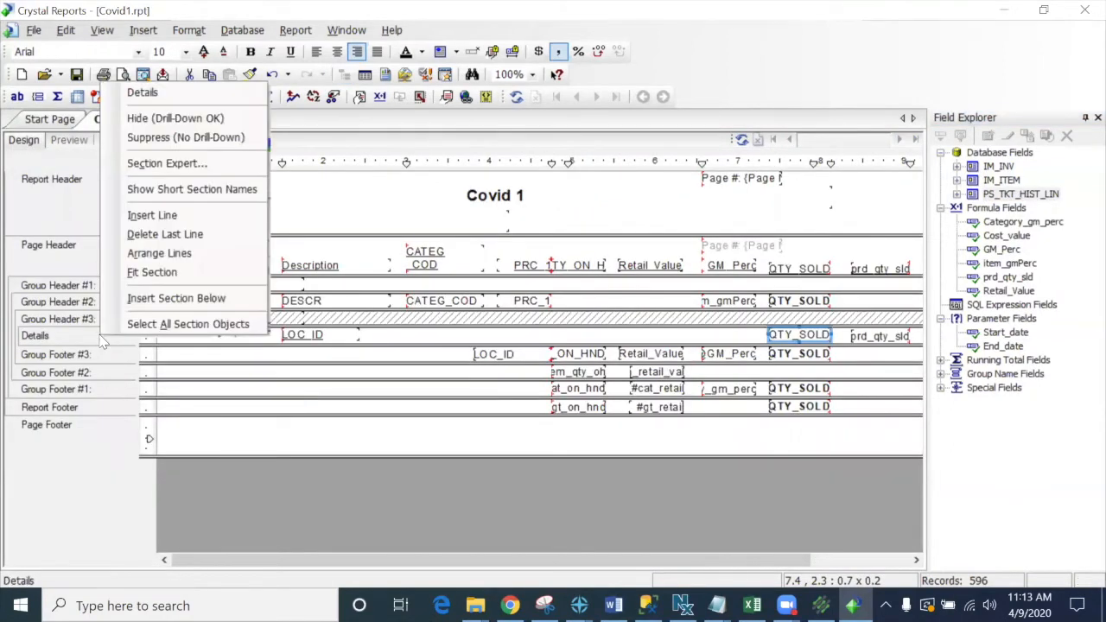
pyautogui.click(123, 138)
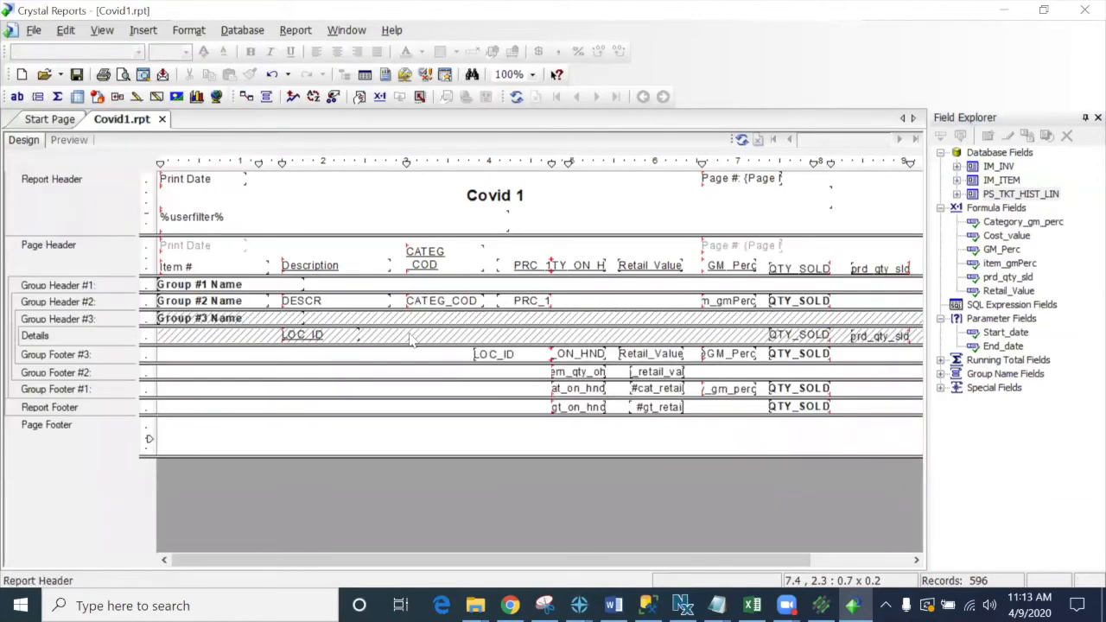
pyautogui.click(788, 354)
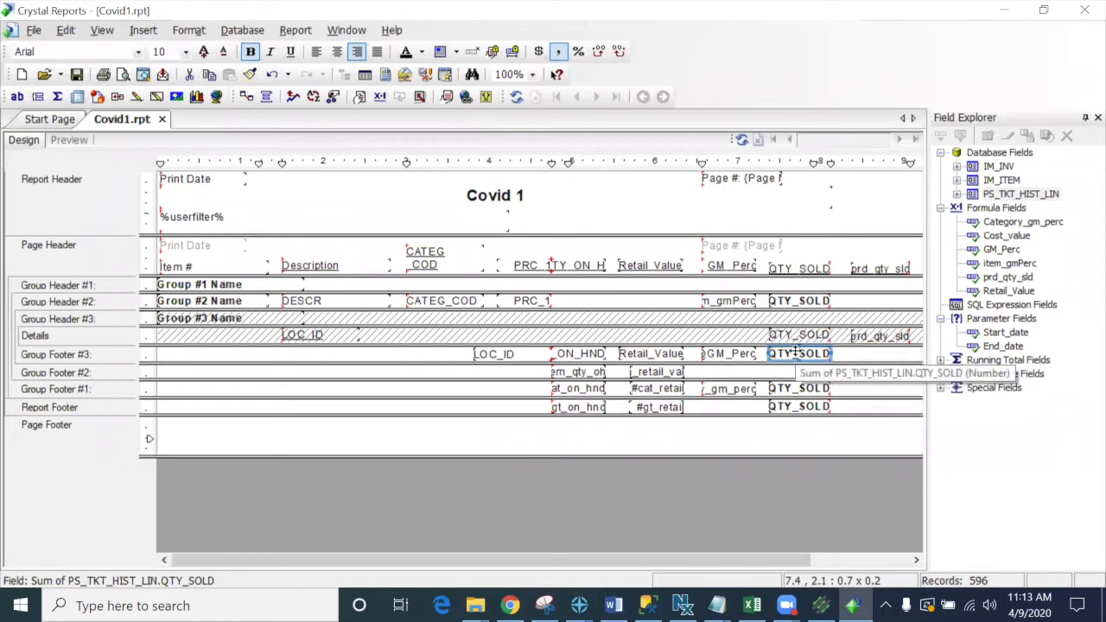
pyautogui.click(890, 336)
pyautogui.click(799, 354)
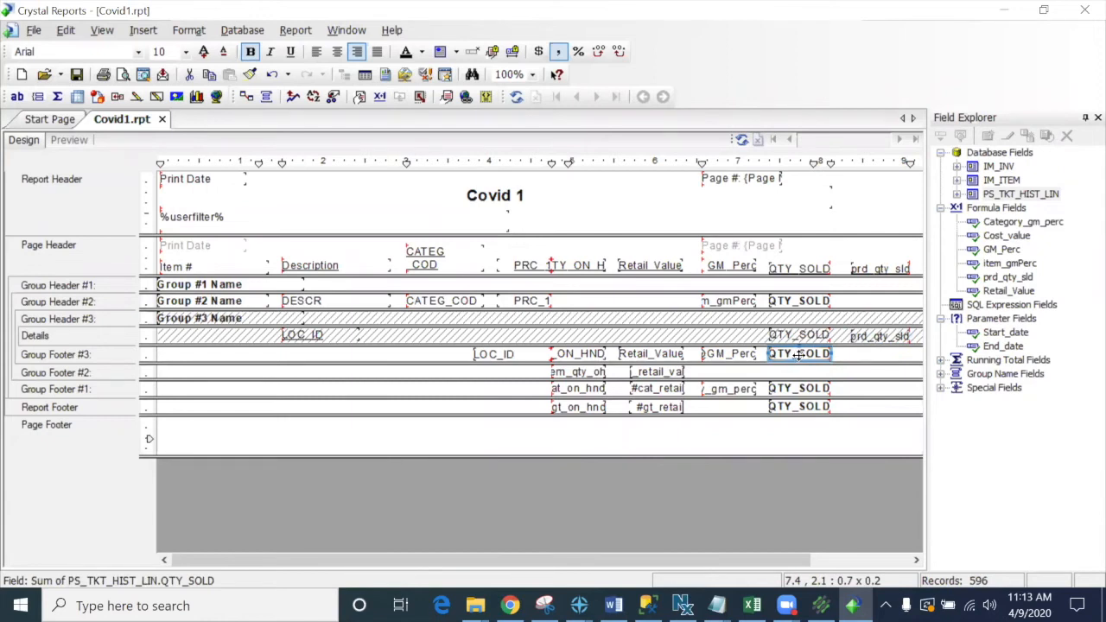
# Step: Change the Group Footer #3 and Group Footer #1 summaries to total prd_qty_sld instead of QTY_SOLD
pyautogui.rightClick(799, 354)
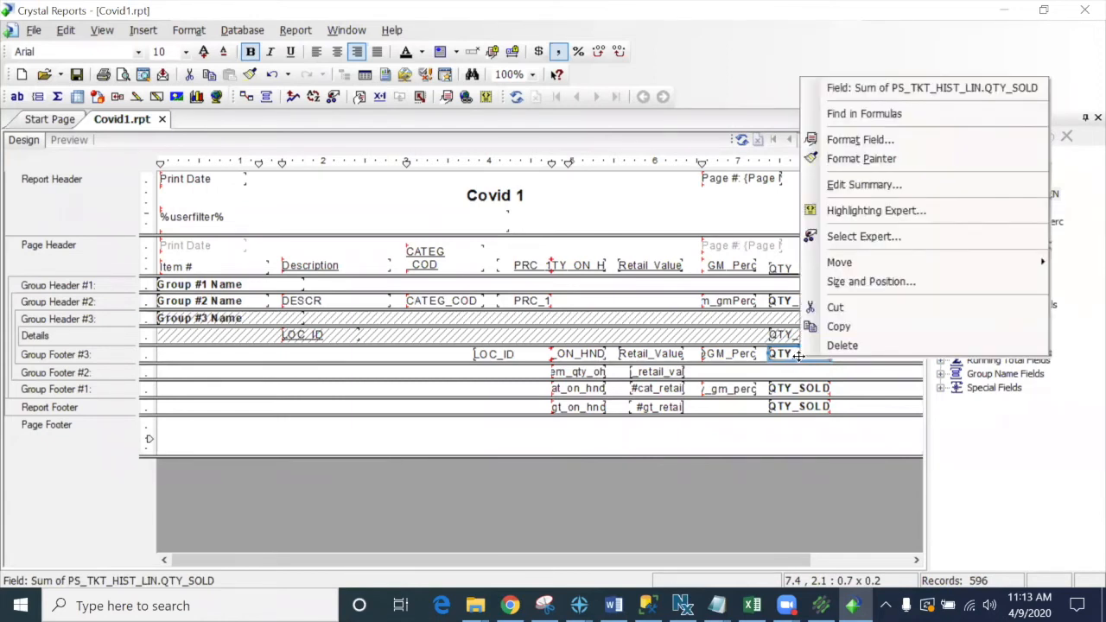
pyautogui.click(857, 184)
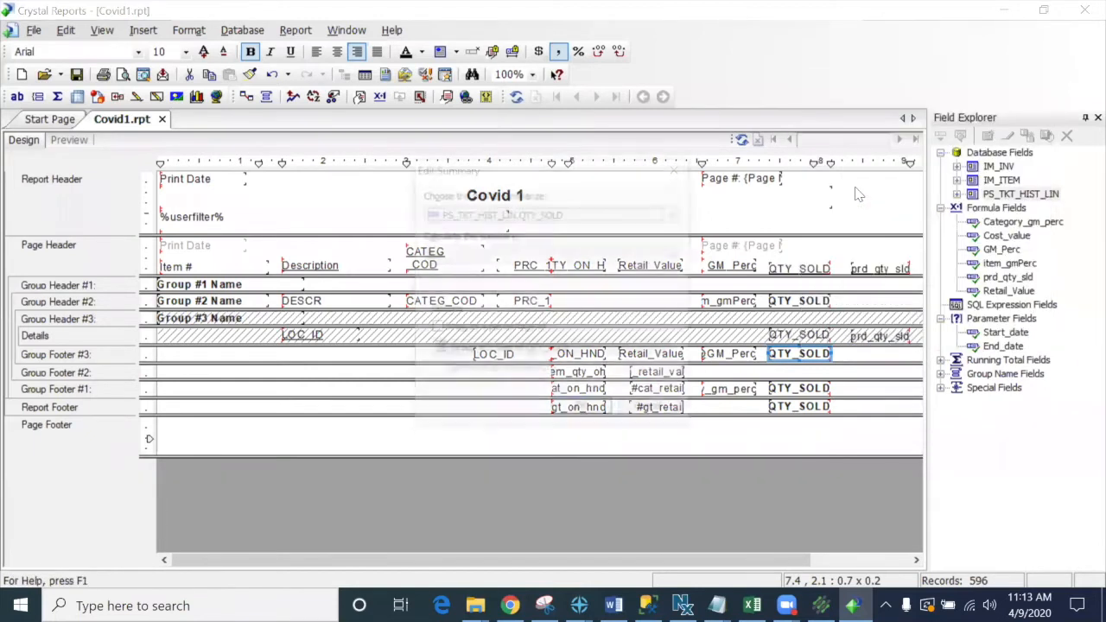
pyautogui.click(557, 216)
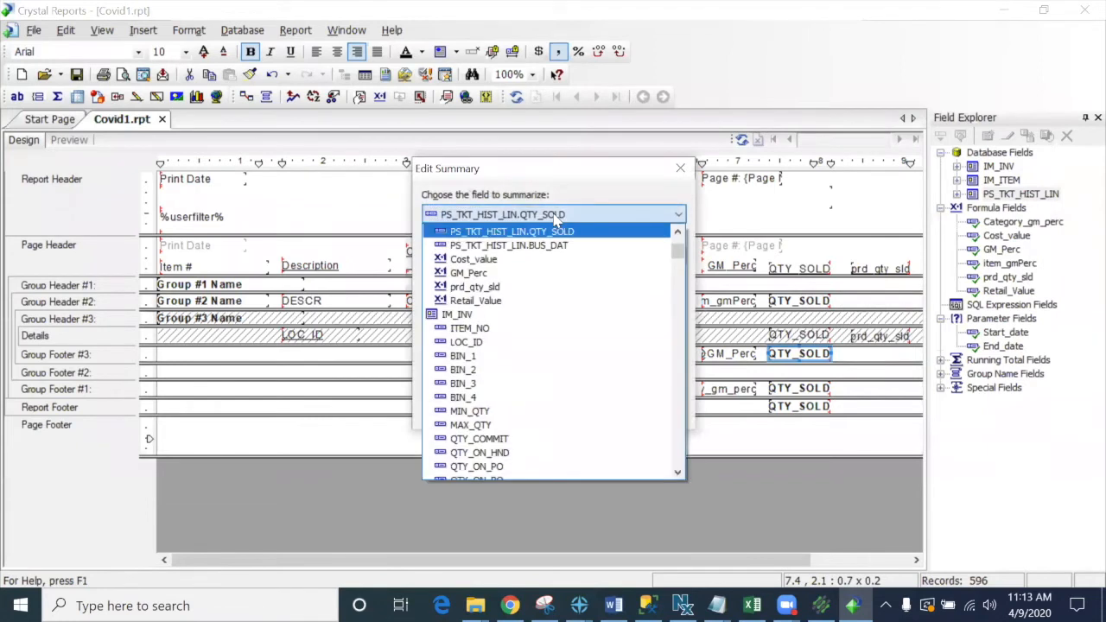
pyautogui.click(474, 286)
pyautogui.click(583, 412)
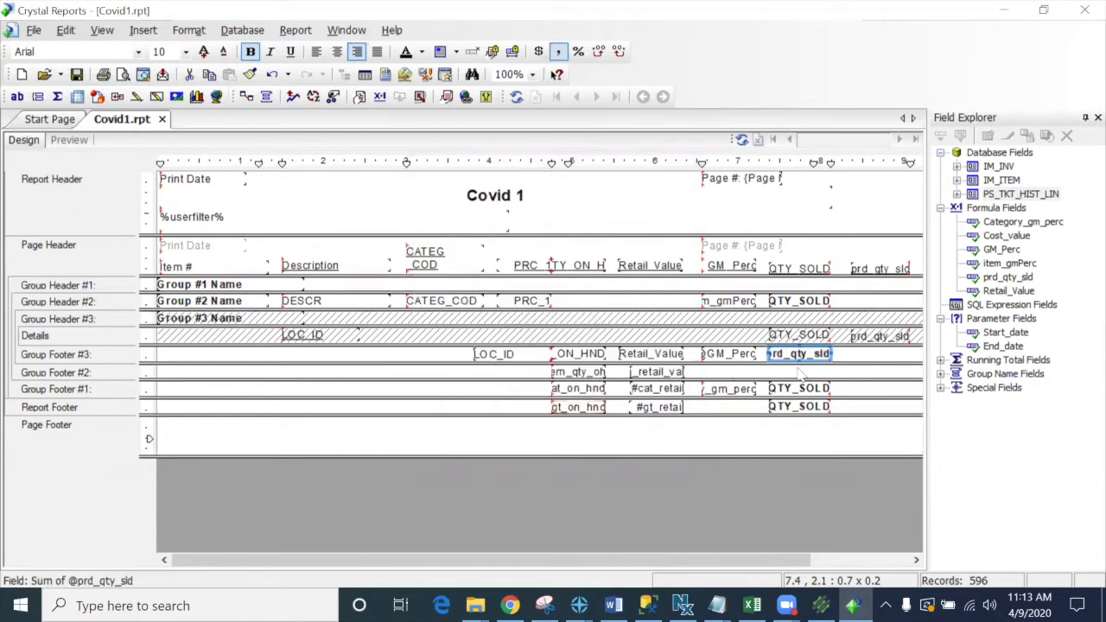
pyautogui.click(797, 388)
pyautogui.rightClick(797, 389)
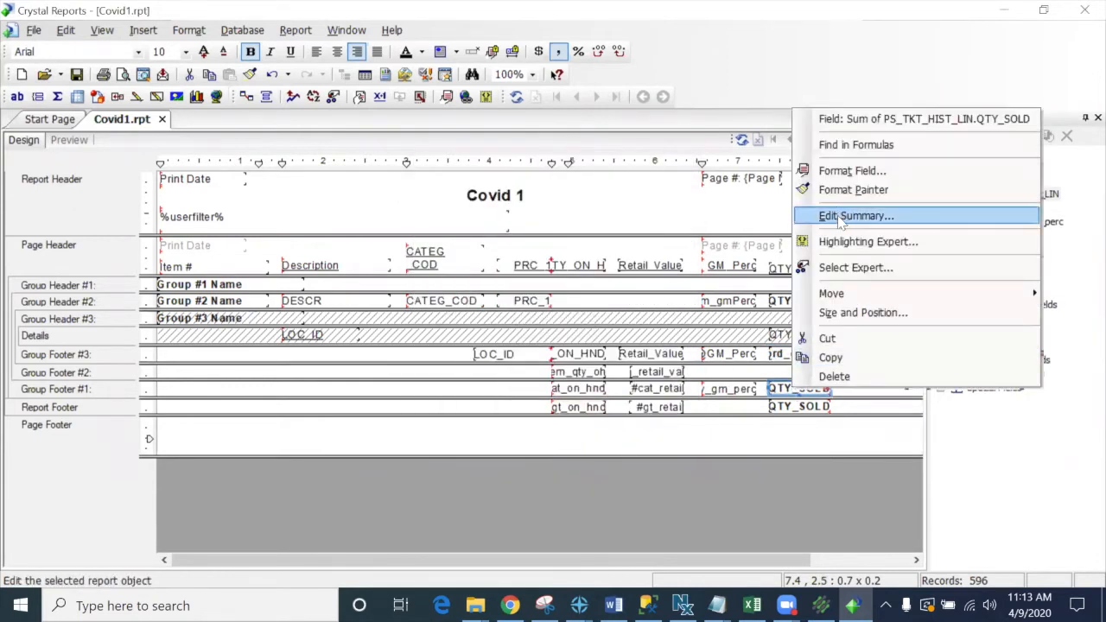
pyautogui.click(840, 216)
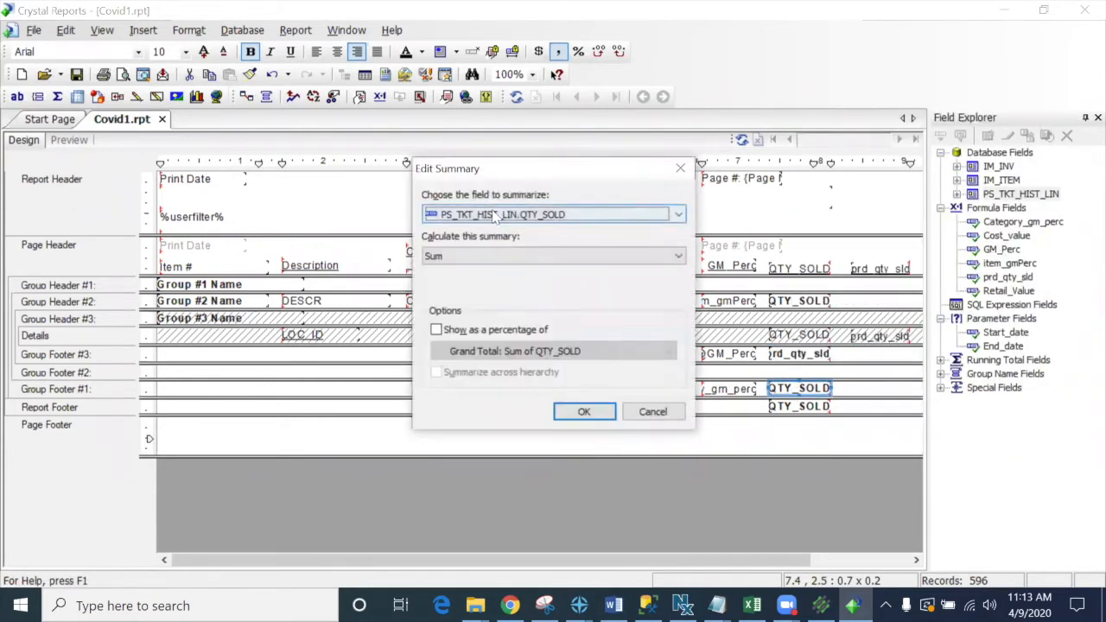
pyautogui.click(495, 215)
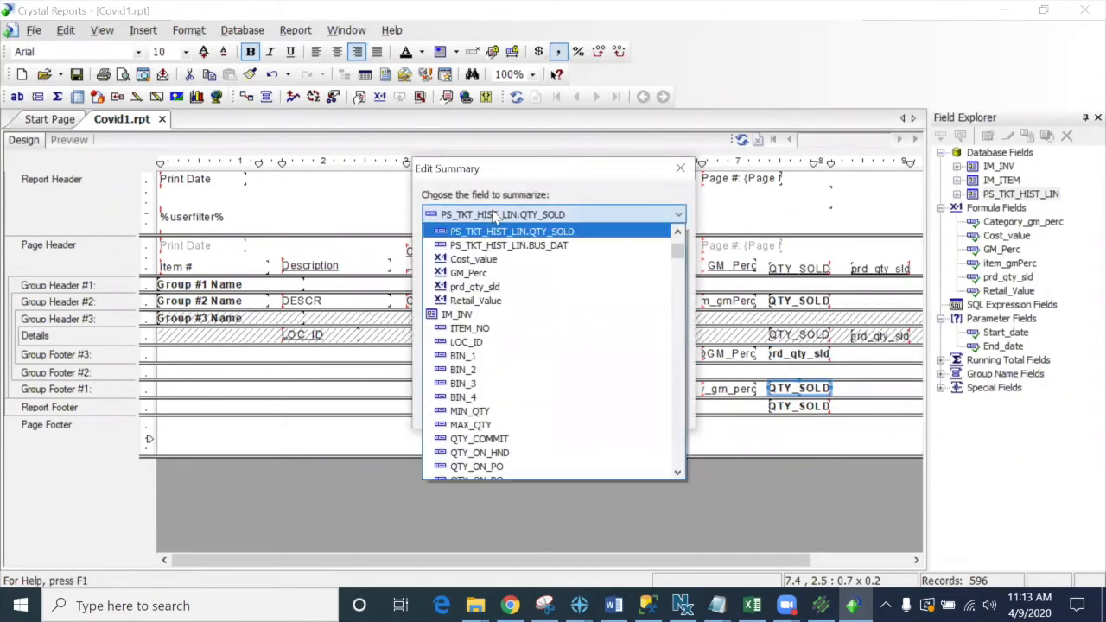
pyautogui.click(499, 290)
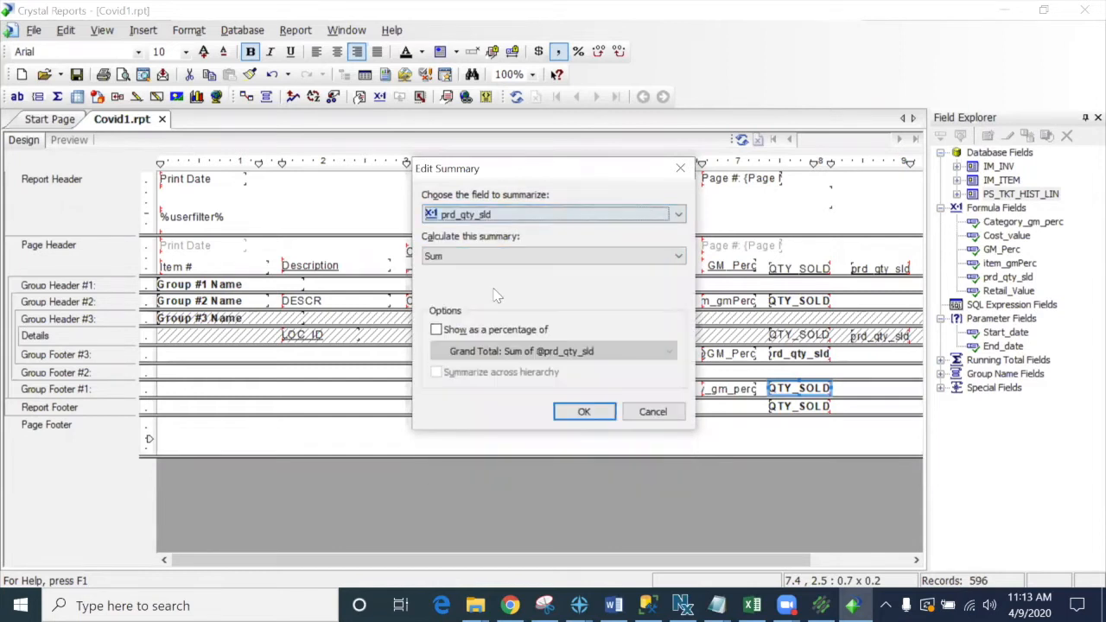
# Step: Change the Report Footer grand total to sum prd_qty_sld
pyautogui.click(788, 405)
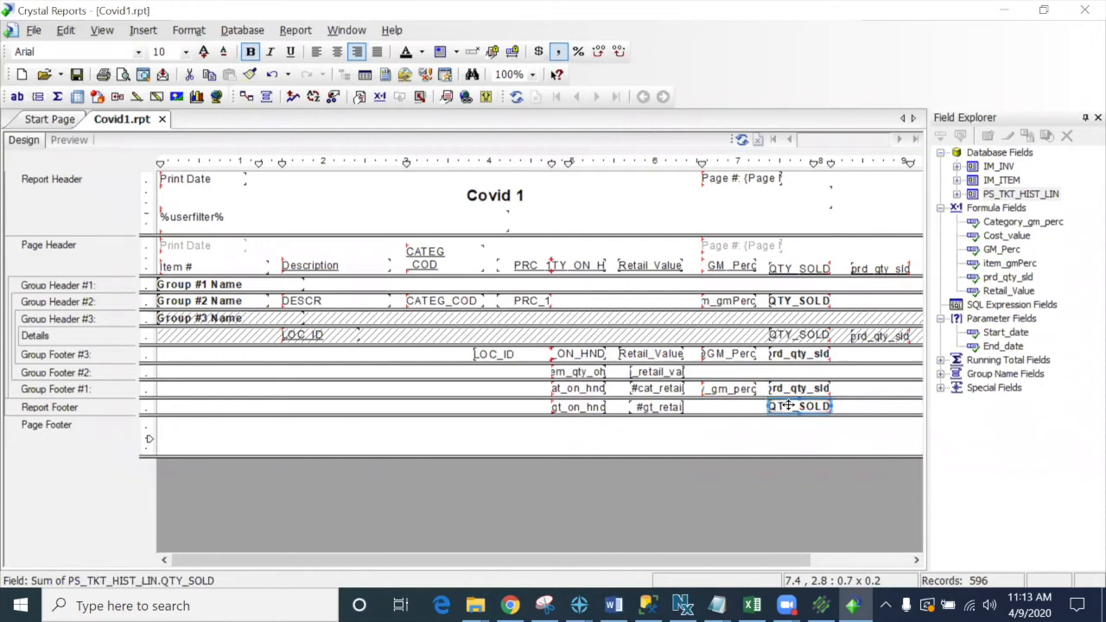
pyautogui.rightClick(788, 405)
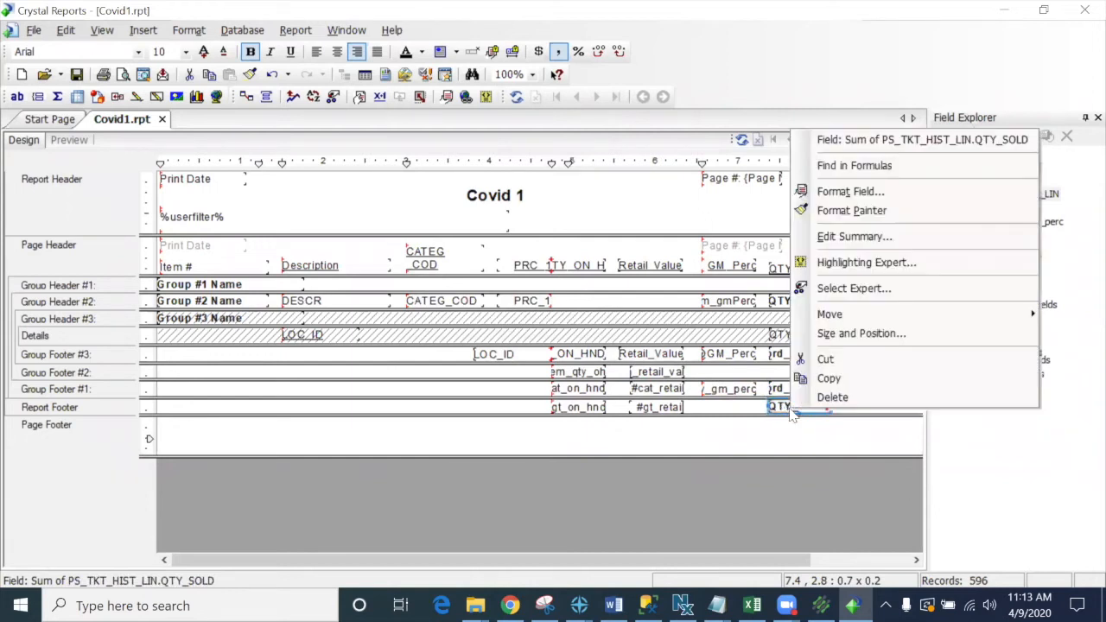
pyautogui.click(836, 245)
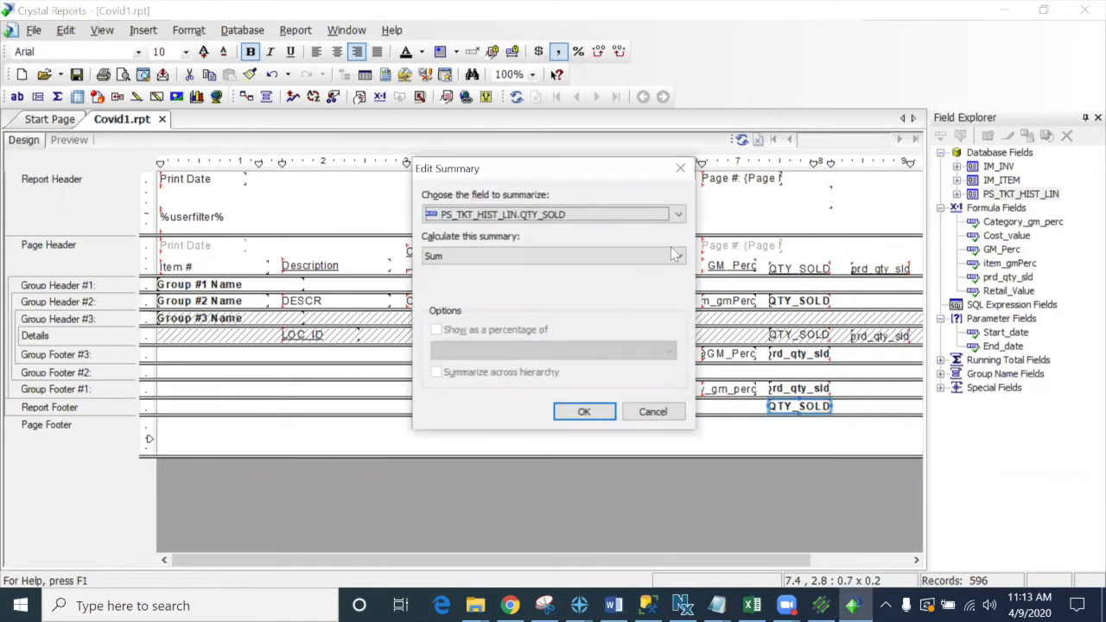
pyautogui.click(521, 214)
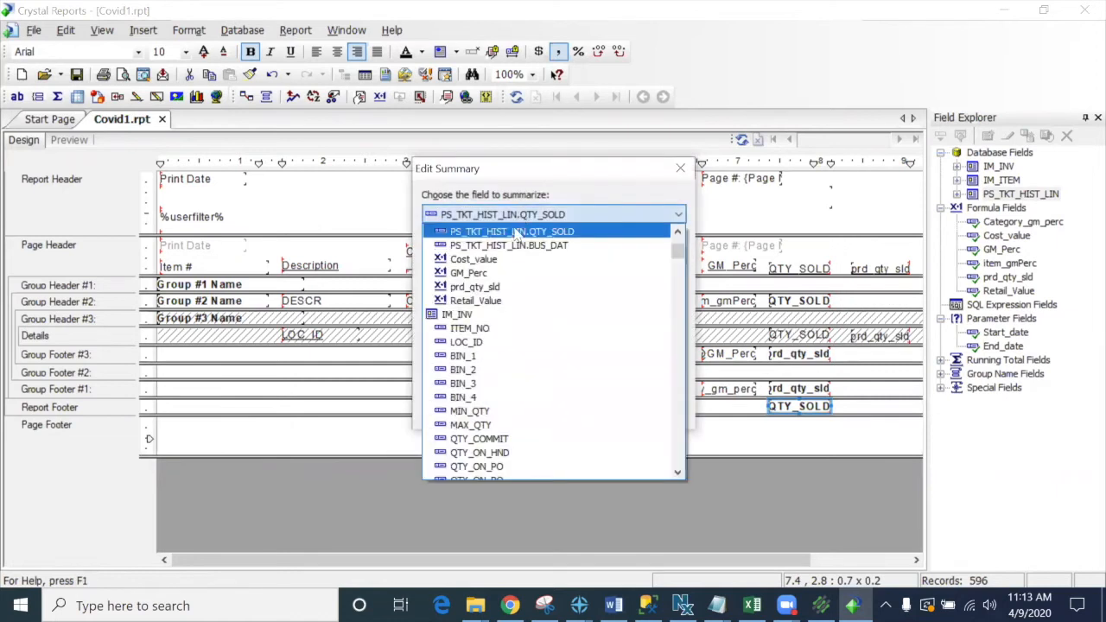
pyautogui.click(475, 285)
pyautogui.click(583, 411)
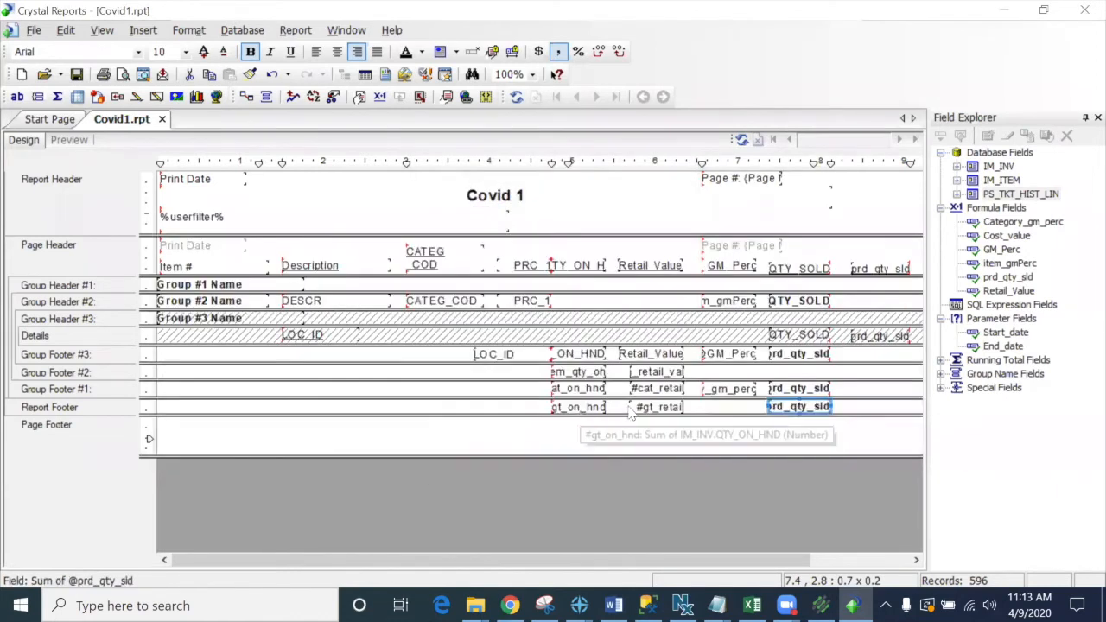
# Step: Delete the prd_qty_sld field and its heading from the Details section
pyautogui.click(868, 336)
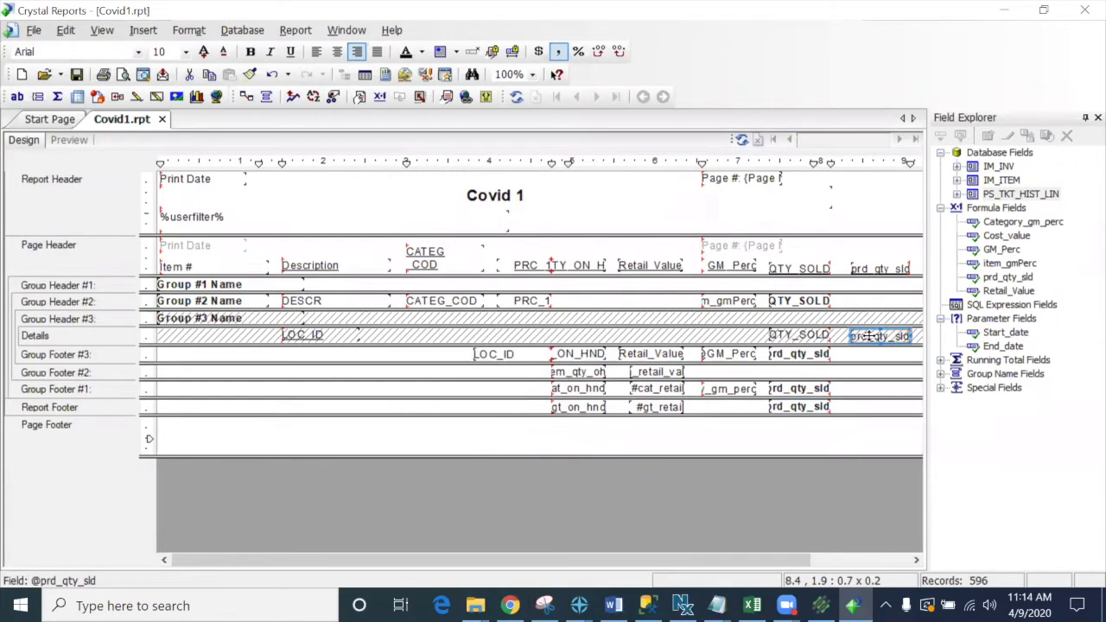
pyautogui.press('Delete')
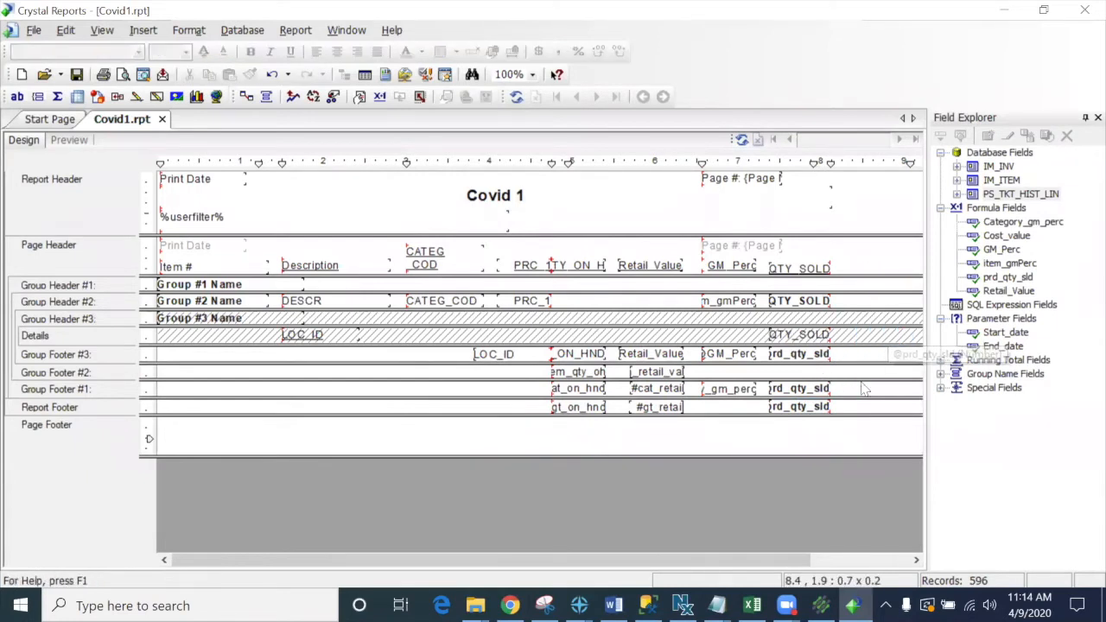
pyautogui.click(69, 139)
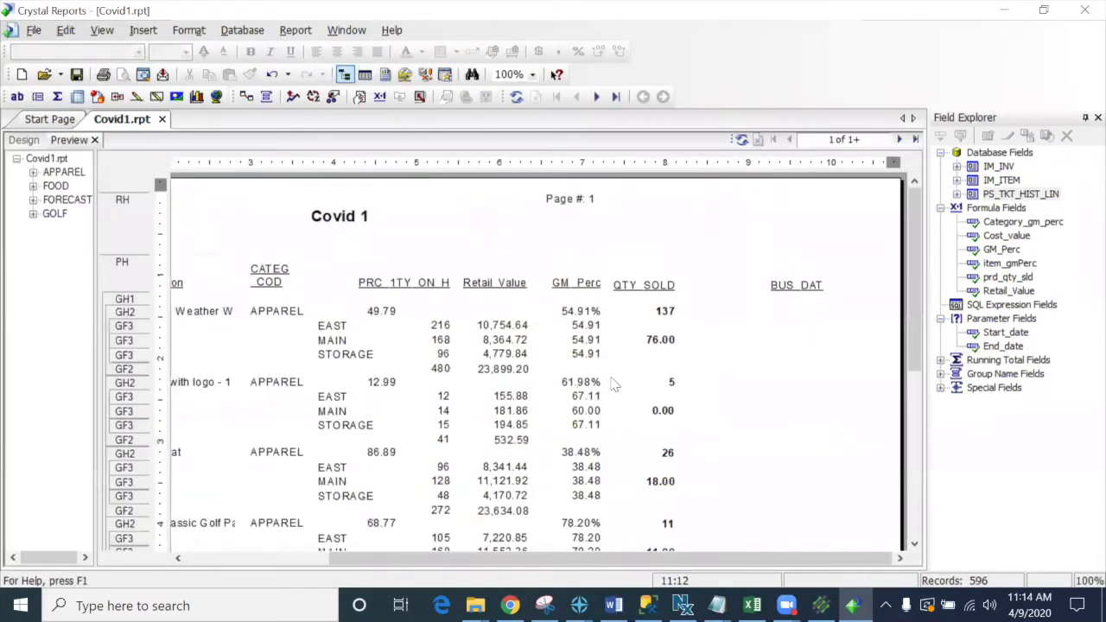
# Step: Check the 76.00 prd_qty_sld total and the EAST Retail Value, then go back to design view
pyautogui.click(663, 339)
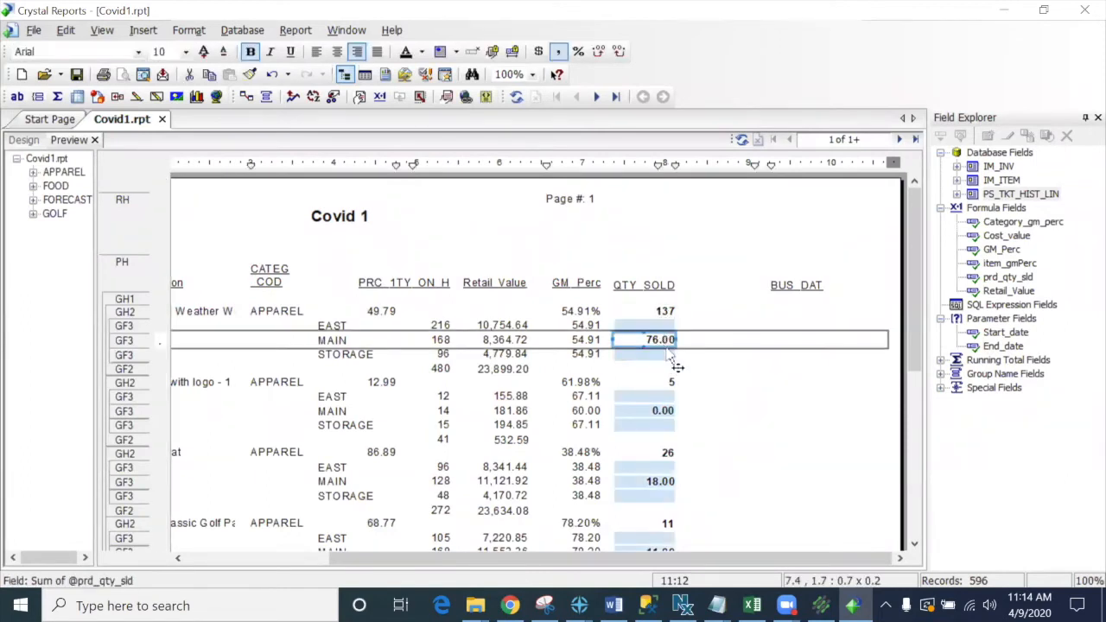
pyautogui.click(646, 326)
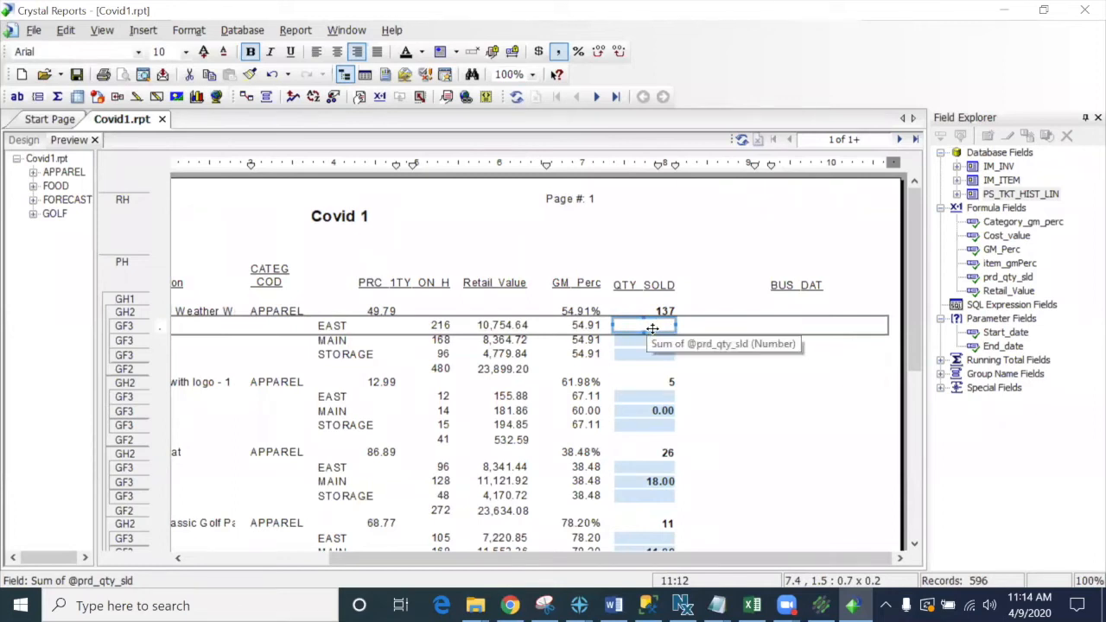
pyautogui.click(497, 325)
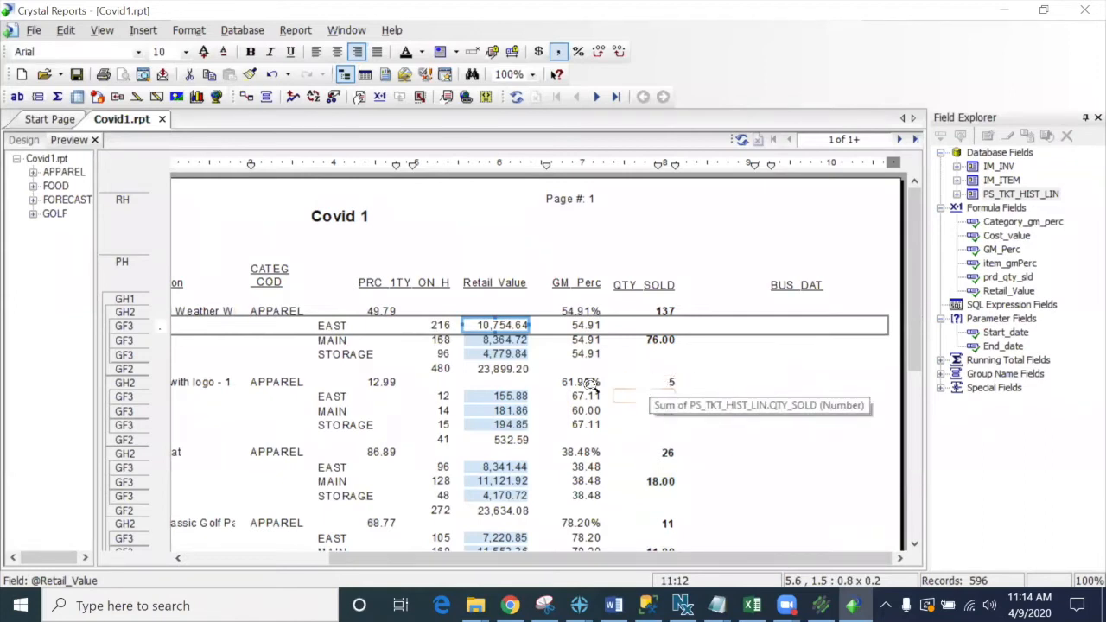
pyautogui.click(30, 141)
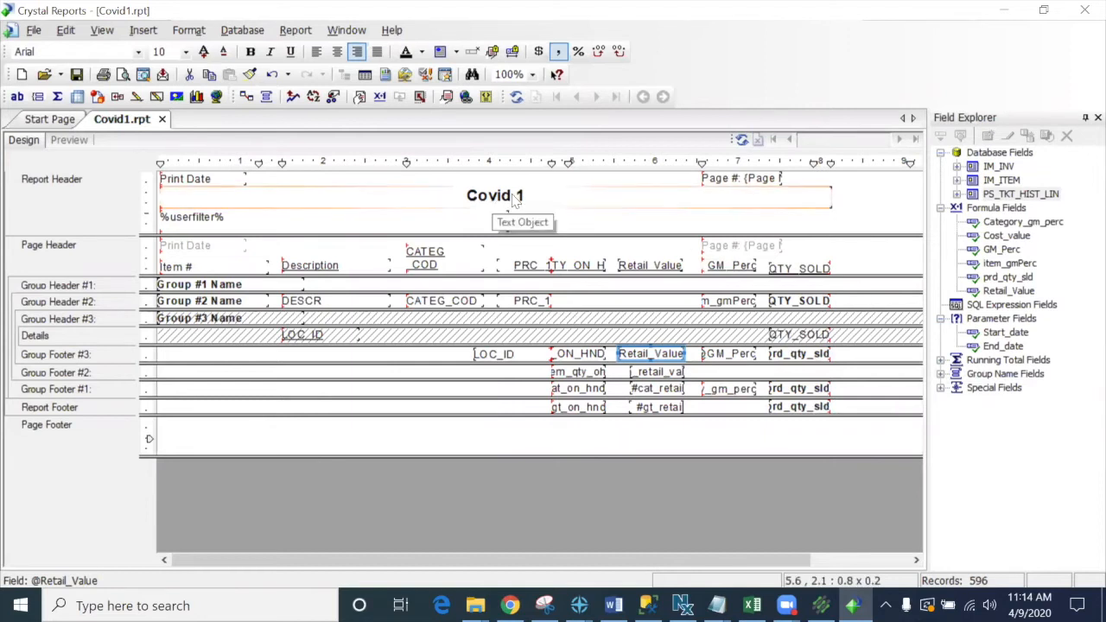
# Step: Replace the Covid 1 title with 'On Hand Inventory with Sales from {?Start_date} to {?End_date}' and preview it
pyautogui.doubleClick(538, 192)
pyautogui.moveTo(538, 193); pyautogui.dragTo(447, 201)
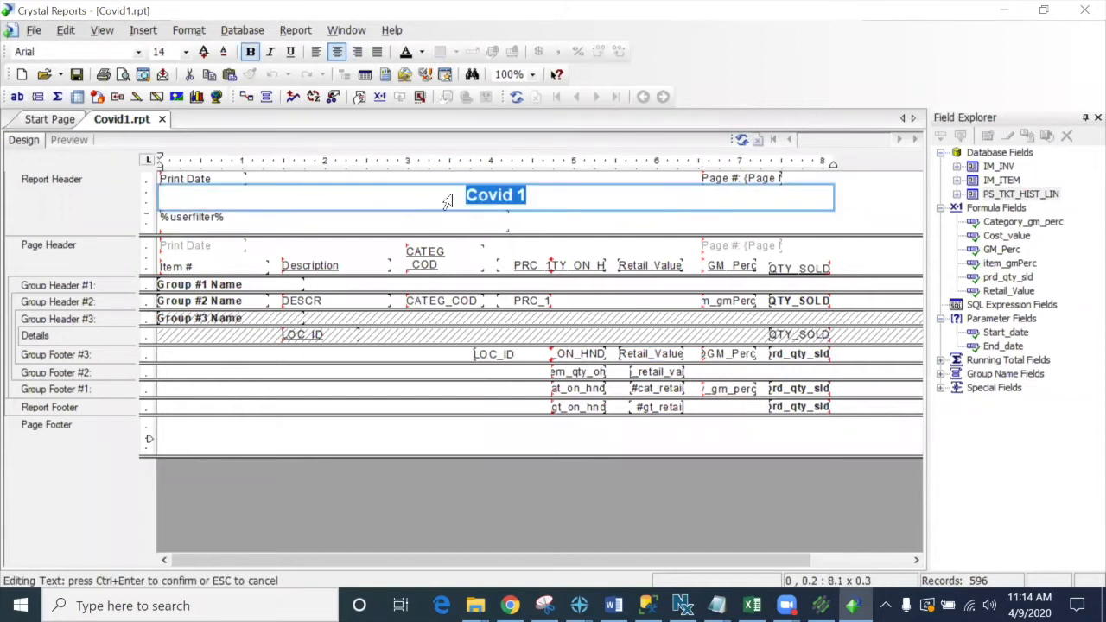
pyautogui.write('On')
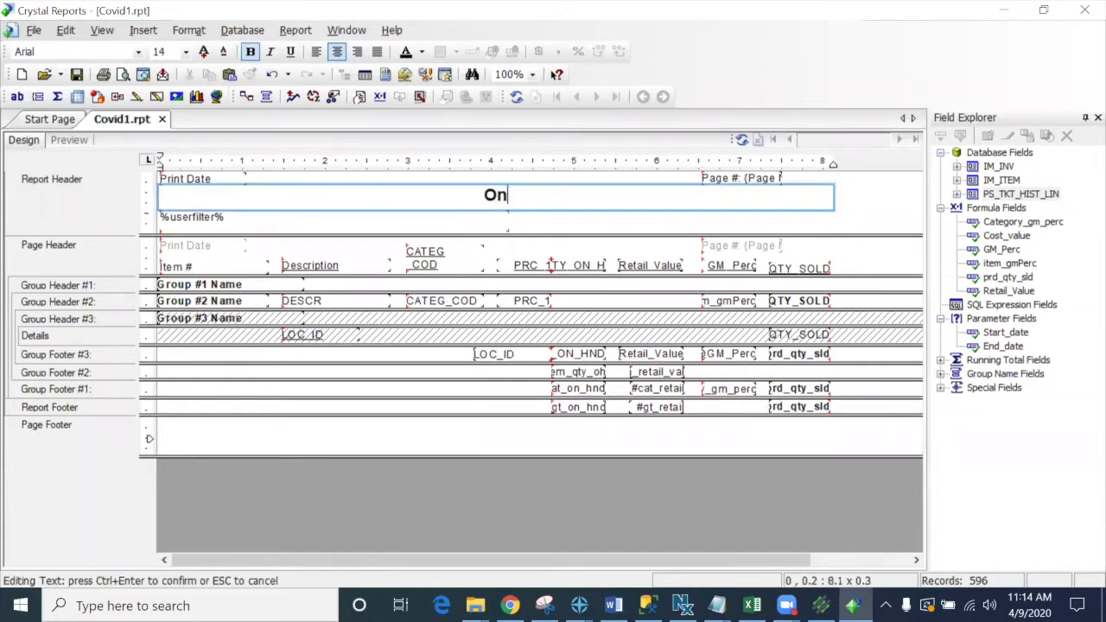
pyautogui.write(' Hand Invne')
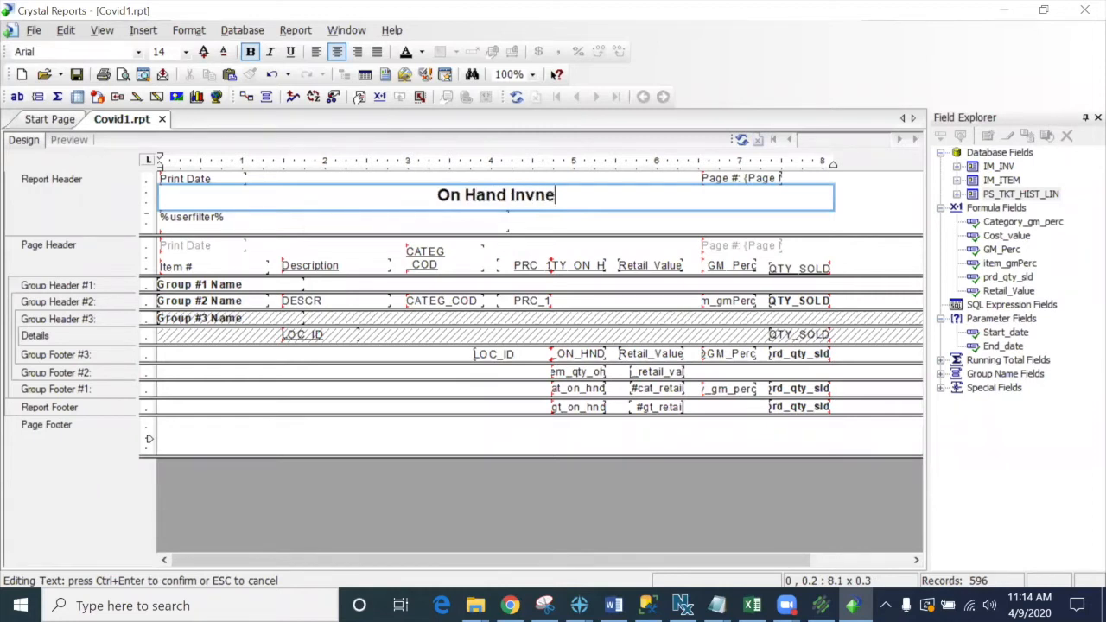
pyautogui.press('BackSpace')
pyautogui.press('BackSpace')
pyautogui.write('entor')
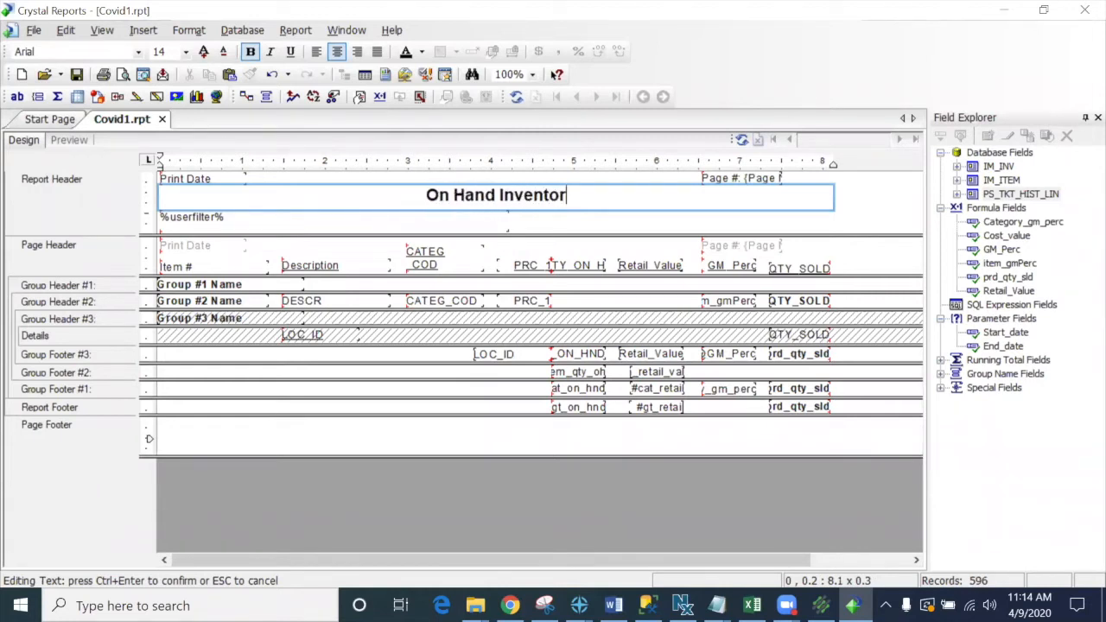
pyautogui.write('y with Sale')
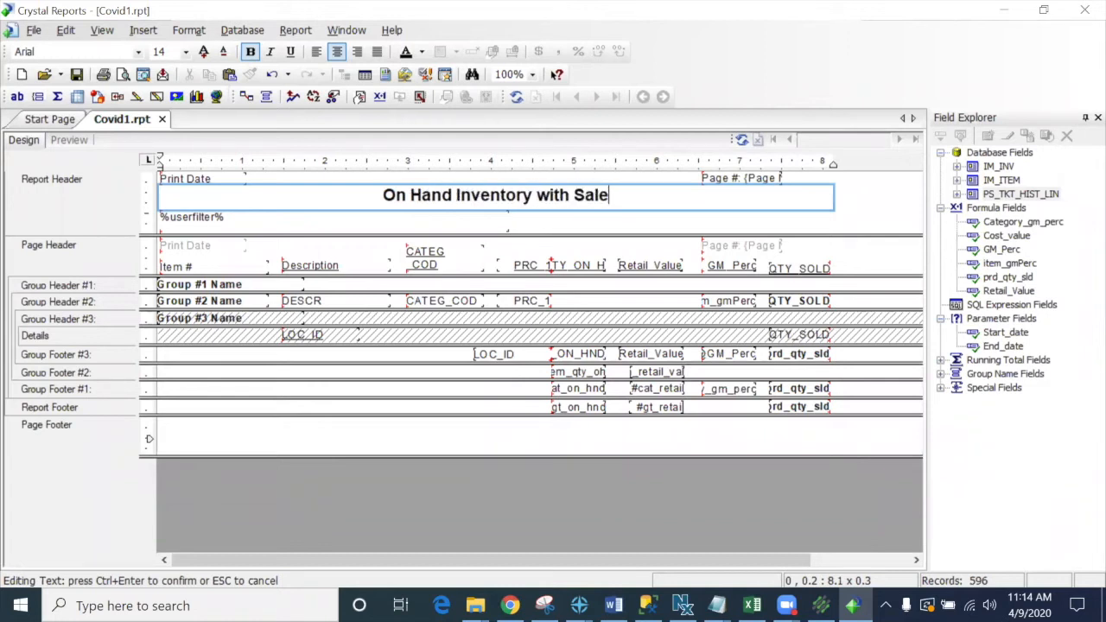
pyautogui.write('s from')
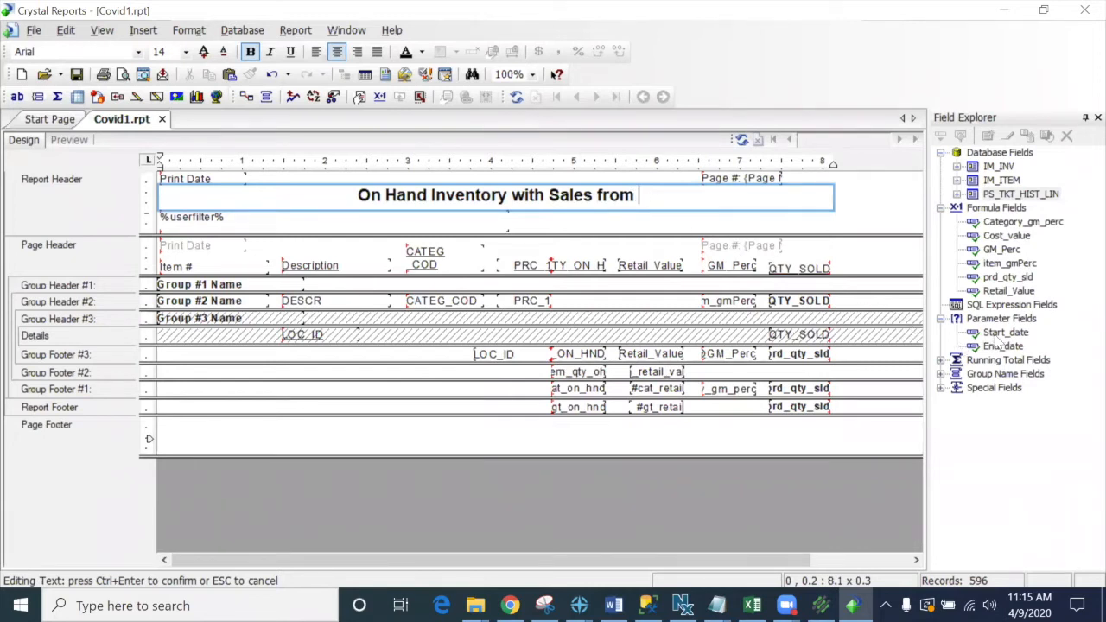
pyautogui.moveTo(1002, 334); pyautogui.dragTo(646, 200)
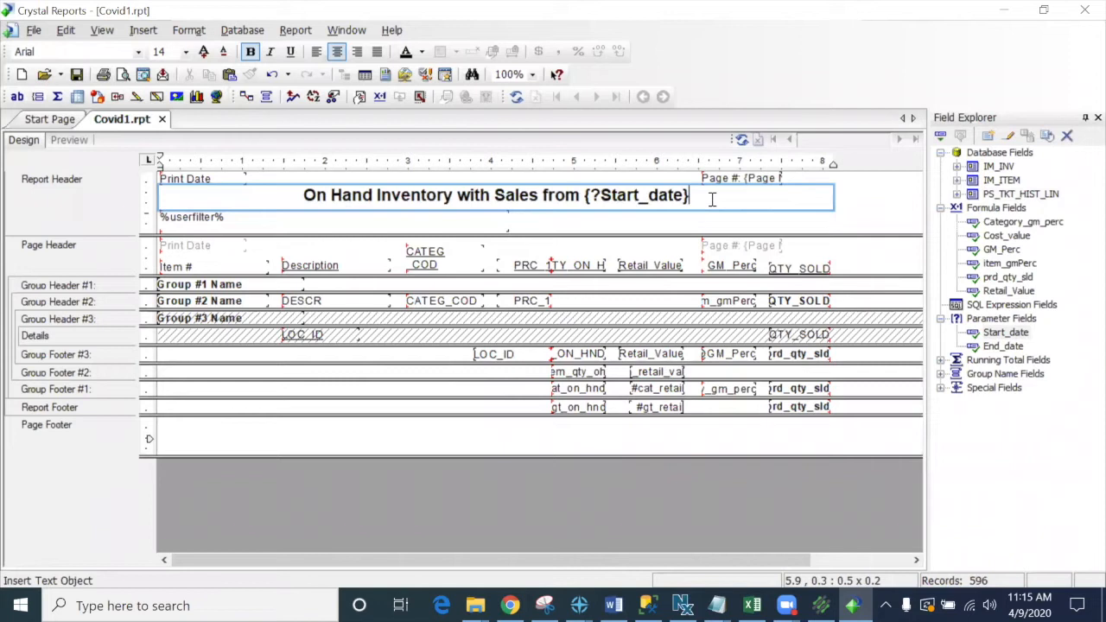
pyautogui.write('to')
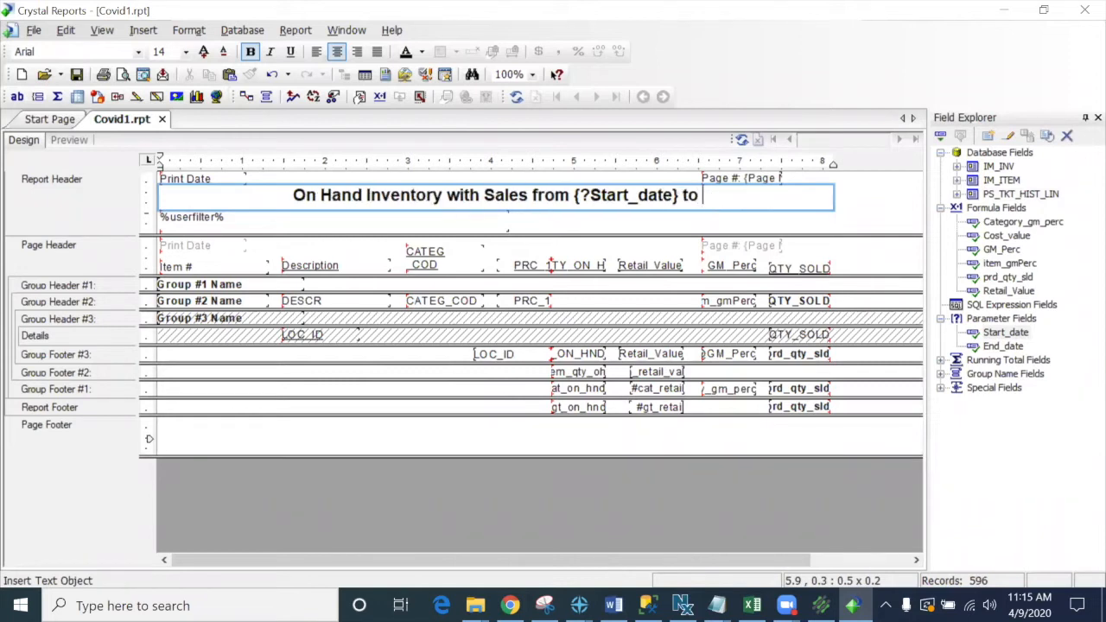
pyautogui.moveTo(1002, 347); pyautogui.dragTo(727, 201)
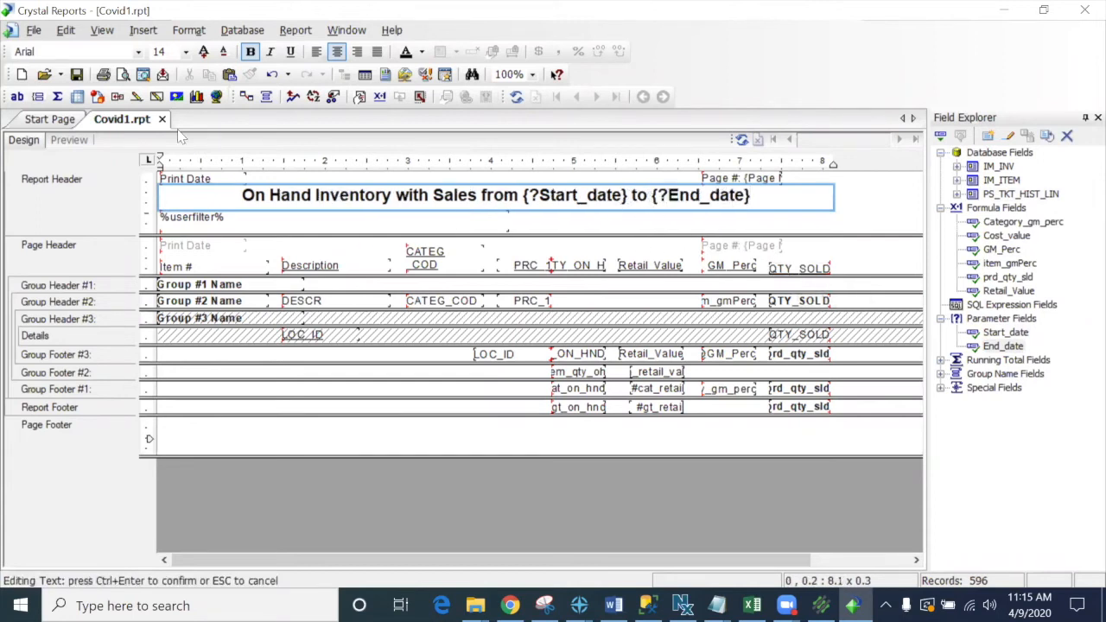
pyautogui.click(72, 140)
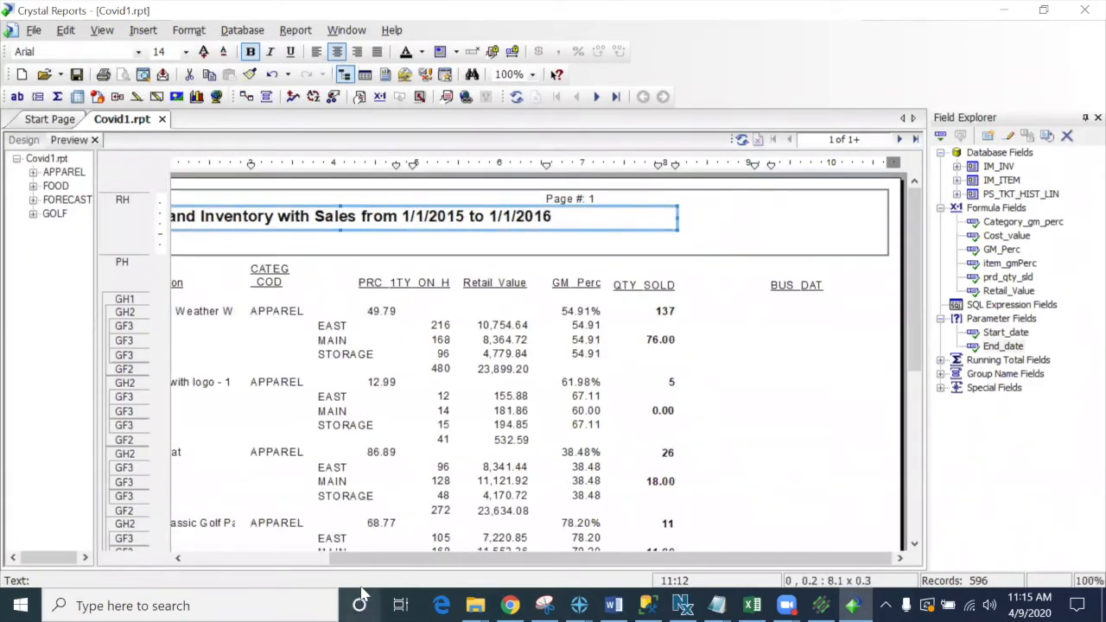
# Step: Open the date format options for the title's {?Start_date} field, then dismiss them unchanged
pyautogui.moveTo(386, 560); pyautogui.dragTo(196, 567)
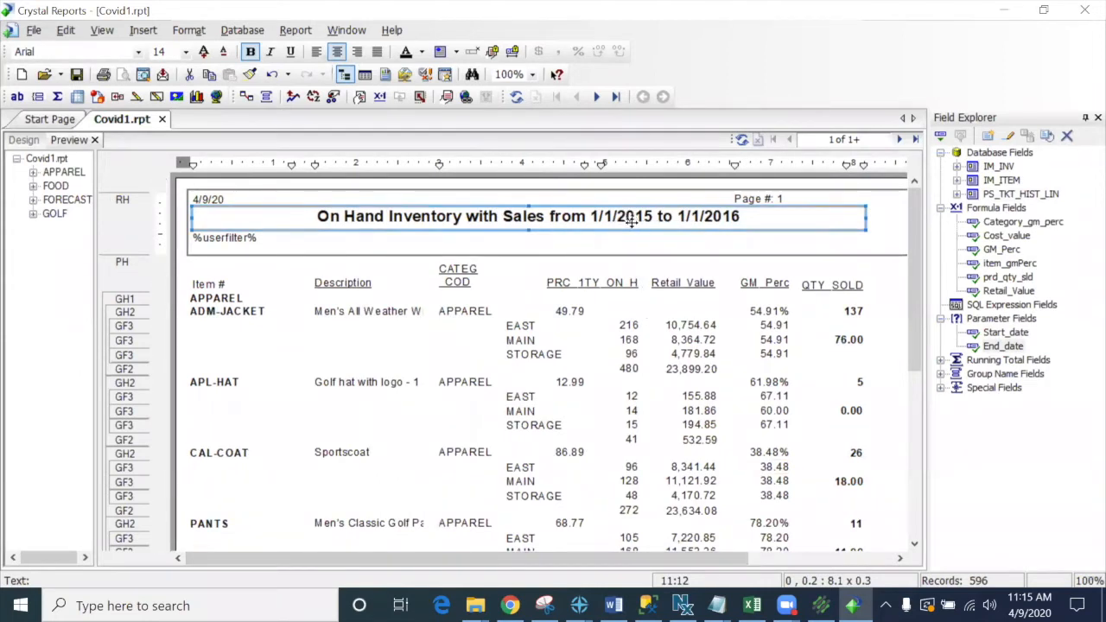
pyautogui.click(32, 139)
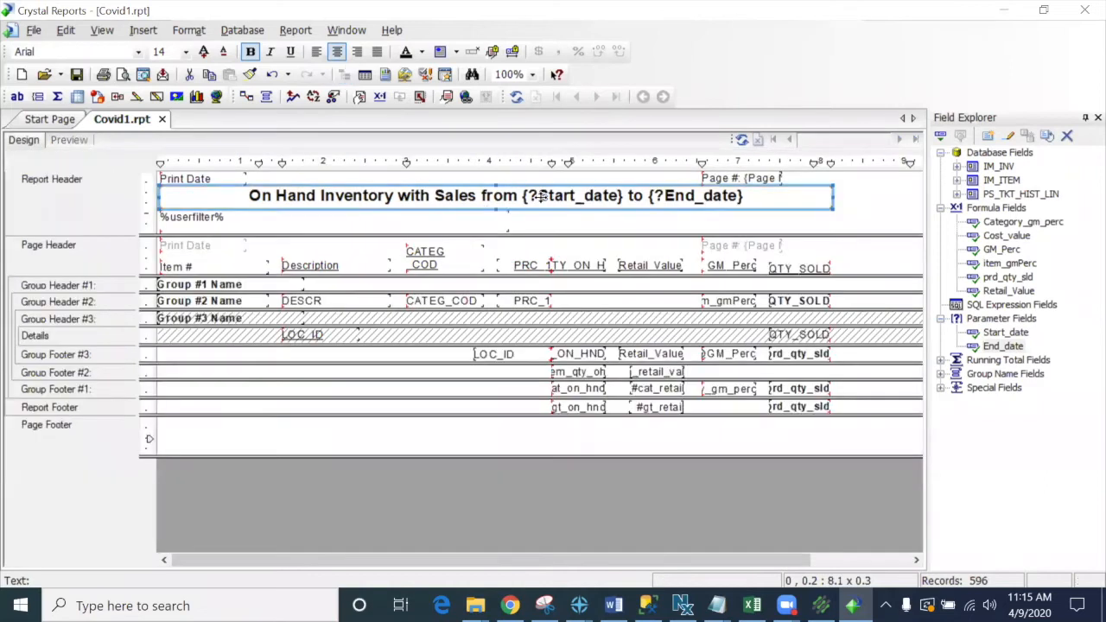
pyautogui.doubleClick(570, 201)
pyautogui.click(587, 199)
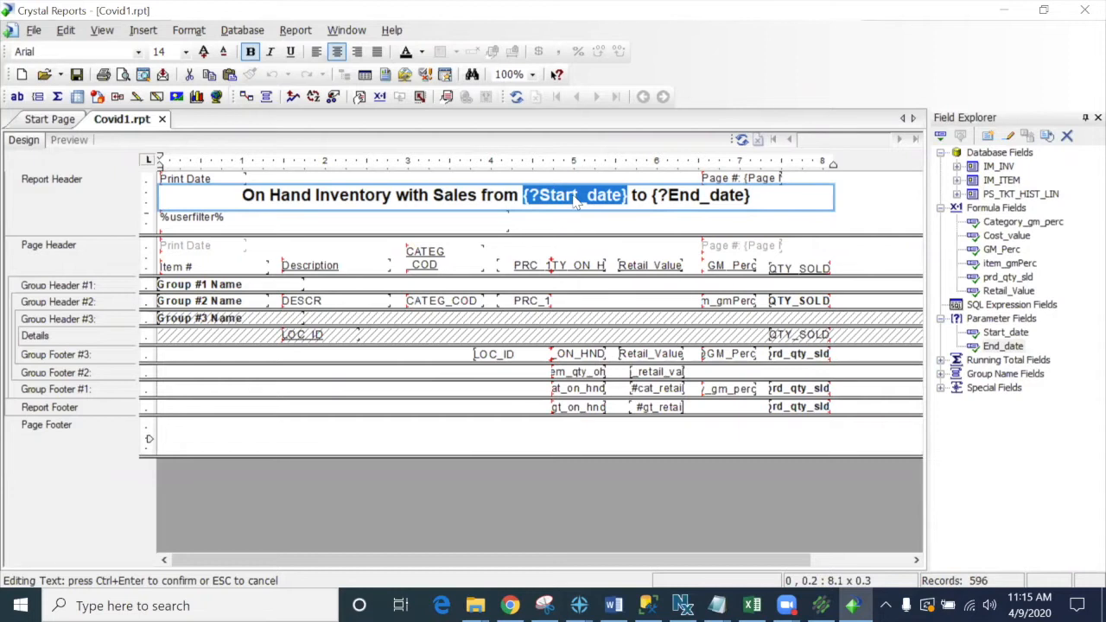
pyautogui.rightClick(574, 197)
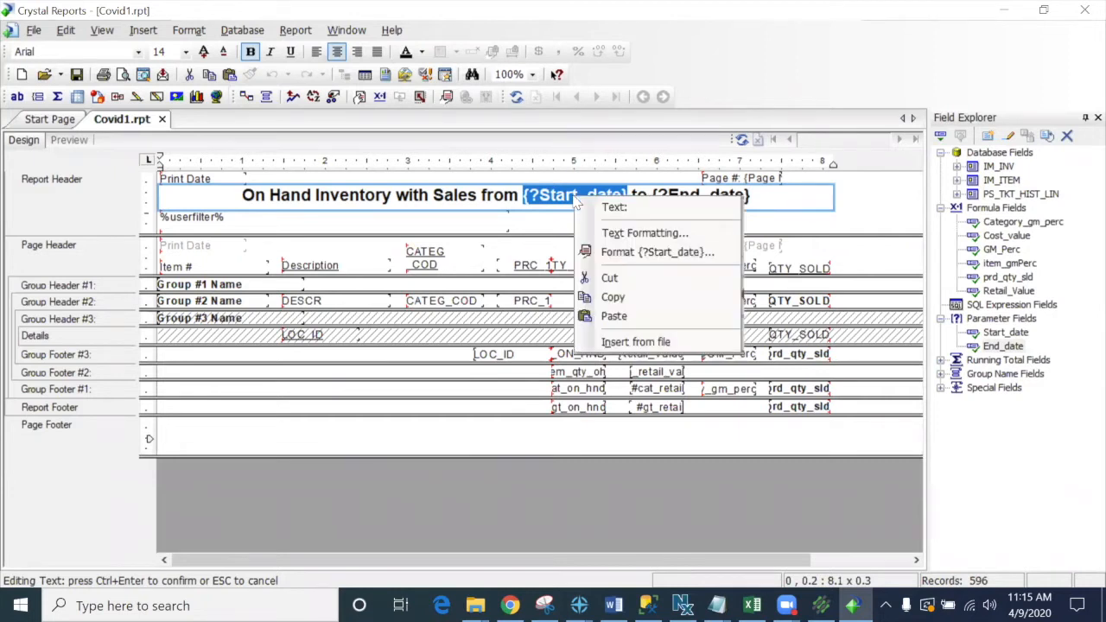
pyautogui.click(634, 253)
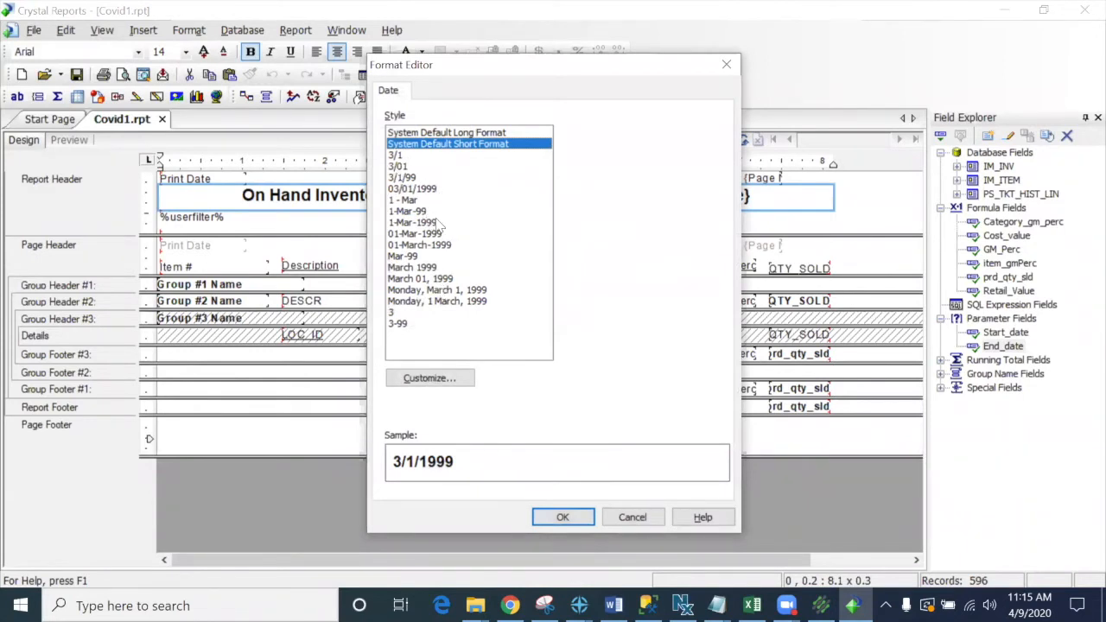
pyautogui.click(635, 518)
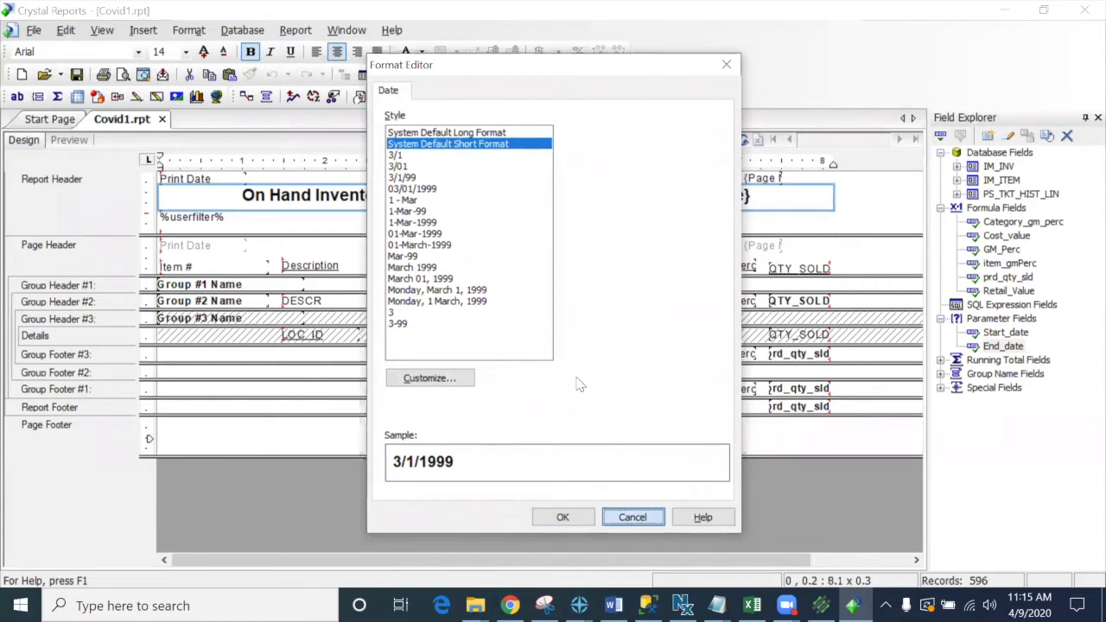
# Step: Close title editing, collapse the Field Explorer lists, and review the STORAGE on-hand total of 480 in the preview
pyautogui.click(852, 222)
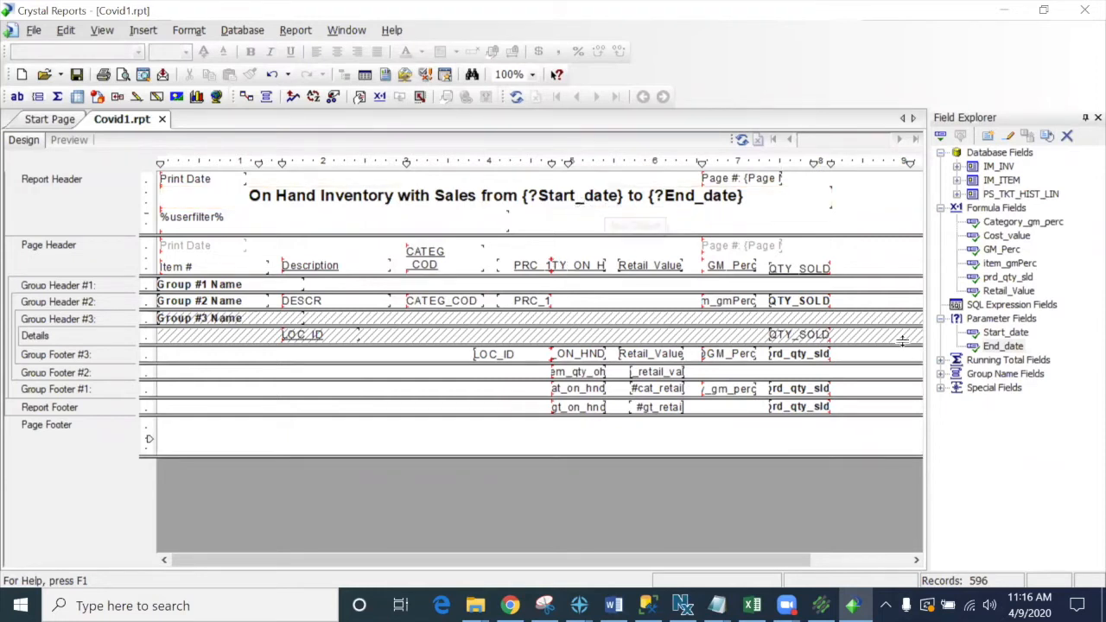
pyautogui.click(940, 319)
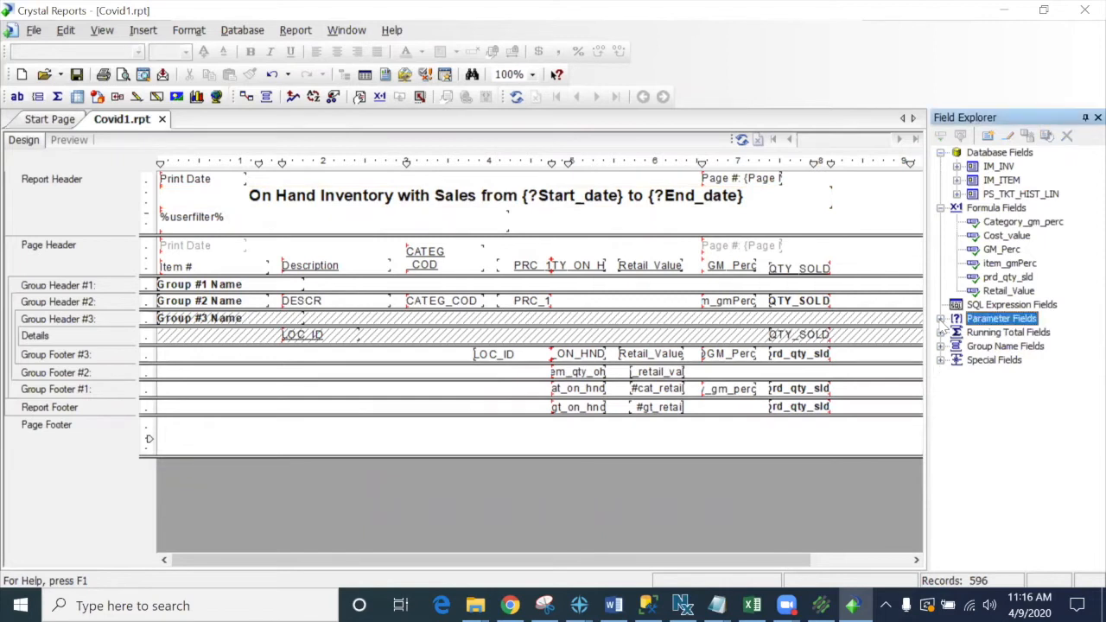
pyautogui.click(939, 209)
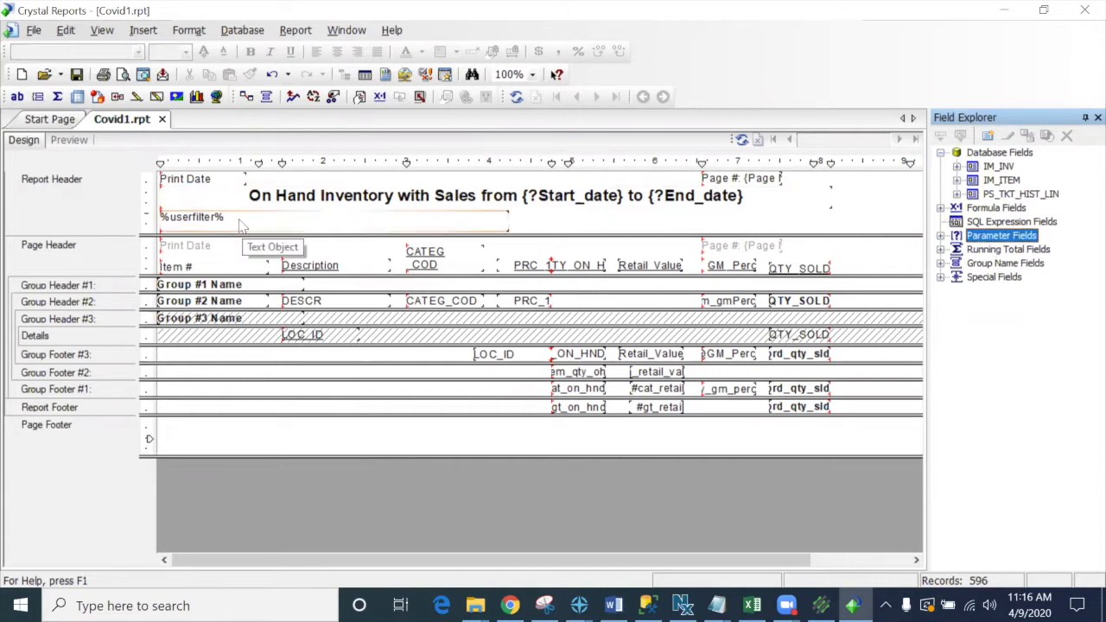
pyautogui.click(71, 140)
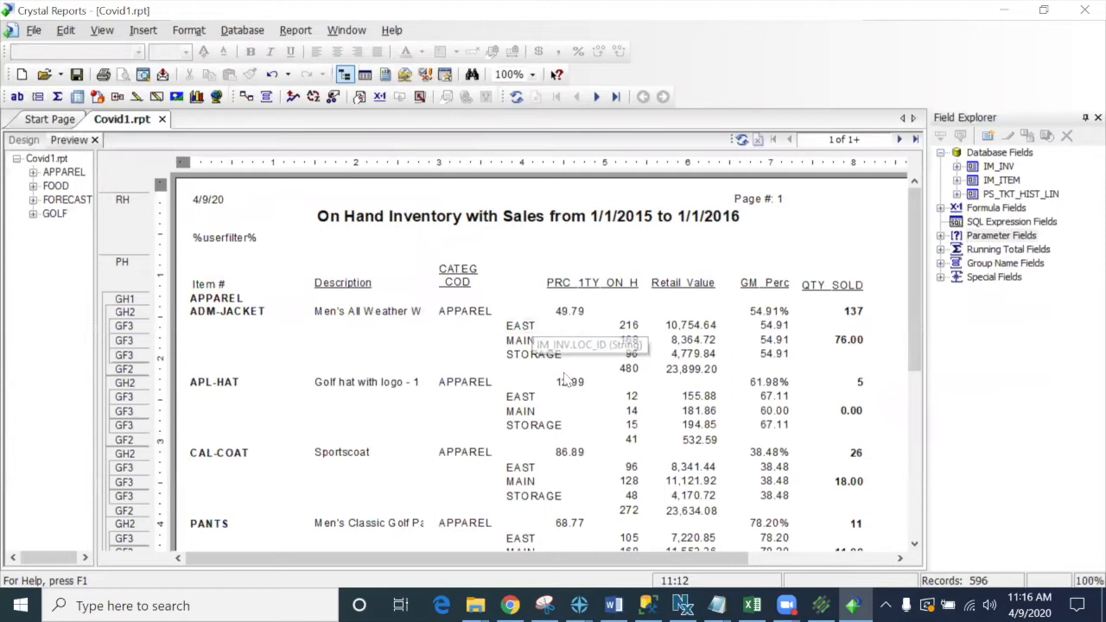
pyautogui.click(520, 341)
pyautogui.click(517, 355)
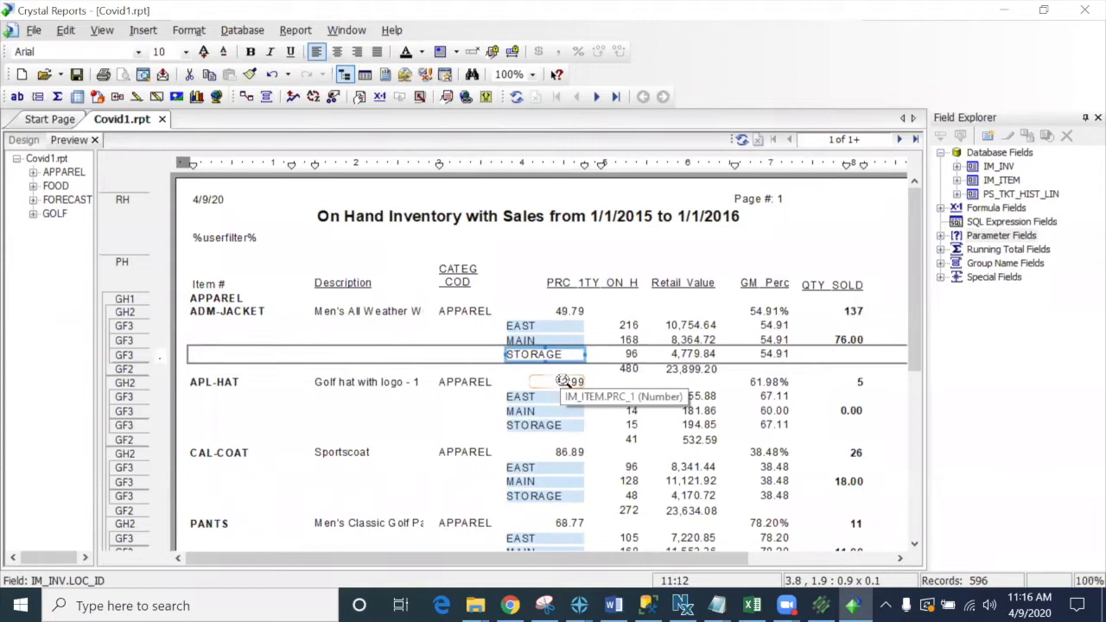
pyautogui.click(628, 369)
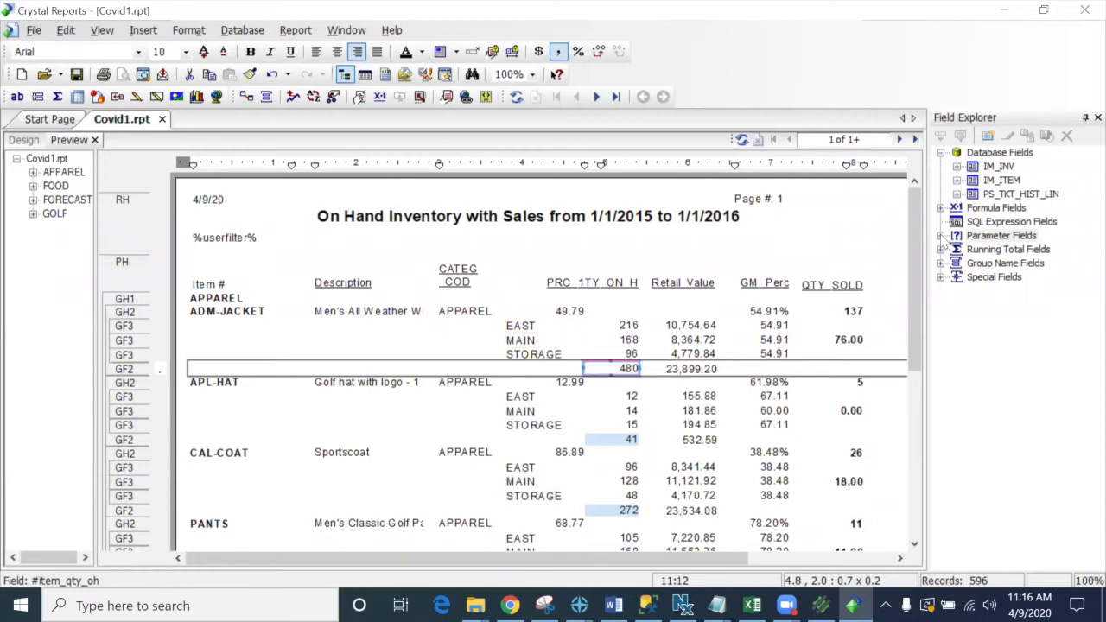
pyautogui.click(995, 235)
# Step: Create the Boolean parameter Loc_detail with the prompt text 'Display Location Detail'
pyautogui.click(987, 135)
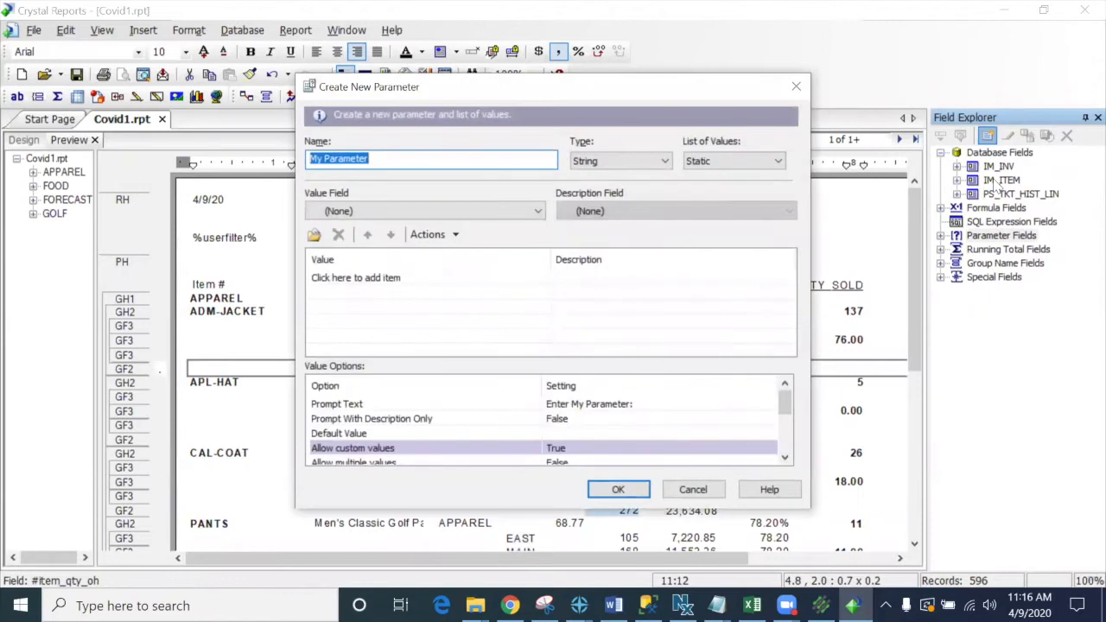
pyautogui.write('Loc_detail')
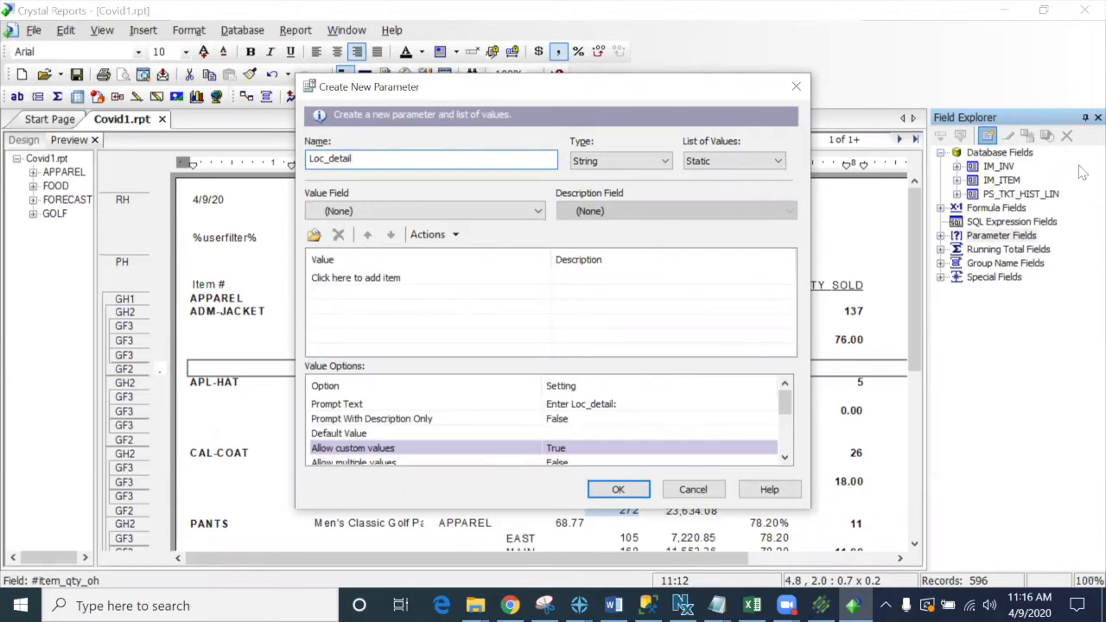
pyautogui.click(666, 162)
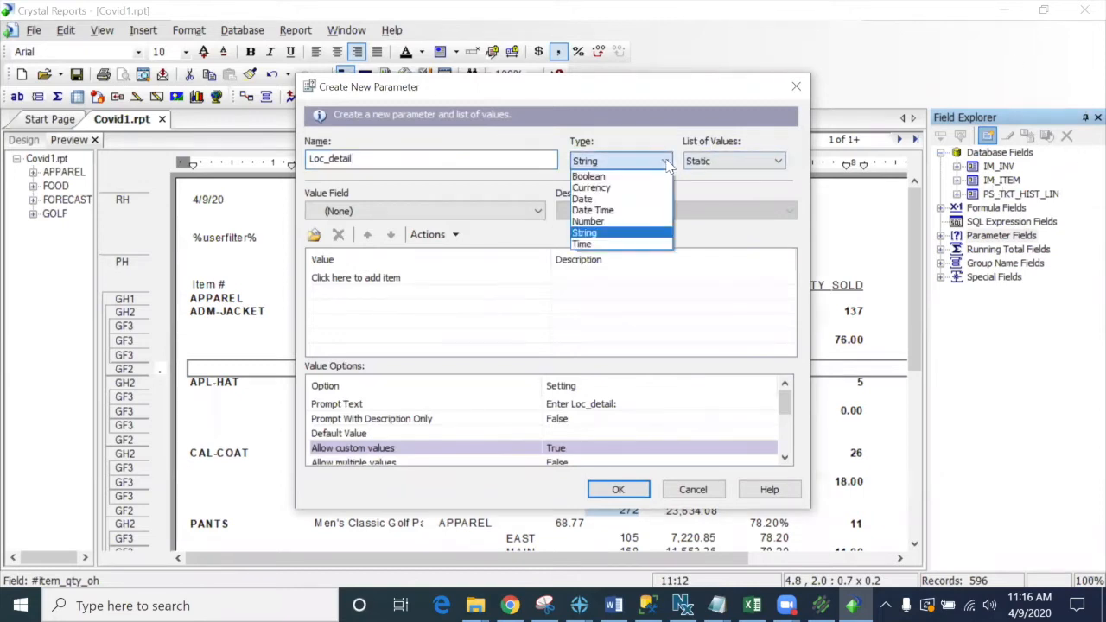
pyautogui.click(611, 177)
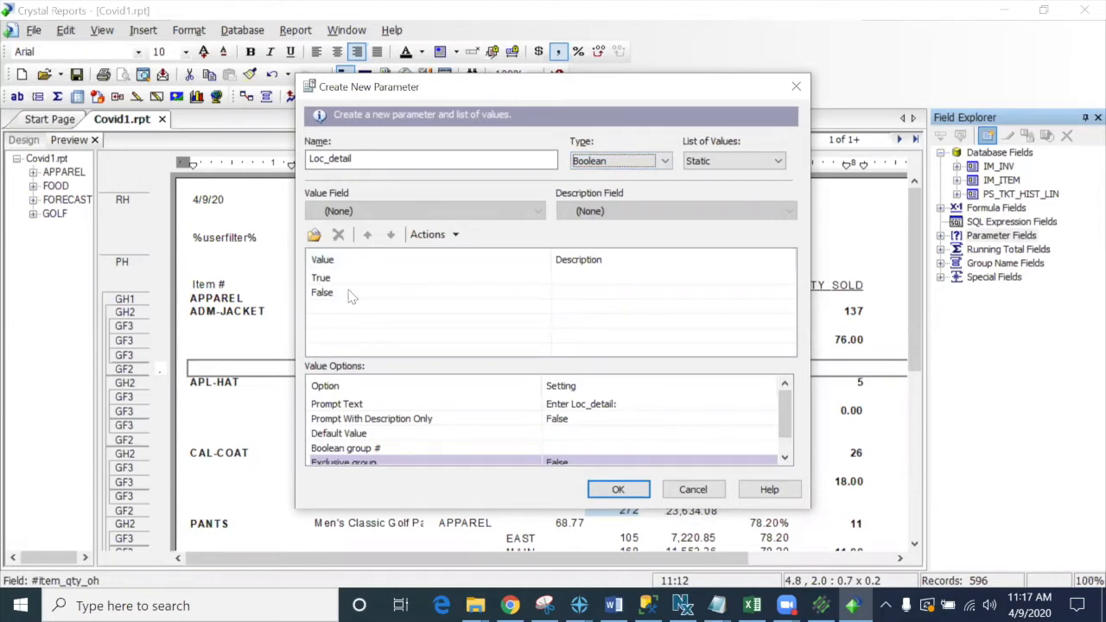
pyautogui.click(617, 408)
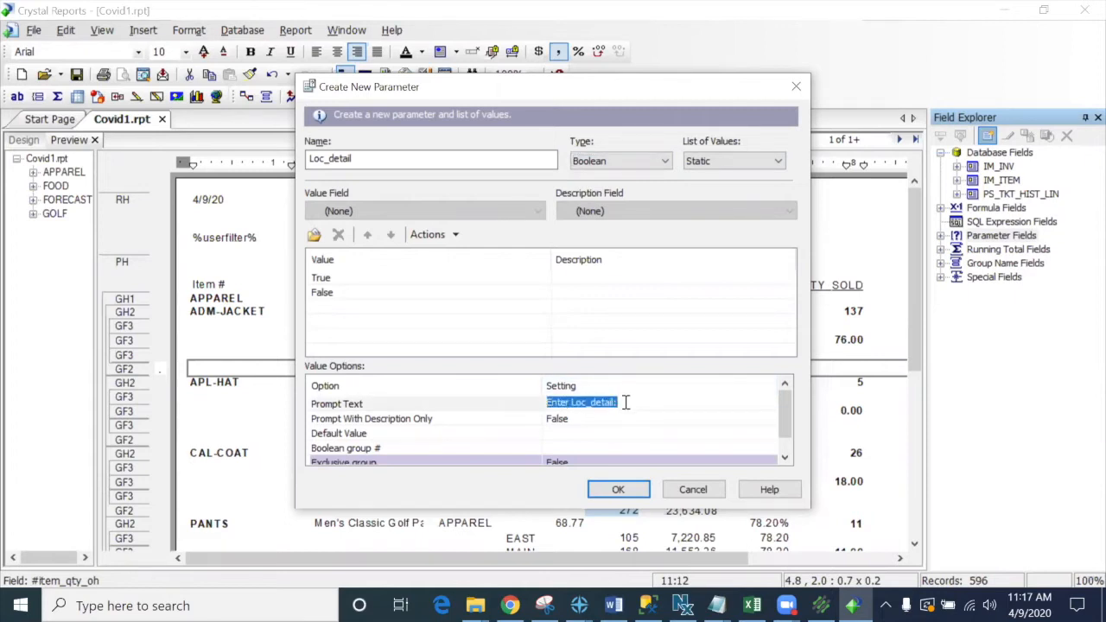
pyautogui.write('Displa')
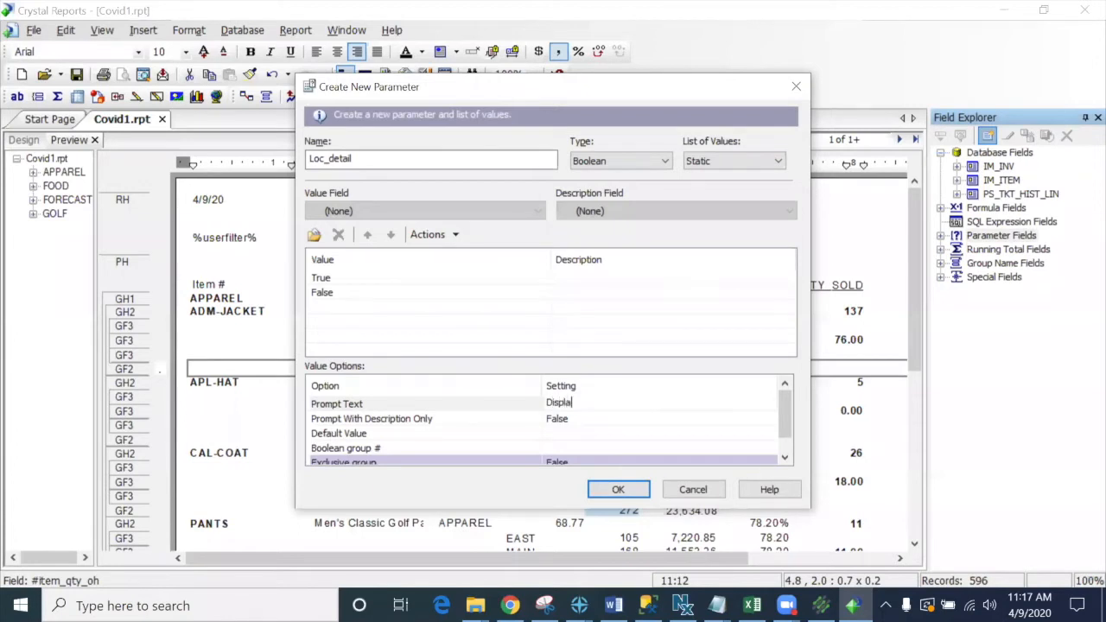
pyautogui.write('y Location Detail')
pyautogui.click(617, 491)
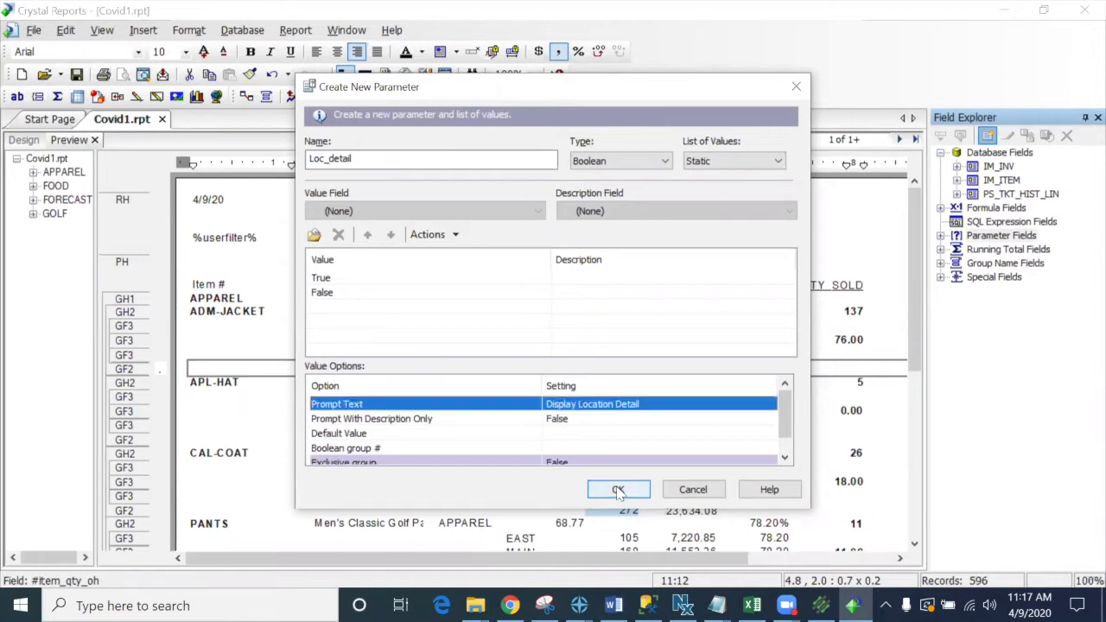
pyautogui.click(618, 490)
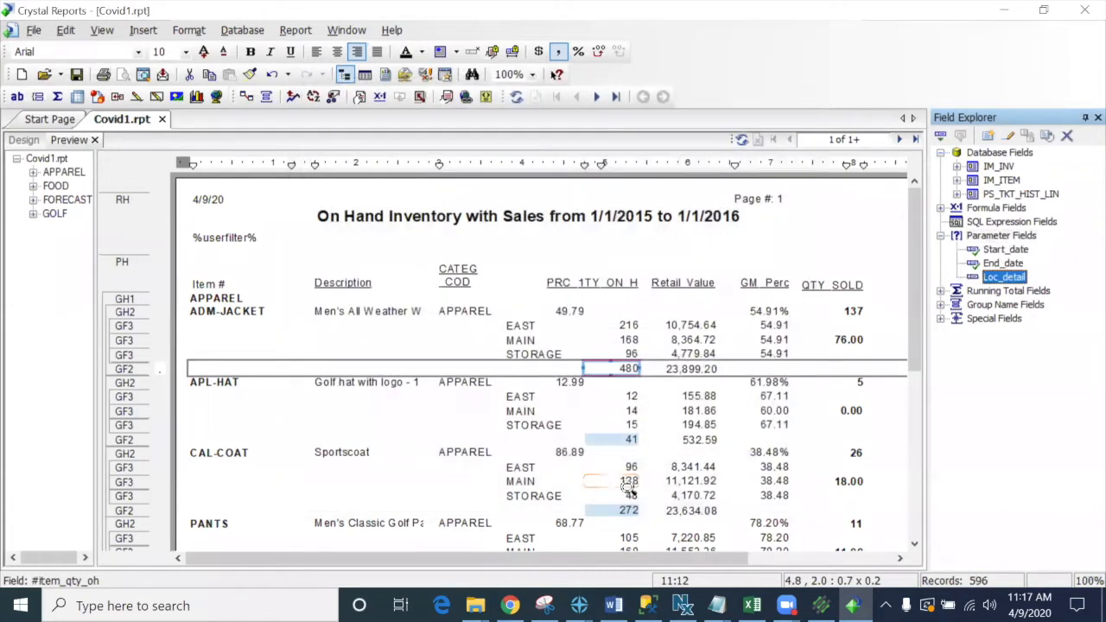
pyautogui.click(24, 139)
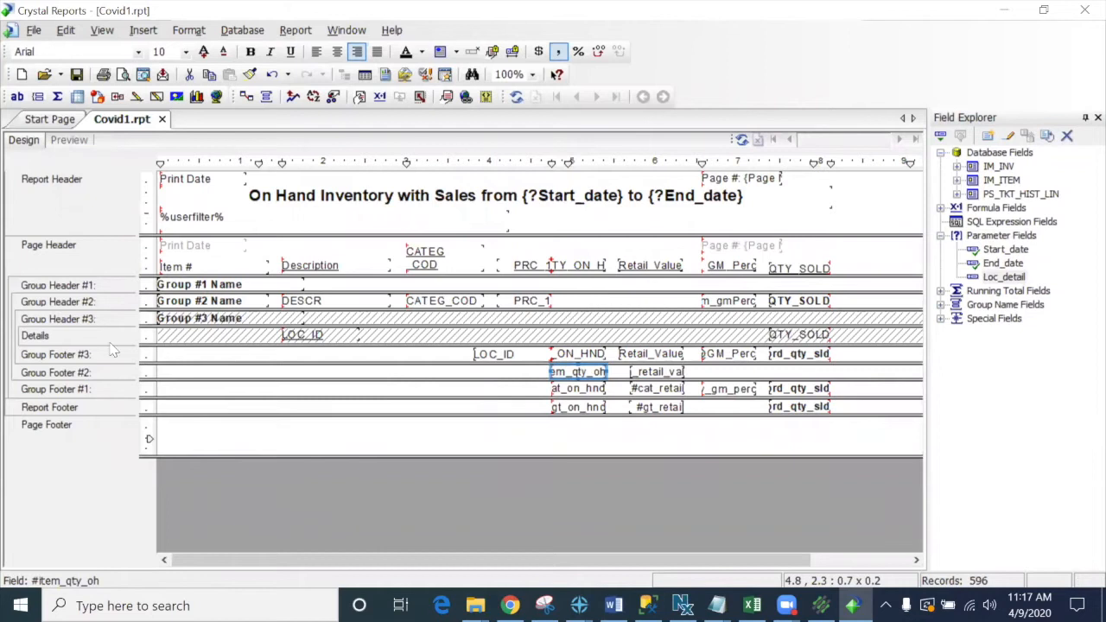
pyautogui.click(82, 355)
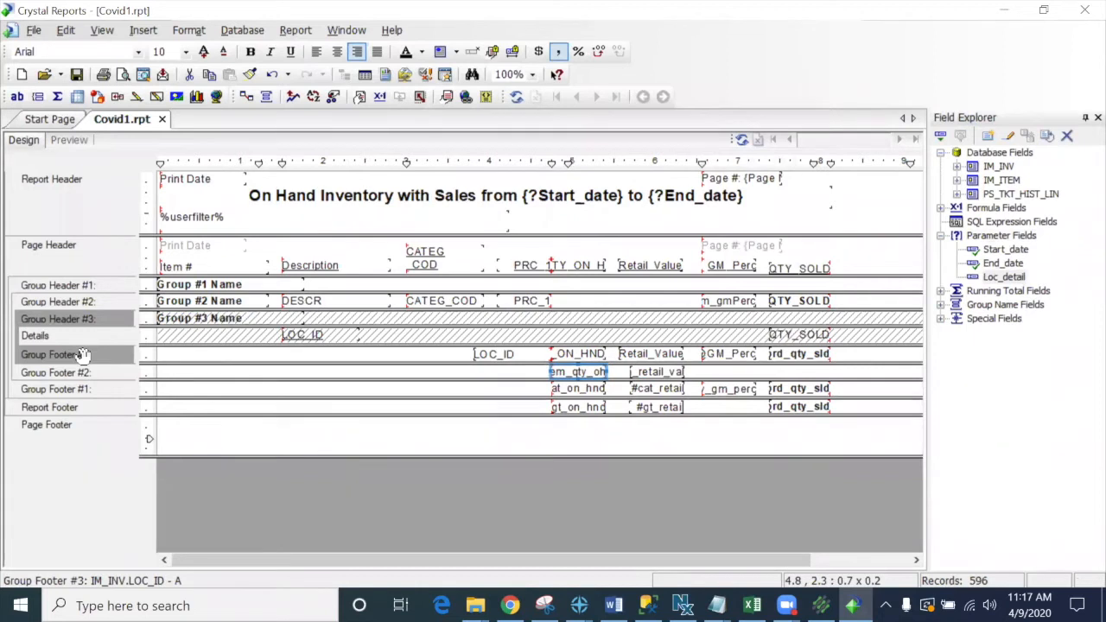
pyautogui.click(82, 355)
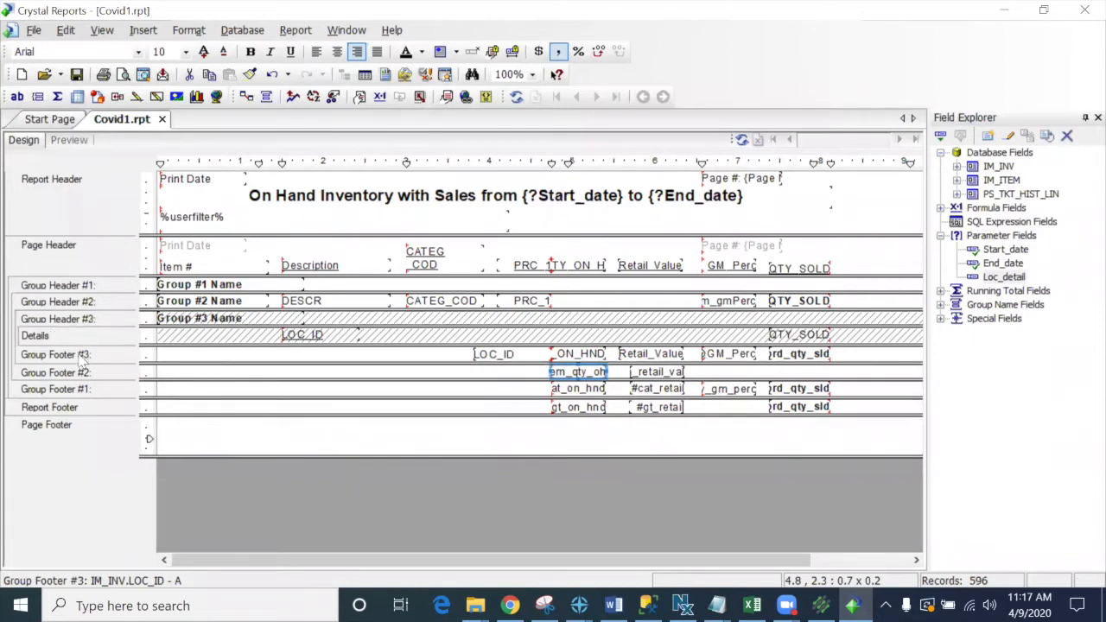
pyautogui.click(359, 97)
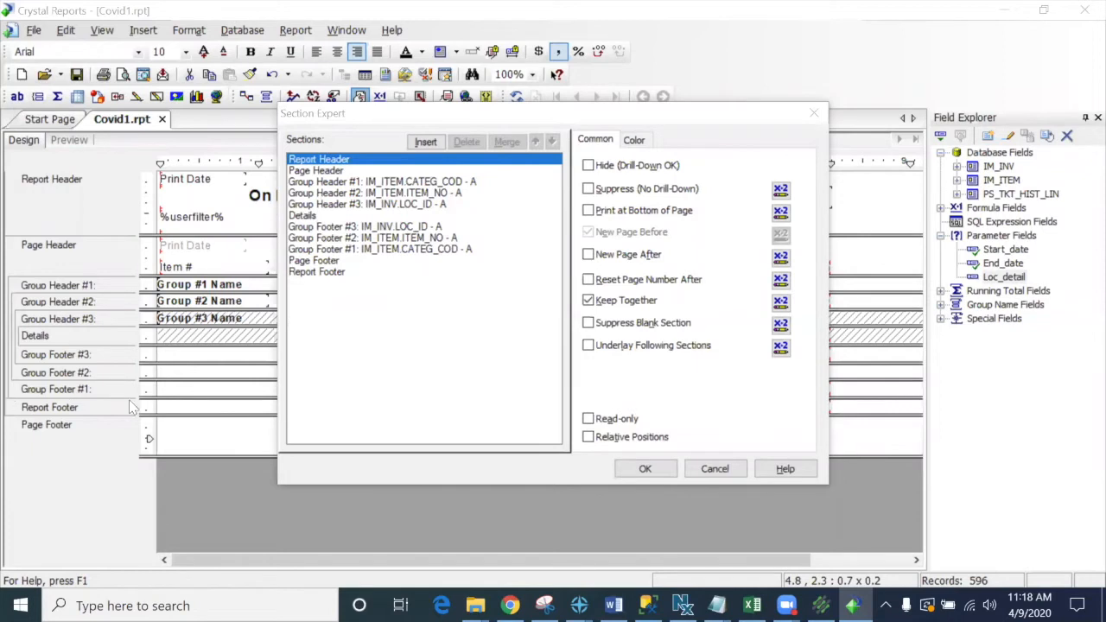
pyautogui.click(714, 469)
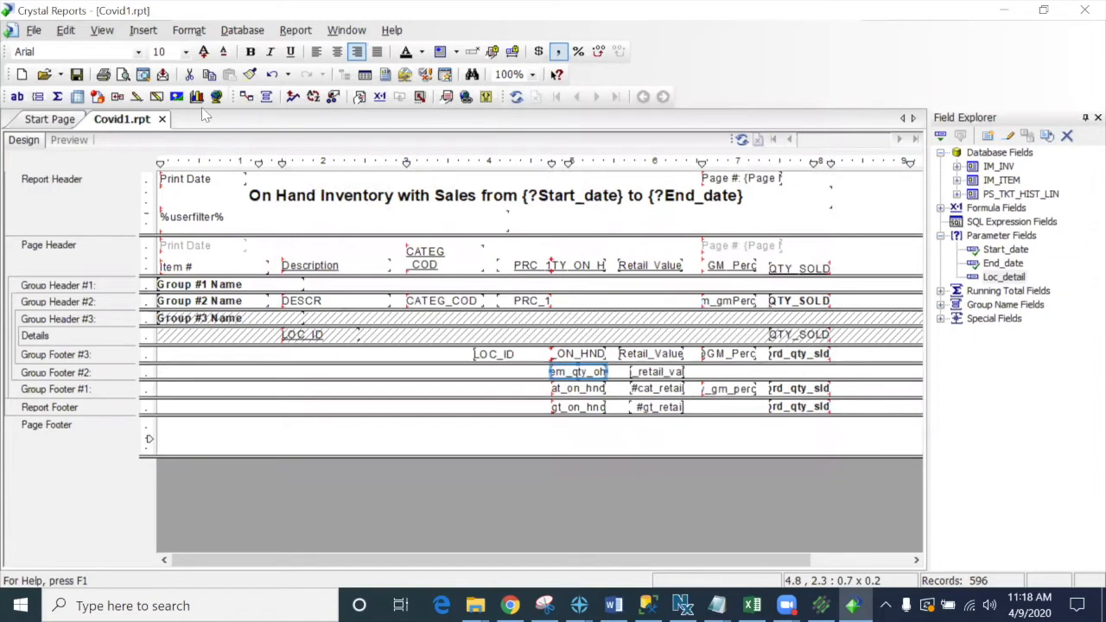
# Step: In Database Expert, expand History down to the redsox database's dbo tables
pyautogui.click(247, 98)
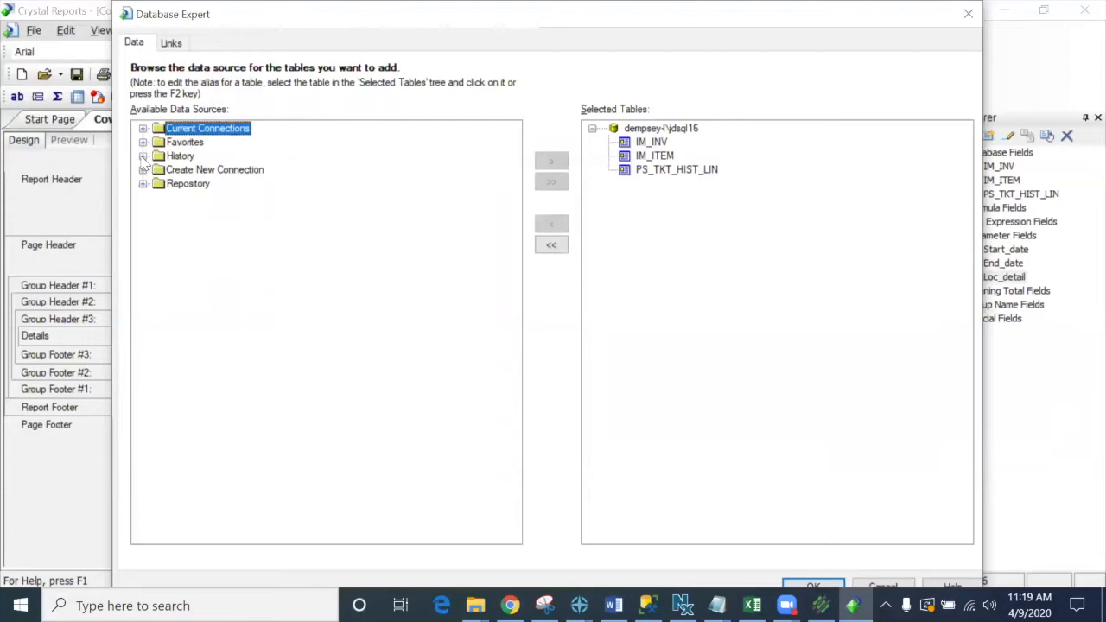
pyautogui.click(143, 156)
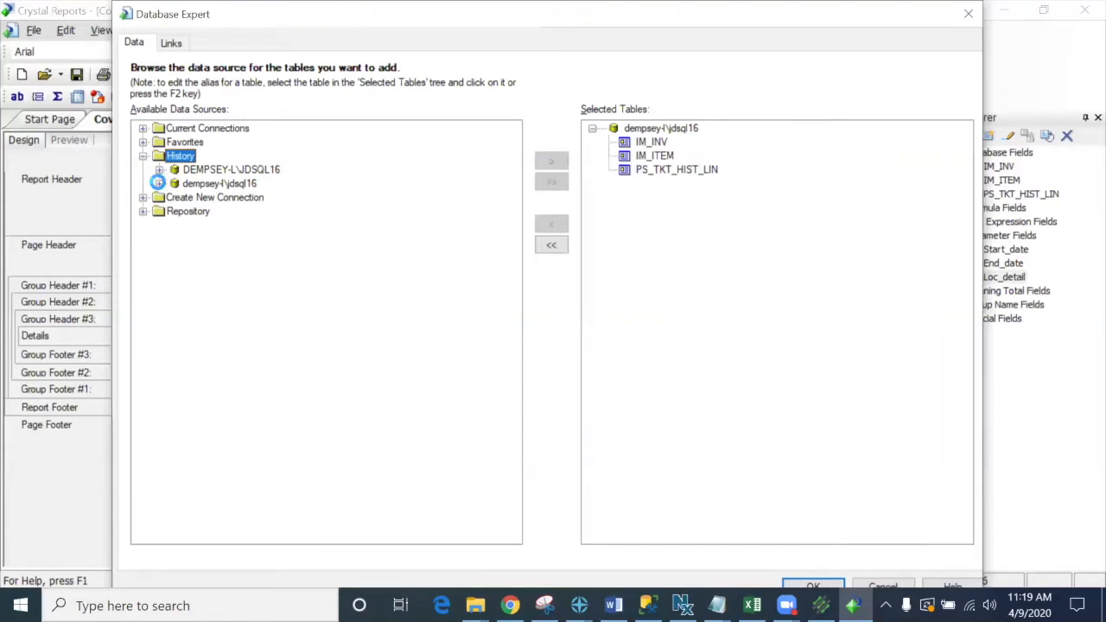
pyautogui.click(160, 183)
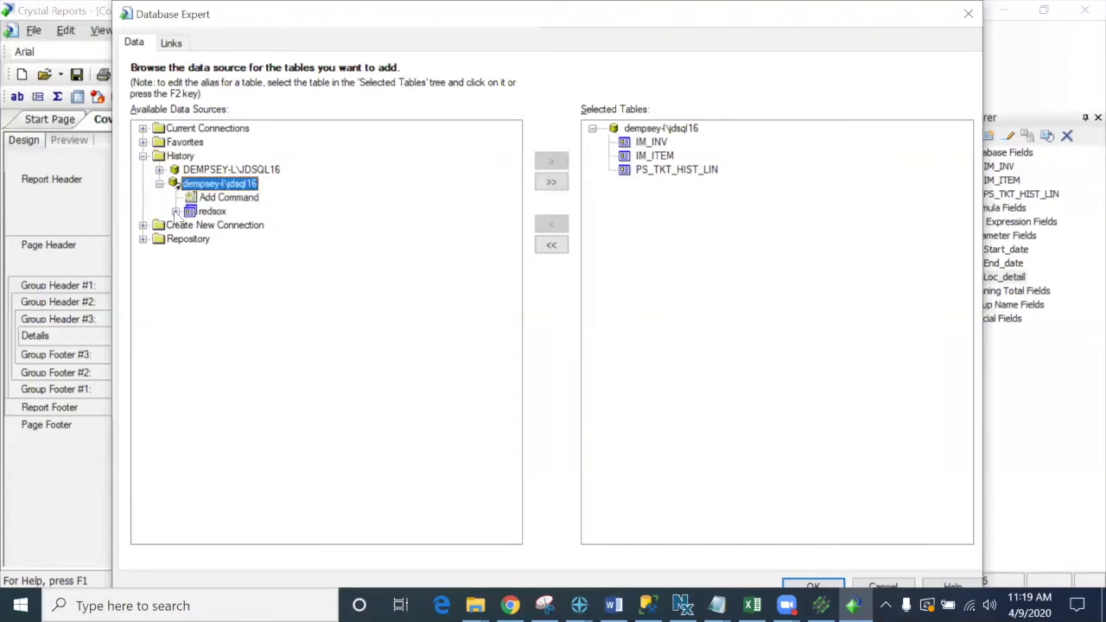
pyautogui.click(176, 212)
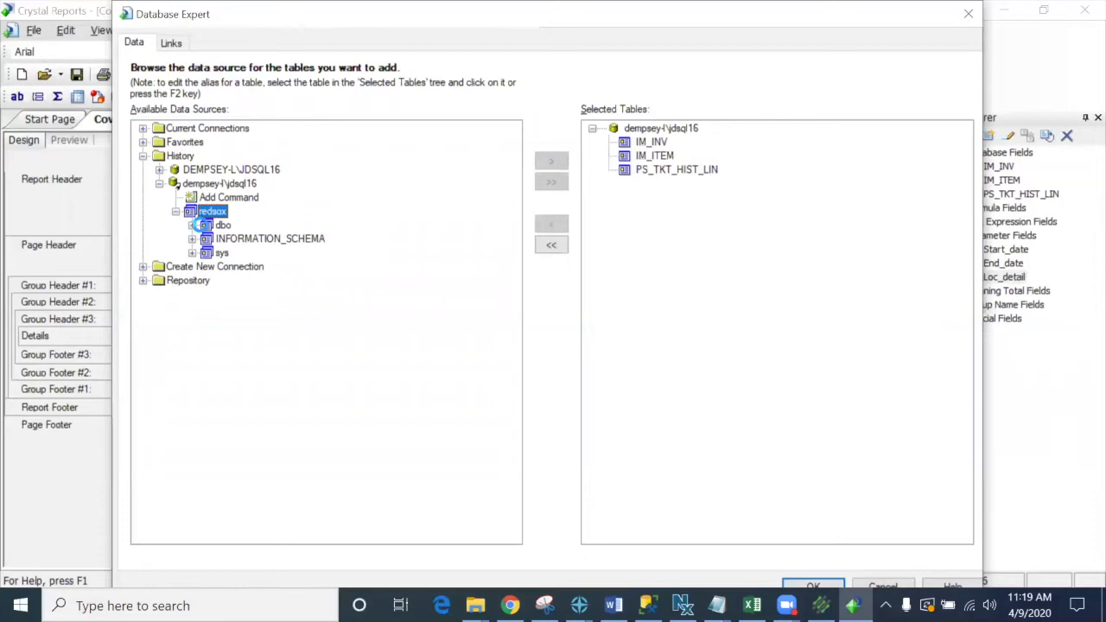
pyautogui.click(192, 225)
pyautogui.click(245, 239)
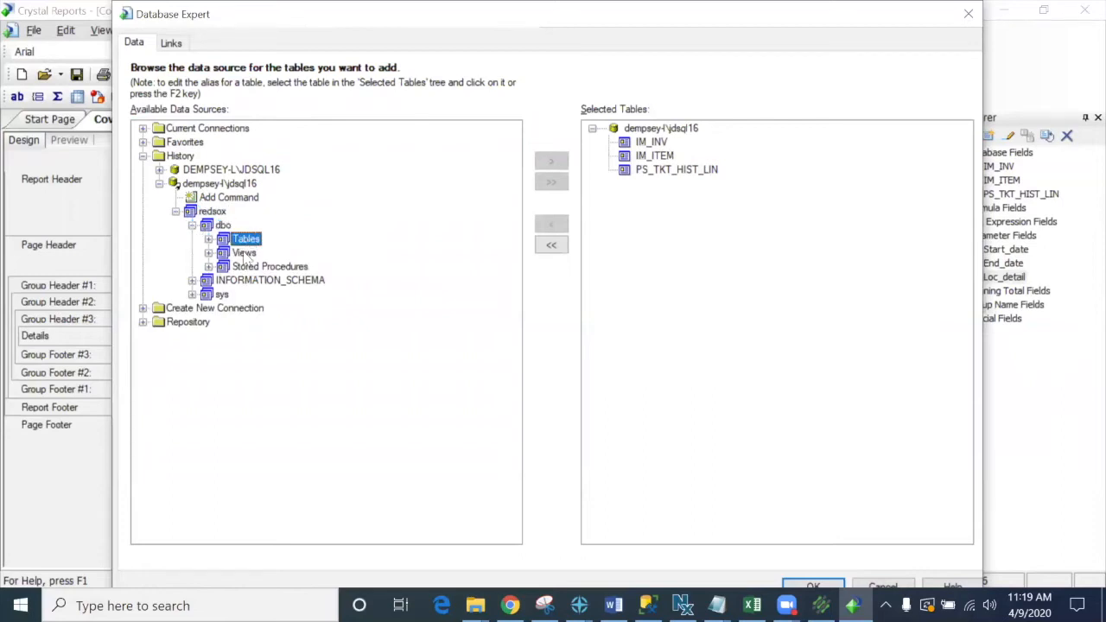
pyautogui.click(246, 253)
pyautogui.click(255, 268)
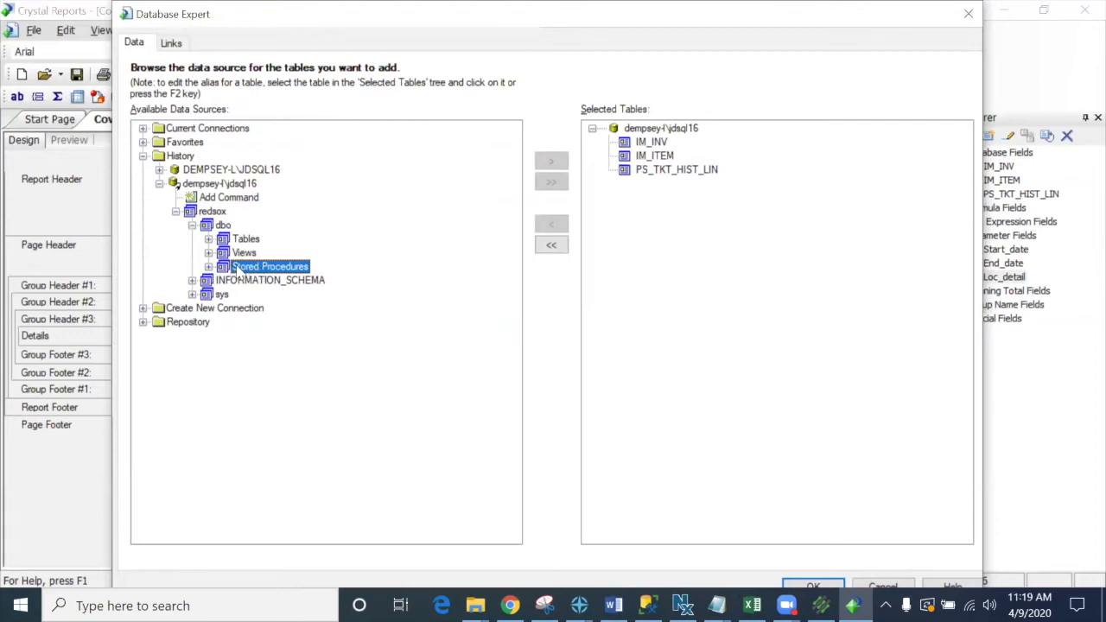
pyautogui.click(208, 238)
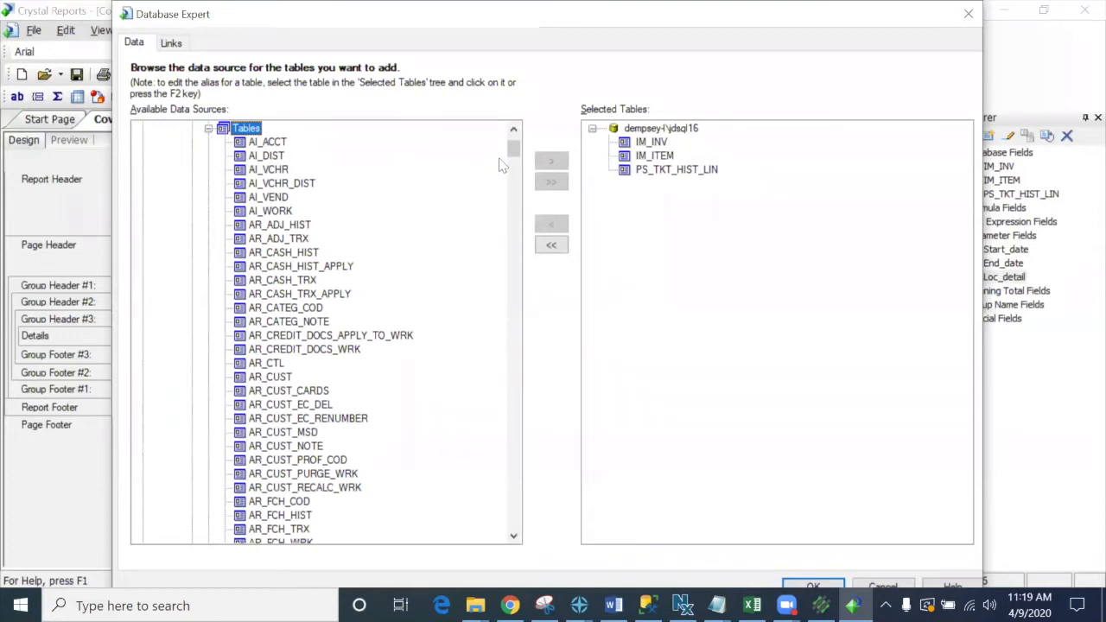
# Step: Add the IM_CATEG_COD table to the report's tables and confirm the selection
pyautogui.moveTo(513, 154)
pyautogui.mouseDown()
pyautogui.moveTo(511, 380)
pyautogui.moveTo(513, 134)
pyautogui.mouseUp()
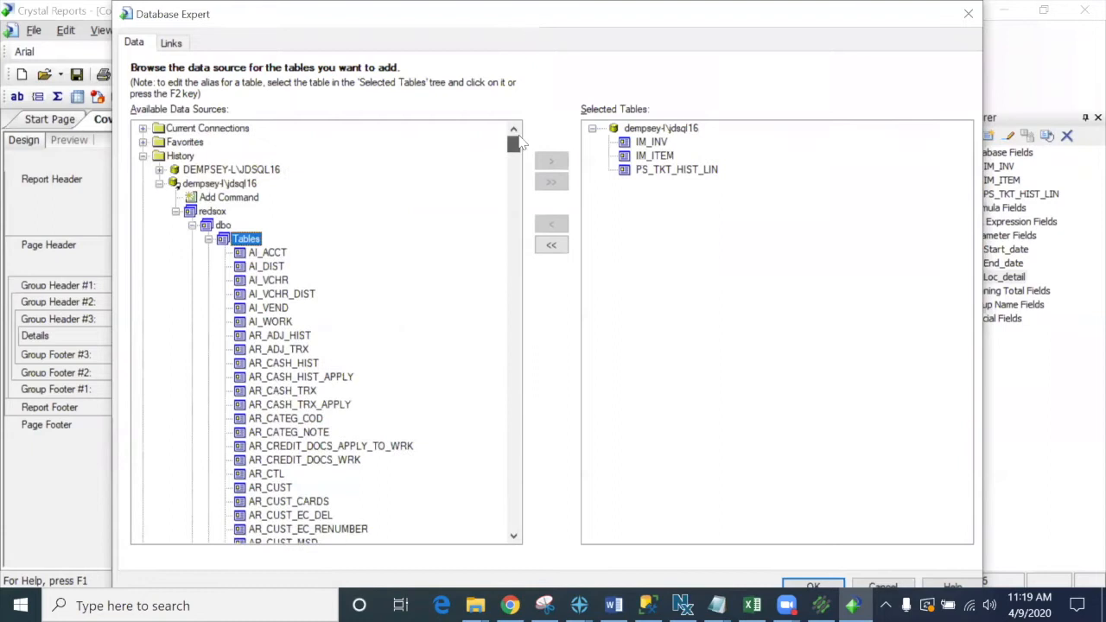
pyautogui.click(208, 239)
pyautogui.click(217, 252)
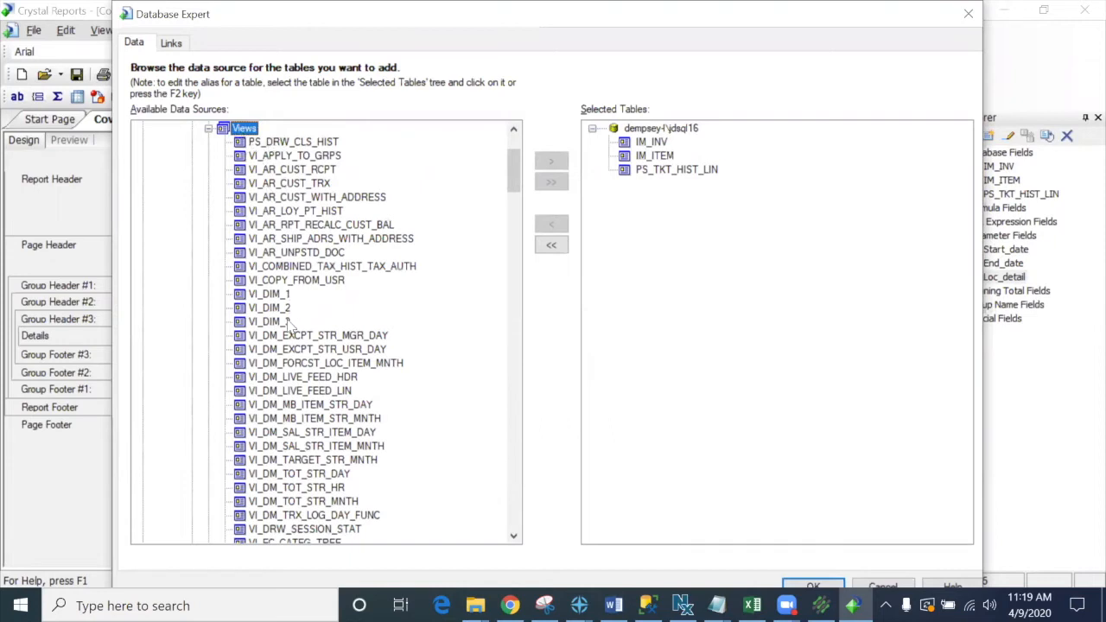
pyautogui.click(208, 128)
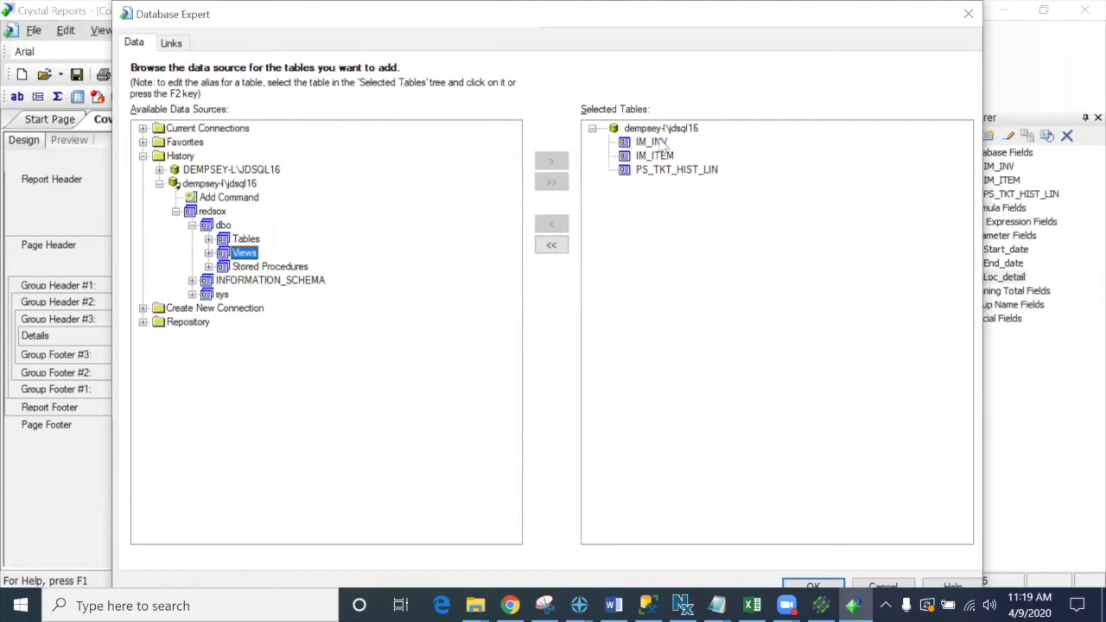
pyautogui.click(208, 240)
pyautogui.moveTo(513, 152); pyautogui.dragTo(513, 205)
pyautogui.click(279, 225)
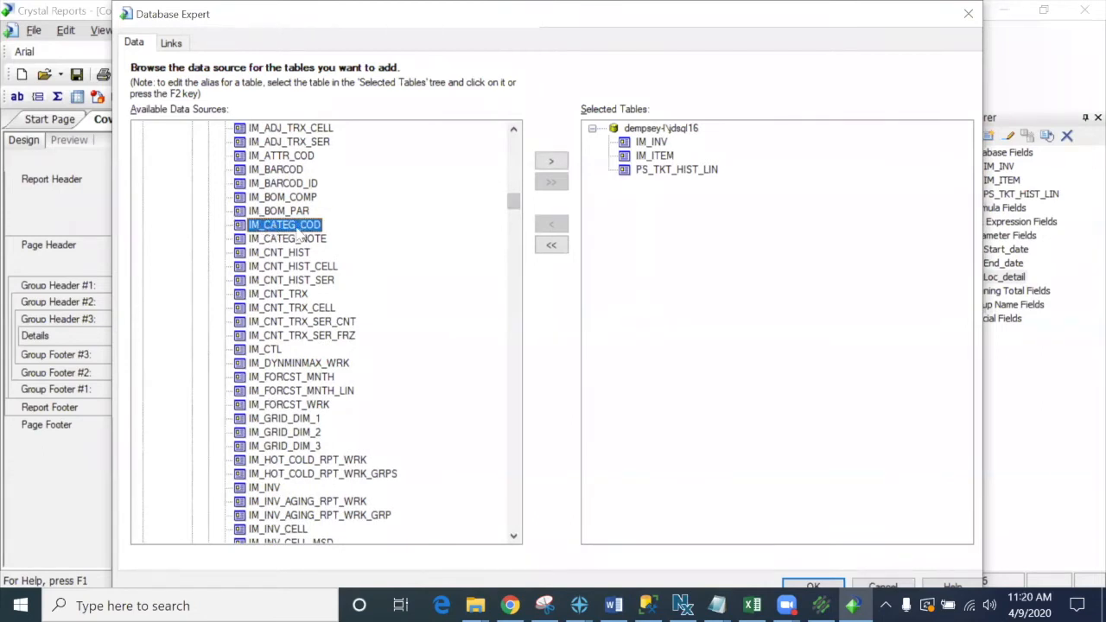
pyautogui.click(553, 162)
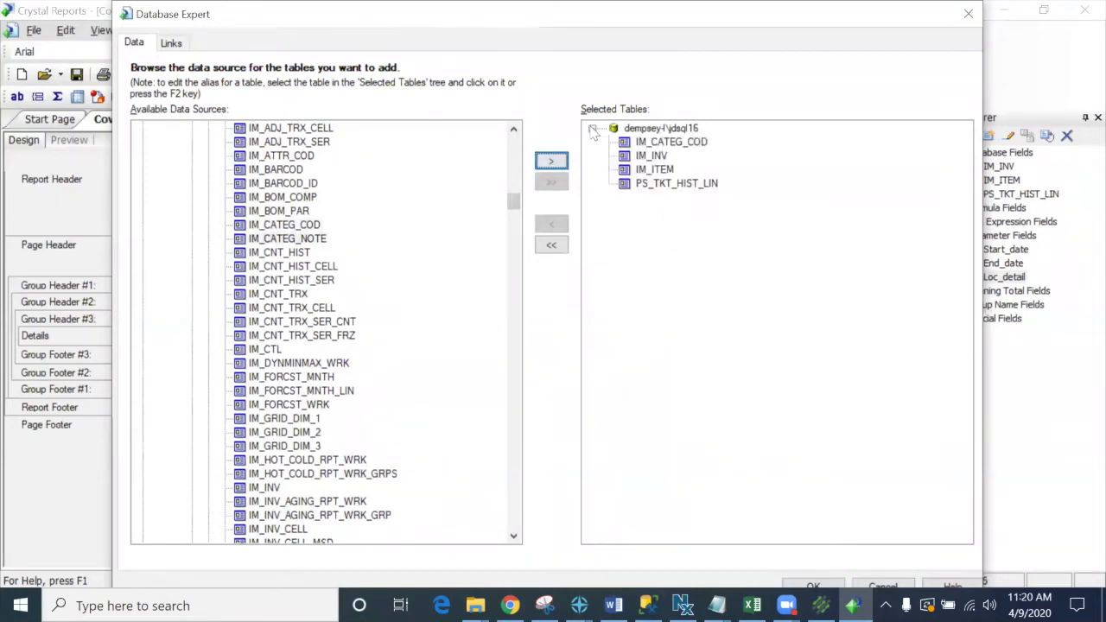
pyautogui.click(812, 586)
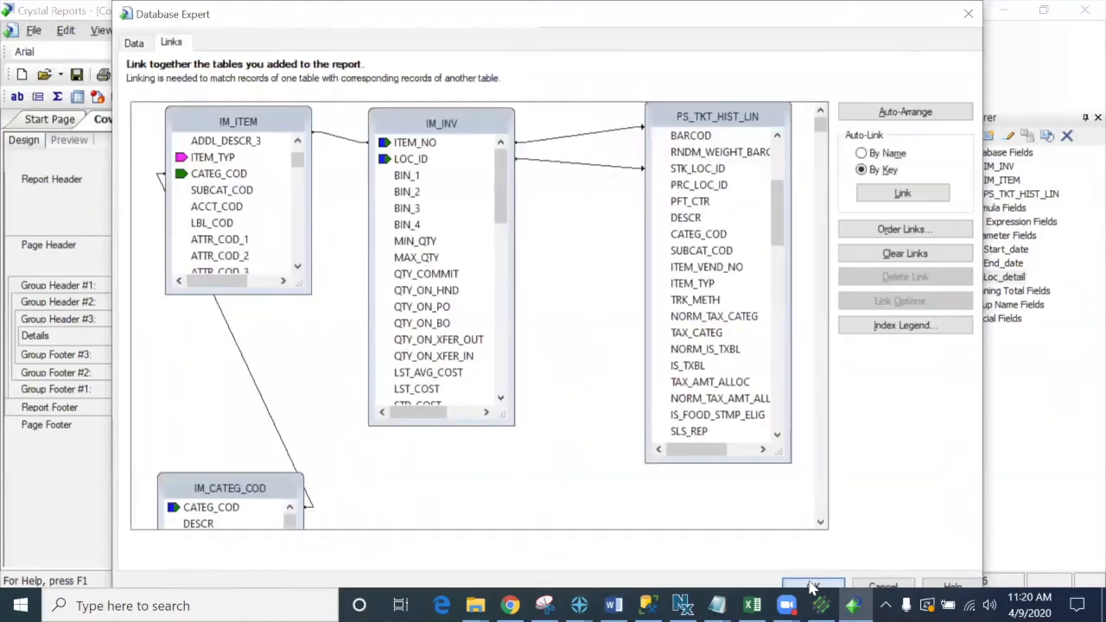
# Step: Link IM_ITEM.CATEG_COD to IM_CATEG_COD.CATEG_COD, leaving the ITEM_NO link's join unchanged
pyautogui.moveTo(262, 490); pyautogui.dragTo(594, 459)
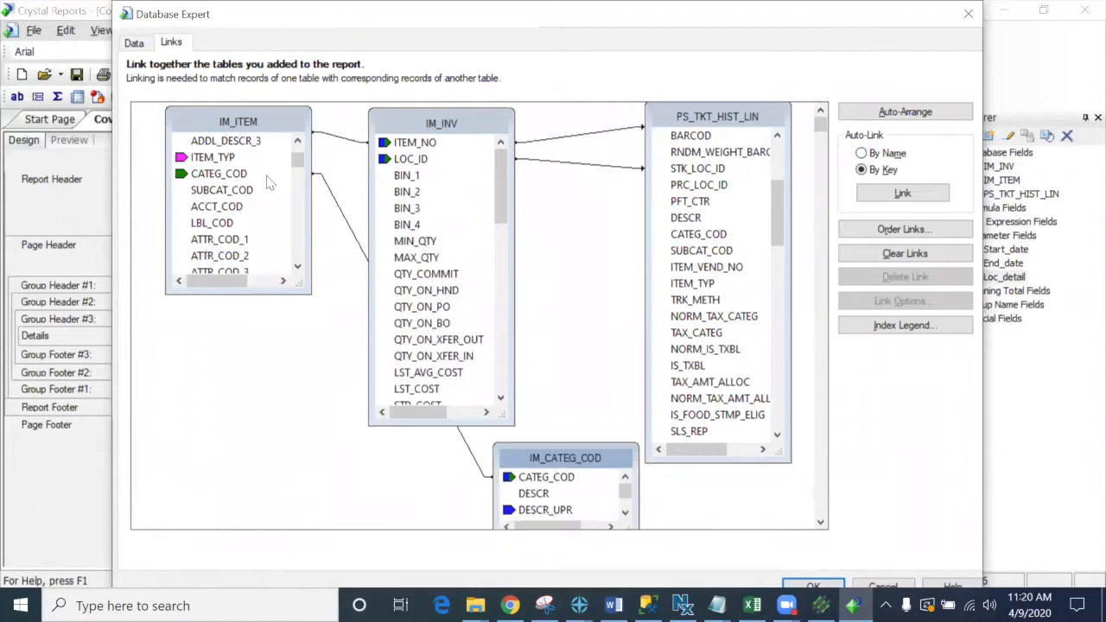
pyautogui.moveTo(217, 179); pyautogui.dragTo(544, 487)
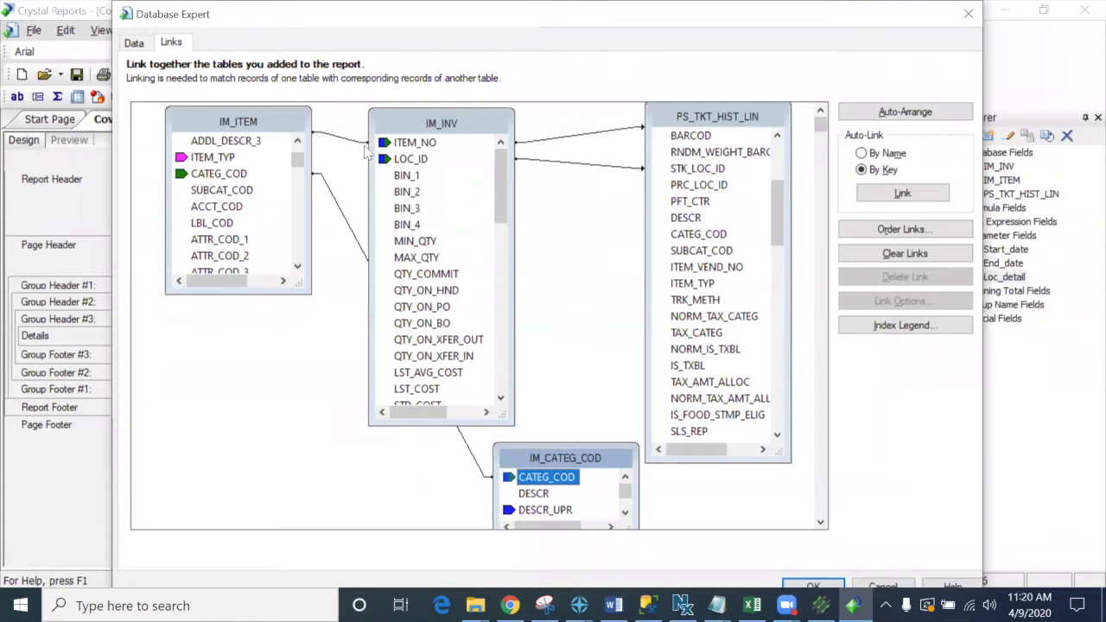
pyautogui.click(616, 135)
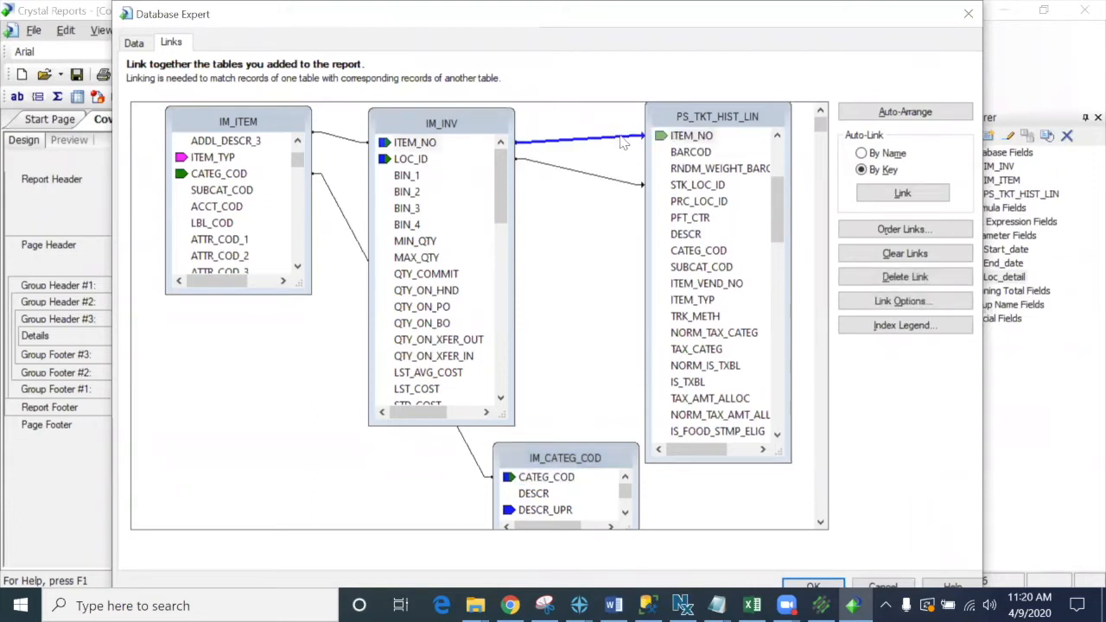
pyautogui.rightClick(613, 146)
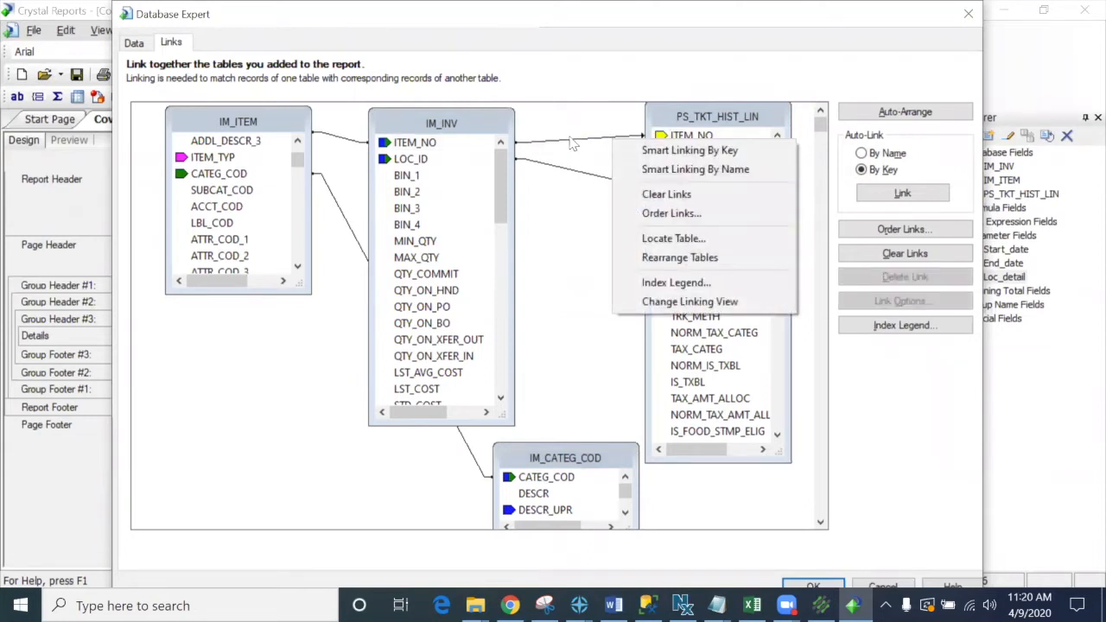
pyautogui.click(571, 143)
pyautogui.rightClick(572, 147)
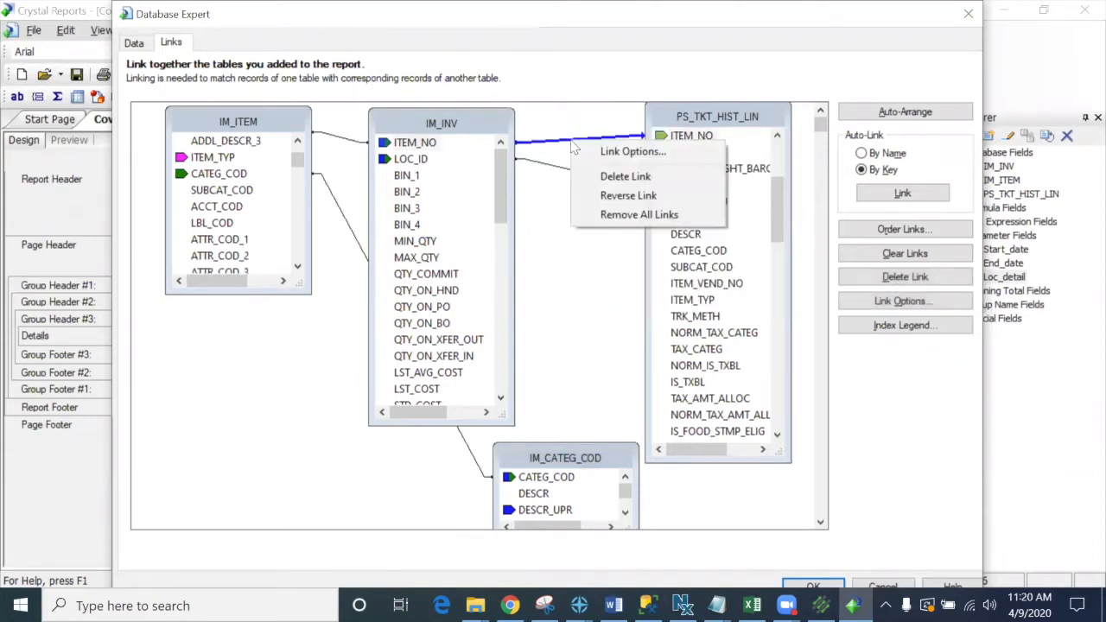
pyautogui.click(631, 153)
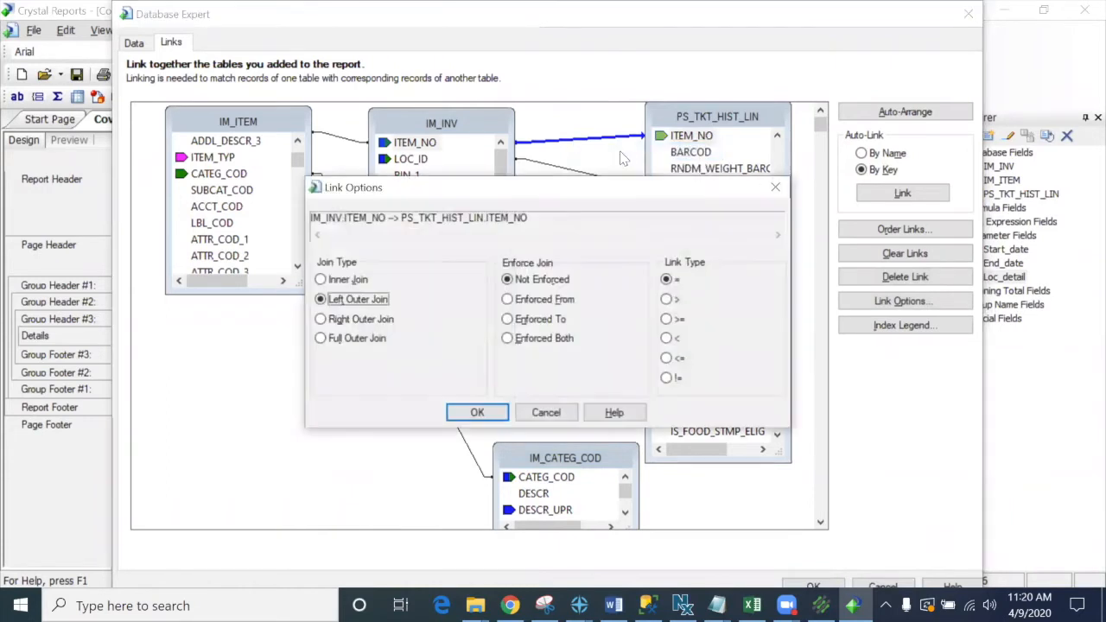
pyautogui.click(535, 412)
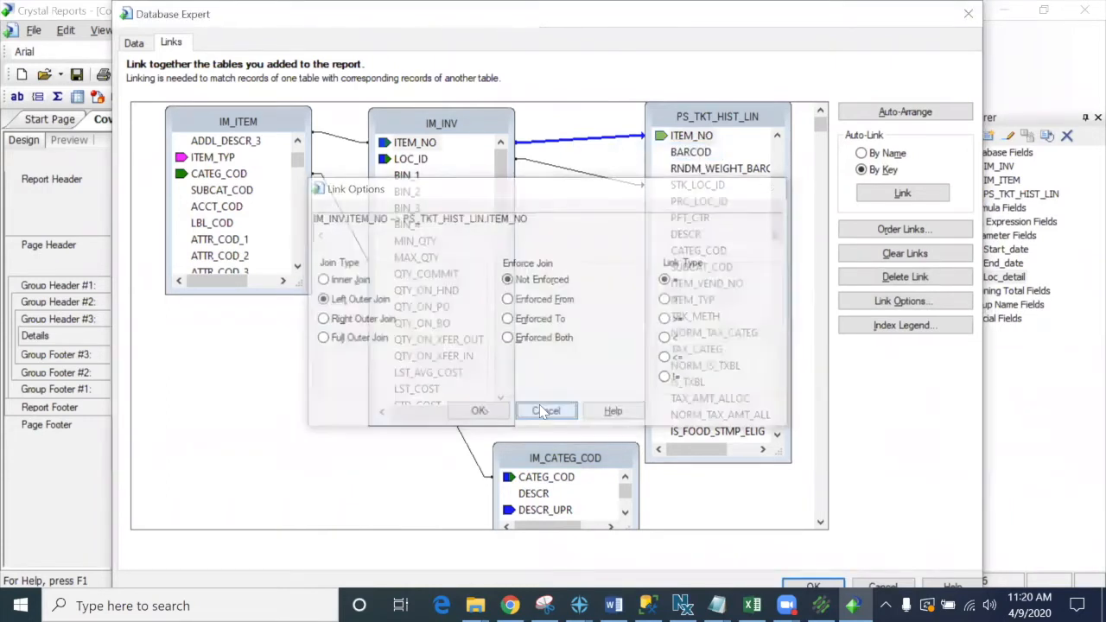
# Step: Set the CATEG_COD link to a Left Outer Join
pyautogui.click(487, 480)
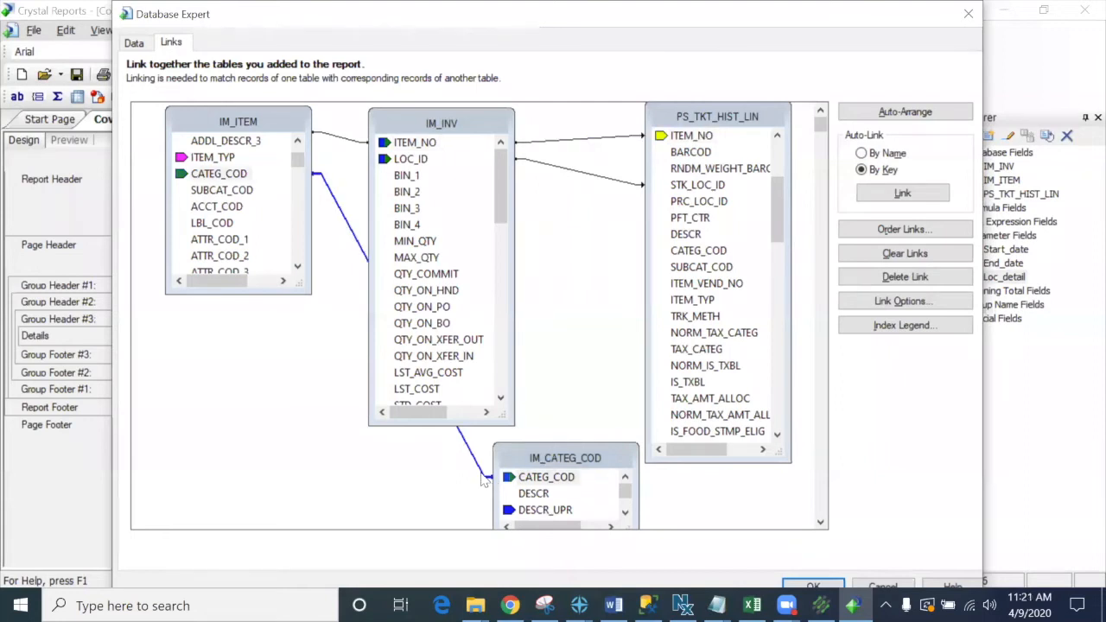
pyautogui.rightClick(484, 480)
pyautogui.click(426, 487)
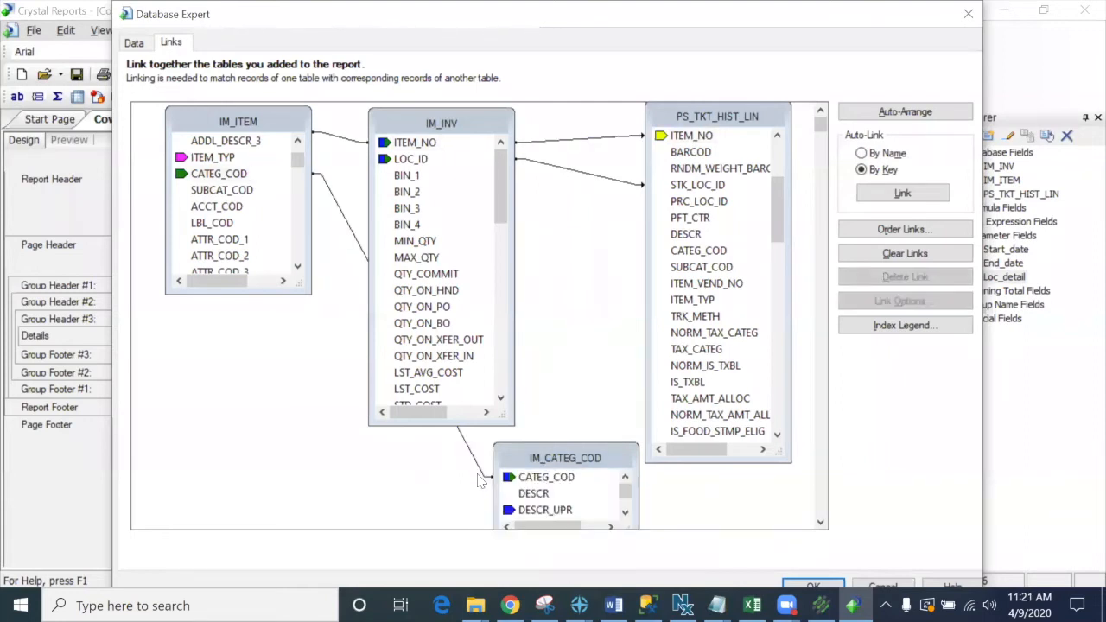
pyautogui.click(486, 480)
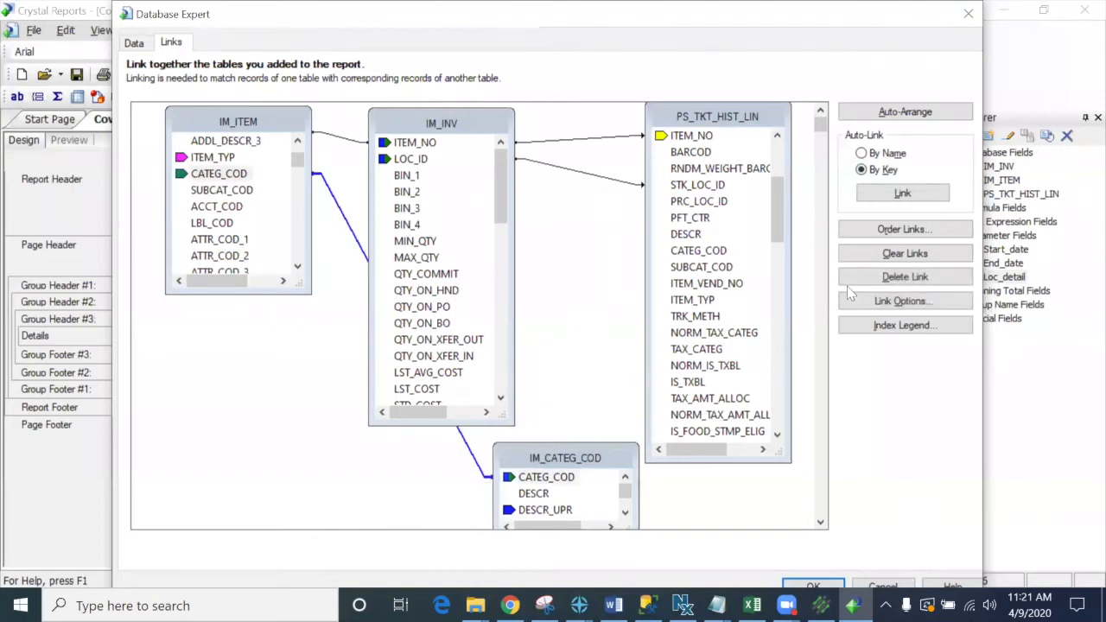
pyautogui.click(919, 306)
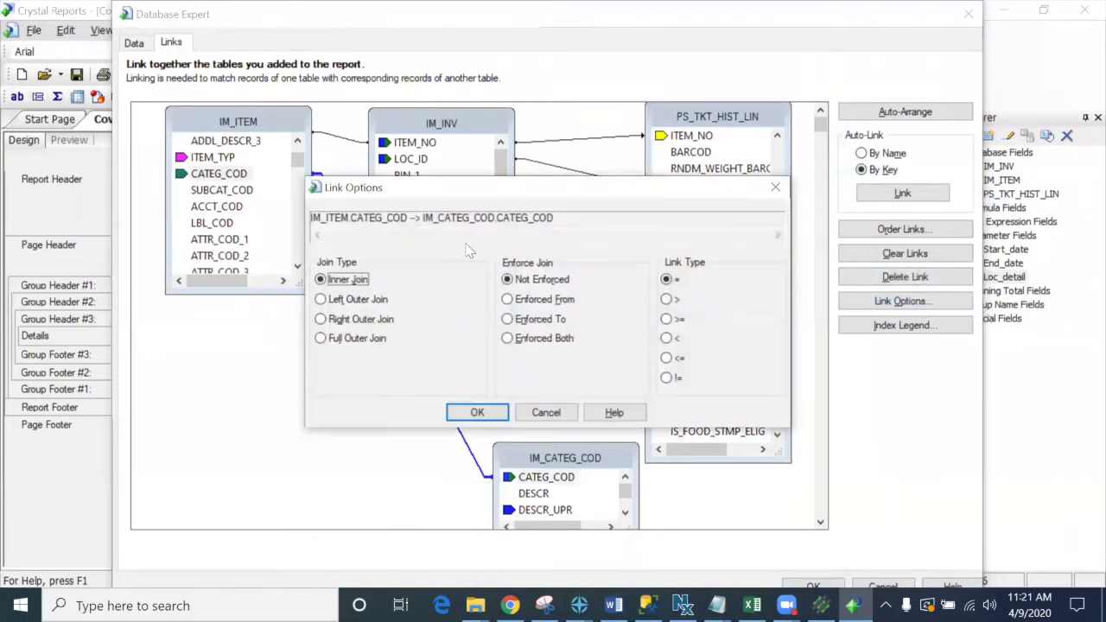
pyautogui.click(337, 300)
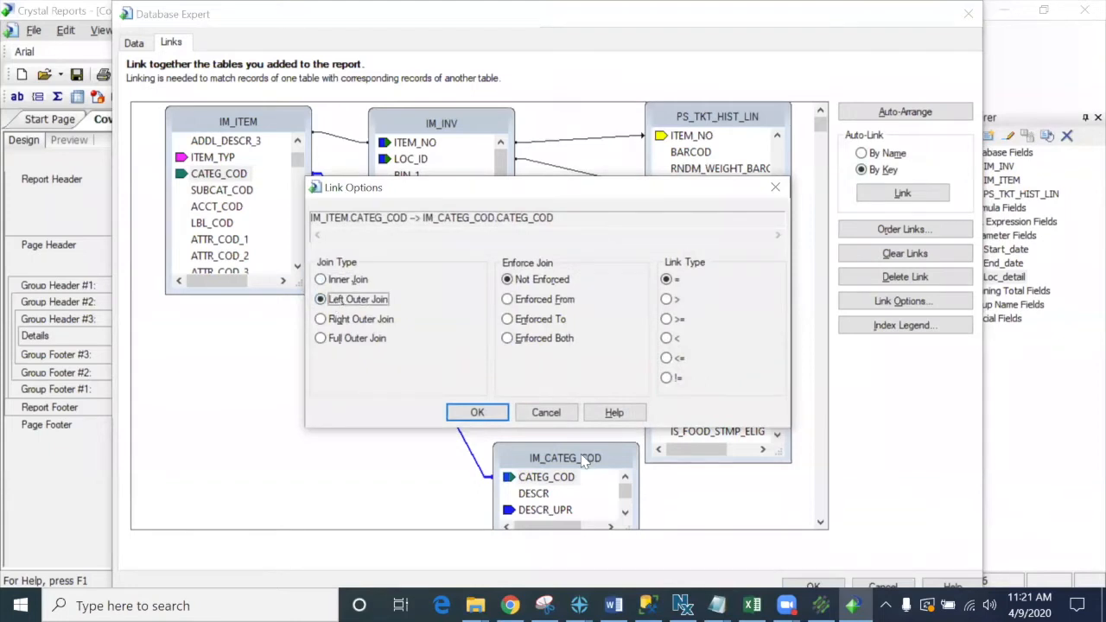
pyautogui.click(477, 412)
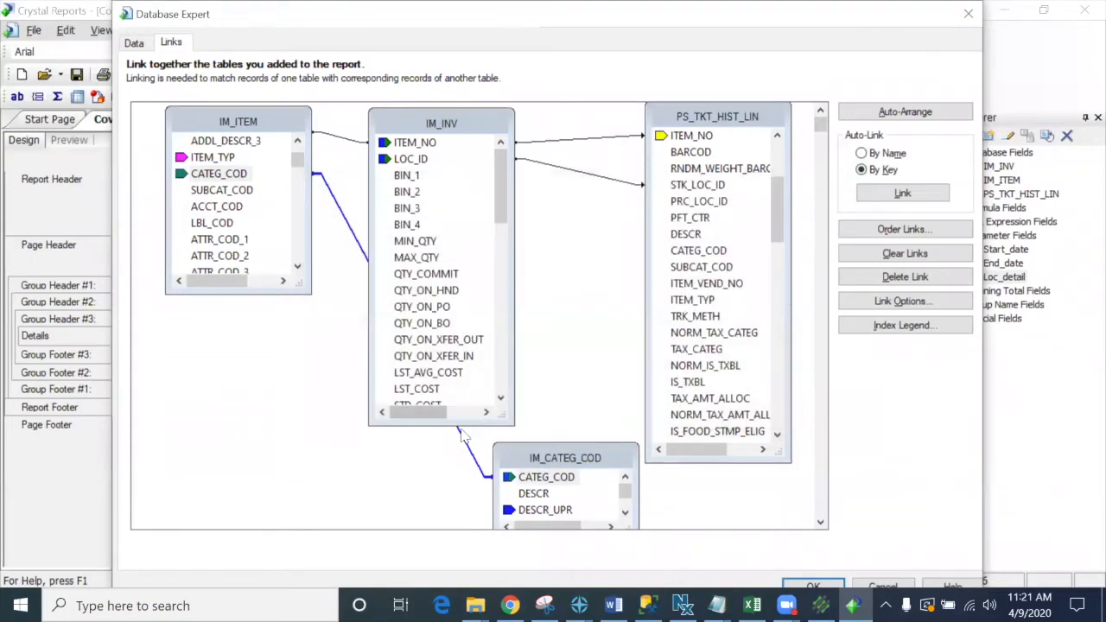
pyautogui.click(440, 473)
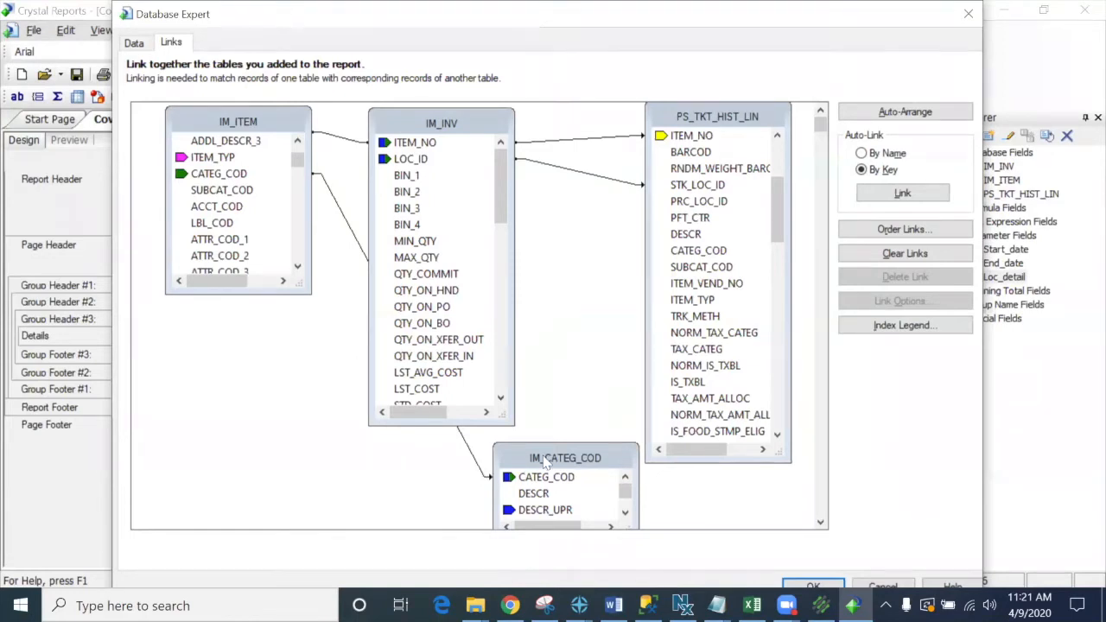
# Step: Close Database Expert, refresh the report data, and inspect IM_CATEG_COD's DESCR field
pyautogui.click(801, 585)
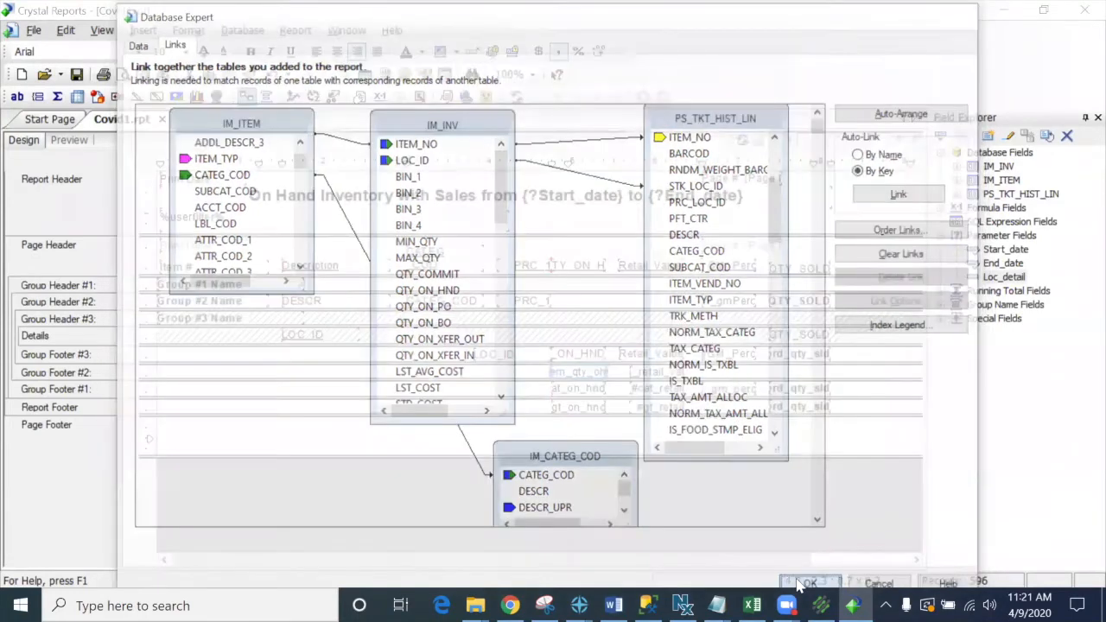
pyautogui.click(501, 371)
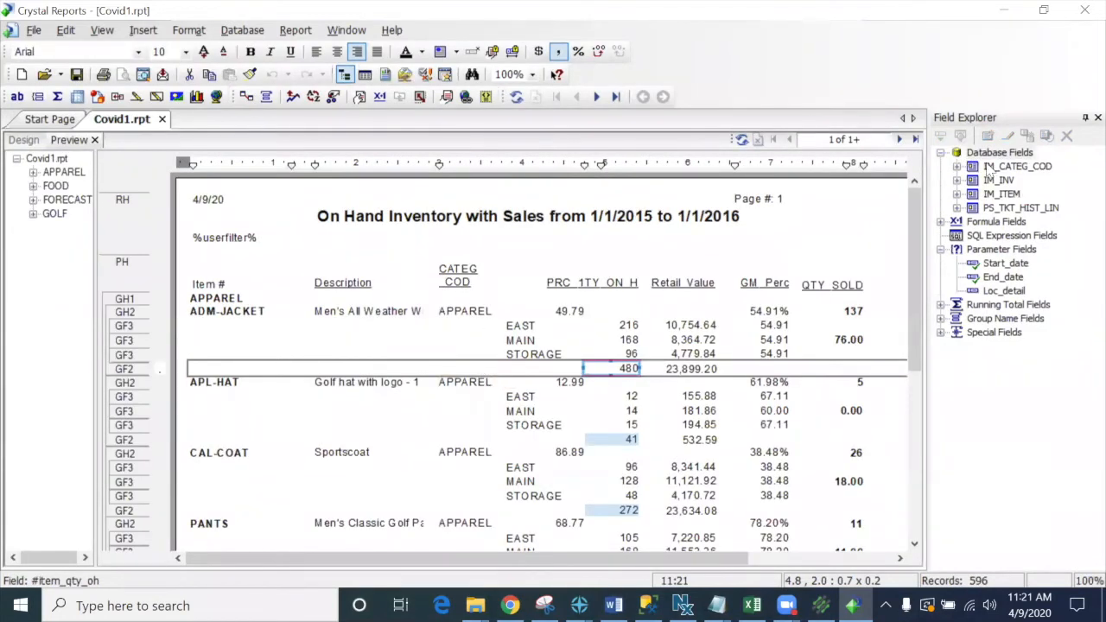
pyautogui.click(957, 165)
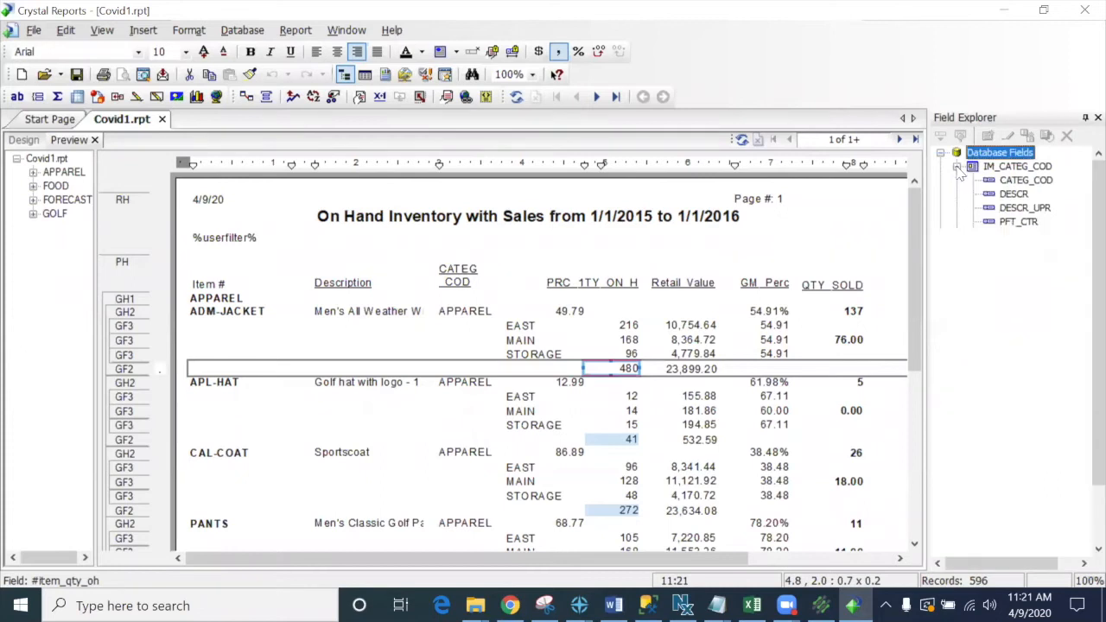
pyautogui.click(1013, 194)
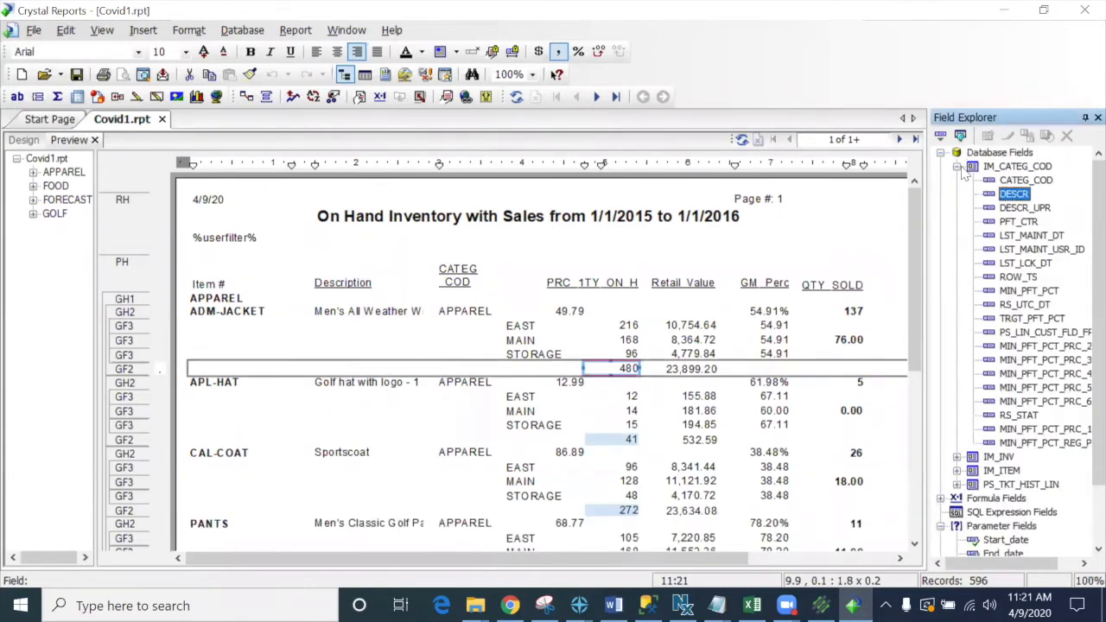
pyautogui.click(956, 166)
# Step: Collapse the database field lists, select the Loc_detail parameter, and switch to Design view
pyautogui.click(940, 153)
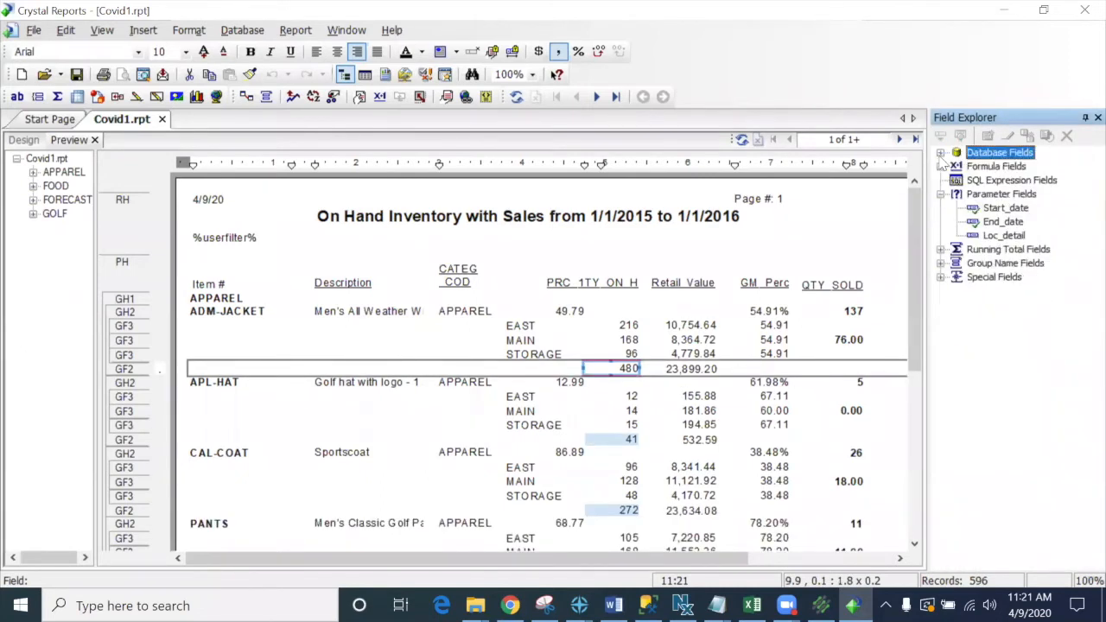
pyautogui.click(940, 153)
pyautogui.click(939, 153)
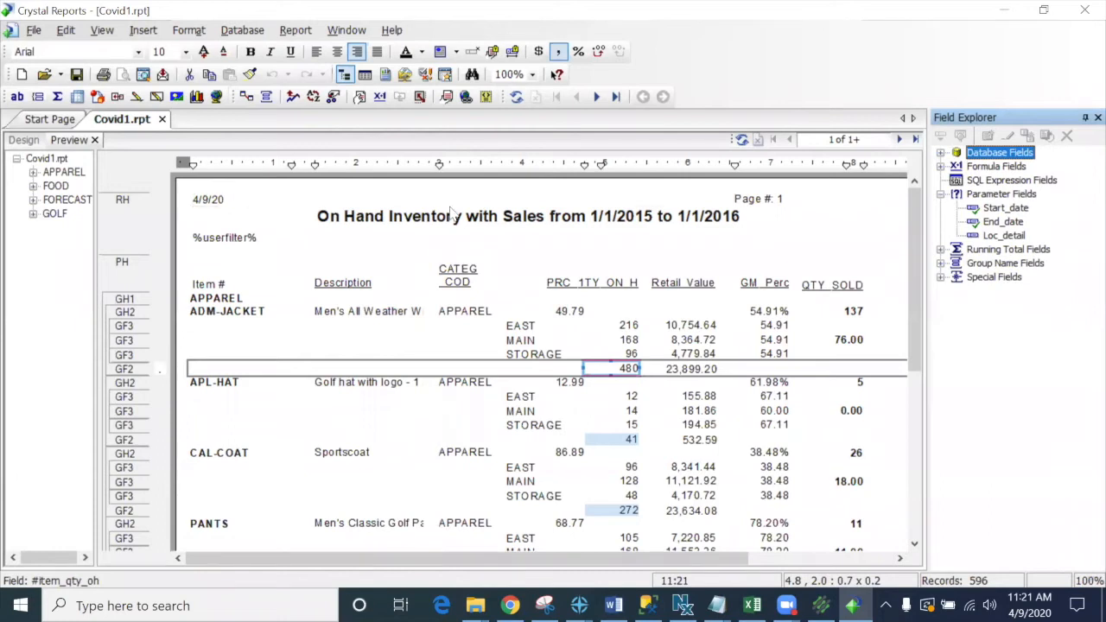
pyautogui.click(993, 235)
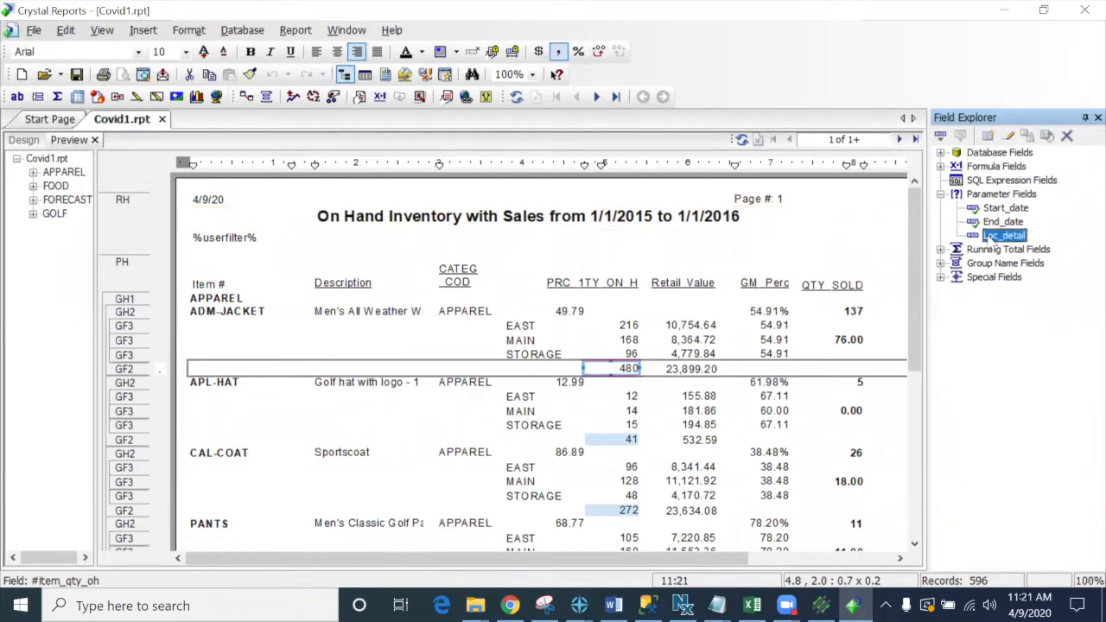
pyautogui.click(23, 141)
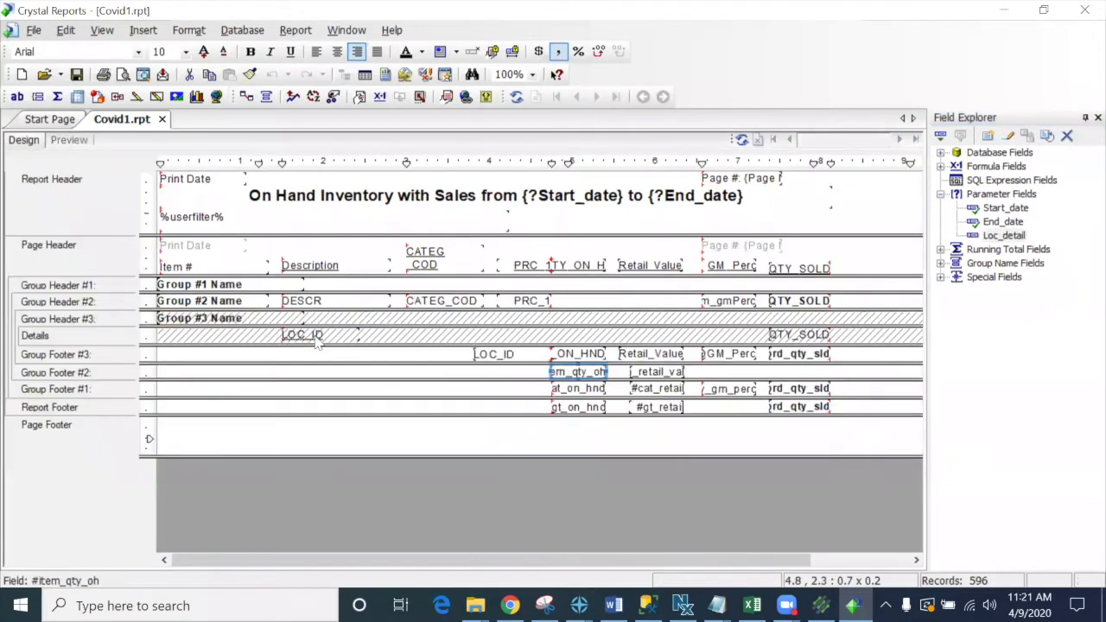
# Step: Select the Group Footer #3 (IM_INV.LOC_ID) section and open Section Expert
pyautogui.click(87, 375)
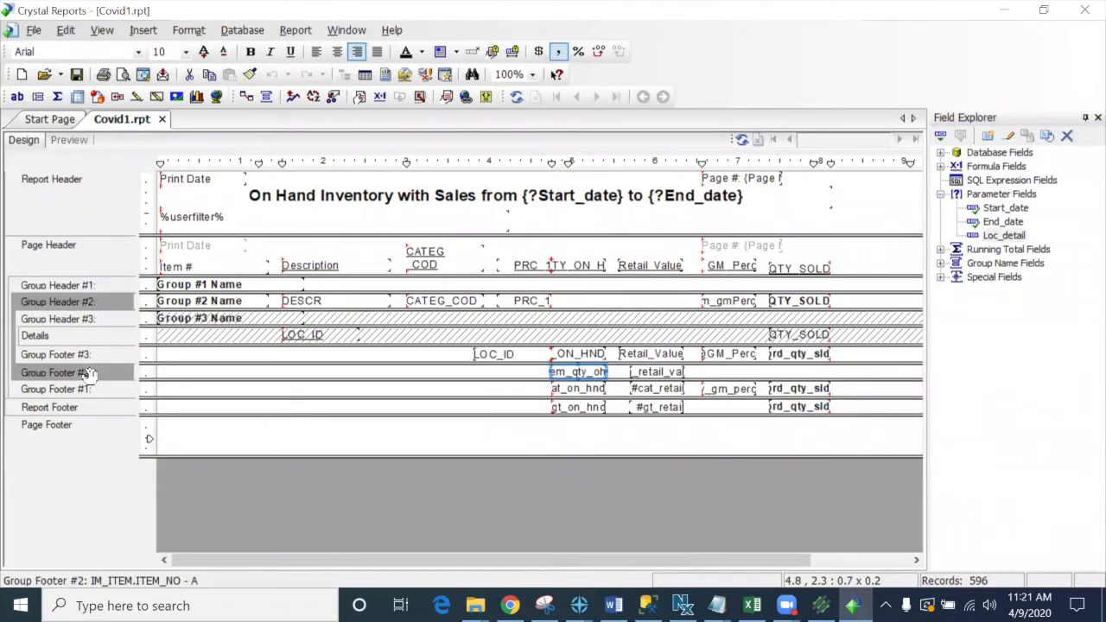
pyautogui.click(87, 358)
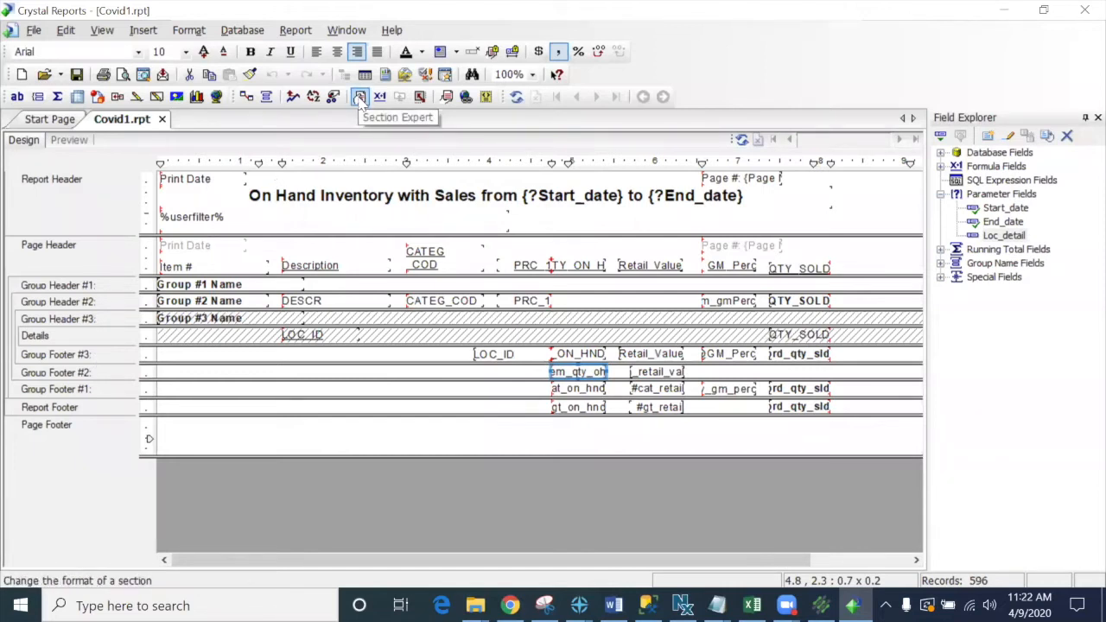
pyautogui.rightClick(99, 355)
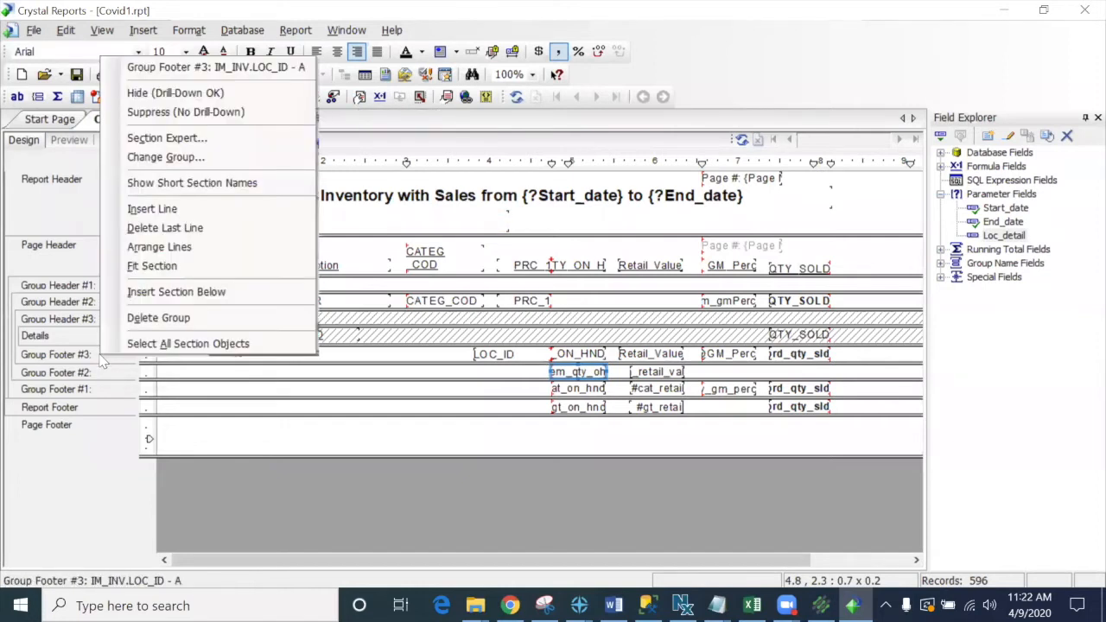
pyautogui.click(170, 138)
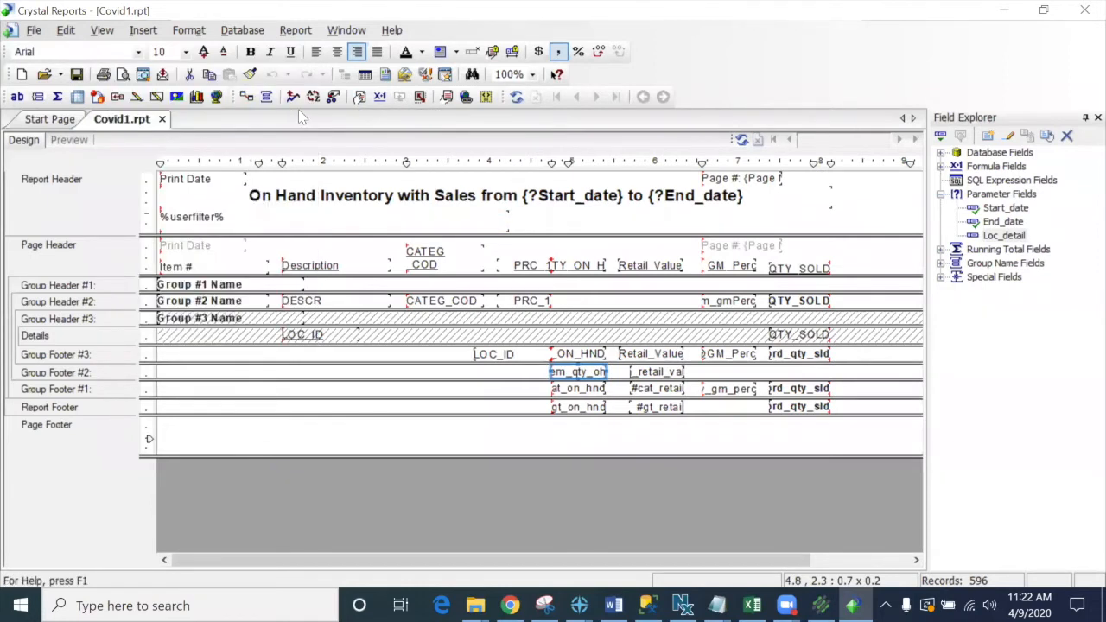
pyautogui.click(360, 95)
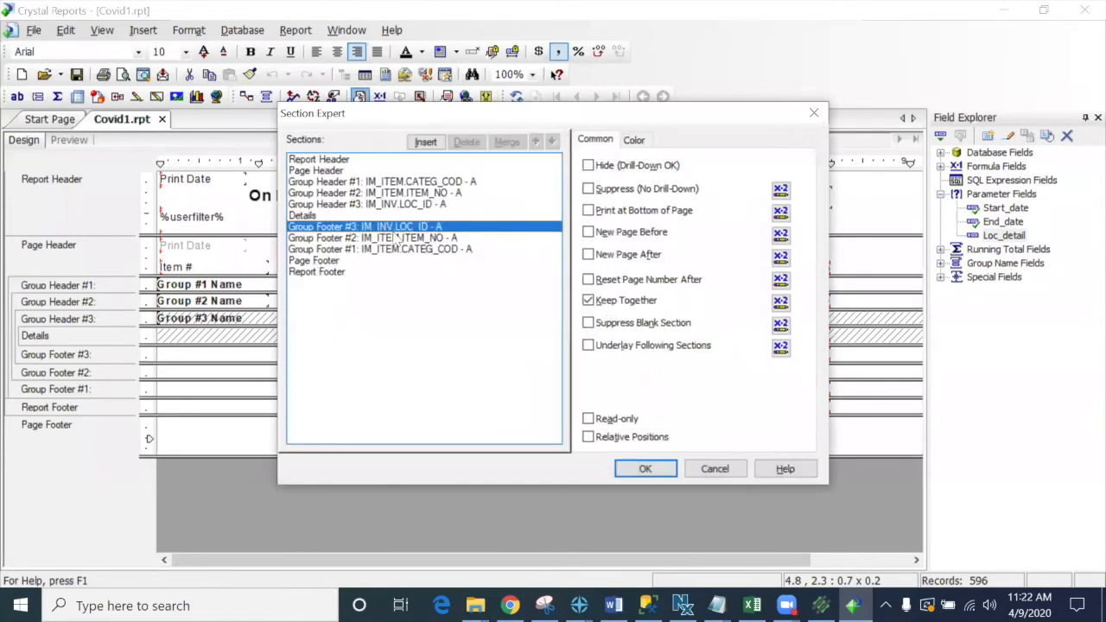
# Step: Turn on Suppress (No Drill-Down) for Group Footer #3
pyautogui.click(588, 189)
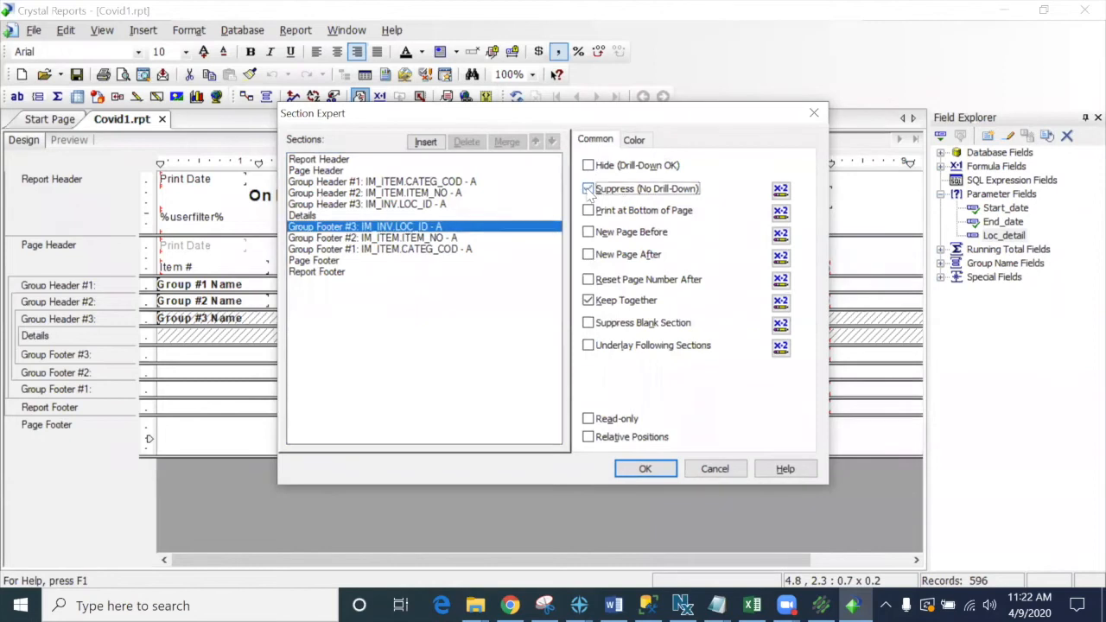
pyautogui.click(589, 190)
pyautogui.click(781, 191)
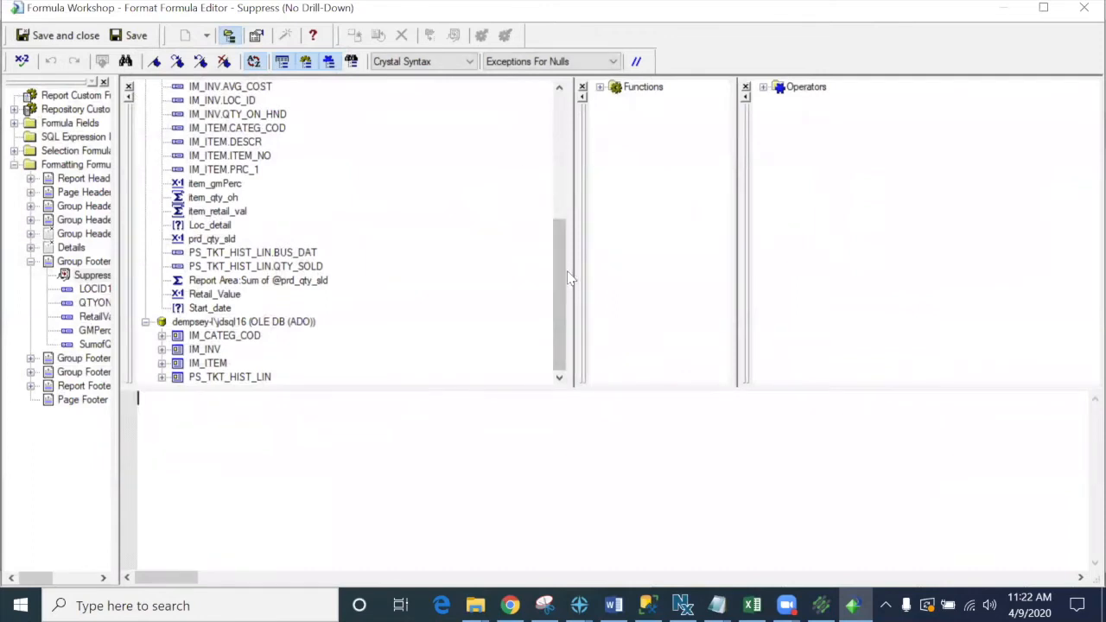
# Step: Enter the suppress formula {?Loc_detail}=false, save it, and apply the section settings
pyautogui.moveTo(566, 280); pyautogui.dragTo(568, 172)
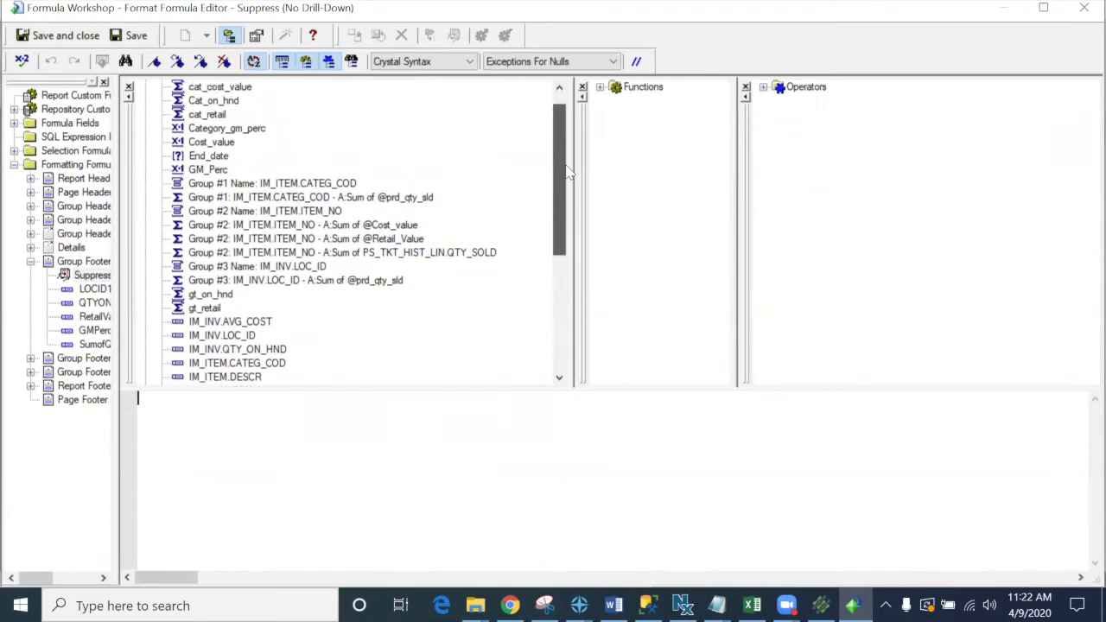
pyautogui.moveTo(567, 172); pyautogui.dragTo(553, 221)
pyautogui.click(236, 350)
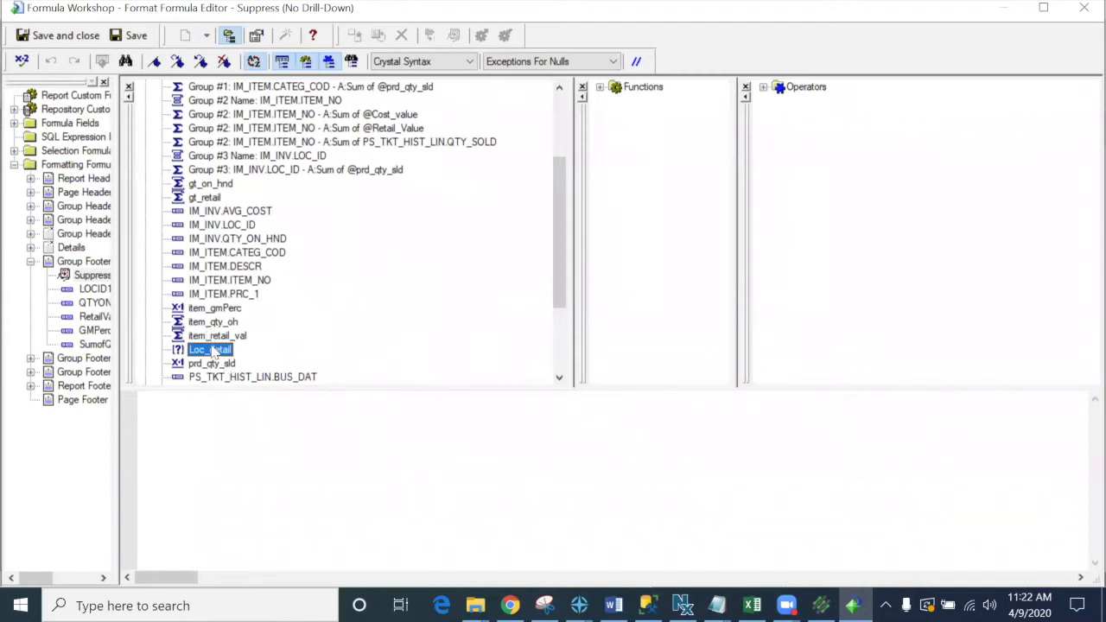
pyautogui.doubleClick(211, 350)
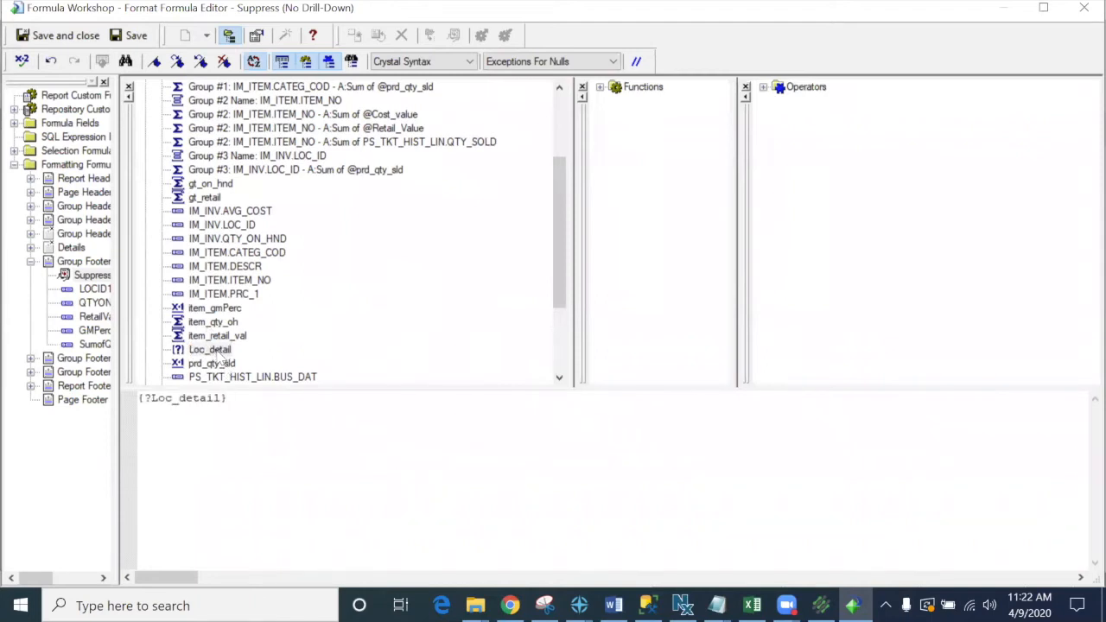
pyautogui.write('=false')
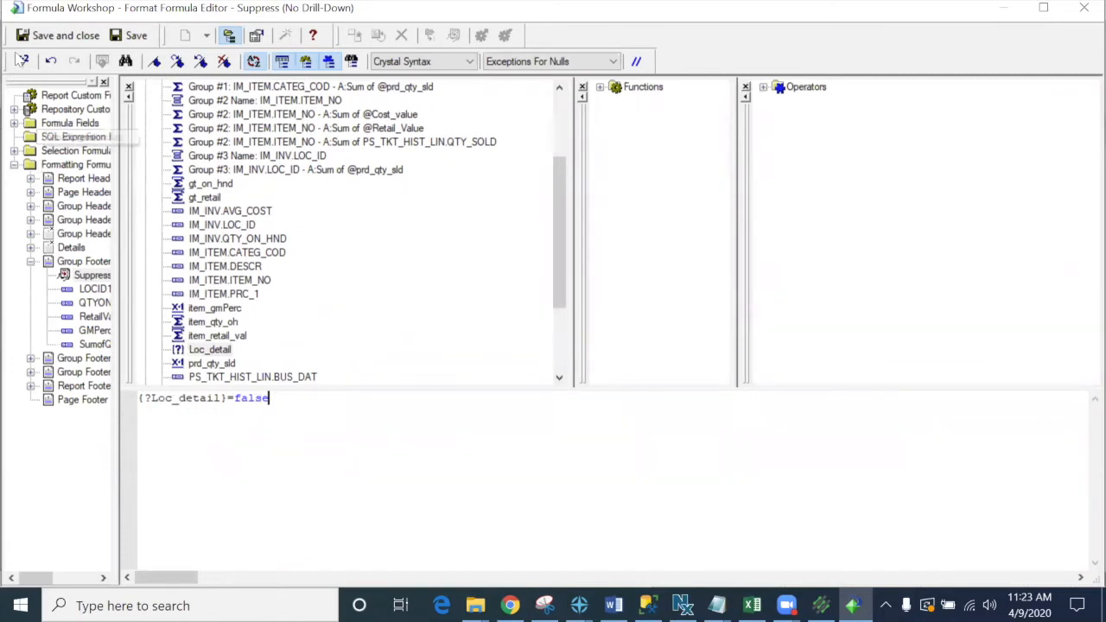
pyautogui.click(44, 38)
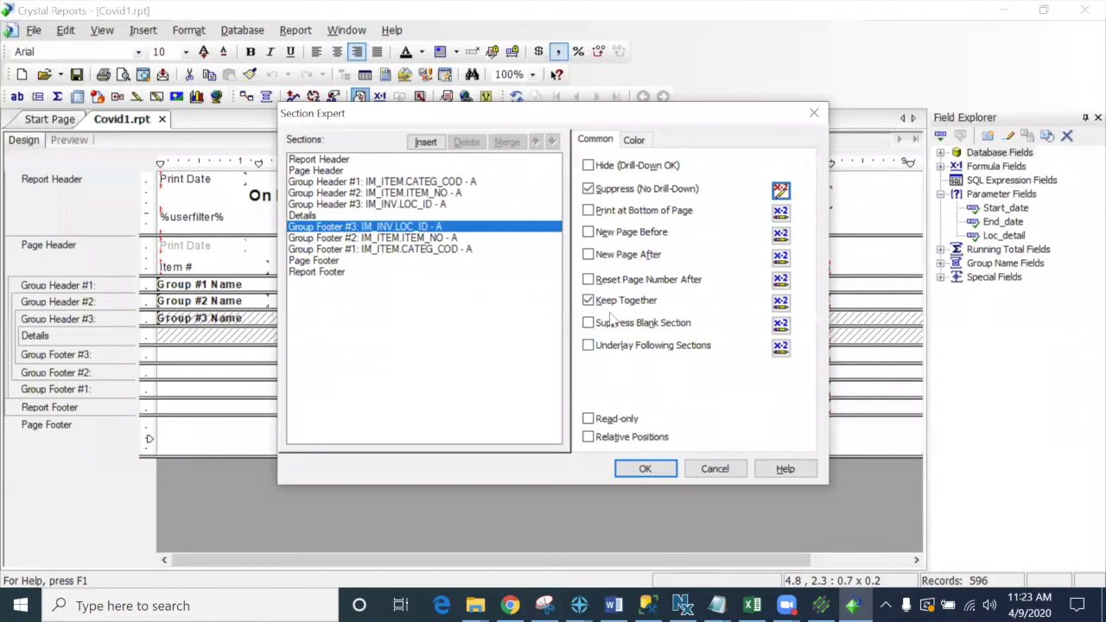
pyautogui.click(643, 469)
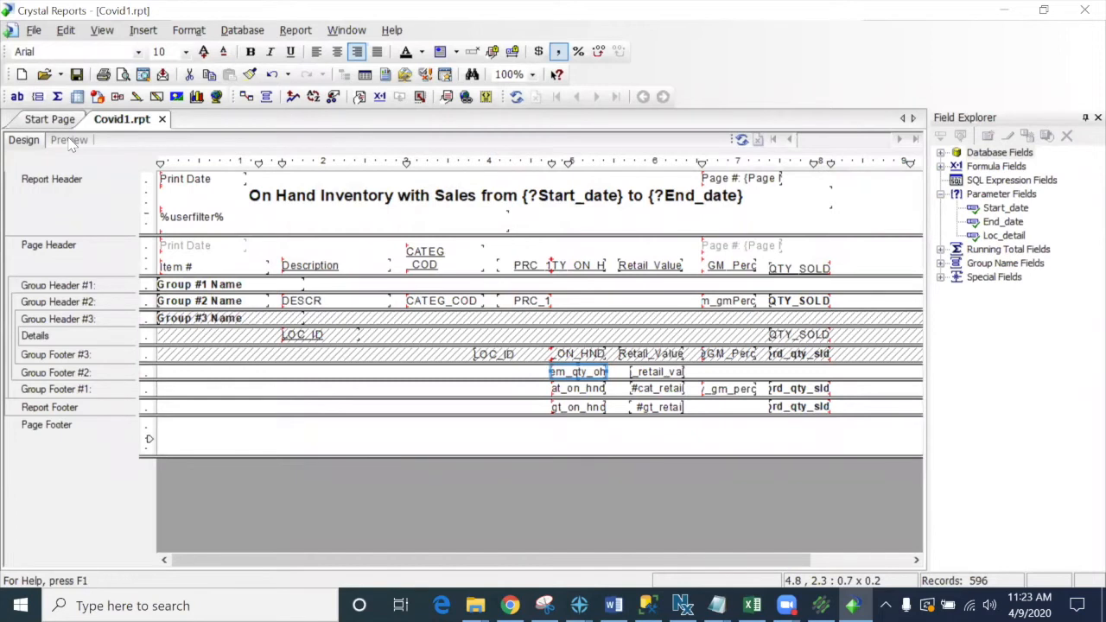
# Step: Preview the report with Loc_detail set to False
pyautogui.click(69, 139)
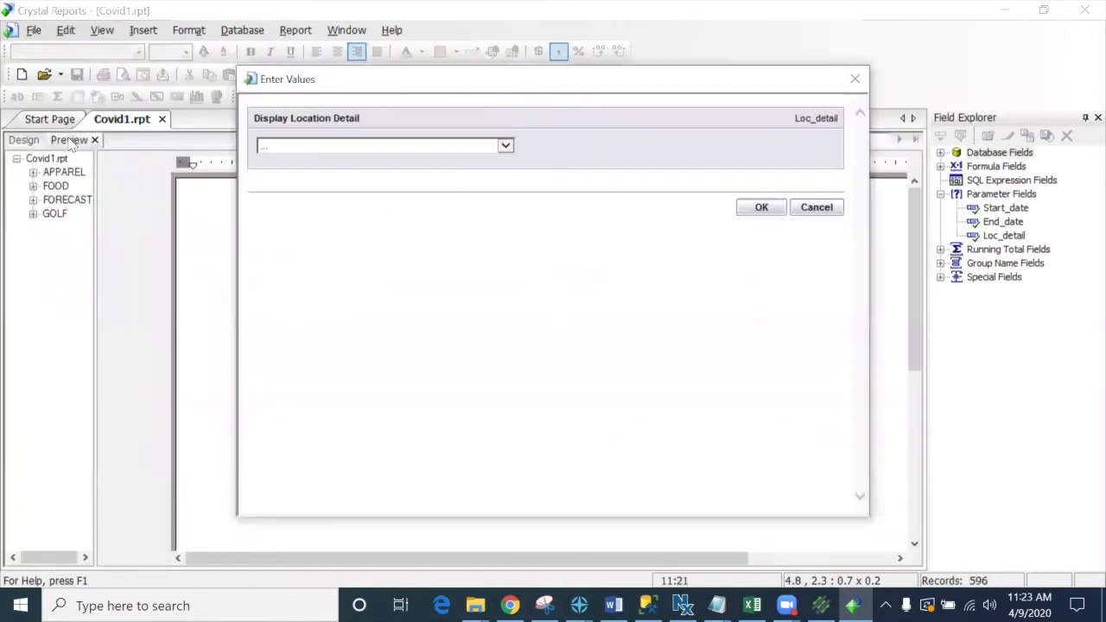
pyautogui.click(507, 149)
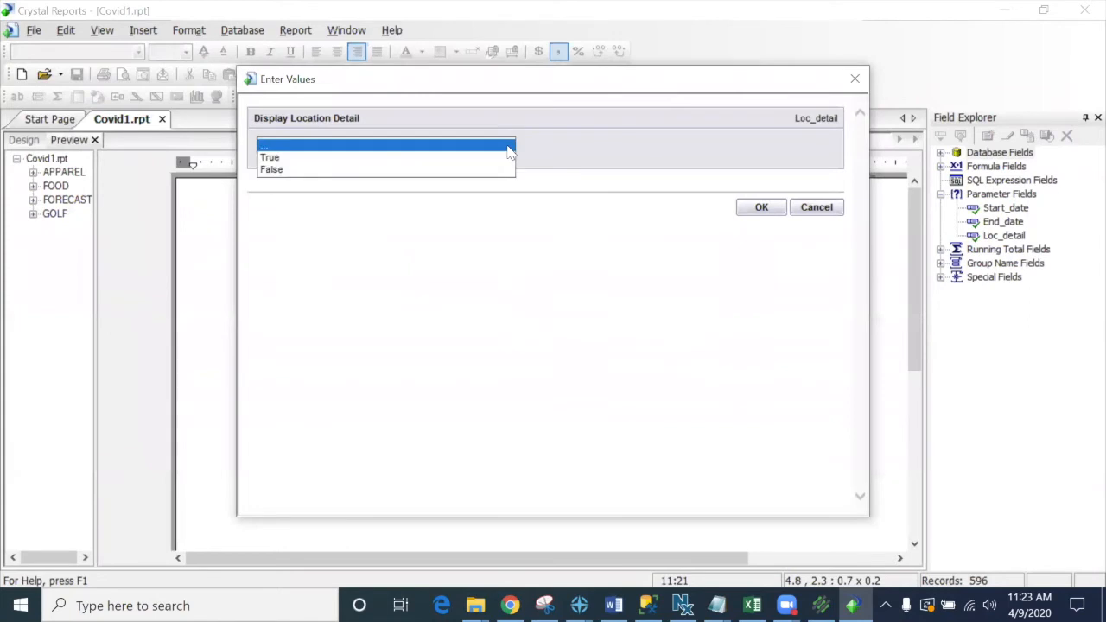
pyautogui.click(300, 170)
pyautogui.click(754, 213)
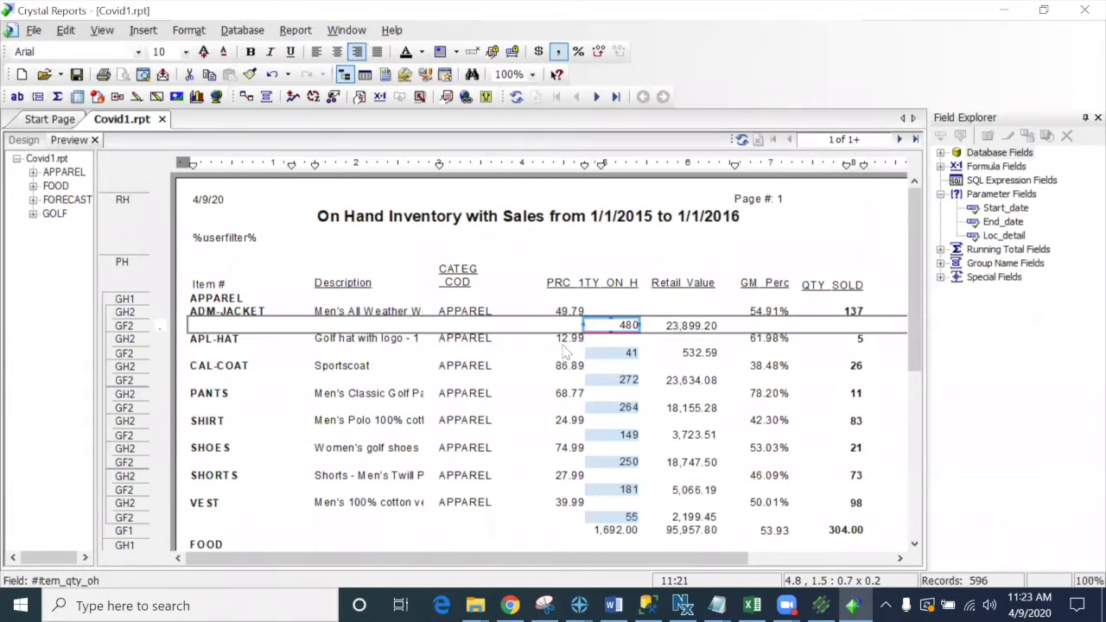
# Step: Refresh with new parameter values, setting Display Location Detail to True
pyautogui.click(516, 98)
pyautogui.click(449, 270)
pyautogui.click(501, 368)
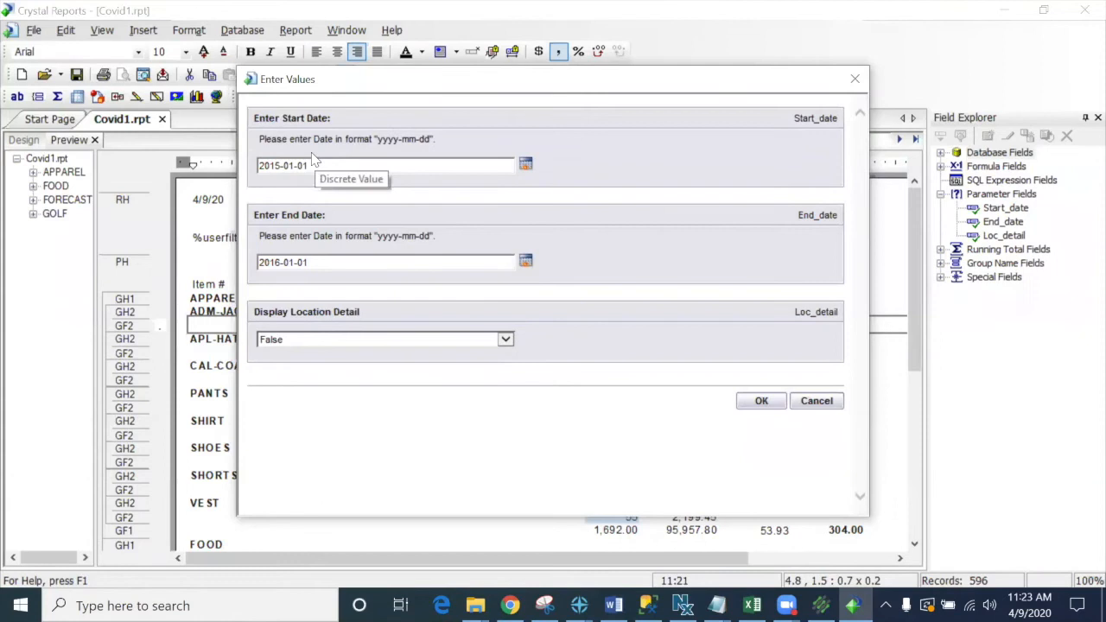
pyautogui.click(506, 339)
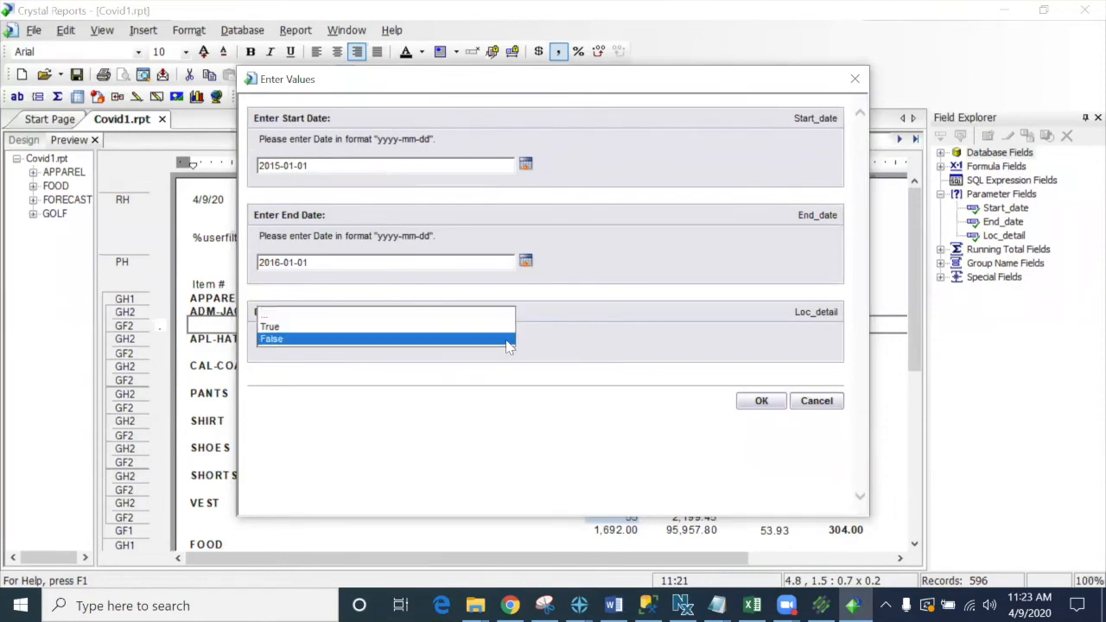
pyautogui.click(296, 328)
pyautogui.click(757, 401)
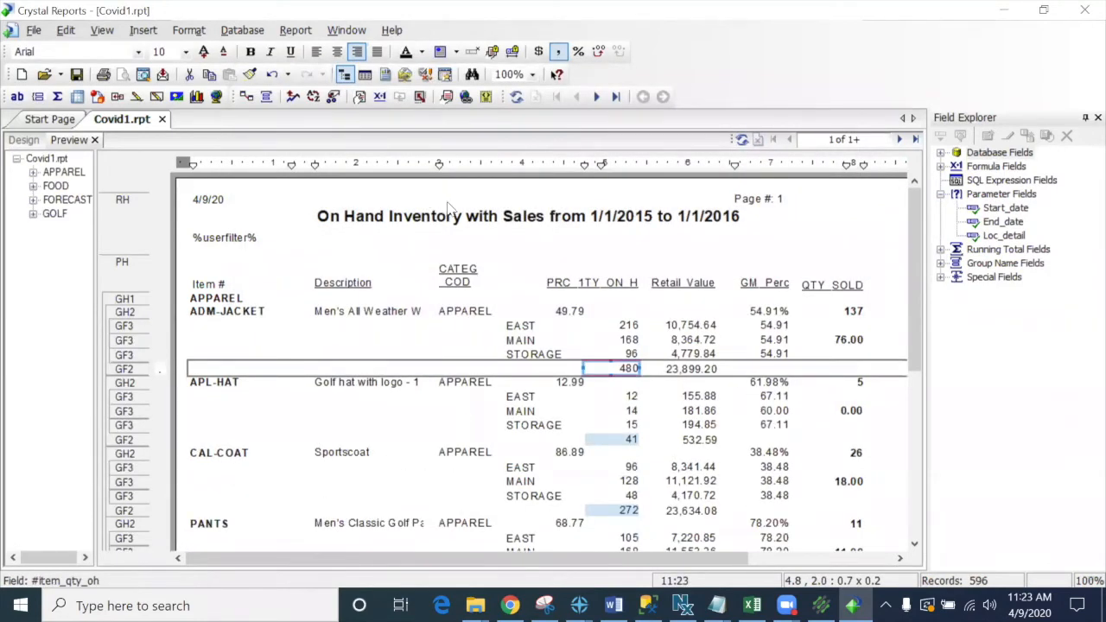
# Step: Delete Group Footer #3's suppress formula and set it to Hide (Drill-Down OK)
pyautogui.click(358, 98)
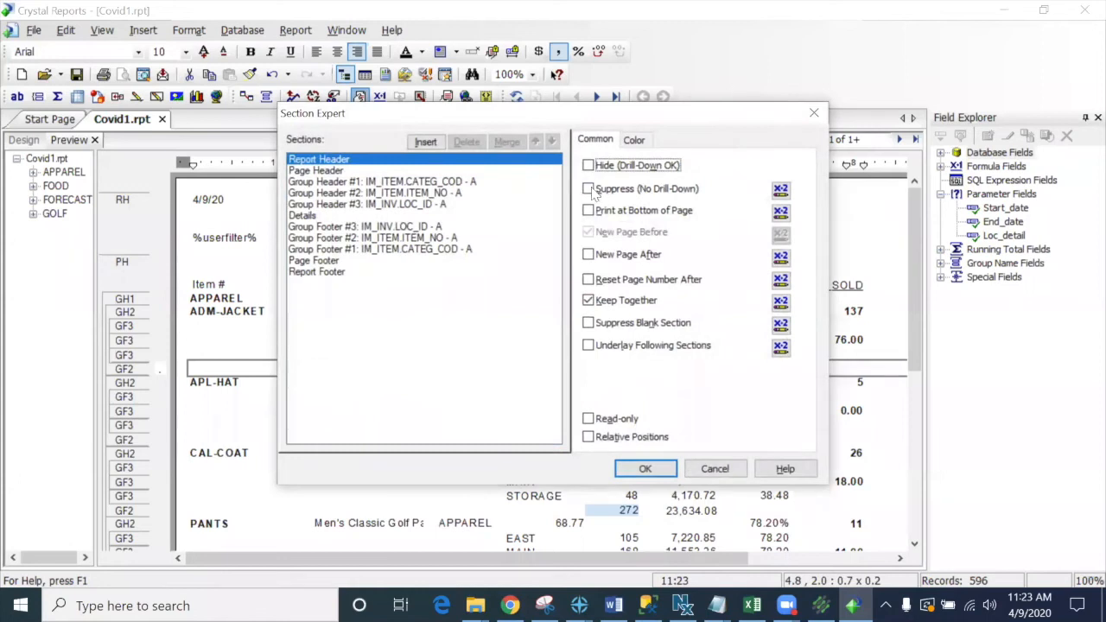
pyautogui.click(338, 228)
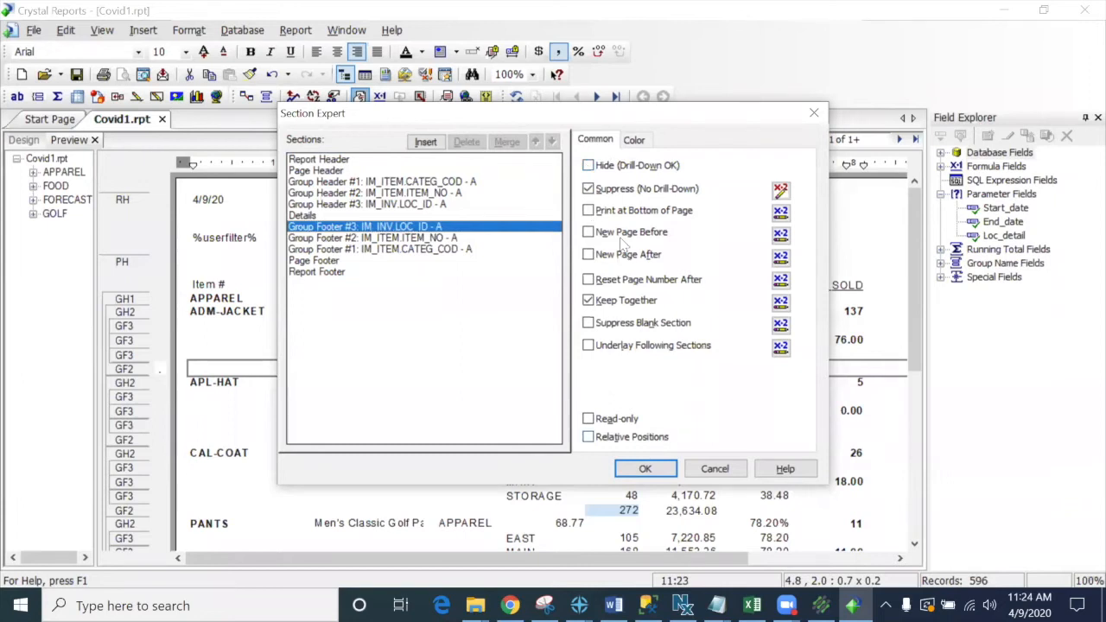
pyautogui.click(779, 192)
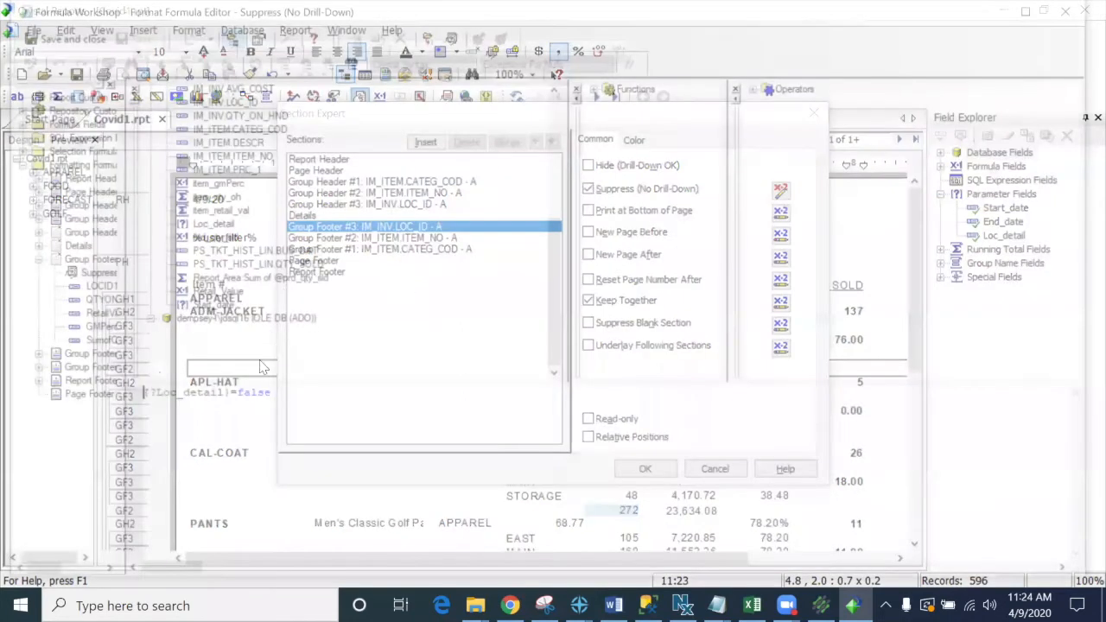
pyautogui.moveTo(286, 398); pyautogui.dragTo(76, 395)
pyautogui.press('Delete')
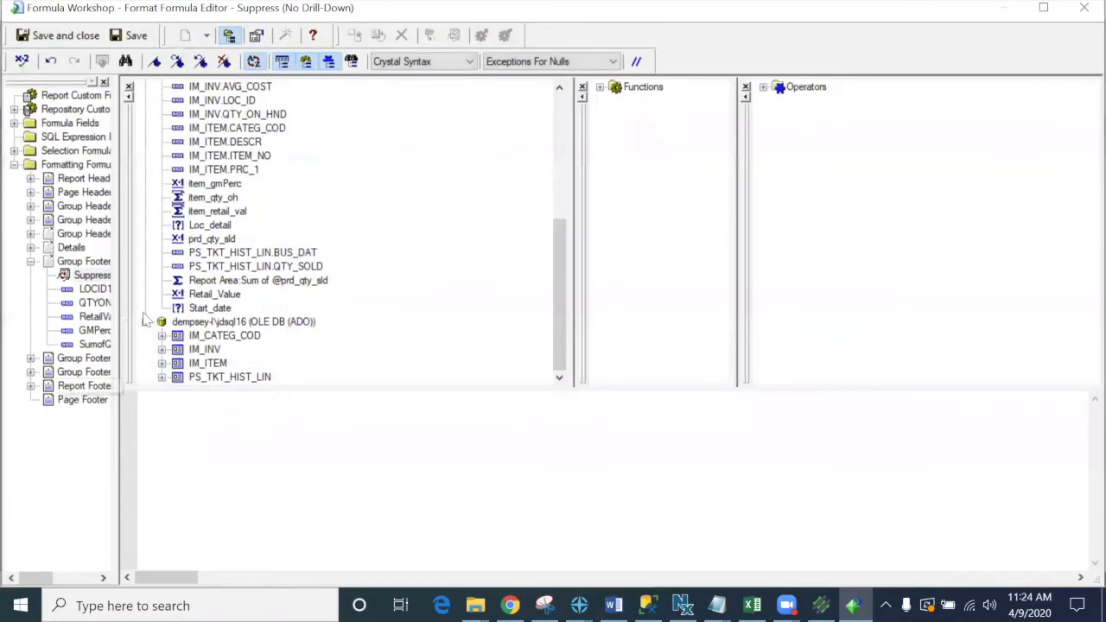
pyautogui.click(49, 35)
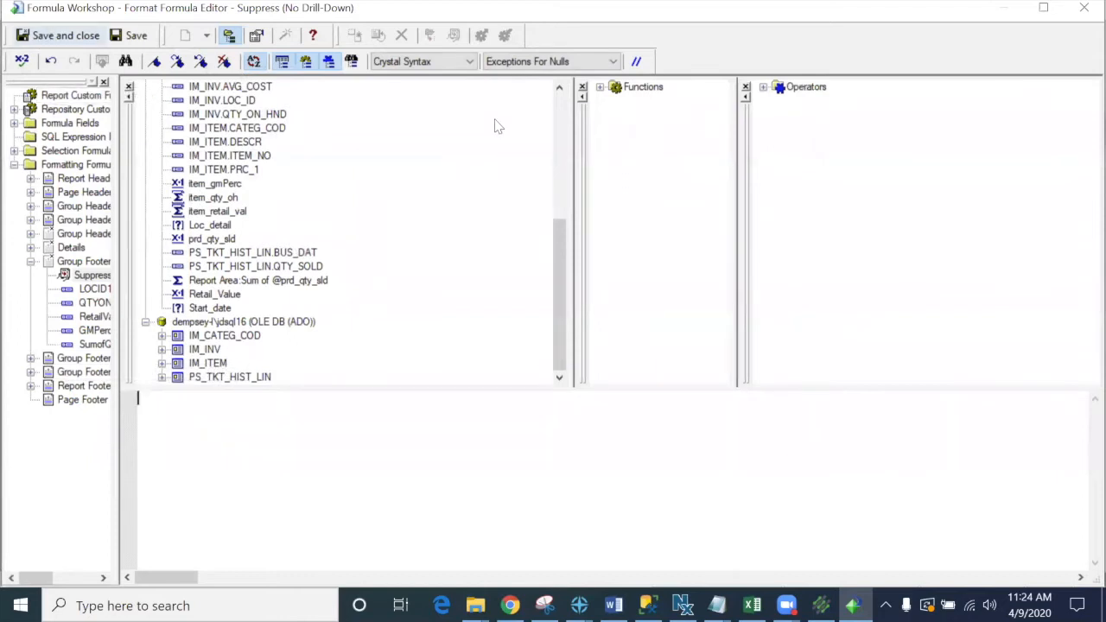
pyautogui.click(588, 166)
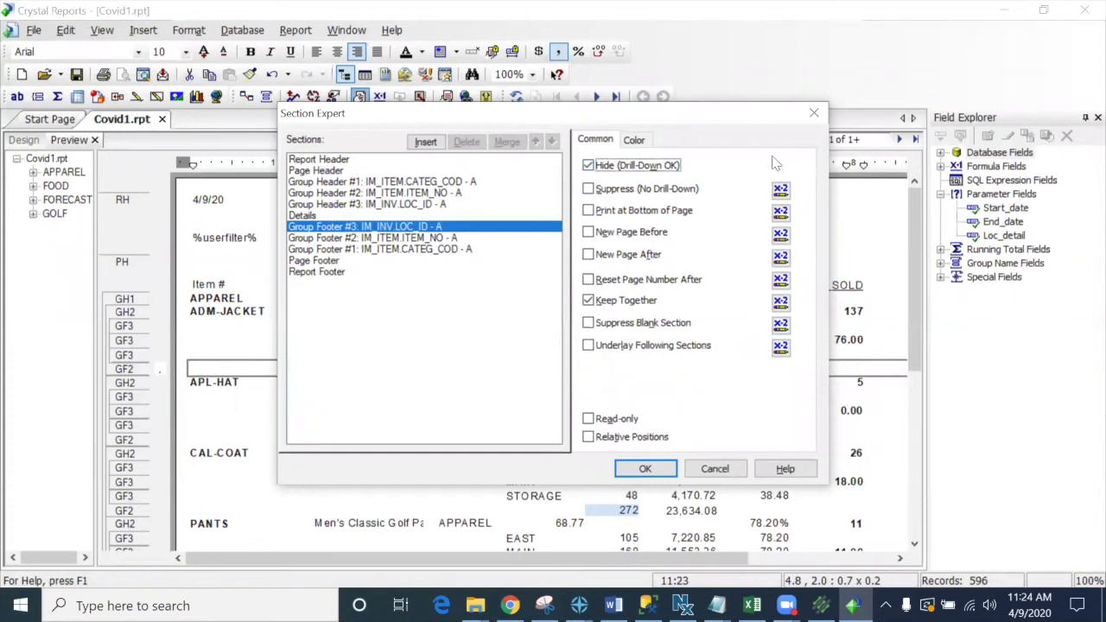
pyautogui.click(639, 470)
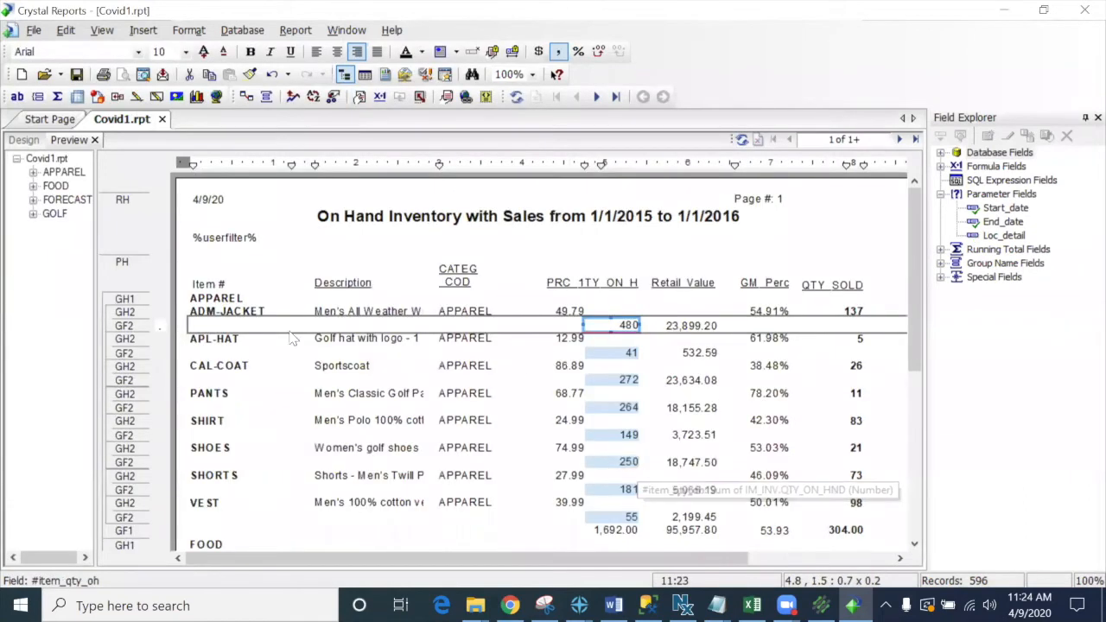
# Step: Drill down on ADM-JACKET to check its EAST, MAIN and STORAGE rows, then close the drill-down tab
pyautogui.doubleClick(490, 315)
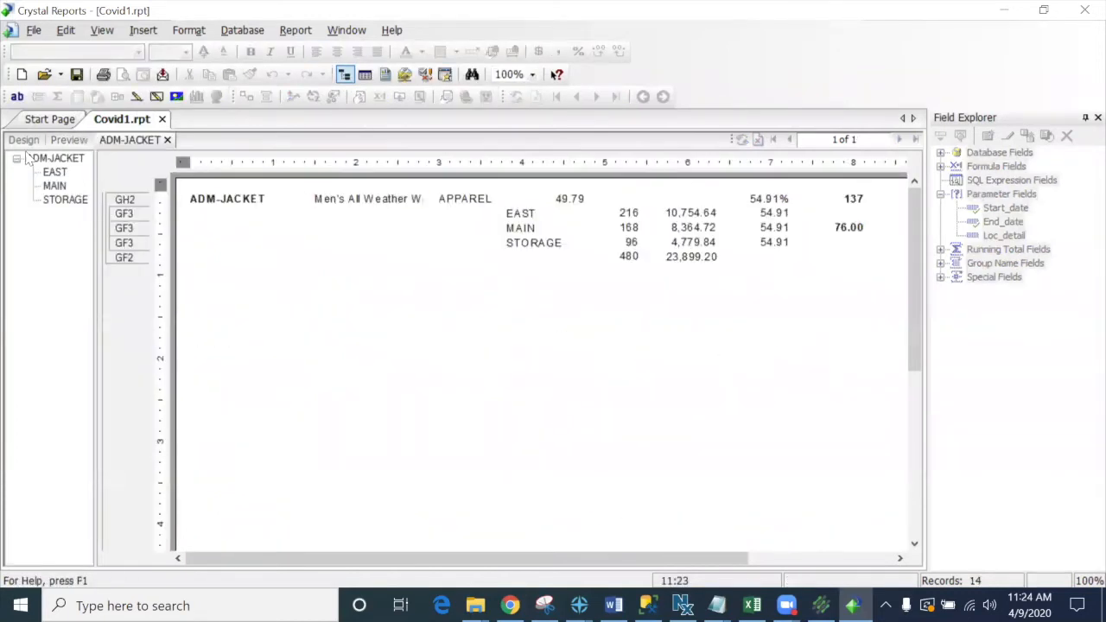
pyautogui.click(67, 141)
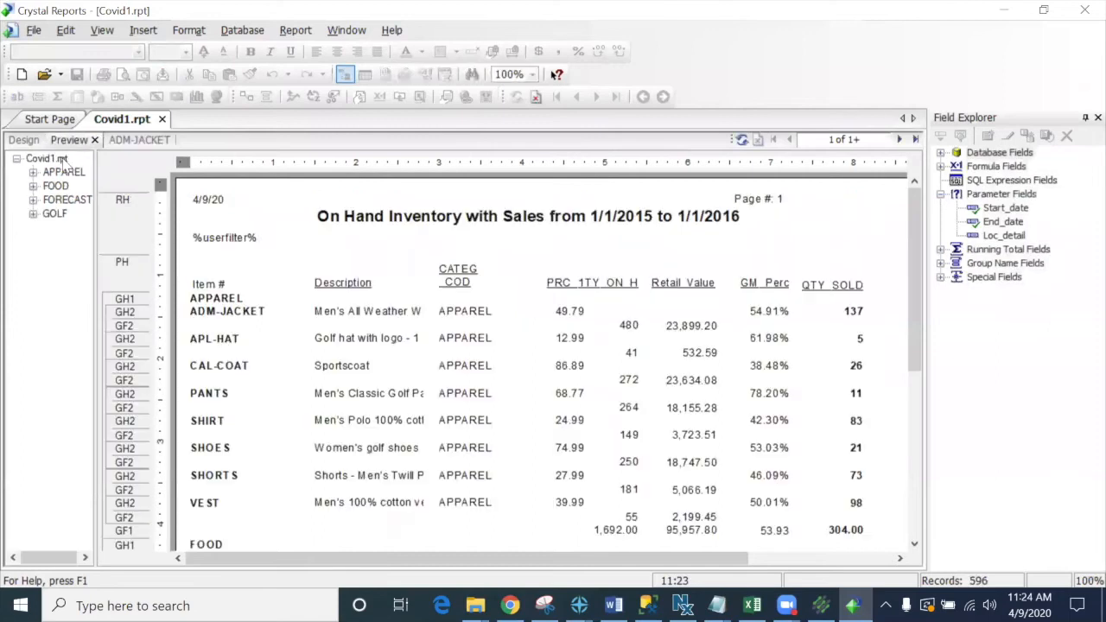
pyautogui.doubleClick(425, 325)
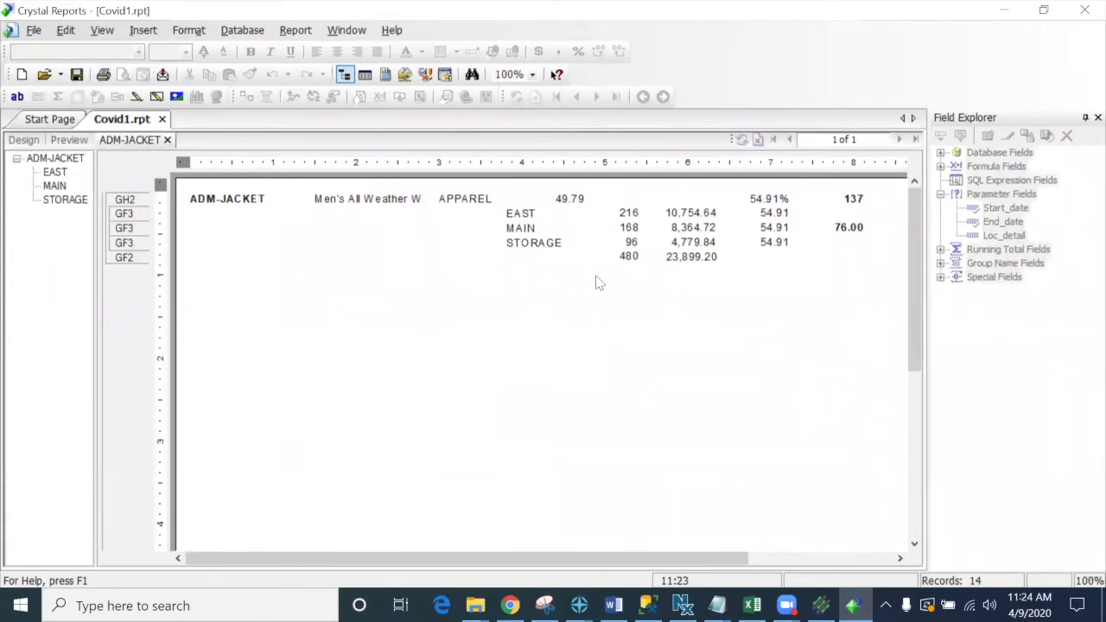
pyautogui.click(66, 141)
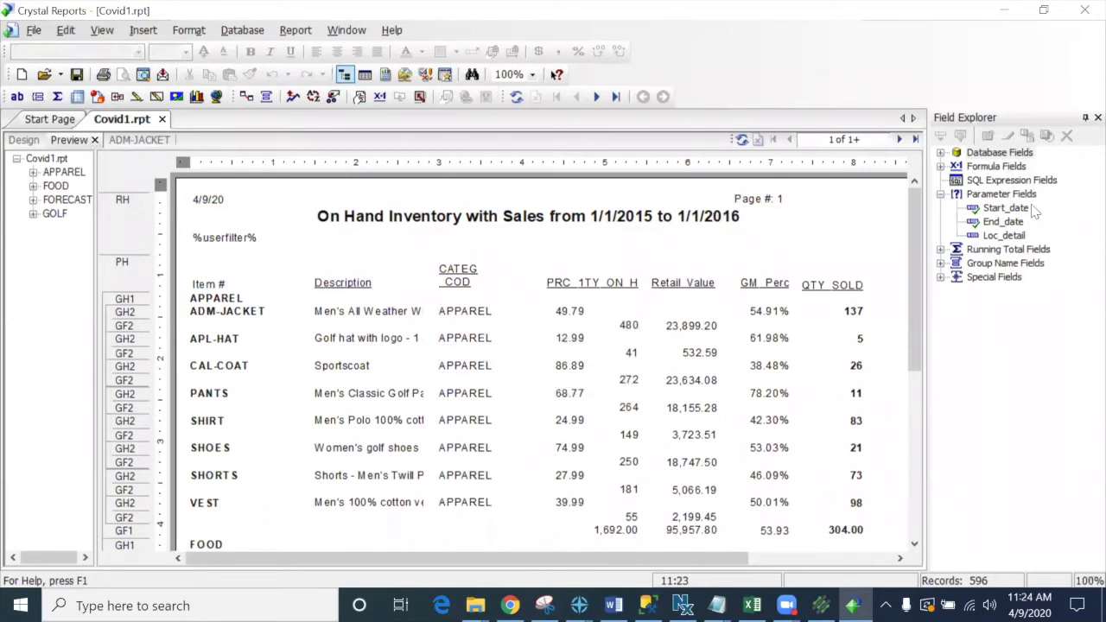
pyautogui.click(148, 141)
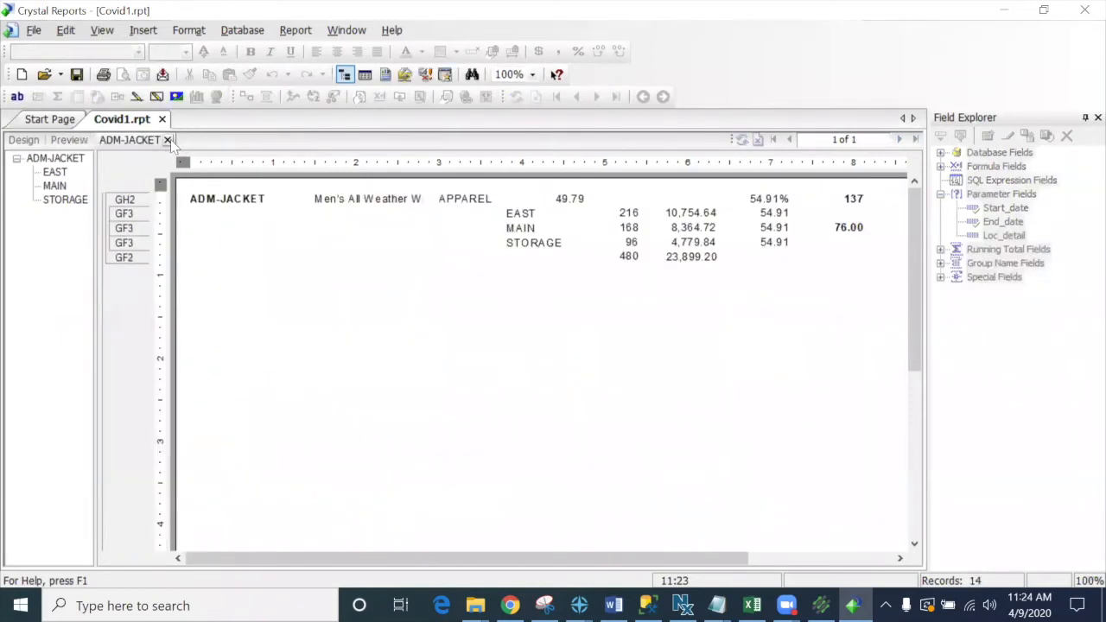
pyautogui.click(169, 142)
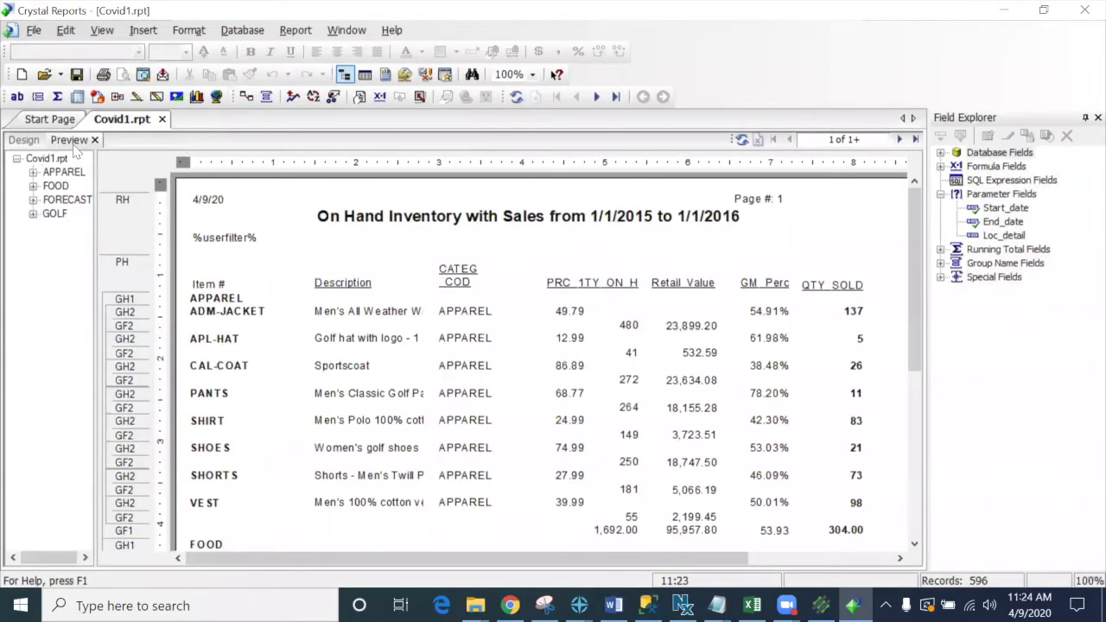
pyautogui.click(359, 97)
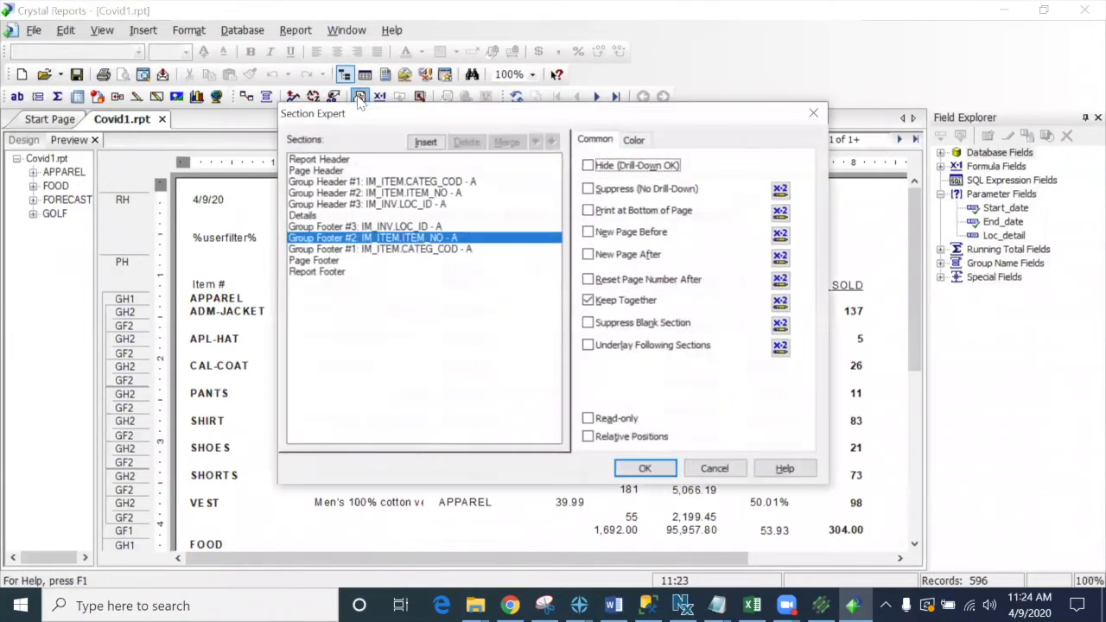
# Step: Switch Group Footer #3 from Hide back to Suppress with the formula {?Loc_detail}=false
pyautogui.click(339, 227)
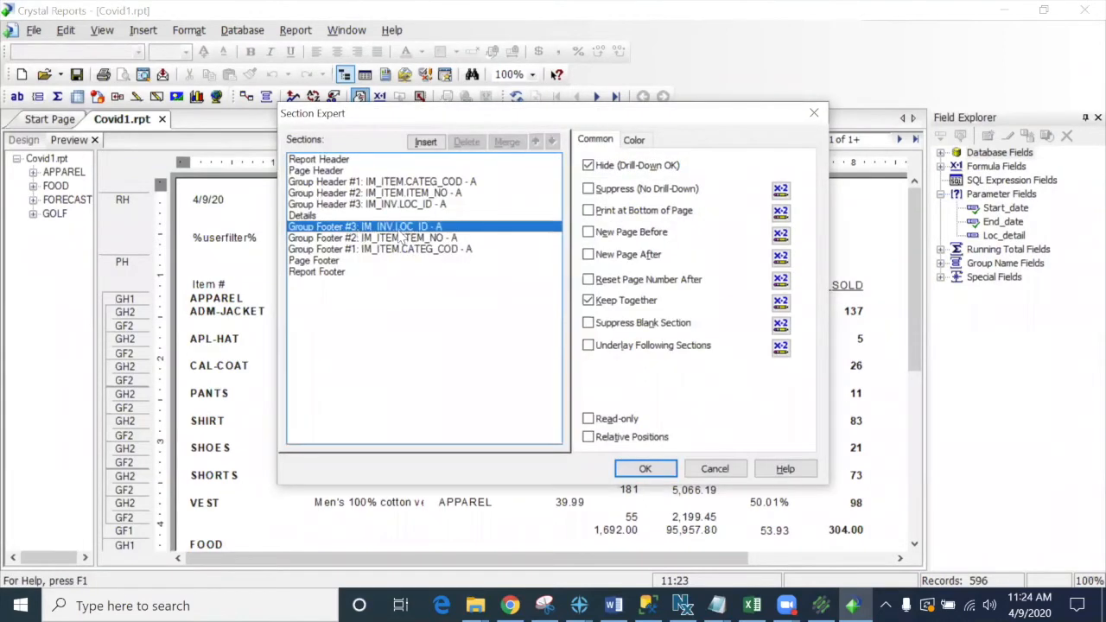
pyautogui.click(588, 165)
pyautogui.click(588, 188)
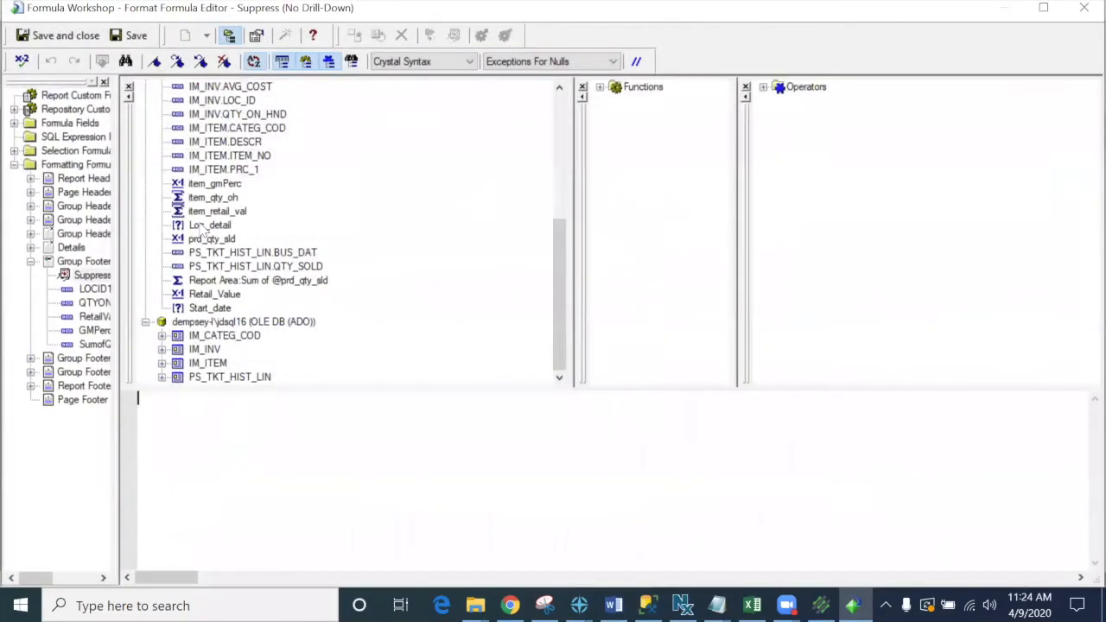
pyautogui.doubleClick(208, 225)
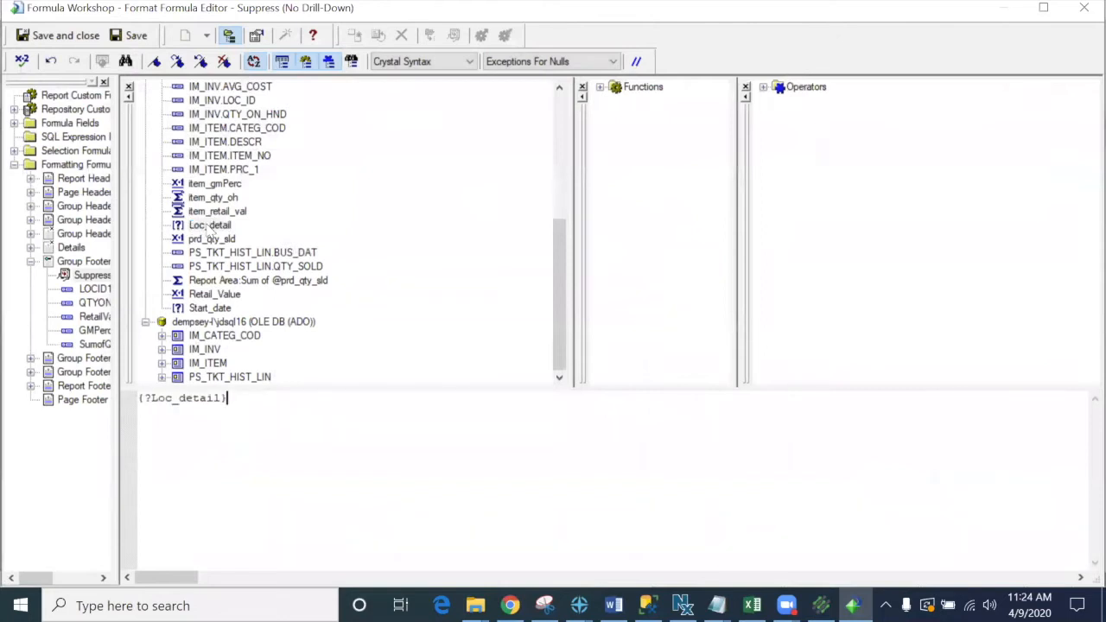
pyautogui.write('=false')
pyautogui.click(69, 38)
pyautogui.click(632, 475)
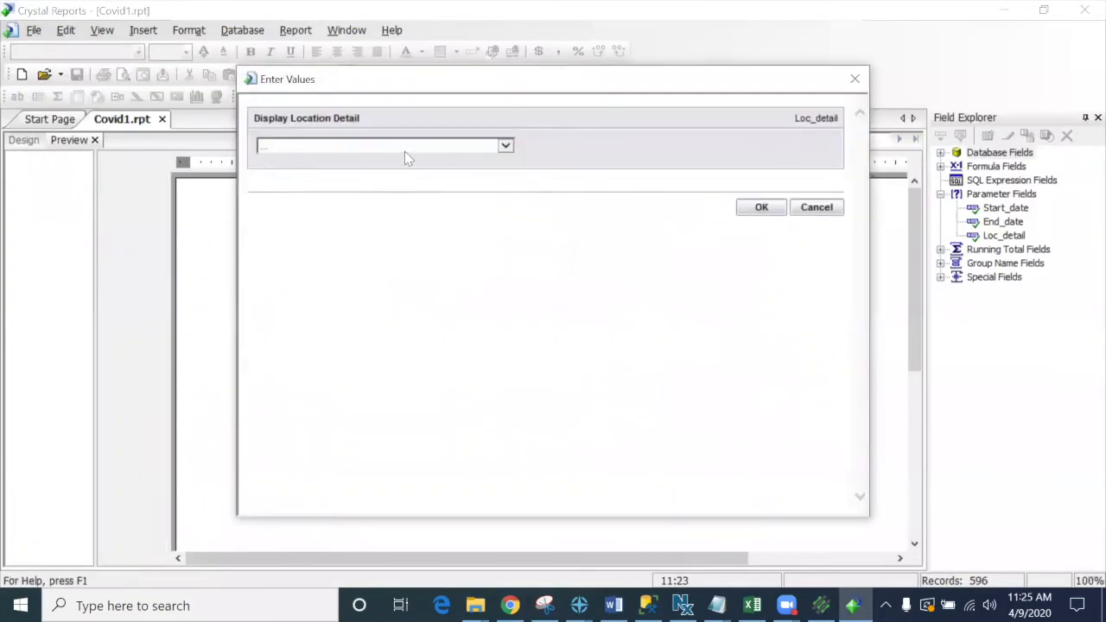
# Step: Preview with Loc_detail set to True, then return to the Design layout
pyautogui.click(405, 147)
pyautogui.click(345, 157)
pyautogui.click(743, 207)
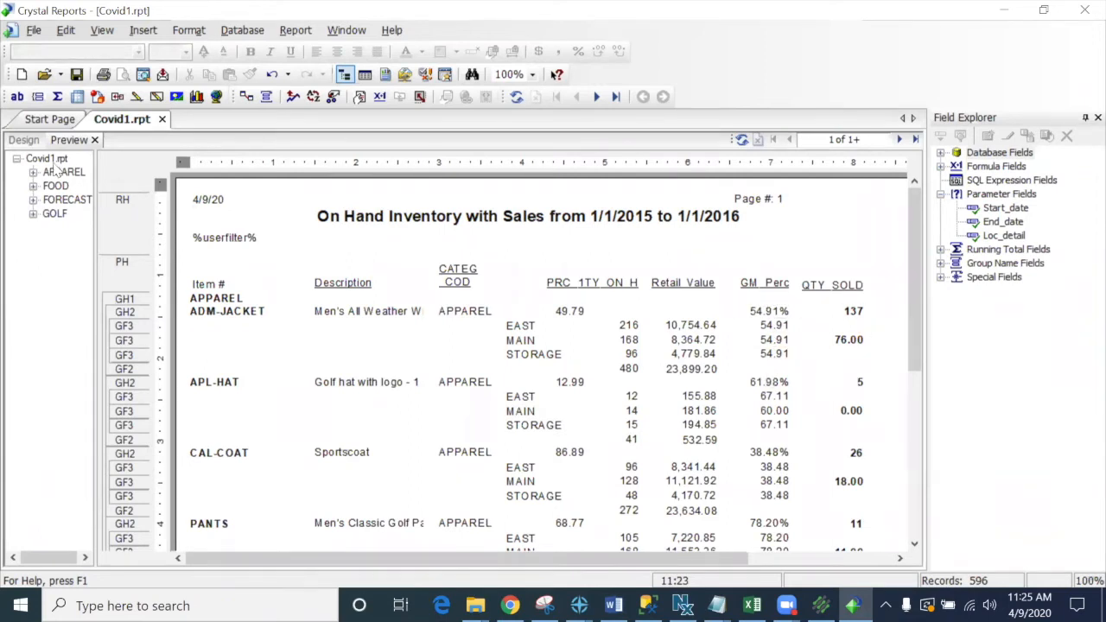
pyautogui.click(25, 140)
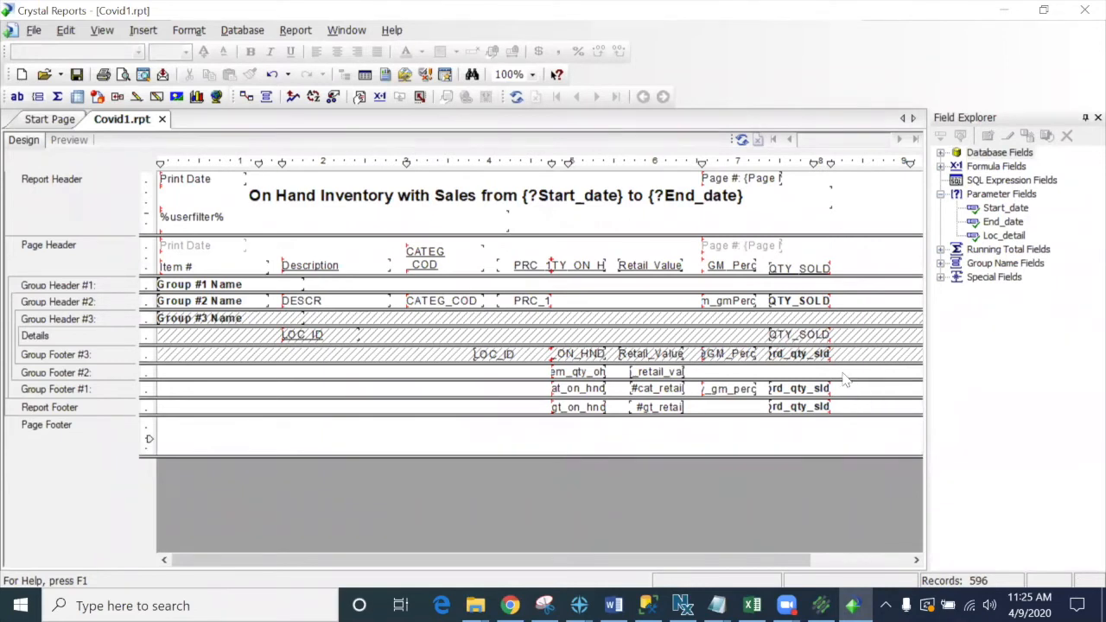
pyautogui.click(57, 97)
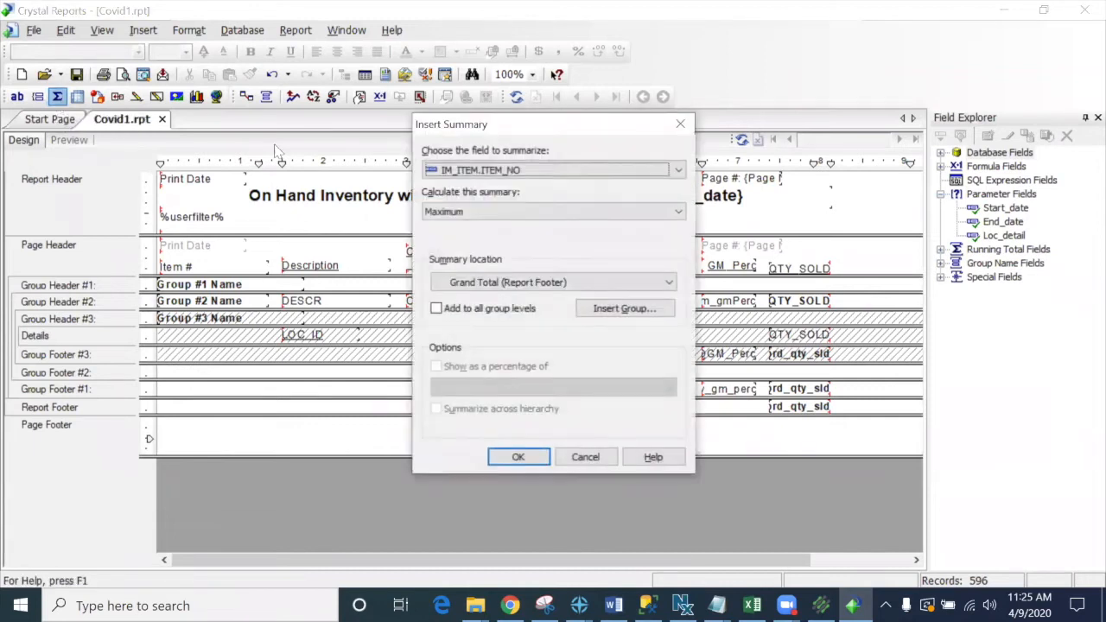
pyautogui.click(549, 170)
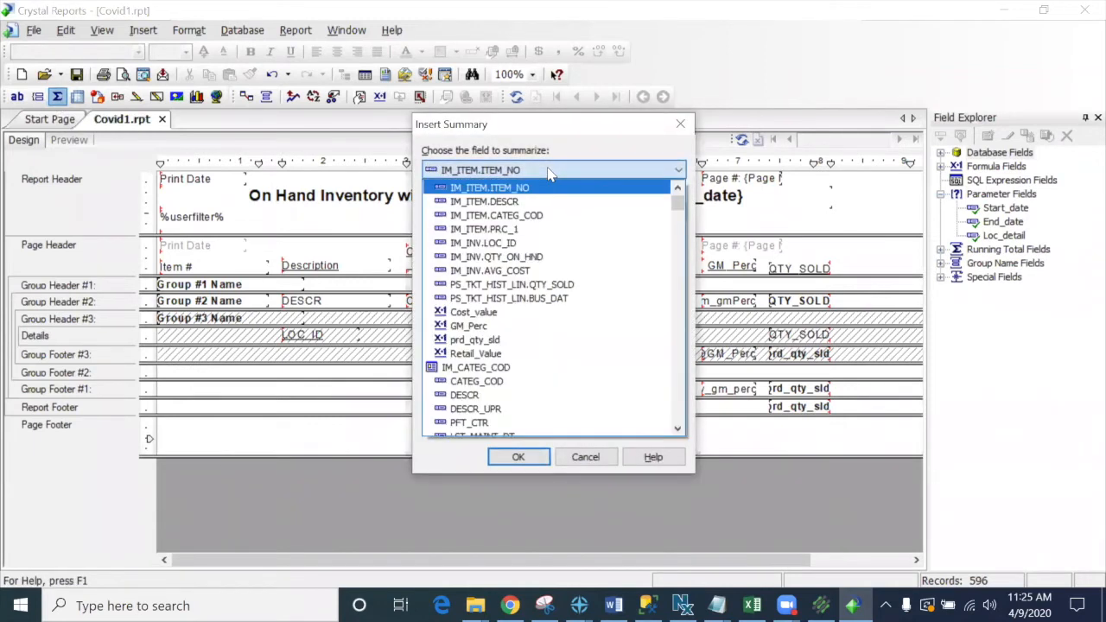
pyautogui.click(498, 340)
pyautogui.click(466, 213)
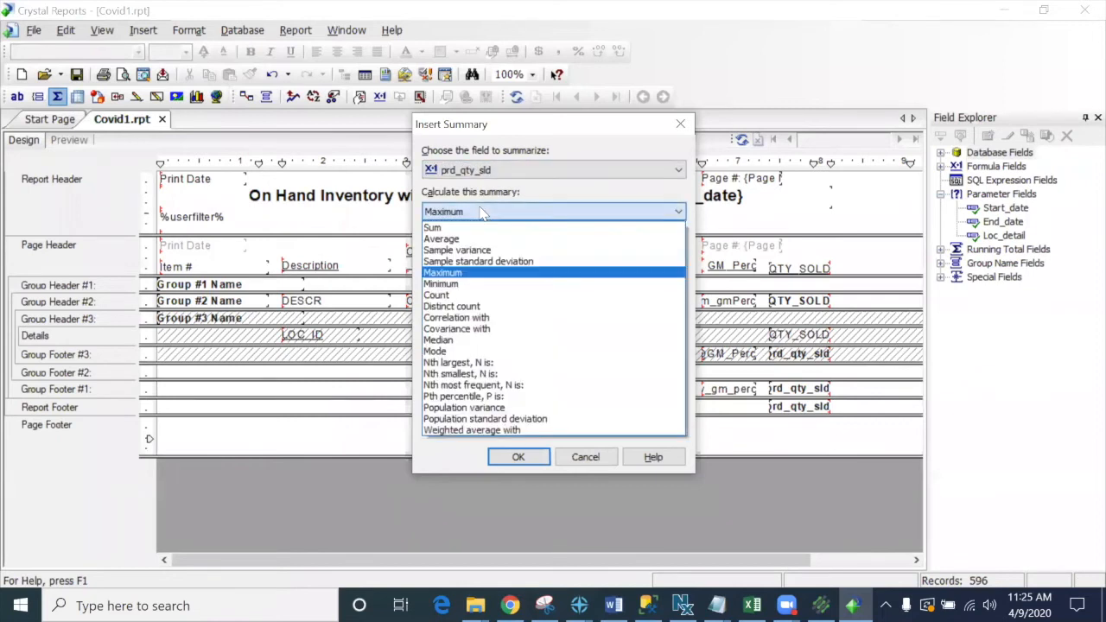
pyautogui.click(454, 228)
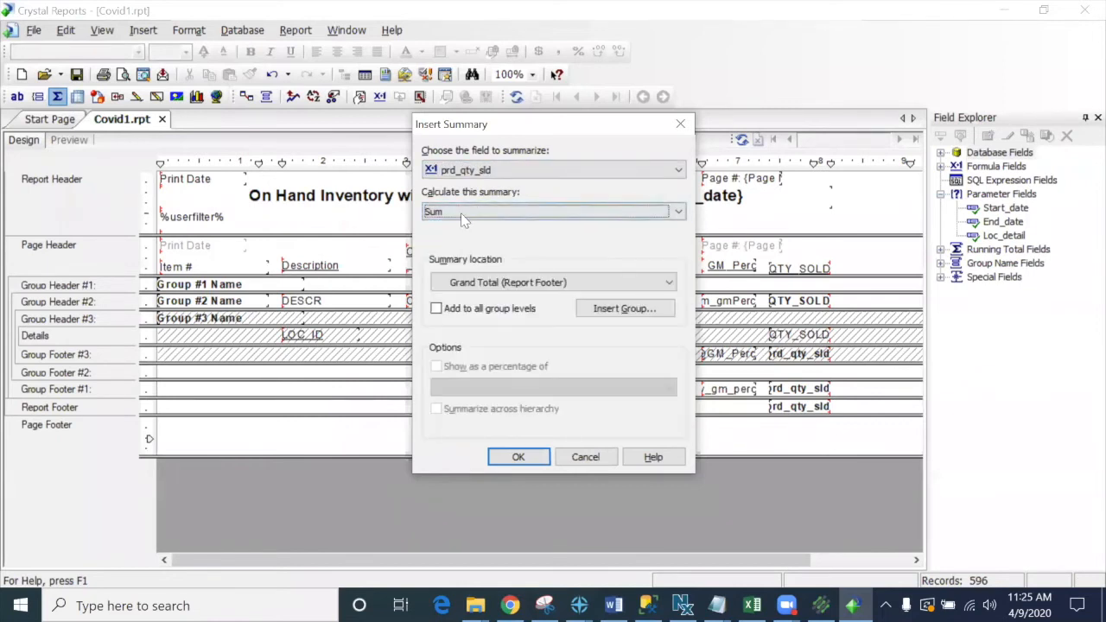
pyautogui.click(461, 213)
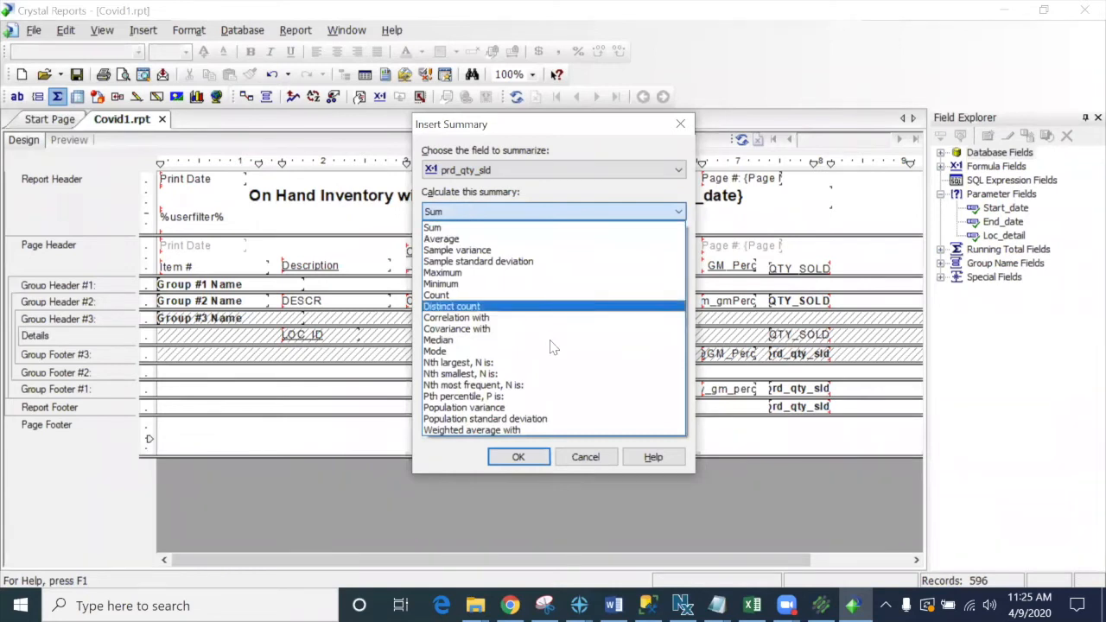
pyautogui.click(444, 230)
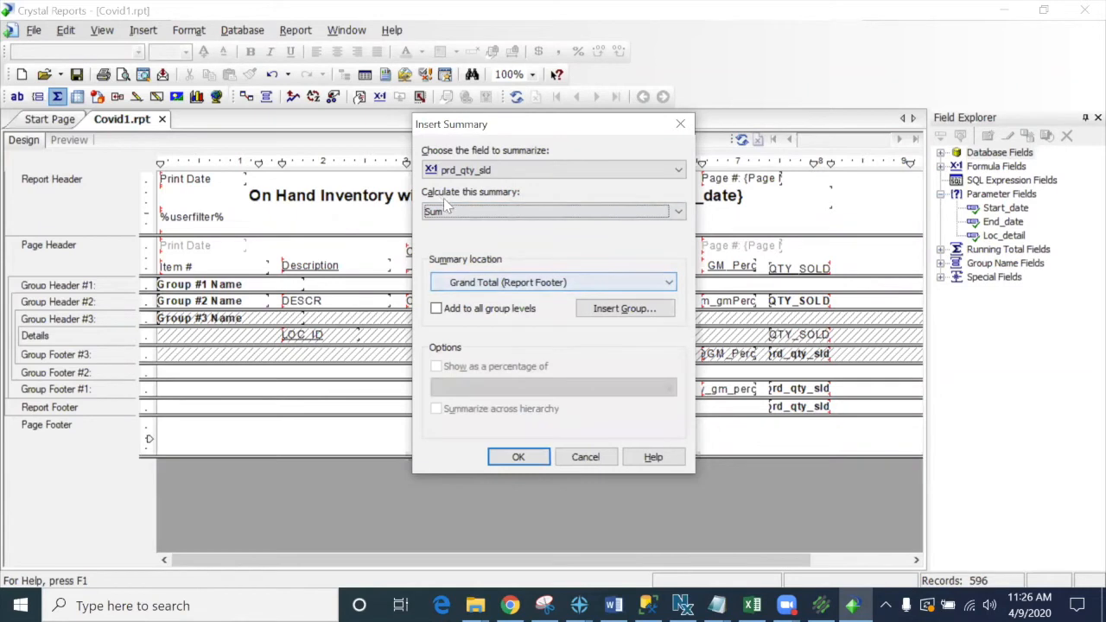
pyautogui.click(507, 285)
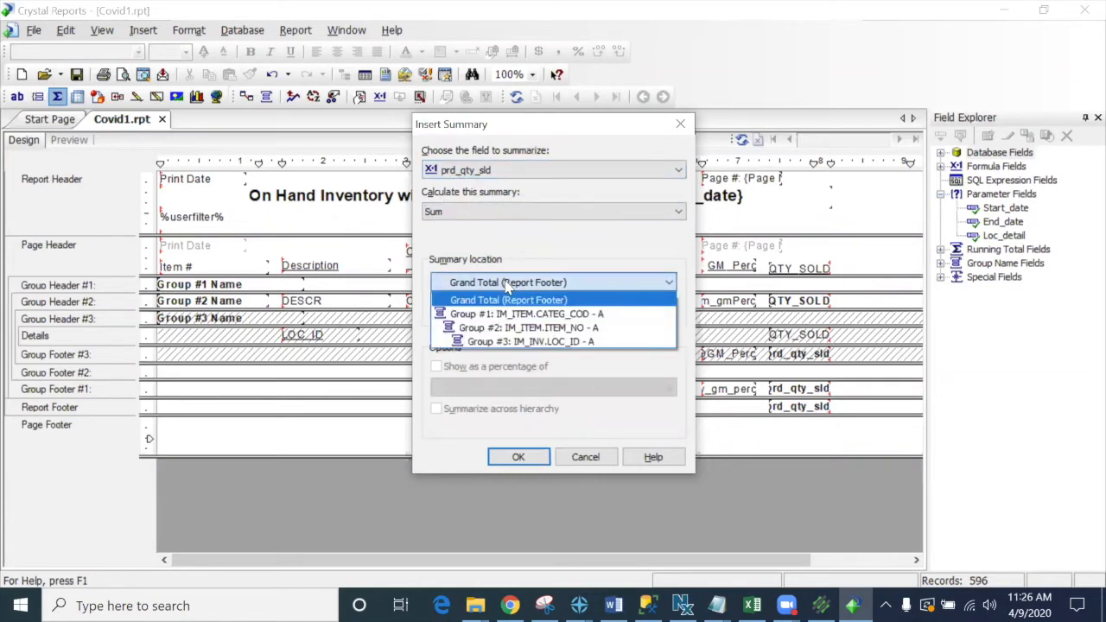
pyautogui.click(527, 328)
pyautogui.click(516, 456)
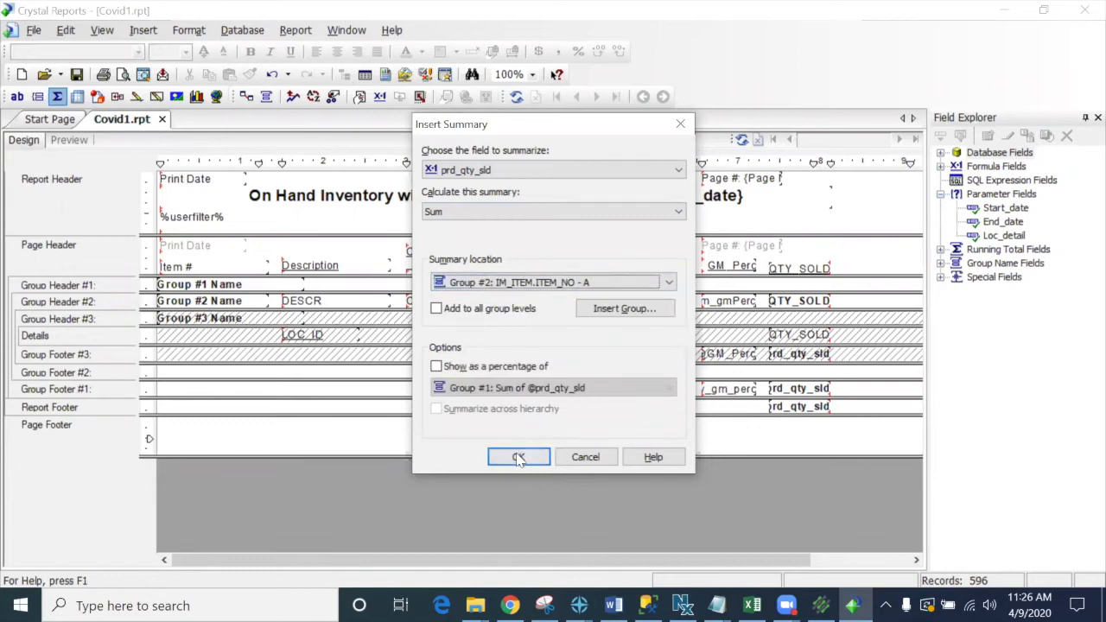
pyautogui.moveTo(177, 372); pyautogui.dragTo(789, 373)
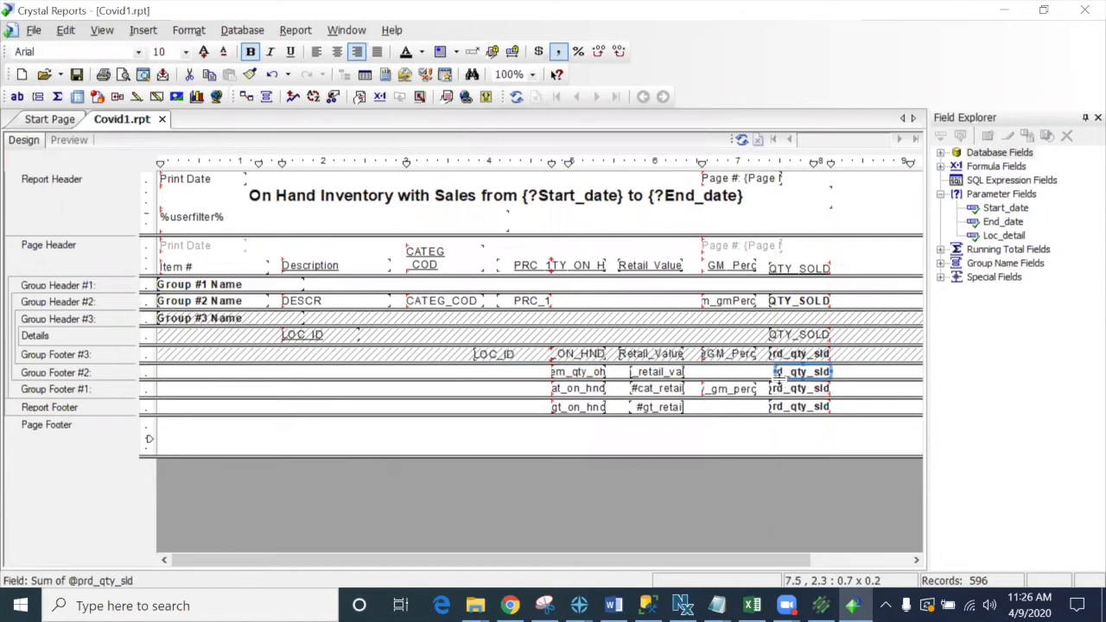
# Step: Nudge the item sum field left under QTY_SOLD and preview the report with the new totals
pyautogui.moveTo(771, 372); pyautogui.dragTo(765, 372)
pyautogui.click(293, 376)
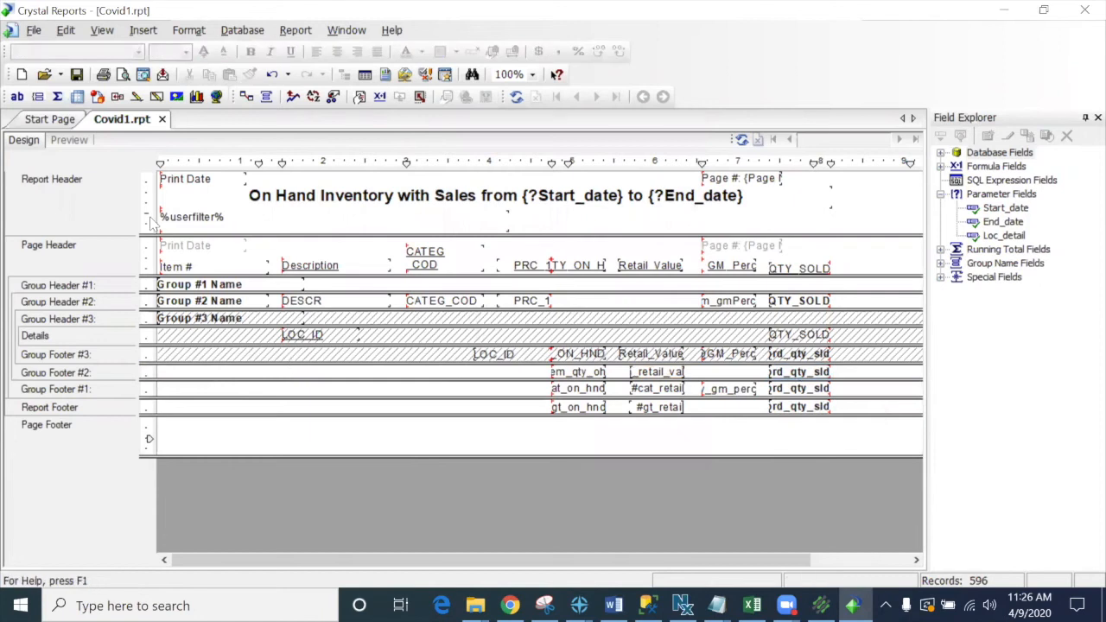
pyautogui.click(69, 140)
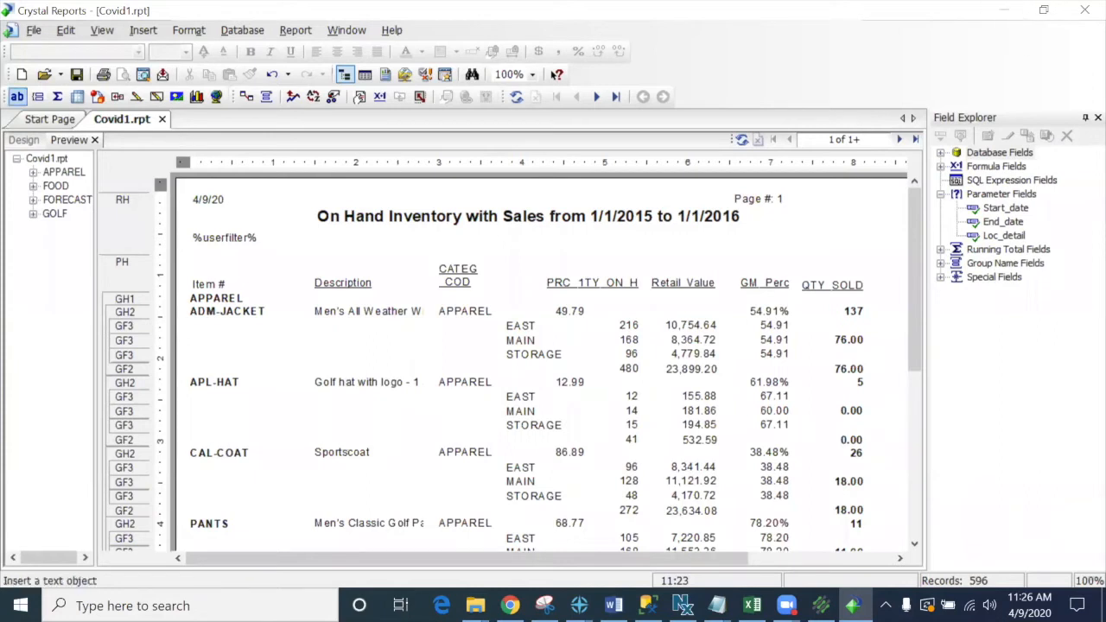
# Step: Save the report as Covid1.rpt, replacing the existing copy, then minimize Crystal Reports
pyautogui.click(32, 31)
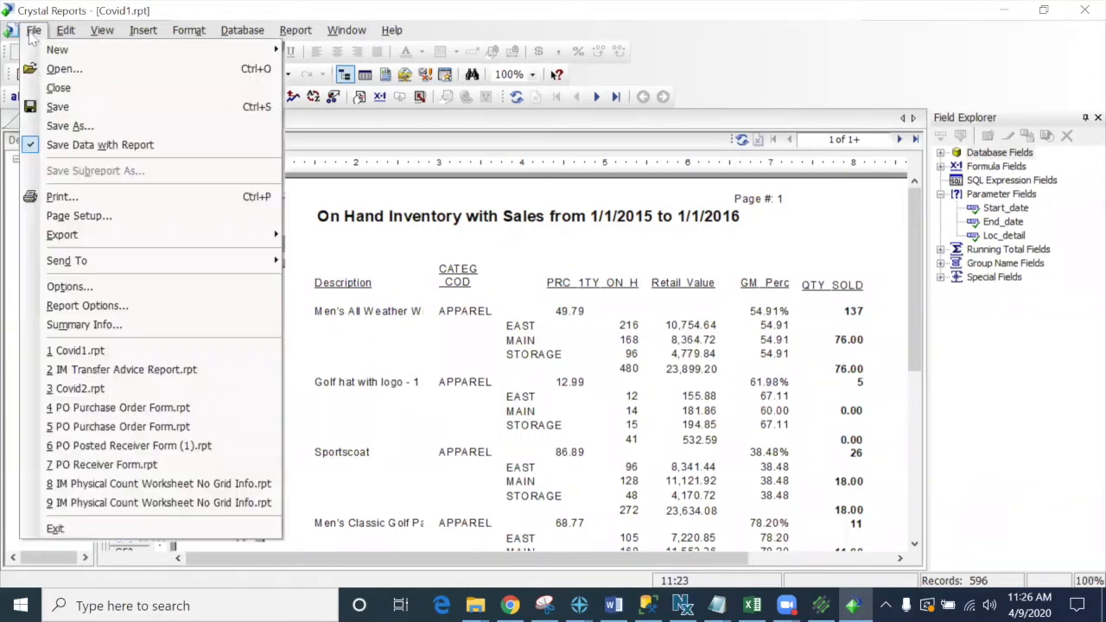
pyautogui.click(68, 107)
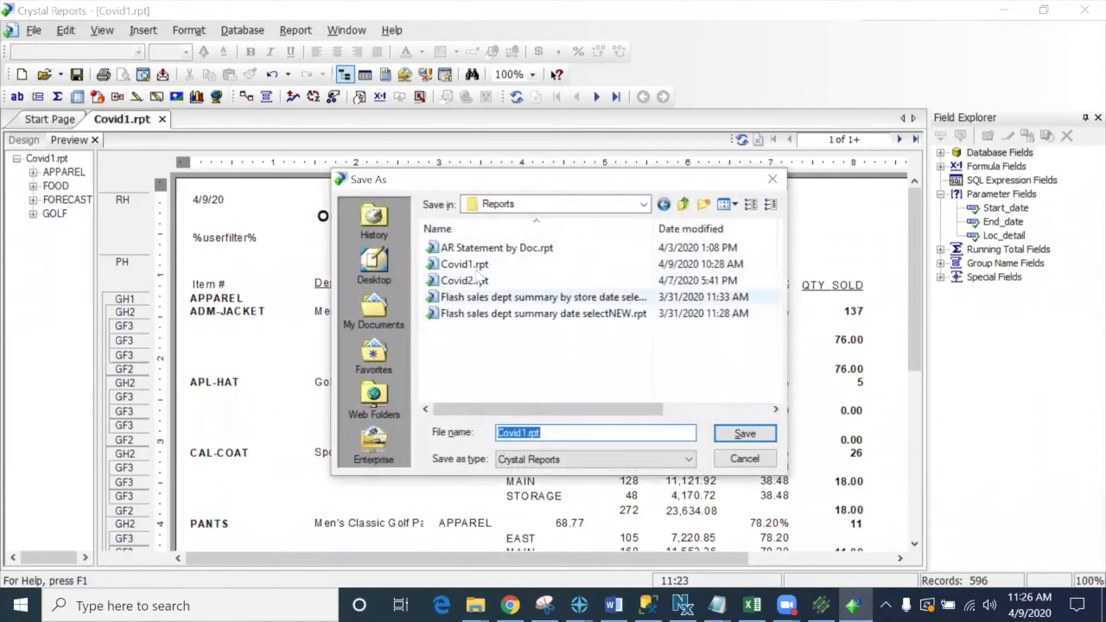
pyautogui.click(744, 433)
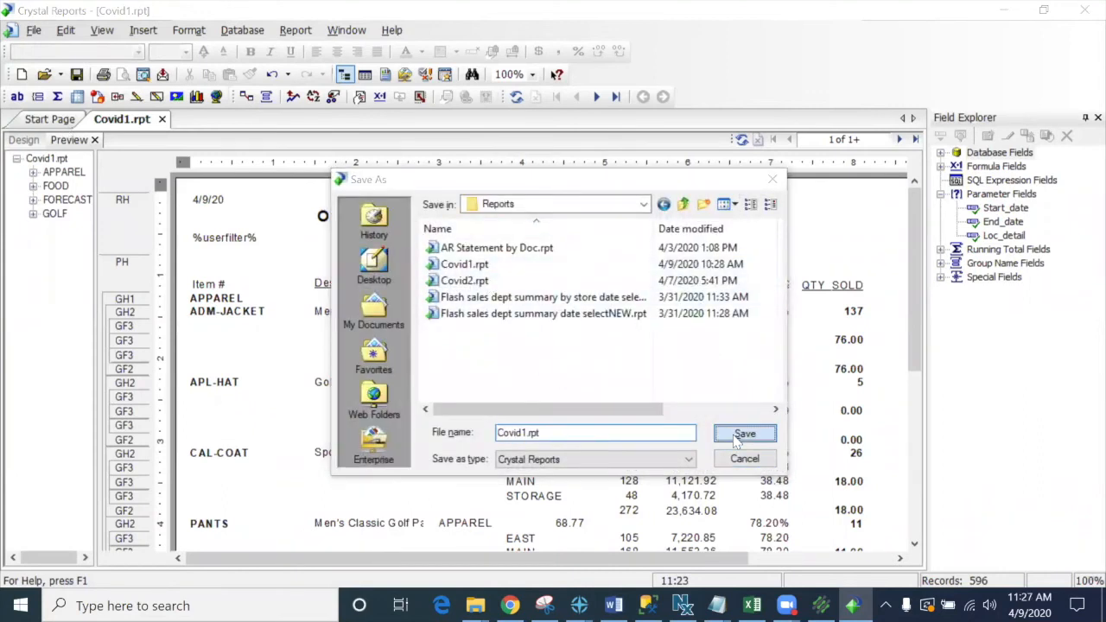
pyautogui.click(615, 306)
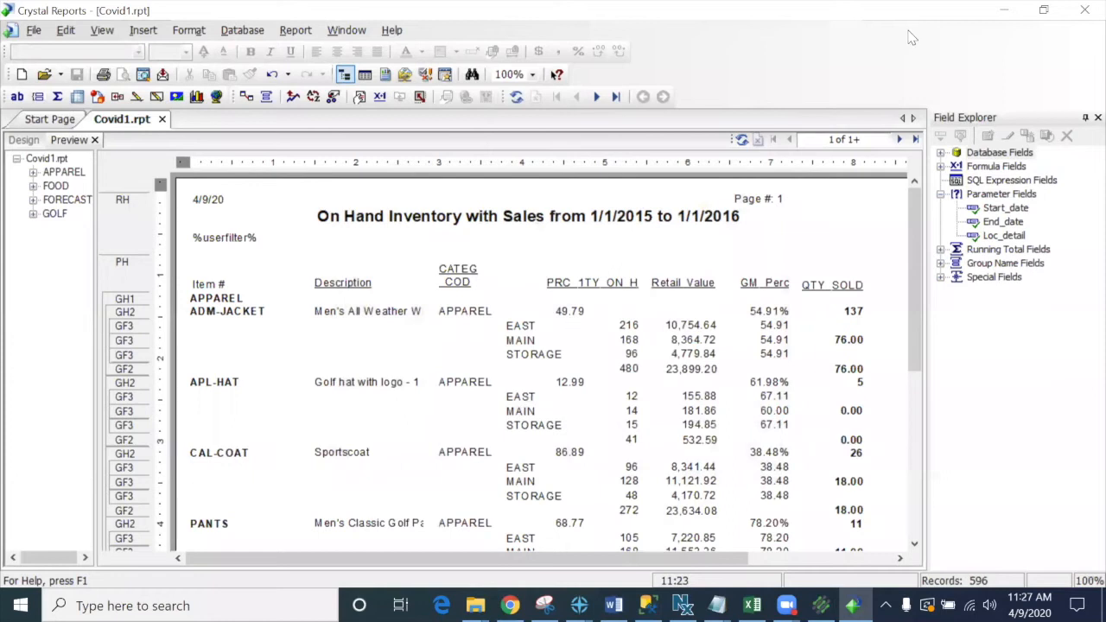
pyautogui.click(1005, 14)
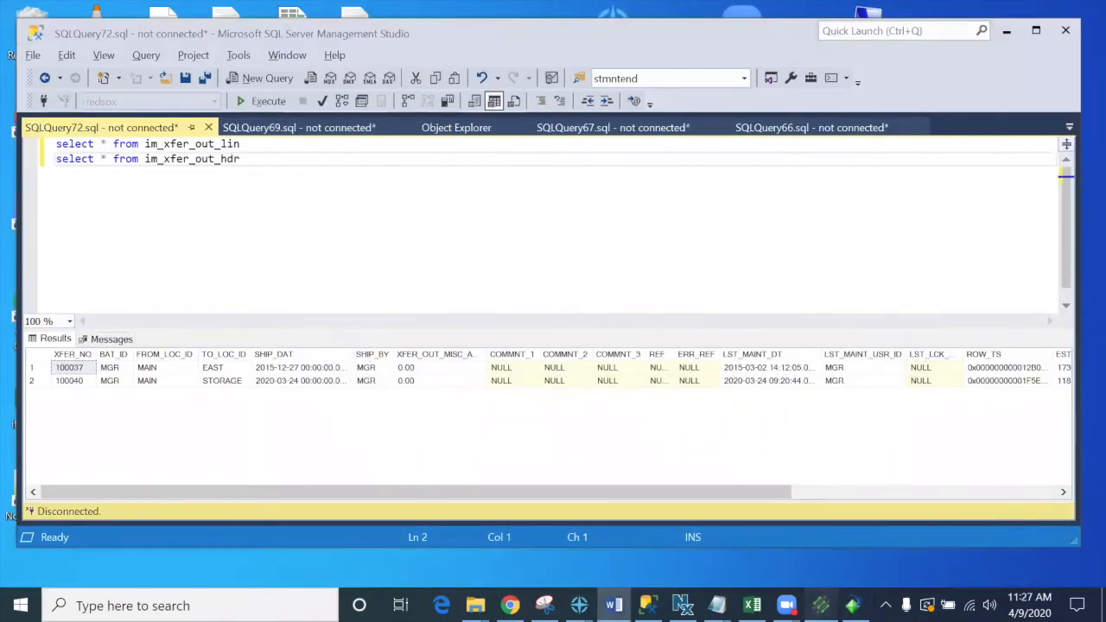
# Step: In Menu Codes, enter MGR and open its Menu Editor, moving the editor window higher
pyautogui.click(820, 605)
pyautogui.click(322, 199)
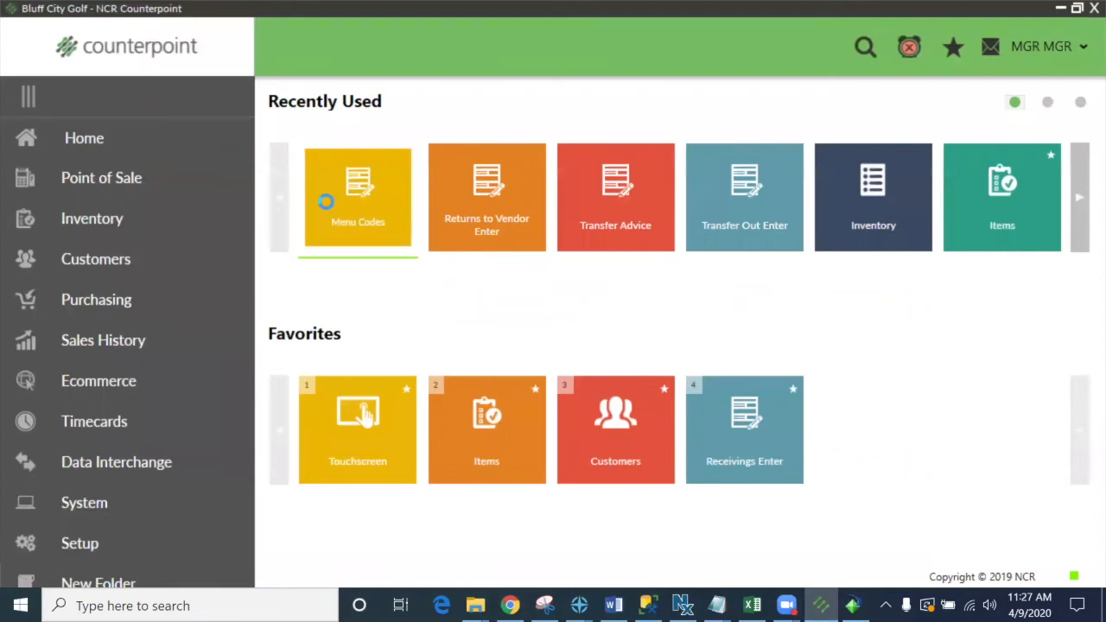
pyautogui.write('MGR')
pyautogui.press('Tab')
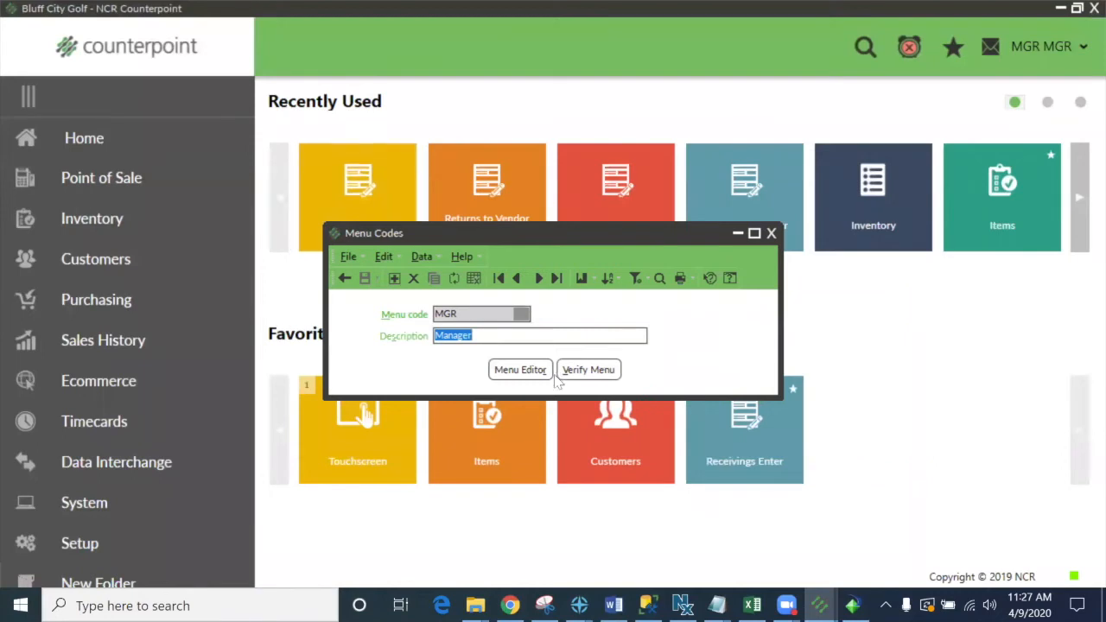
pyautogui.click(526, 369)
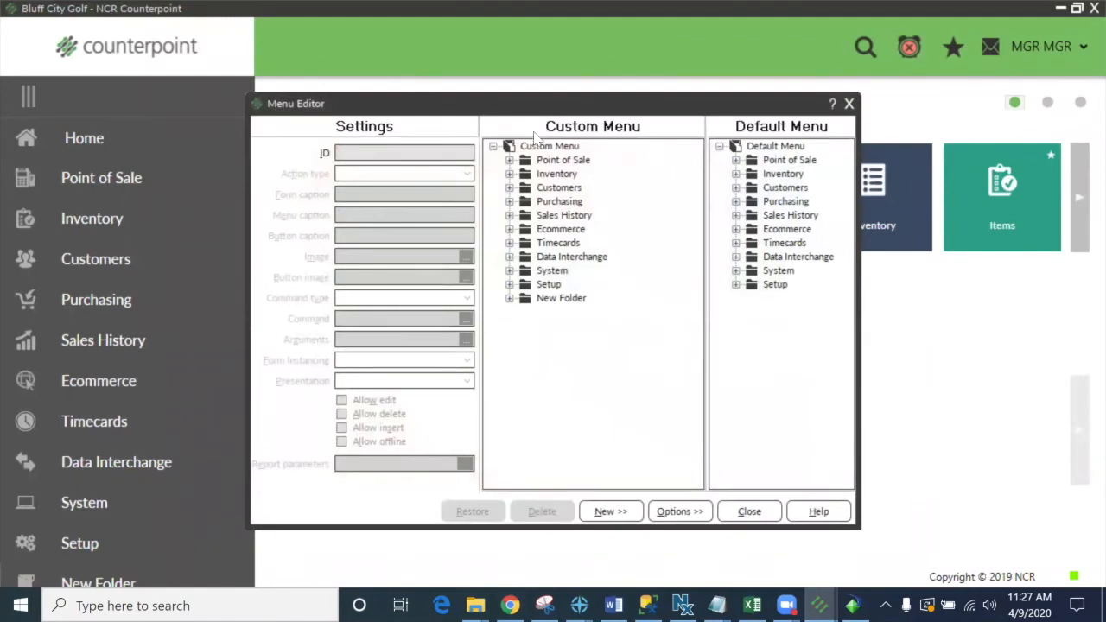
pyautogui.moveTo(559, 111); pyautogui.dragTo(544, 61)
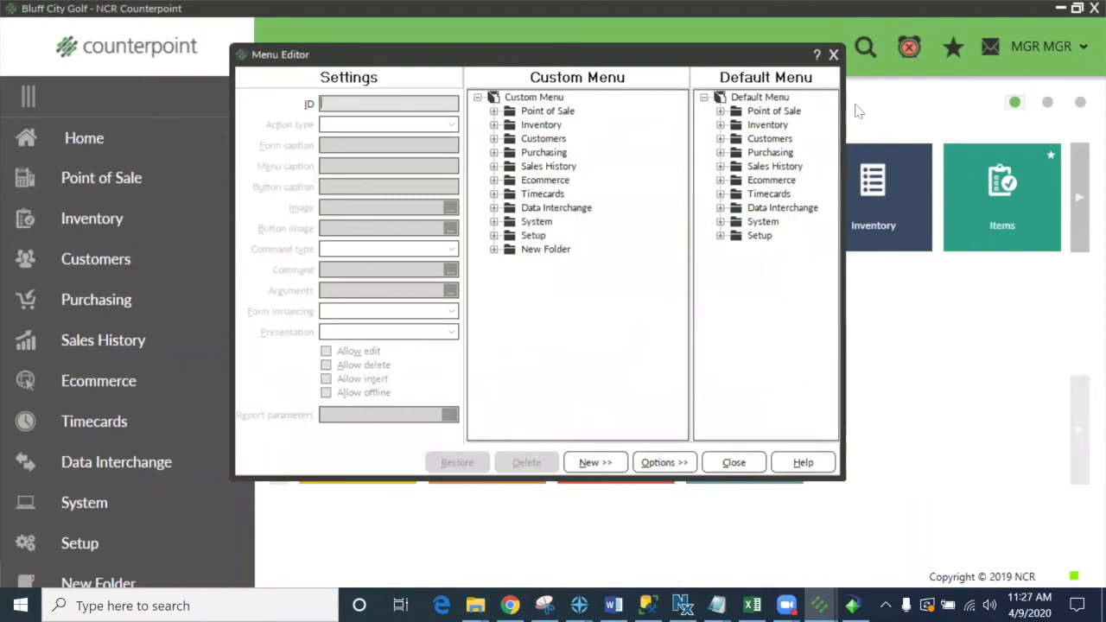
# Step: Add a new menu item named 'Covid Report' inside New Folder
pyautogui.click(545, 251)
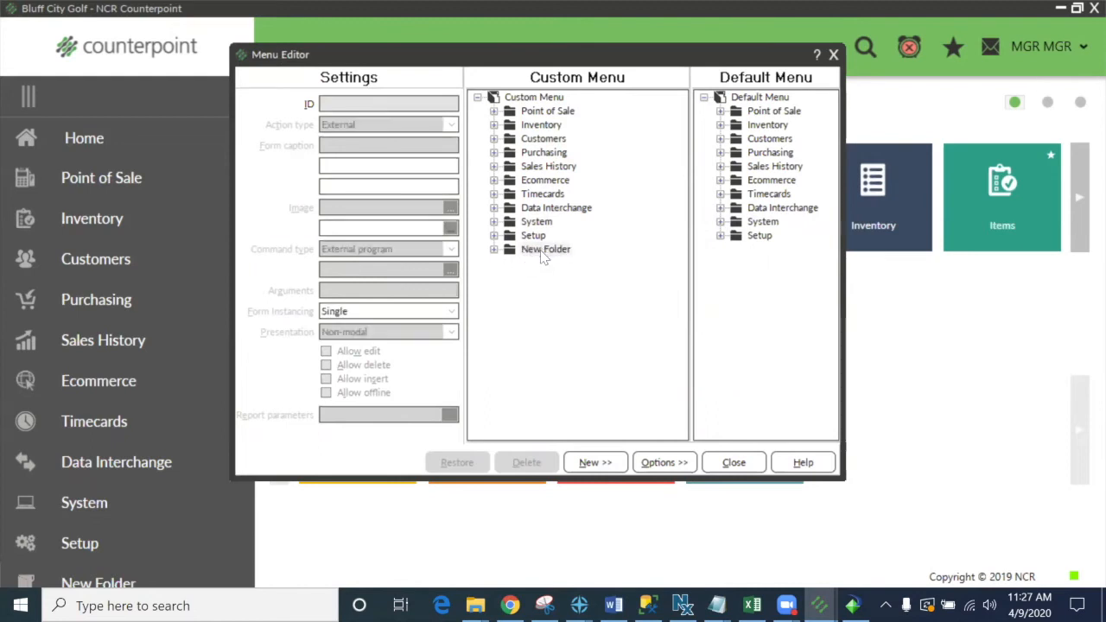
pyautogui.click(494, 250)
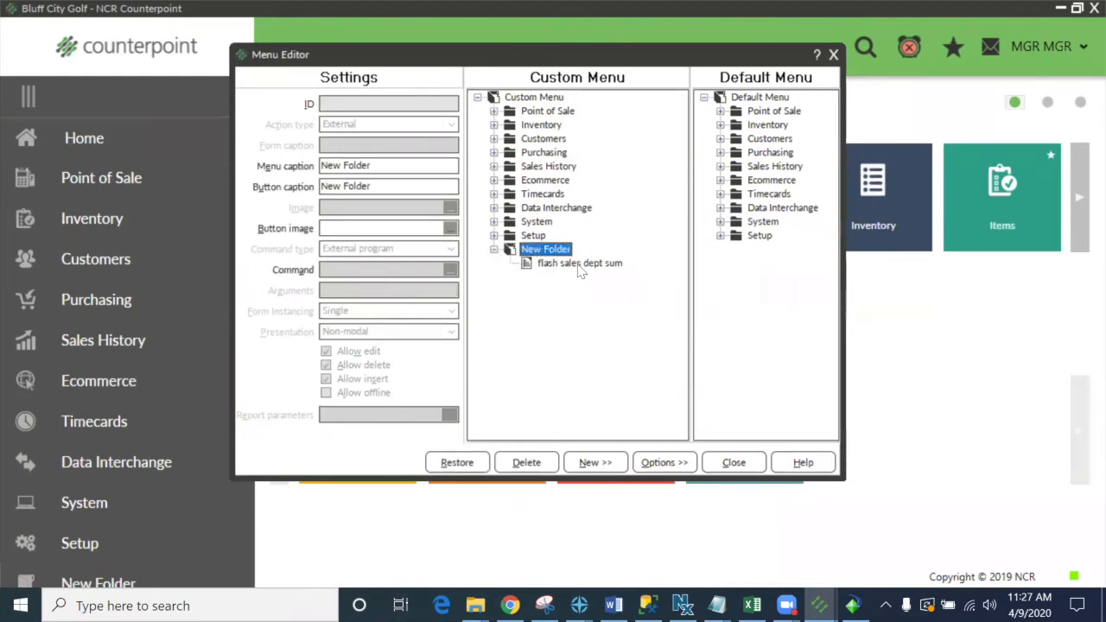
pyautogui.click(557, 250)
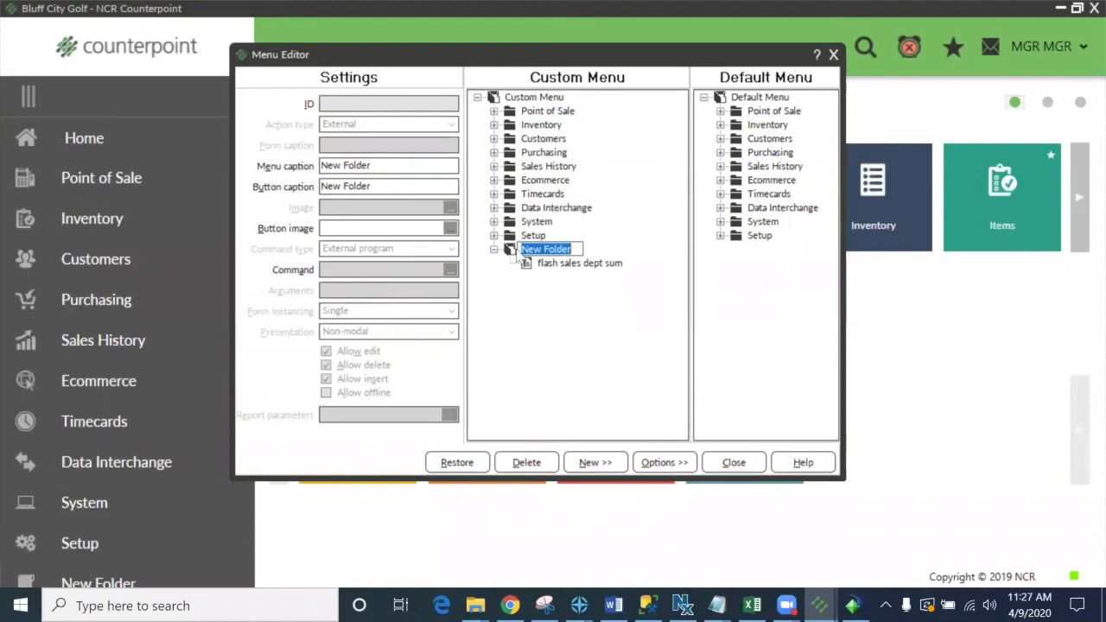
pyautogui.click(513, 252)
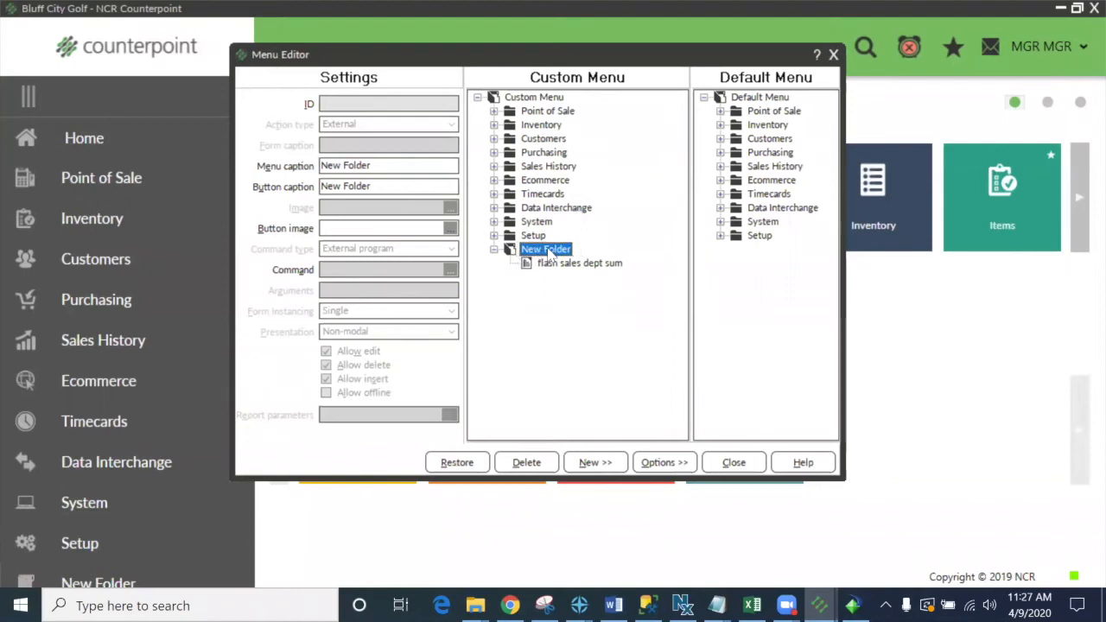
pyautogui.rightClick(543, 255)
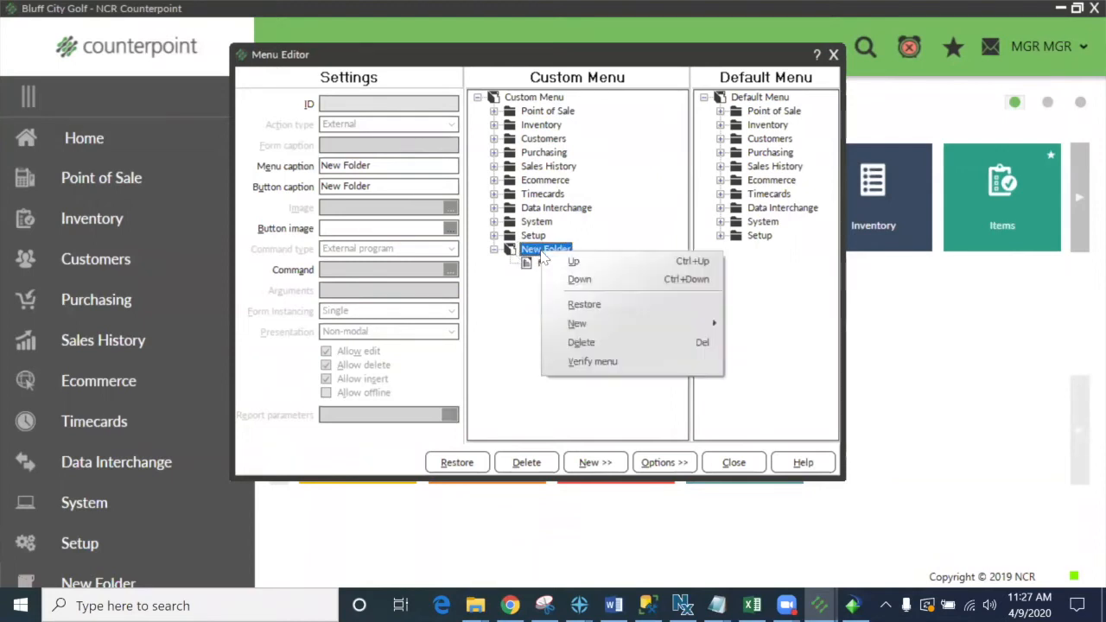
pyautogui.moveTo(615, 322)
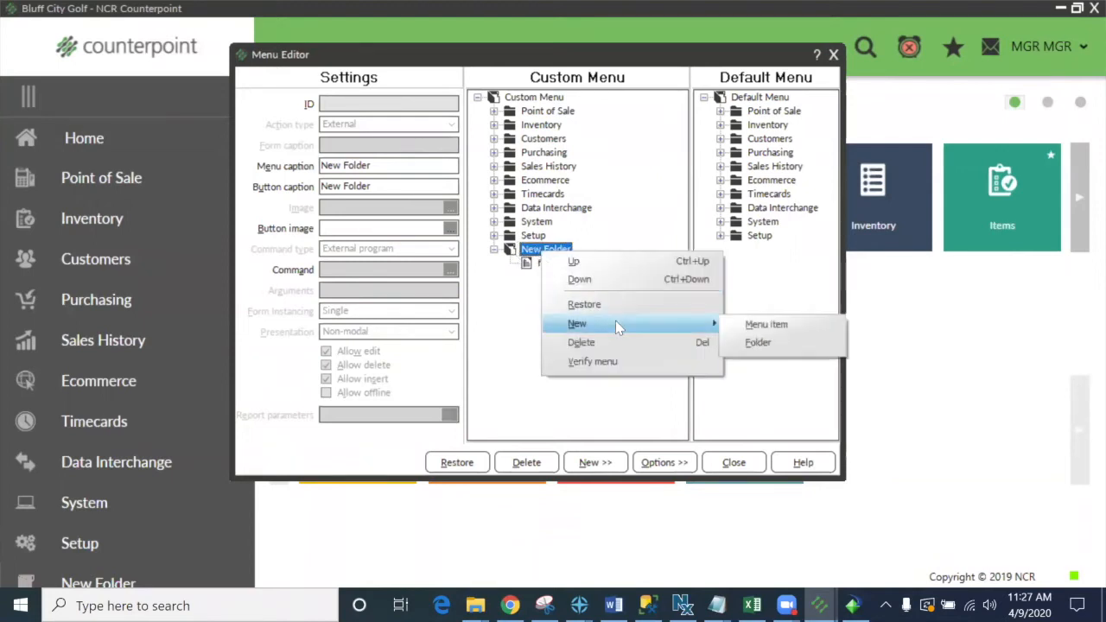
pyautogui.click(774, 328)
pyautogui.write('Covid Report')
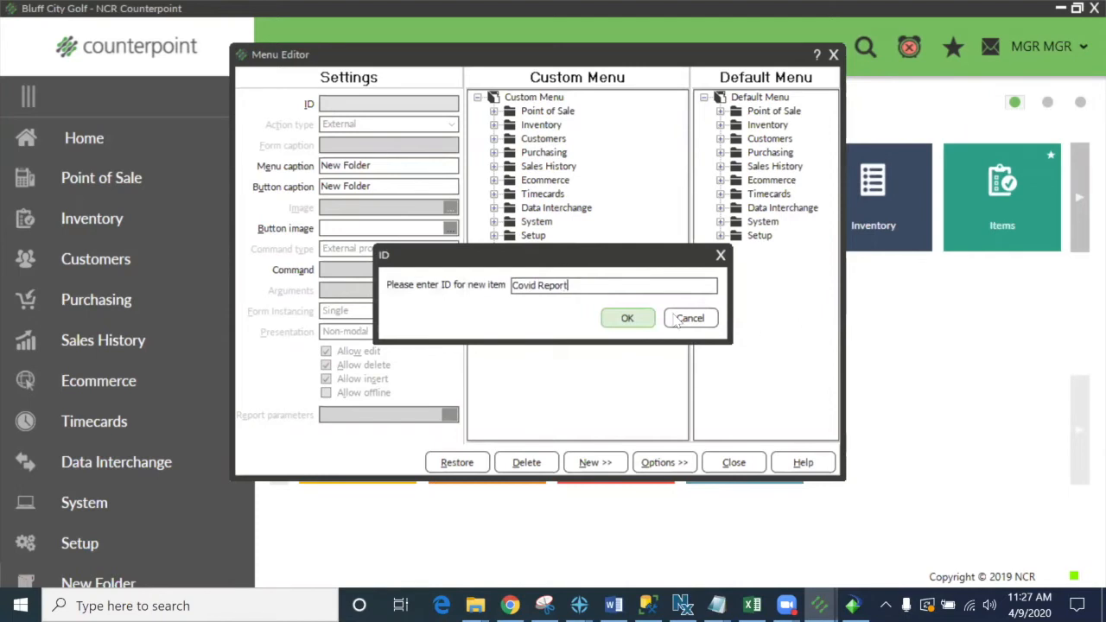
pyautogui.click(628, 319)
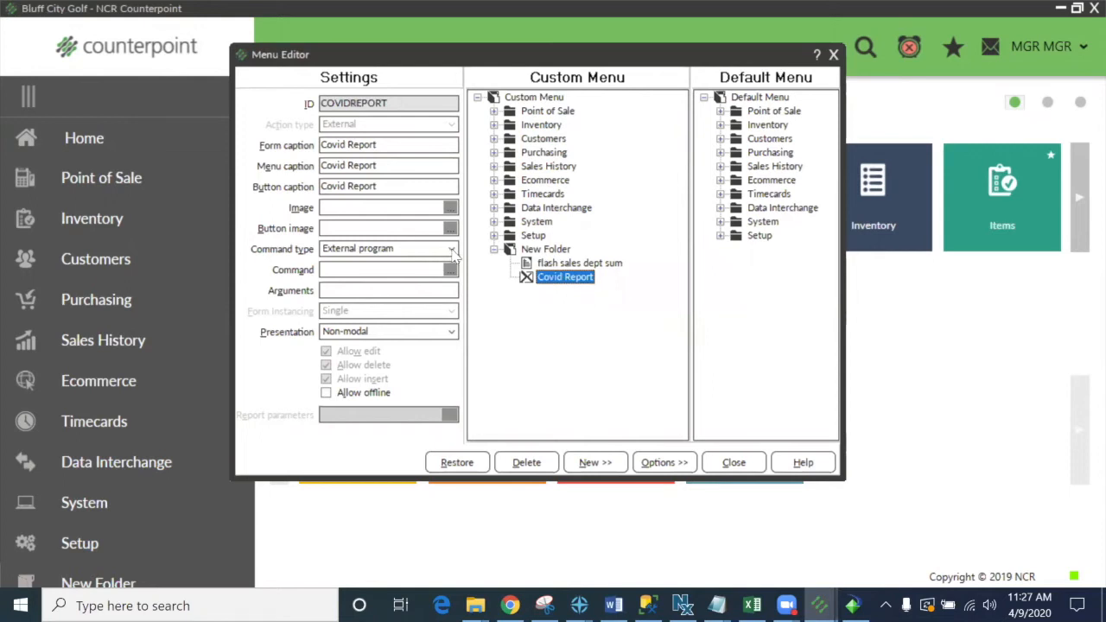
# Step: Set the item's command type to Custom report running Covid1.rpt, then save the menu and close Menu Codes
pyautogui.click(451, 249)
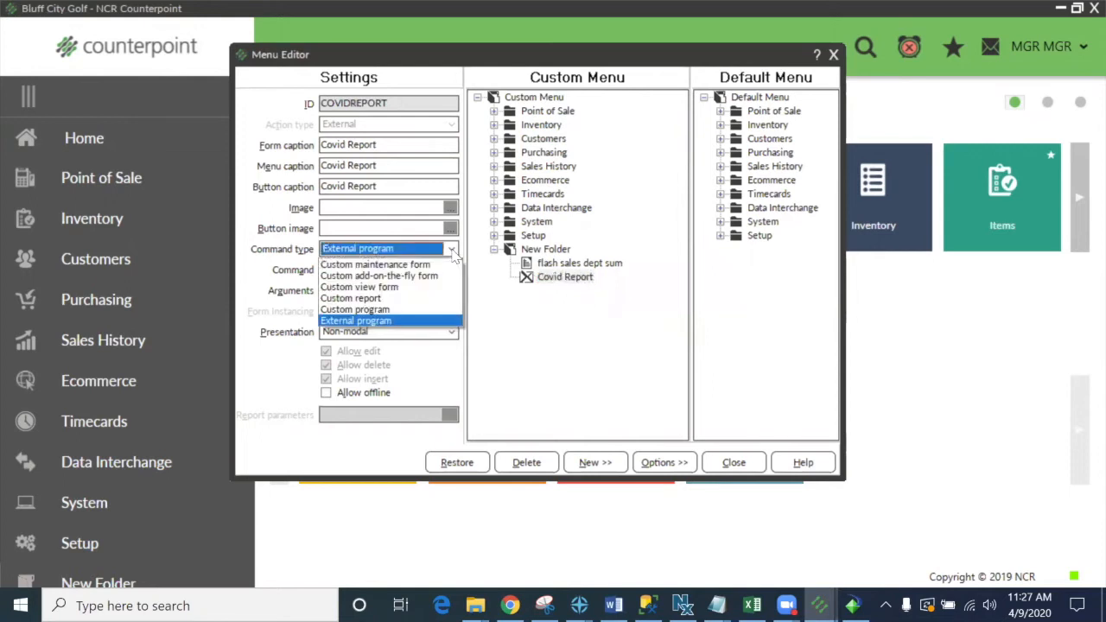
pyautogui.click(356, 299)
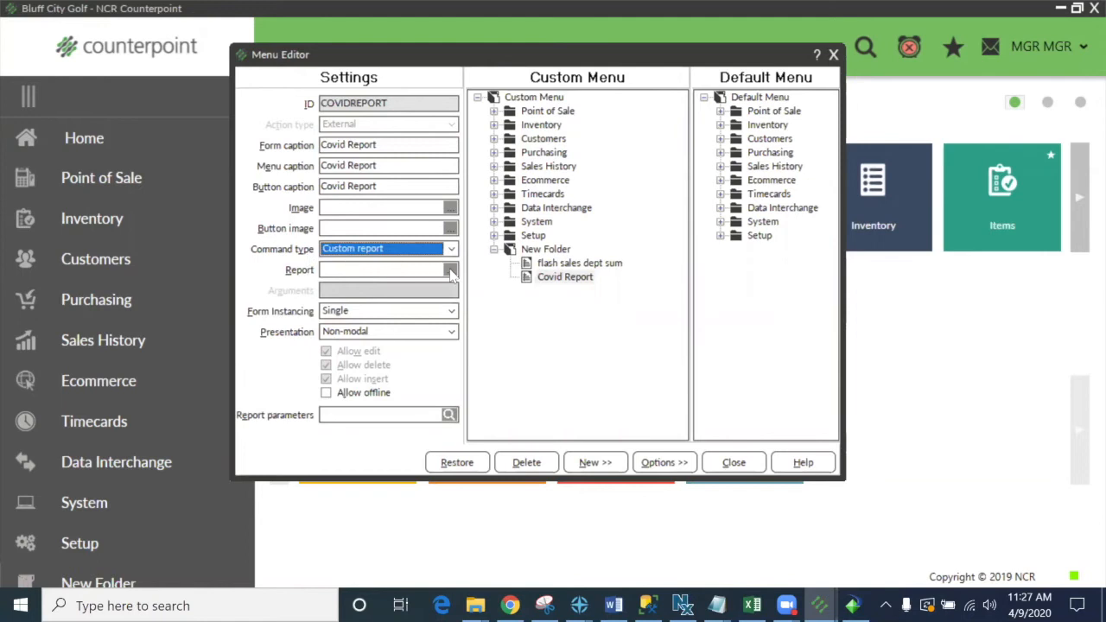
pyautogui.click(450, 272)
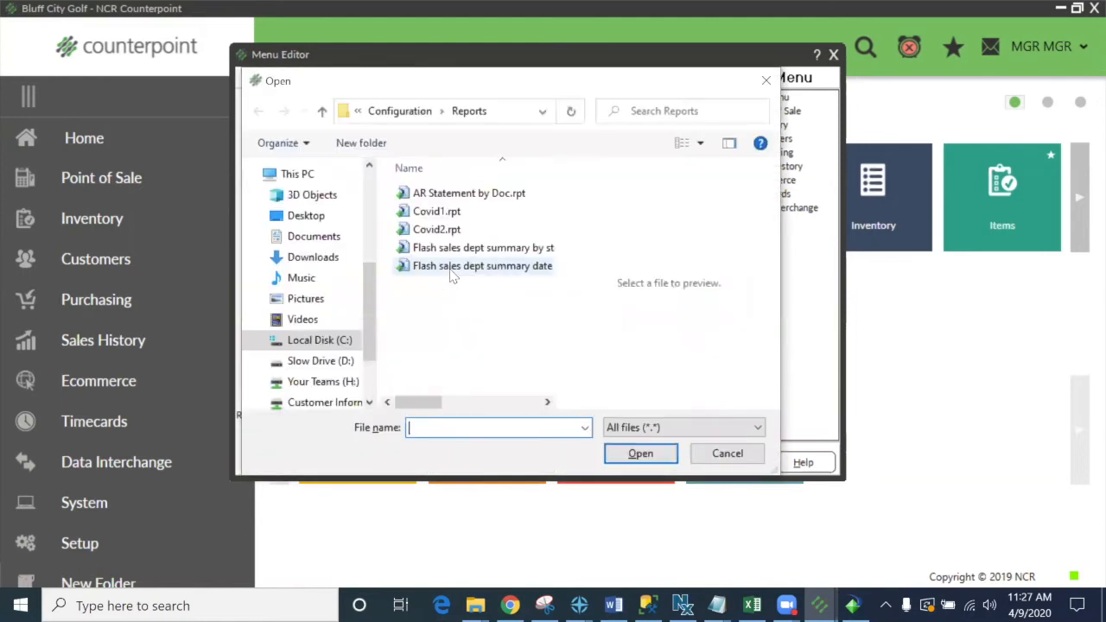
pyautogui.click(436, 211)
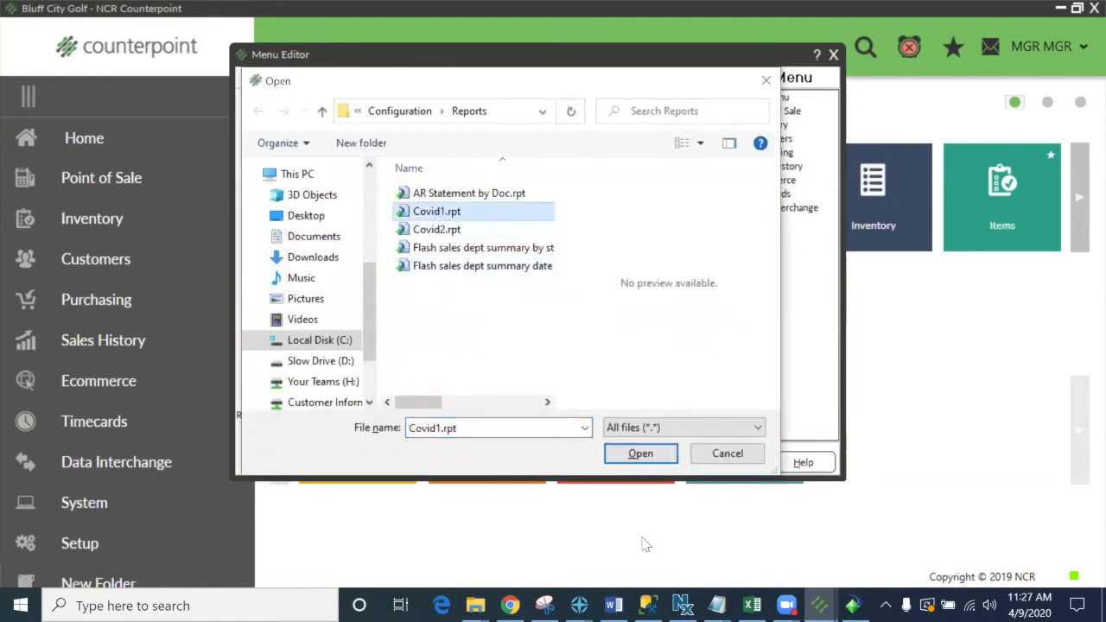
pyautogui.click(618, 459)
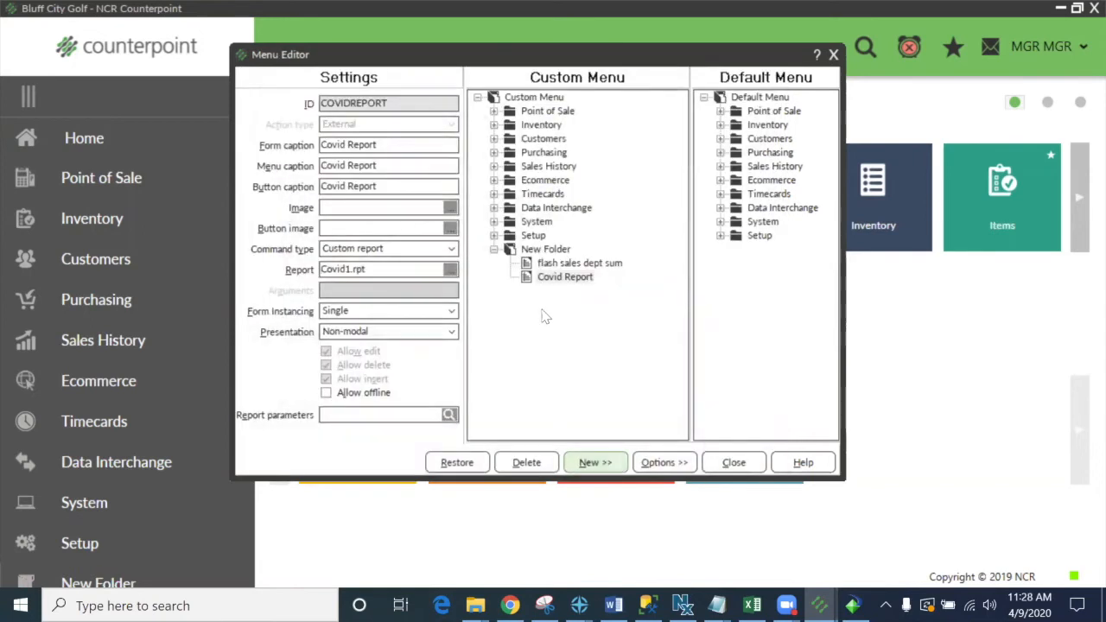
pyautogui.click(730, 463)
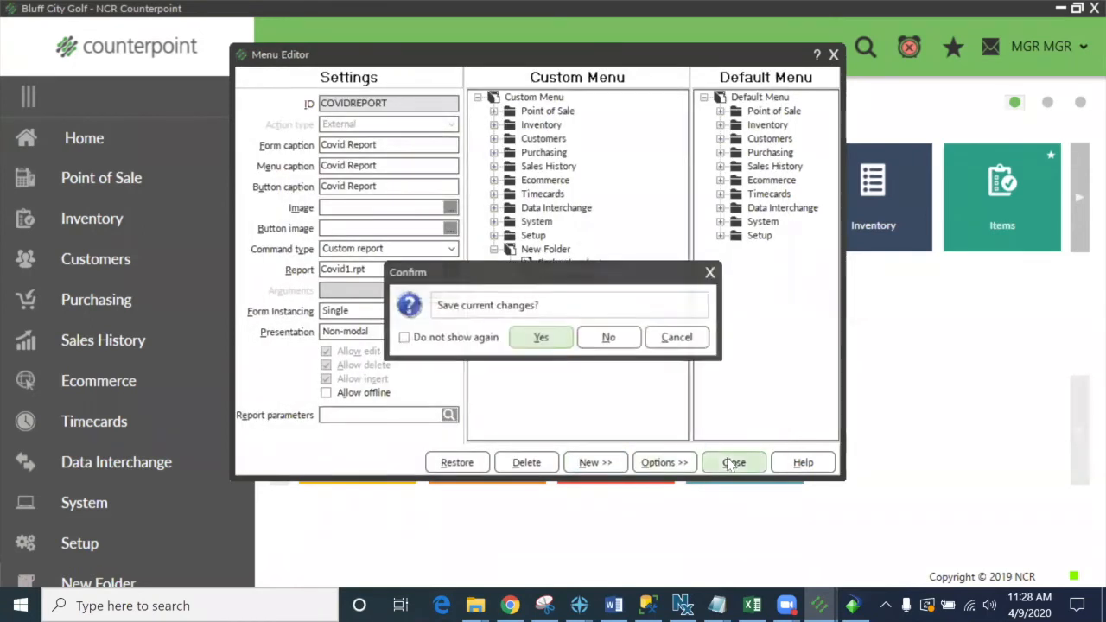
pyautogui.click(538, 338)
pyautogui.click(343, 279)
pyautogui.click(344, 279)
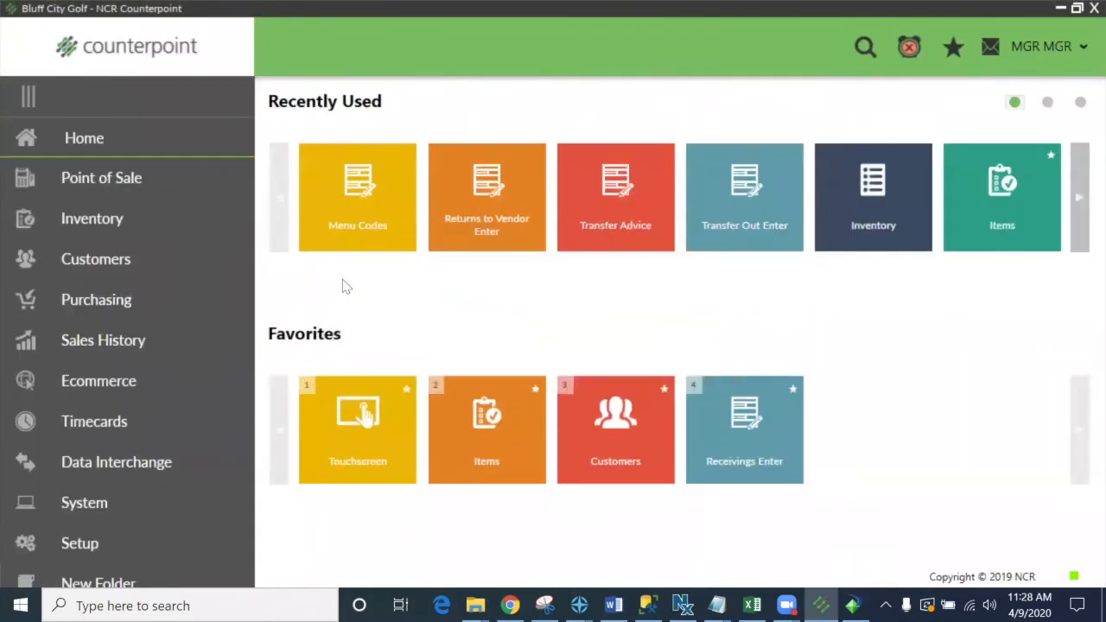
# Step: Go to the New Folder page in the sidebar and launch the Covid Report tile
pyautogui.scroll(-1, 116, 553)
pyautogui.click(103, 542)
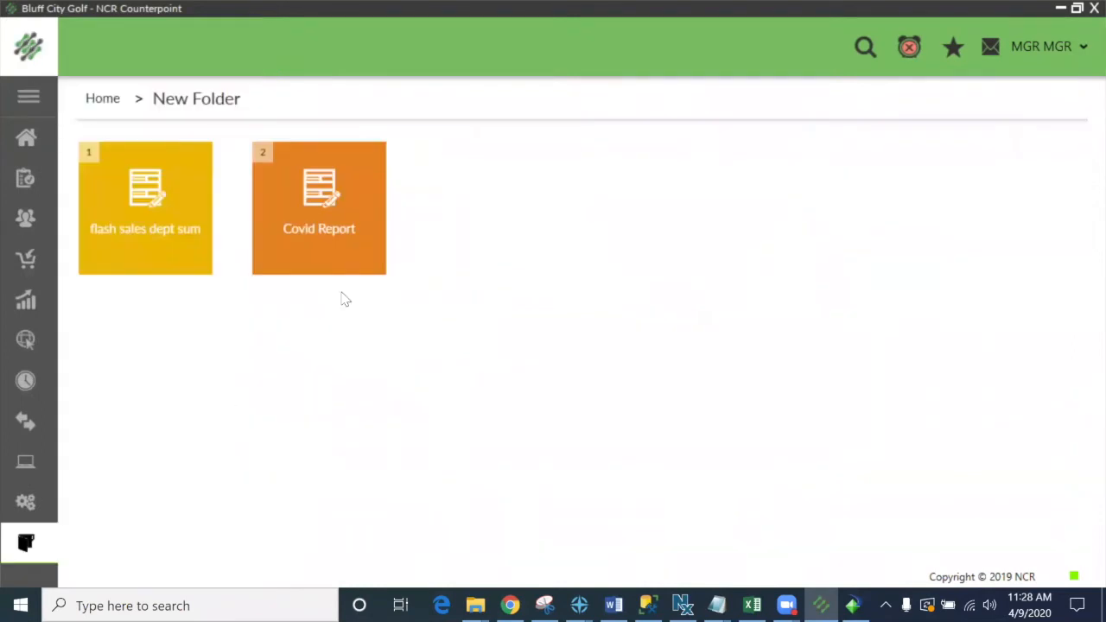
pyautogui.click(326, 247)
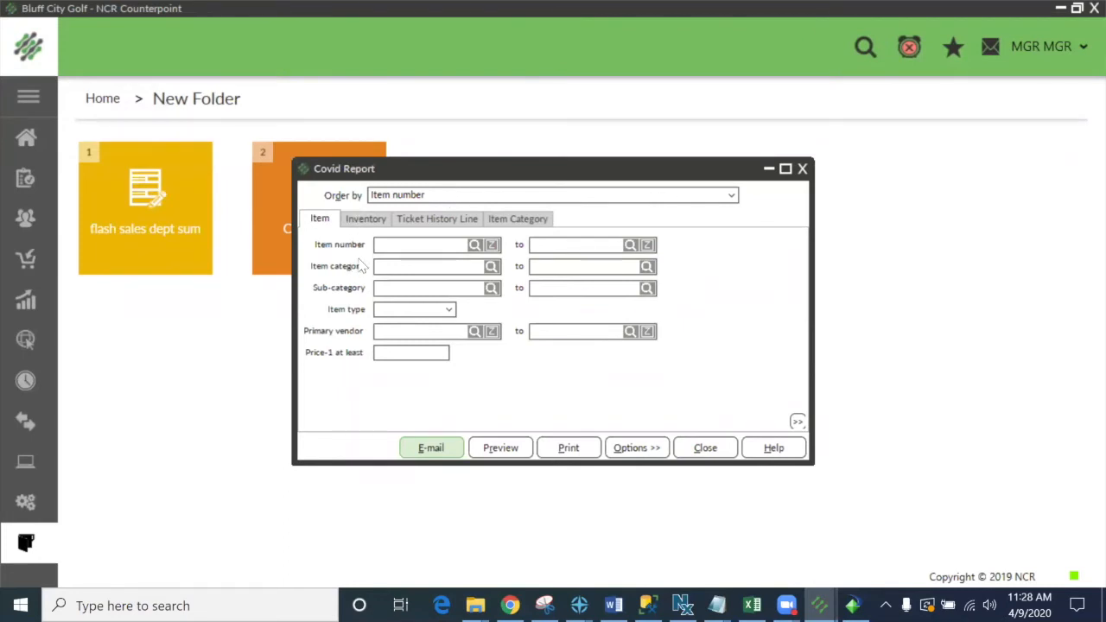
# Step: Preview the Covid Report with Start_date 1/1/2015, End_date checked and Loc_detail True
pyautogui.click(501, 444)
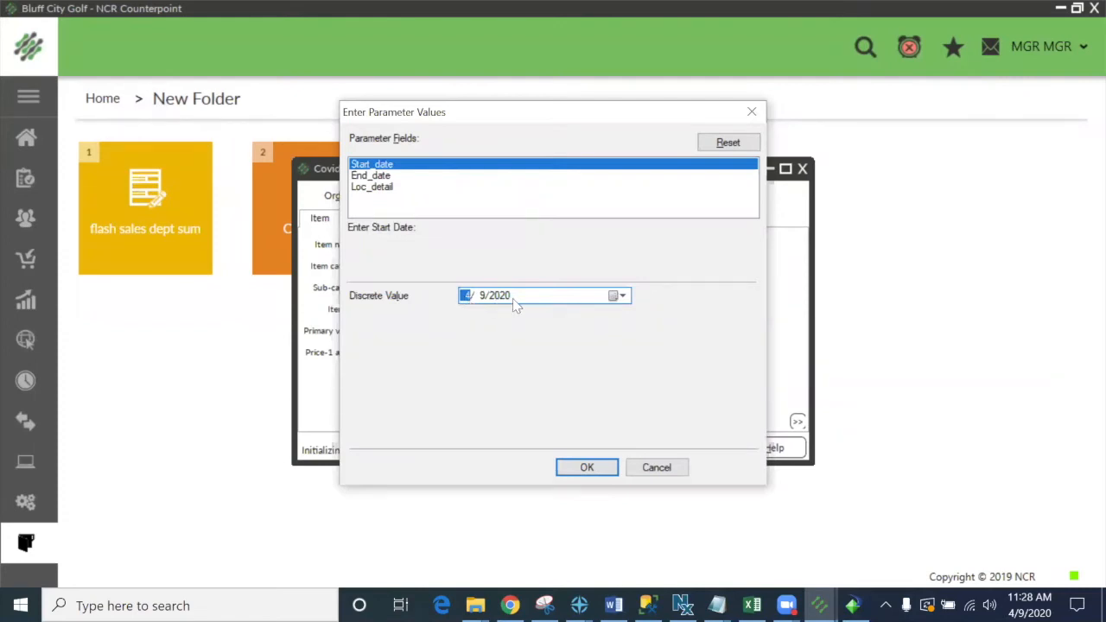
pyautogui.click(623, 296)
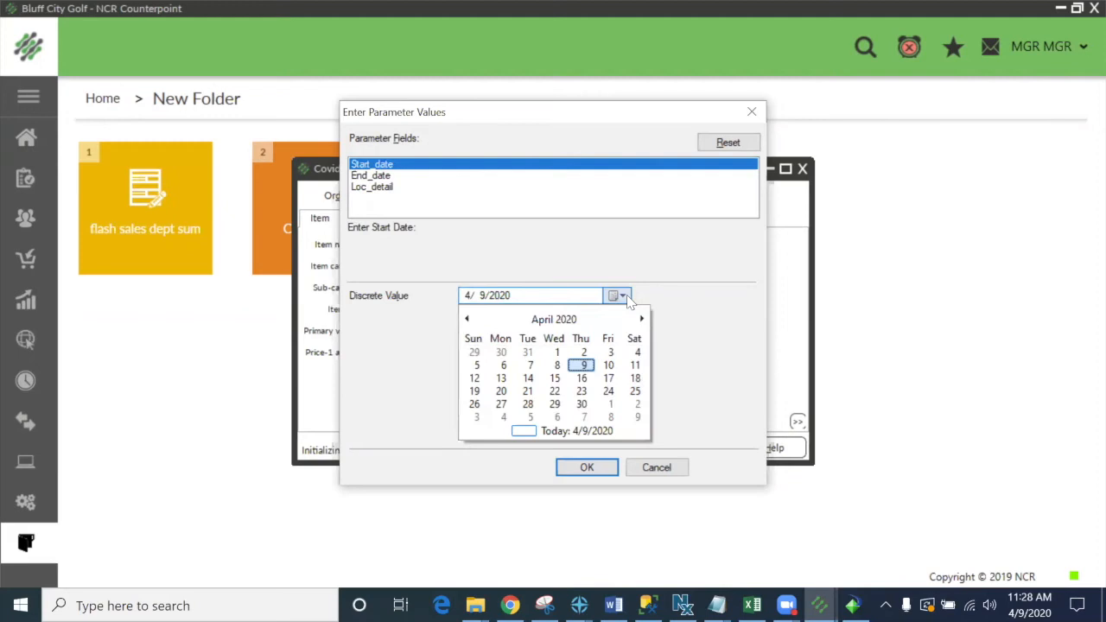
pyautogui.click(623, 296)
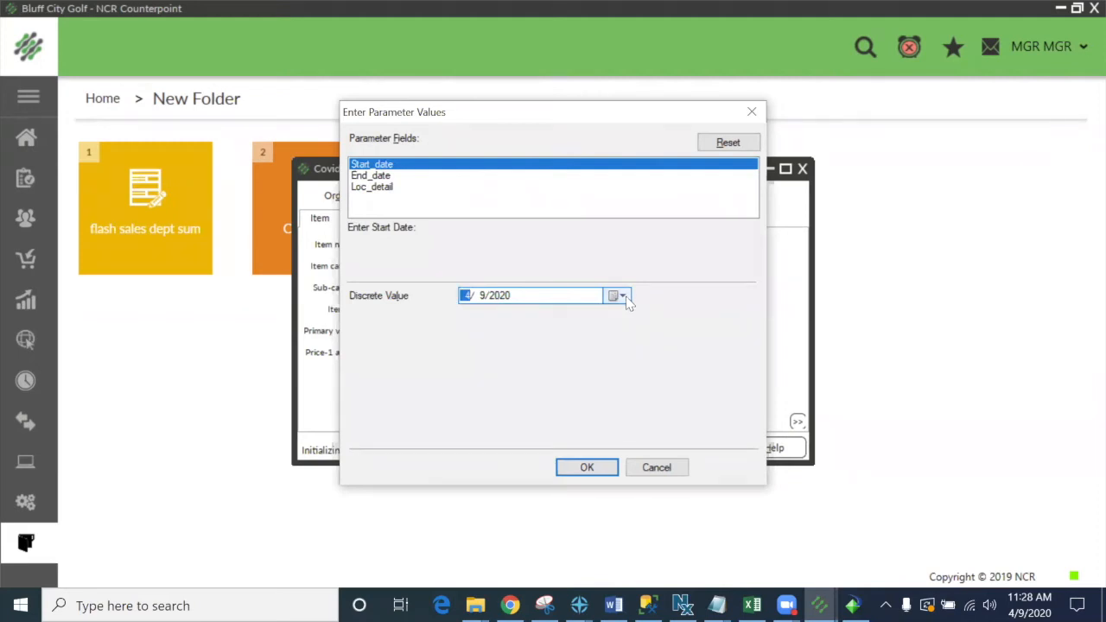
pyautogui.write('/1/2015')
pyautogui.click(390, 177)
pyautogui.click(392, 188)
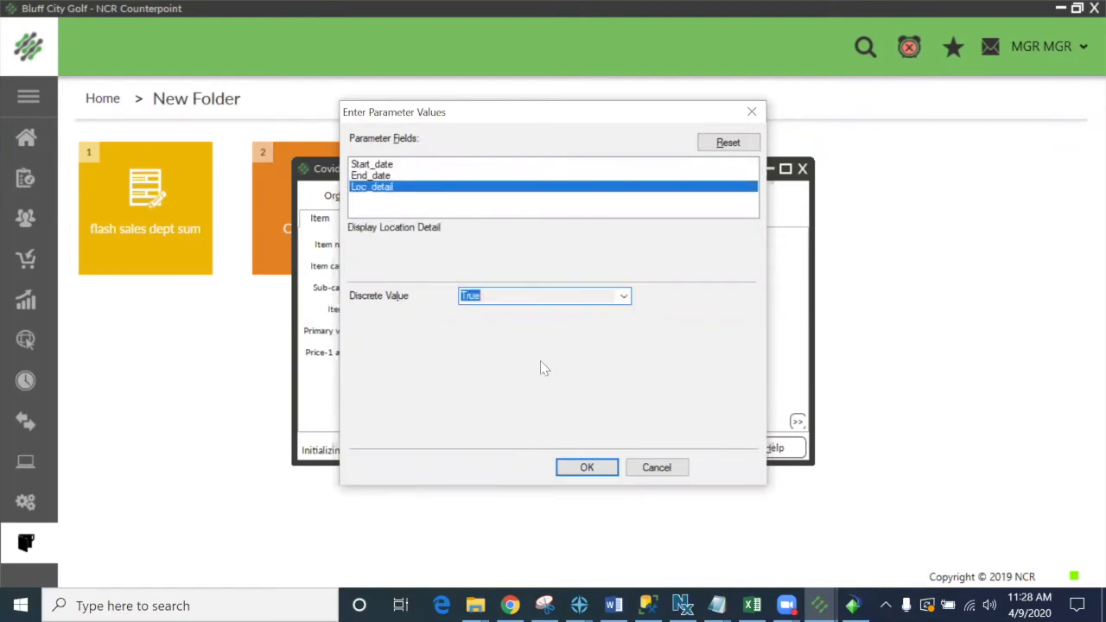
pyautogui.click(585, 466)
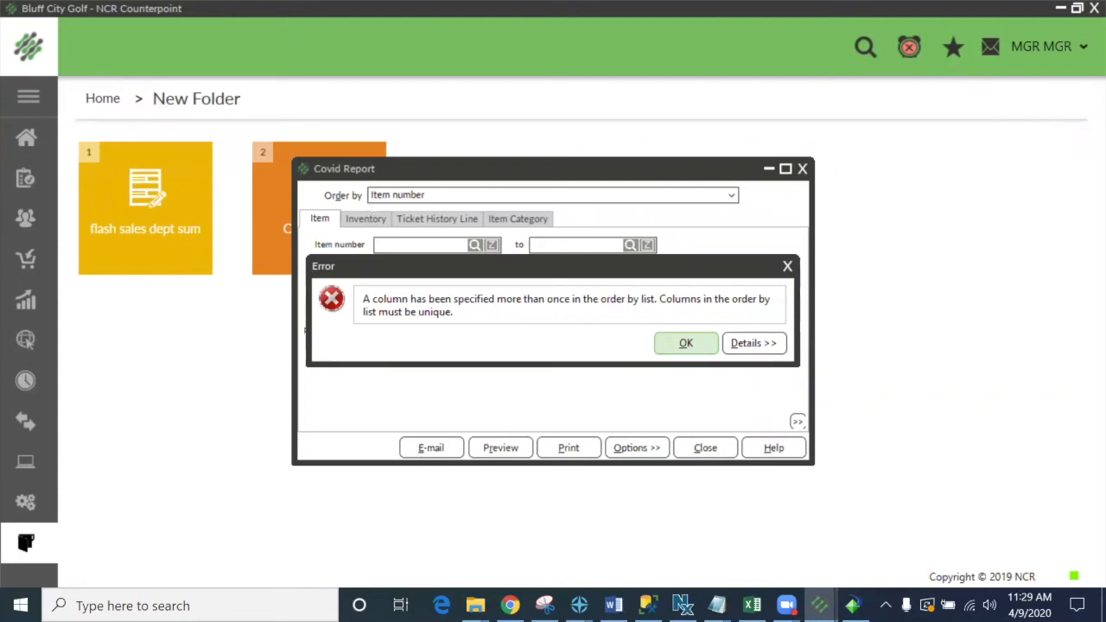
# Step: Switch to the Covid1.rpt inventory-with-sales preview in Crystal Reports
pyautogui.click(853, 604)
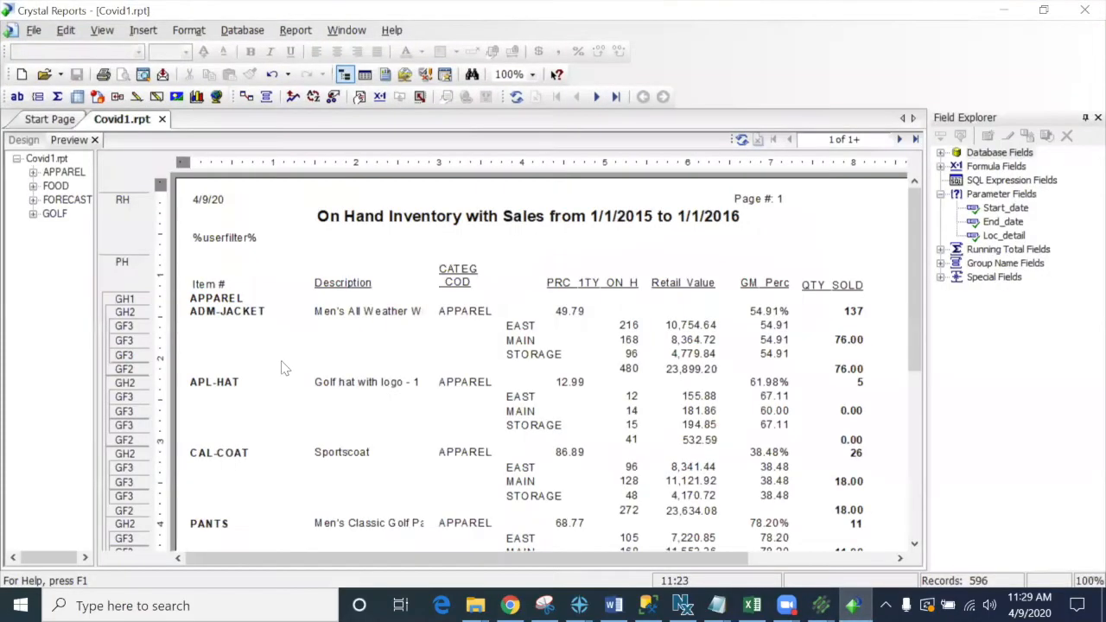
# Step: Inspect Group Header #1 and #2 in Covid1's design view, then bring back the Counterpoint error
pyautogui.click(25, 140)
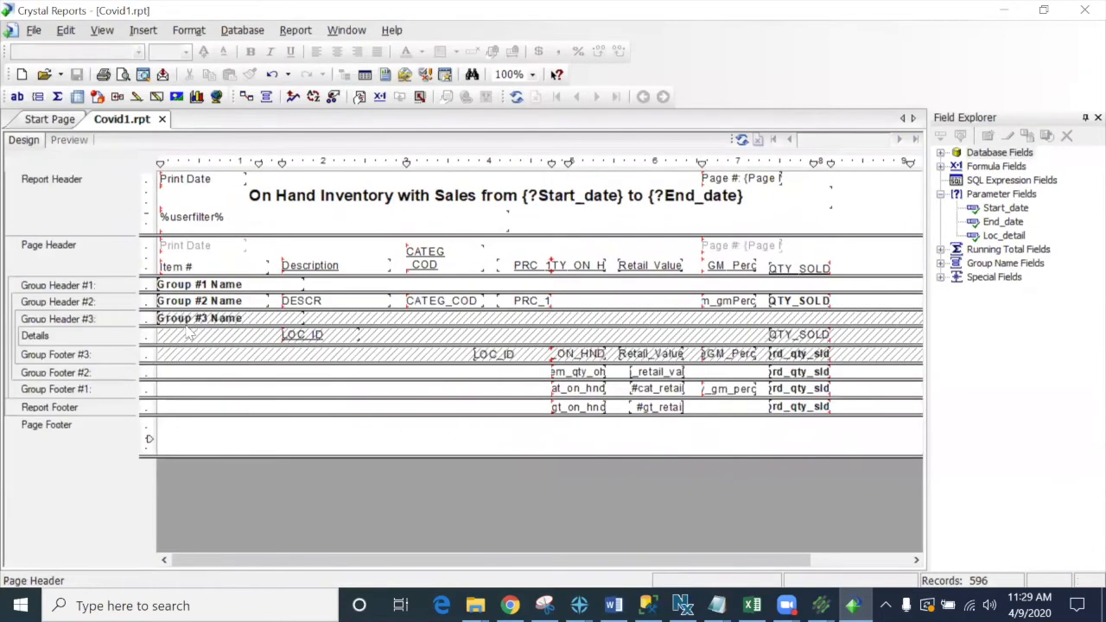
pyautogui.click(87, 286)
pyautogui.click(86, 301)
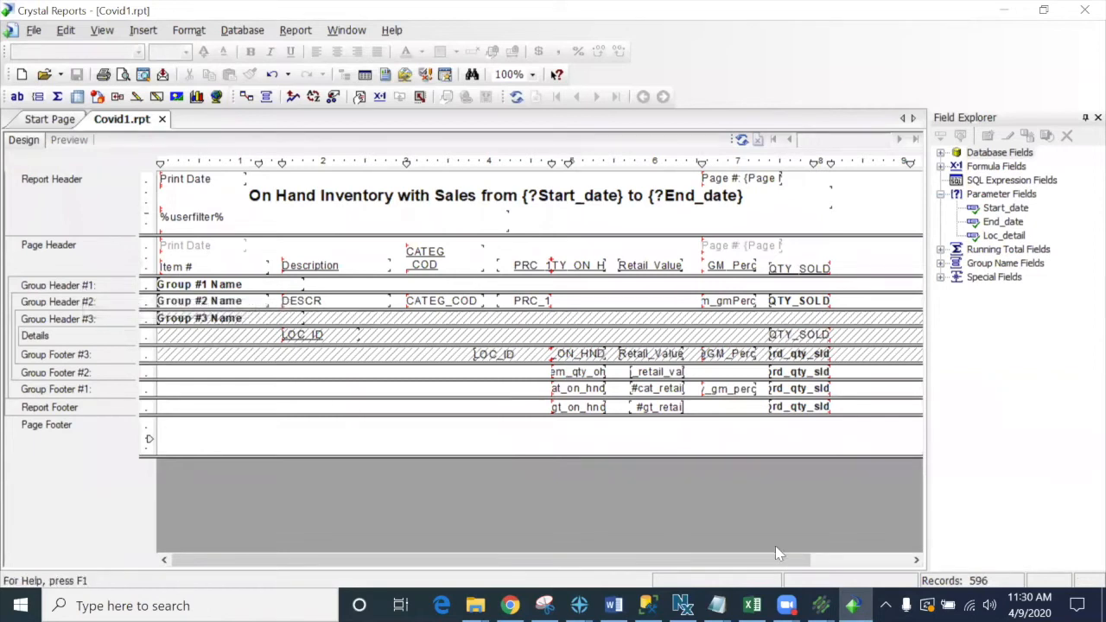
pyautogui.click(820, 605)
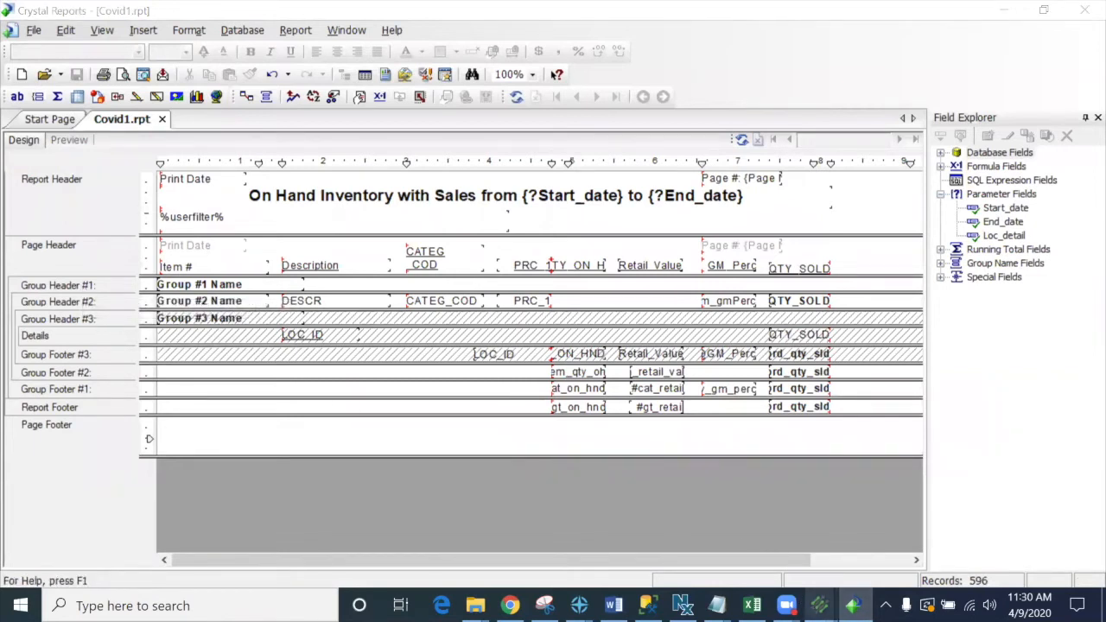
pyautogui.click(874, 563)
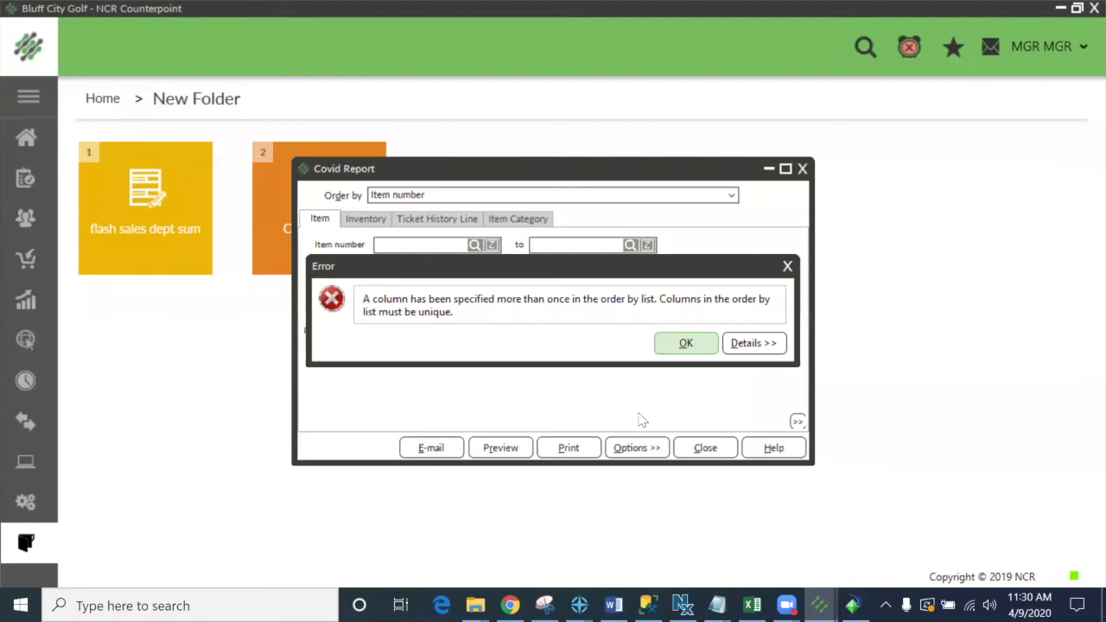
# Step: Dismiss the duplicate order-by error, close the Covid Report options and minimize Counterpoint
pyautogui.click(679, 348)
pyautogui.click(696, 451)
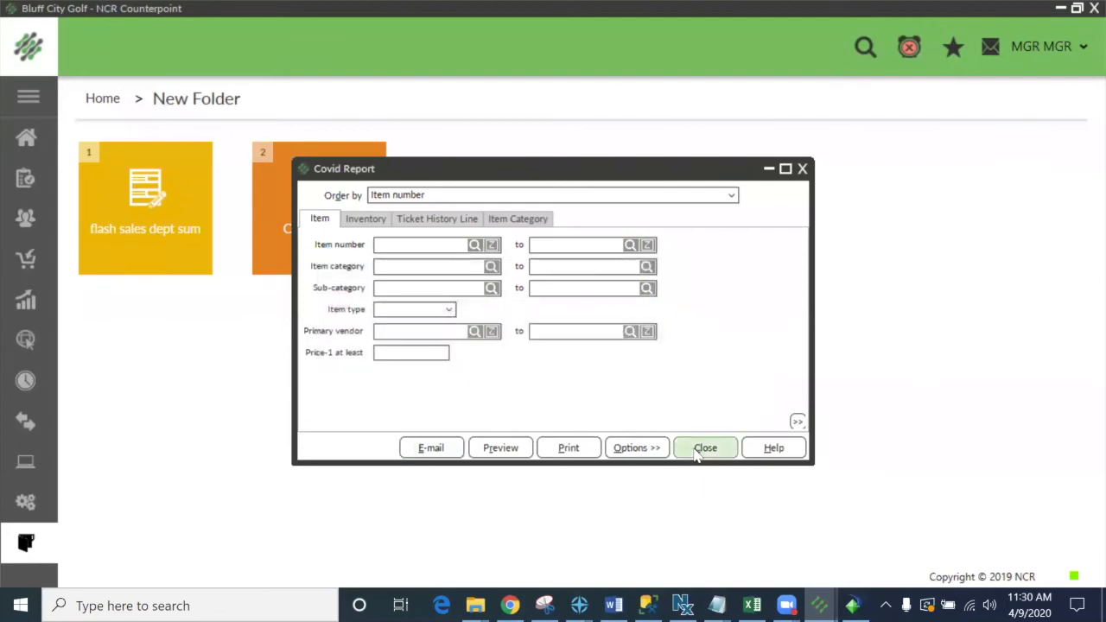
pyautogui.click(1064, 9)
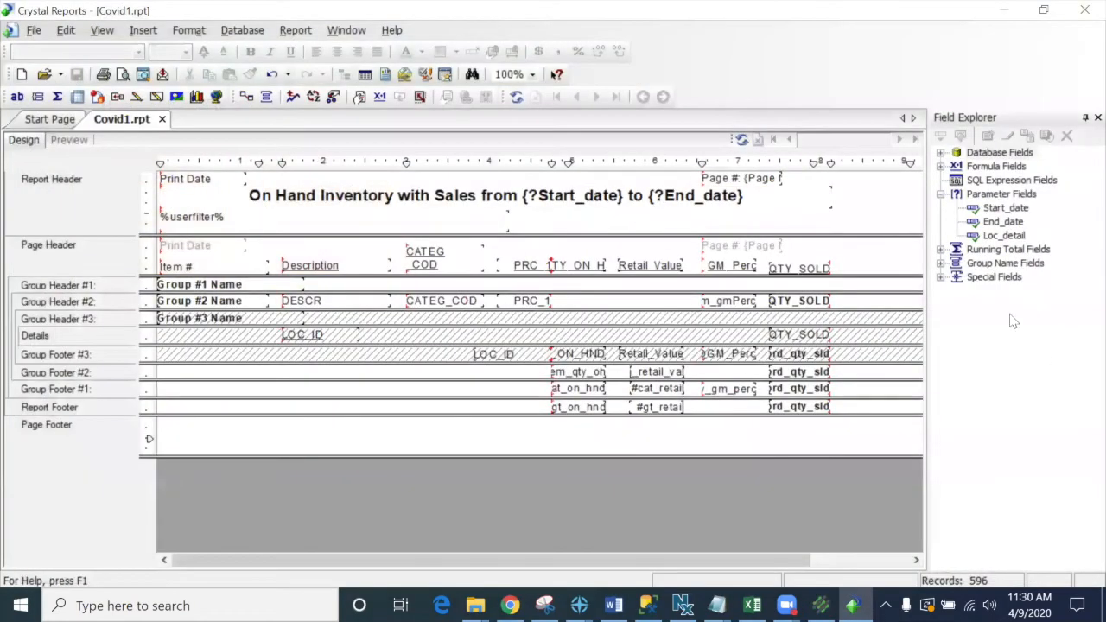
# Step: Expand Formula Fields and select Cost_value, then switch back to Counterpoint
pyautogui.click(941, 167)
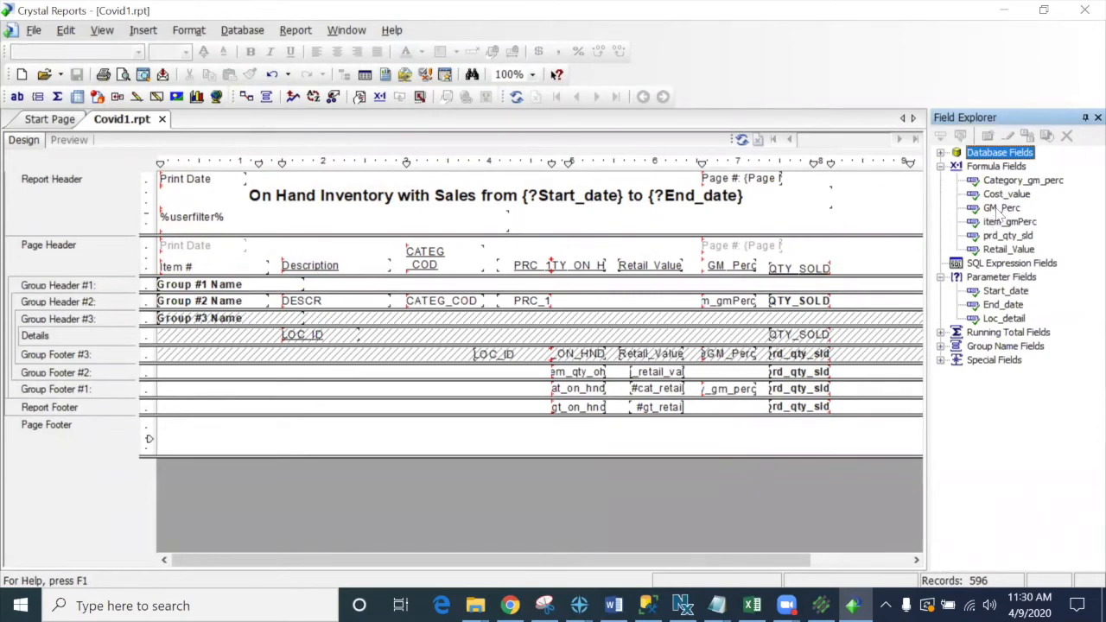
pyautogui.click(1000, 198)
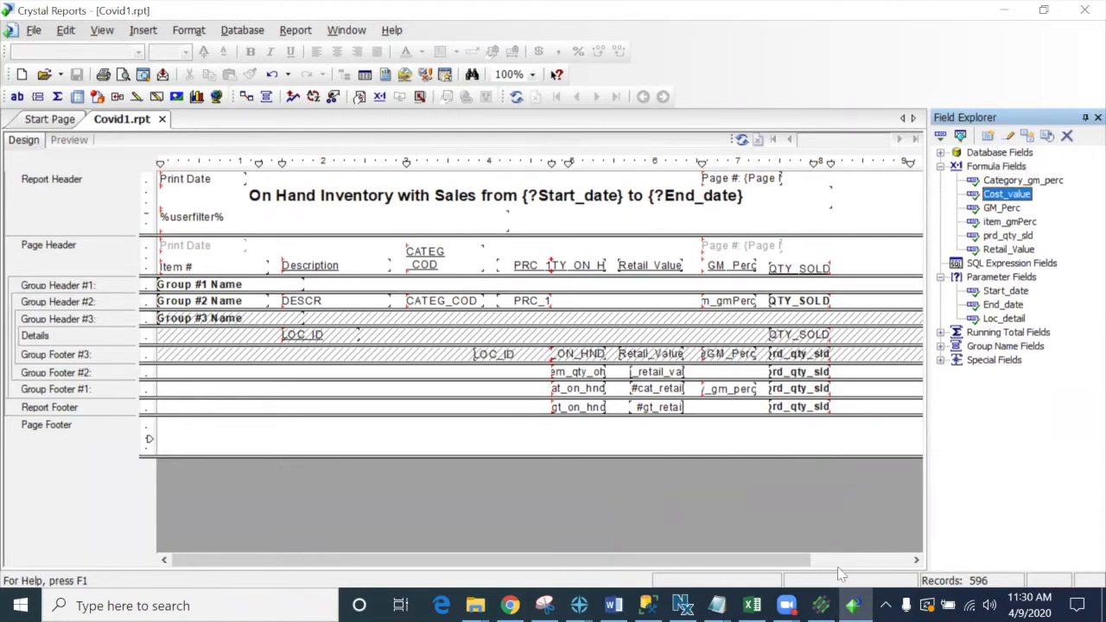
pyautogui.click(820, 605)
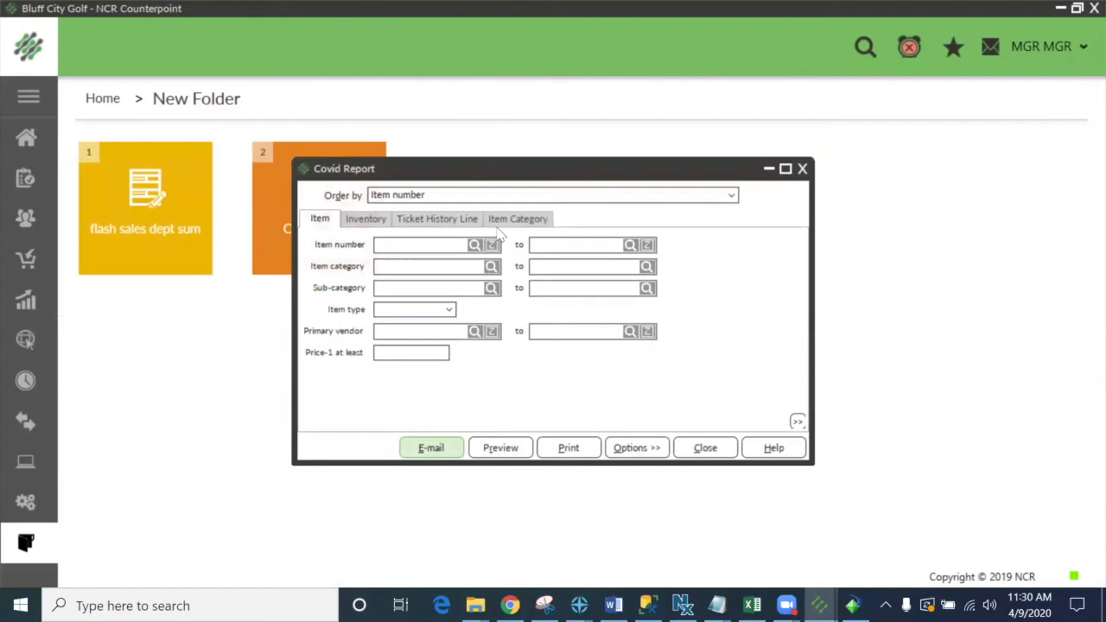
# Step: Try a Covid Report preview, cancel its start-date prompt, close the dialog and minimize Counterpoint
pyautogui.click(500, 447)
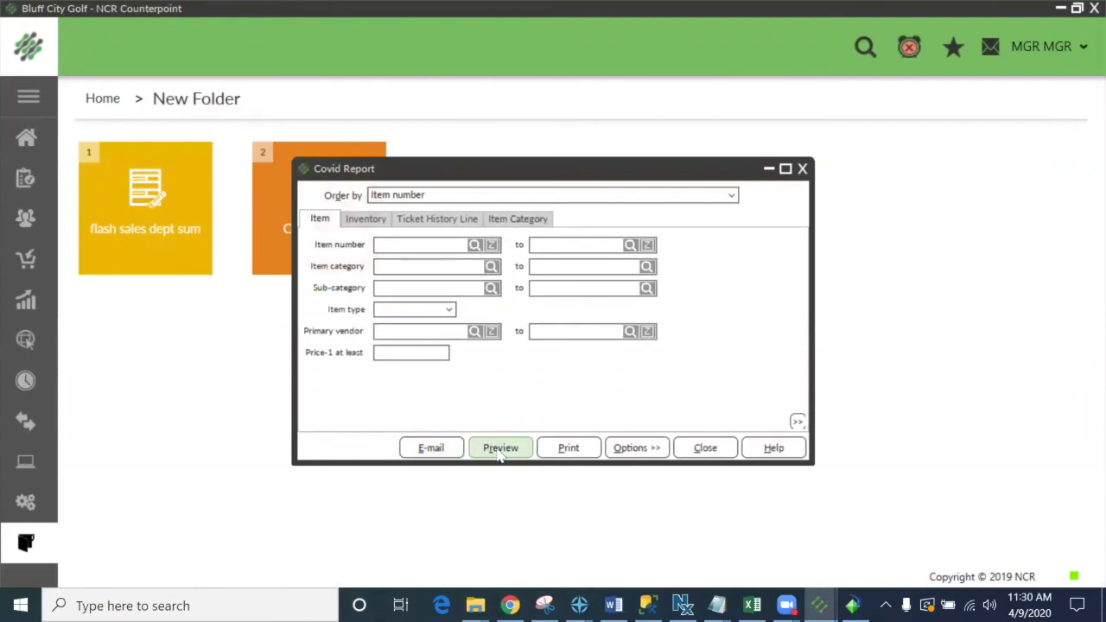
pyautogui.moveTo(506, 113); pyautogui.dragTo(723, 117)
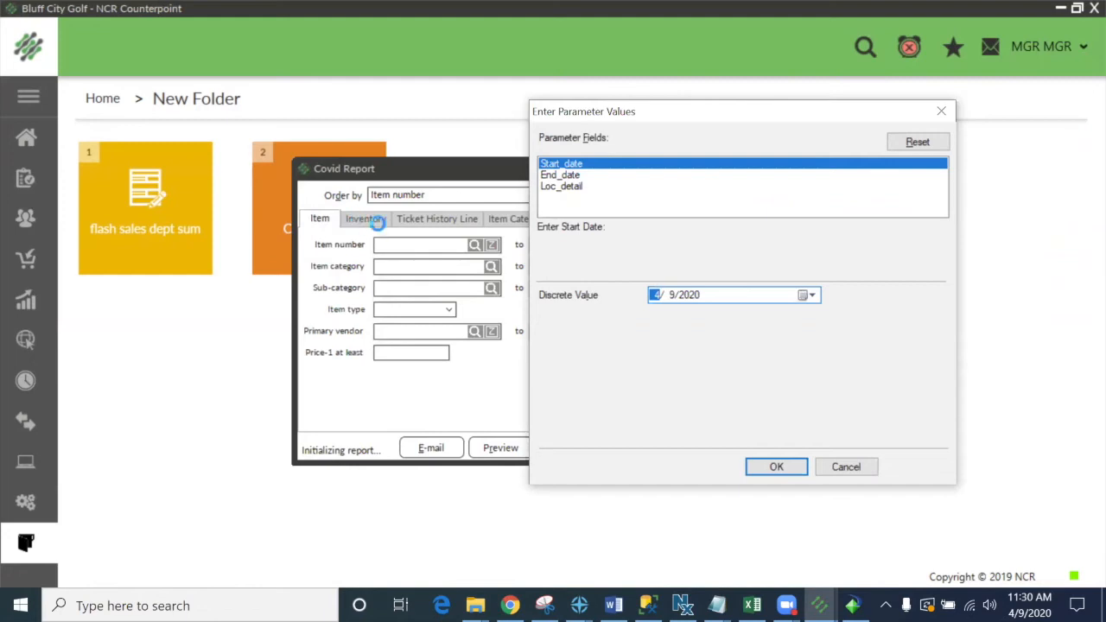
pyautogui.click(851, 467)
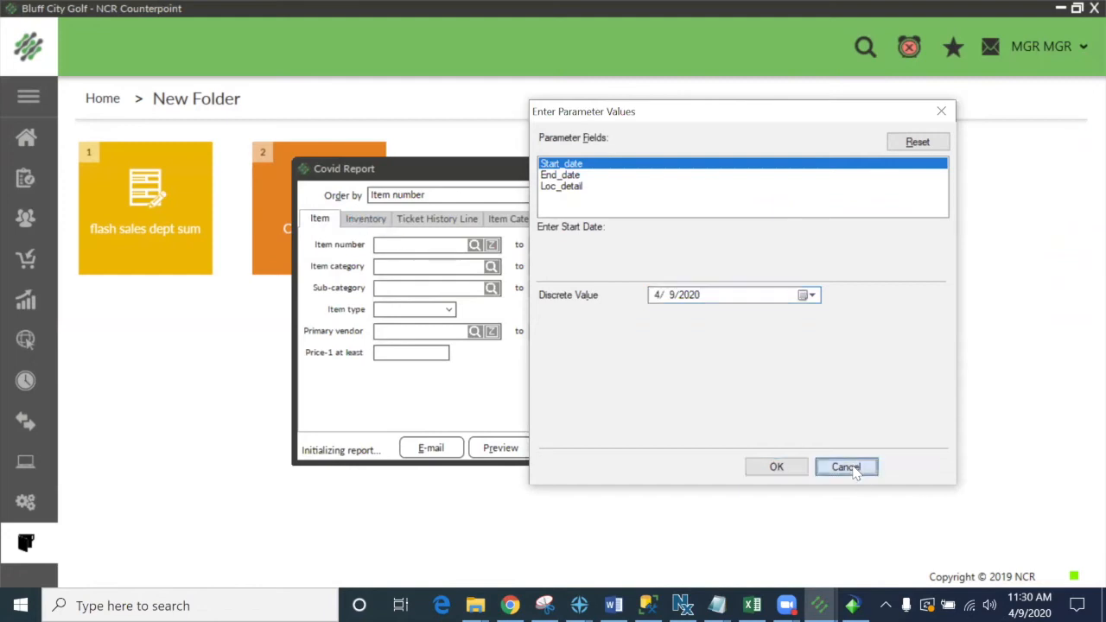
pyautogui.click(585, 354)
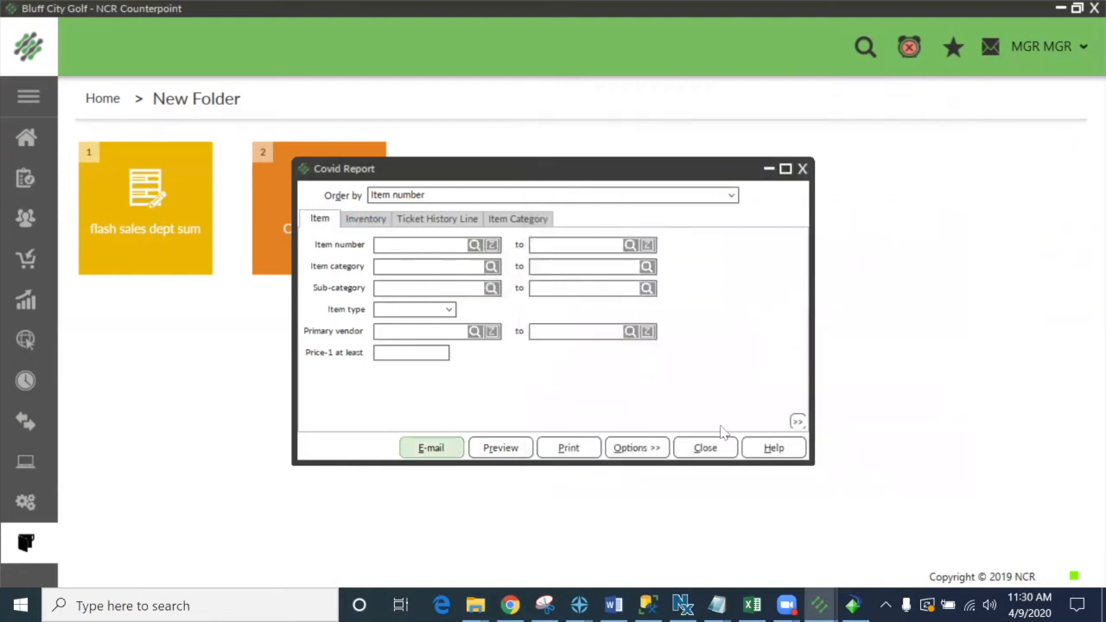
pyautogui.click(707, 446)
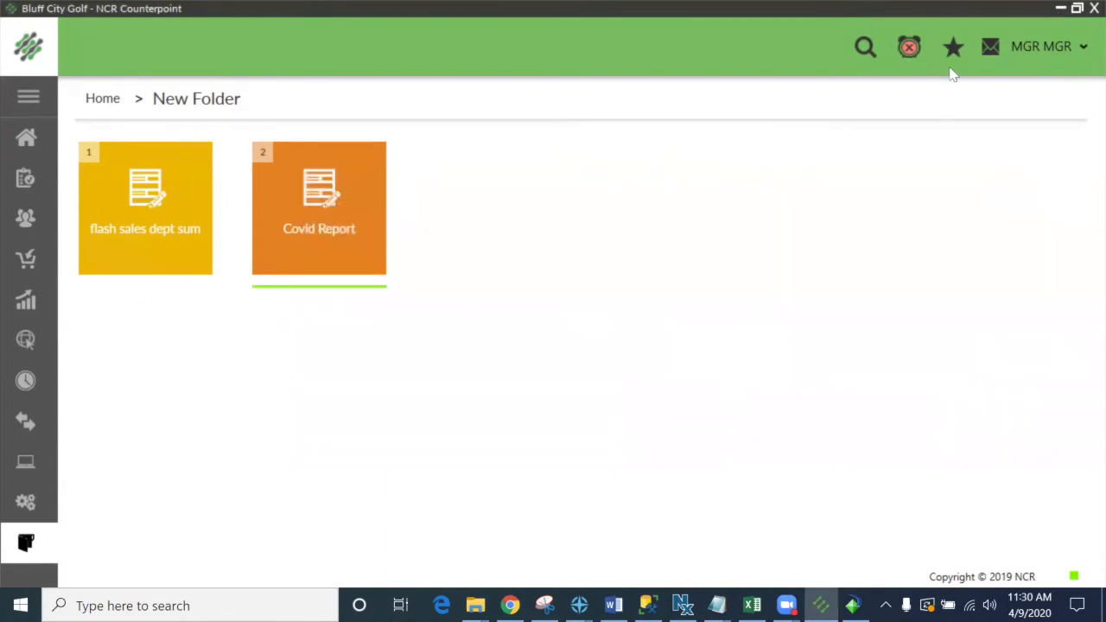
pyautogui.click(1060, 8)
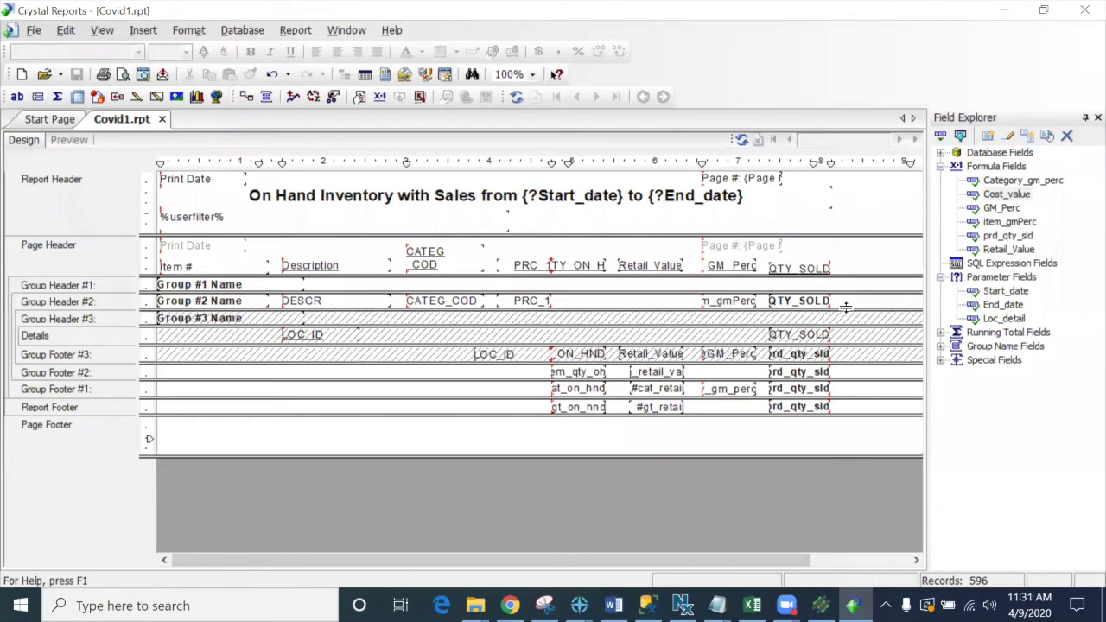
# Step: Open the Category_gm_perc formula in Formula Workshop and look over its text
pyautogui.click(1002, 181)
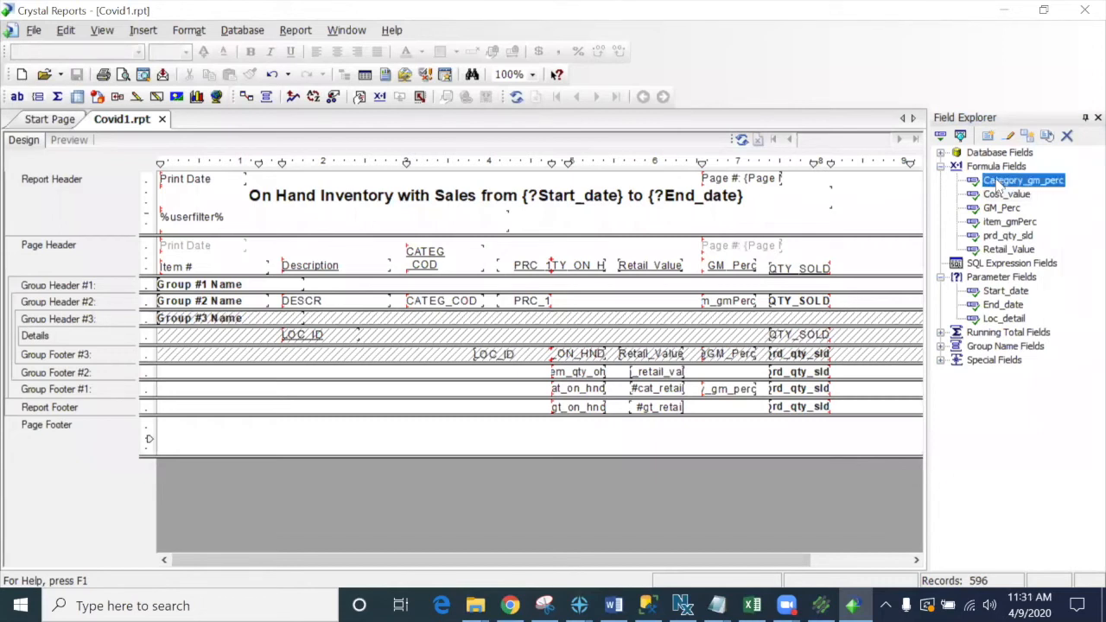
pyautogui.click(1011, 140)
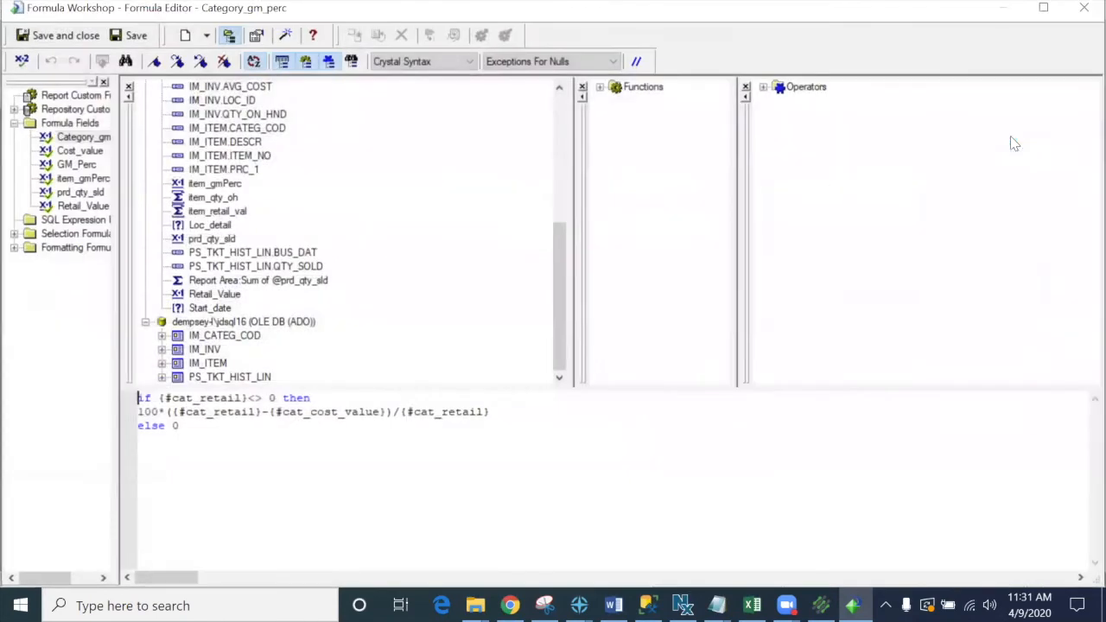
pyautogui.moveTo(343, 446); pyautogui.dragTo(227, 397)
pyautogui.click(410, 443)
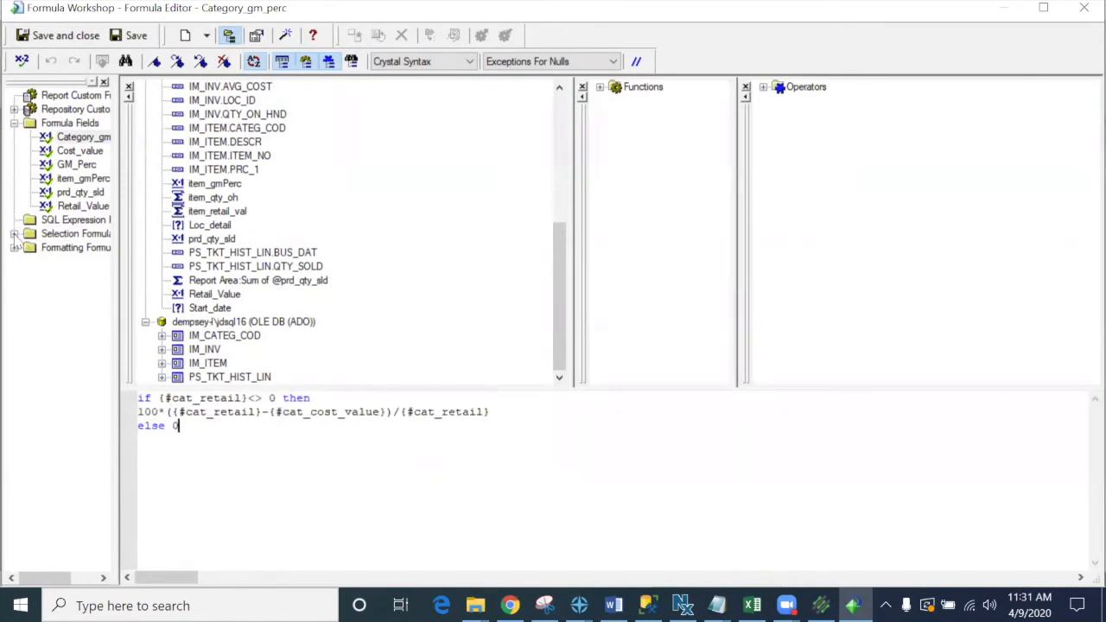
pyautogui.click(44, 237)
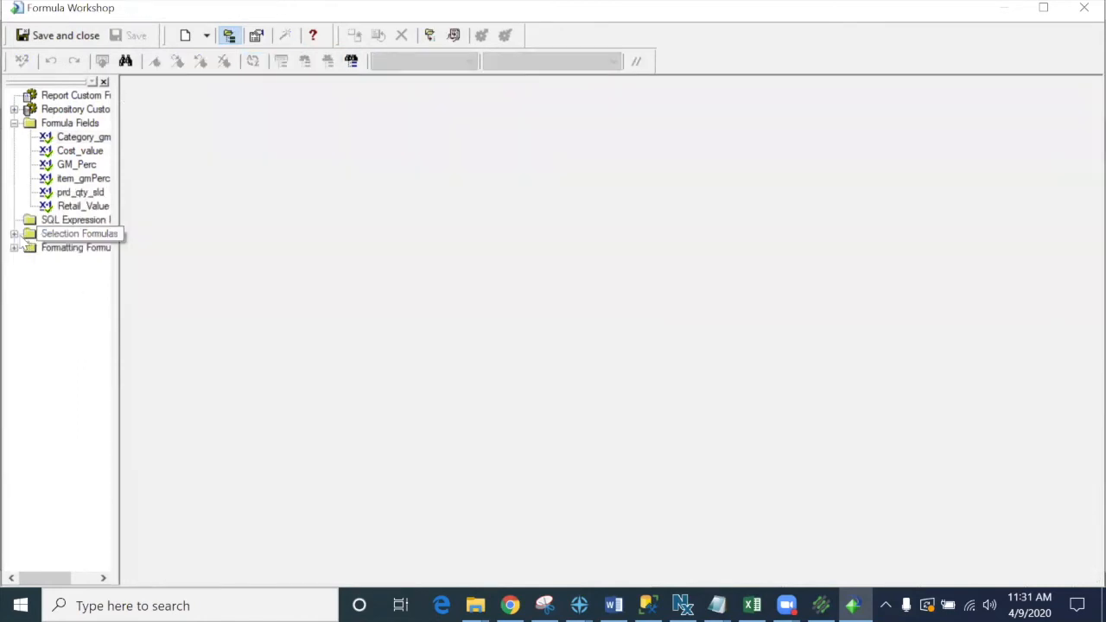
# Step: Expand Selection Formulas and open the empty Record Selection formula
pyautogui.click(51, 234)
pyautogui.click(14, 234)
pyautogui.click(73, 264)
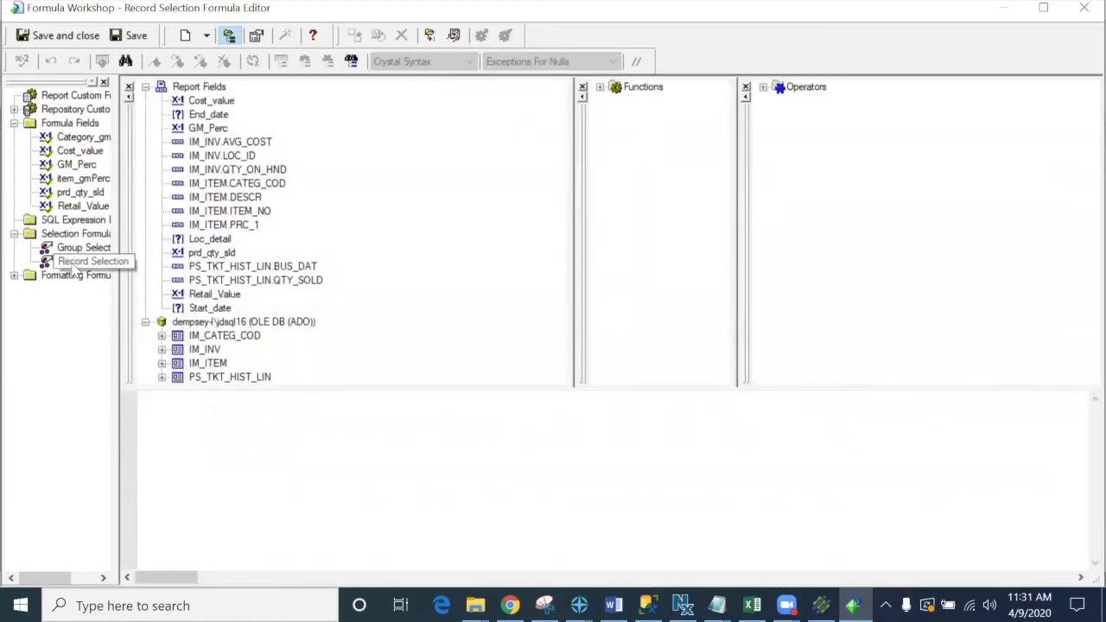
# Step: Write //showorderby:none and //promptforparameters:no as two lines in the record selection formula
pyautogui.click(180, 427)
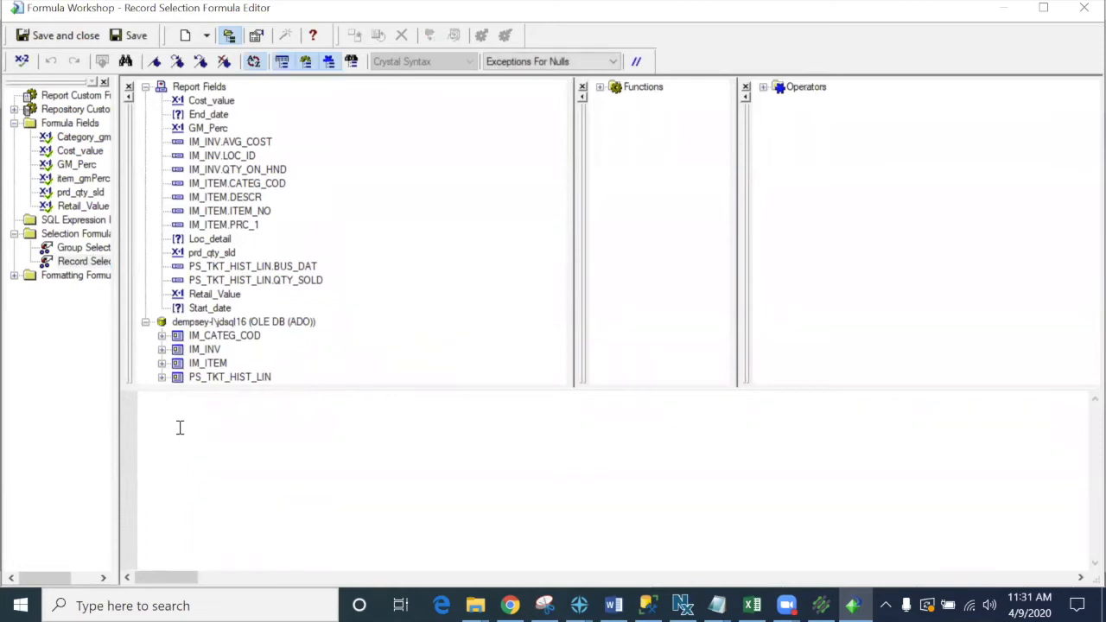
pyautogui.write('//')
pyautogui.write('showorderby')
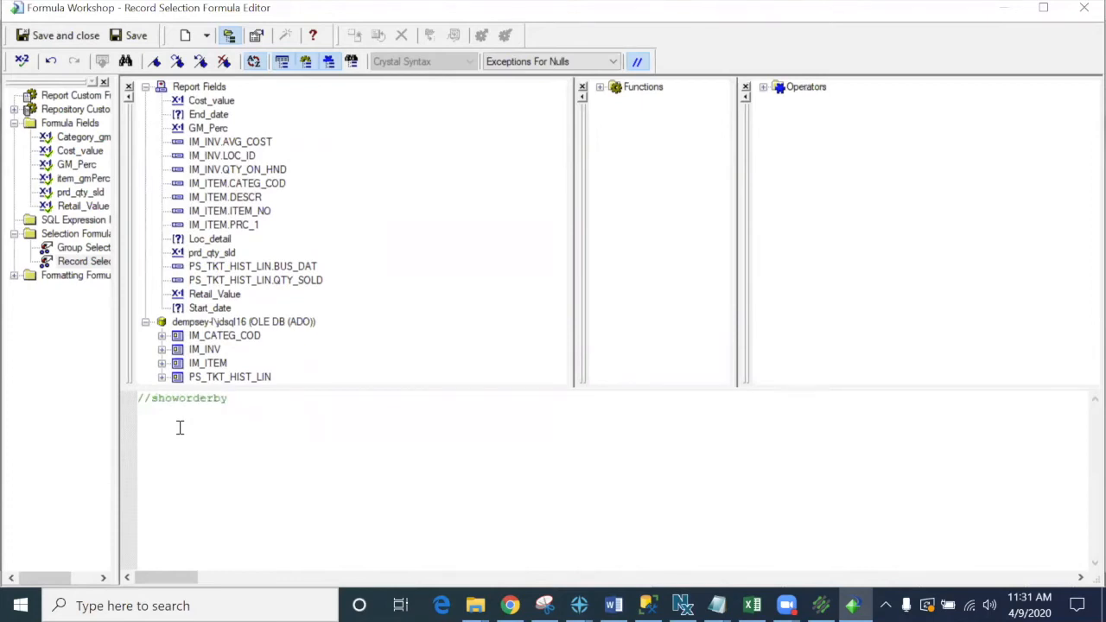
pyautogui.write(':none')
pyautogui.press('Return')
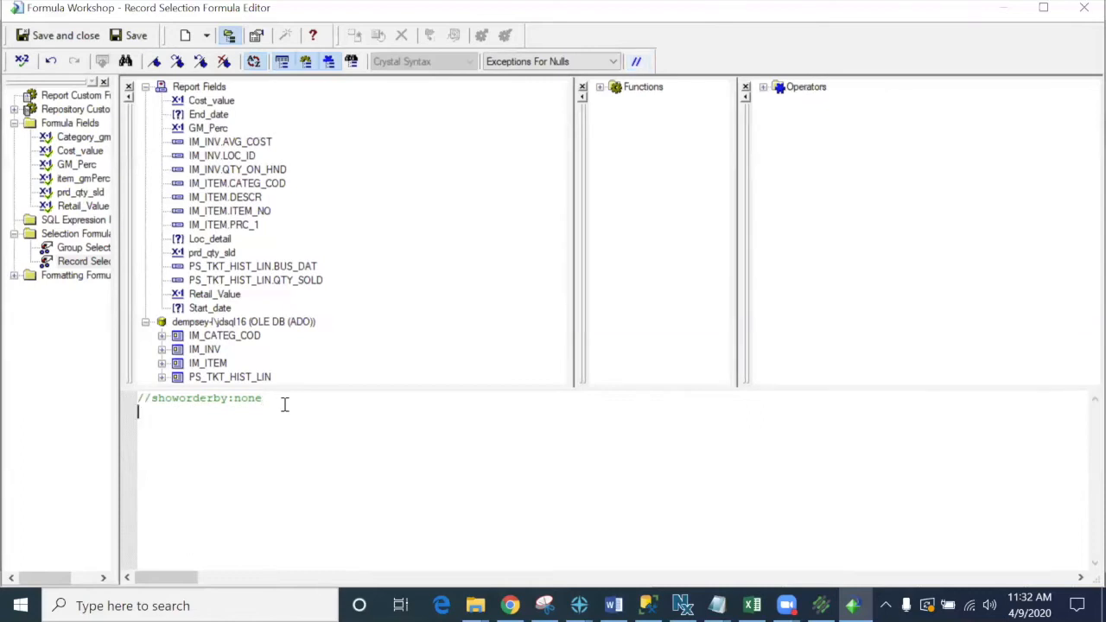
pyautogui.write('//promptf')
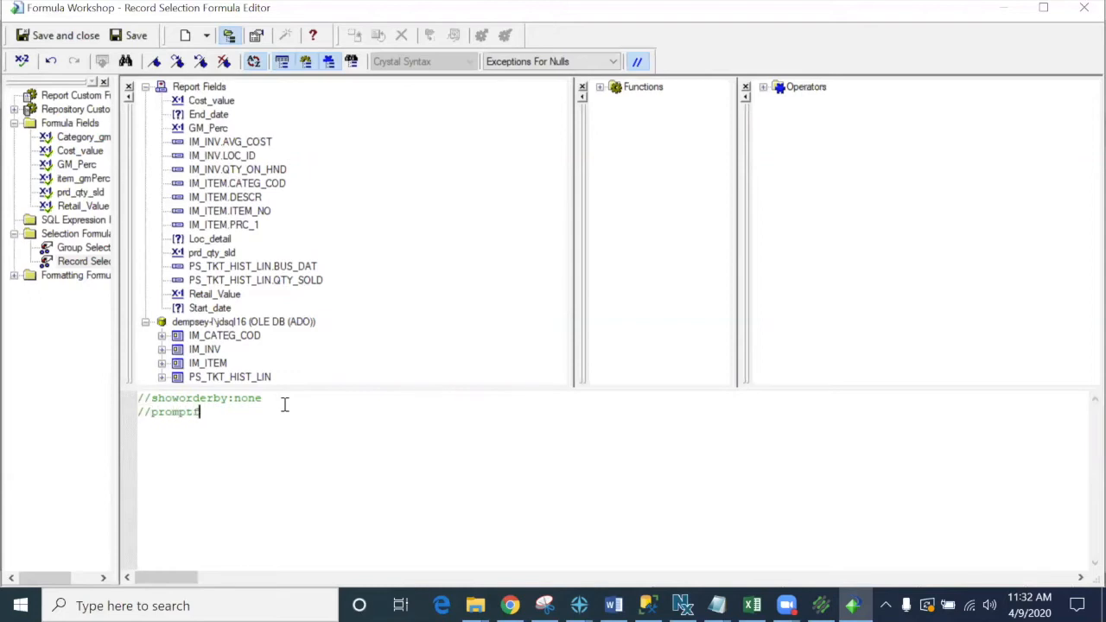
pyautogui.write('orparameters:no')
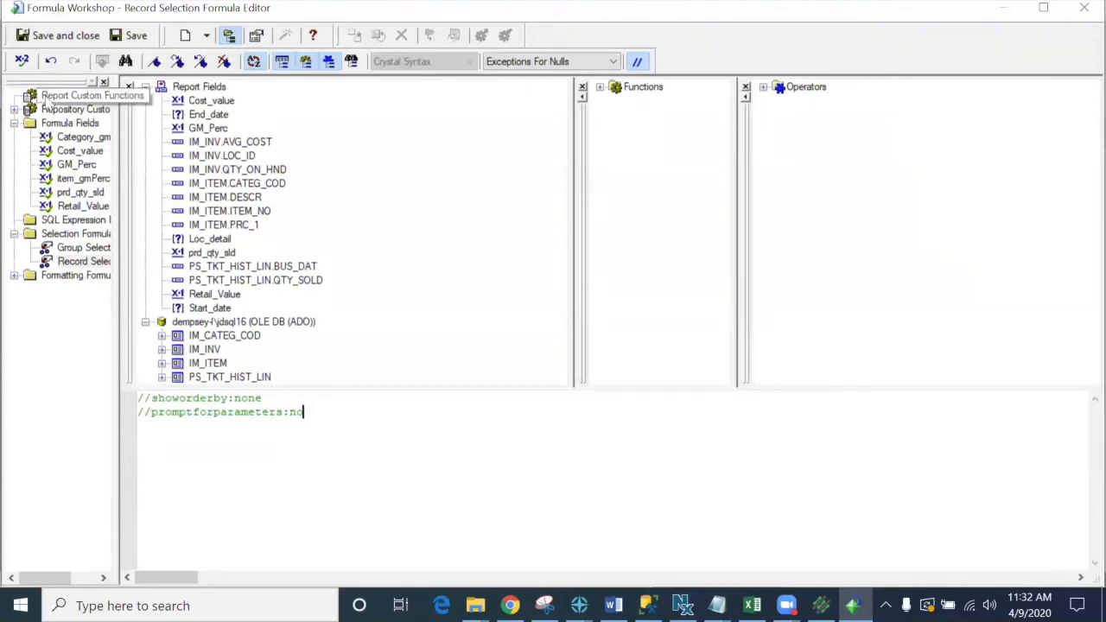
# Step: Save the formula and the Covid1 report without saved data, then minimize Crystal Reports
pyautogui.click(26, 38)
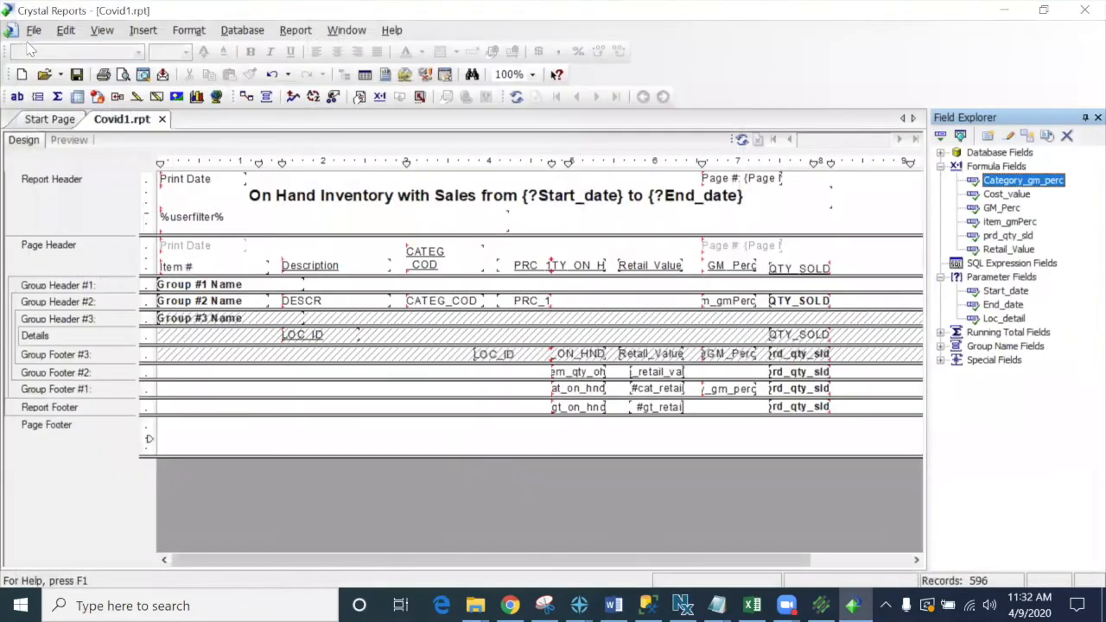
pyautogui.click(76, 75)
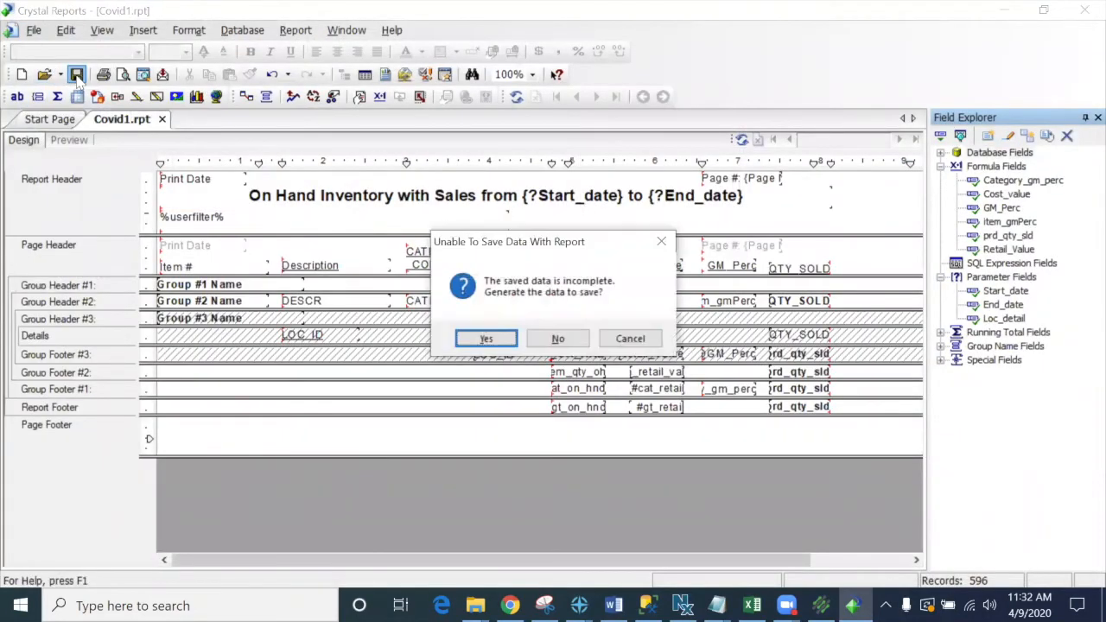
pyautogui.click(557, 339)
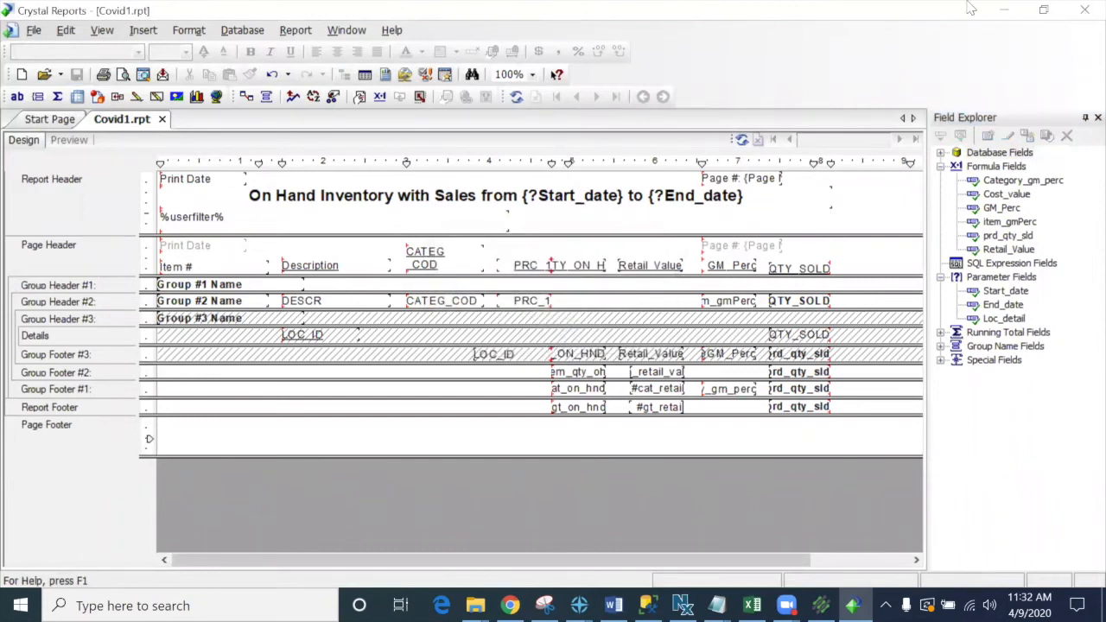
pyautogui.click(1004, 10)
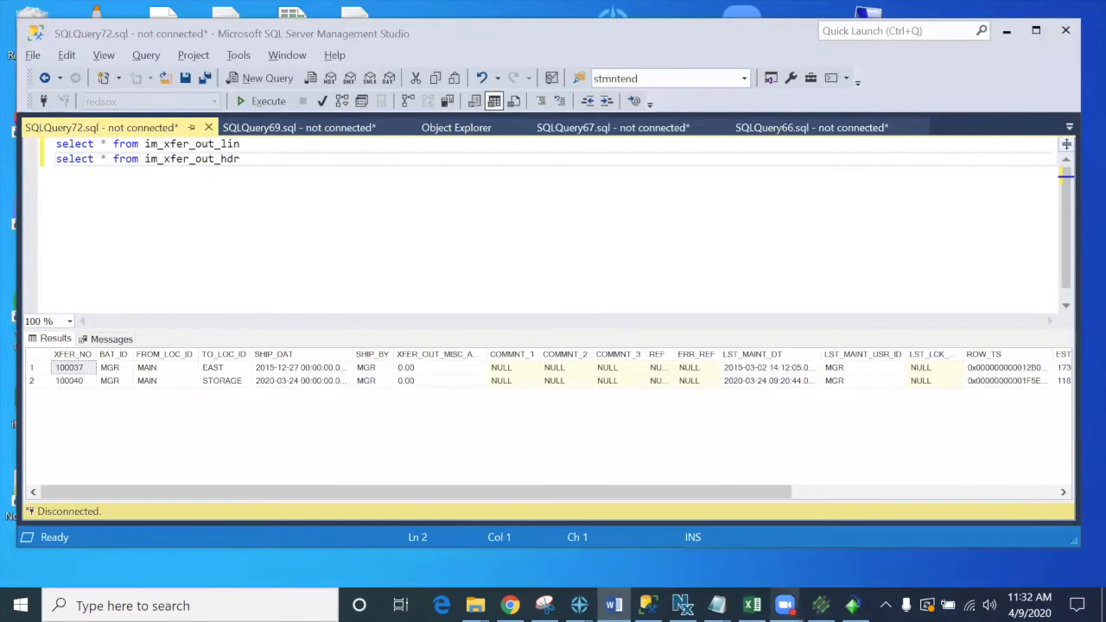
# Step: Reopen the Covid Report with Start Date 01/01/15, End Date 4/9/2020 and Display Location Detail unchecked
pyautogui.click(821, 605)
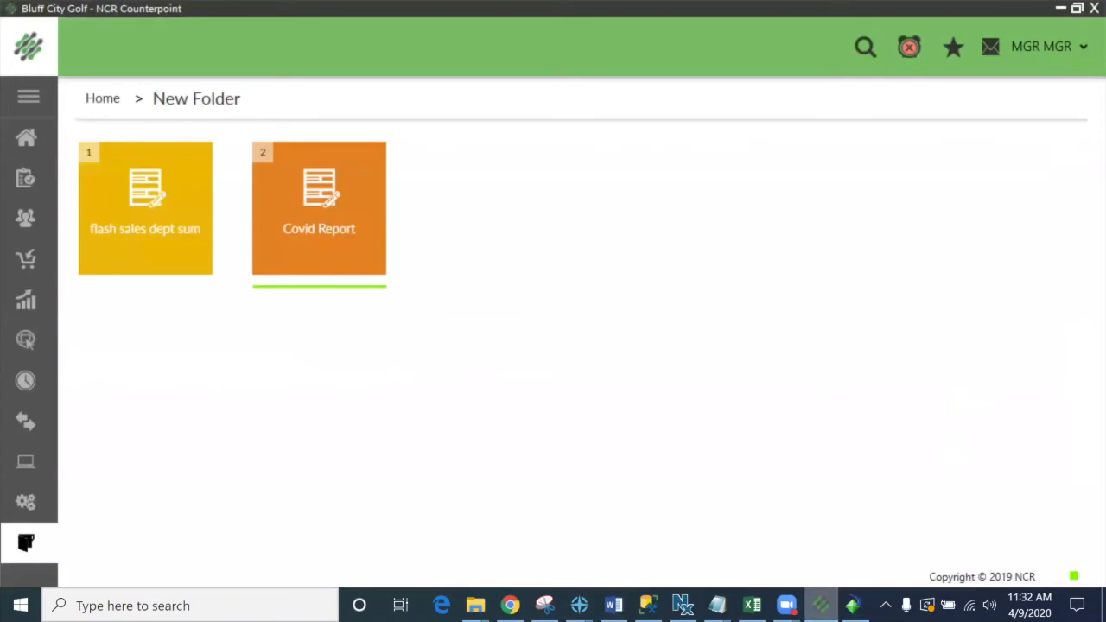
pyautogui.click(307, 227)
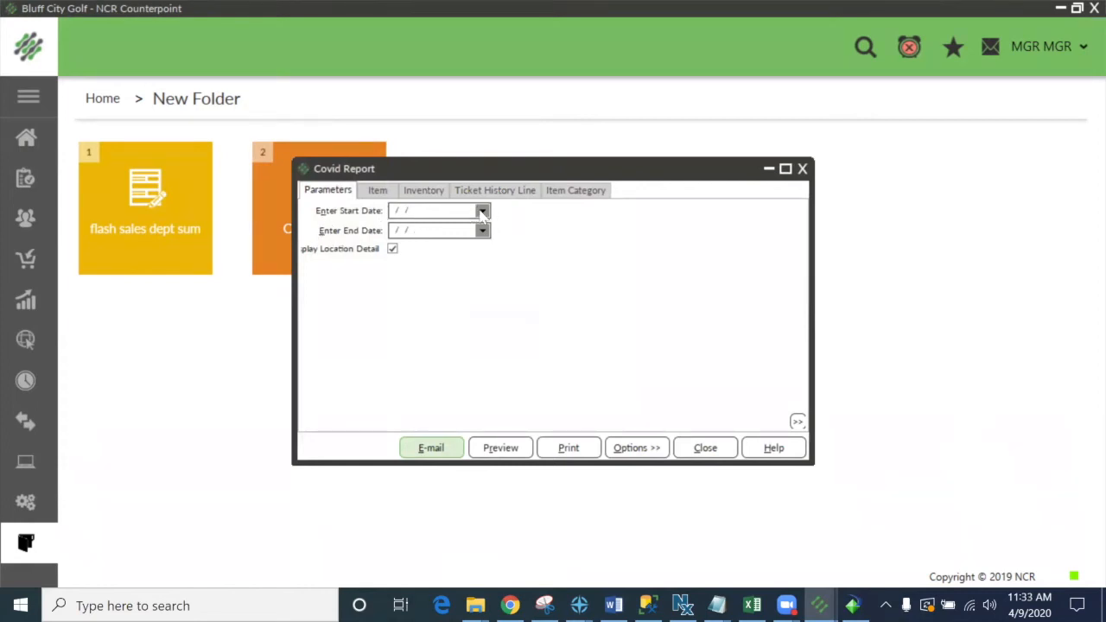
pyautogui.click(482, 212)
pyautogui.click(483, 211)
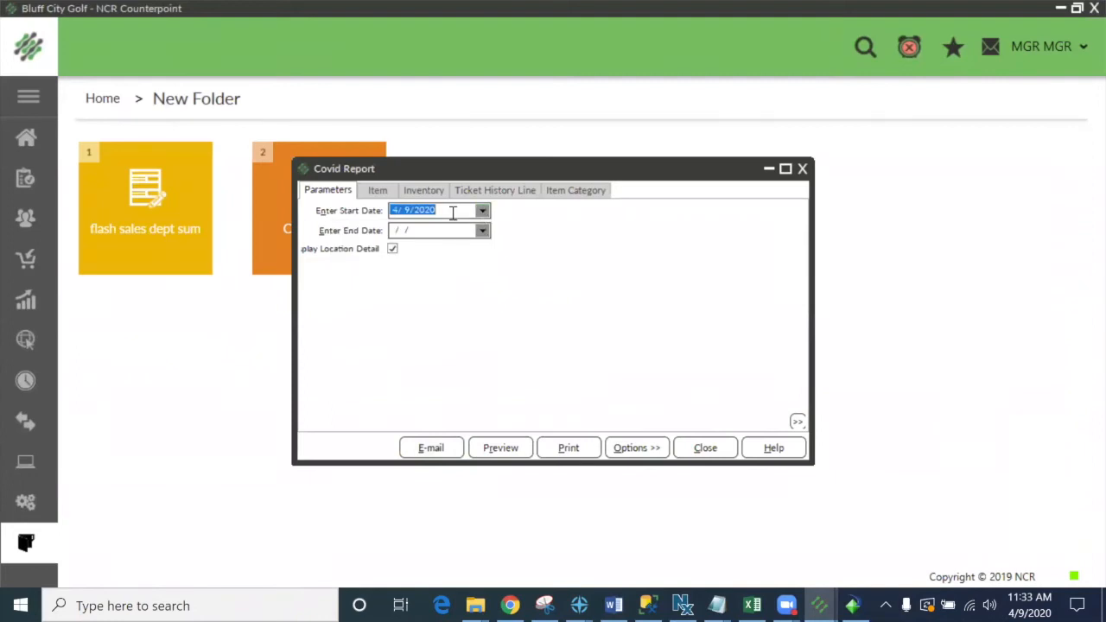
pyautogui.write('01/01/15')
pyautogui.press('Tab')
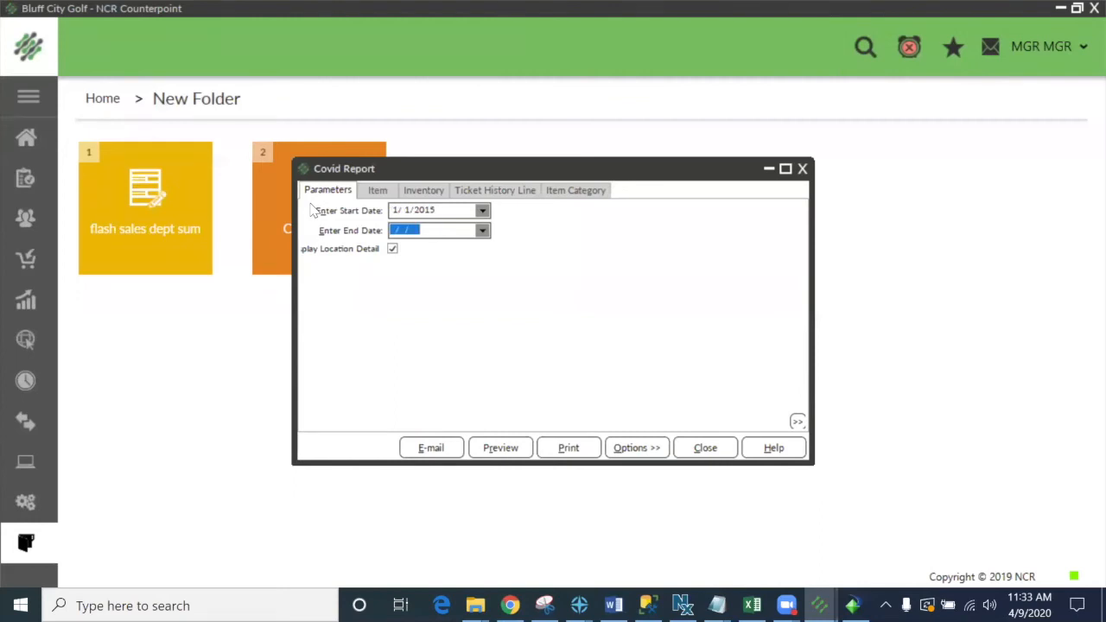
pyautogui.press('y')
pyautogui.click(392, 250)
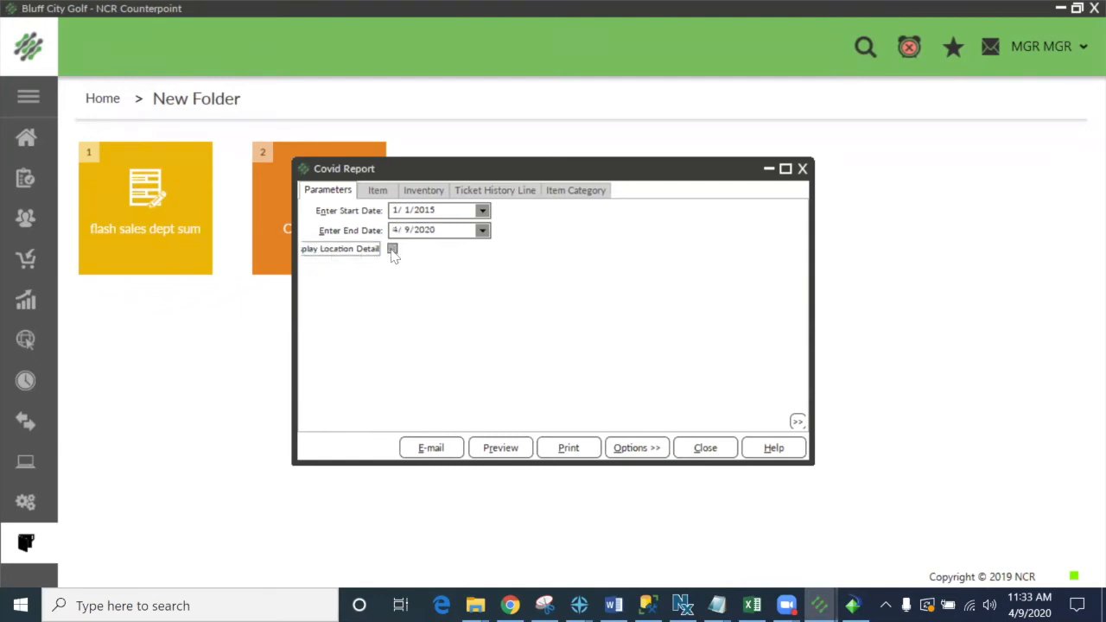
pyautogui.click(508, 448)
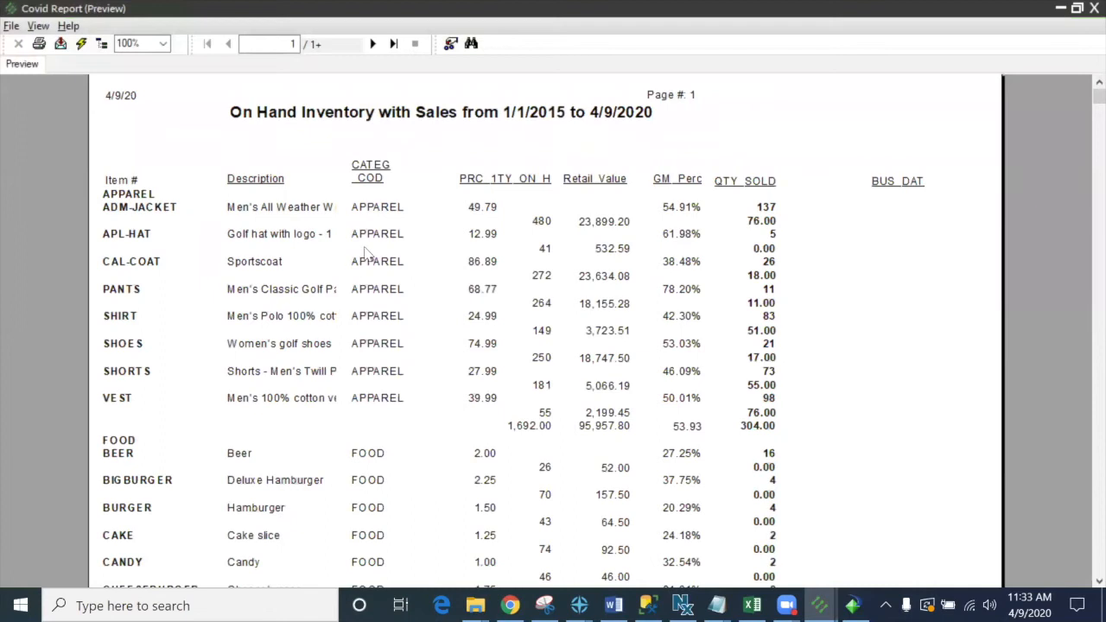
pyautogui.click(1094, 8)
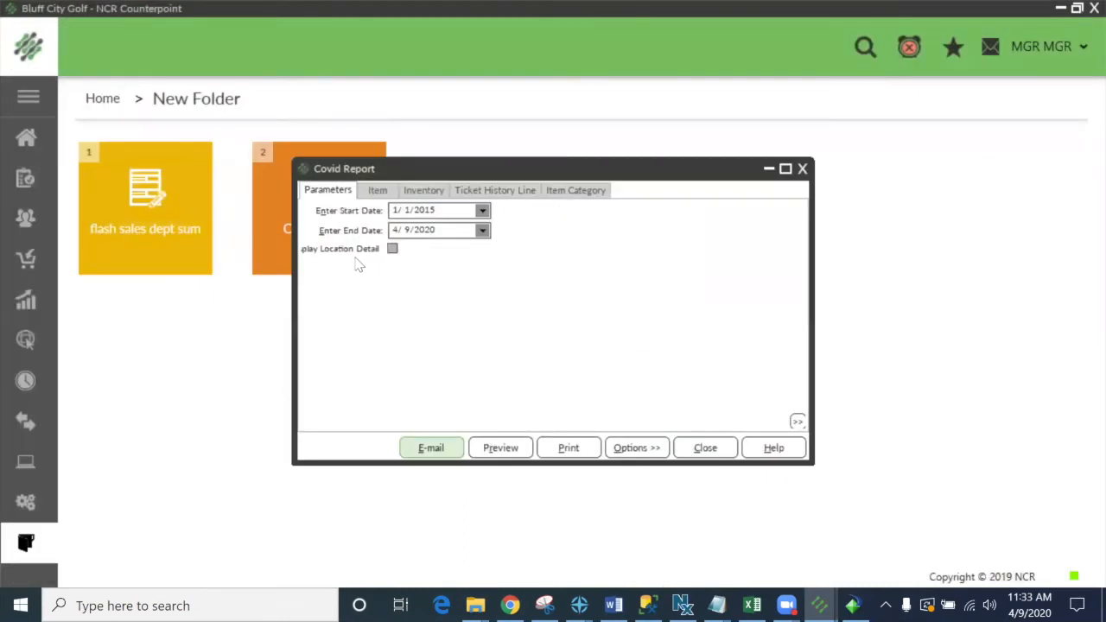
# Step: Check Display Location Detail, preview the EAST/MAIN/STORAGE rows, then close the preview
pyautogui.click(392, 249)
pyautogui.click(497, 440)
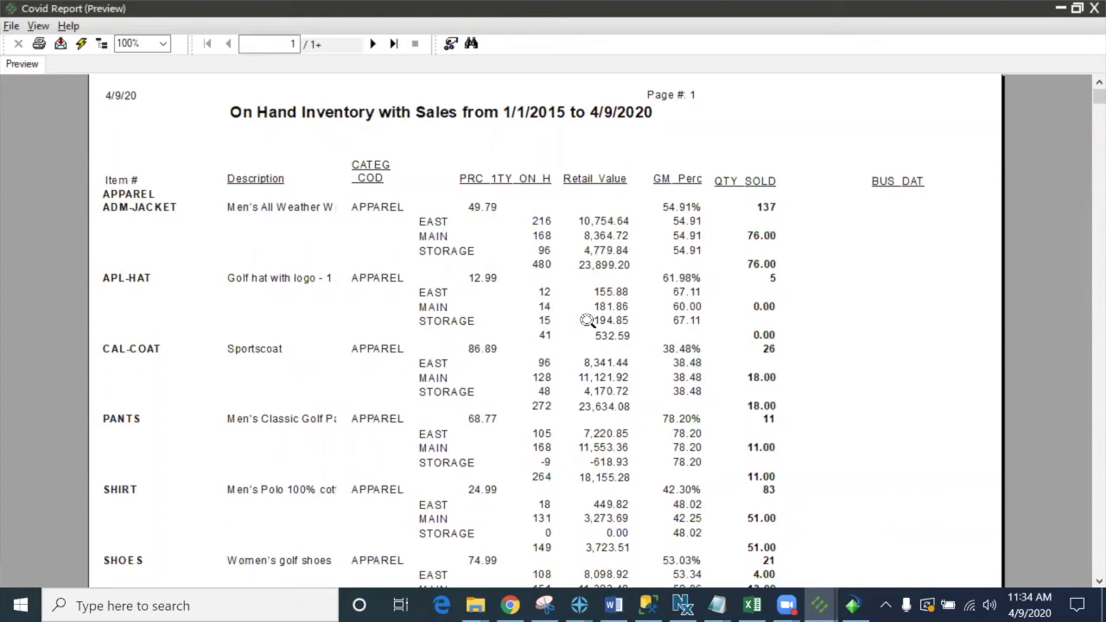
pyautogui.click(1093, 8)
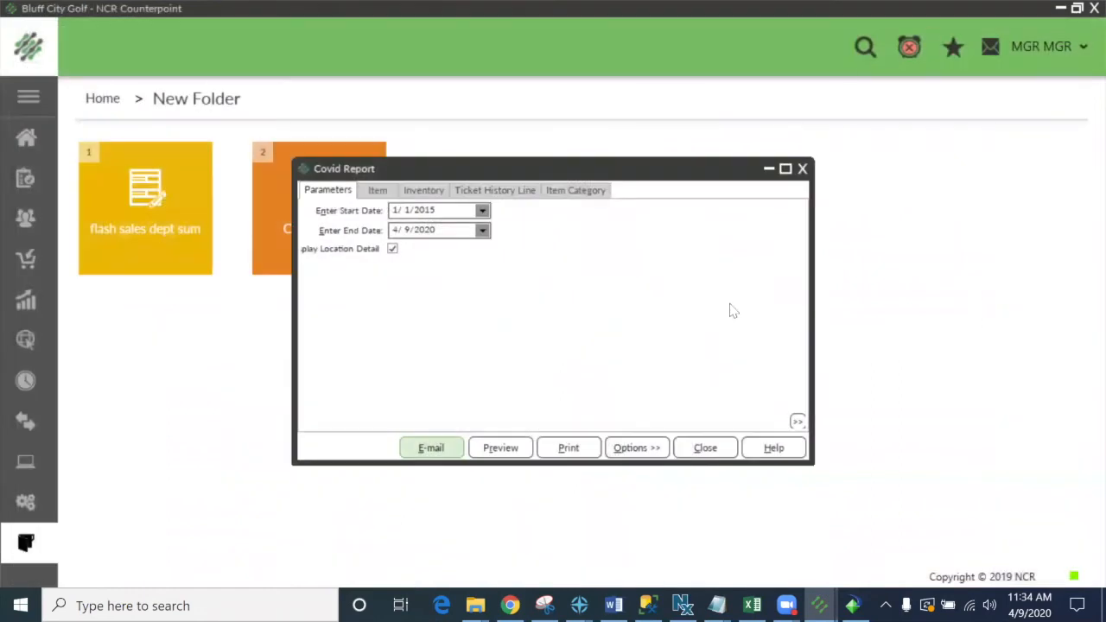
# Step: Reopen the Covid Report and set the ticket history Business date filter to 1/1/2020
pyautogui.click(695, 447)
pyautogui.click(304, 228)
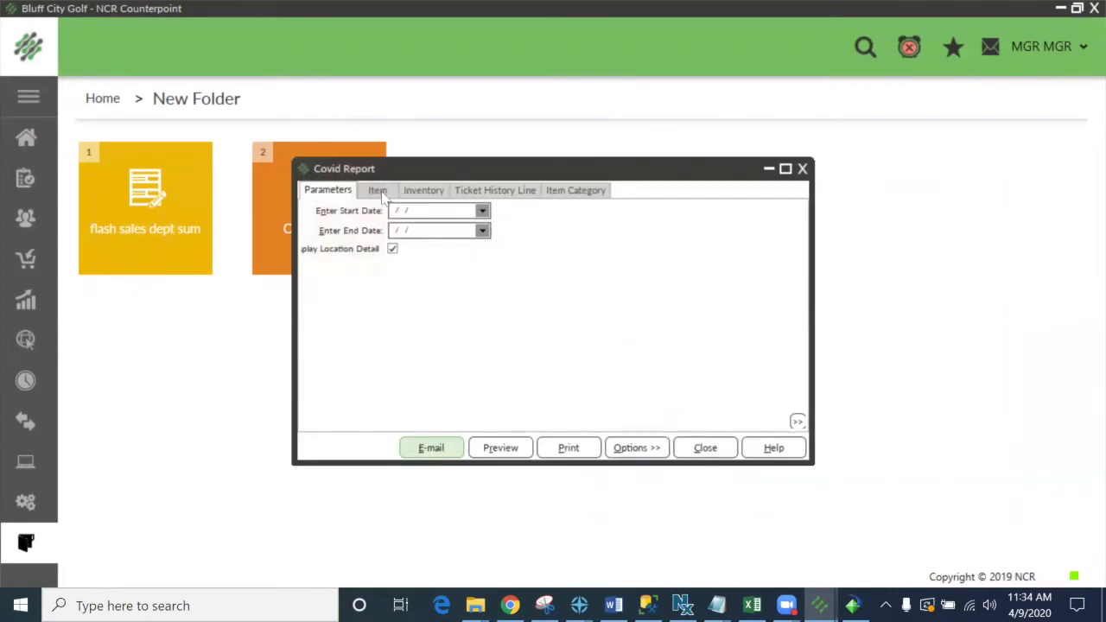
pyautogui.click(379, 191)
pyautogui.click(423, 191)
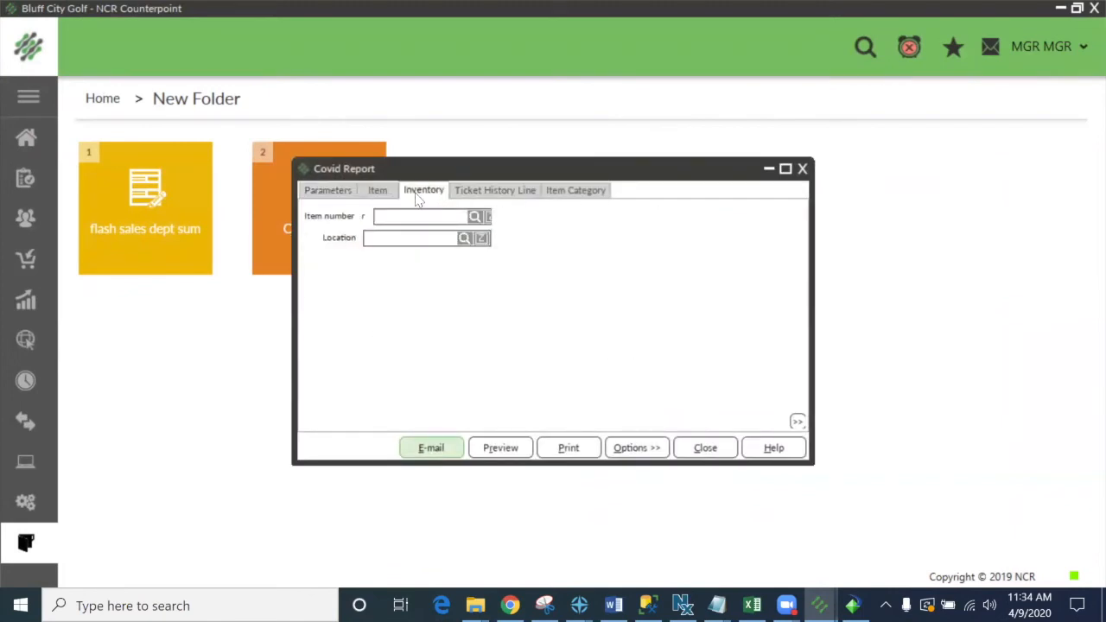
pyautogui.click(464, 194)
pyautogui.click(582, 191)
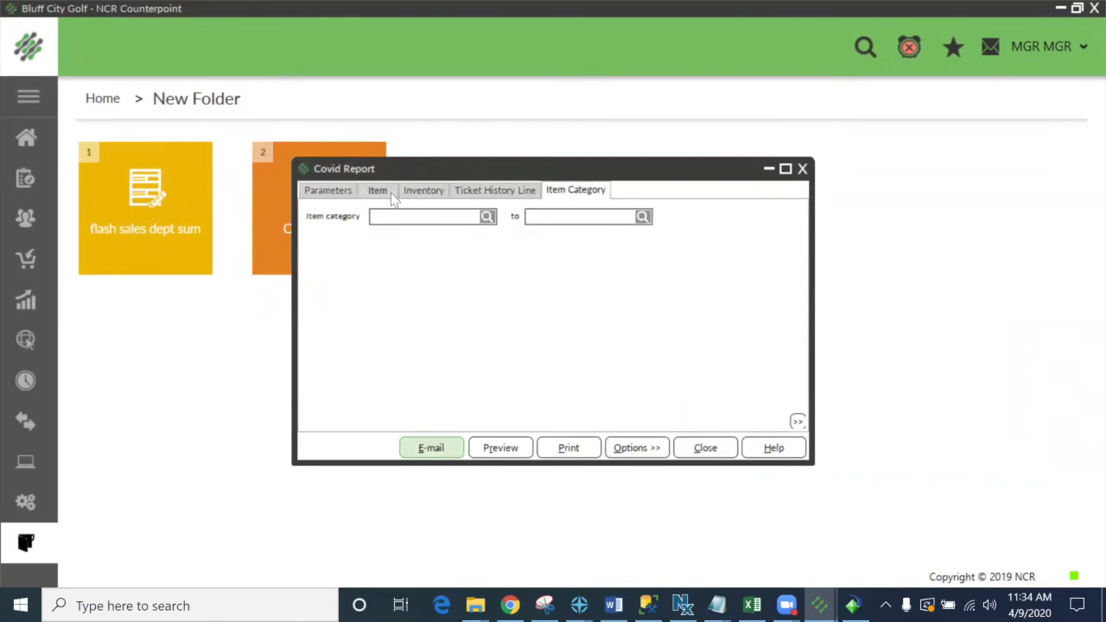
pyautogui.click(488, 196)
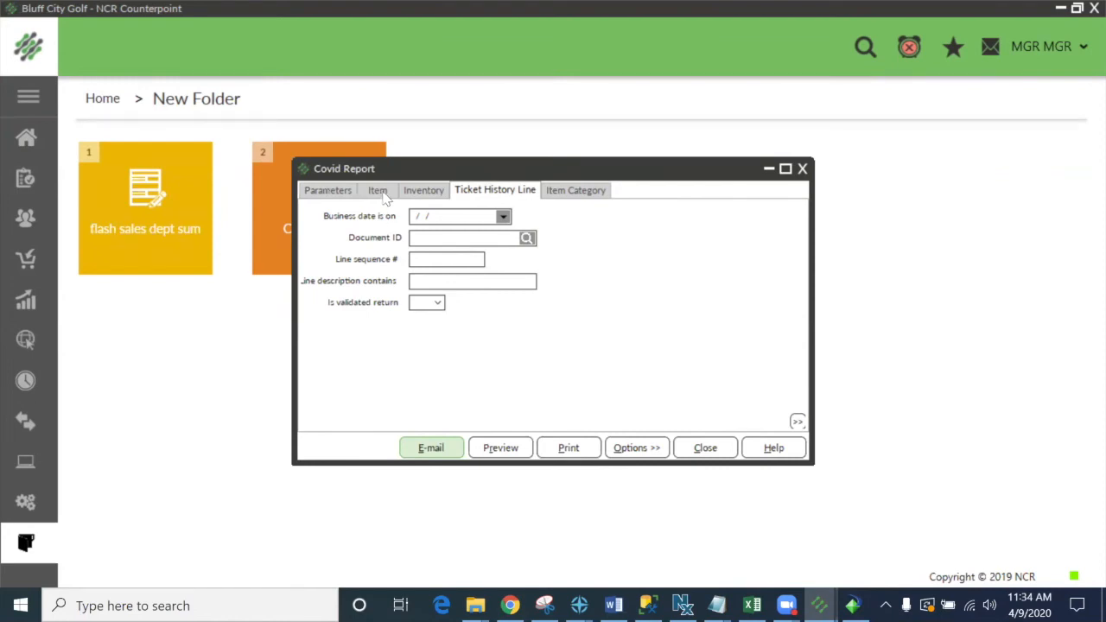
pyautogui.click(463, 217)
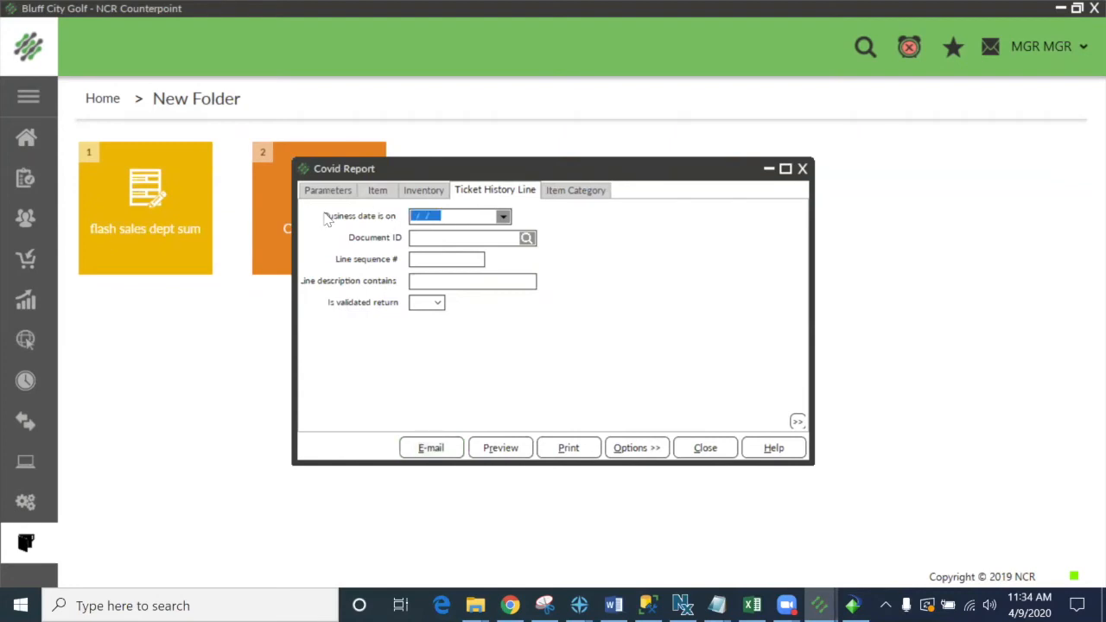
pyautogui.press('y')
# Step: Enter report dates 01/01/15 to 04/09/20 and preview the filtered report
pyautogui.click(332, 191)
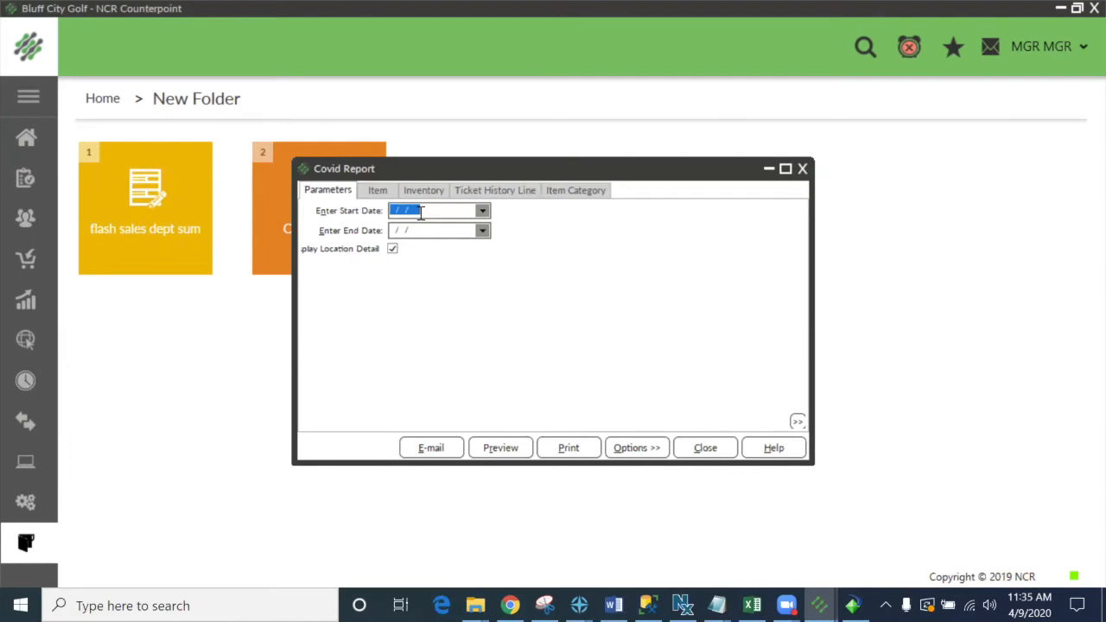
pyautogui.write('010115')
pyautogui.press('Tab')
pyautogui.write('040920')
pyautogui.press('Tab')
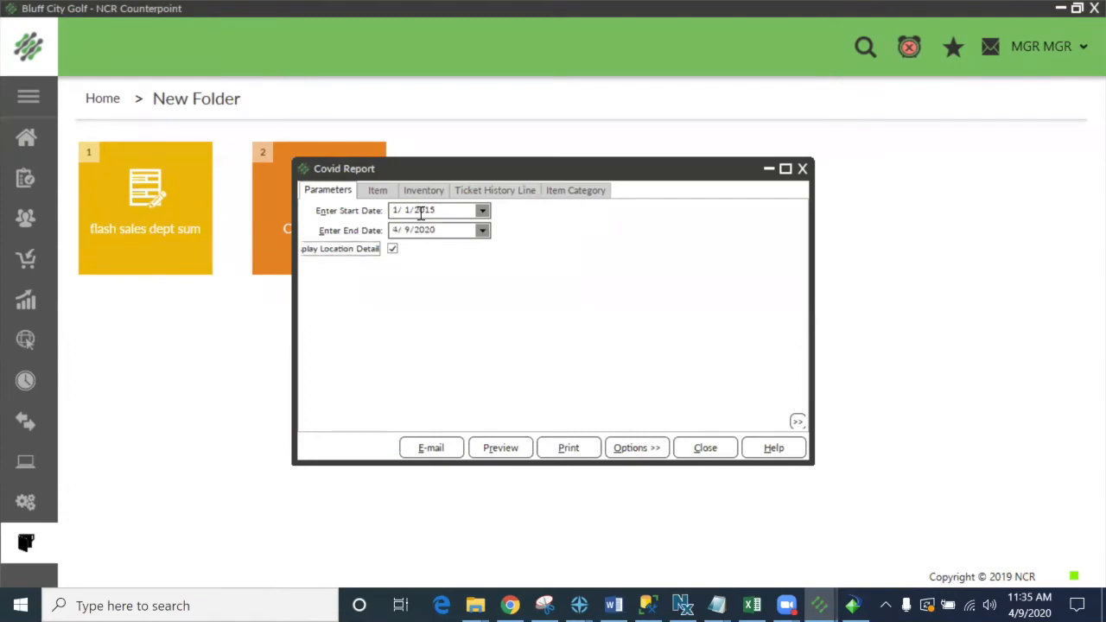
pyautogui.click(498, 448)
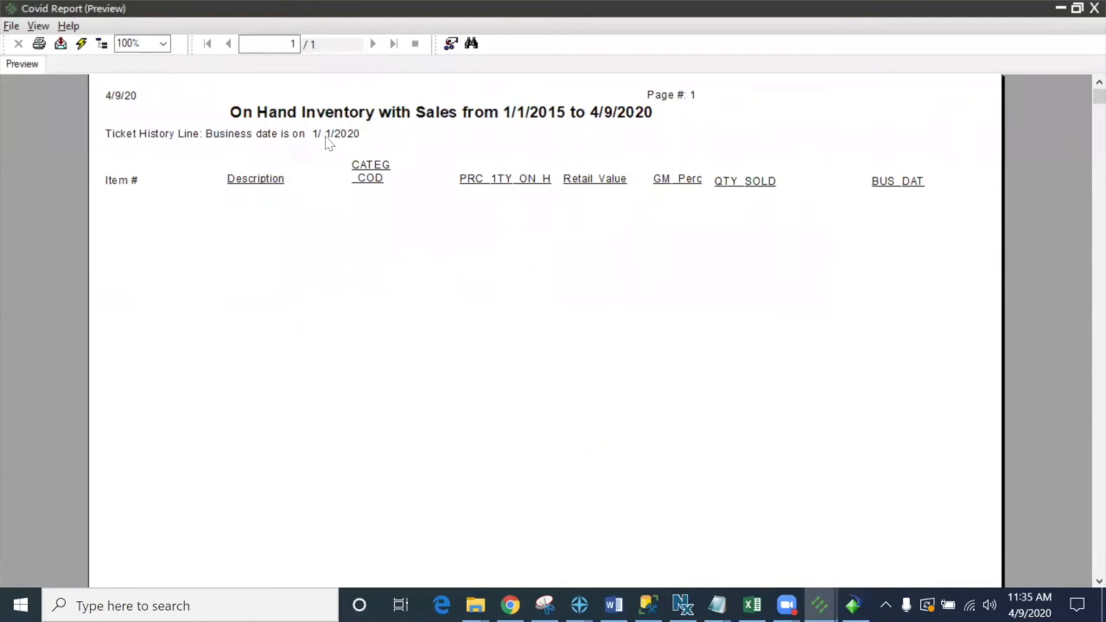
# Step: Clear the Ticket History Line business date filter, preview the full report, then close the Covid Report dialog
pyautogui.press('Escape')
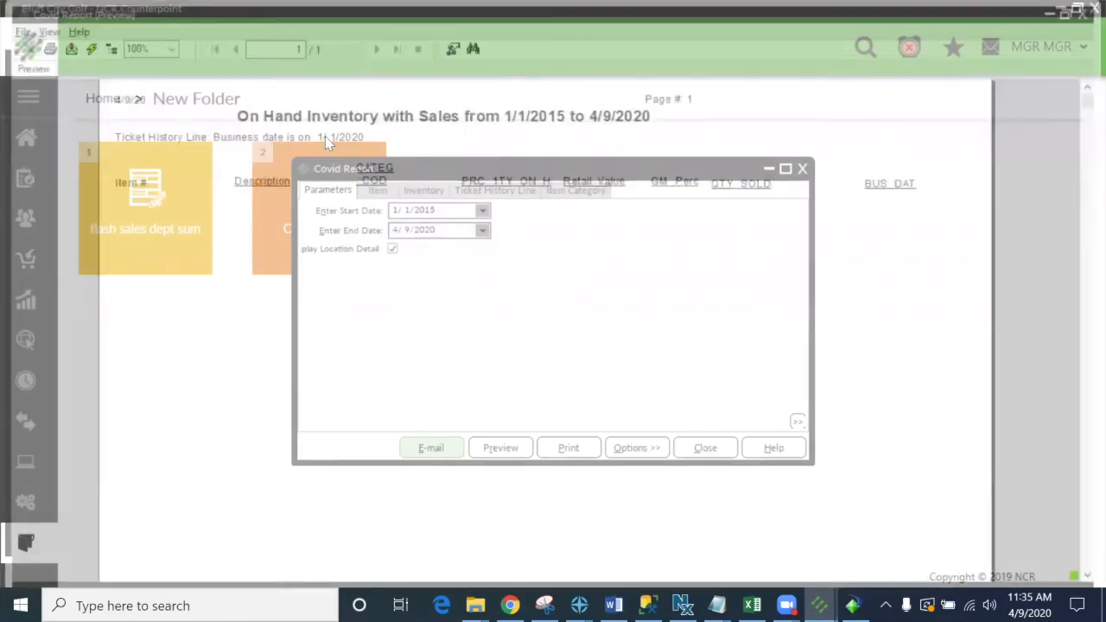
pyautogui.click(501, 190)
pyautogui.click(474, 215)
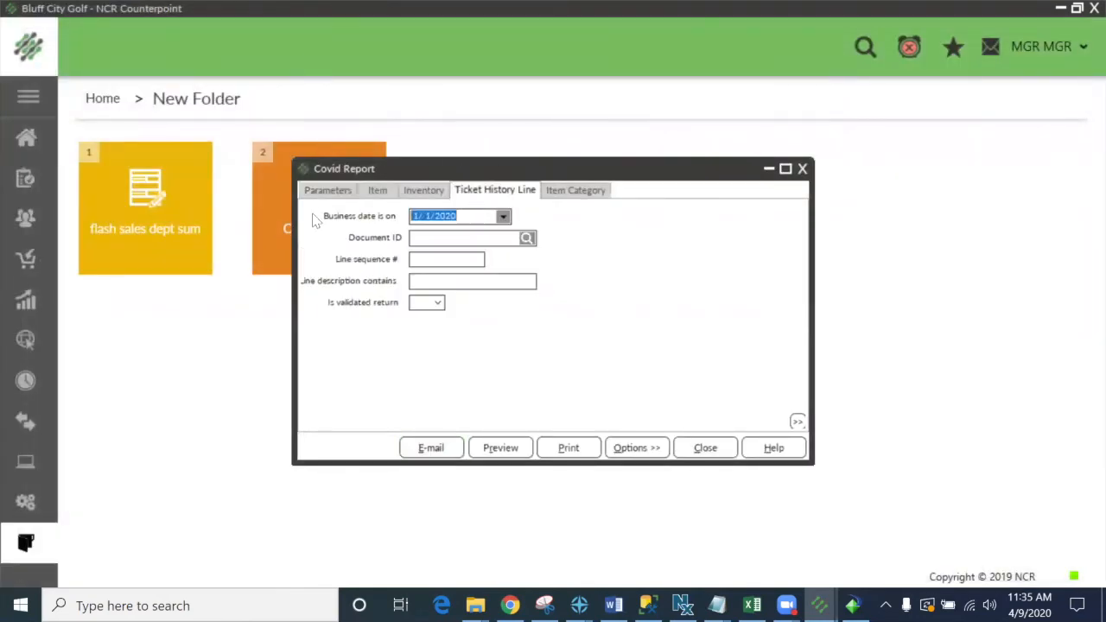
pyautogui.press('Delete')
pyautogui.click(496, 448)
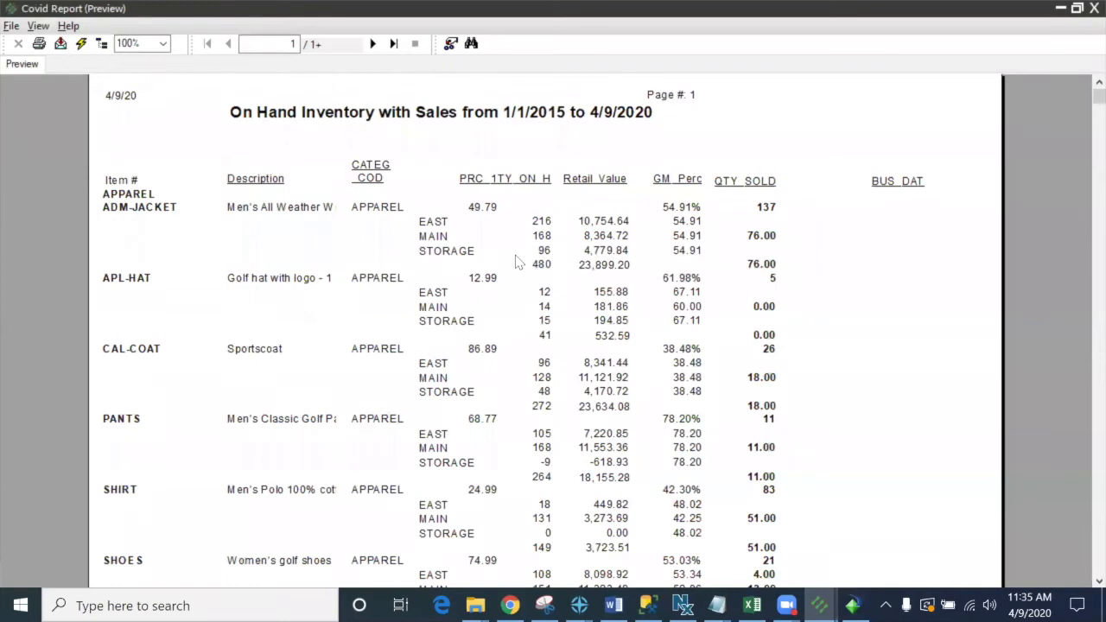
pyautogui.press('Escape')
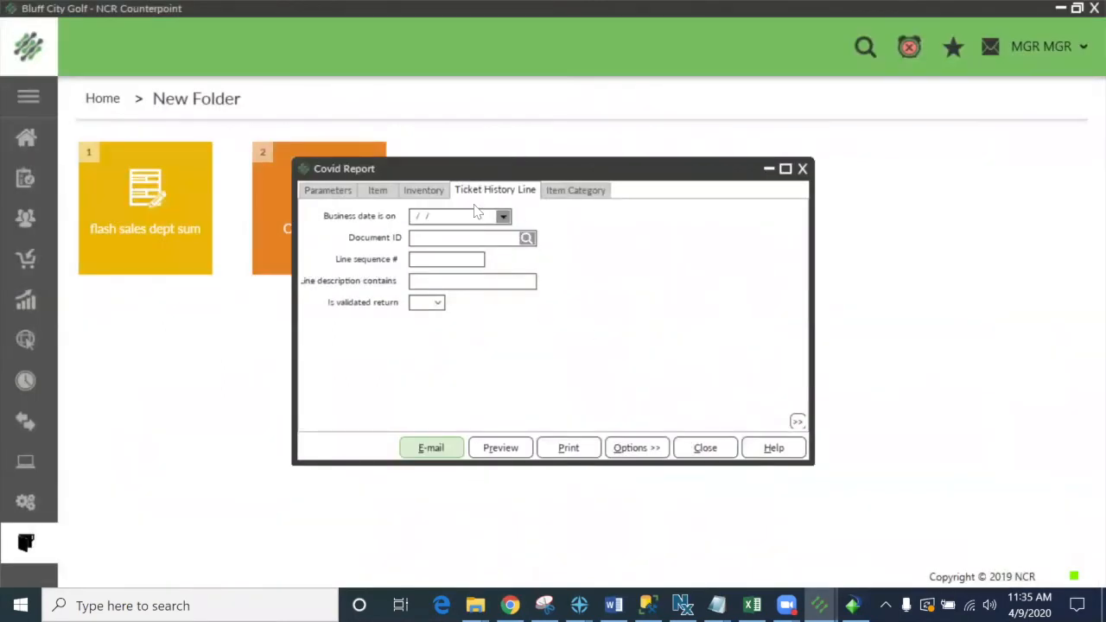
pyautogui.click(437, 216)
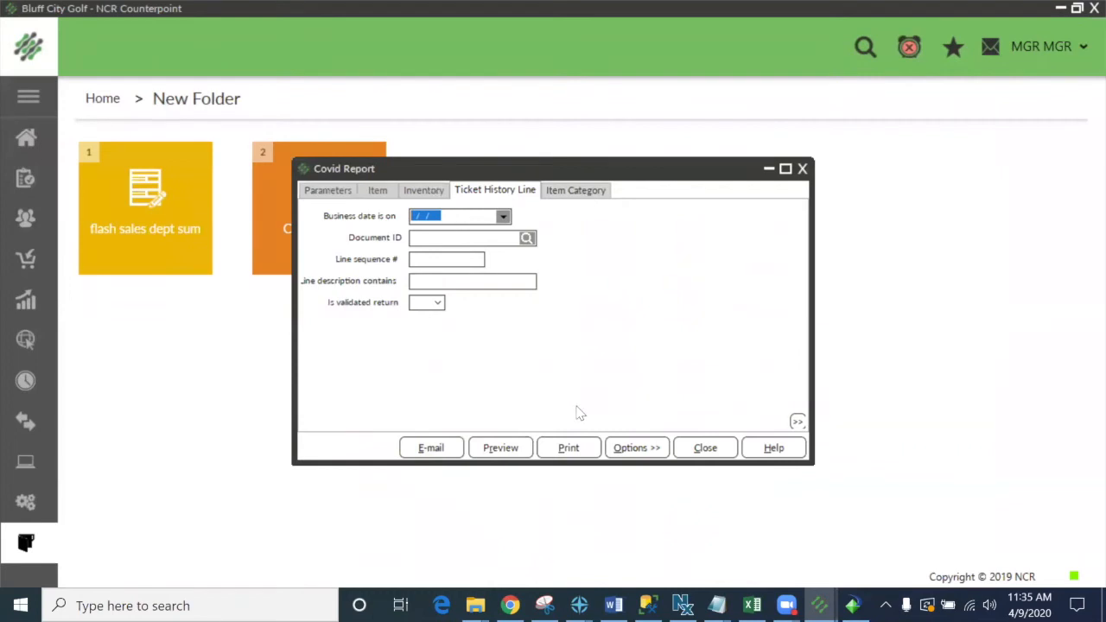
pyautogui.click(704, 447)
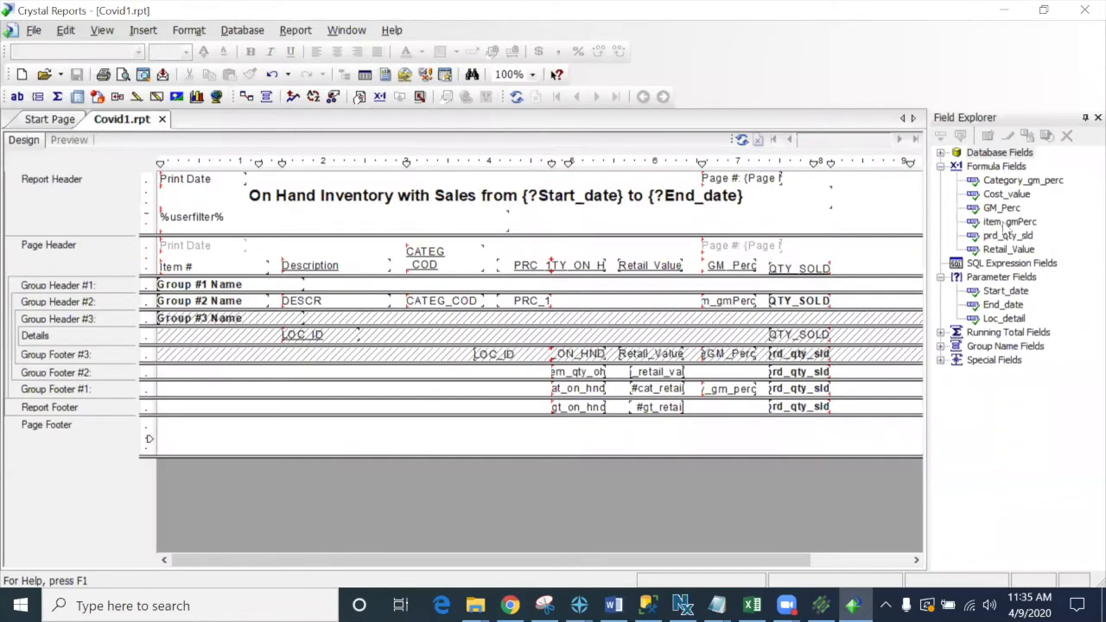
# Step: Append a //showfilters:IM_ITEM,IM_INV comment line to the record selection formula
pyautogui.rightClick(1002, 235)
pyautogui.click(993, 240)
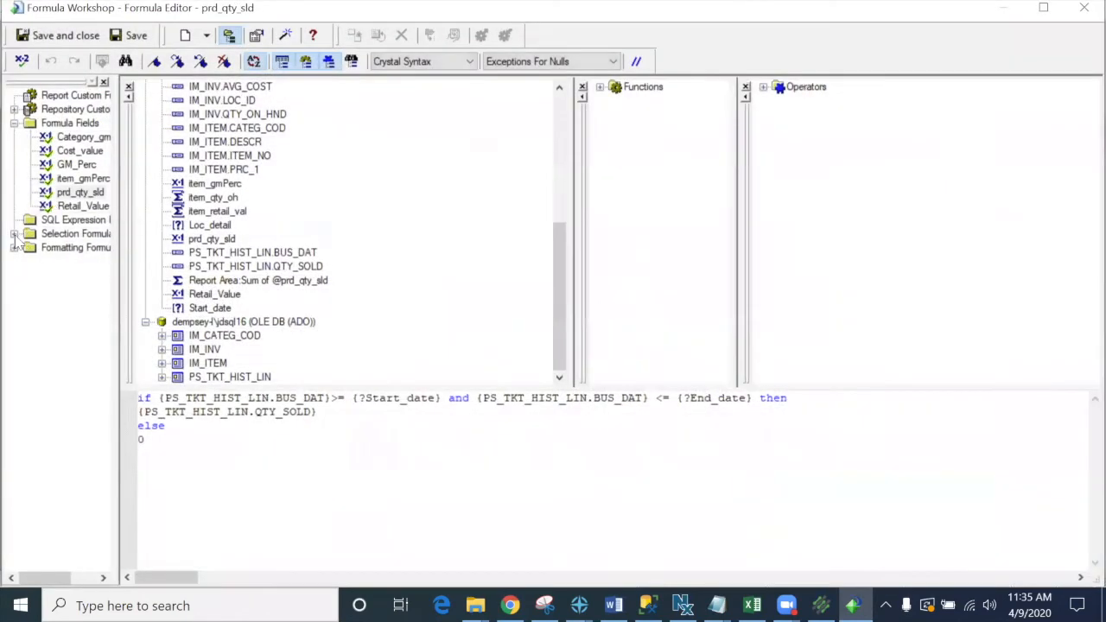
pyautogui.click(13, 233)
pyautogui.click(71, 261)
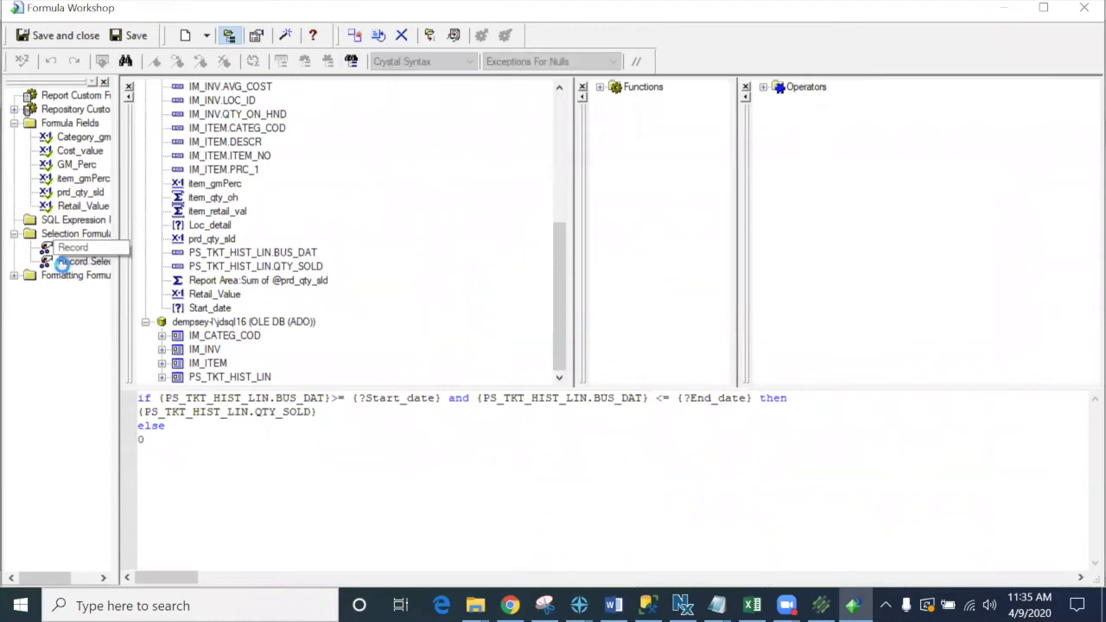
pyautogui.click(315, 414)
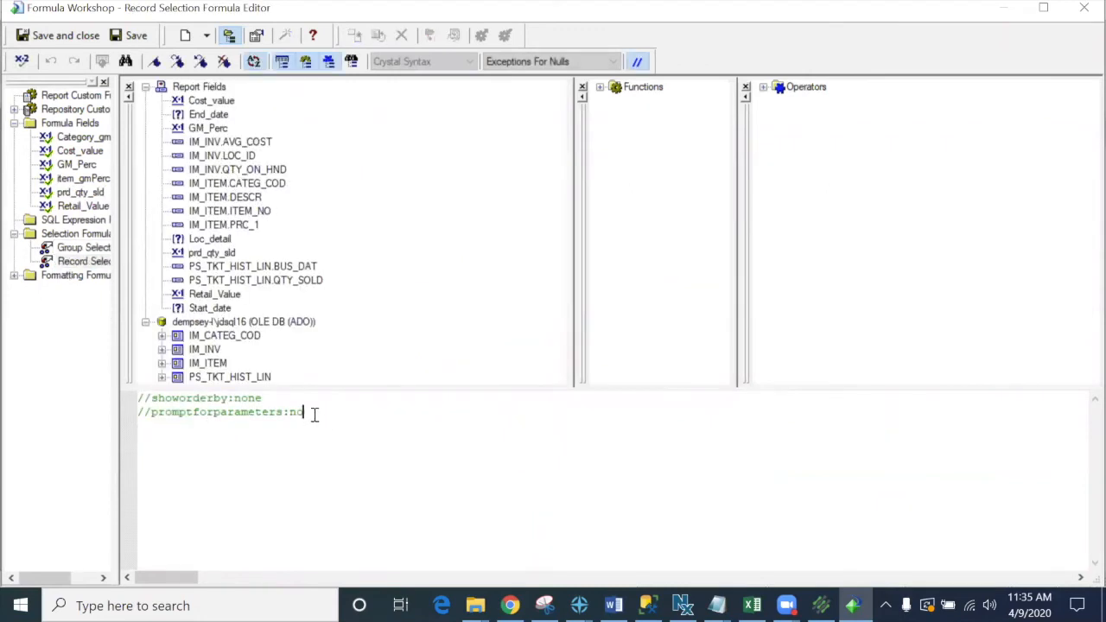
pyautogui.press('Return')
pyautogui.write('//')
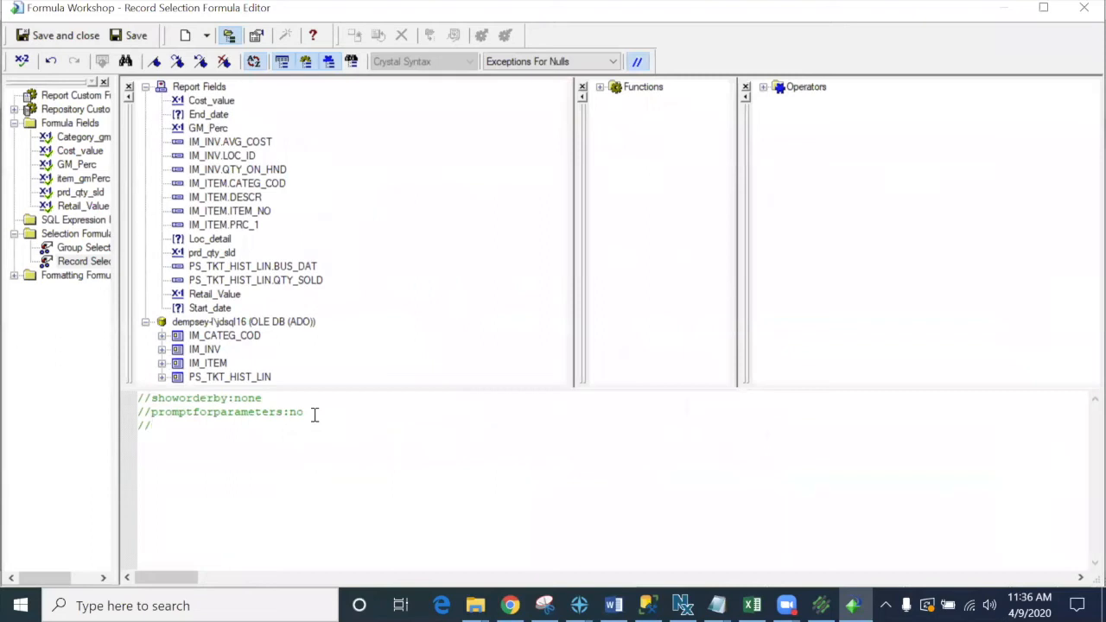
pyautogui.write('showfilters:IM_ITEM')
pyautogui.write(',IM_INV')
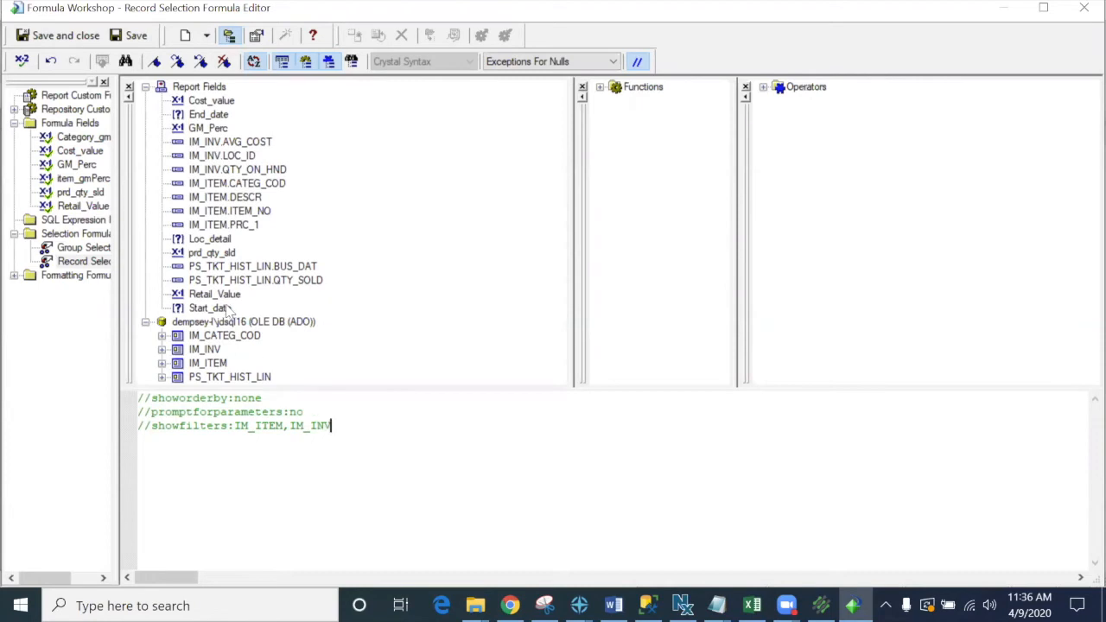
pyautogui.click(39, 36)
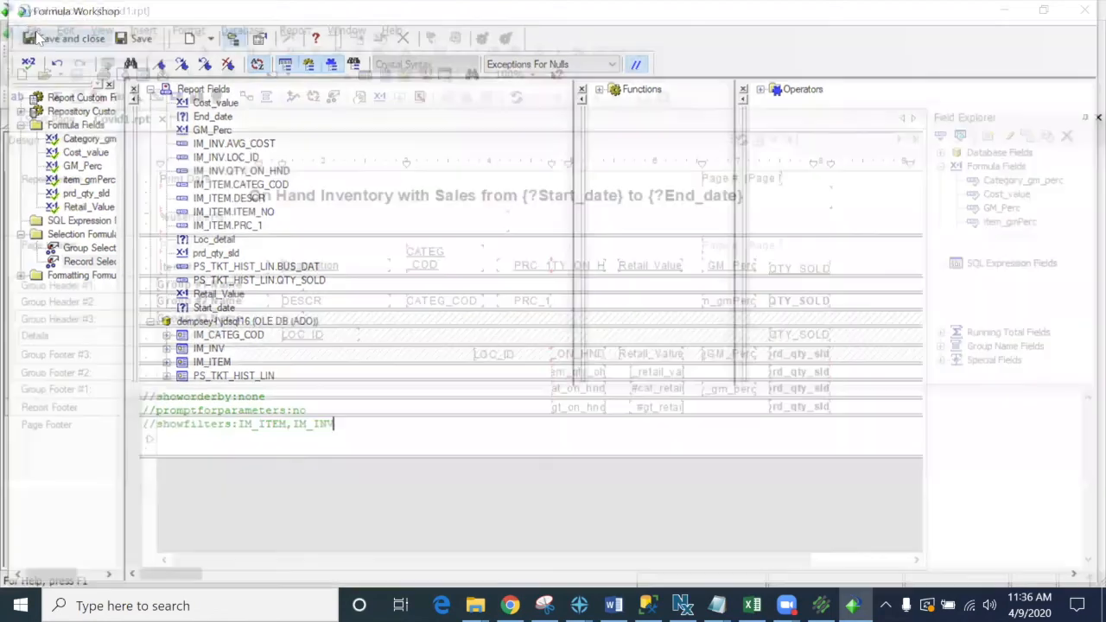
# Step: Save Covid1.rpt without its data and minimise Crystal Reports
pyautogui.click(77, 74)
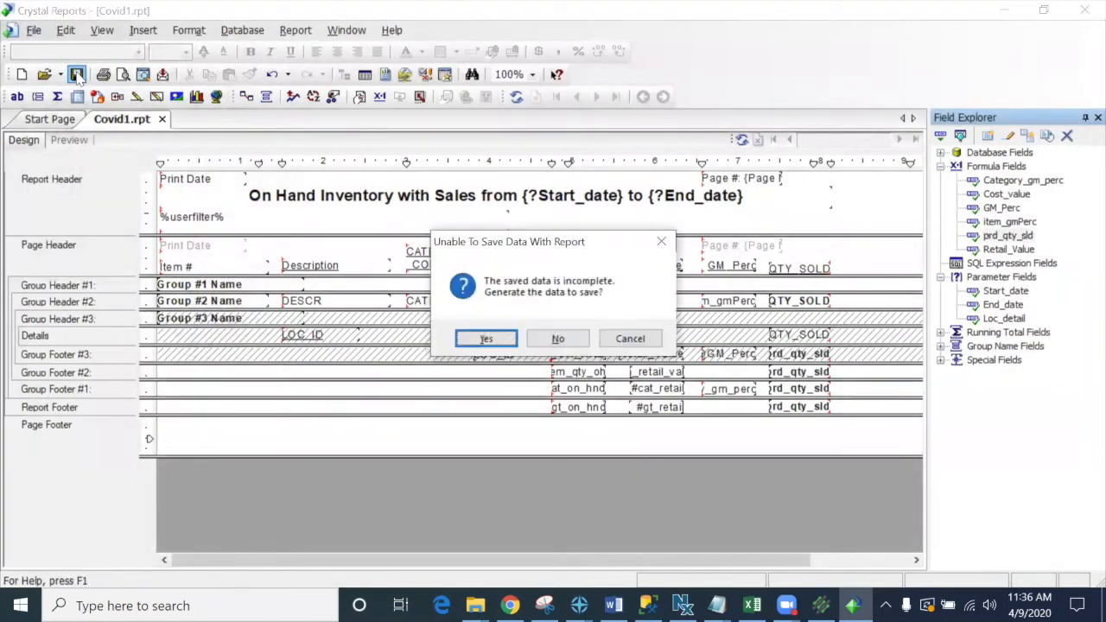
pyautogui.click(557, 339)
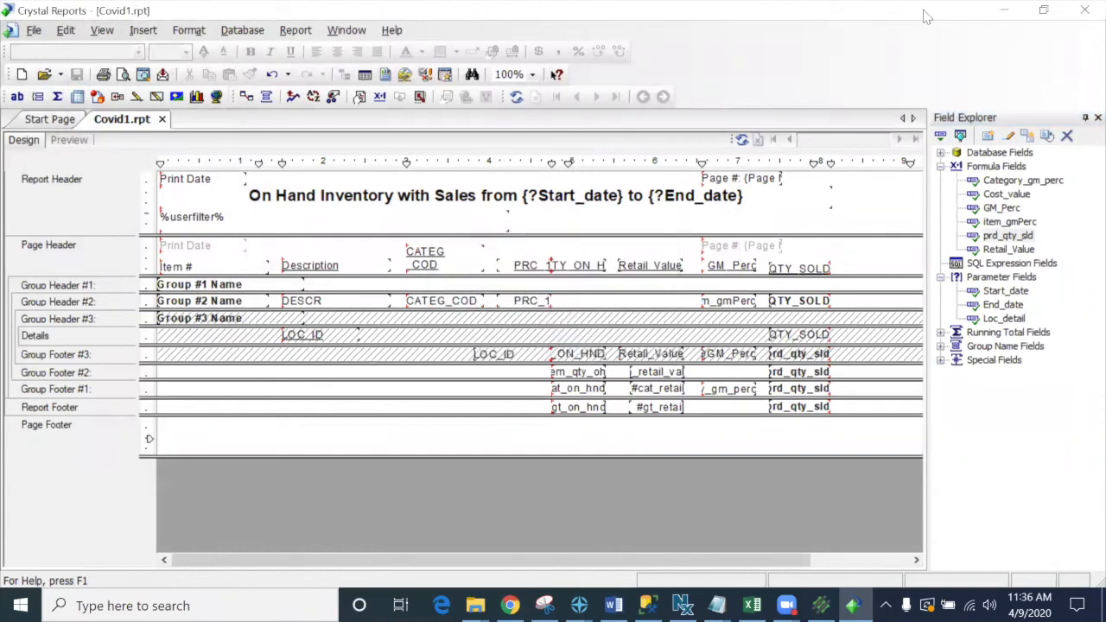
pyautogui.click(1003, 10)
# Step: Reopen and close the Covid Report from New Folder, then minimise Counterpoint
pyautogui.click(354, 242)
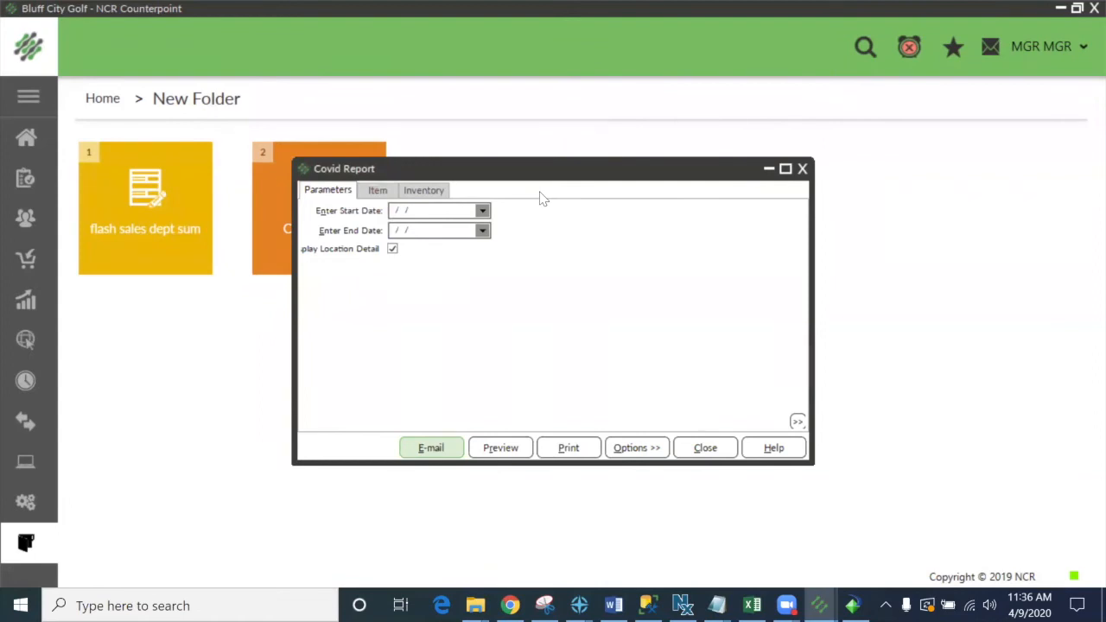
pyautogui.click(705, 447)
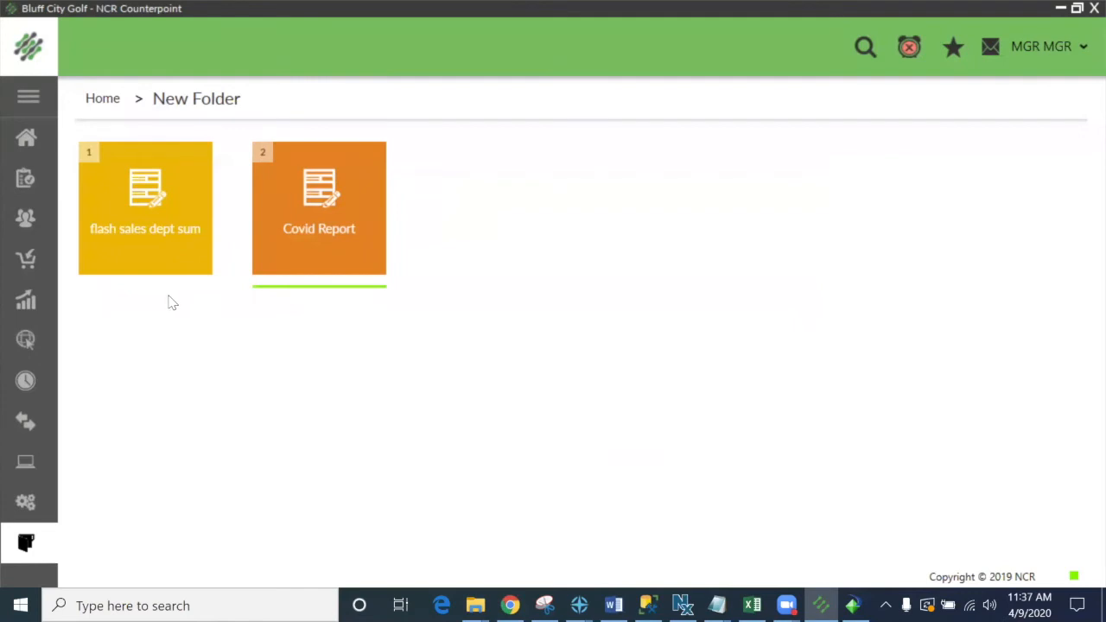
pyautogui.click(1061, 8)
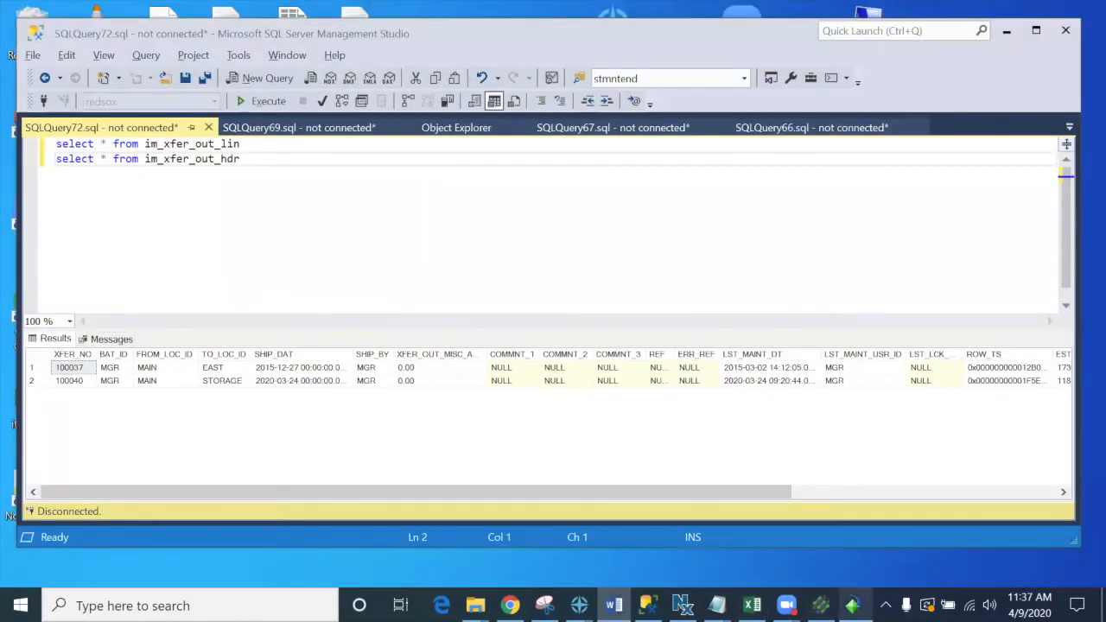
# Step: Switch from SQL Server Management Studio back to the Covid1.rpt design window in Crystal Reports
pyautogui.click(820, 605)
pyautogui.click(821, 605)
pyautogui.click(854, 605)
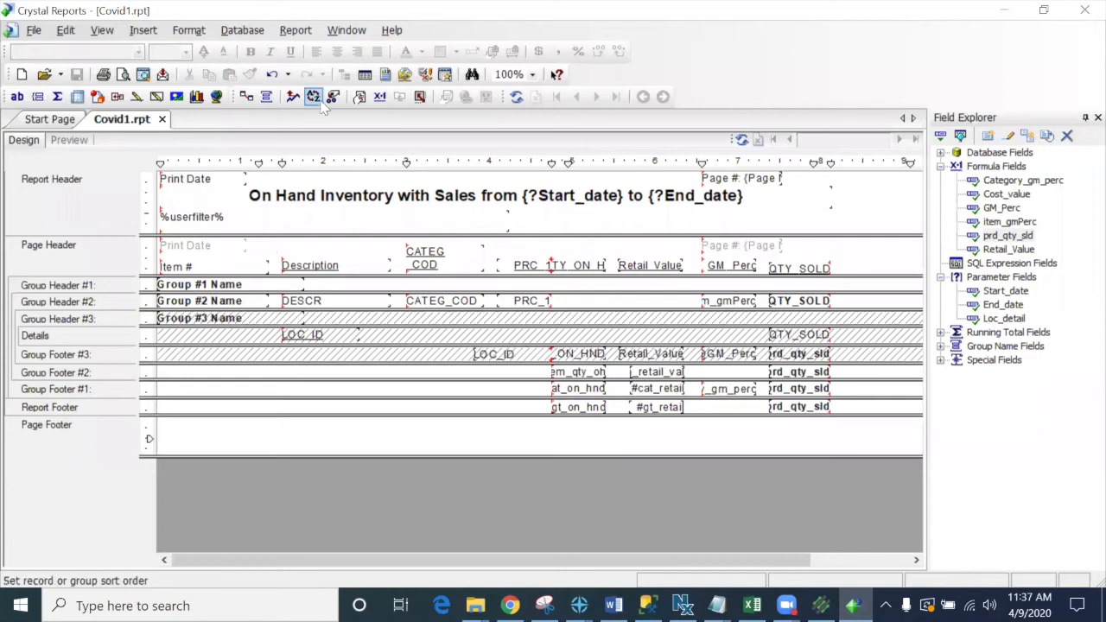
# Step: Add PO_VEND_ITEM to the report's selected tables in Database Expert and show the Links diagram
pyautogui.click(247, 98)
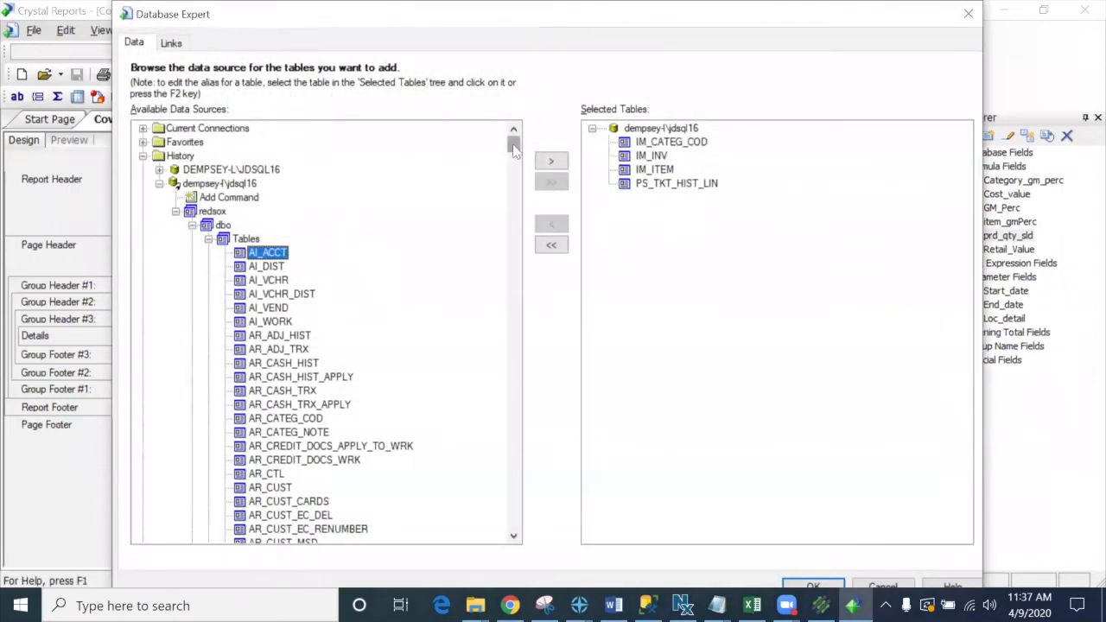
pyautogui.moveTo(516, 150); pyautogui.dragTo(502, 327)
pyautogui.click(285, 184)
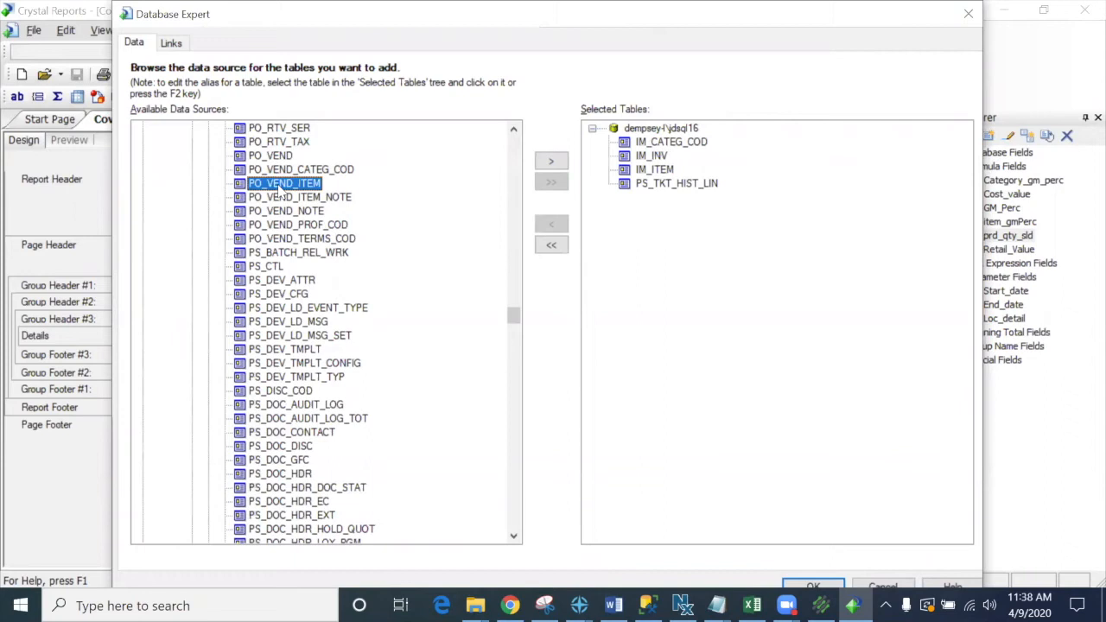
pyautogui.click(551, 161)
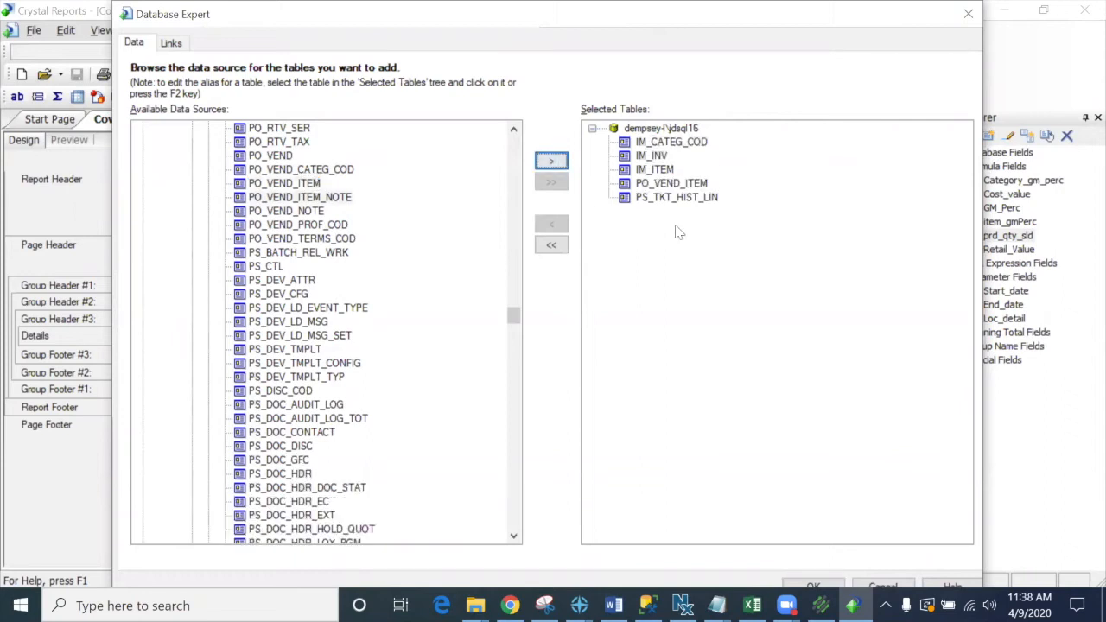
pyautogui.click(812, 585)
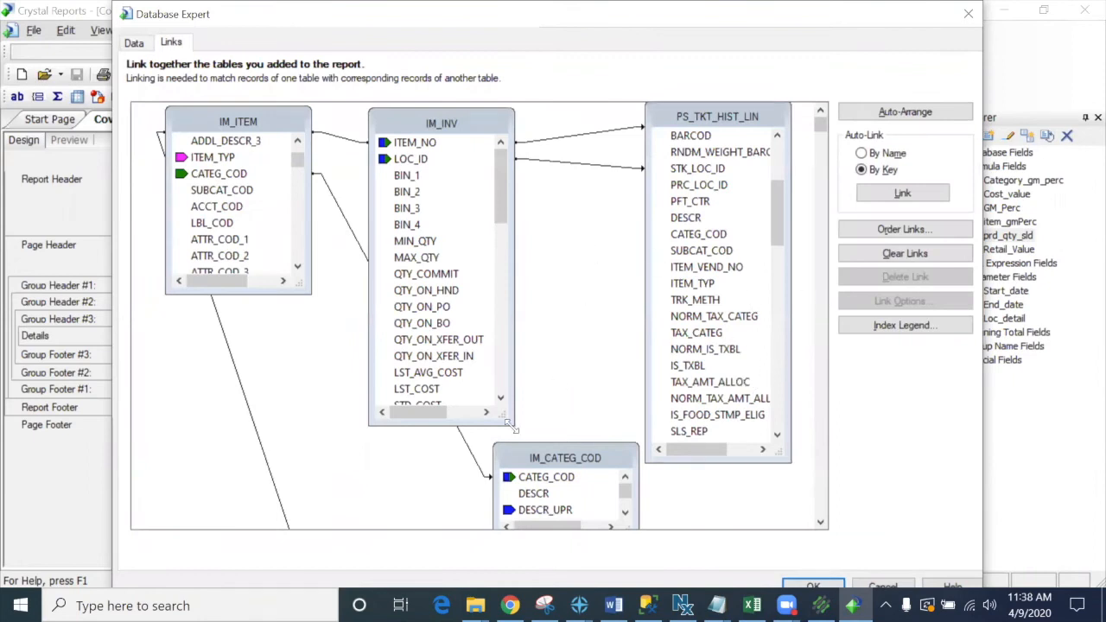
# Step: Move PO_VEND_ITEM into open space in the Links diagram and locate its ITEM_NO link
pyautogui.scroll(-5, 393, 481)
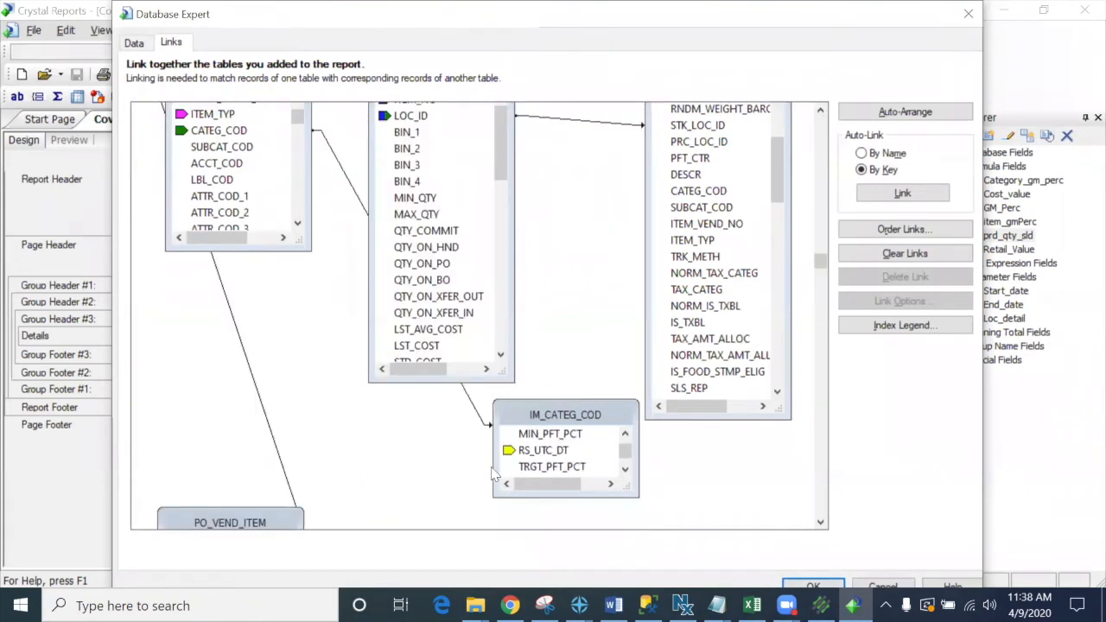
pyautogui.moveTo(210, 488); pyautogui.dragTo(594, 231)
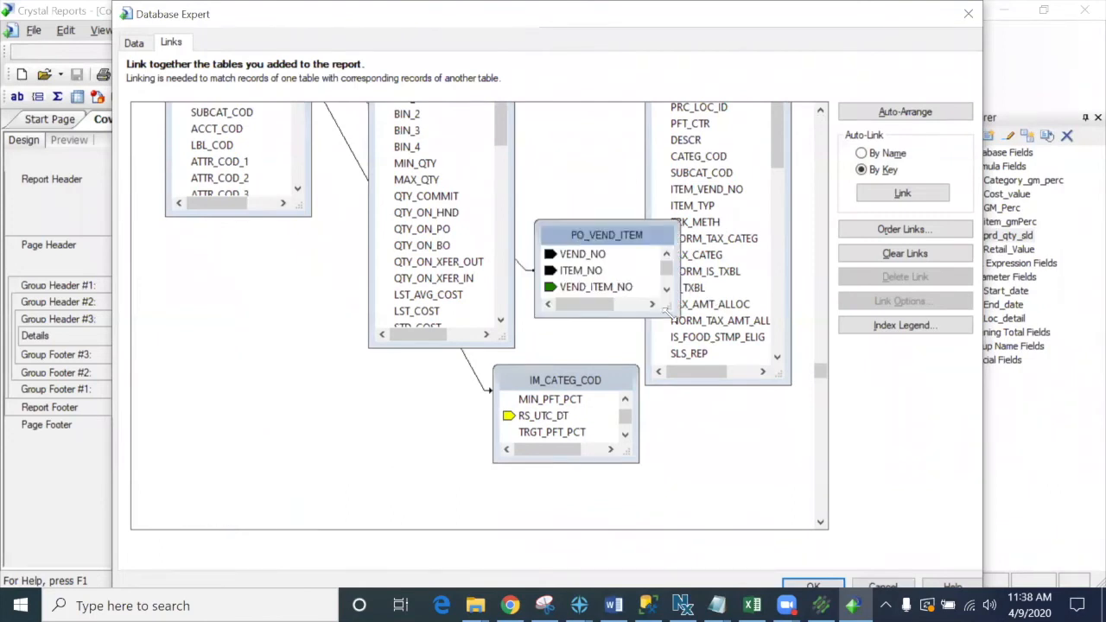
pyautogui.scroll(2, 570, 333)
pyautogui.scroll(2, 229, 410)
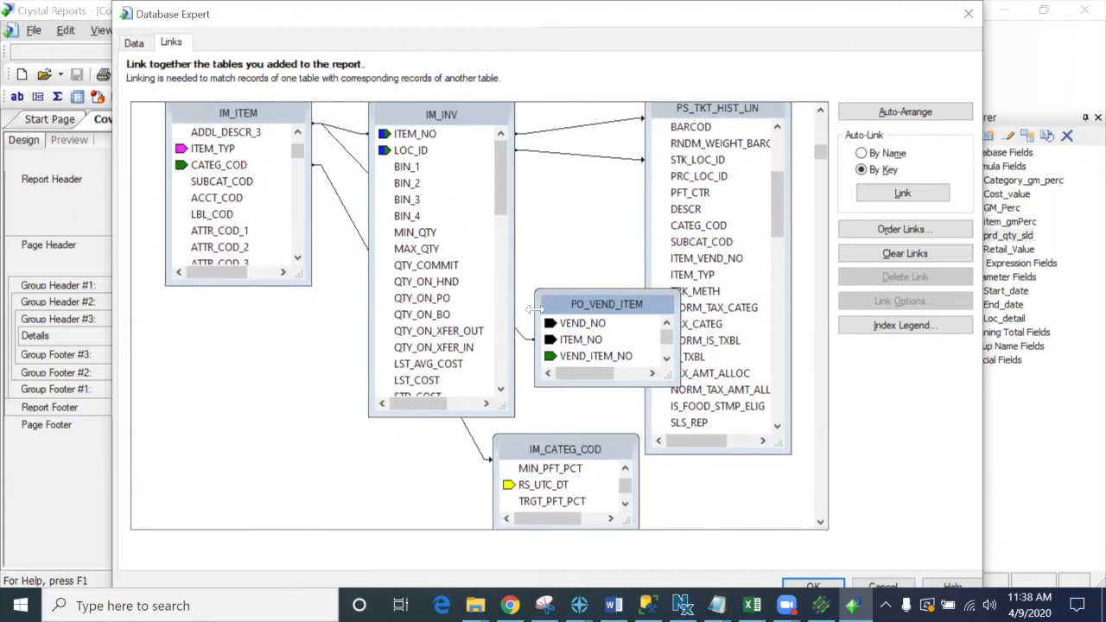
pyautogui.click(531, 343)
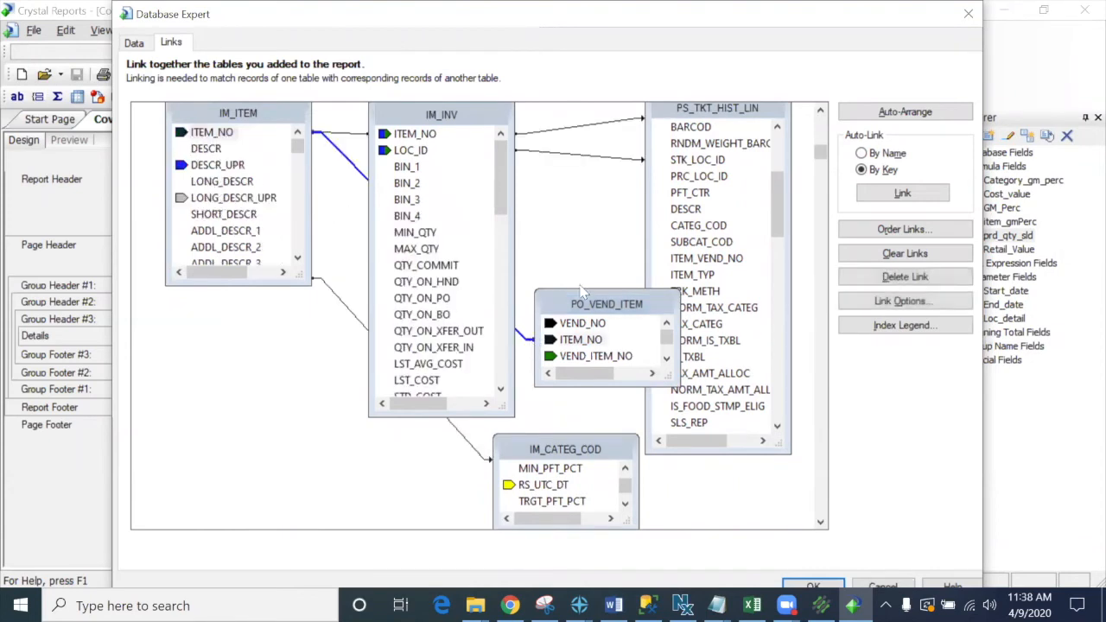
pyautogui.click(212, 138)
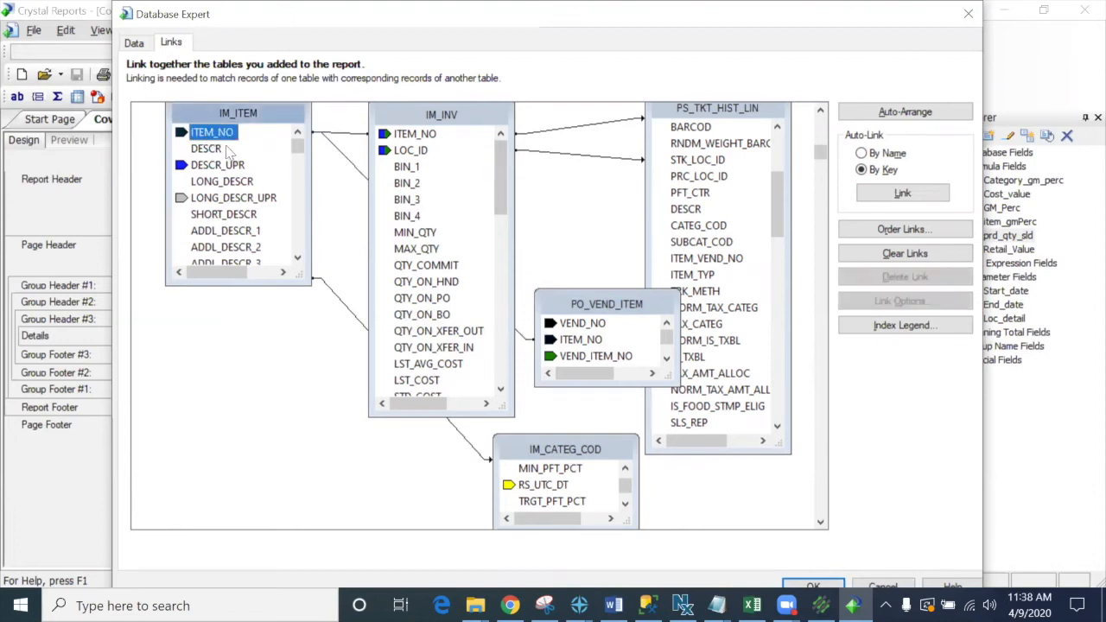
pyautogui.click(580, 339)
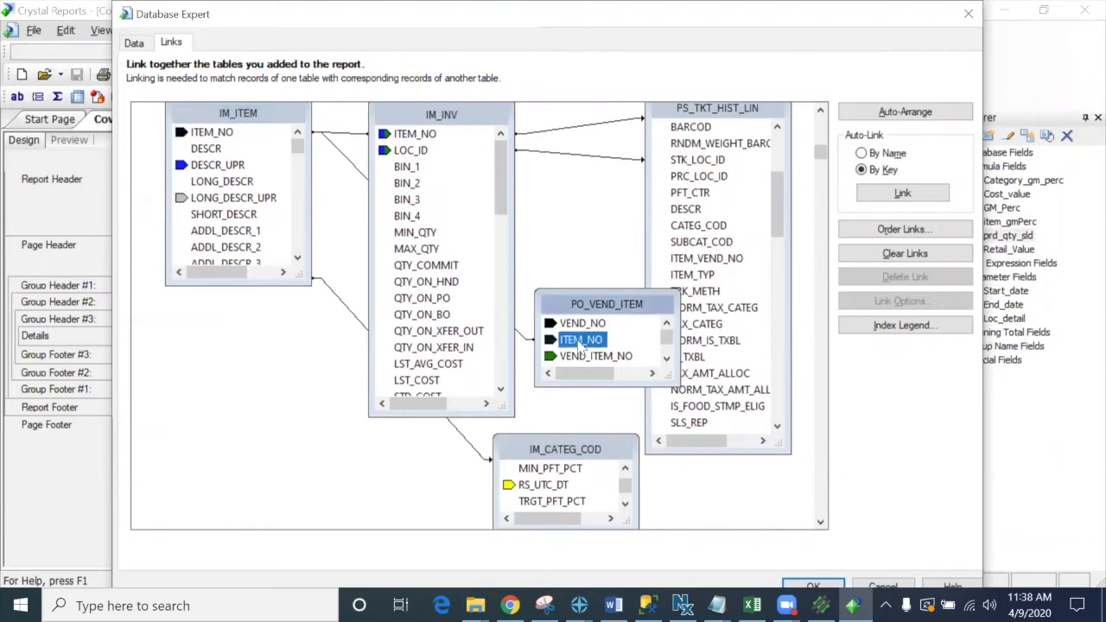
pyautogui.moveTo(605, 306); pyautogui.dragTo(671, 290)
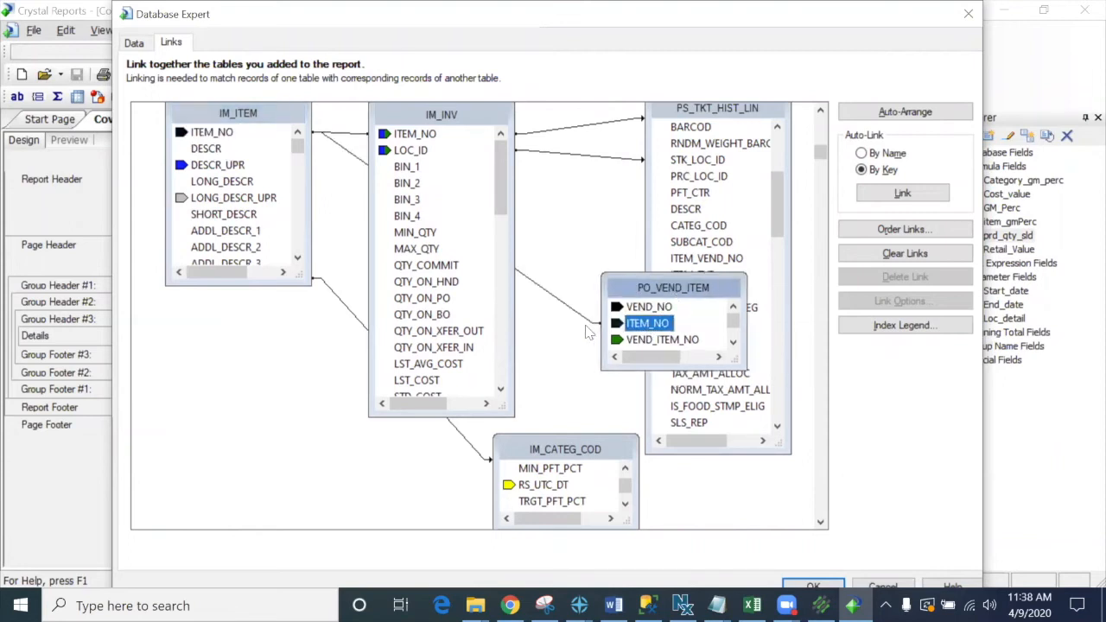
# Step: Set the IM_ITEM–PO_VEND_ITEM ITEM_NO link to Left Outer Join and reverse it into PO_VEND_ITEM
pyautogui.click(590, 325)
pyautogui.rightClick(588, 321)
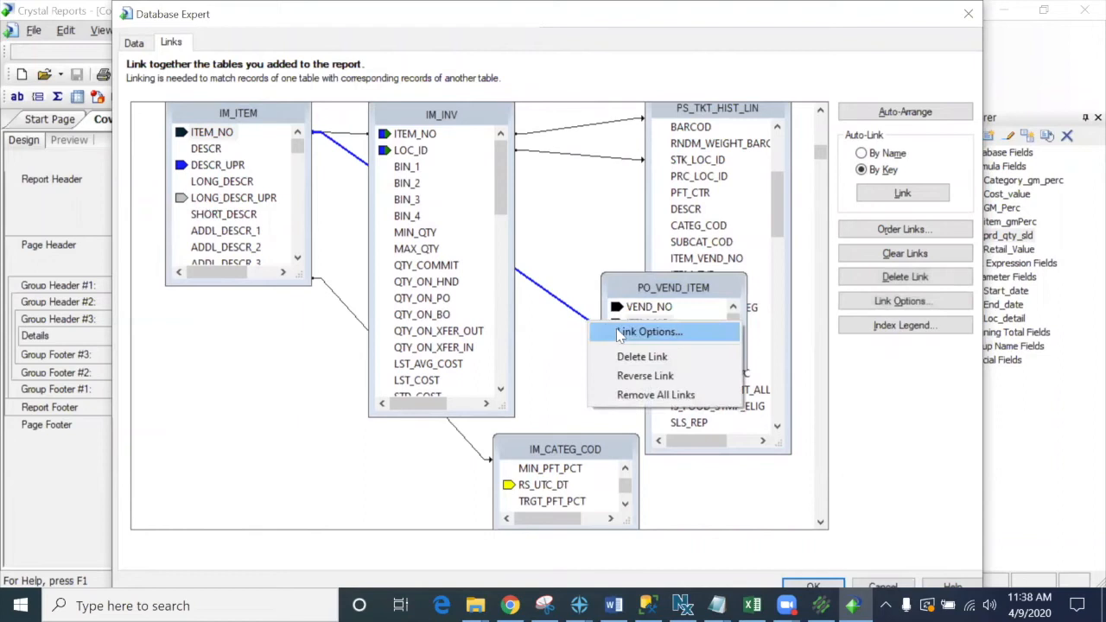
pyautogui.click(620, 335)
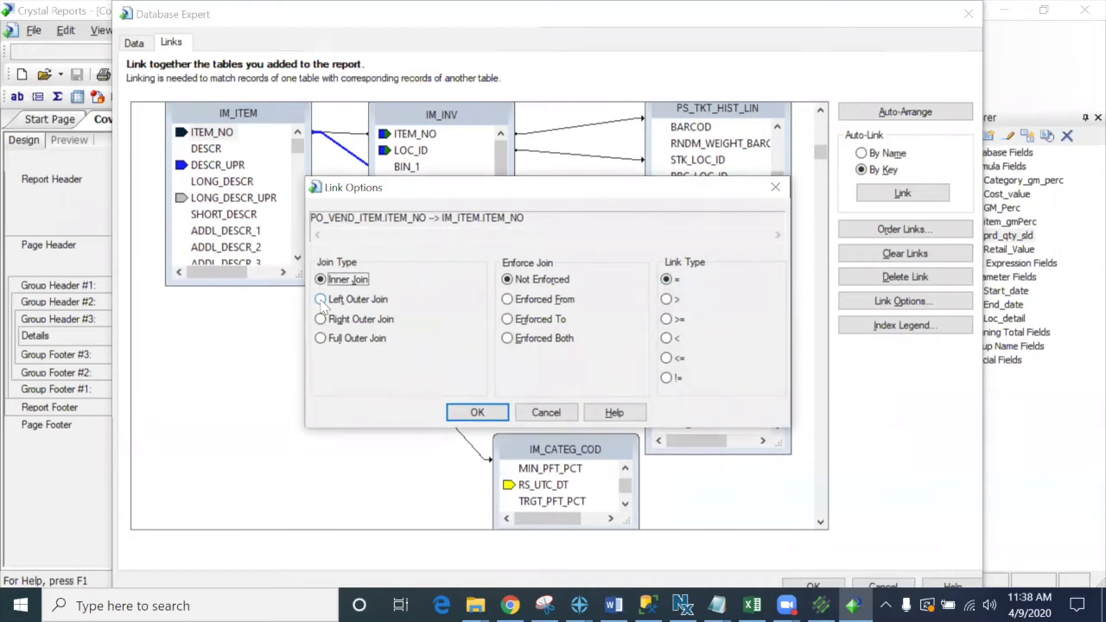
pyautogui.click(322, 299)
pyautogui.click(476, 412)
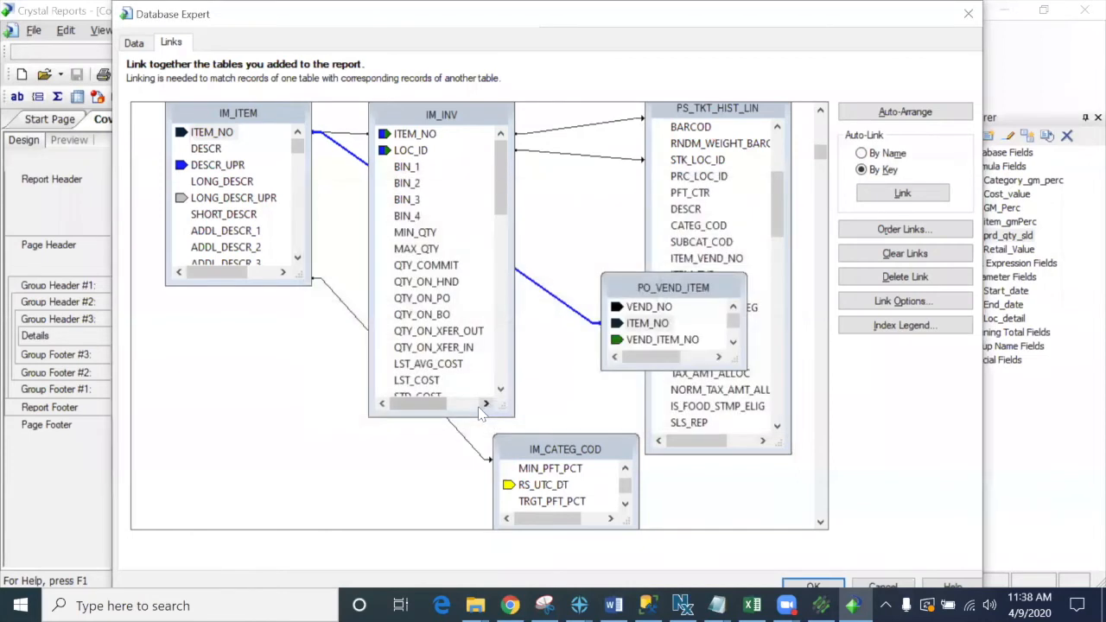
pyautogui.click(572, 354)
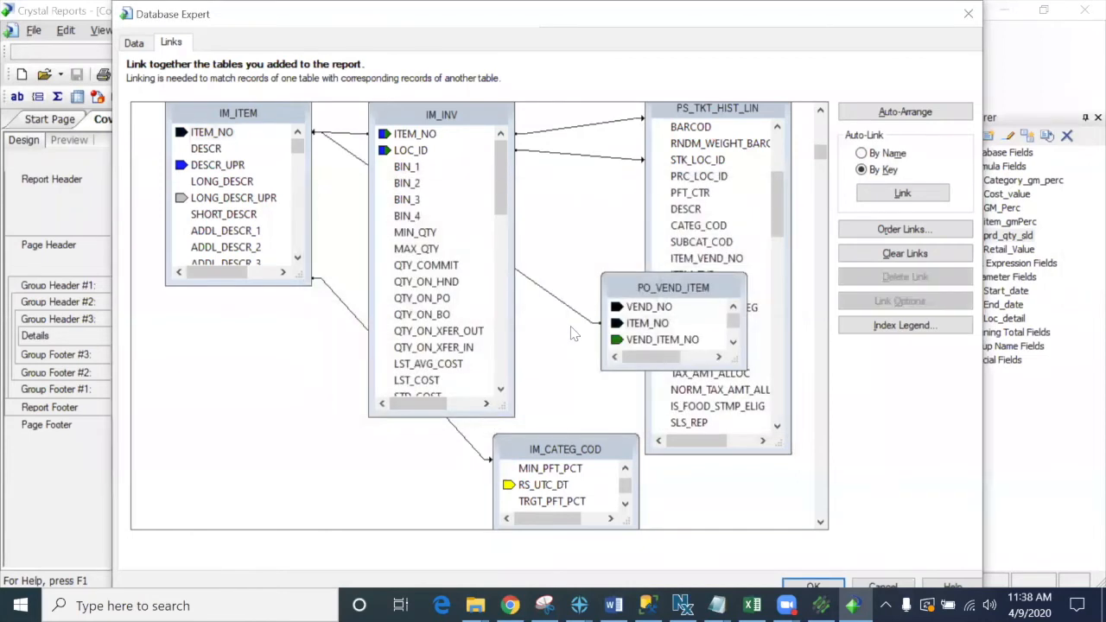
pyautogui.click(584, 324)
pyautogui.rightClick(595, 321)
pyautogui.click(656, 325)
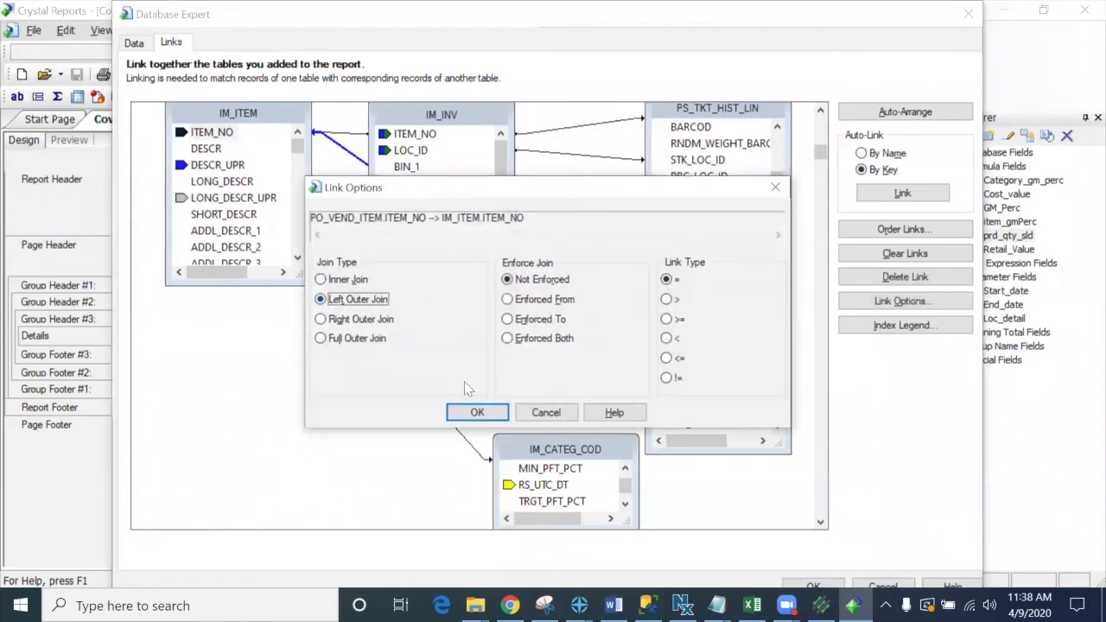
pyautogui.click(474, 412)
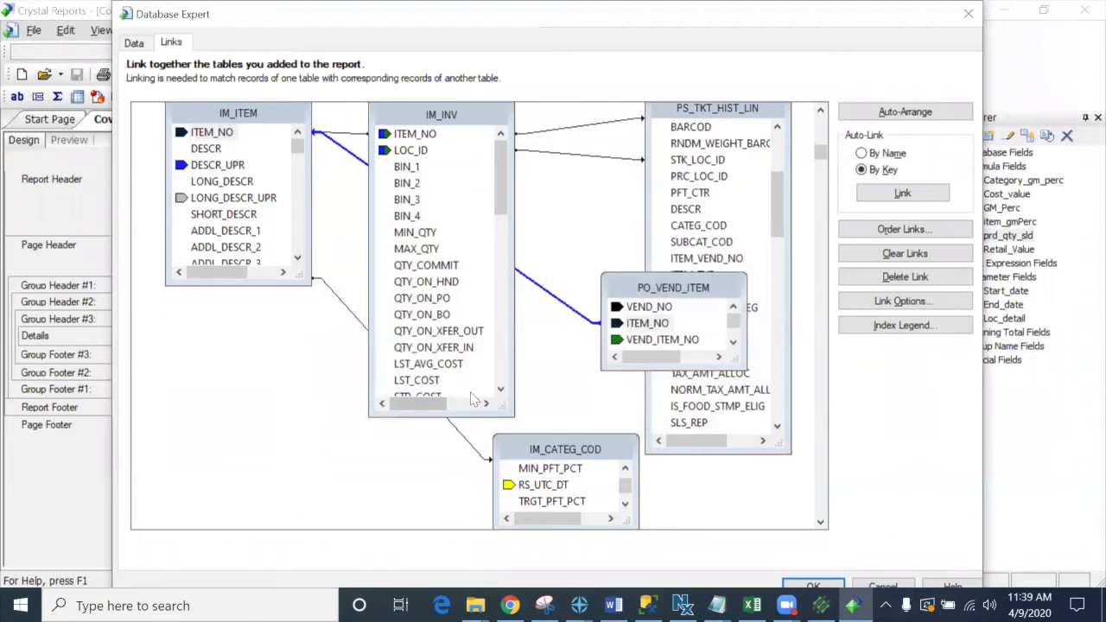
pyautogui.rightClick(577, 321)
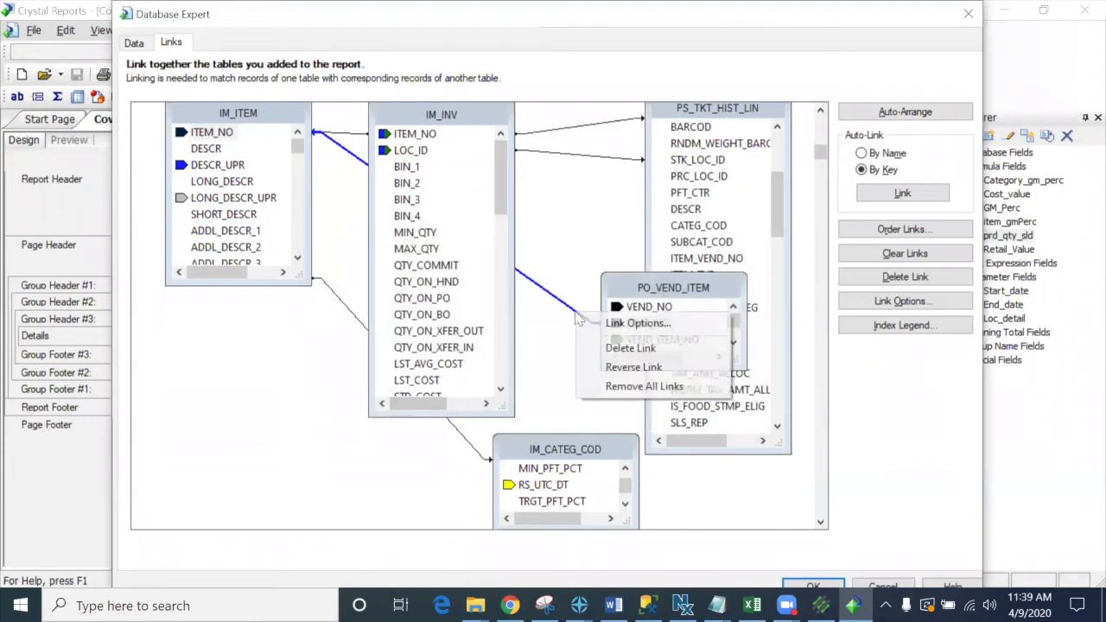
pyautogui.click(611, 367)
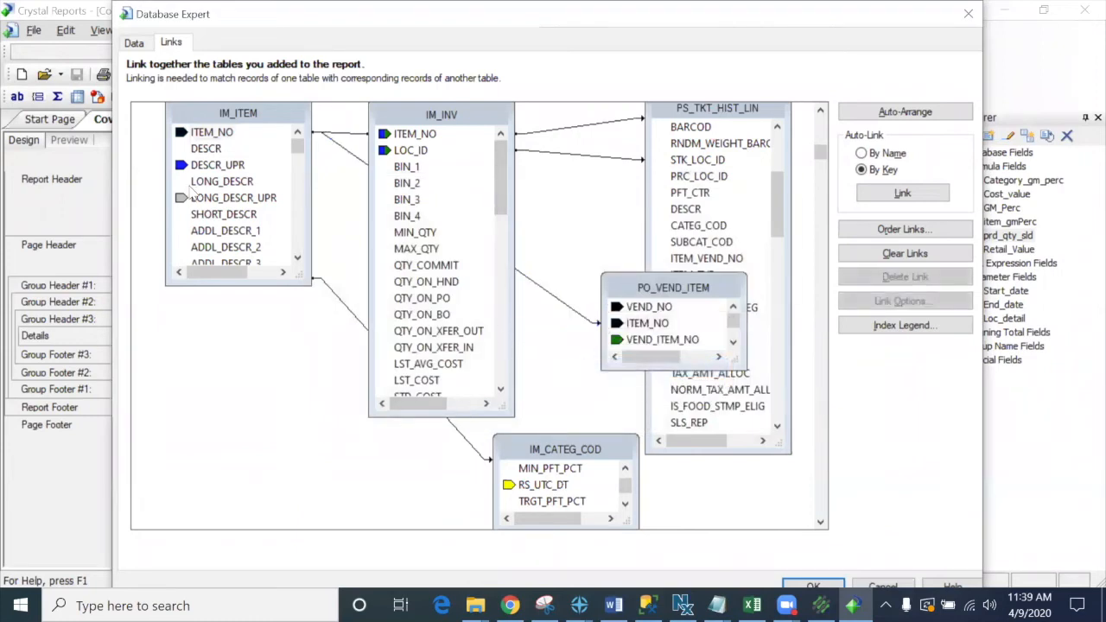
# Step: Apply the new PO_VEND_ITEM link, refresh the report data to 596 records, and return to Design view
pyautogui.click(812, 586)
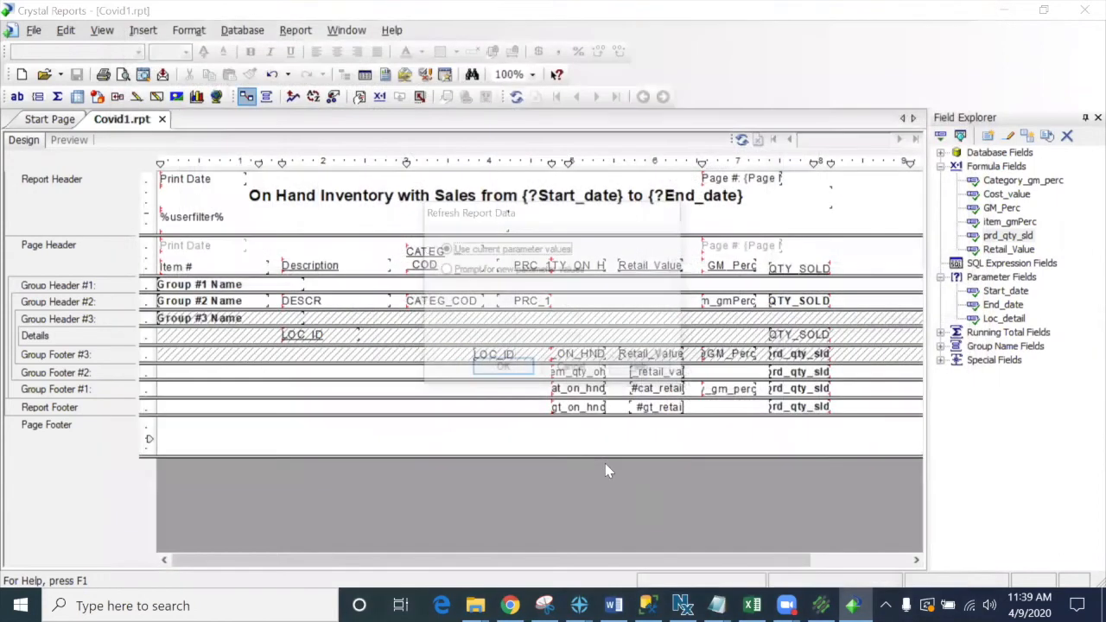
pyautogui.click(503, 370)
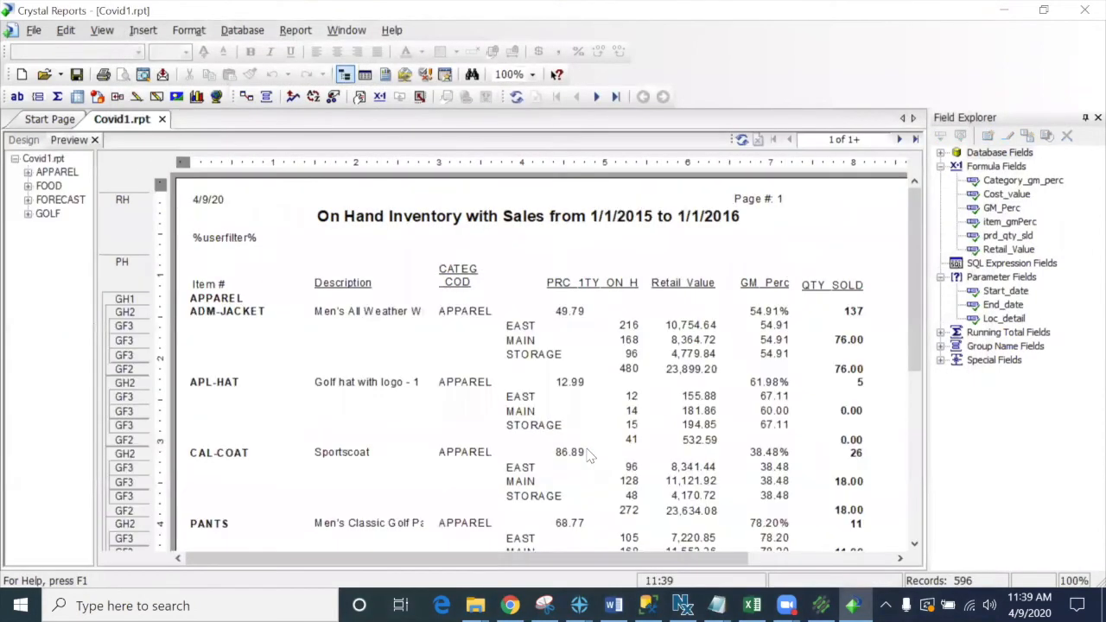
pyautogui.click(26, 140)
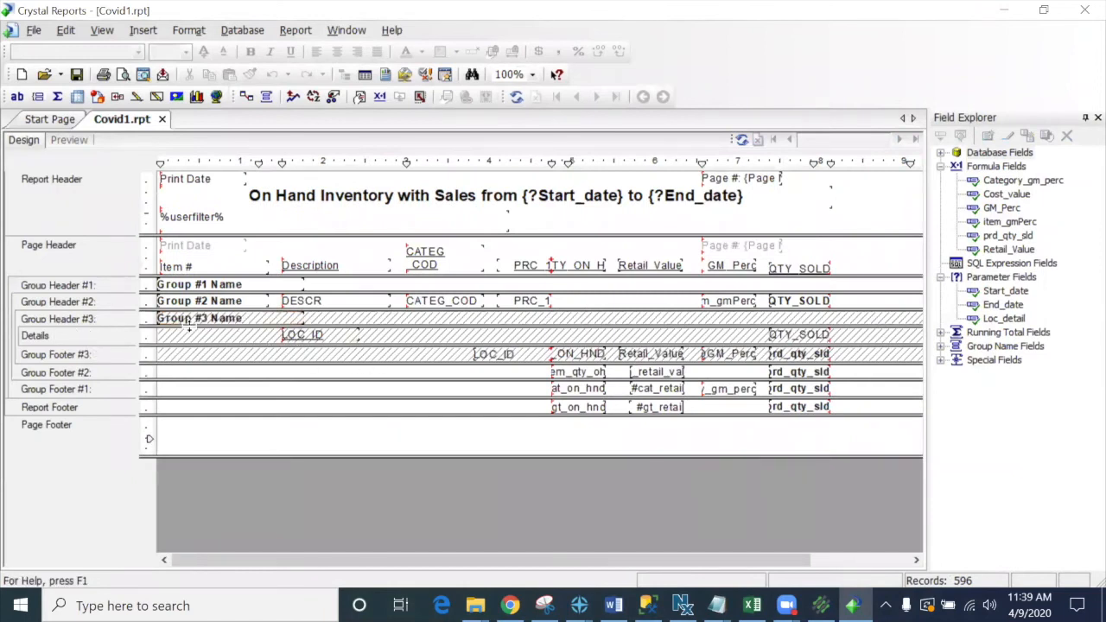
# Step: Insert a section below Group Header #2, creating Group Header #2a and #2b, and select #2b
pyautogui.click(94, 317)
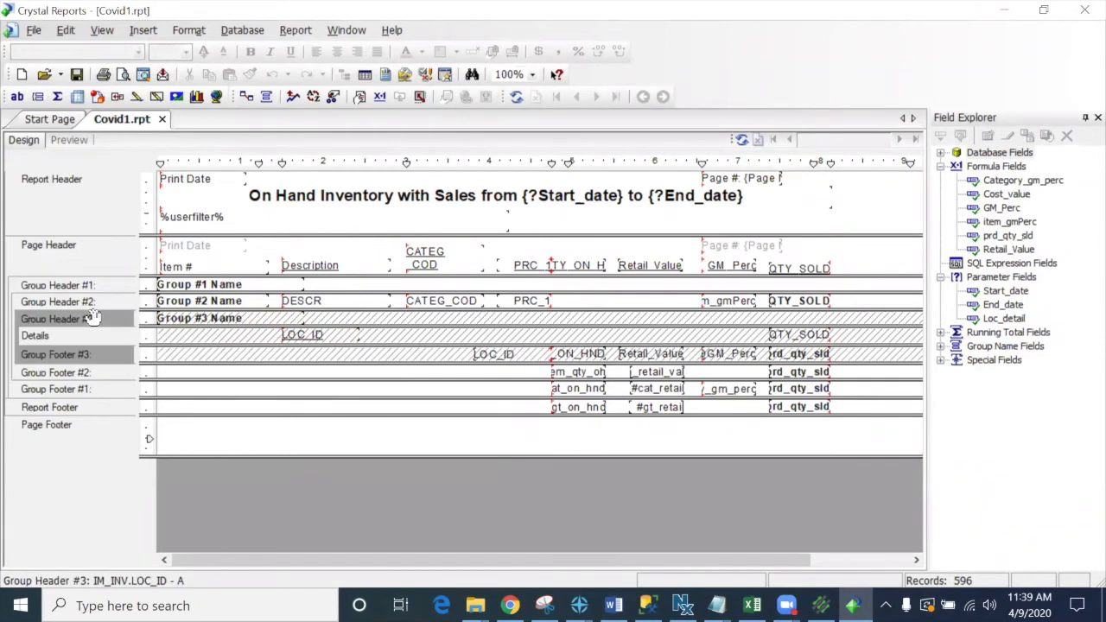
pyautogui.click(98, 302)
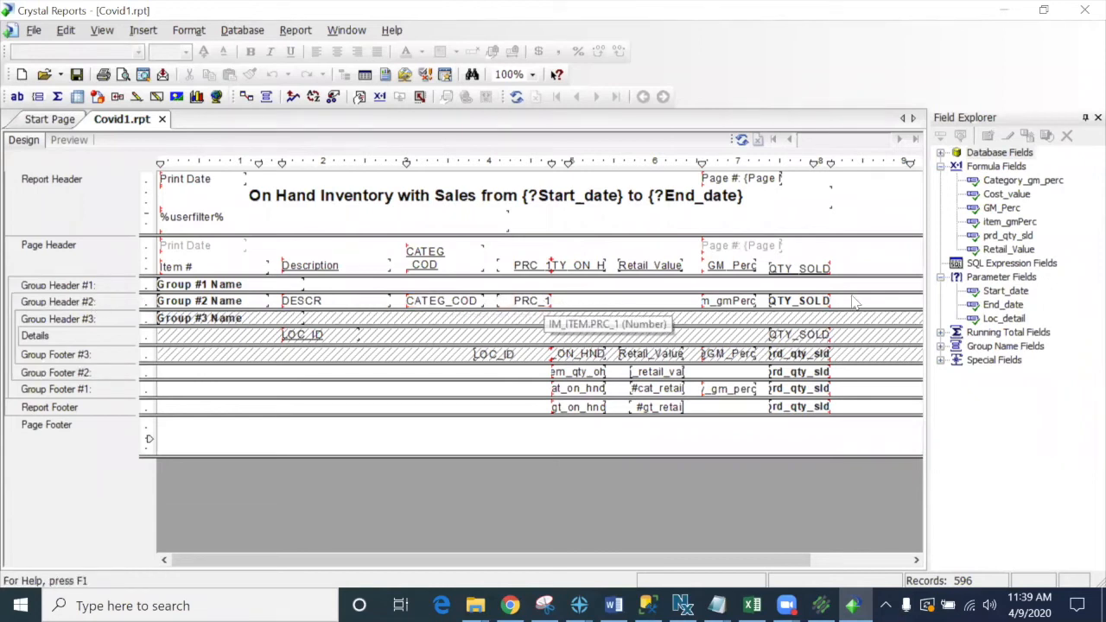
pyautogui.rightClick(98, 305)
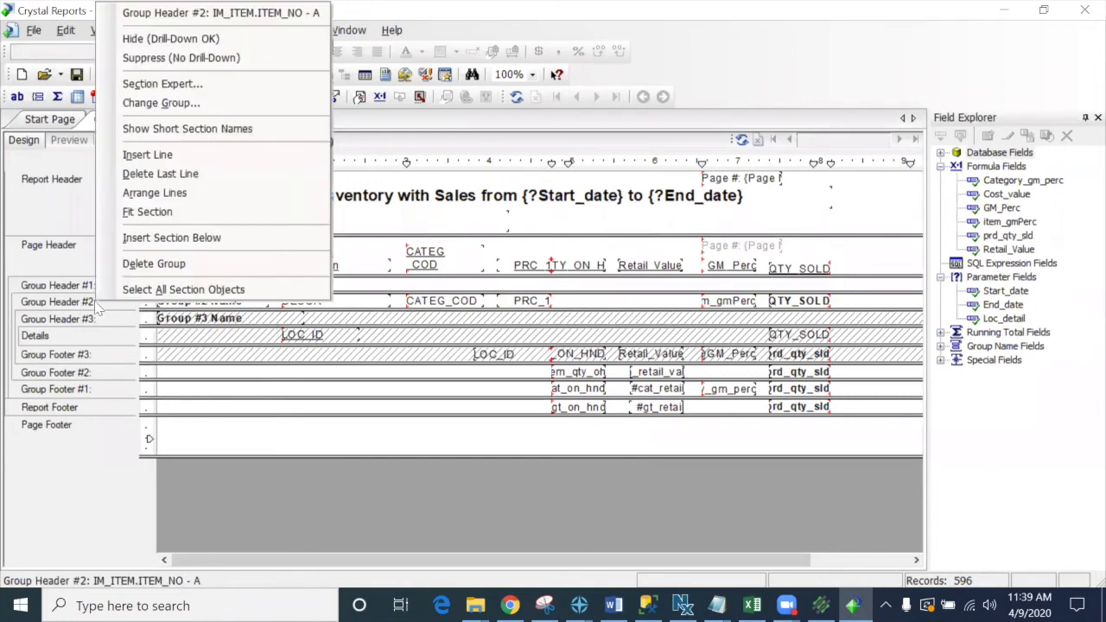
pyautogui.click(158, 240)
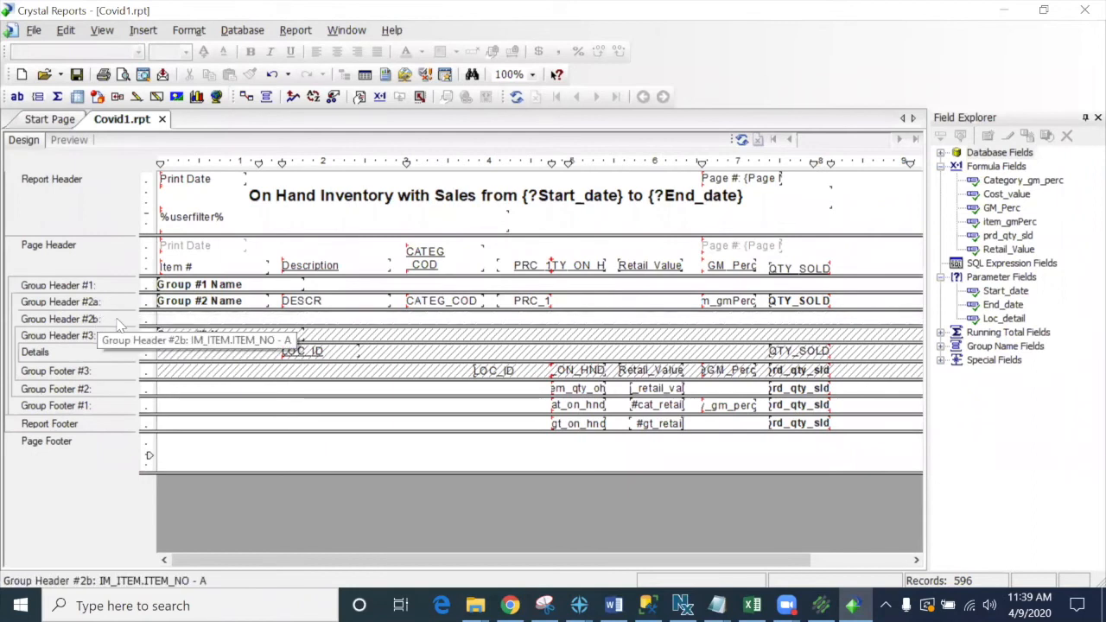
pyautogui.click(104, 320)
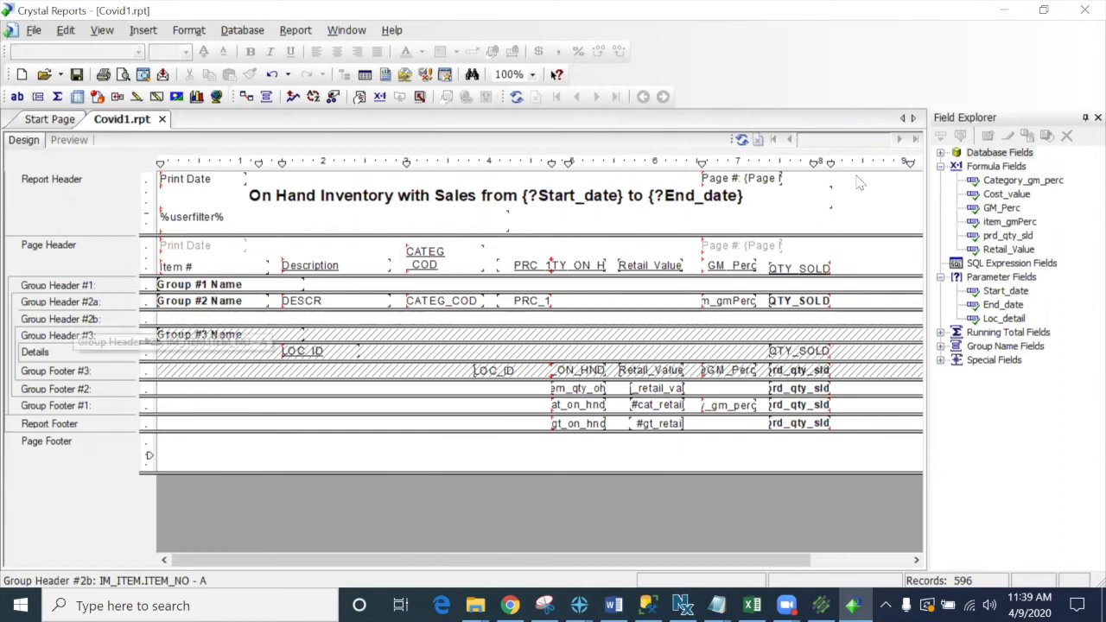
# Step: Place PO_VEND_ITEM's VEND_NO and UNIT_COST fields in Group Header #2b and preview the report
pyautogui.click(941, 168)
pyautogui.click(941, 153)
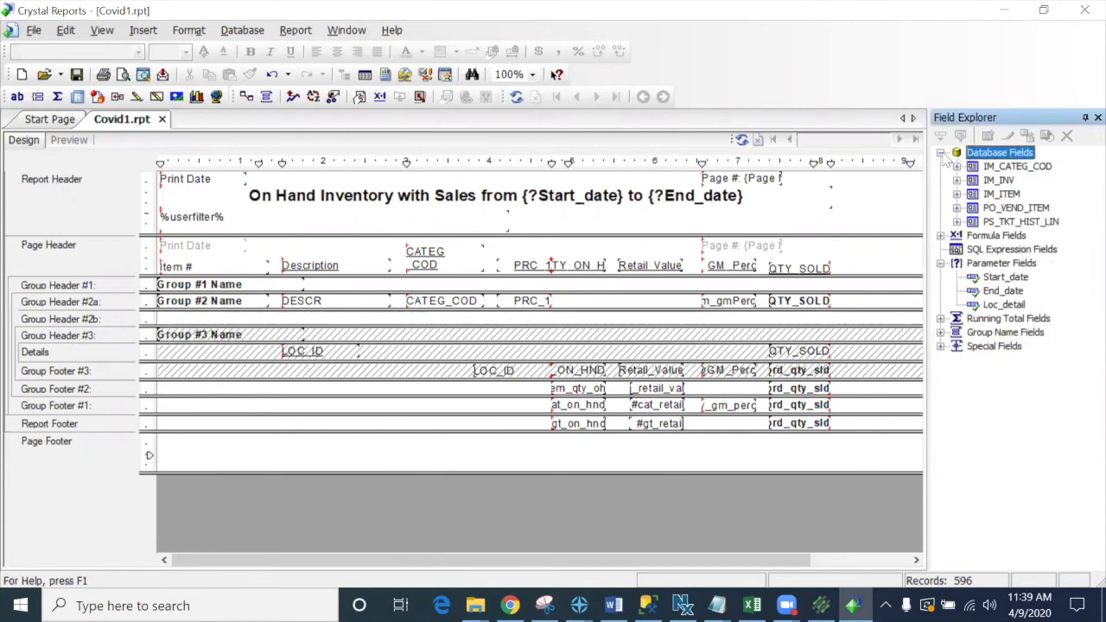
pyautogui.click(957, 208)
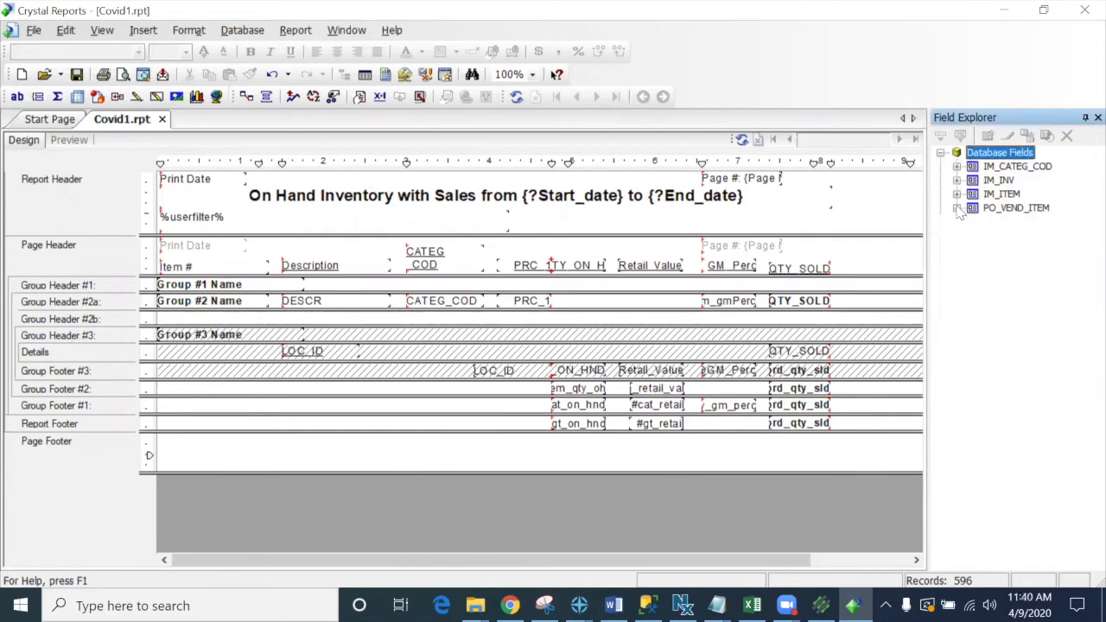
pyautogui.click(1019, 169)
pyautogui.moveTo(1019, 173); pyautogui.dragTo(284, 315)
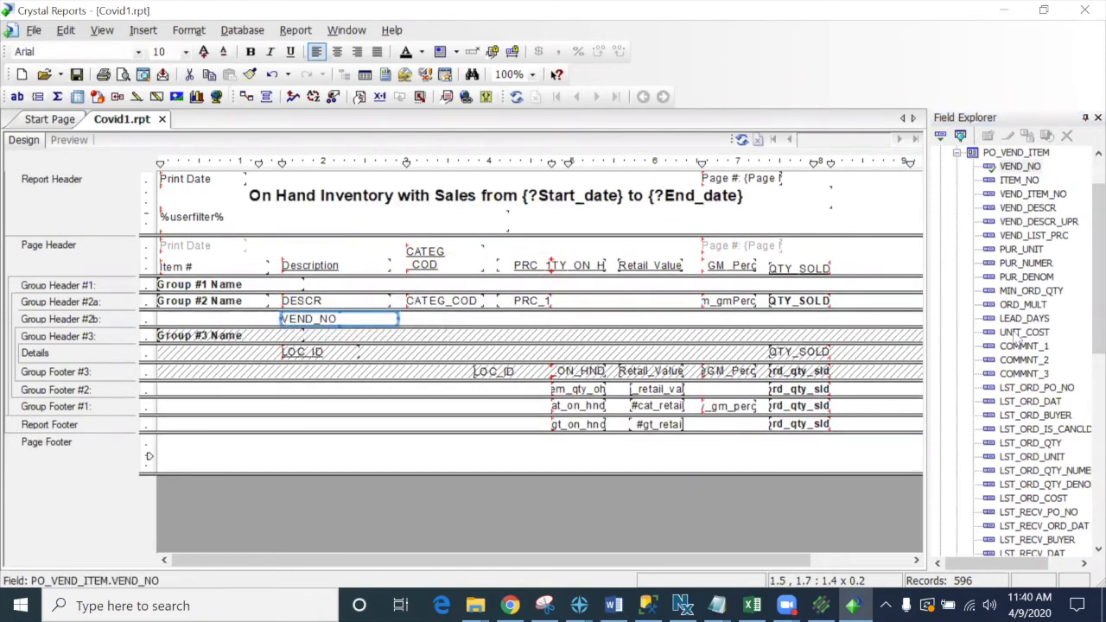
pyautogui.moveTo(1009, 336); pyautogui.dragTo(415, 316)
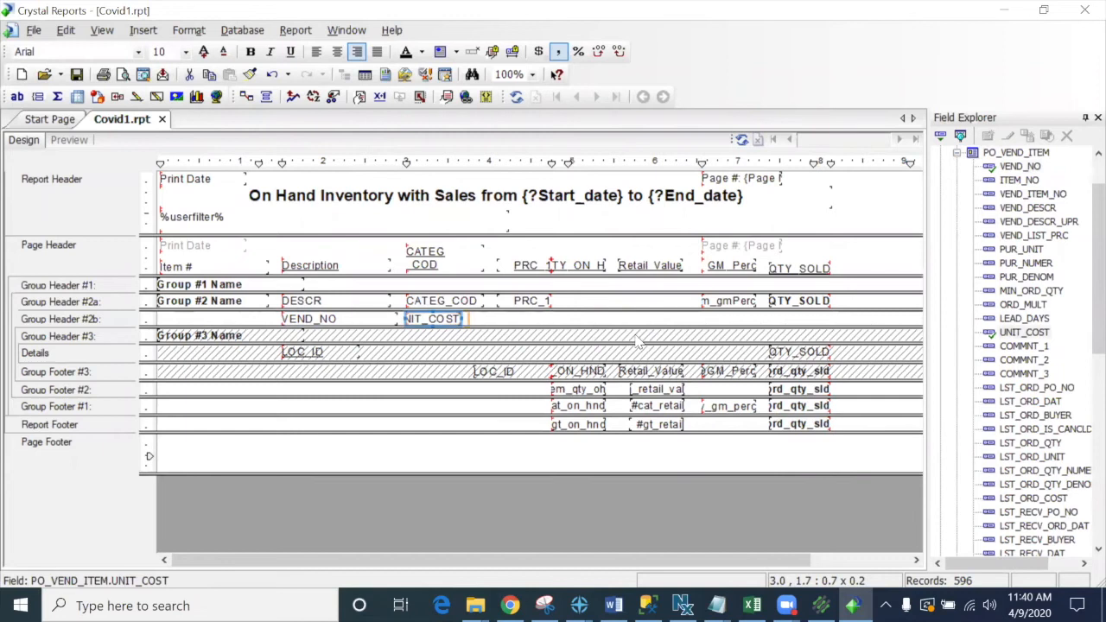
pyautogui.click(69, 141)
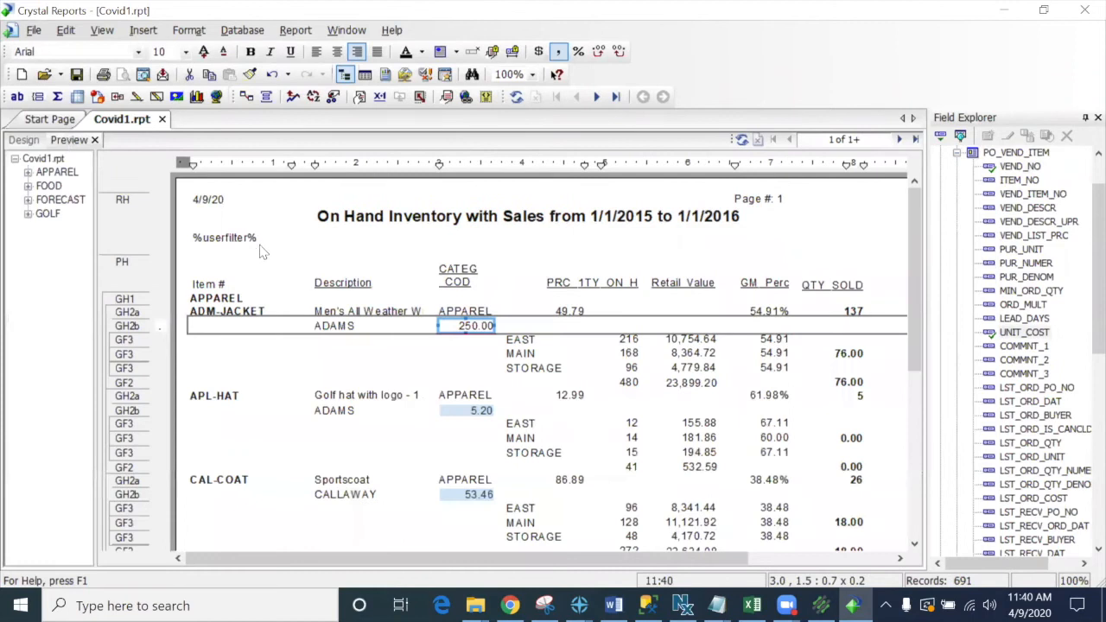
# Step: Browse the preview to the GOLF group, checking ADM-LASER's vendor number and 165.32 unit cost
pyautogui.scroll(-10, 344, 324)
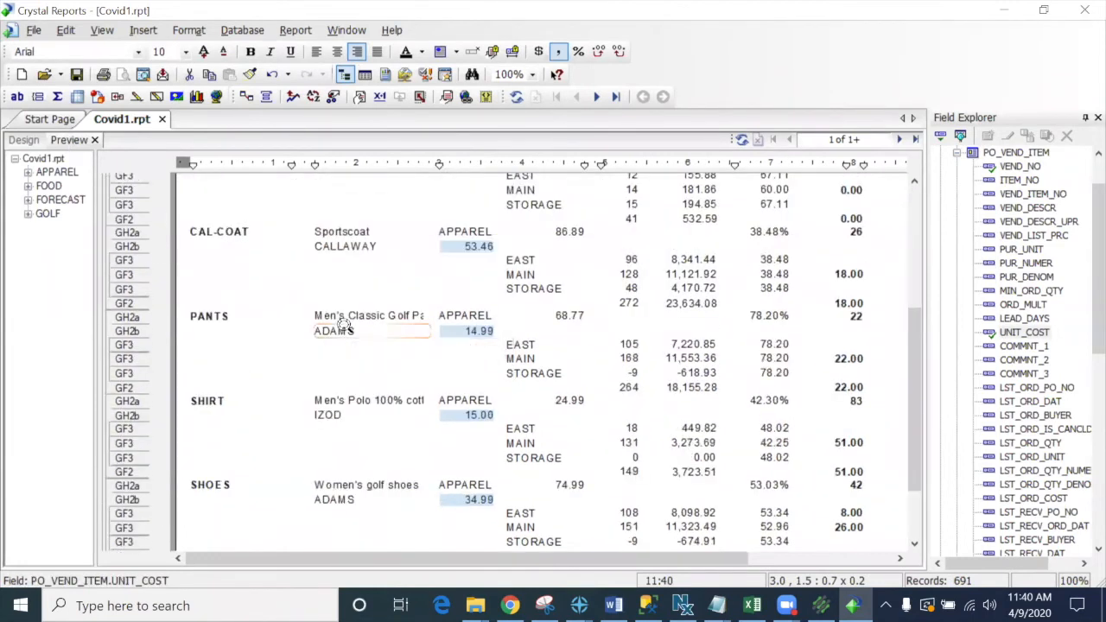
pyautogui.scroll(10, 337, 320)
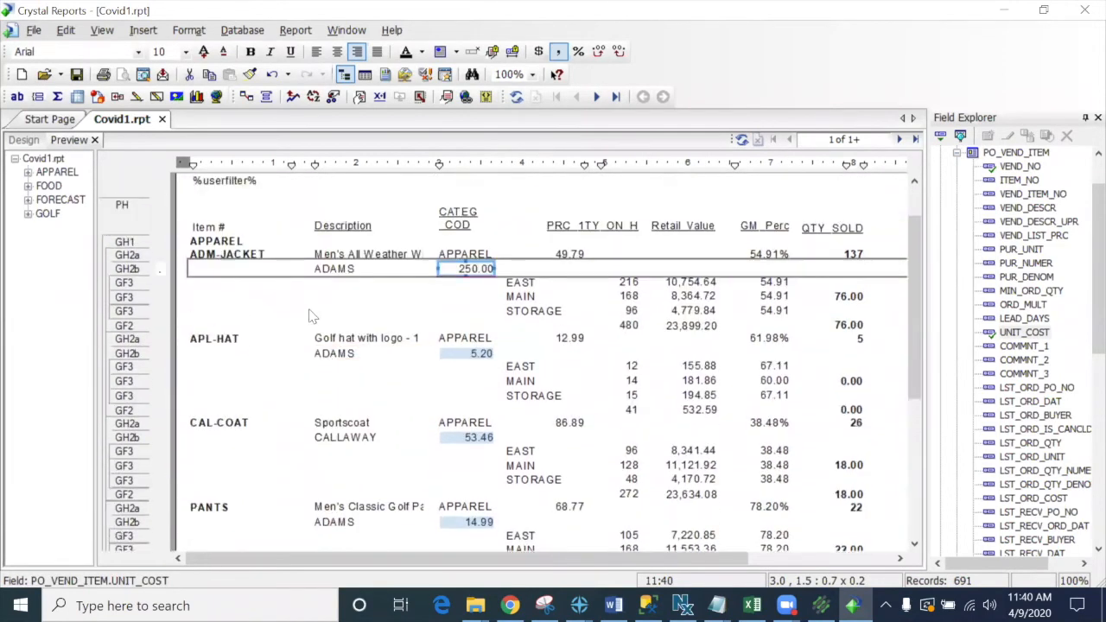
pyautogui.click(49, 214)
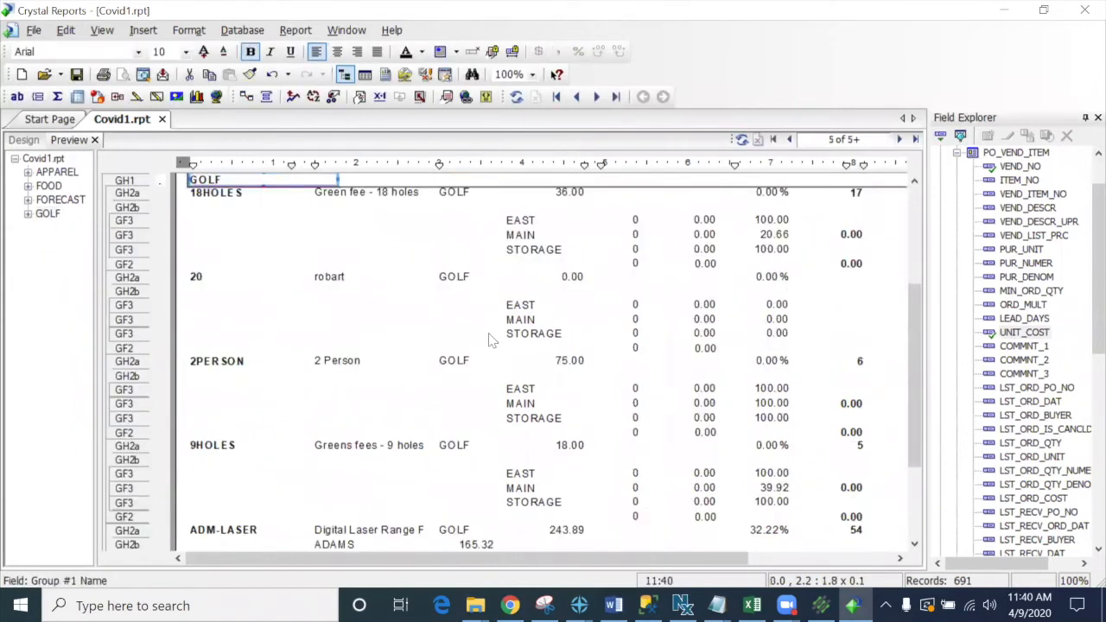
pyautogui.scroll(-4, 491, 340)
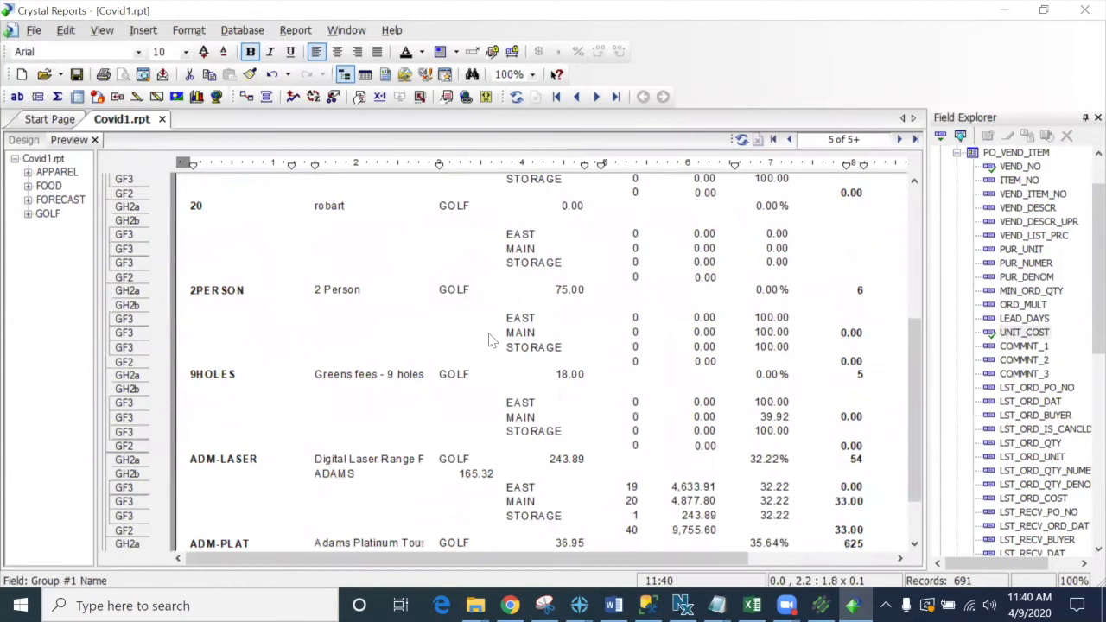
pyautogui.scroll(4, 492, 341)
pyautogui.scroll(2, 489, 340)
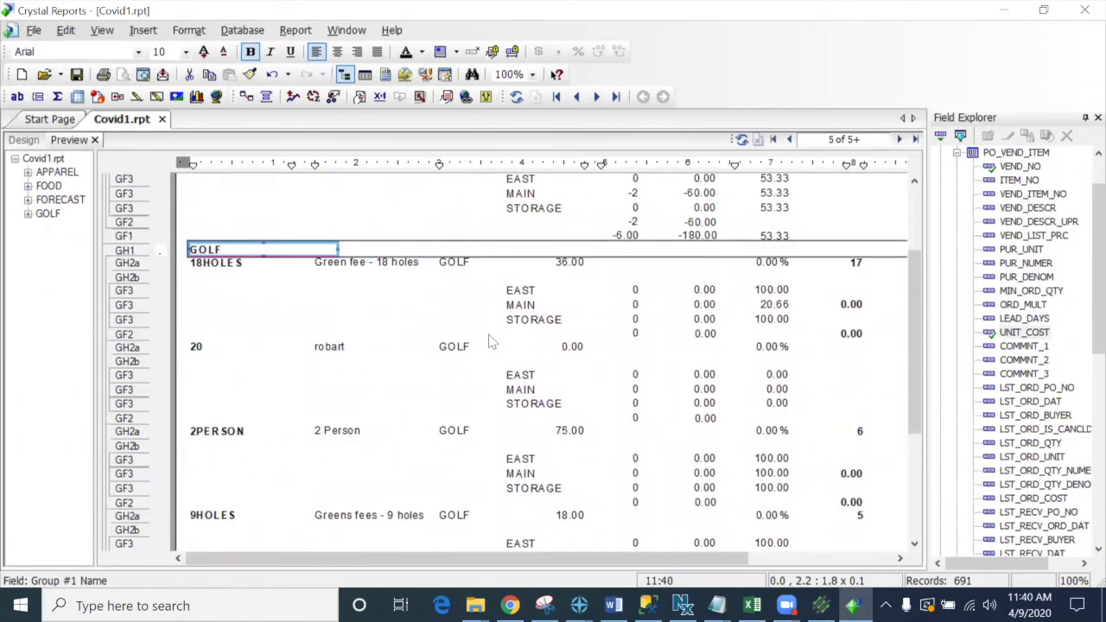
pyautogui.scroll(3, 491, 342)
pyautogui.scroll(-7, 489, 339)
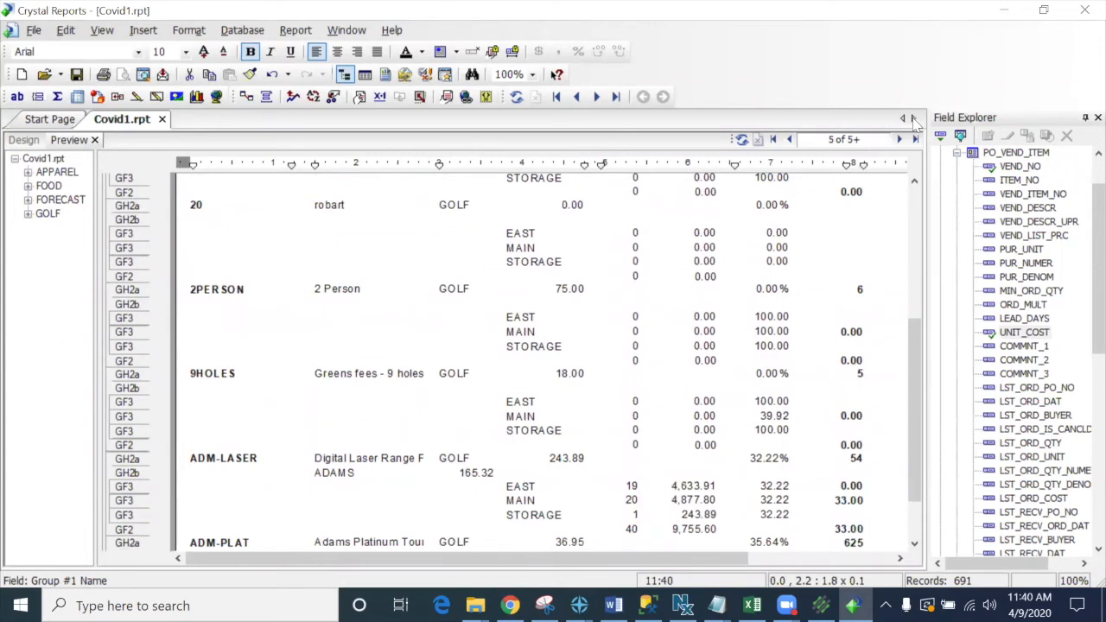
pyautogui.scroll(-2, 745, 240)
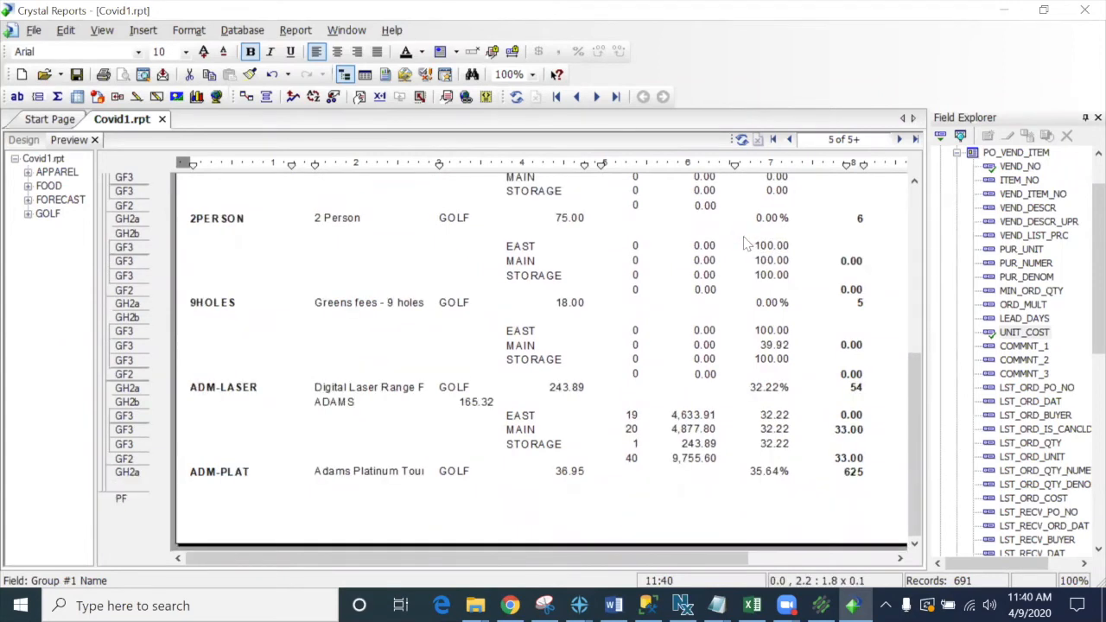
pyautogui.scroll(2, 744, 243)
pyautogui.scroll(-1, 745, 243)
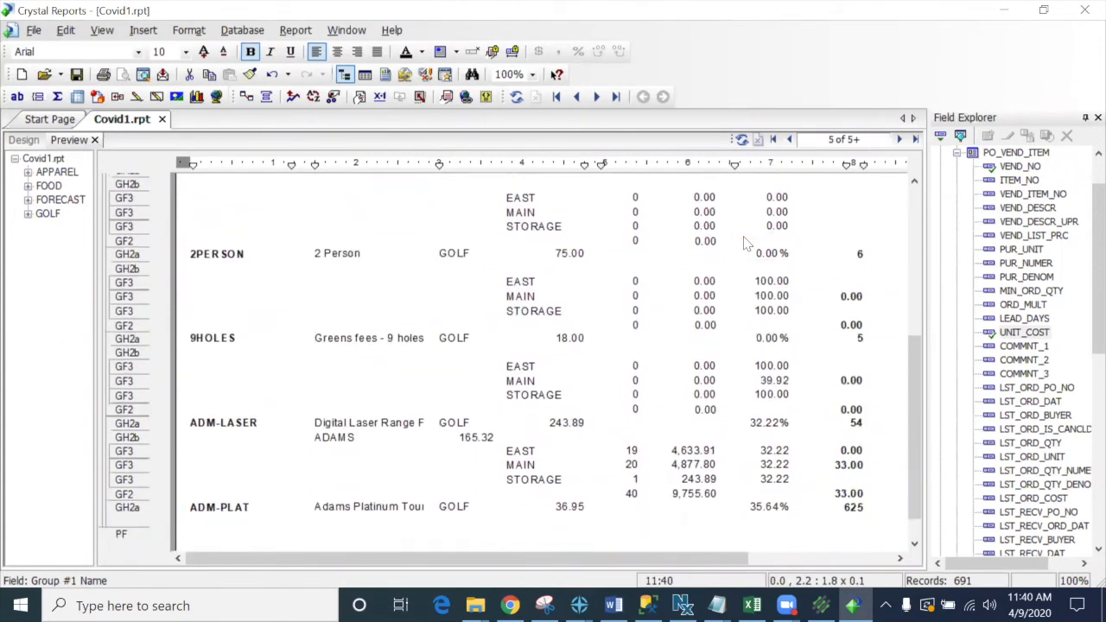
pyautogui.scroll(-1, 745, 243)
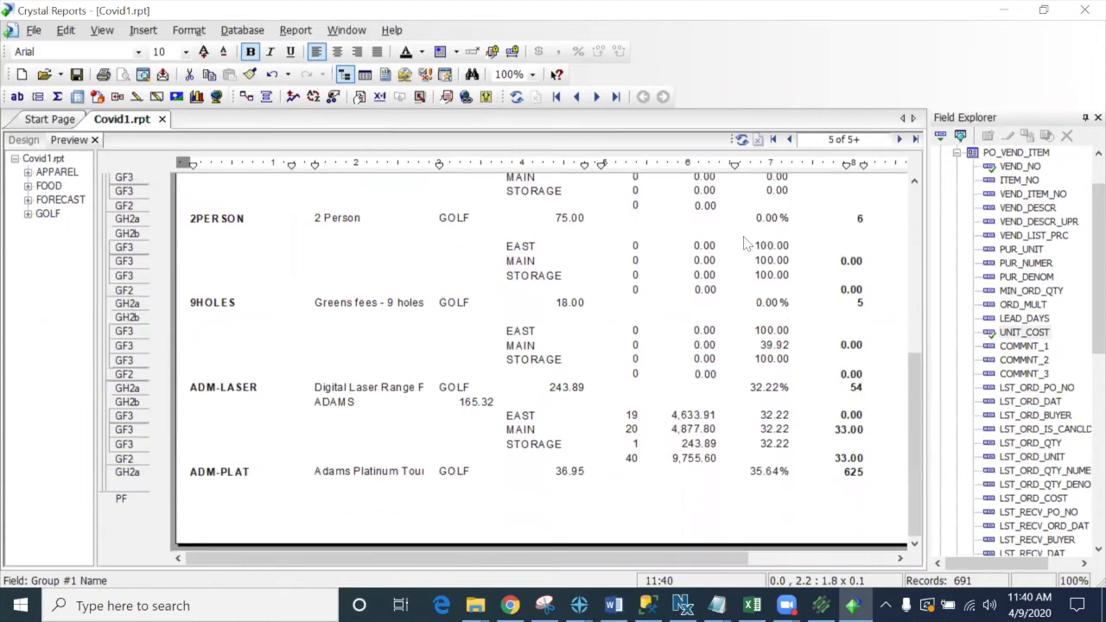
pyautogui.scroll(6, 745, 242)
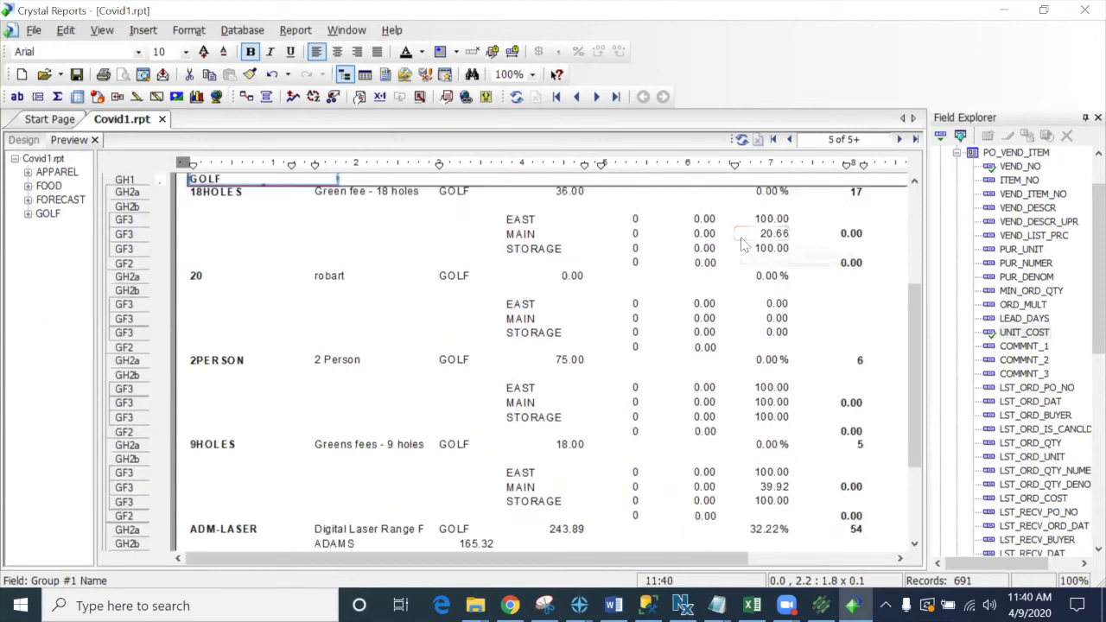
pyautogui.scroll(4, 740, 239)
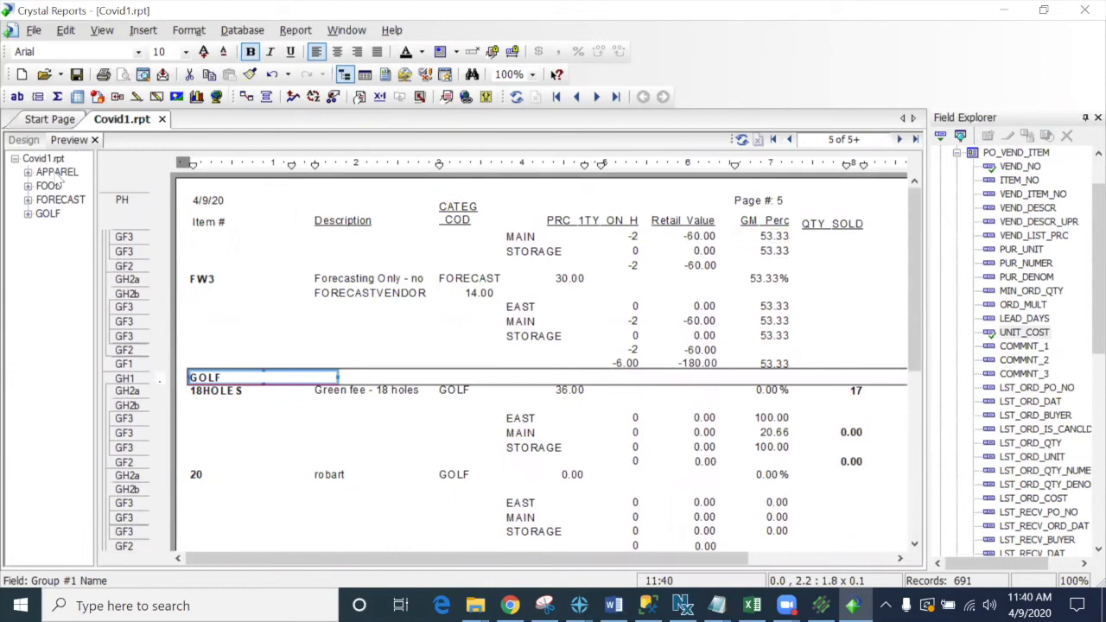
pyautogui.click(46, 214)
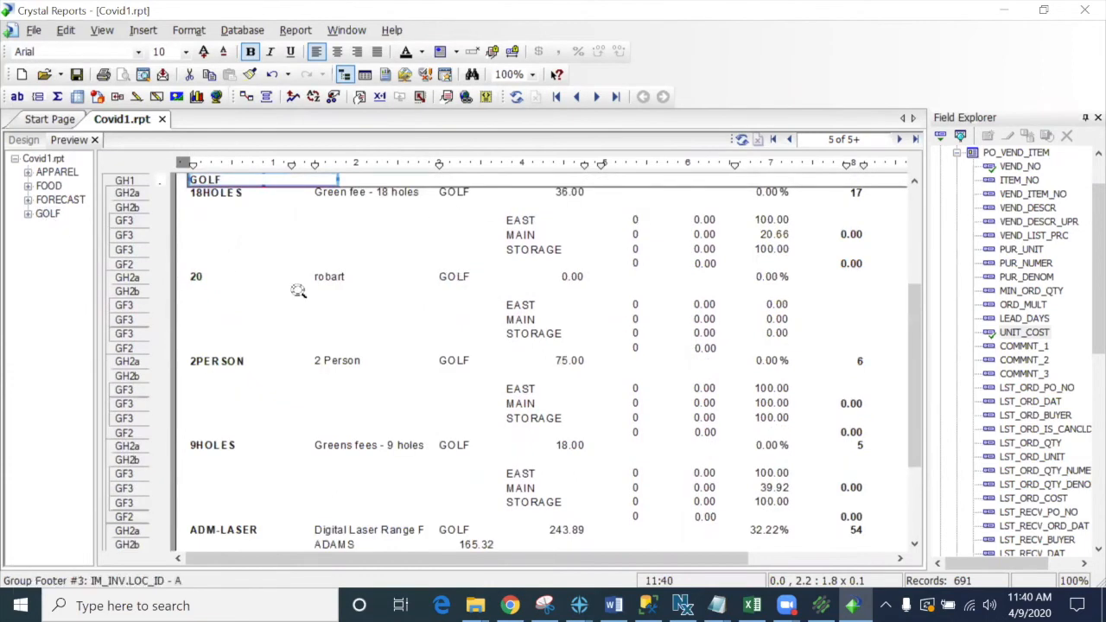
pyautogui.scroll(-4, 423, 324)
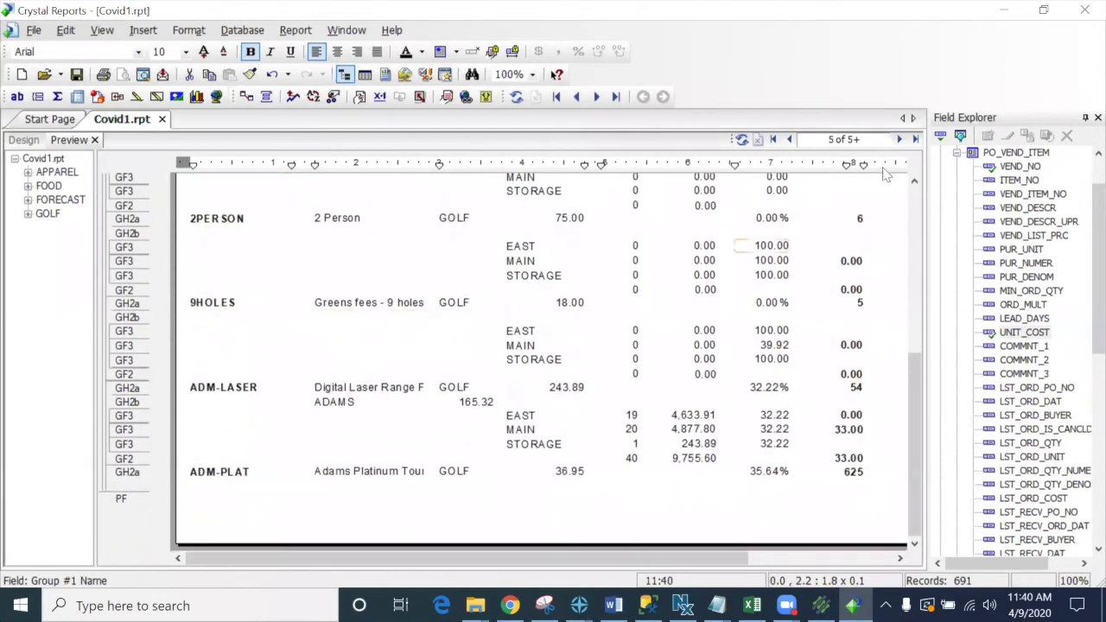
# Step: Page forward through the Covid1 preview to the last page, 15 of 15
pyautogui.click(898, 139)
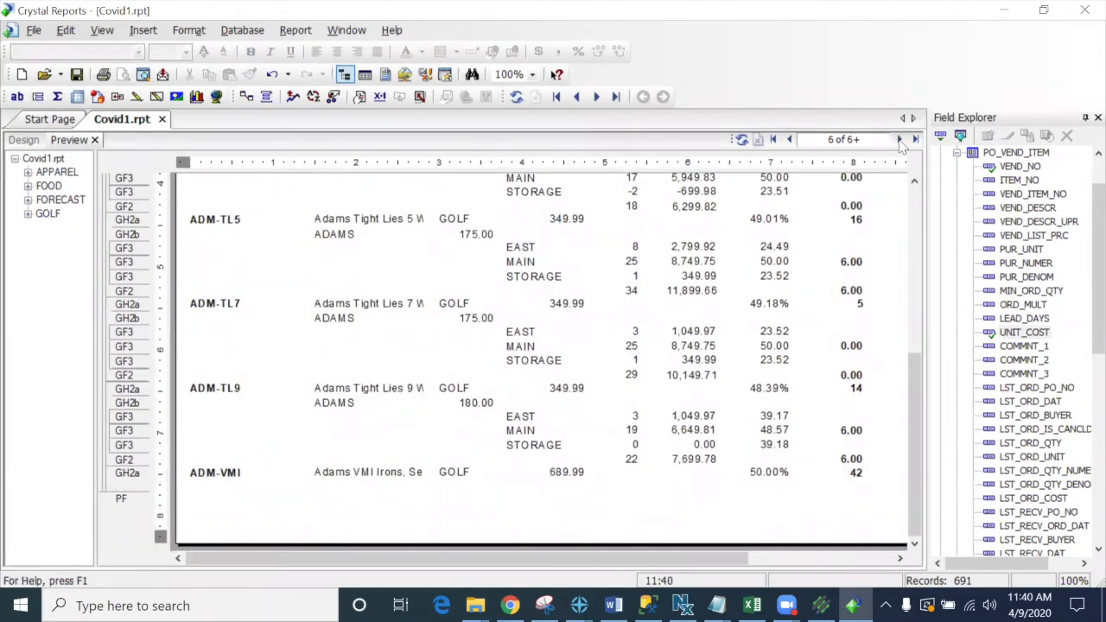
pyautogui.click(899, 139)
pyautogui.click(898, 139)
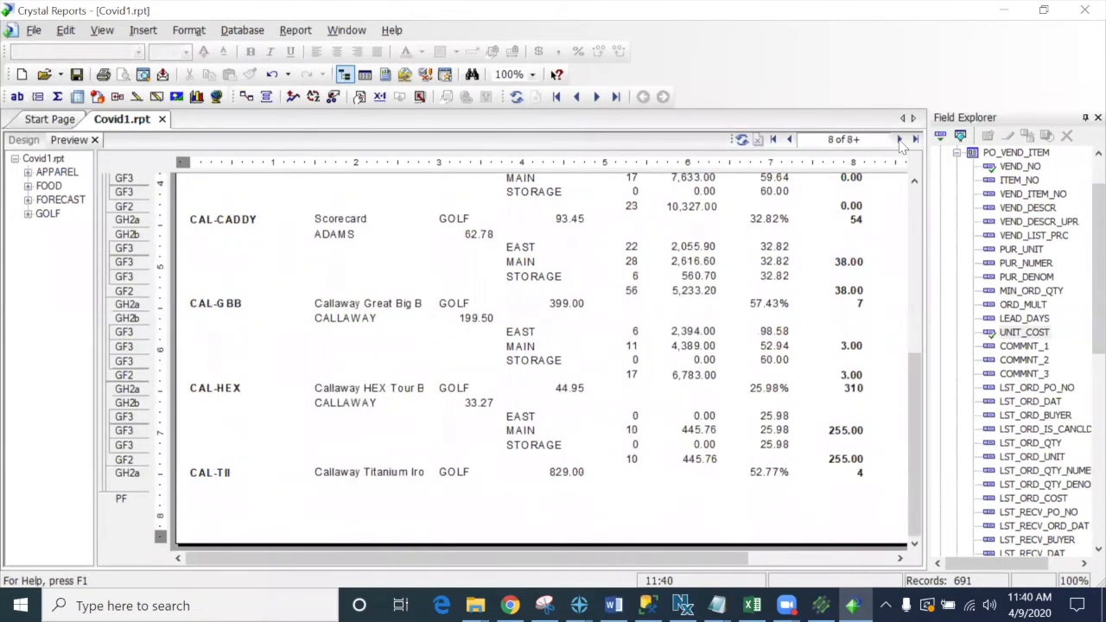
pyautogui.click(898, 139)
pyautogui.click(898, 139)
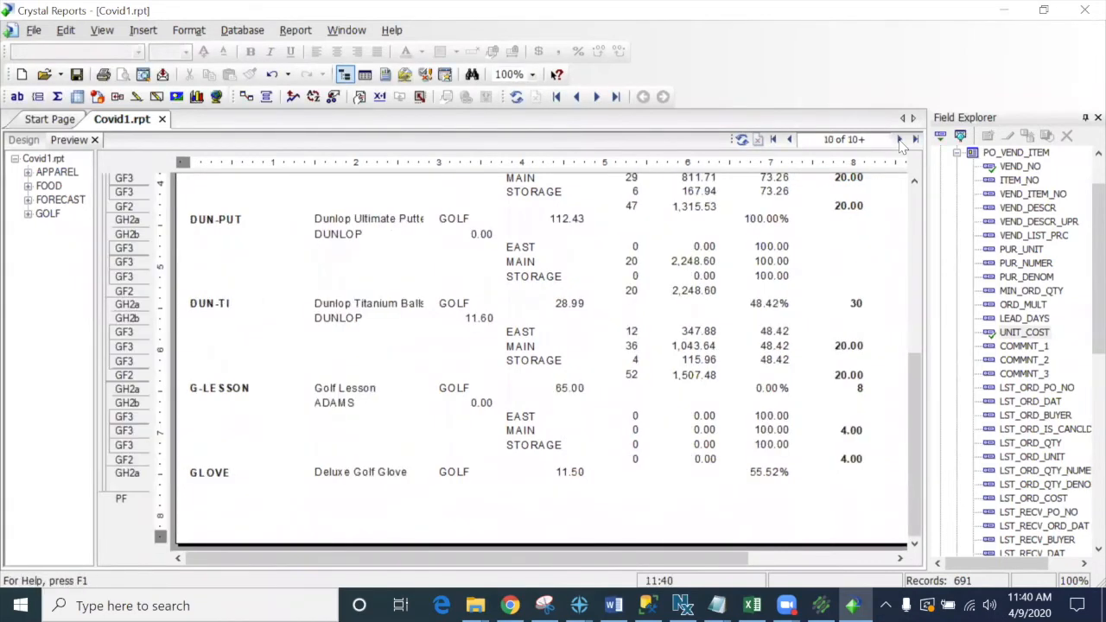
pyautogui.click(898, 140)
pyautogui.click(898, 139)
pyautogui.click(898, 139)
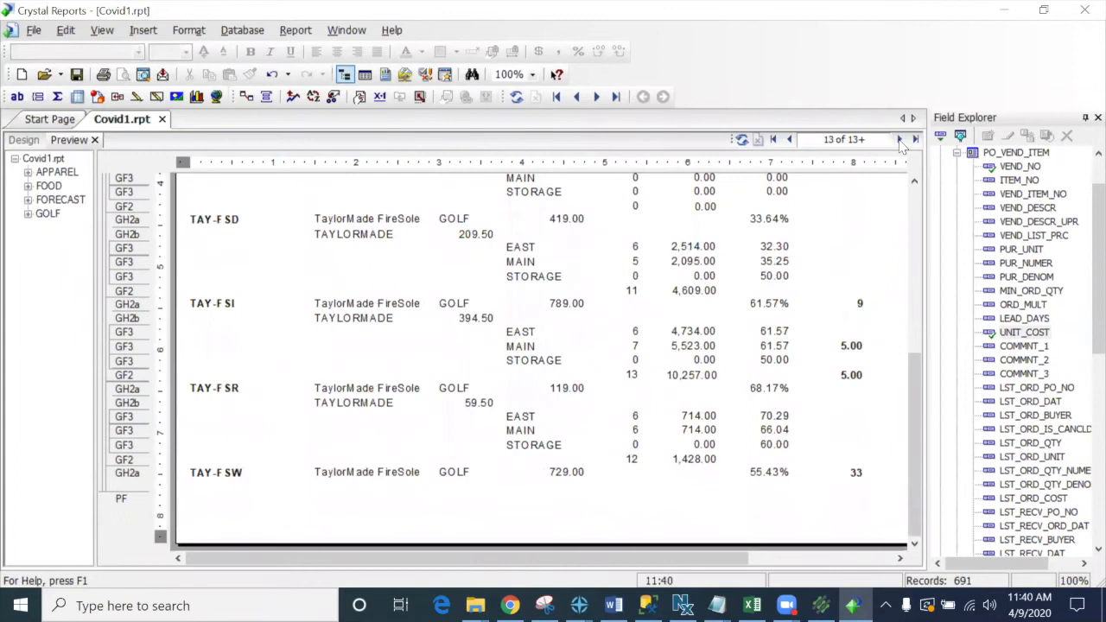
pyautogui.click(898, 139)
pyautogui.click(898, 139)
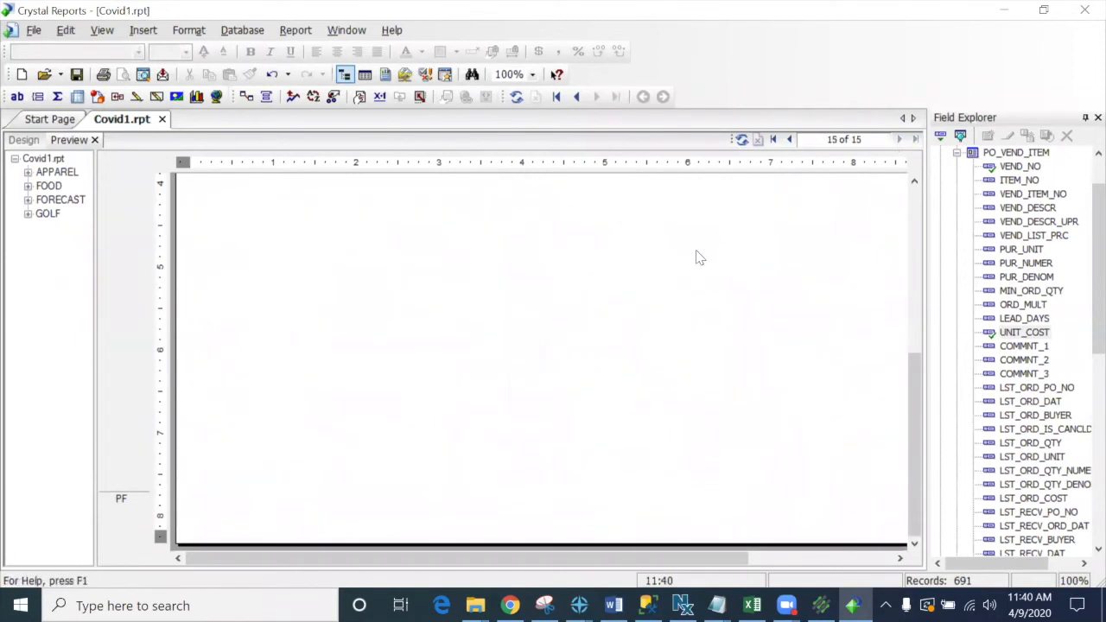
# Step: Select item TOP-XLT on the final page, then switch to NCR Counterpoint
pyautogui.scroll(5, 698, 257)
pyautogui.scroll(1, 698, 257)
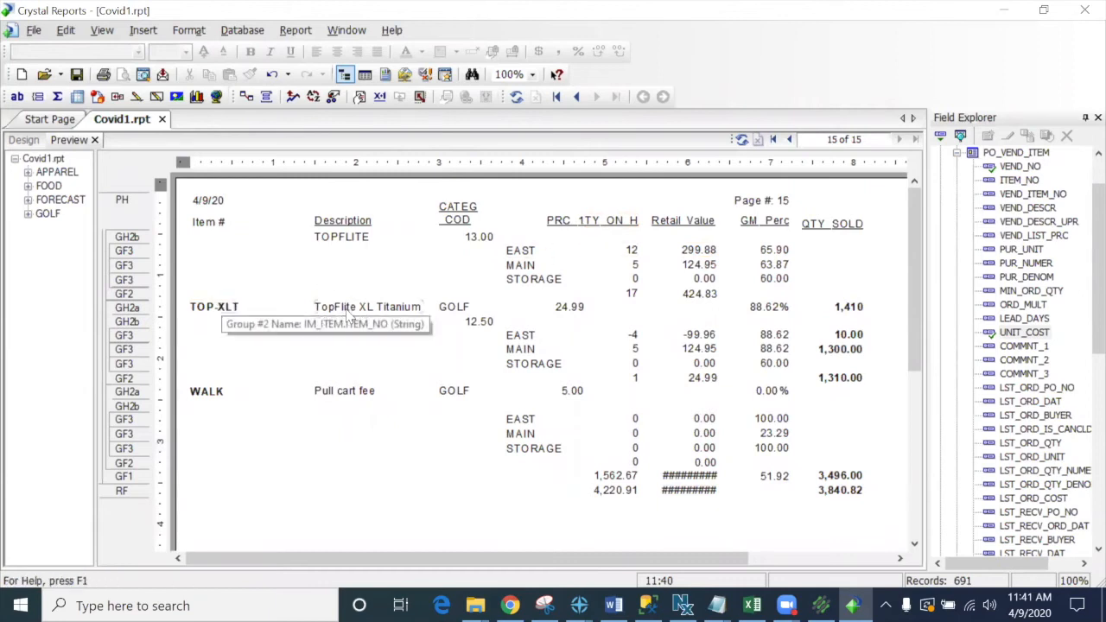
pyautogui.click(230, 306)
pyautogui.click(821, 605)
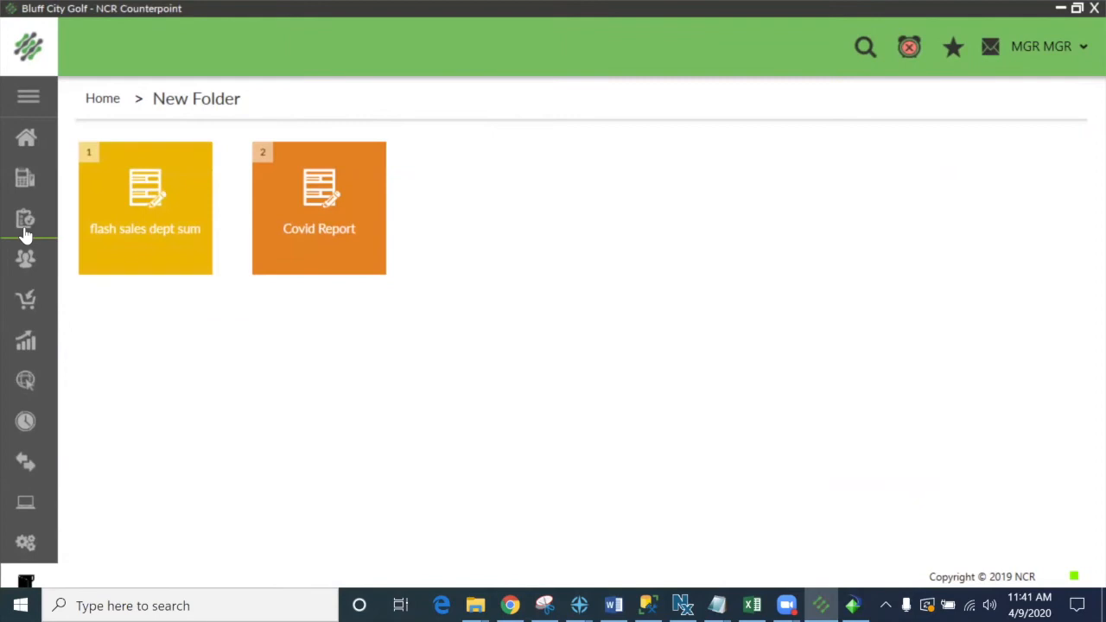
# Step: Open the vendor items for inventory item TOP-XLT in Counterpoint
pyautogui.click(25, 220)
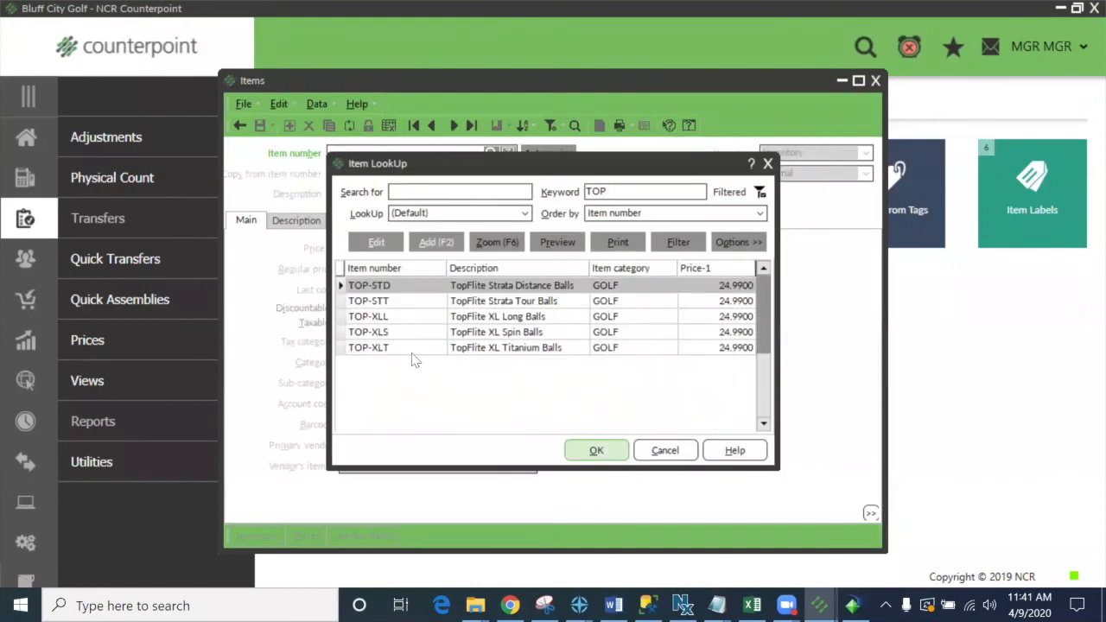
pyautogui.doubleClick(390, 349)
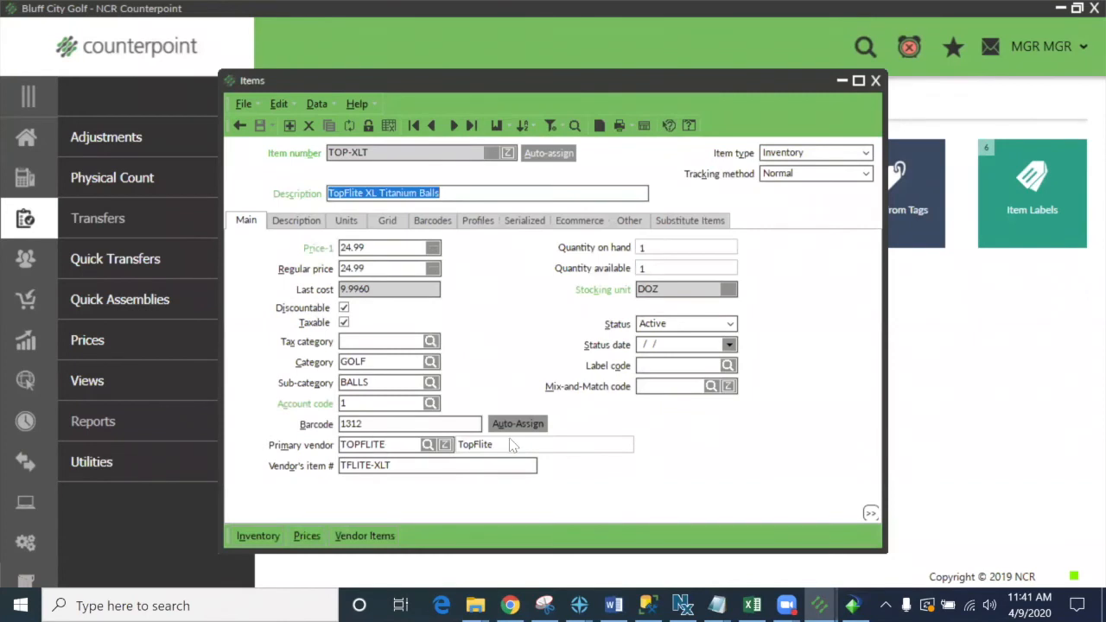
pyautogui.click(352, 533)
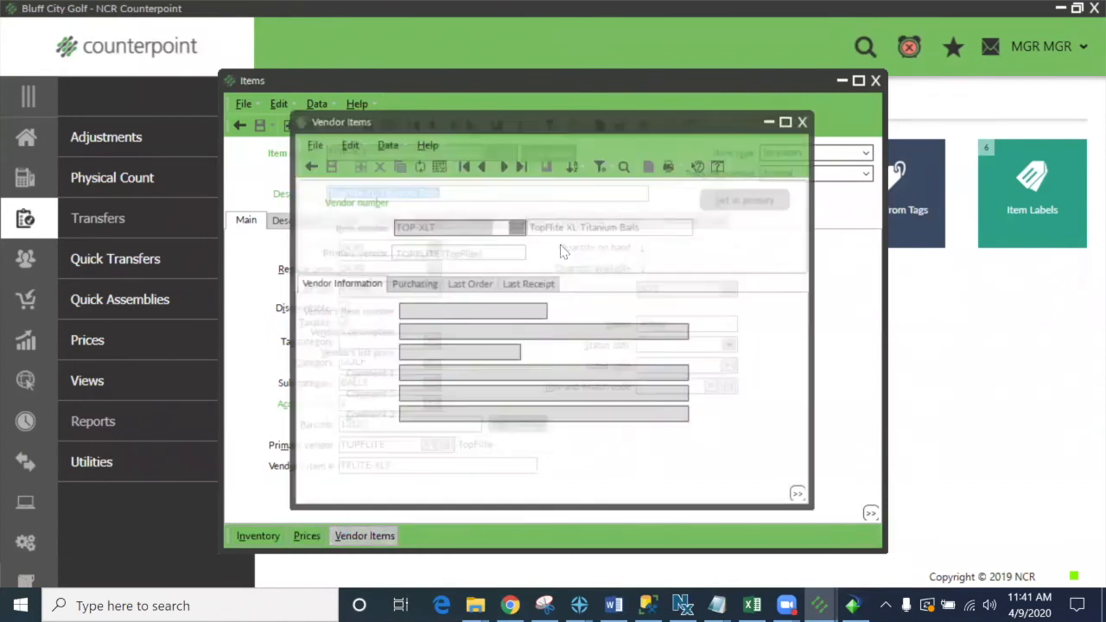
# Step: Add PINNACLE as a vendor for TOP-XLT with unit cost 10.0000 and save it
pyautogui.click(501, 203)
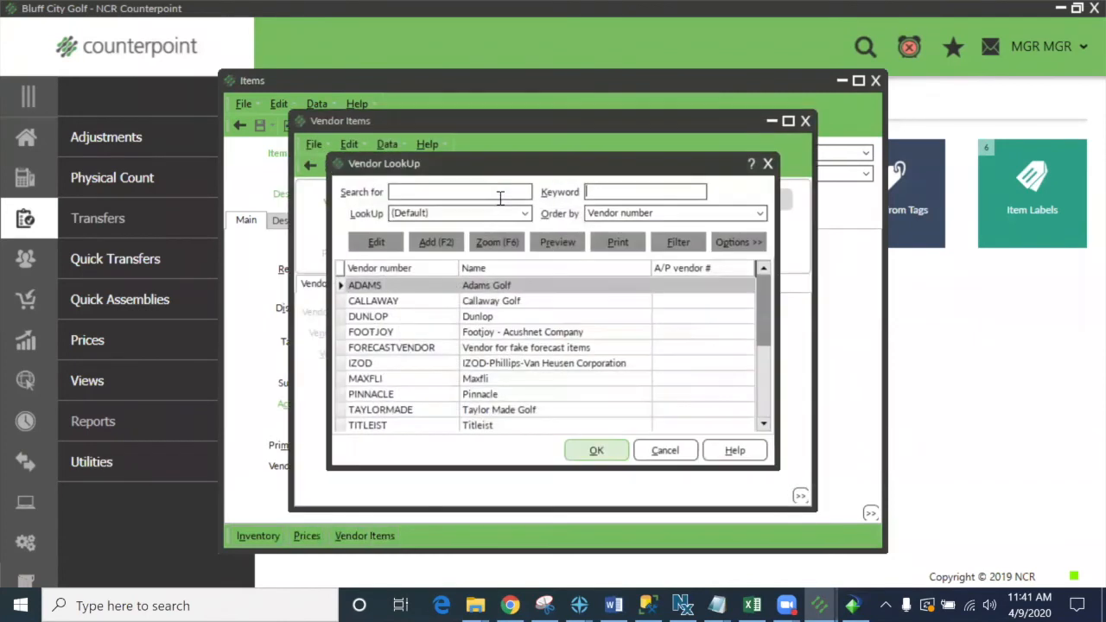
pyautogui.doubleClick(388, 394)
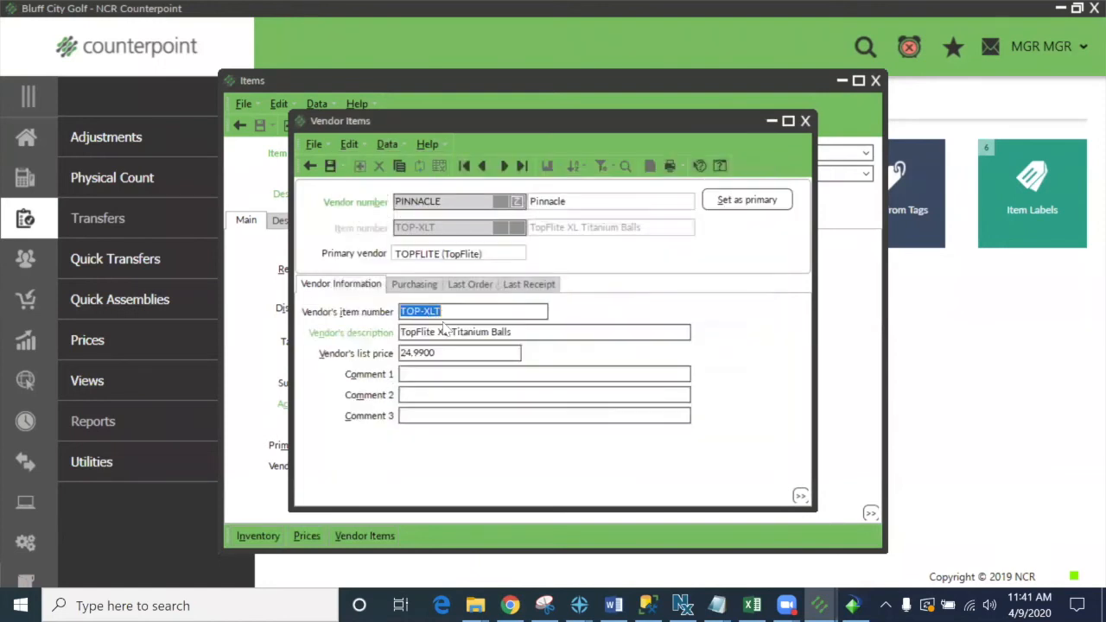
pyautogui.click(412, 287)
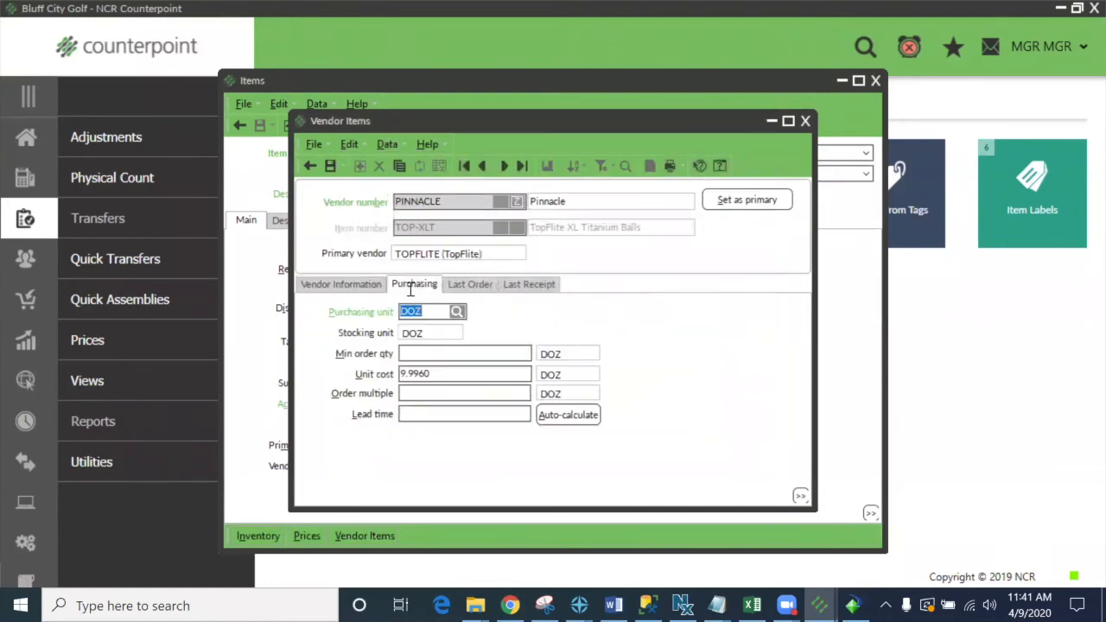
pyautogui.click(441, 373)
pyautogui.write('10')
pyautogui.press('Tab')
pyautogui.press('F10')
# Step: Close the vendor items and item windows and minimize Counterpoint
pyautogui.press('Escape')
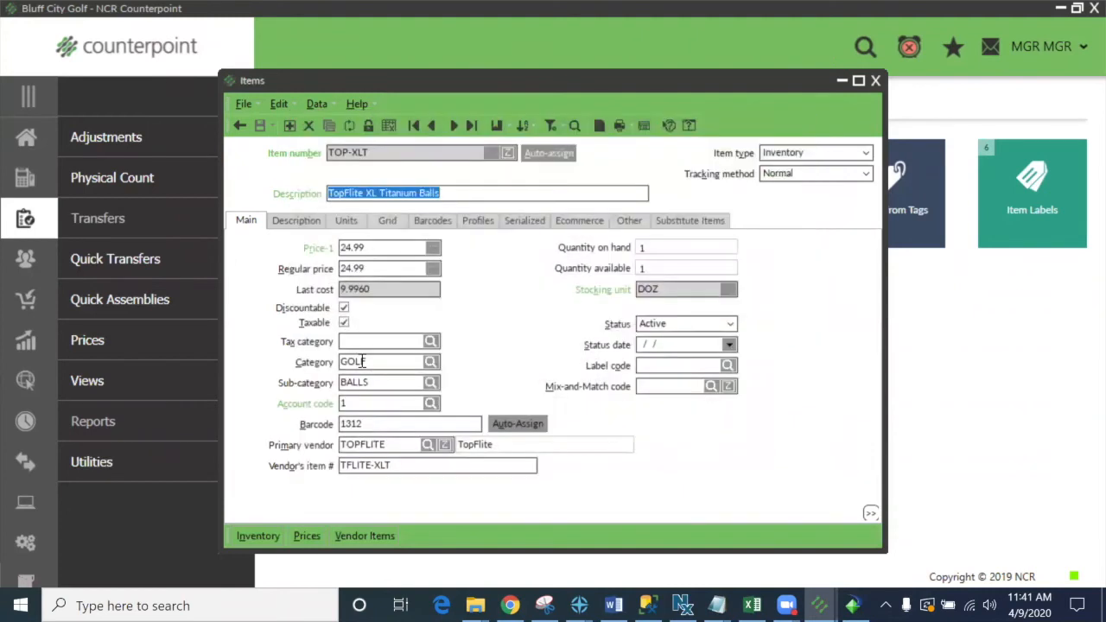
pyautogui.press('Escape')
pyautogui.press('Escape')
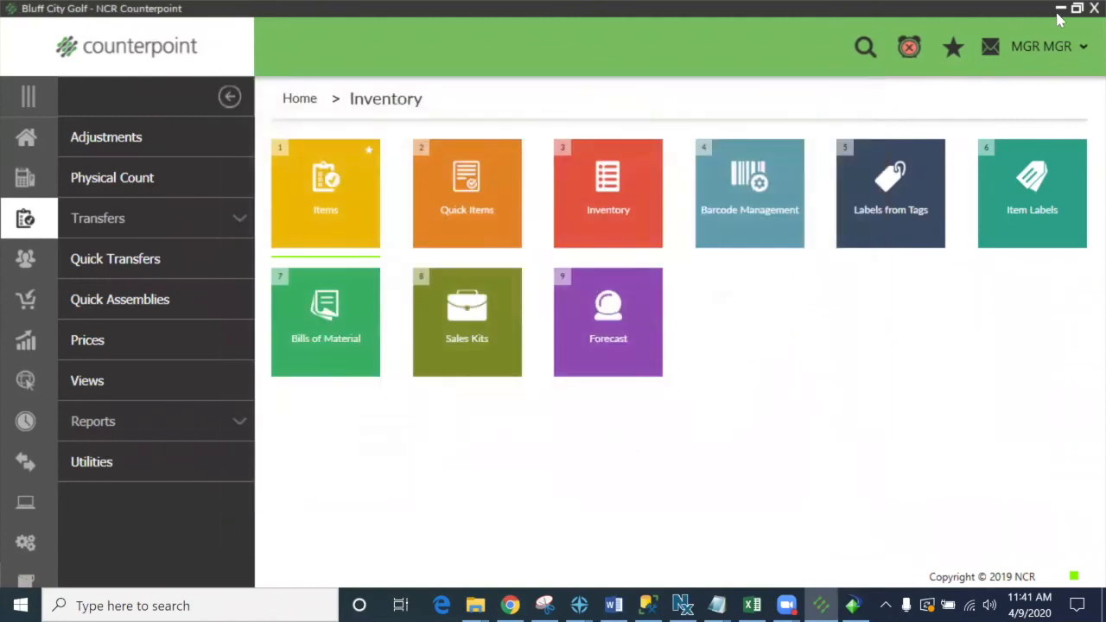
pyautogui.click(1061, 10)
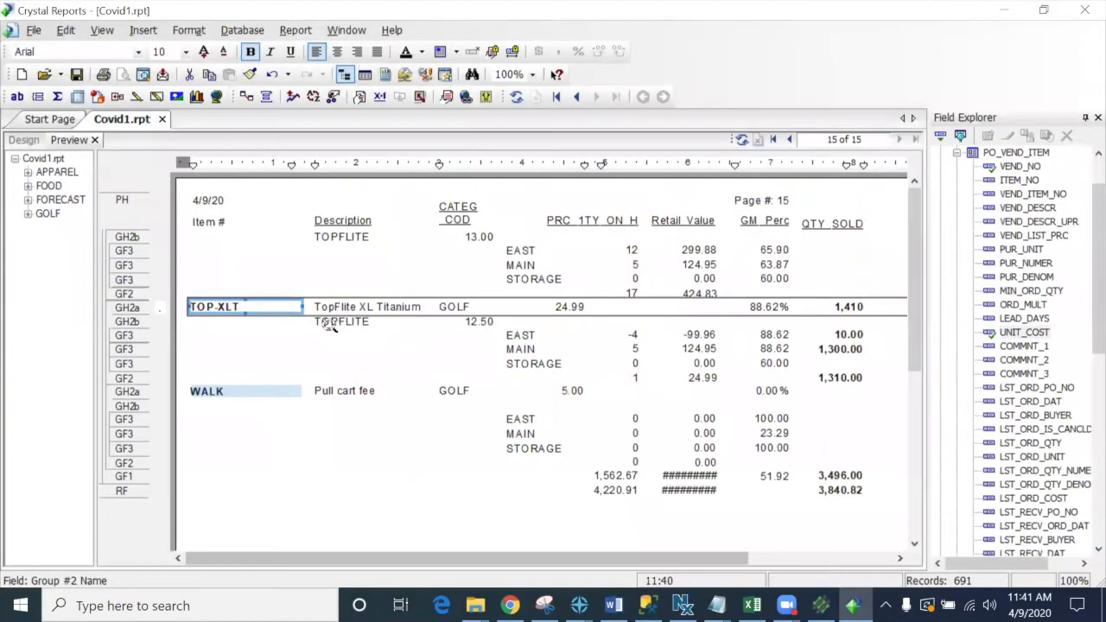
# Step: Refresh the report with current parameter values and check the new PINNACLE vendor row
pyautogui.click(516, 97)
pyautogui.click(503, 368)
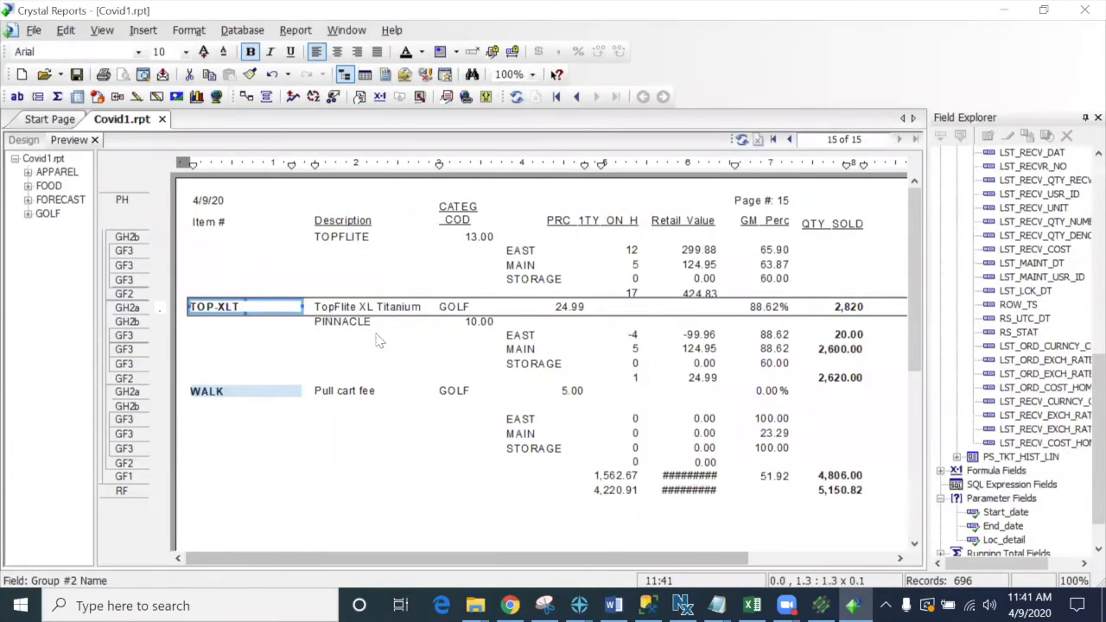
pyautogui.click(345, 323)
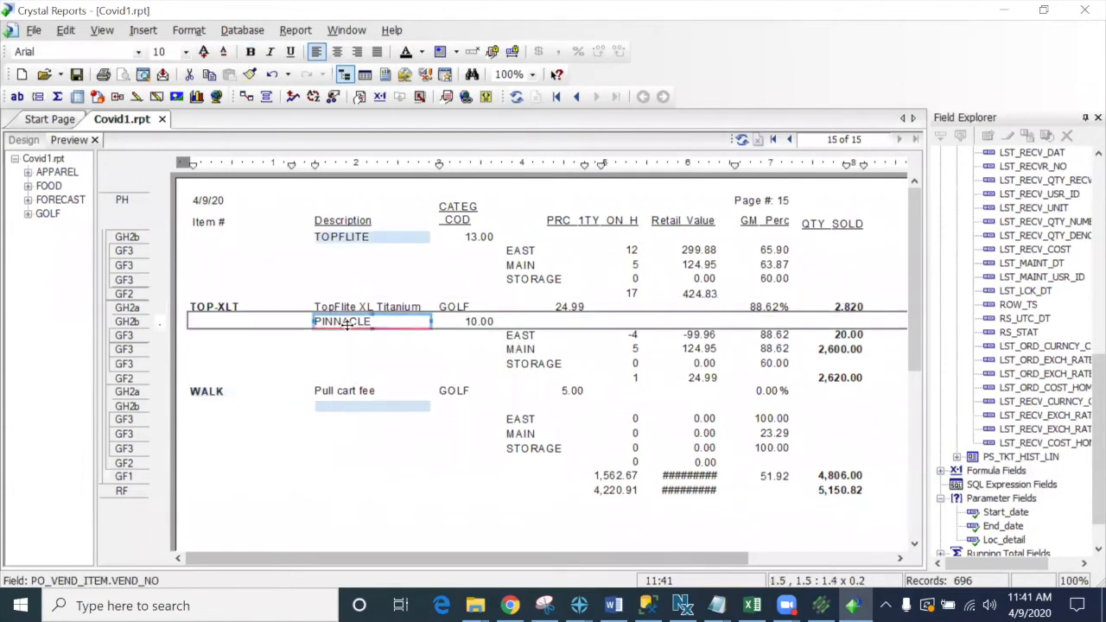
pyautogui.scroll(-1, 375, 368)
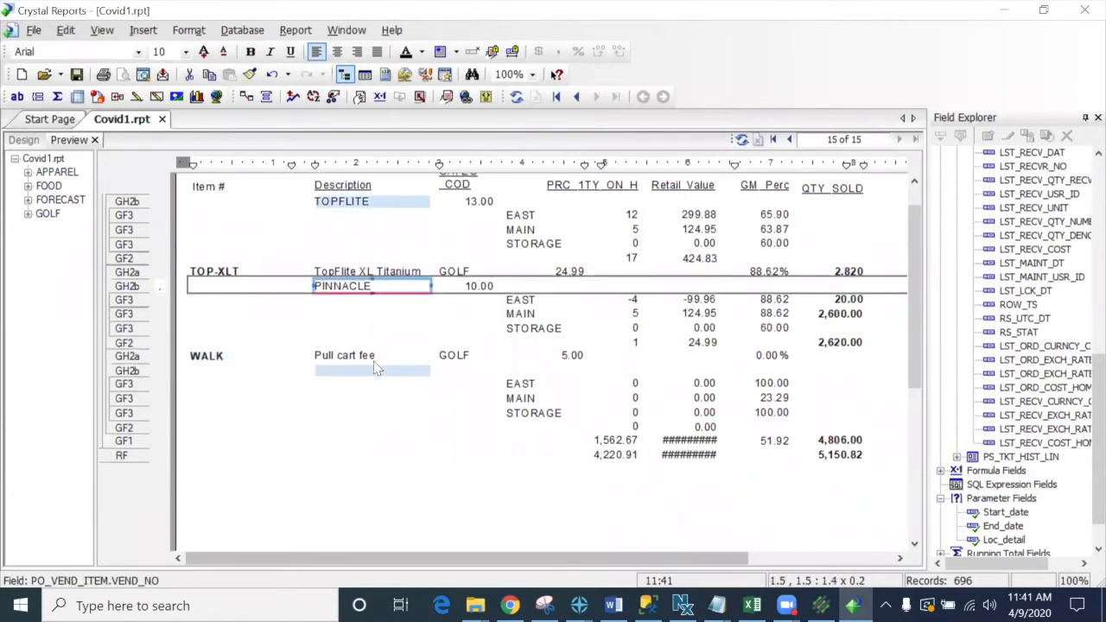
pyautogui.scroll(1, 375, 368)
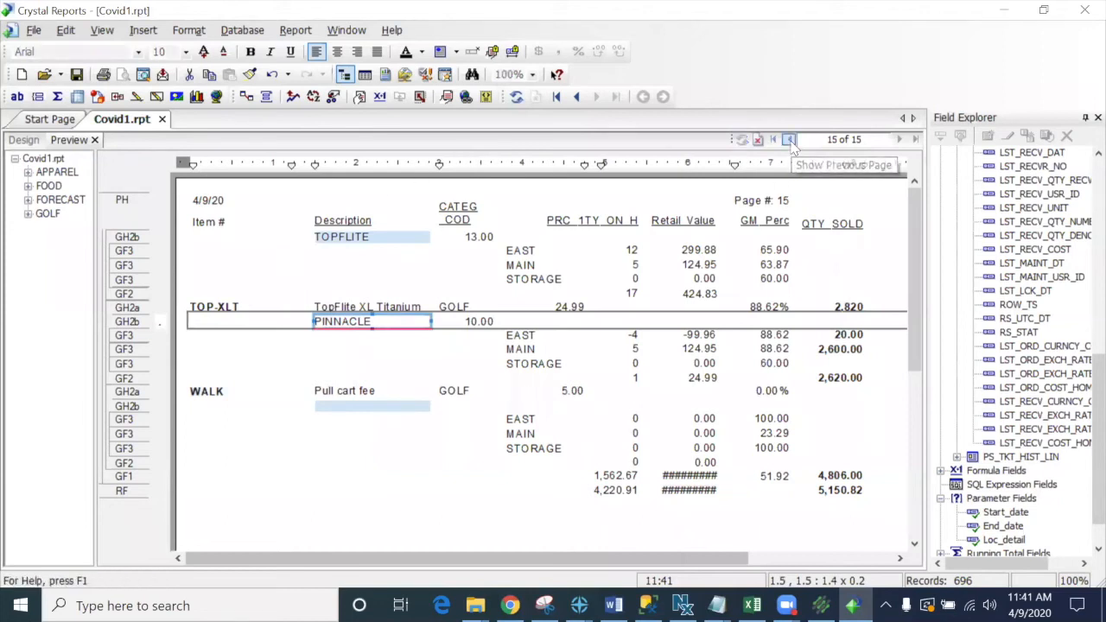
# Step: Go back to page 14 and save the Covid1 report
pyautogui.click(790, 141)
pyautogui.scroll(-4, 489, 445)
pyautogui.scroll(-5, 489, 446)
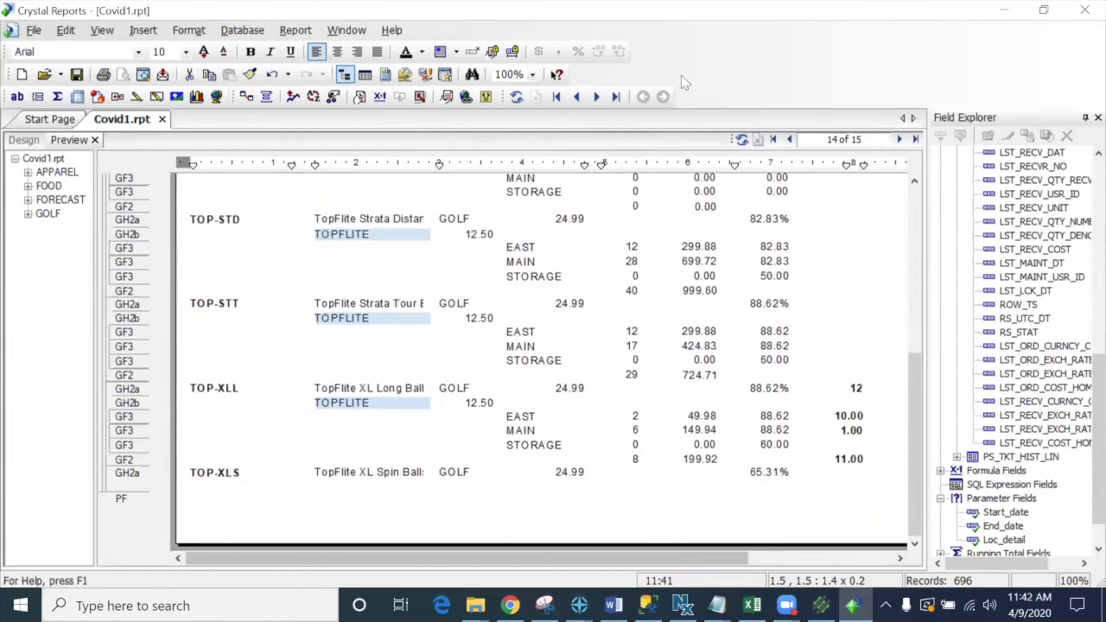
pyautogui.click(76, 74)
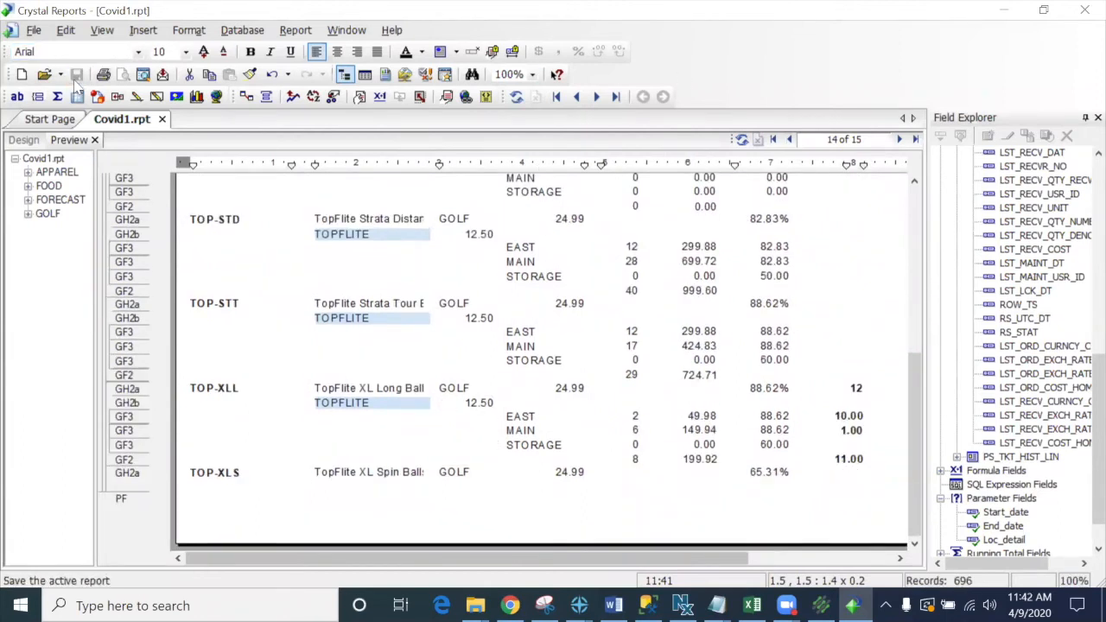
# Step: Refresh the data again and return to page 15, where TOP-XLT lists PINNACLE at 10.00
pyautogui.click(516, 97)
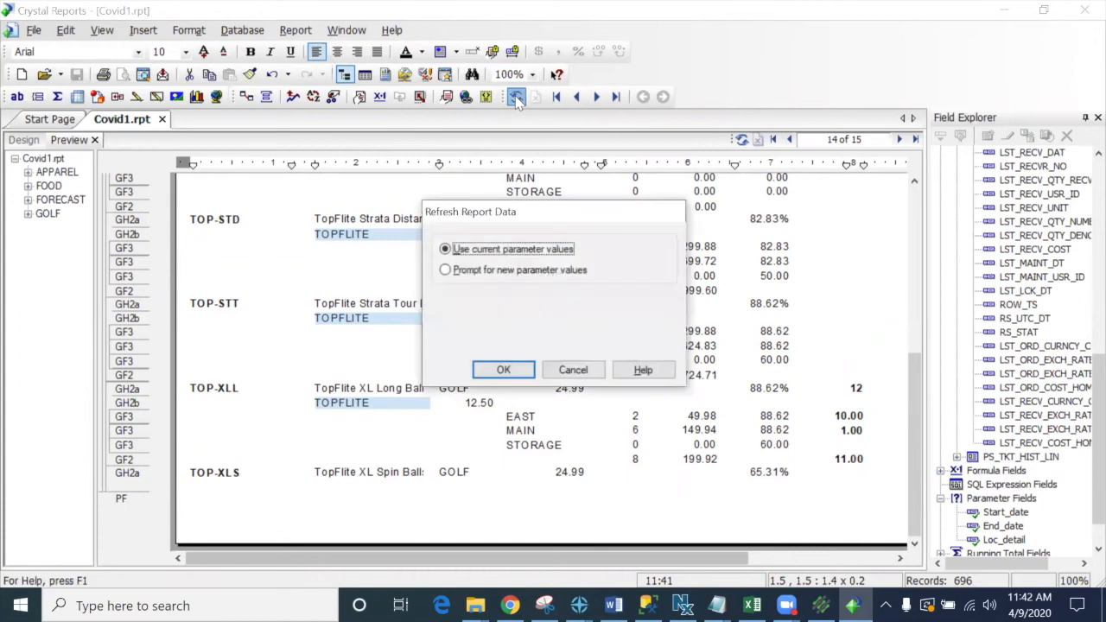
pyautogui.click(510, 370)
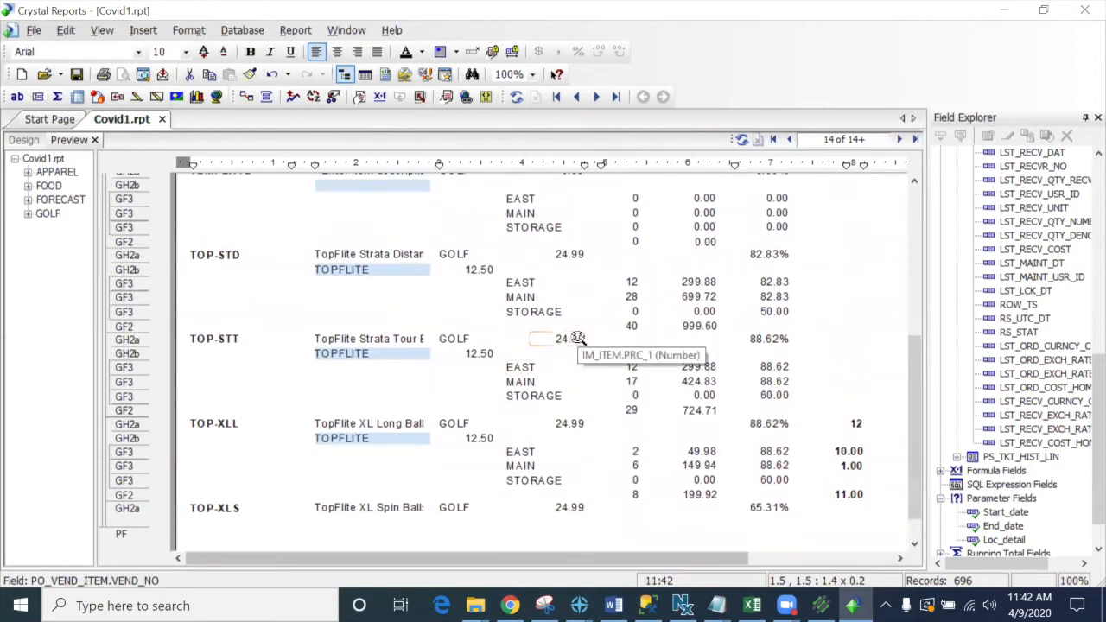
pyautogui.click(903, 139)
pyautogui.scroll(5, 596, 397)
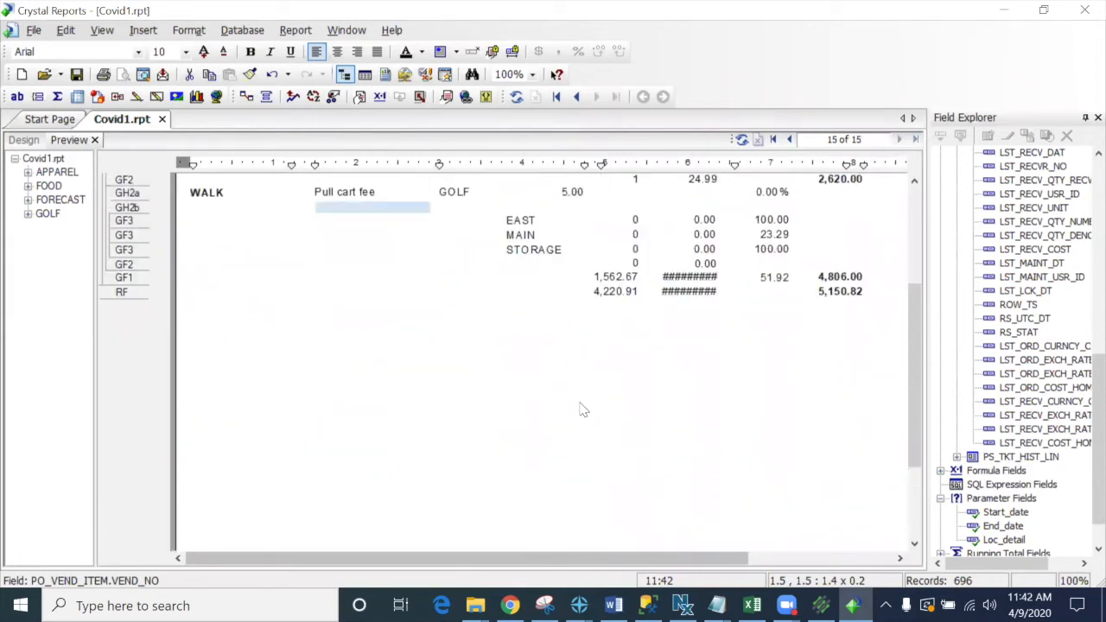
pyautogui.scroll(2, 583, 414)
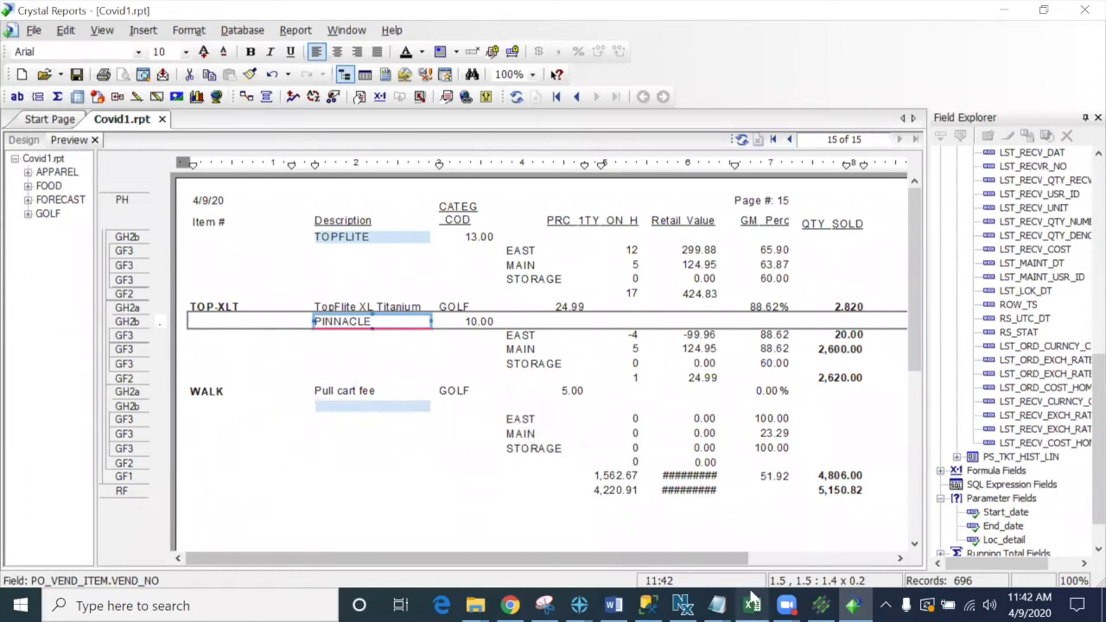
pyautogui.moveTo(821, 607)
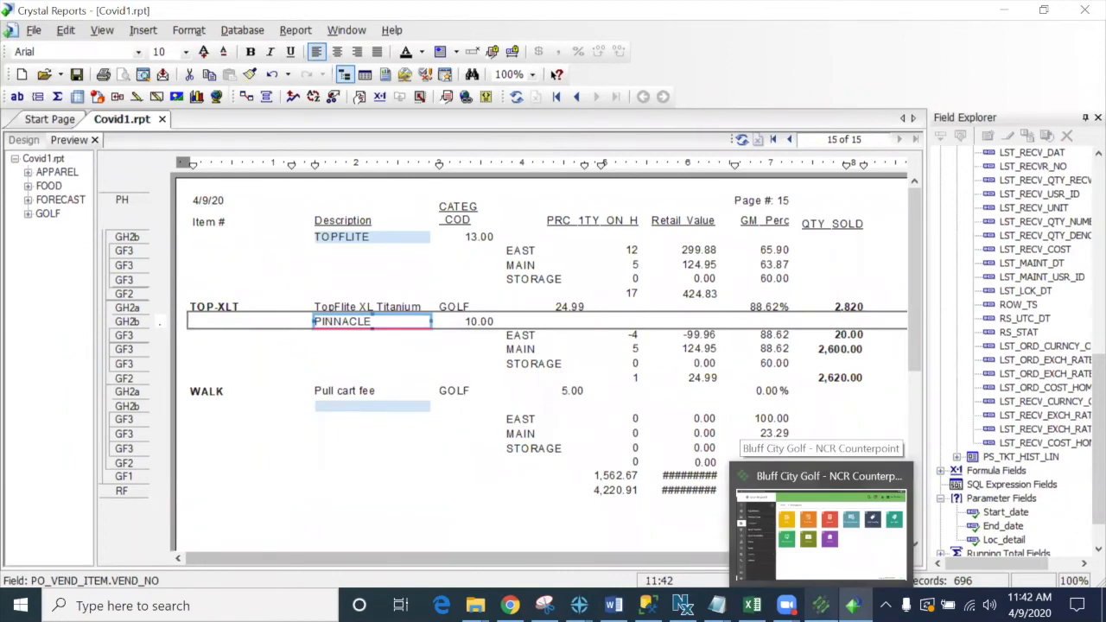
# Step: Bring Counterpoint forward and open the vendor items for item TOP-XLT
pyautogui.click(820, 527)
pyautogui.click(325, 220)
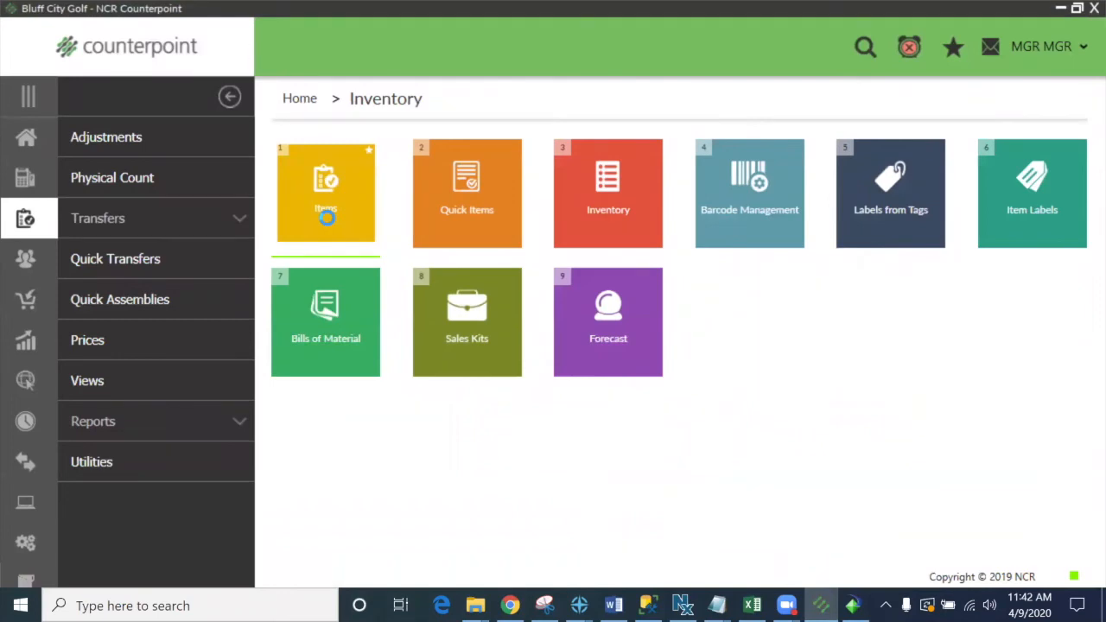
pyautogui.press('Escape')
pyautogui.click(363, 536)
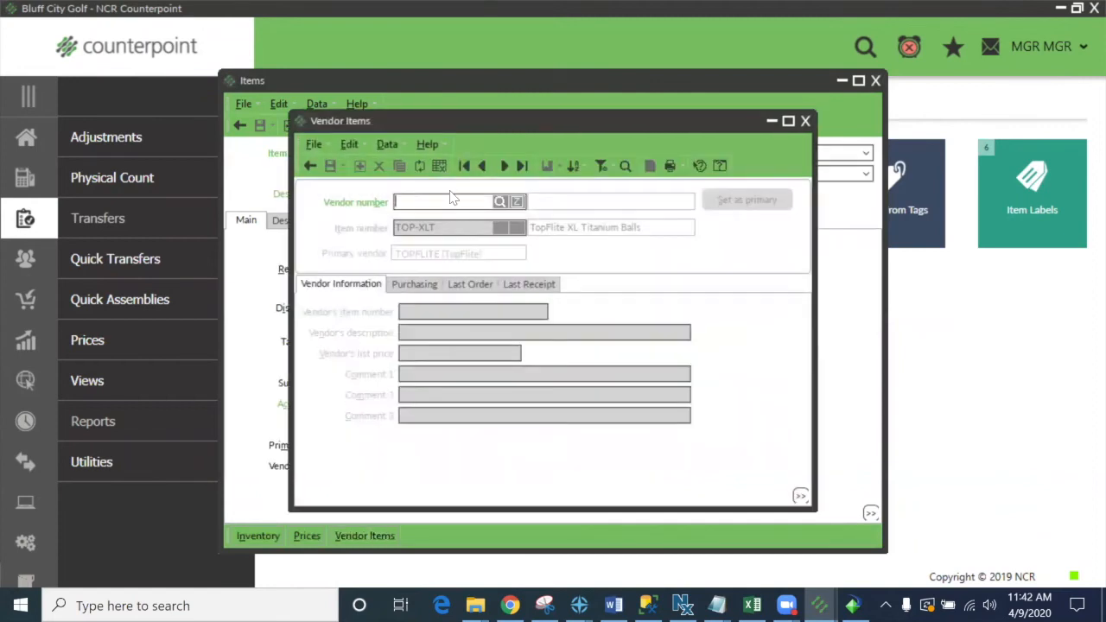
# Step: Step through TOP-XLT's PINNACLE and TOPFLITE vendor records, then close both windows
pyautogui.click(504, 166)
pyautogui.click(504, 165)
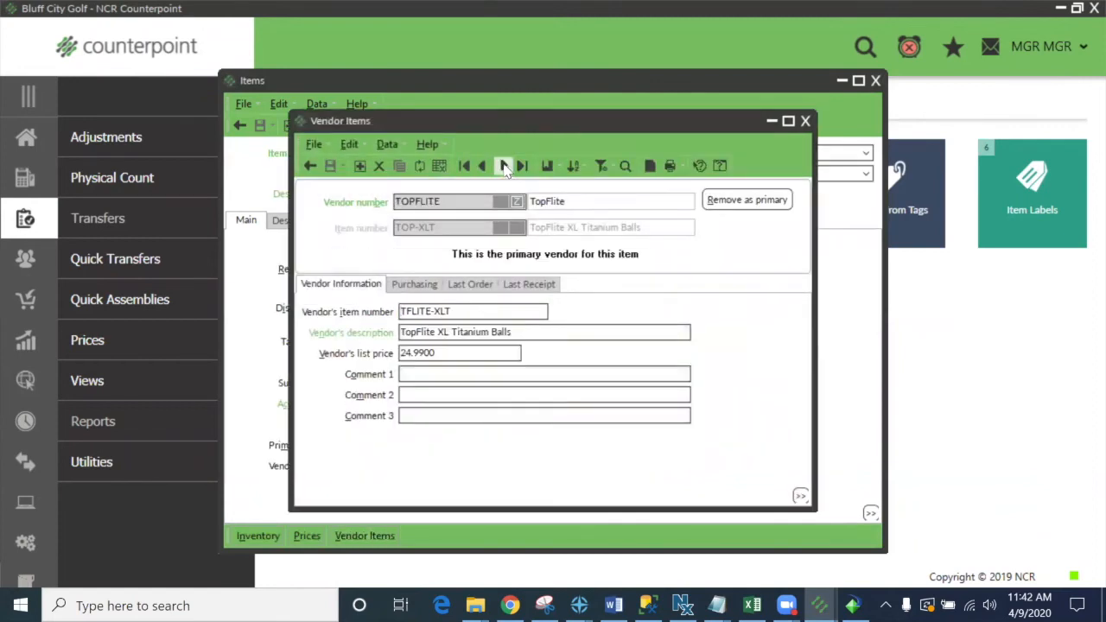
pyautogui.click(482, 166)
pyautogui.click(483, 166)
pyautogui.click(804, 121)
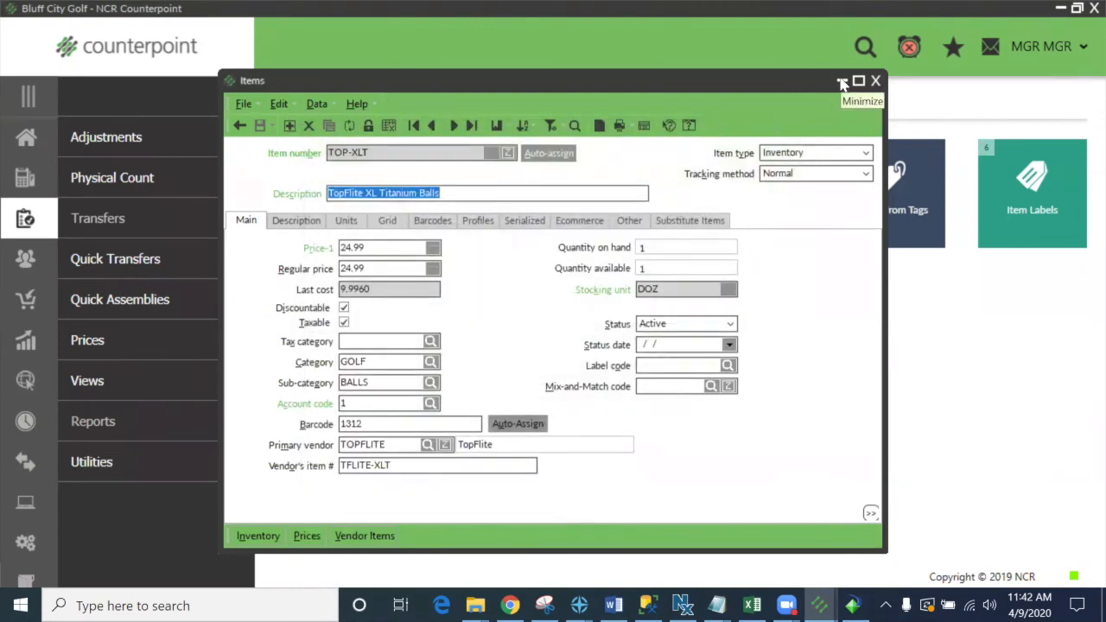
pyautogui.click(875, 81)
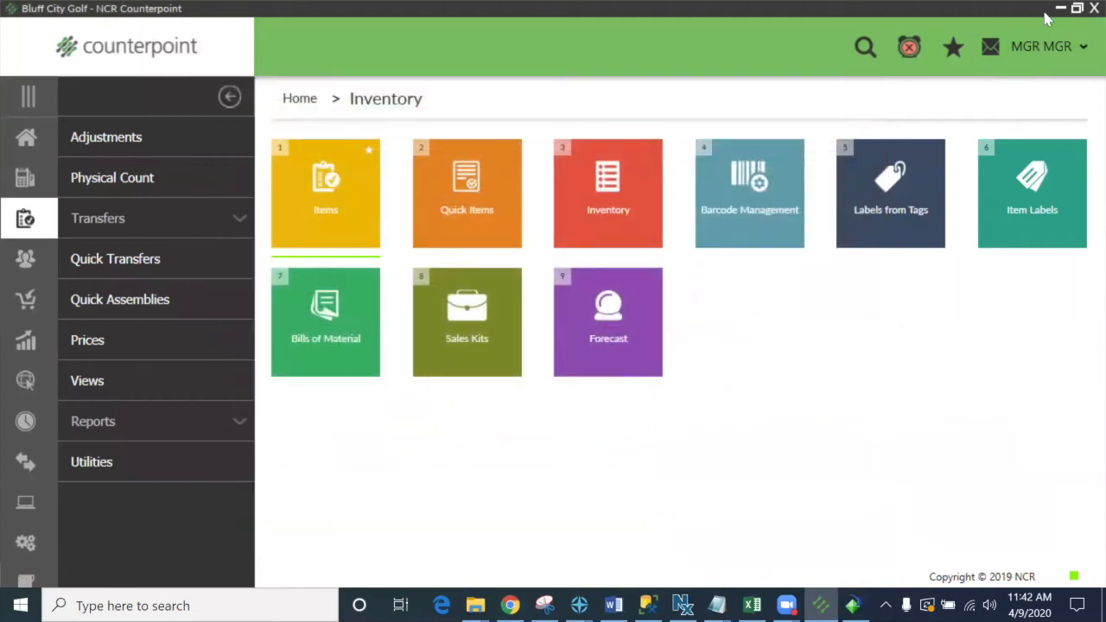
pyautogui.scroll(-1, 6, 563)
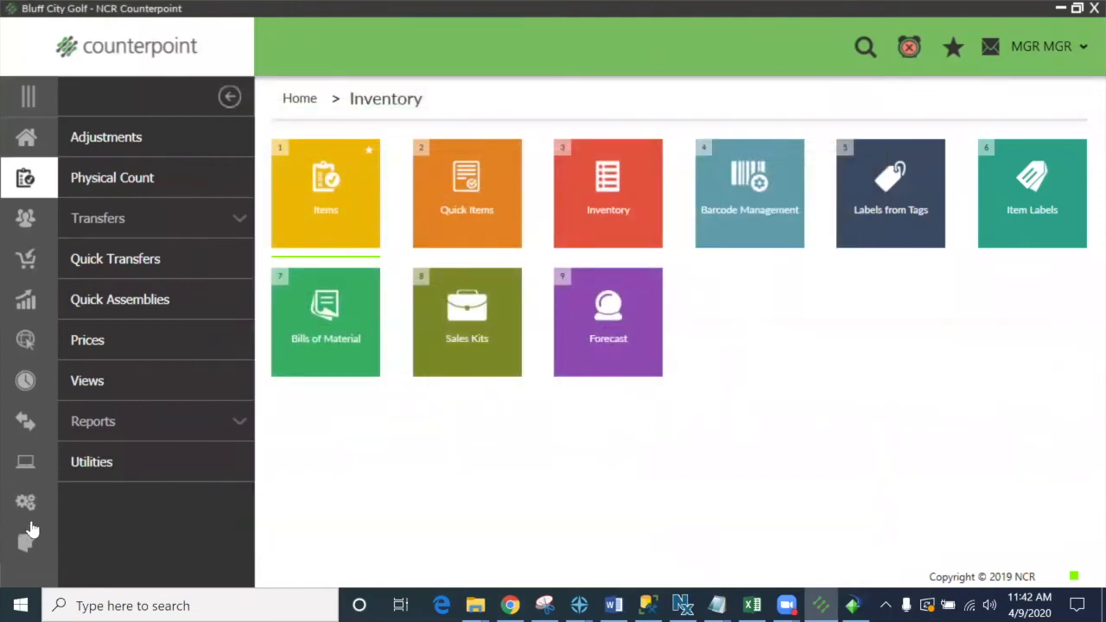
# Step: Open the Covid Report and limit the item range to TOP-XLT through TOP-XLT
pyautogui.click(23, 537)
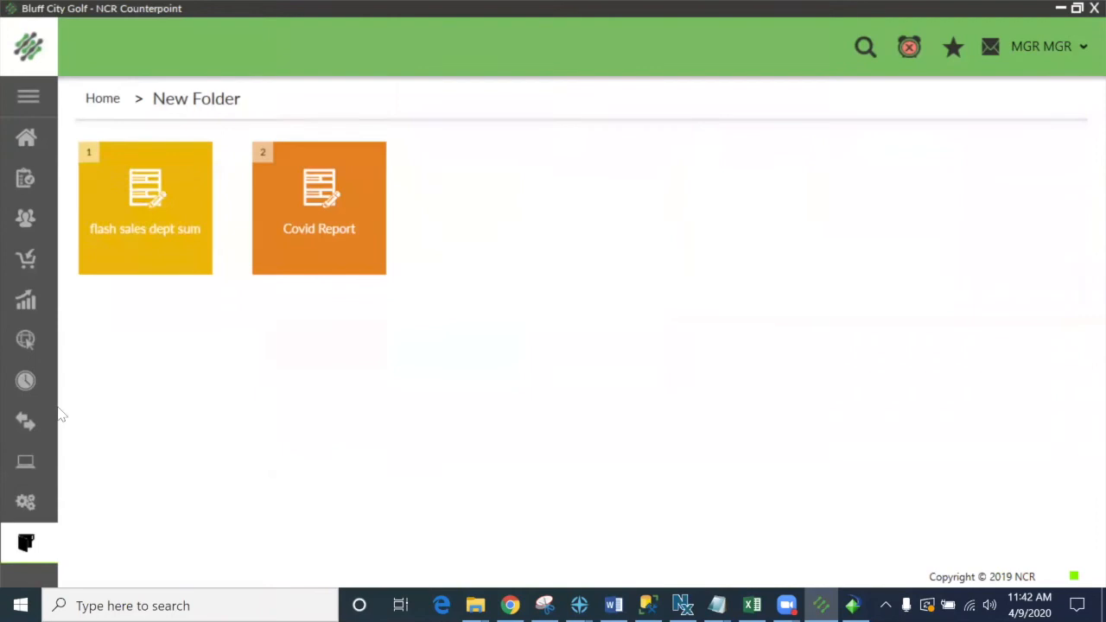
pyautogui.click(326, 227)
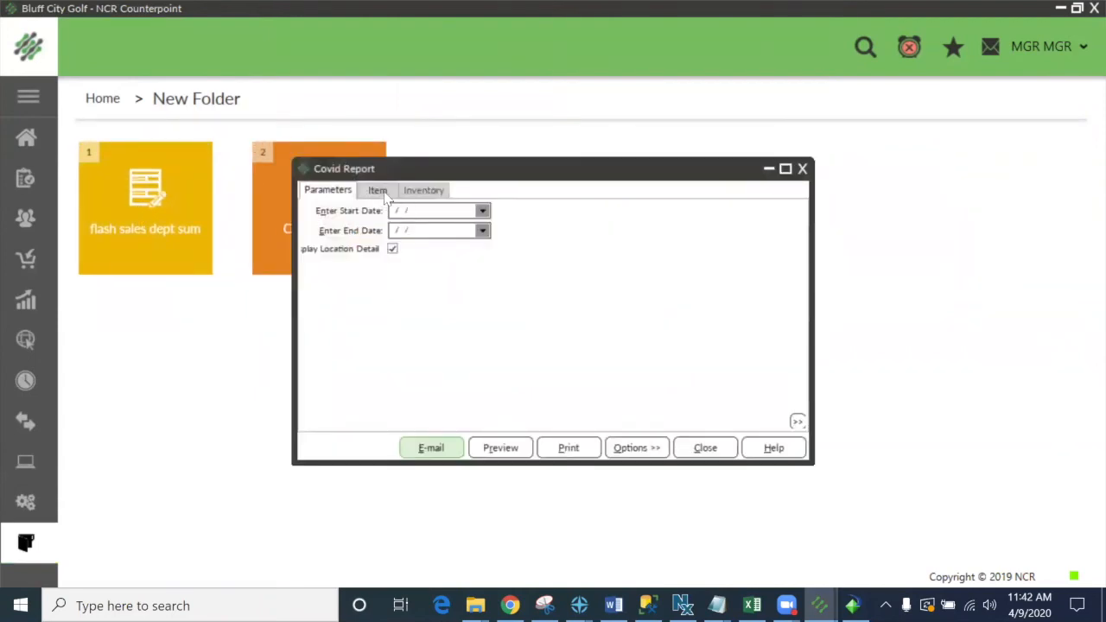
pyautogui.click(377, 190)
pyautogui.click(475, 217)
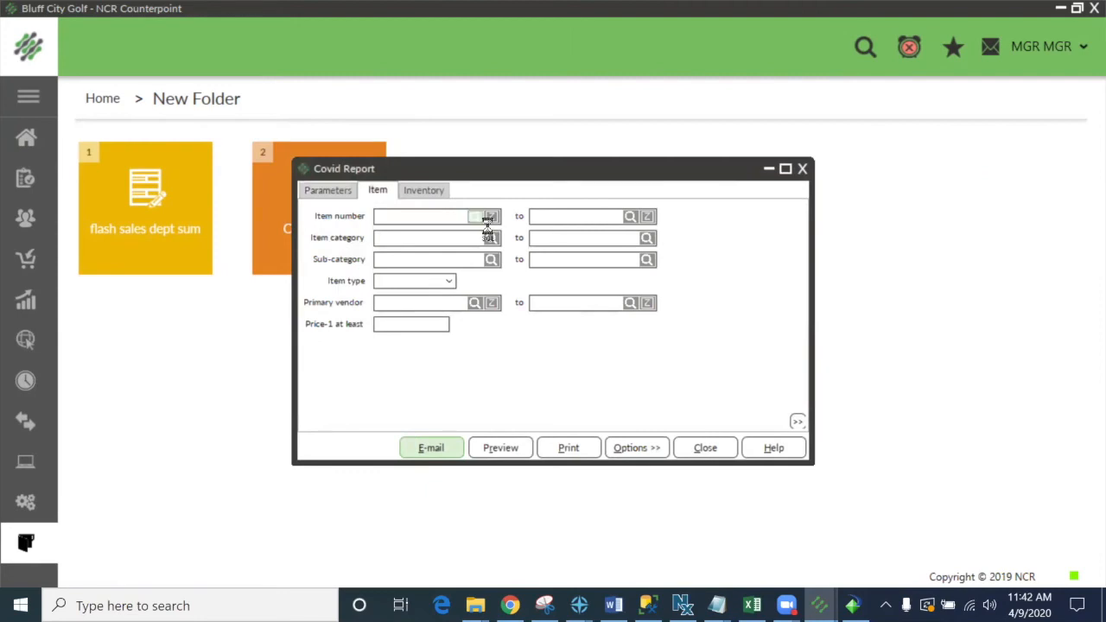
pyautogui.press('Return')
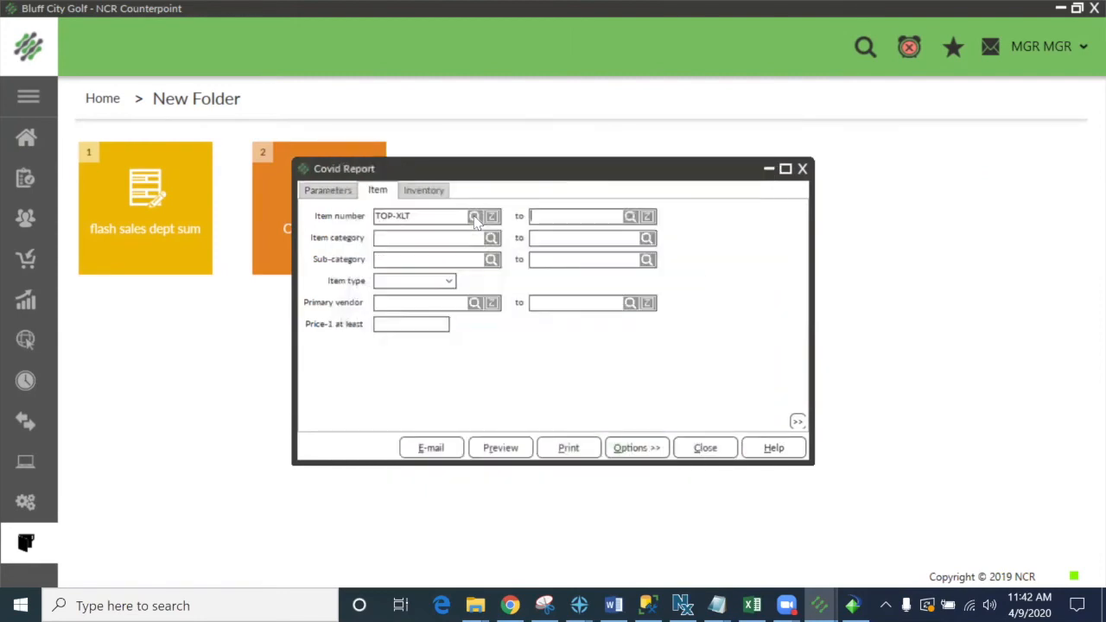
pyautogui.click(629, 217)
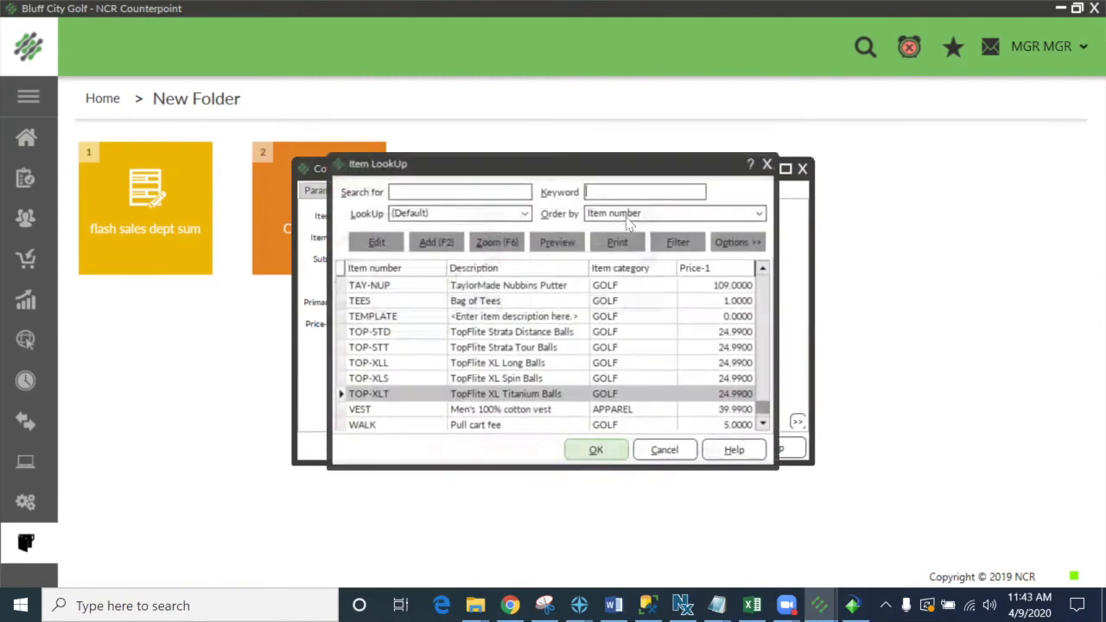
pyautogui.press('Return')
# Step: Preview the report, confirm PINNACLE at 10.00, then close the preview and dialog
pyautogui.click(500, 448)
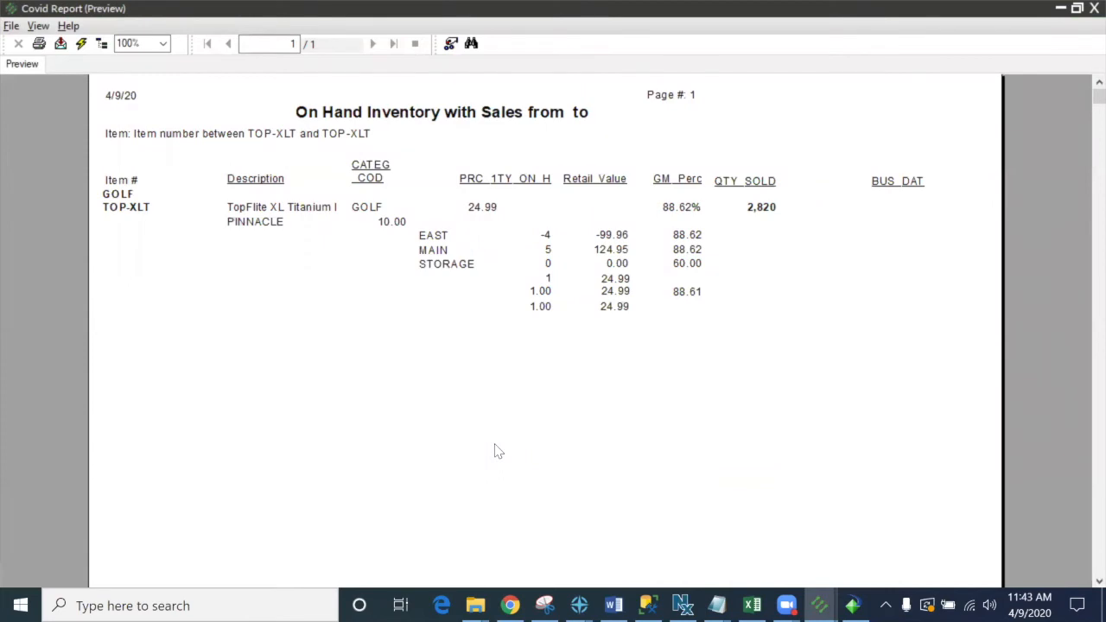
pyautogui.click(273, 222)
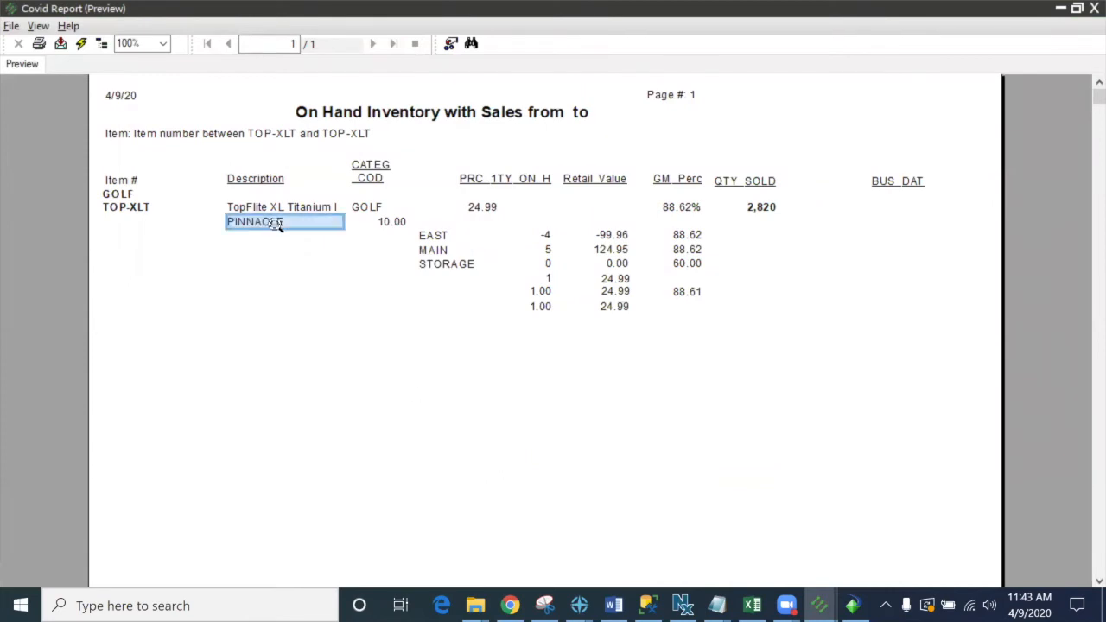
pyautogui.click(395, 223)
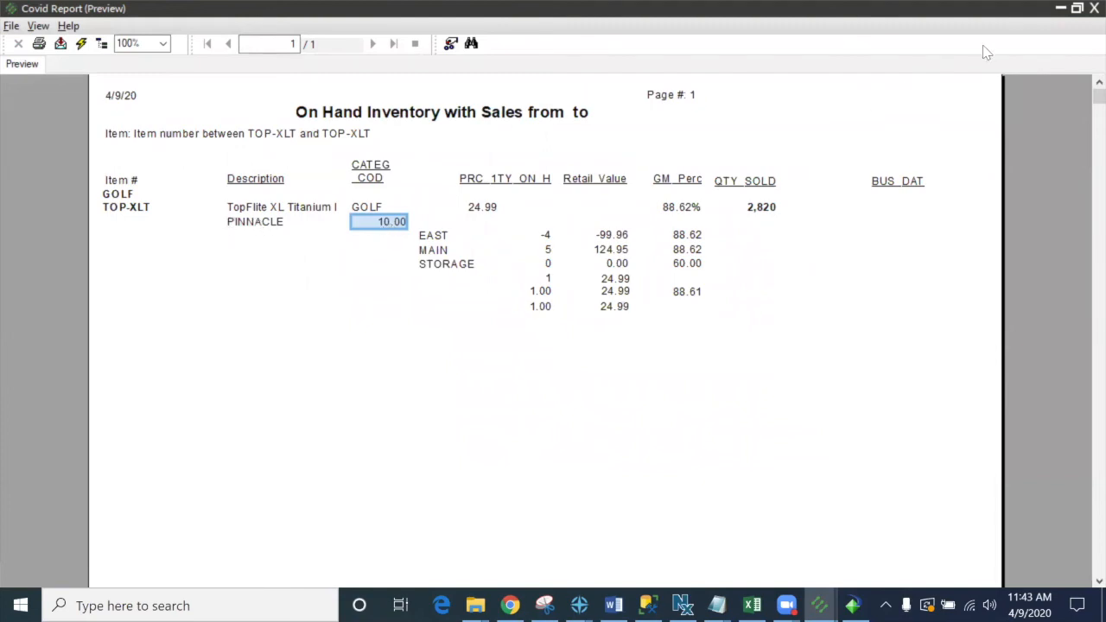
pyautogui.click(1094, 8)
pyautogui.click(704, 449)
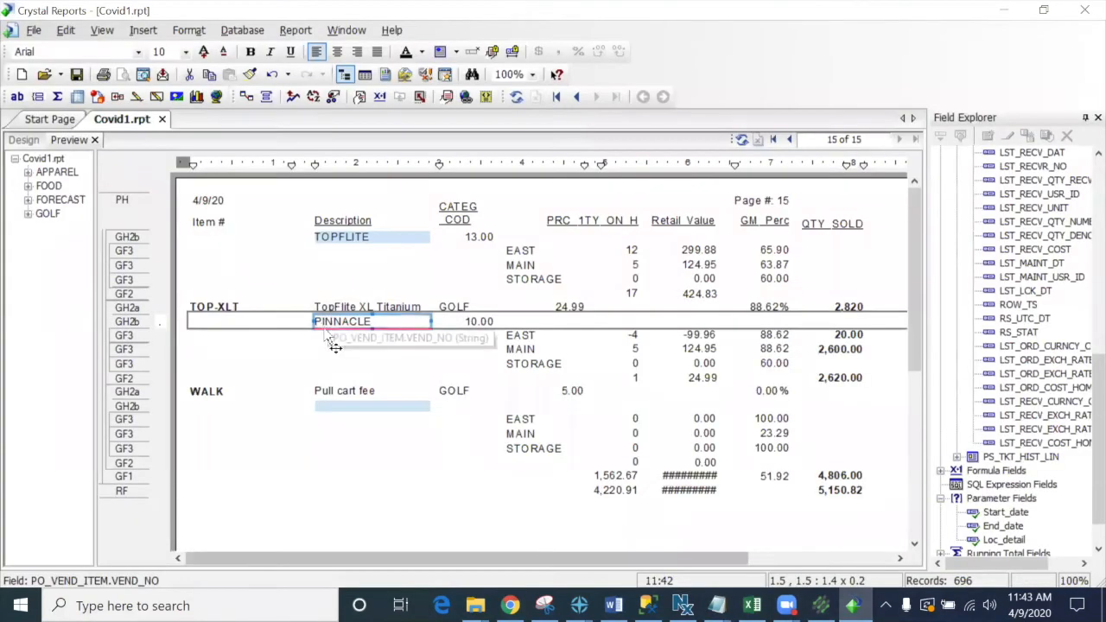
# Step: In Database Expert, set the ITEM_NO link into PO_VEND_ITEM to Inner Join and confirm
pyautogui.click(247, 97)
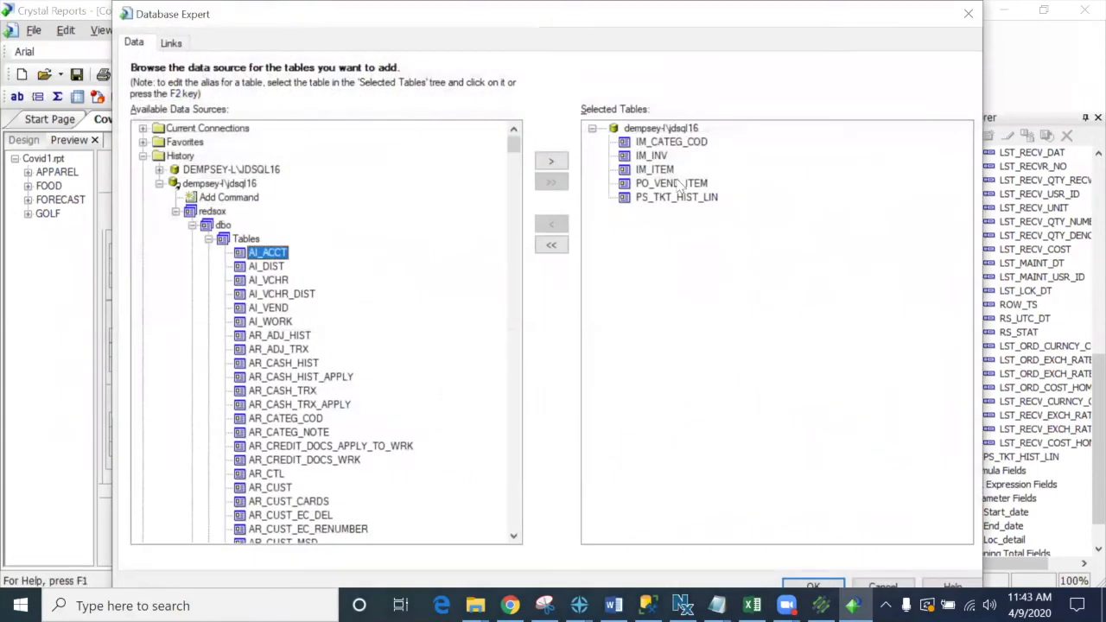
pyautogui.click(177, 43)
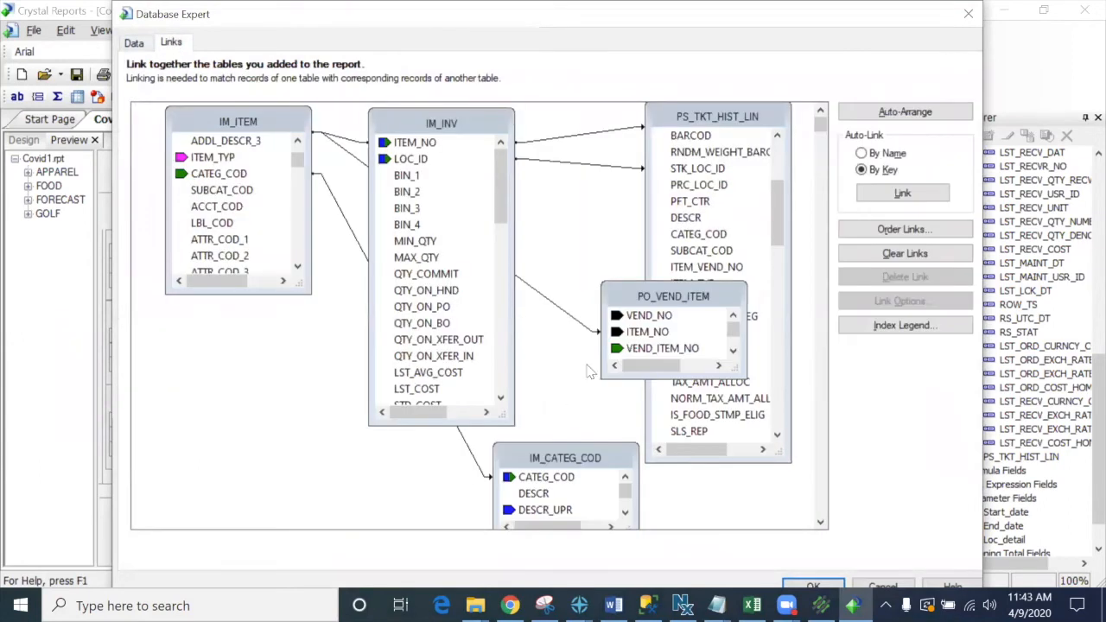
pyautogui.click(583, 333)
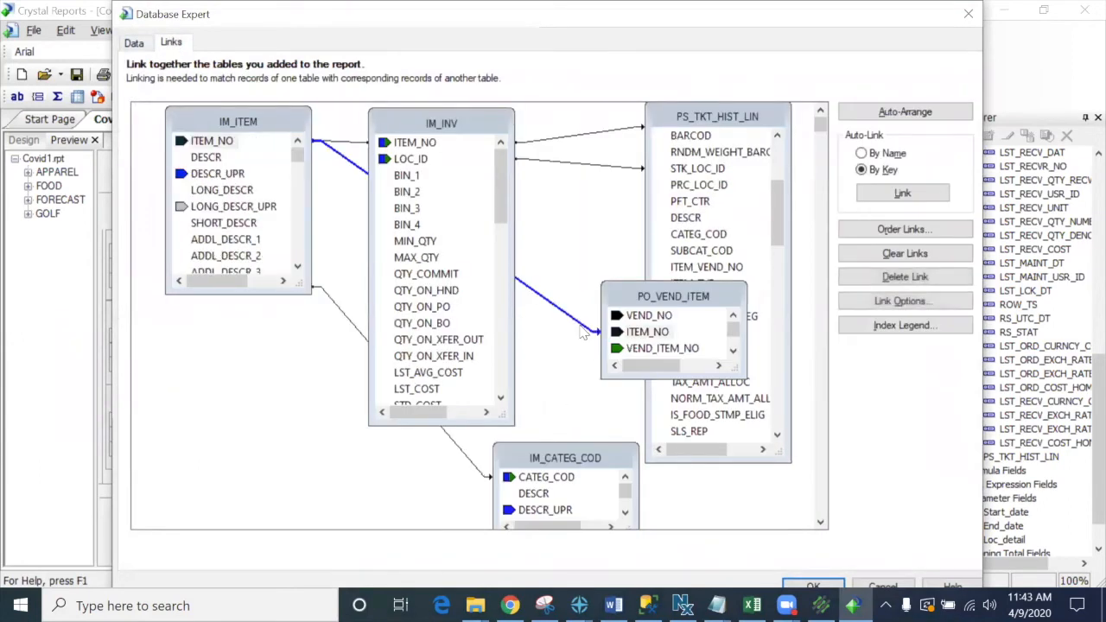
pyautogui.rightClick(583, 333)
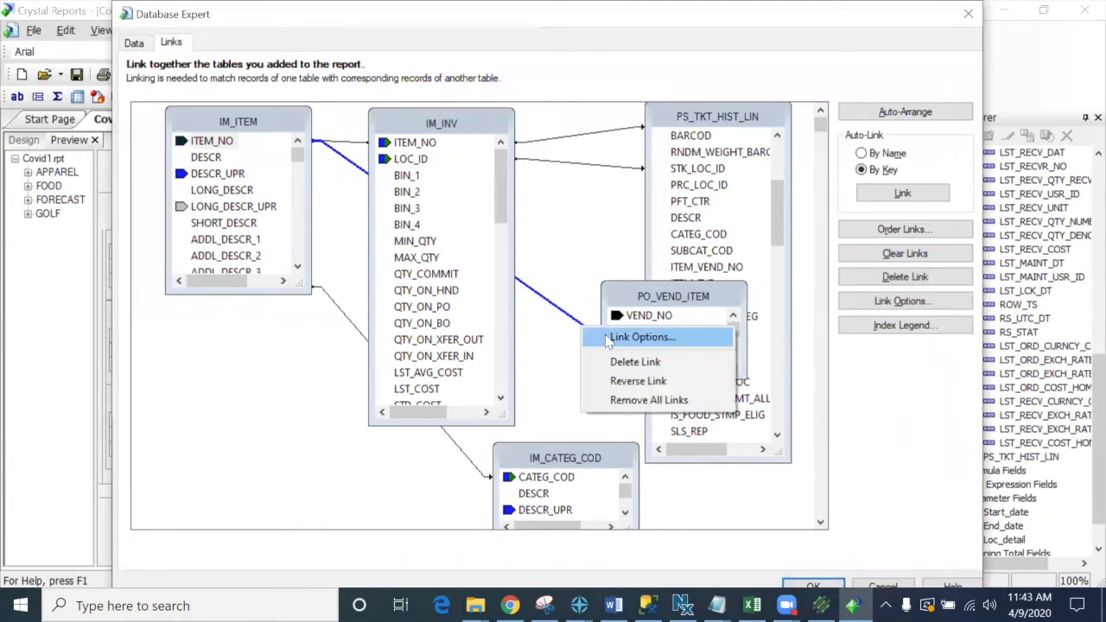
pyautogui.click(607, 339)
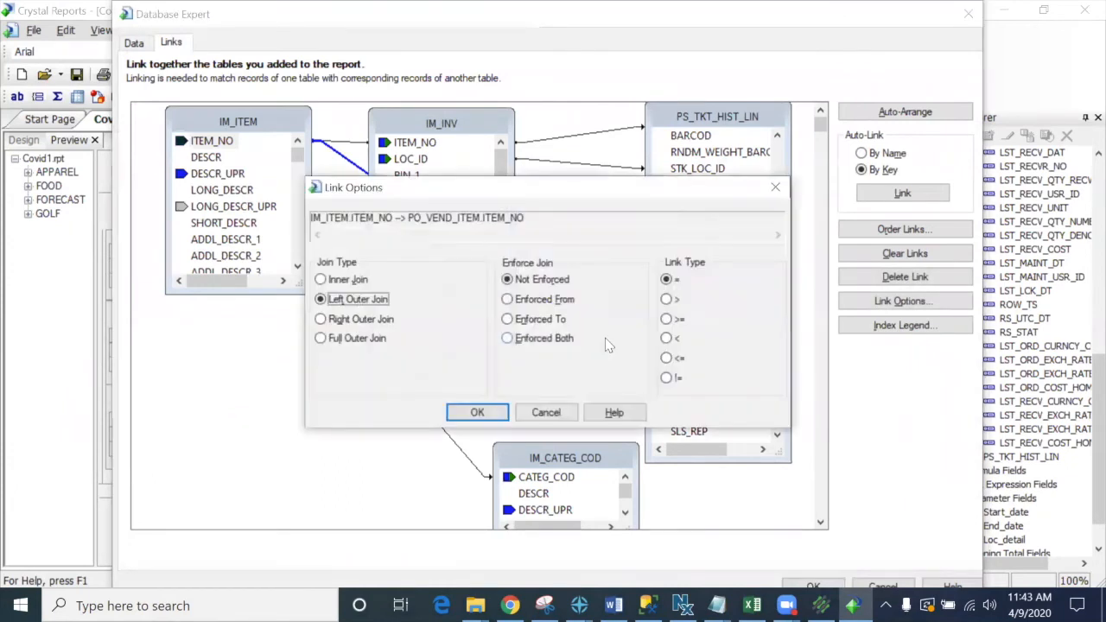
pyautogui.click(323, 279)
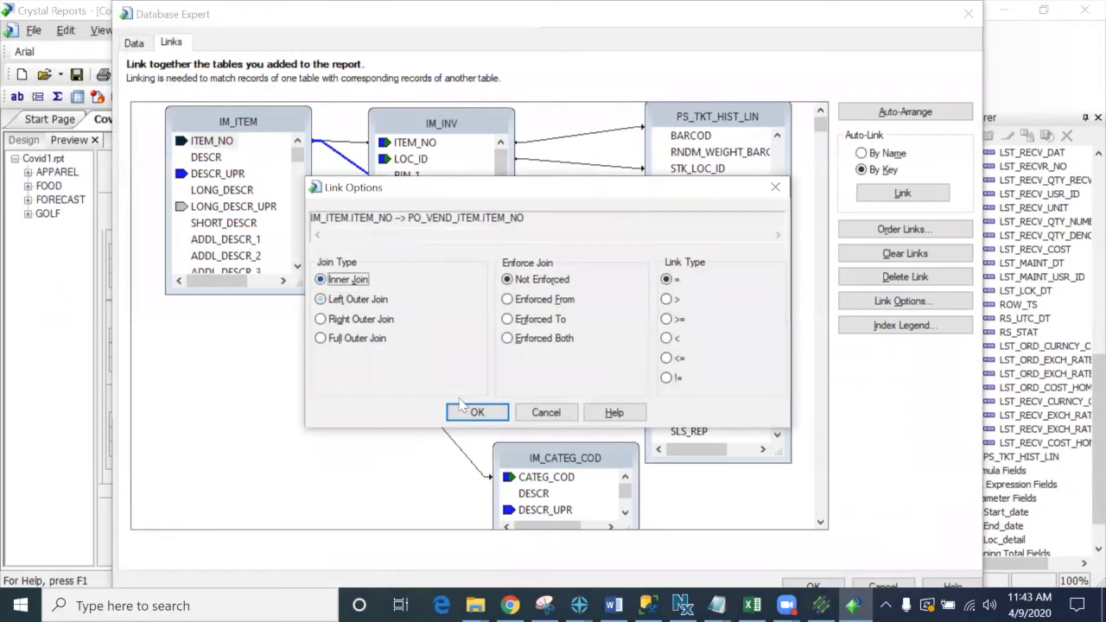
pyautogui.click(475, 414)
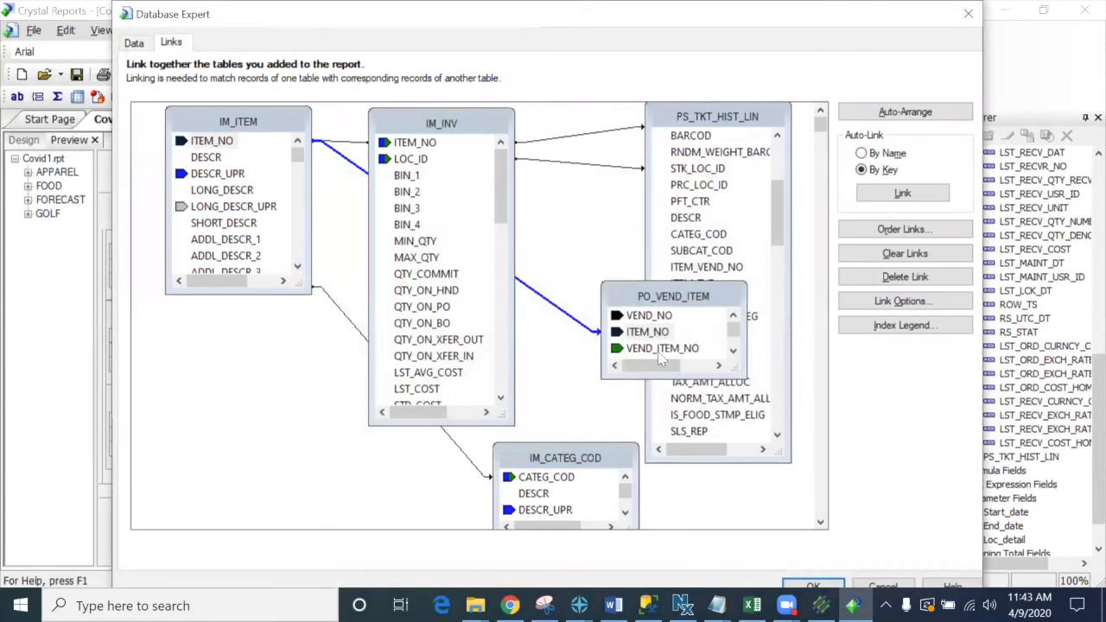
pyautogui.click(559, 382)
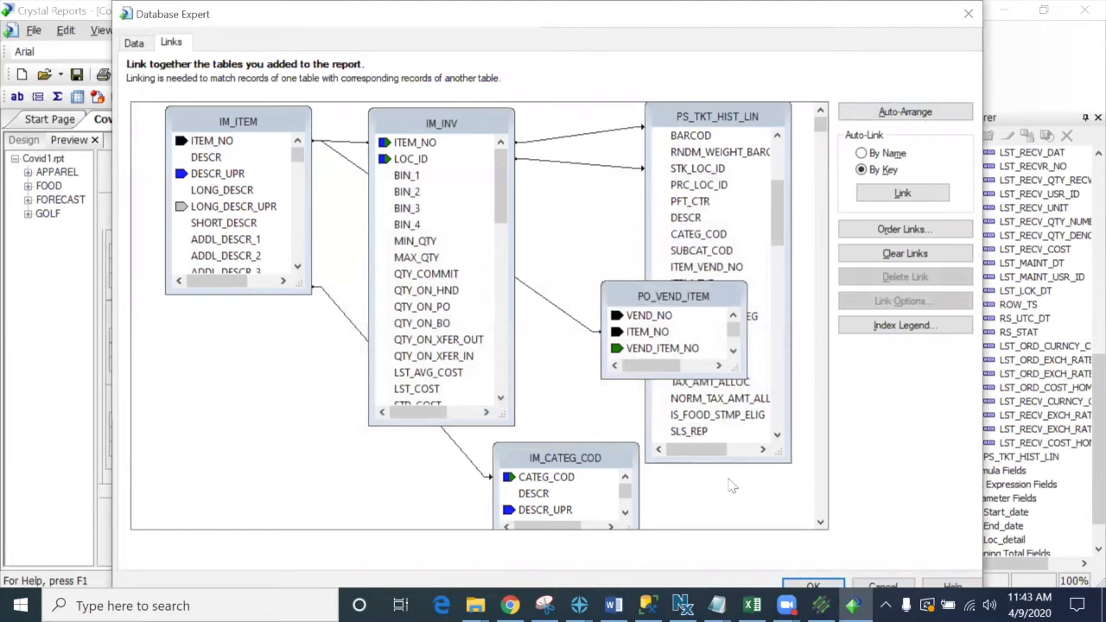
pyautogui.click(810, 586)
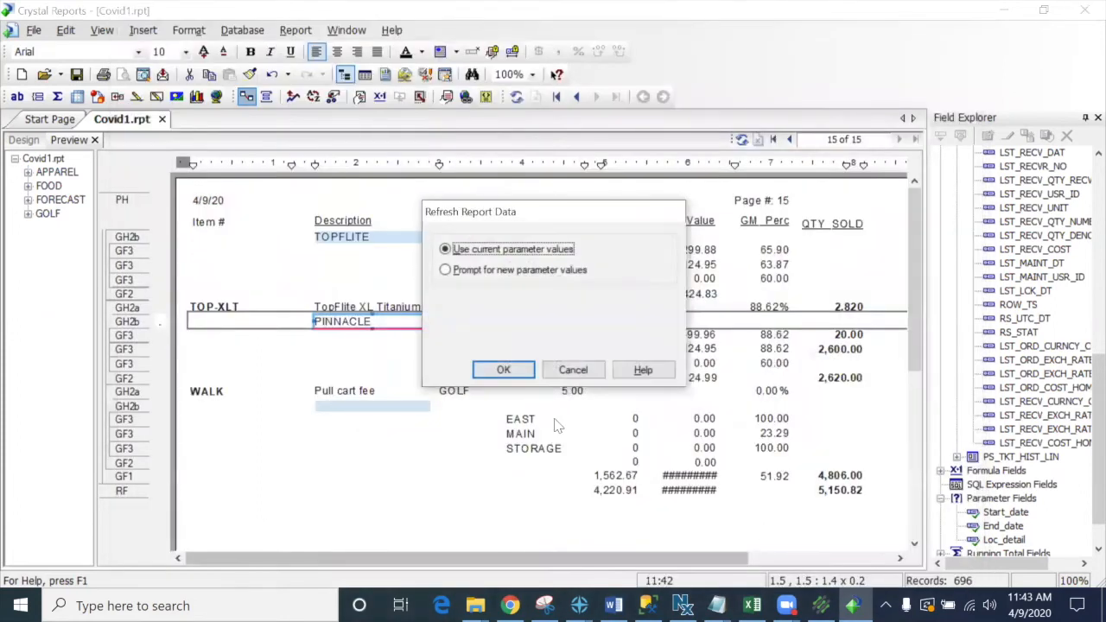
# Step: Refresh with current parameter values, scroll the 558-record, 10-page preview, then switch to Counterpoint
pyautogui.click(512, 373)
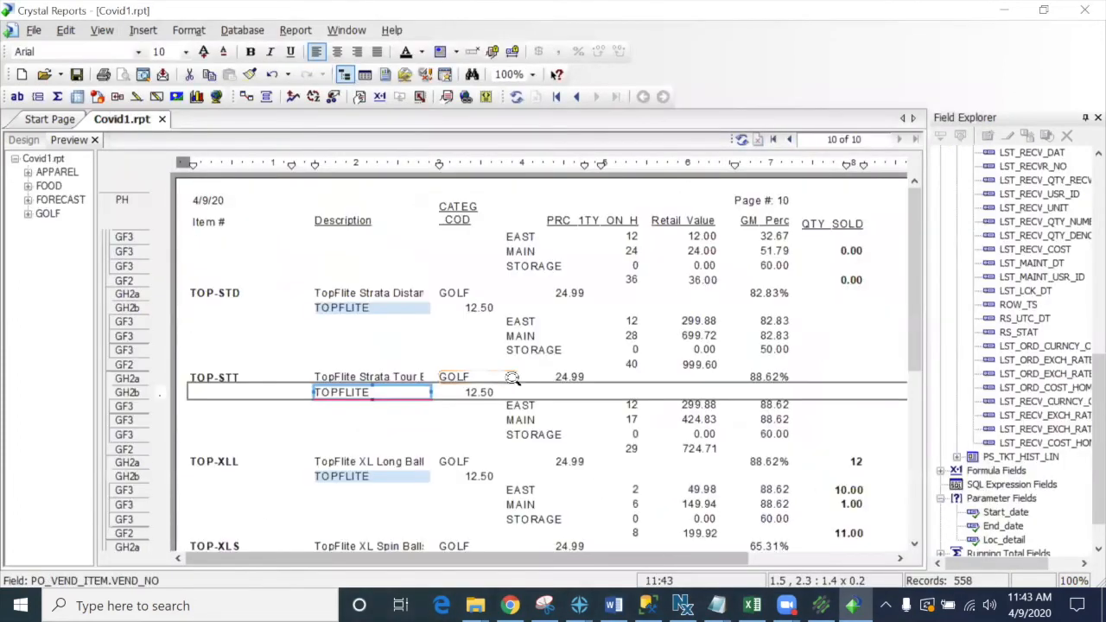
pyautogui.scroll(-2, 519, 386)
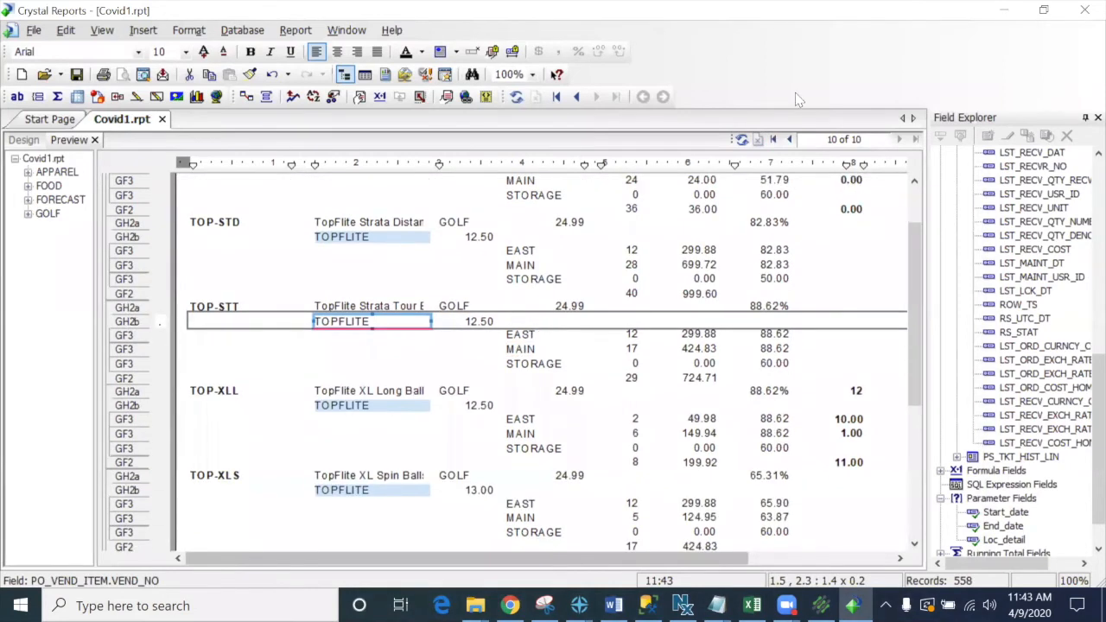
pyautogui.scroll(-2, 591, 365)
pyautogui.scroll(-2, 591, 365)
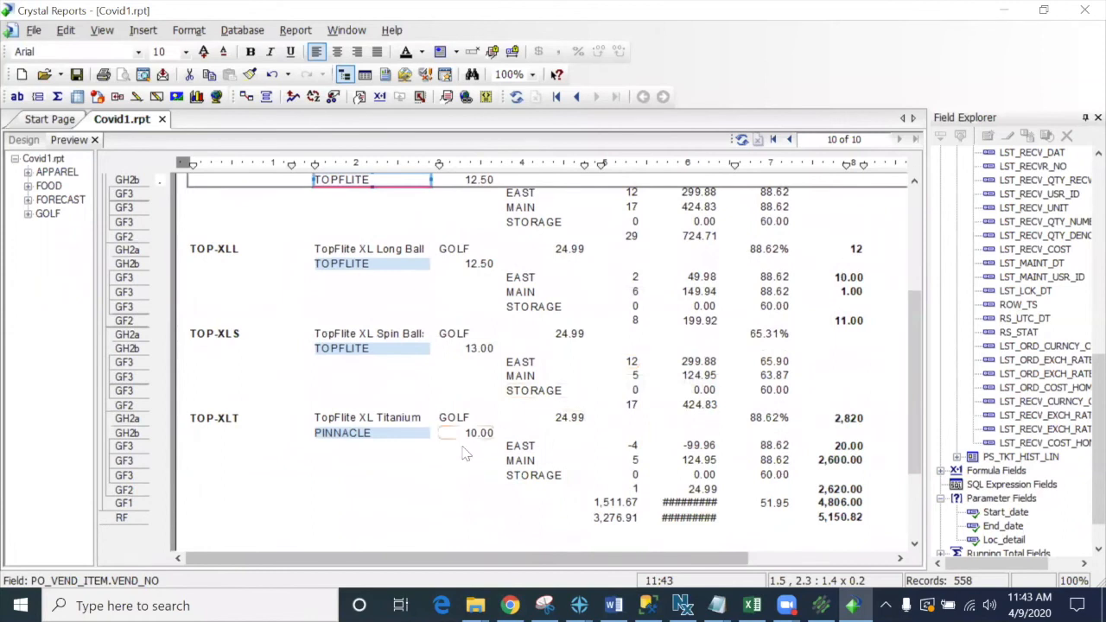
pyautogui.scroll(-2, 440, 458)
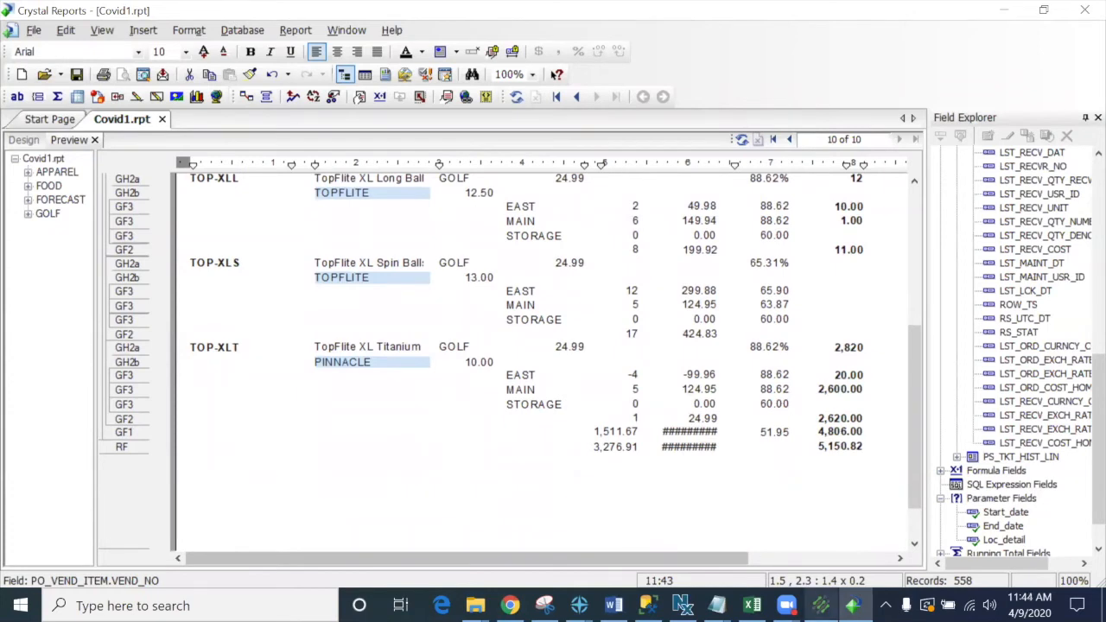
pyautogui.click(821, 605)
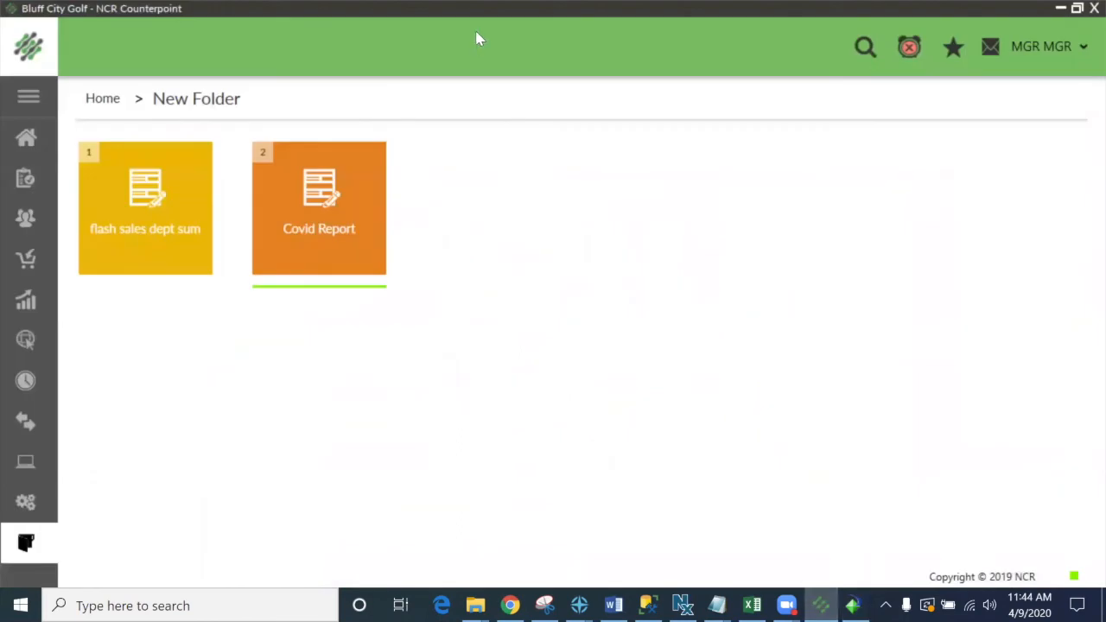
# Step: Load item TOP-XLT in Inventory Items and open its vendor items
pyautogui.click(25, 178)
pyautogui.click(322, 210)
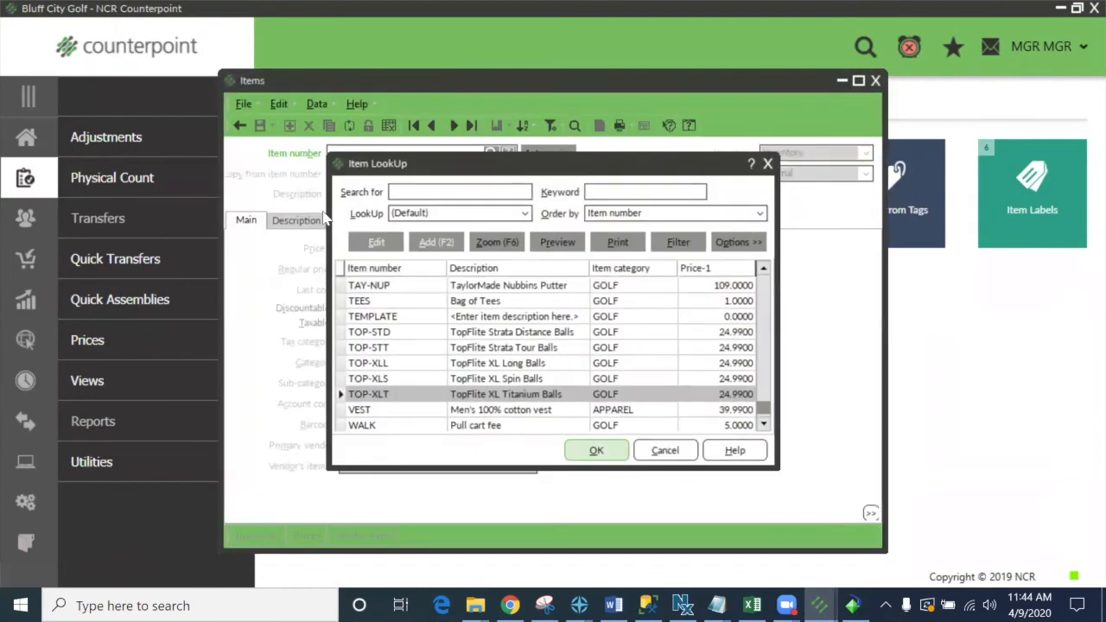
pyautogui.press('Return')
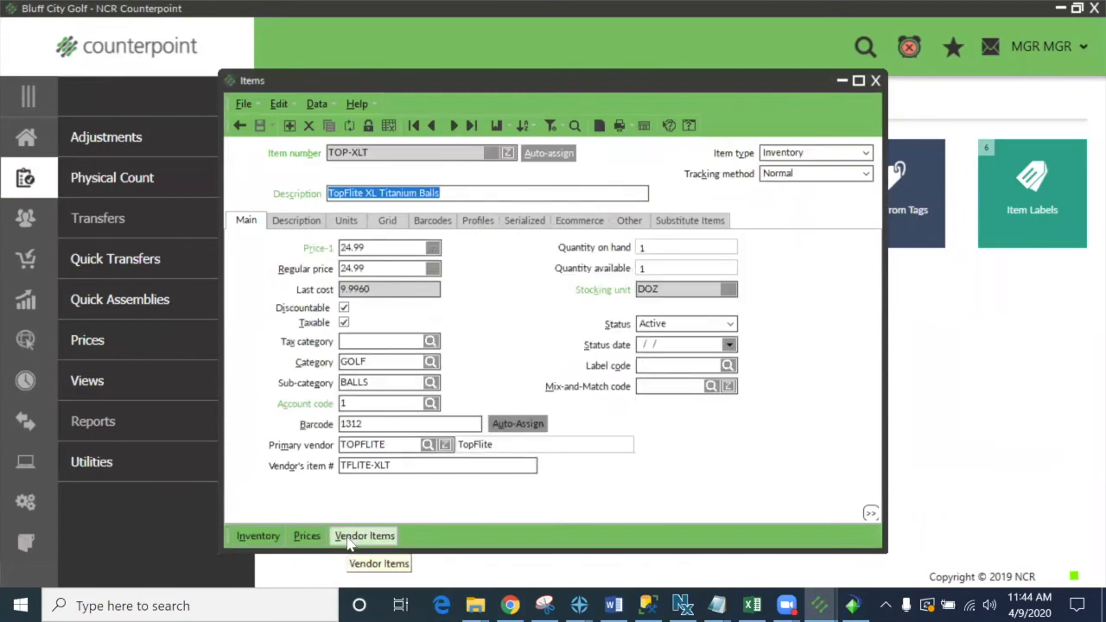
pyautogui.click(349, 539)
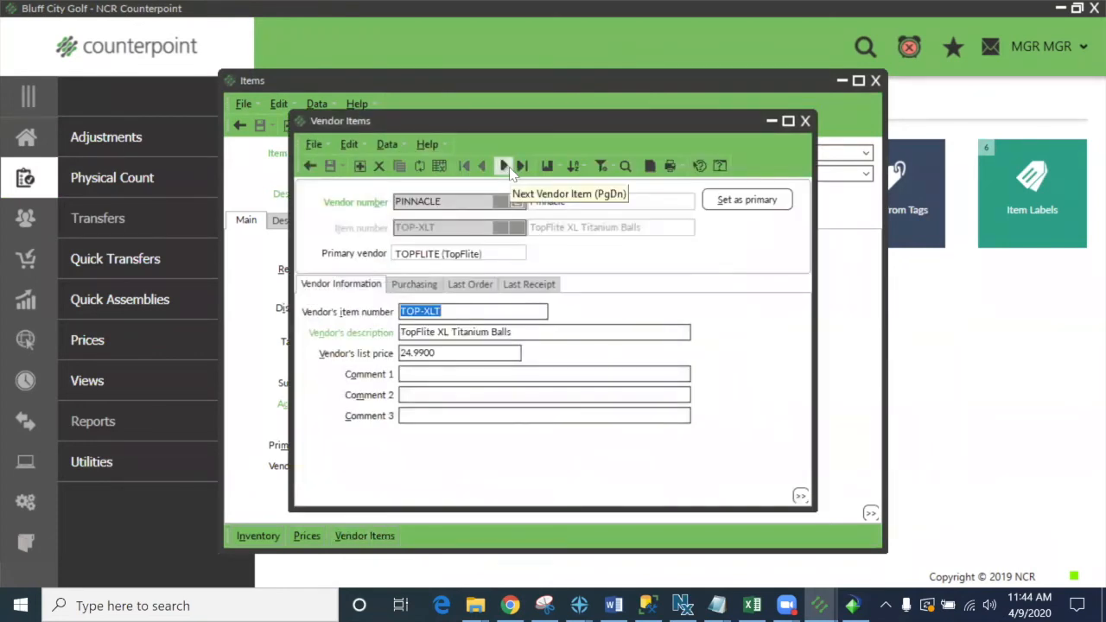
# Step: Page between the PINNACLE and TOPFLITE vendor records, close both windows, and return to Crystal Reports
pyautogui.click(505, 166)
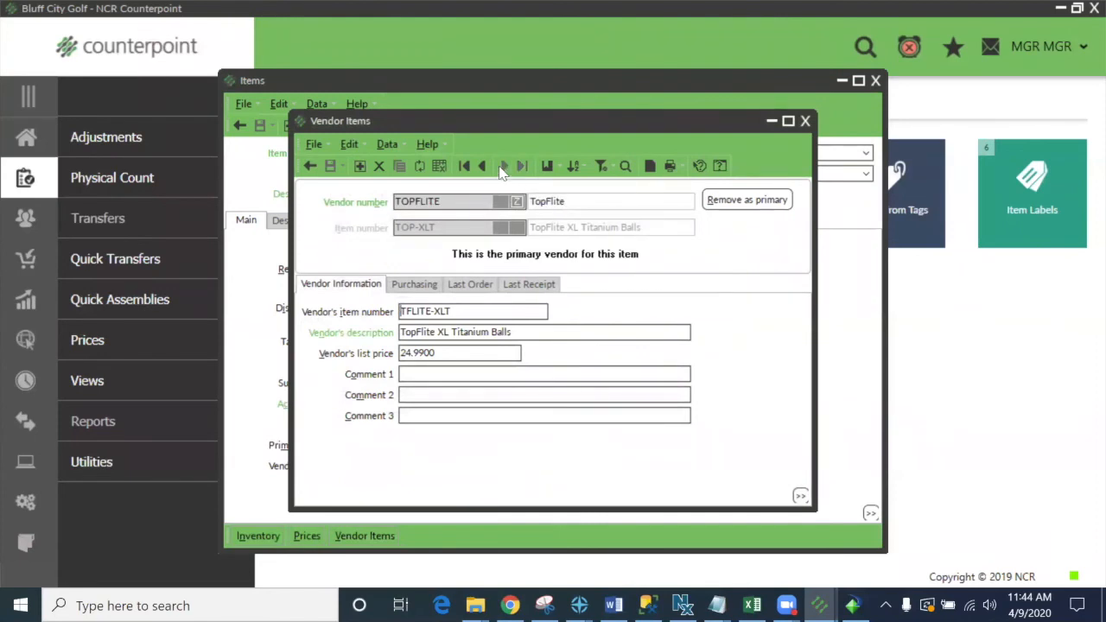
pyautogui.click(482, 166)
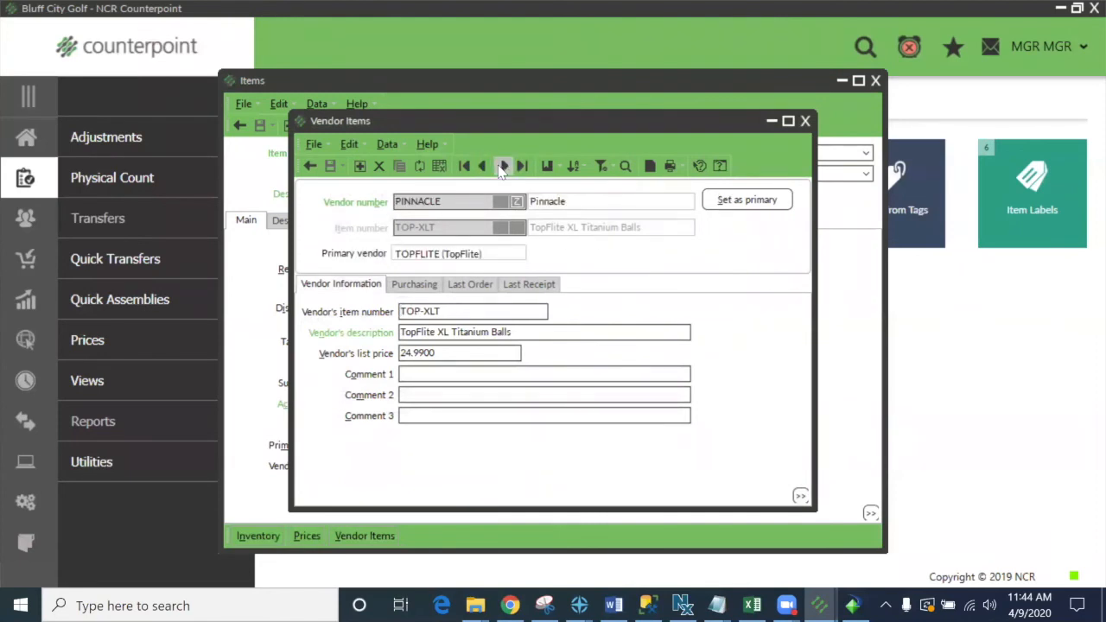
pyautogui.click(503, 166)
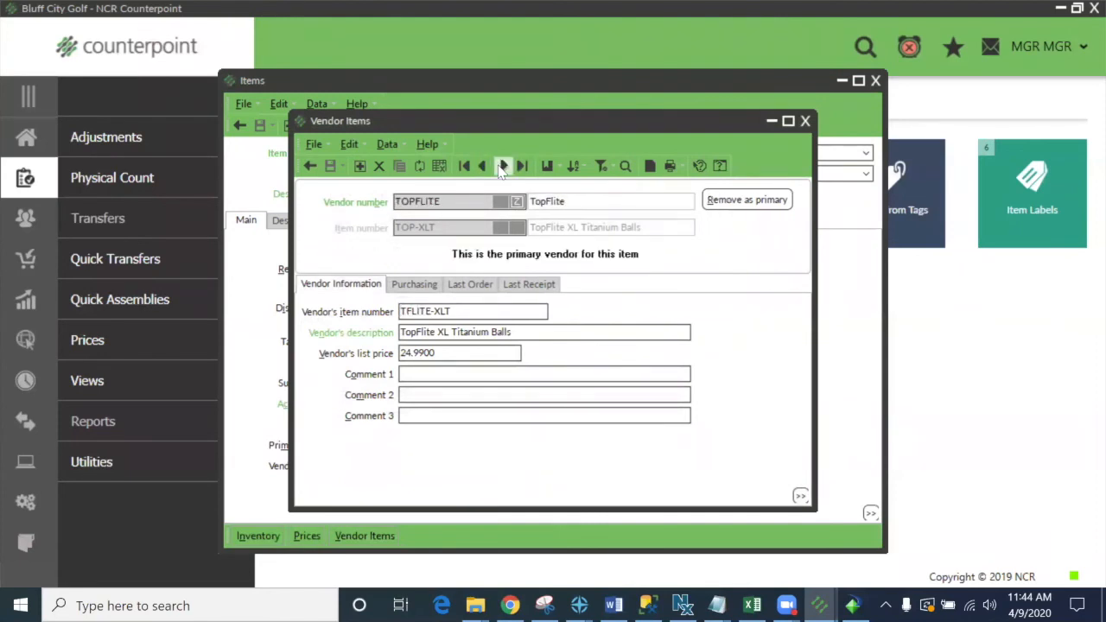
pyautogui.click(804, 121)
pyautogui.click(873, 81)
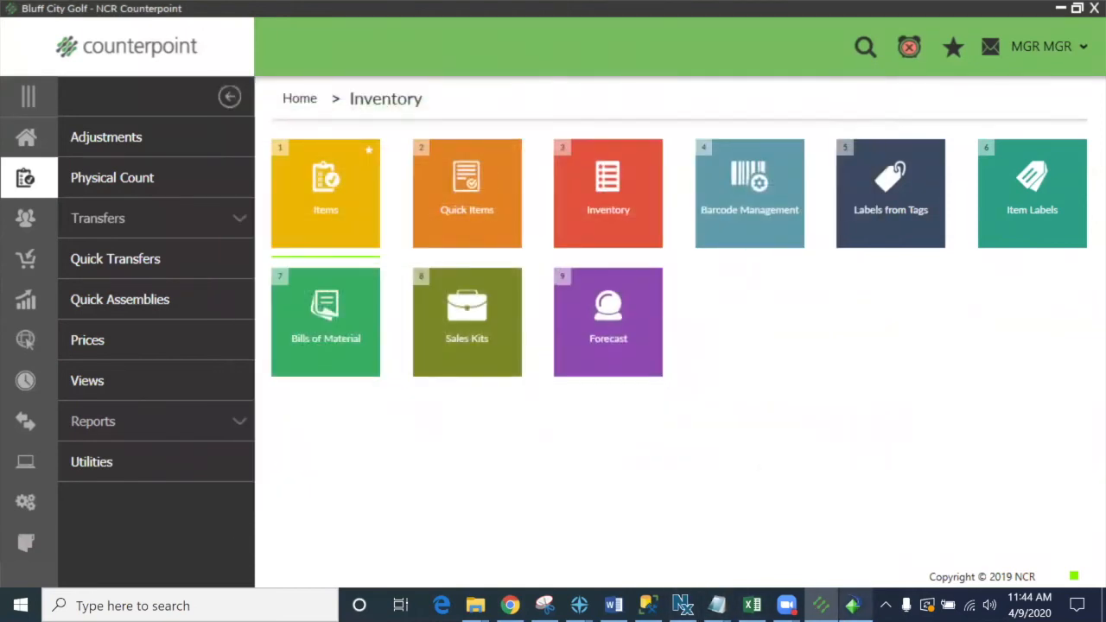
pyautogui.click(853, 606)
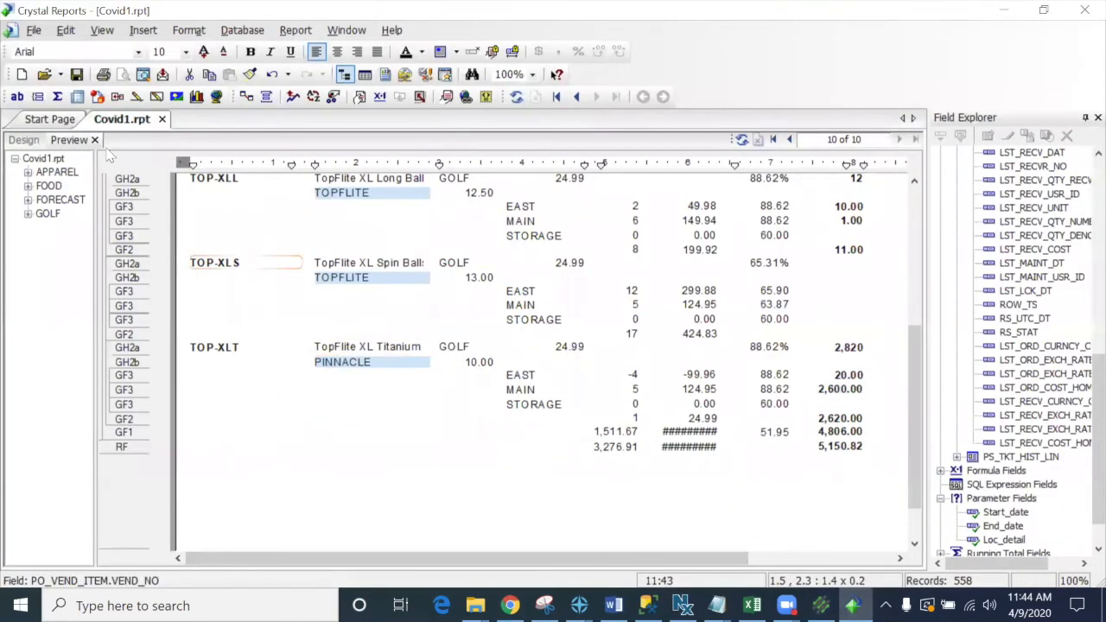
# Step: In Design view, turn off Suppress for the Details section via Section Expert
pyautogui.click(32, 140)
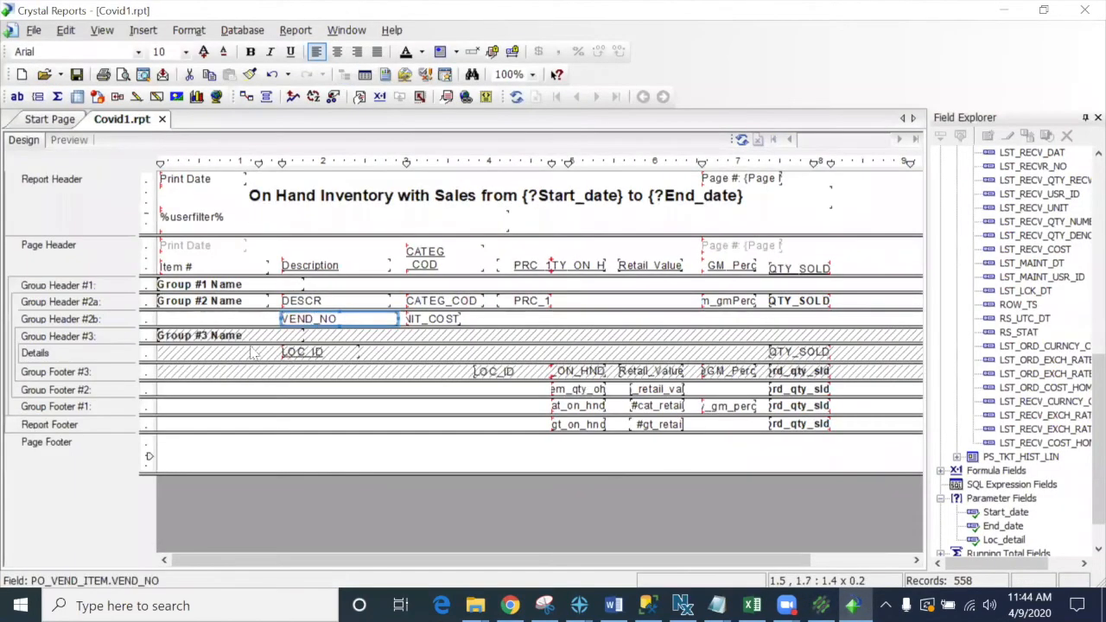
pyautogui.rightClick(76, 355)
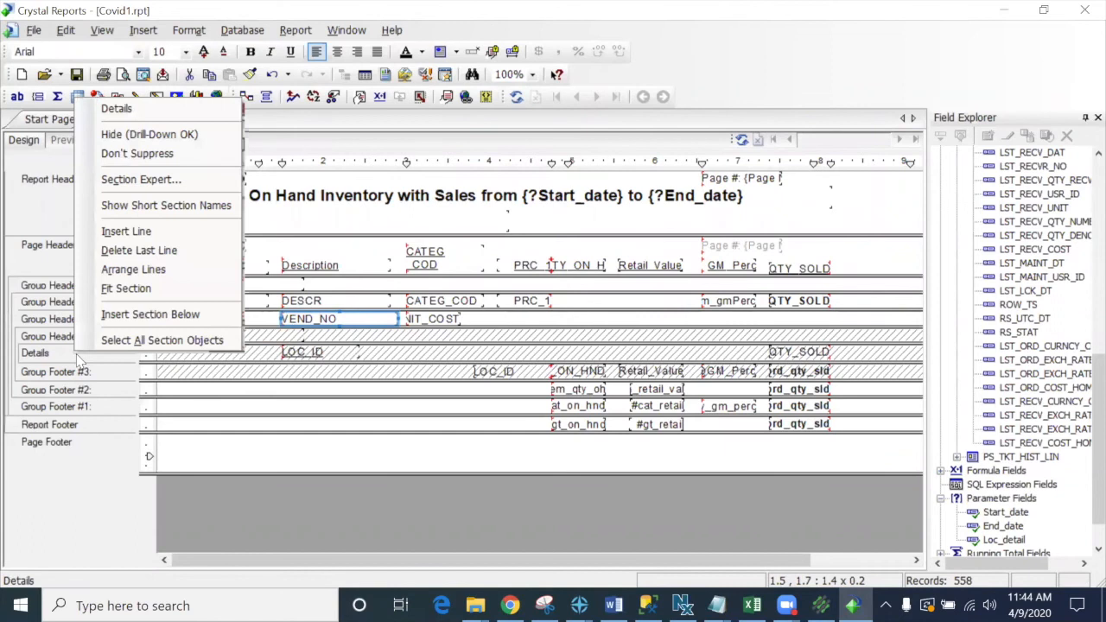
pyautogui.click(136, 153)
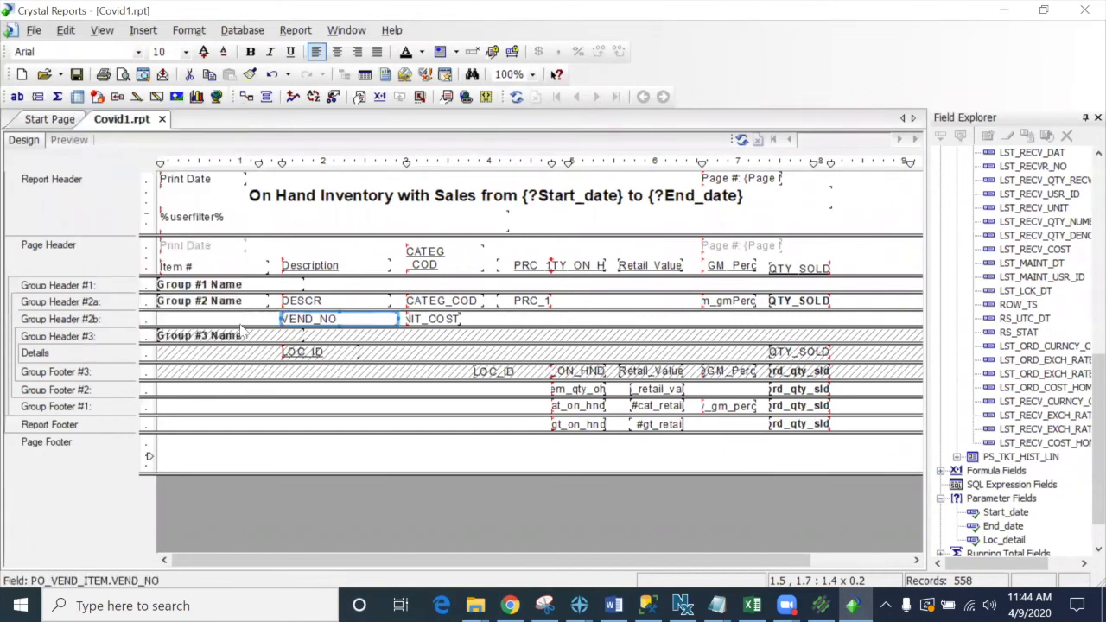
pyautogui.click(358, 96)
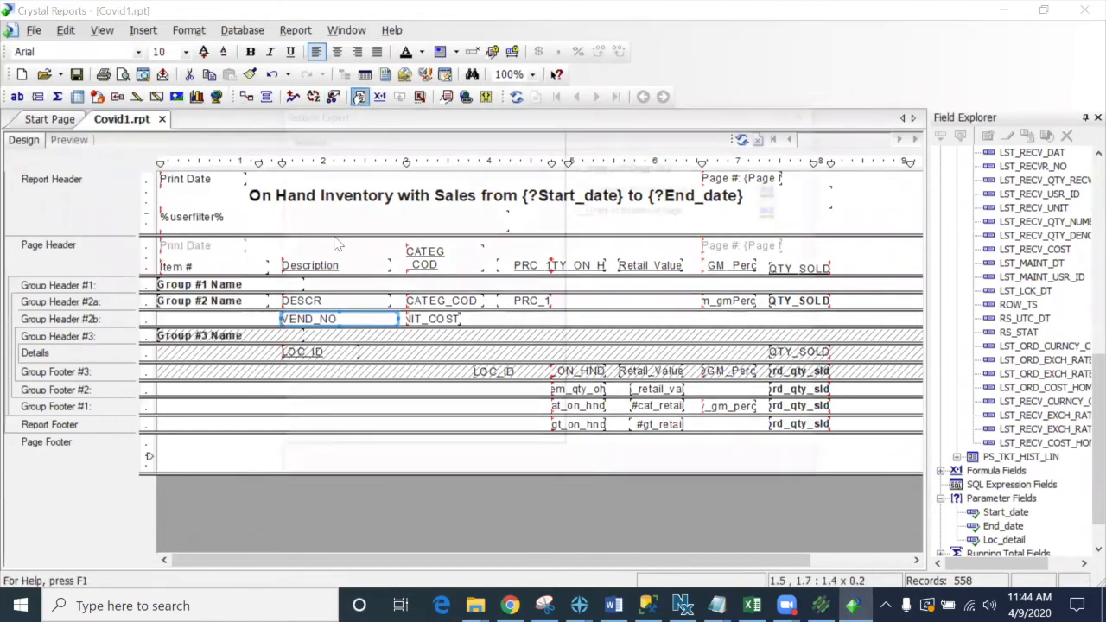
pyautogui.click(320, 237)
pyautogui.click(617, 191)
pyautogui.click(639, 468)
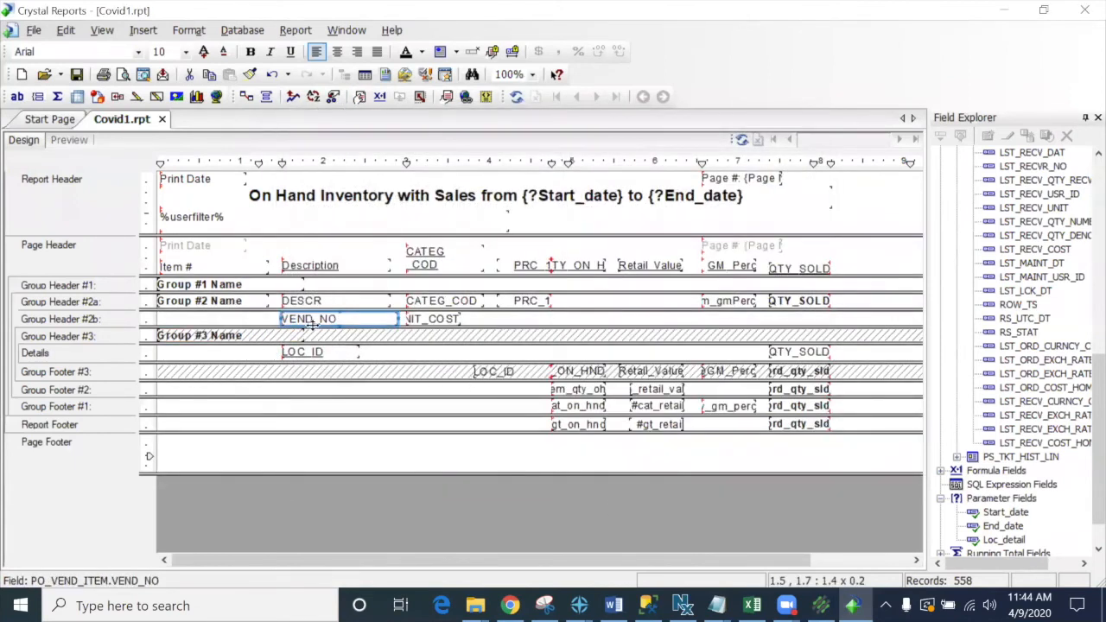
# Step: Drag VEND_NO and UNIT_COST down into the Details section and preview the report
pyautogui.moveTo(324, 319); pyautogui.dragTo(452, 361)
pyautogui.moveTo(445, 321); pyautogui.dragTo(577, 354)
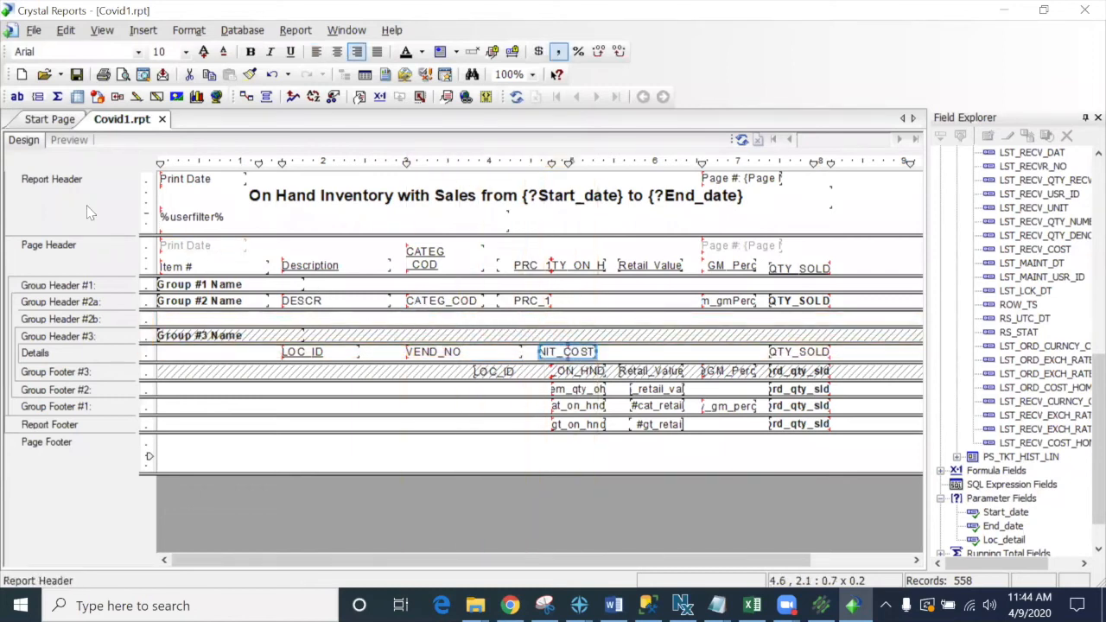
pyautogui.click(69, 139)
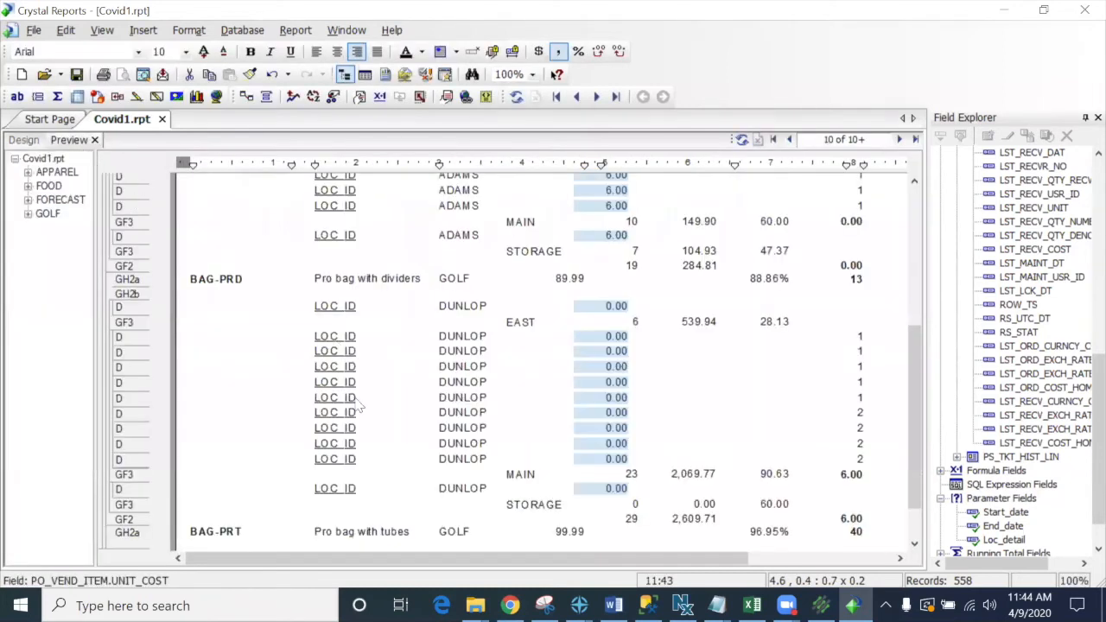
# Step: Jump to the report's last page, then go back to page 24
pyautogui.scroll(-3, 380, 380)
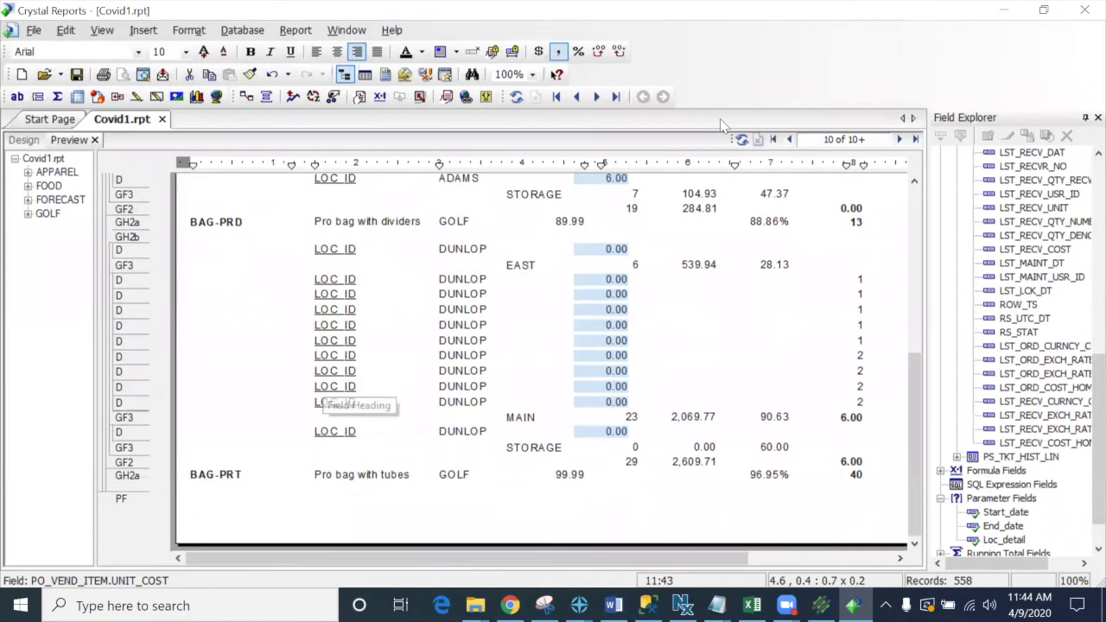
pyautogui.click(915, 139)
pyautogui.scroll(3, 388, 284)
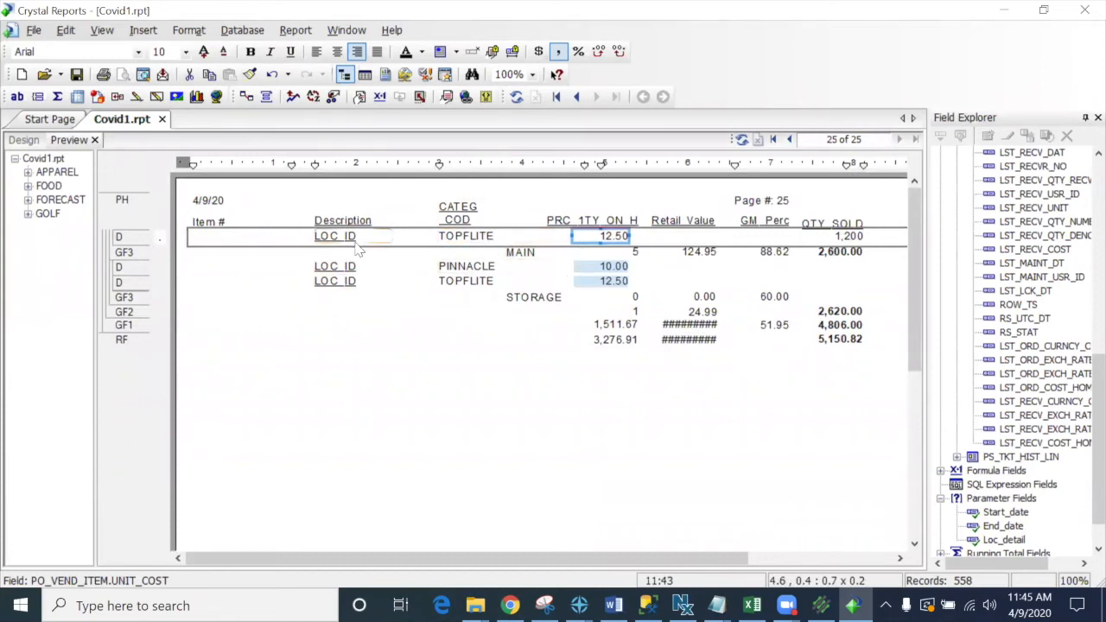
pyautogui.click(789, 139)
pyautogui.scroll(-10, 736, 238)
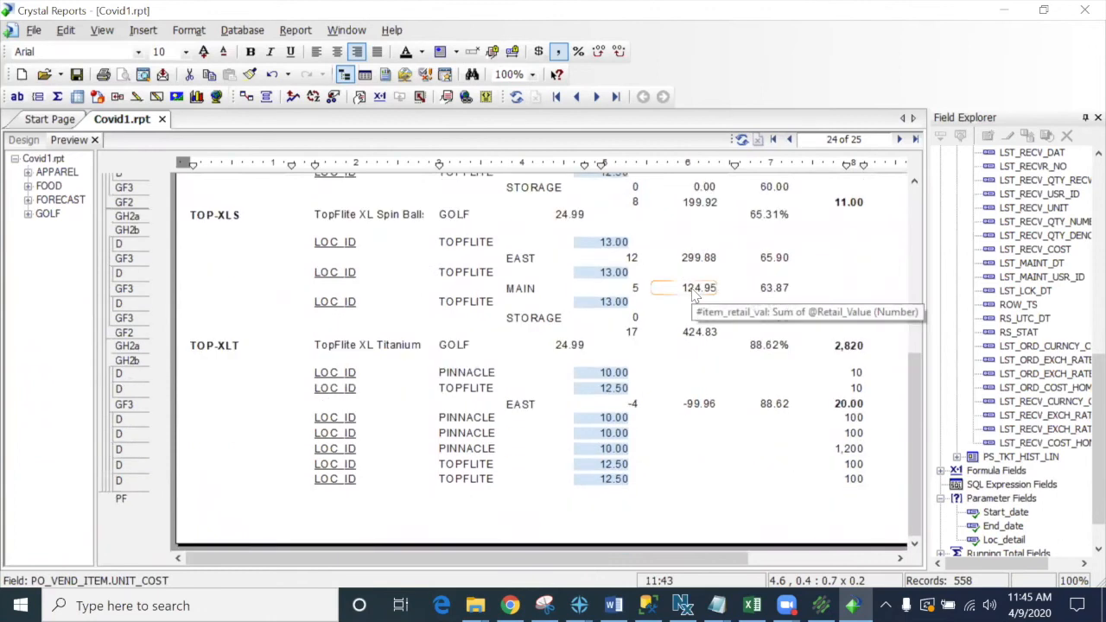
# Step: Inspect TOP-XLT's vendor number, unit cost and QTY_SOLD values for PINNACLE and TOPFLITE, then return to Design
pyautogui.click(217, 346)
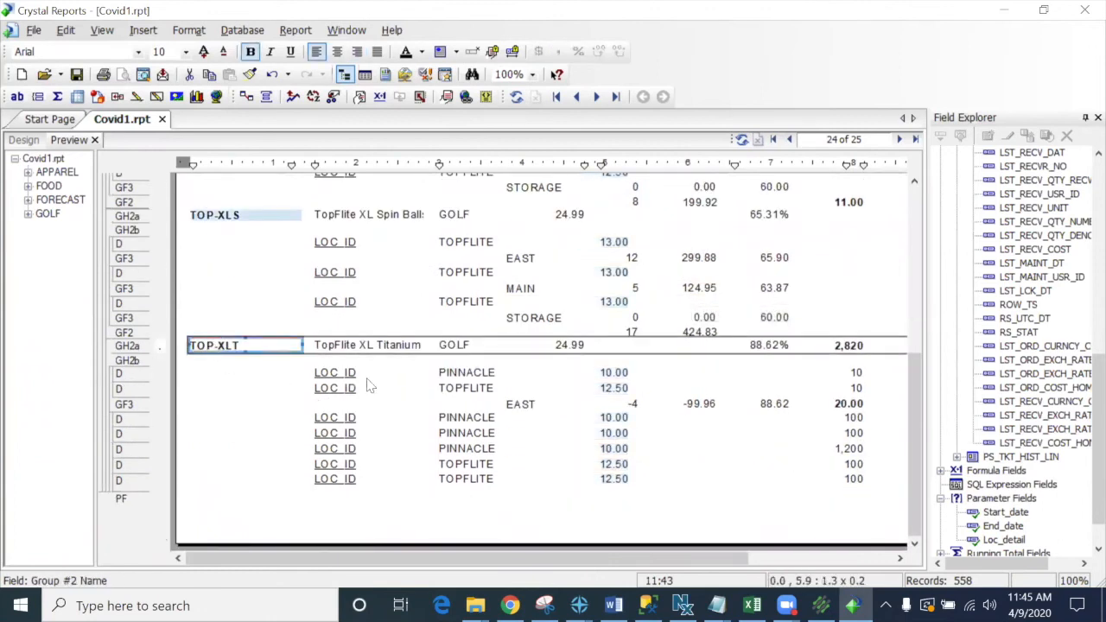
pyautogui.click(458, 376)
pyautogui.click(460, 387)
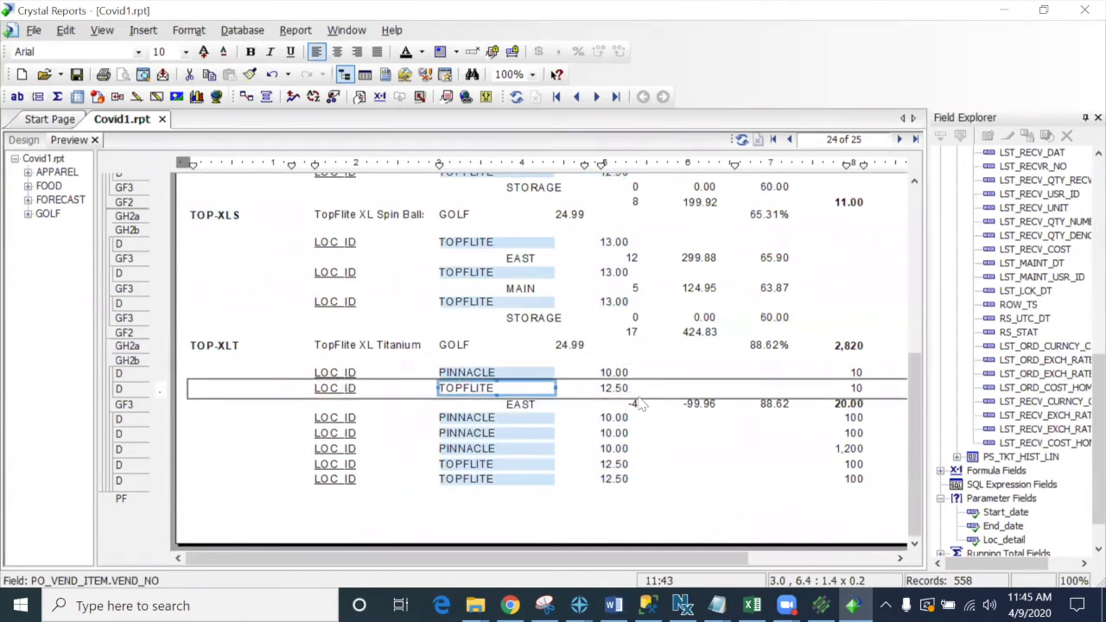
pyautogui.click(615, 374)
pyautogui.click(617, 388)
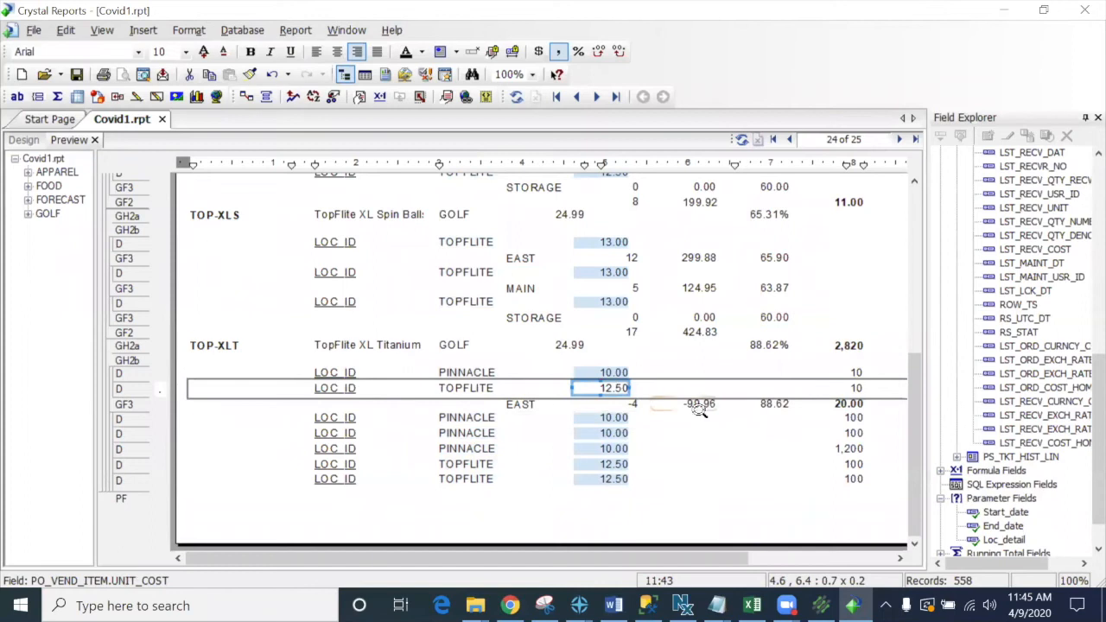
pyautogui.click(855, 375)
pyautogui.click(855, 389)
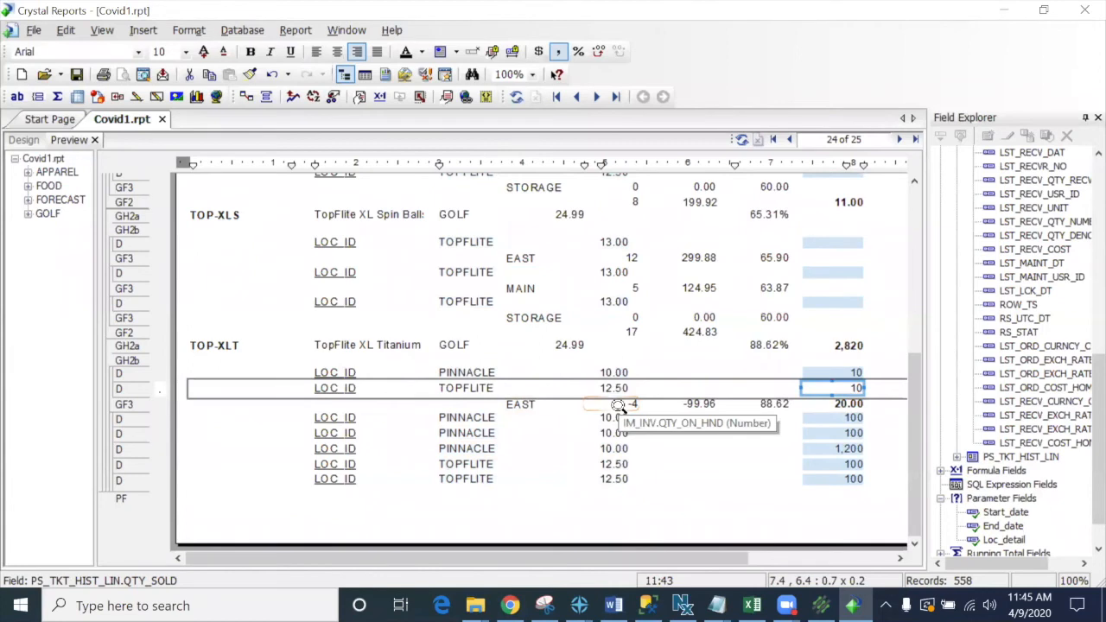
pyautogui.click(851, 372)
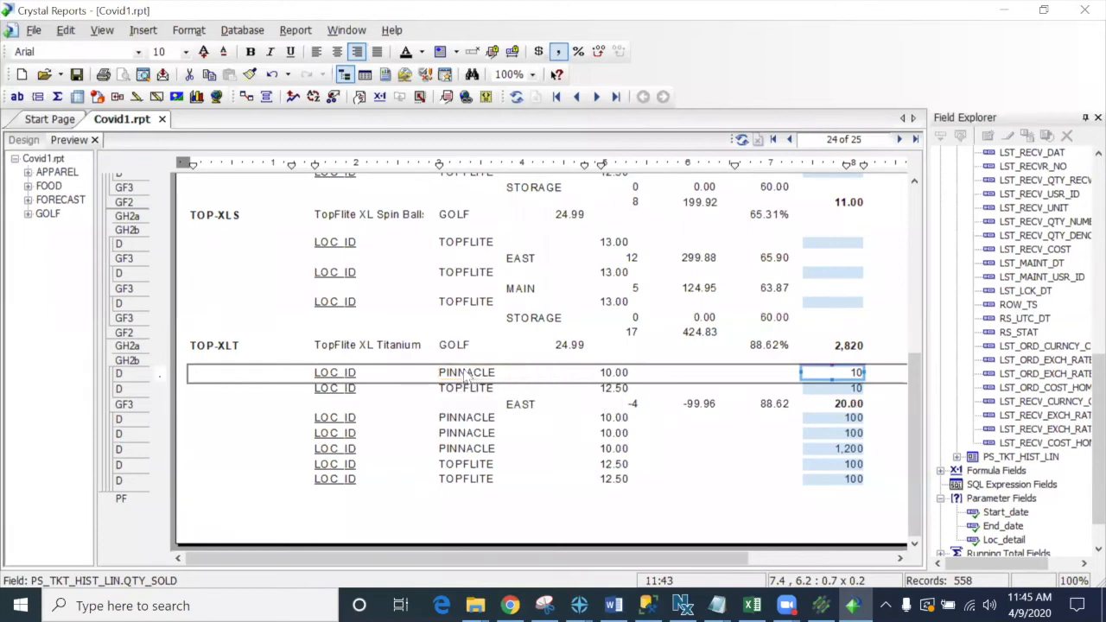
pyautogui.click(24, 141)
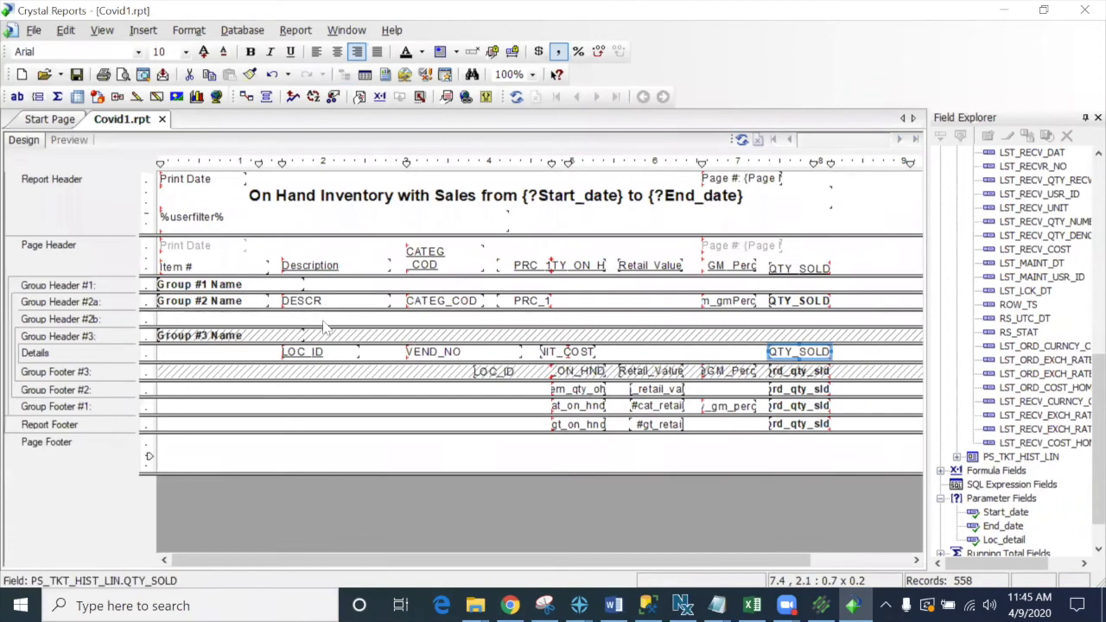
# Step: Delete the VEND_NO and UNIT_COST fields from the Details section
pyautogui.click(449, 356)
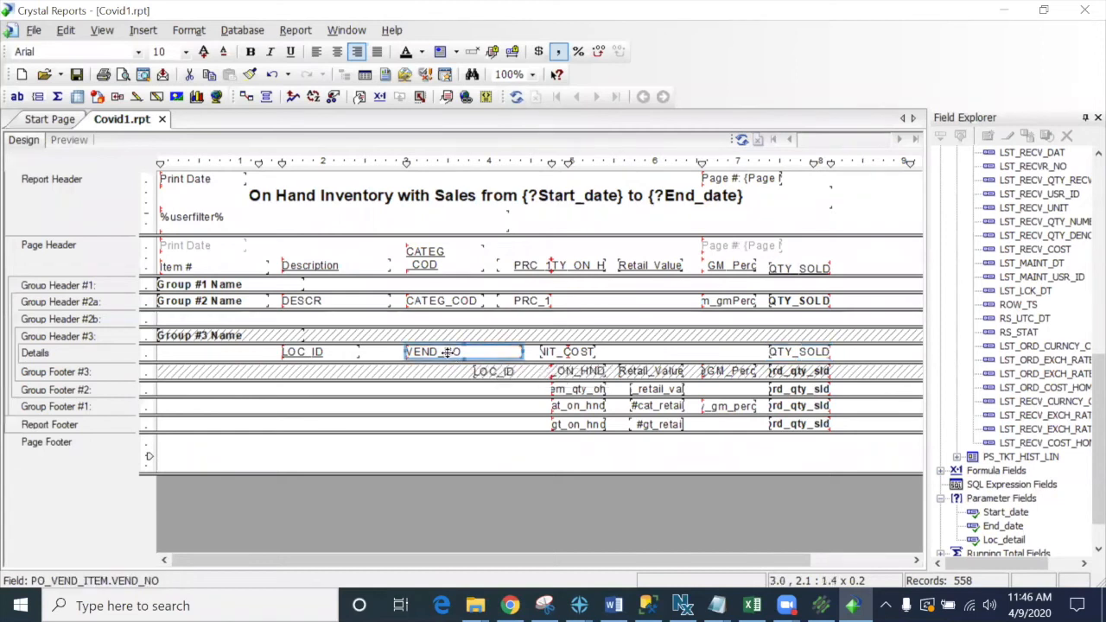
pyautogui.press('Delete')
pyautogui.click(557, 354)
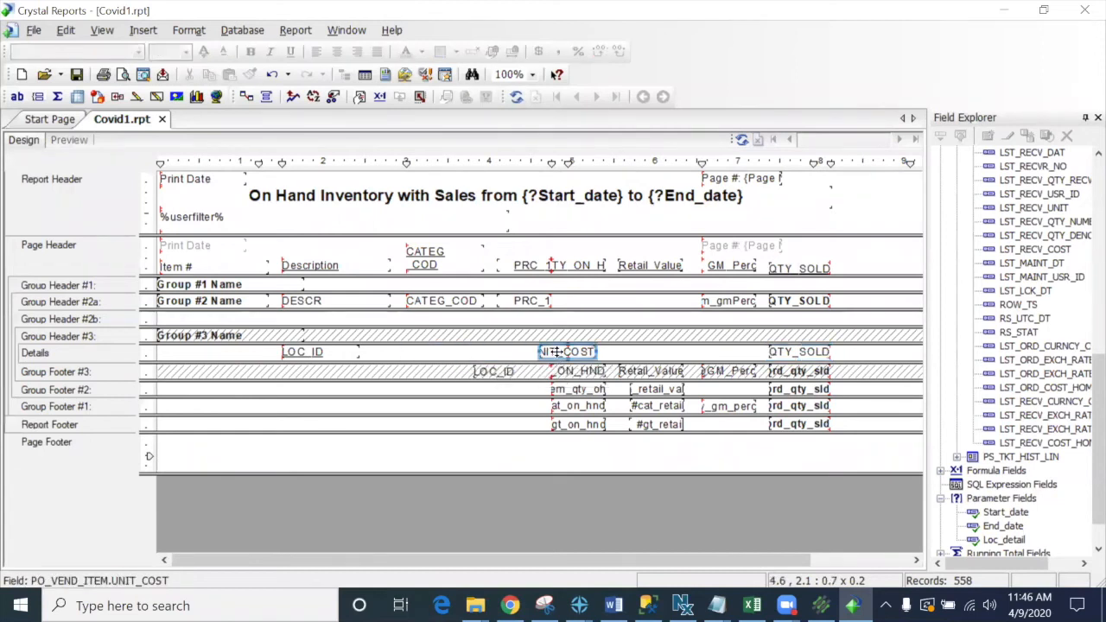
pyautogui.press('Delete')
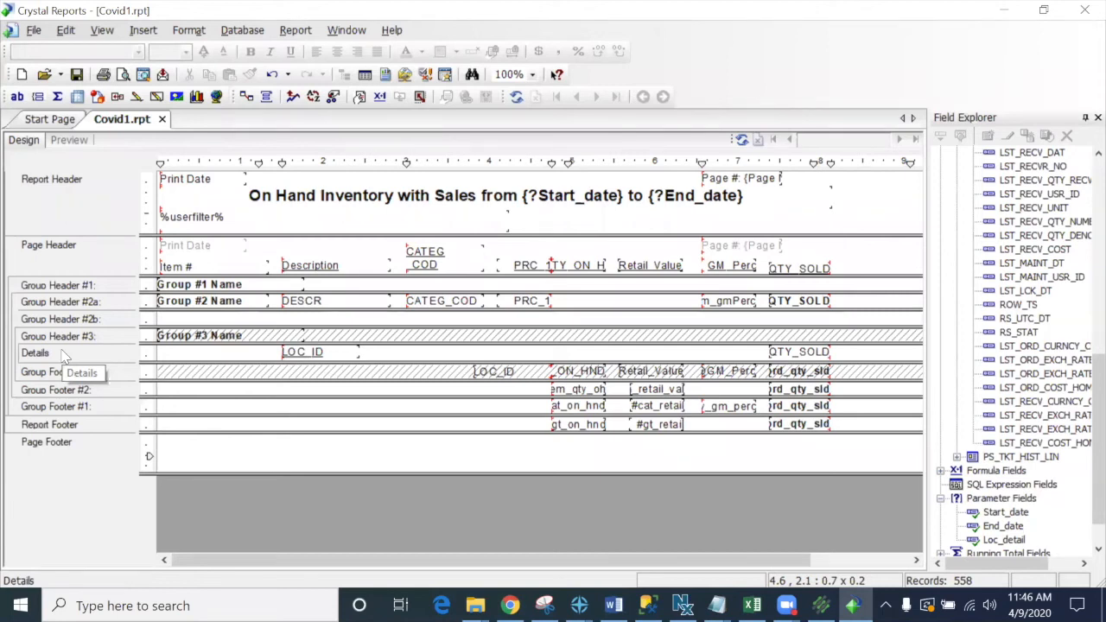
# Step: Apply the Report Header settings in Section Expert and select Group Header #2b
pyautogui.click(359, 96)
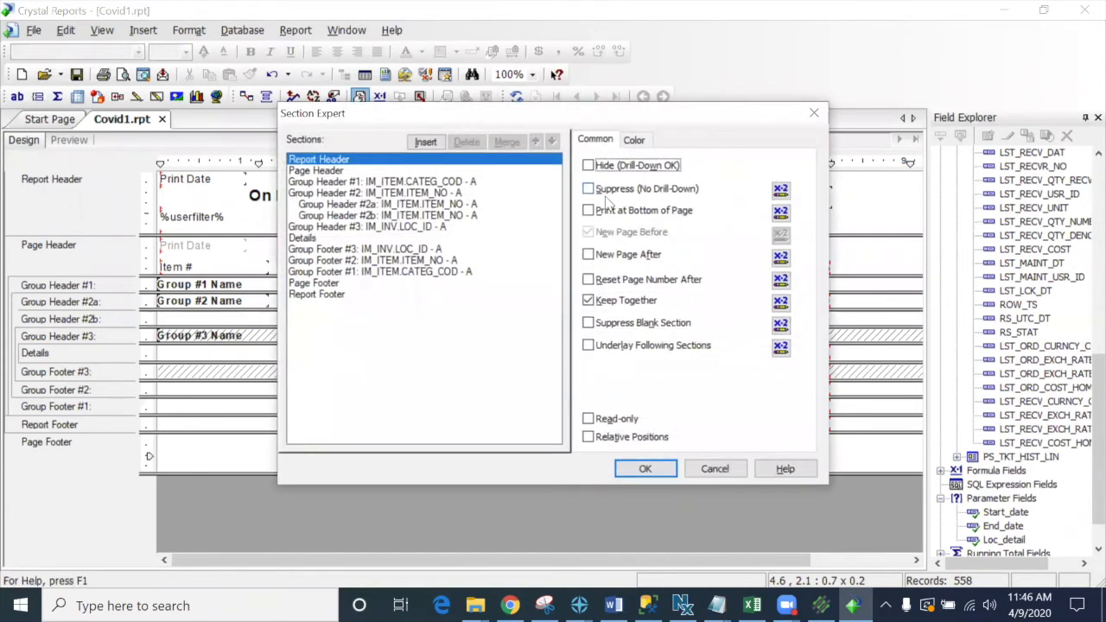
pyautogui.click(627, 468)
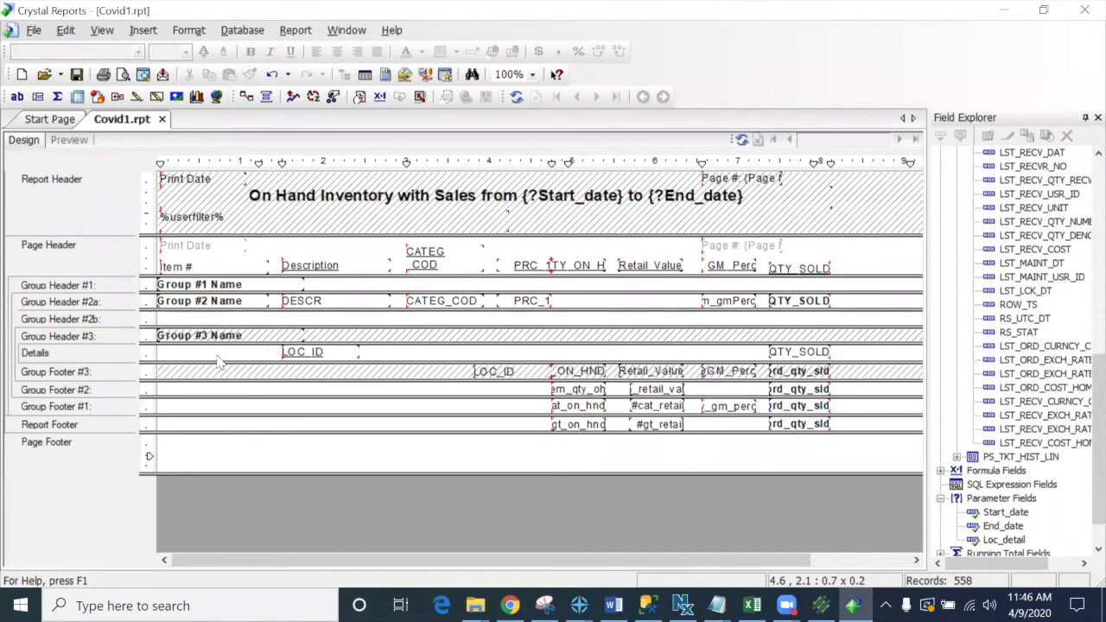
pyautogui.click(92, 374)
pyautogui.click(97, 392)
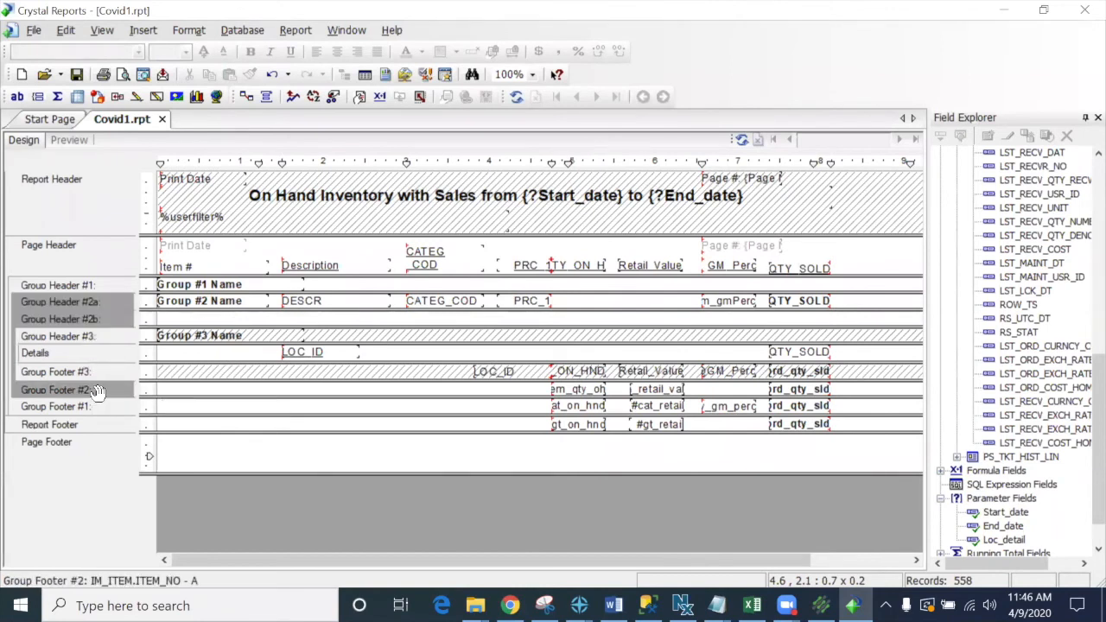
pyautogui.click(86, 319)
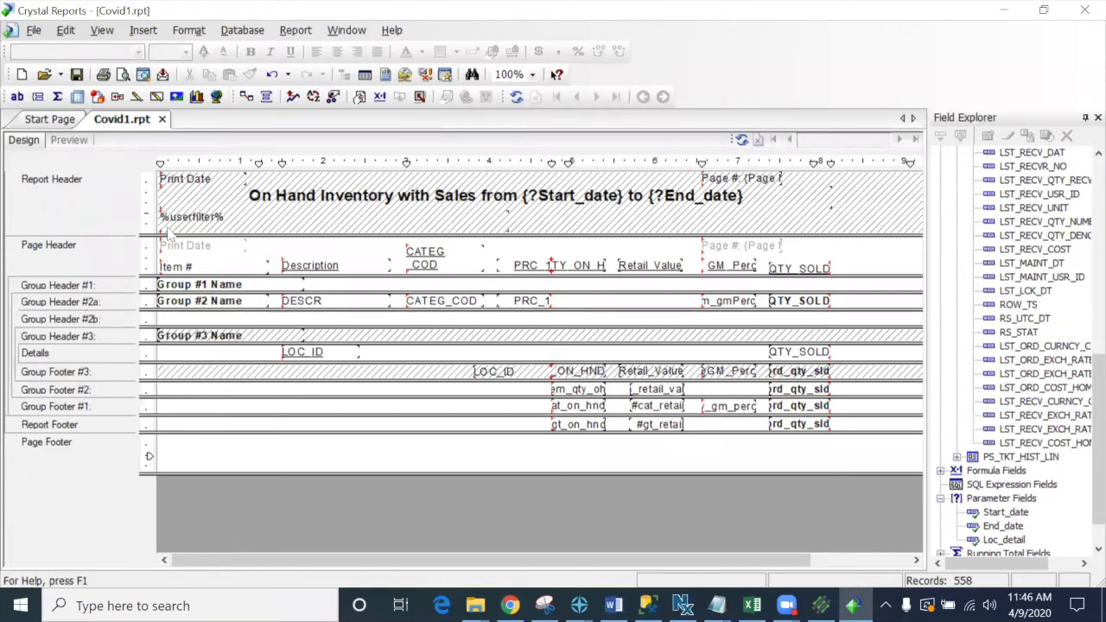
pyautogui.click(145, 30)
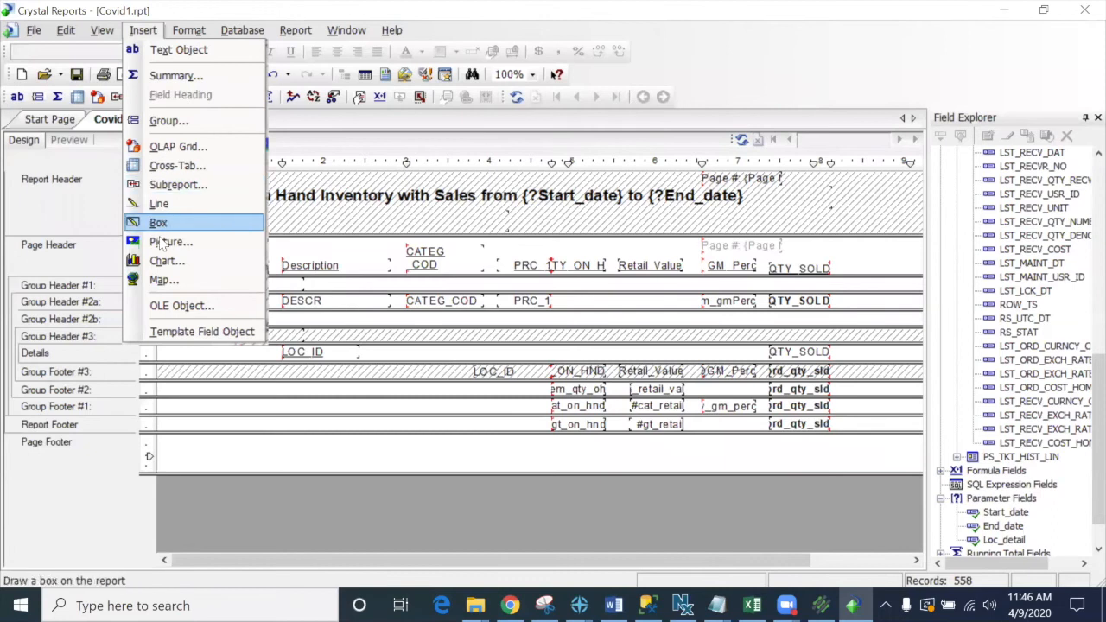
# Step: Start a VENDOR_ITEM subreport from the PO_VEND_ITEM table showing VEND_NO and UNIT_COST
pyautogui.click(177, 184)
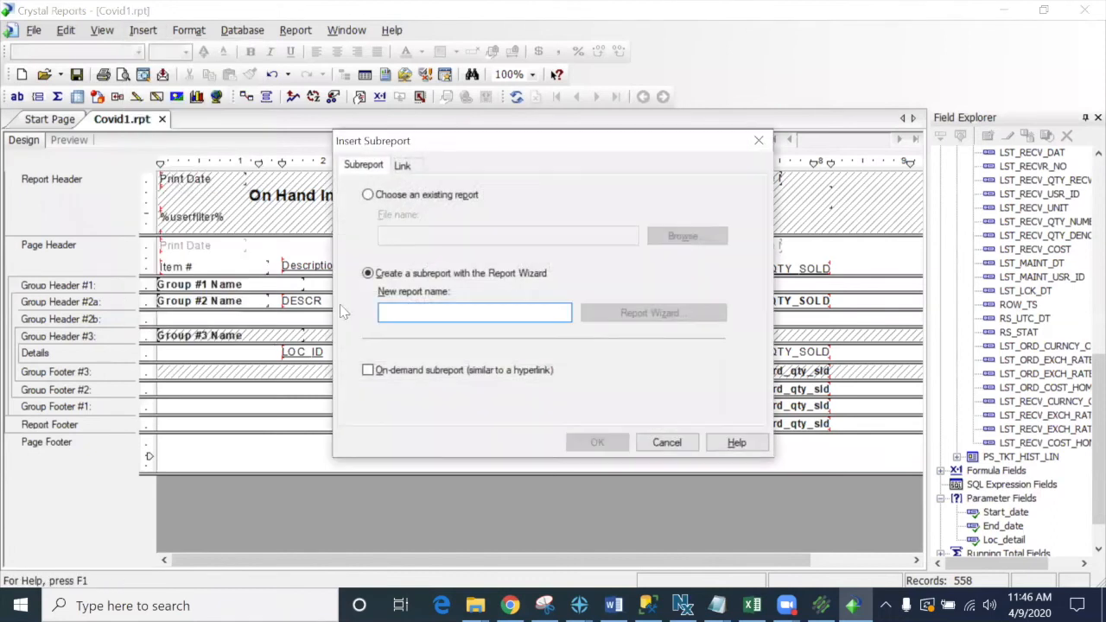
pyautogui.write('VENDOR_ITEM')
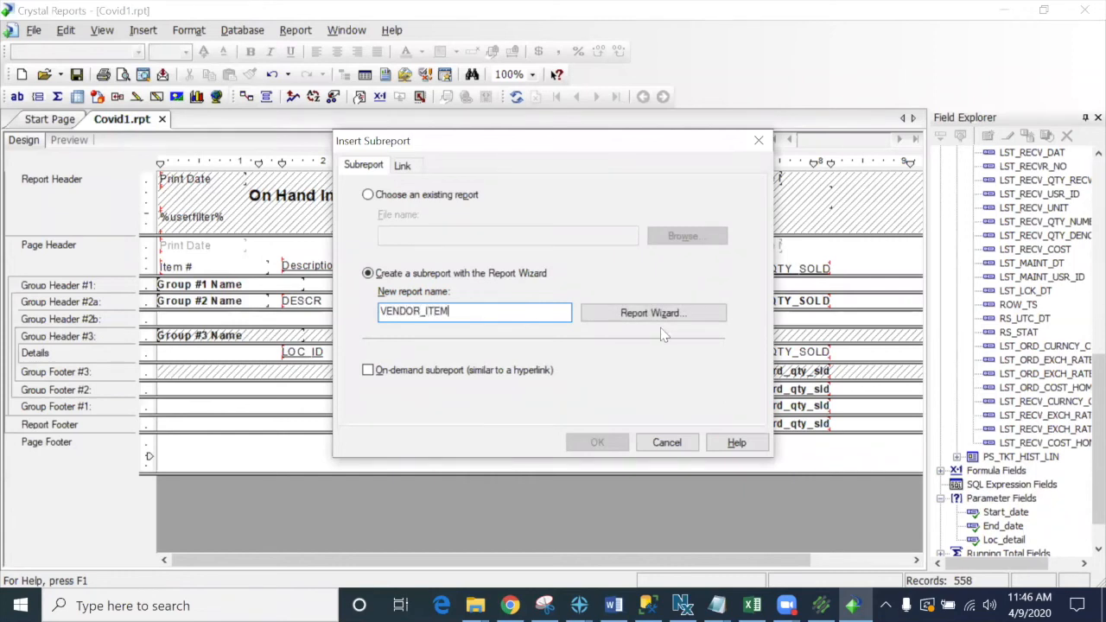
pyautogui.click(653, 315)
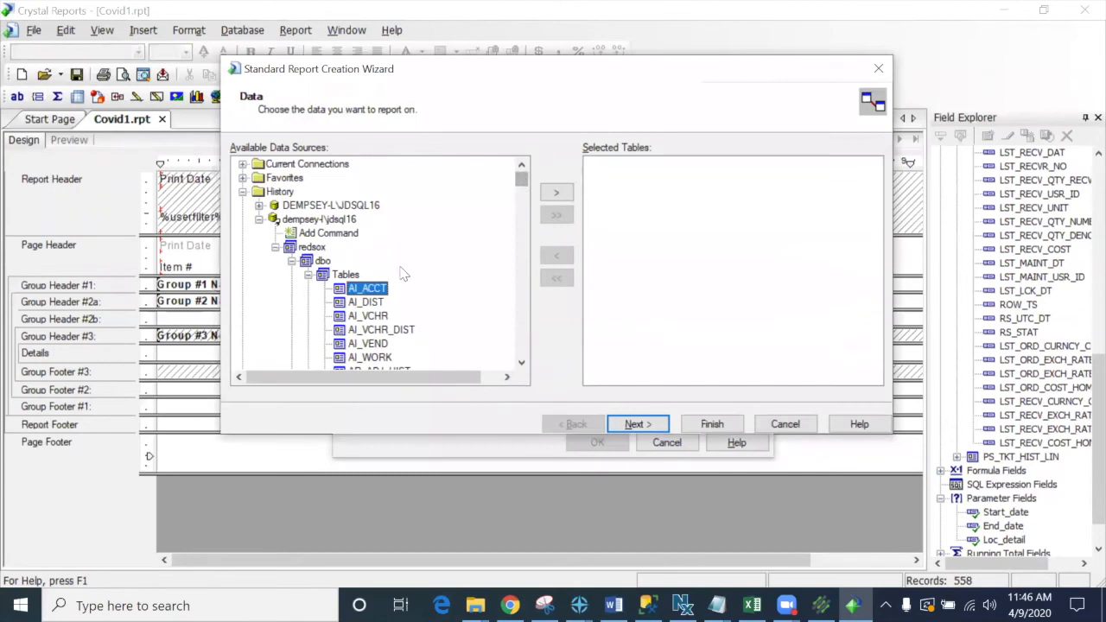
pyautogui.moveTo(522, 183); pyautogui.dragTo(517, 257)
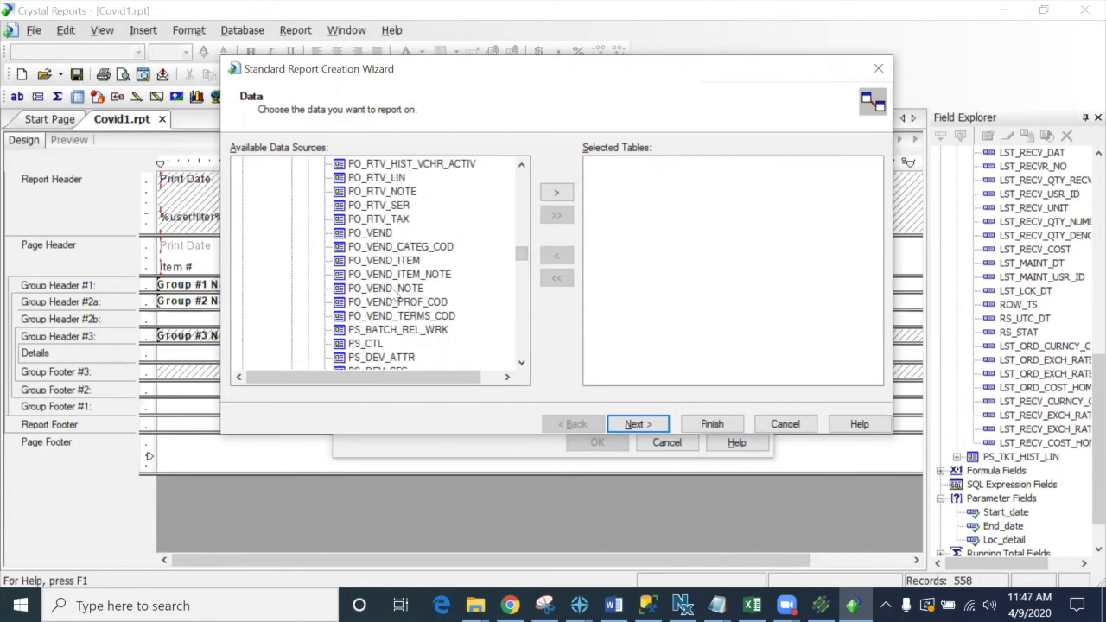
pyautogui.click(384, 260)
pyautogui.click(557, 191)
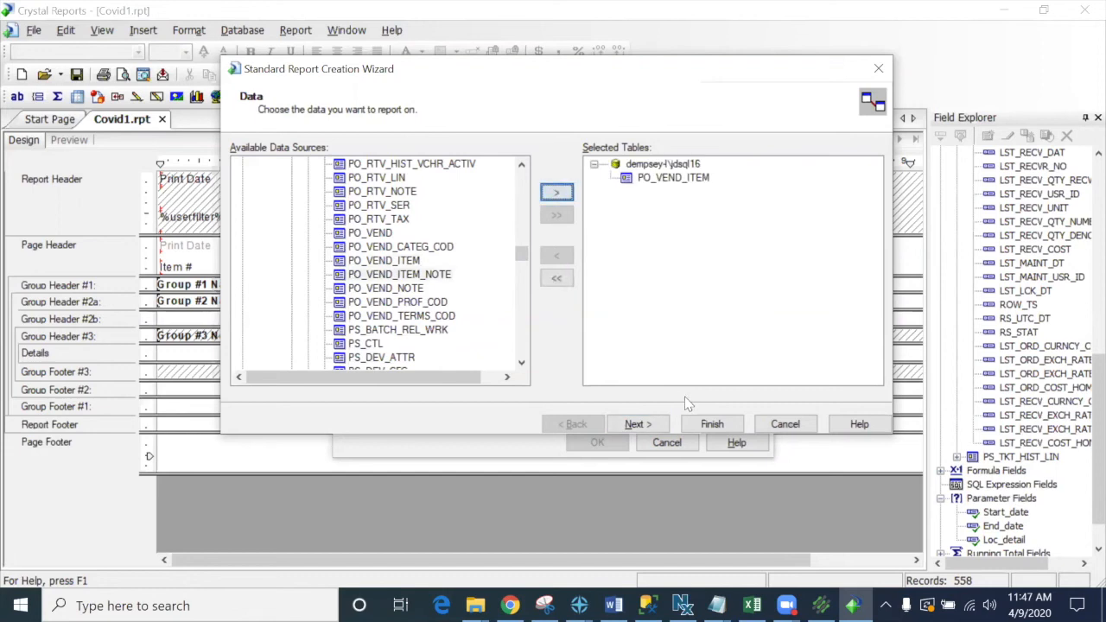
pyautogui.click(636, 424)
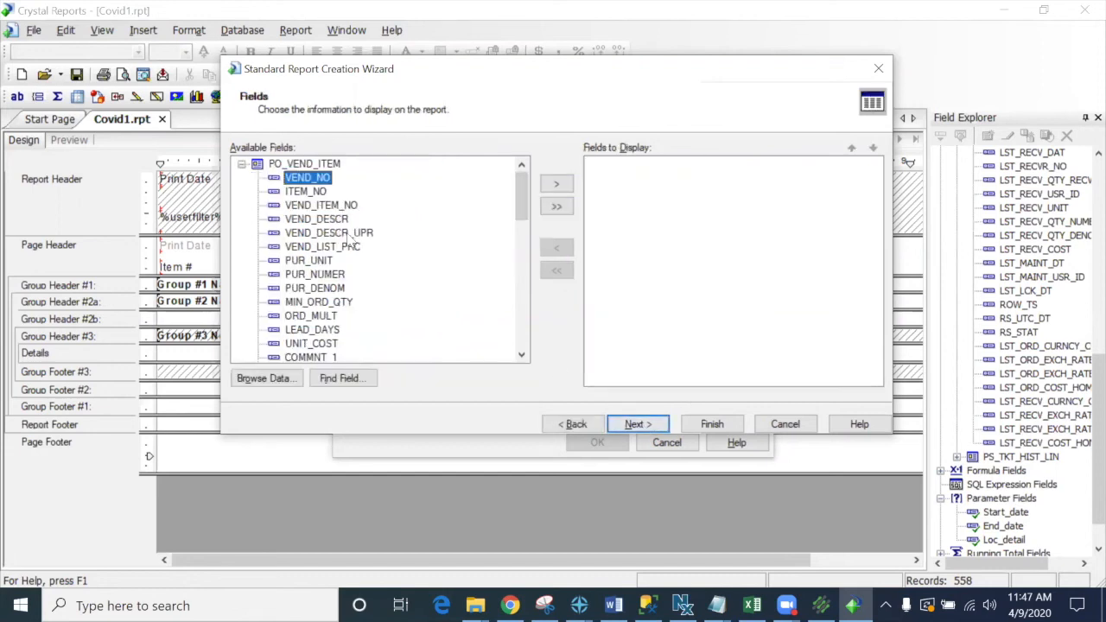
pyautogui.doubleClick(307, 179)
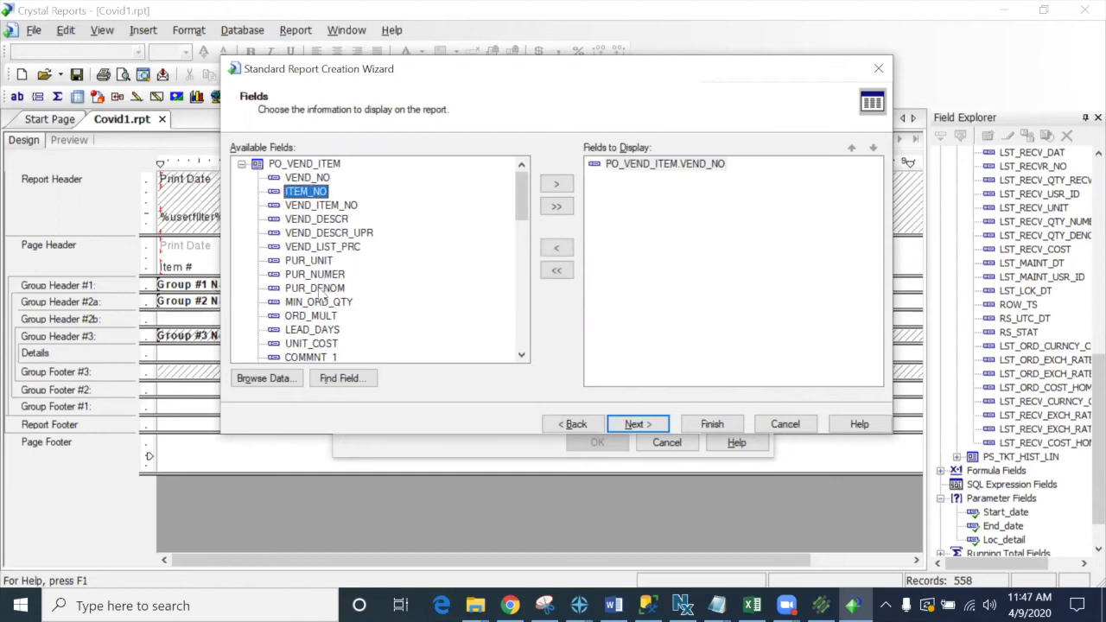
pyautogui.doubleClick(330, 343)
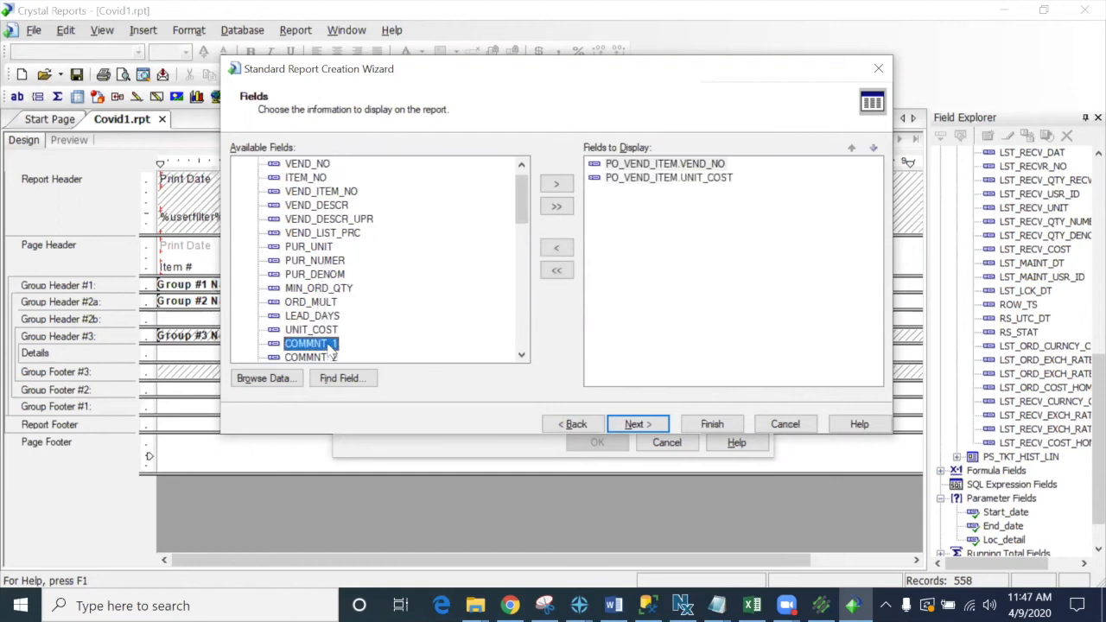
# Step: Add PO_VEND linked on VEND_NO with its NAM field, finish, and place the subreport in Group Header #2b
pyautogui.click(586, 428)
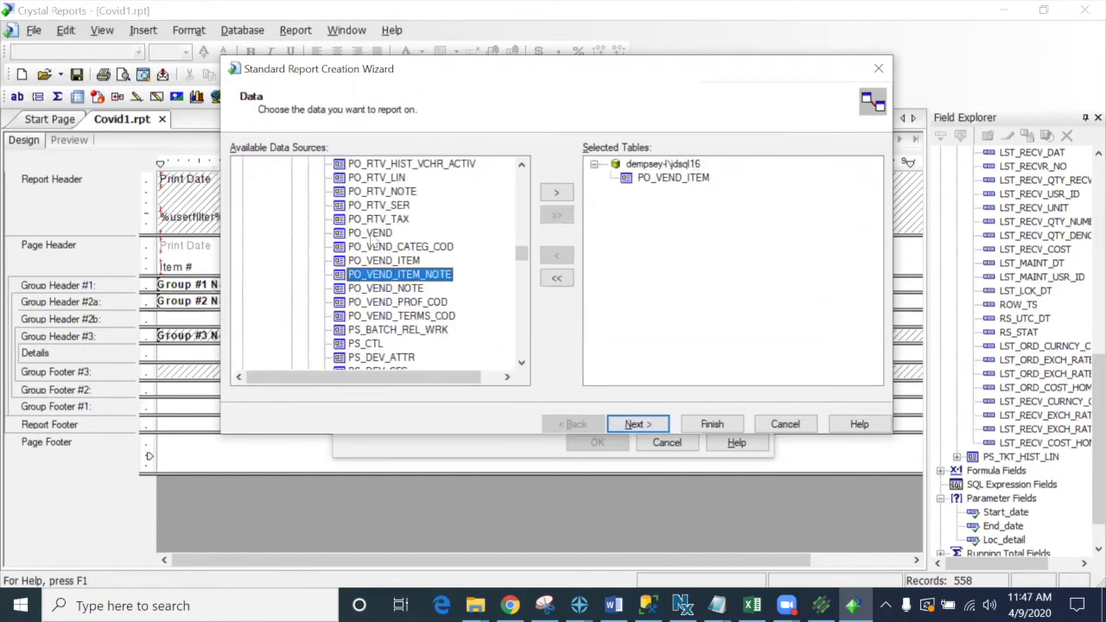
pyautogui.click(373, 234)
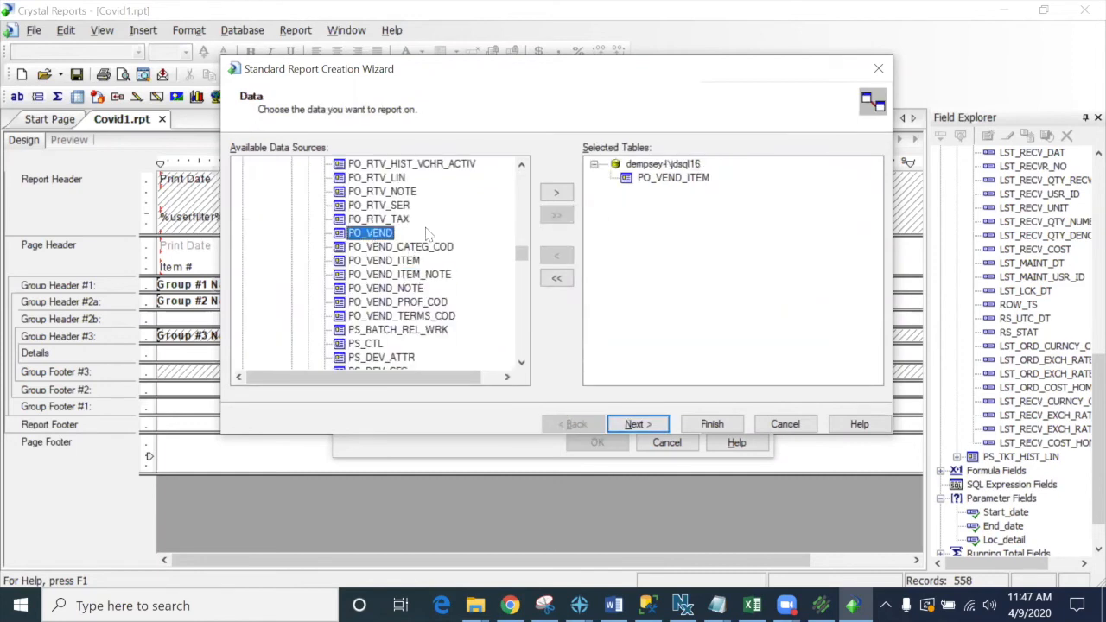
pyautogui.click(557, 192)
pyautogui.click(636, 425)
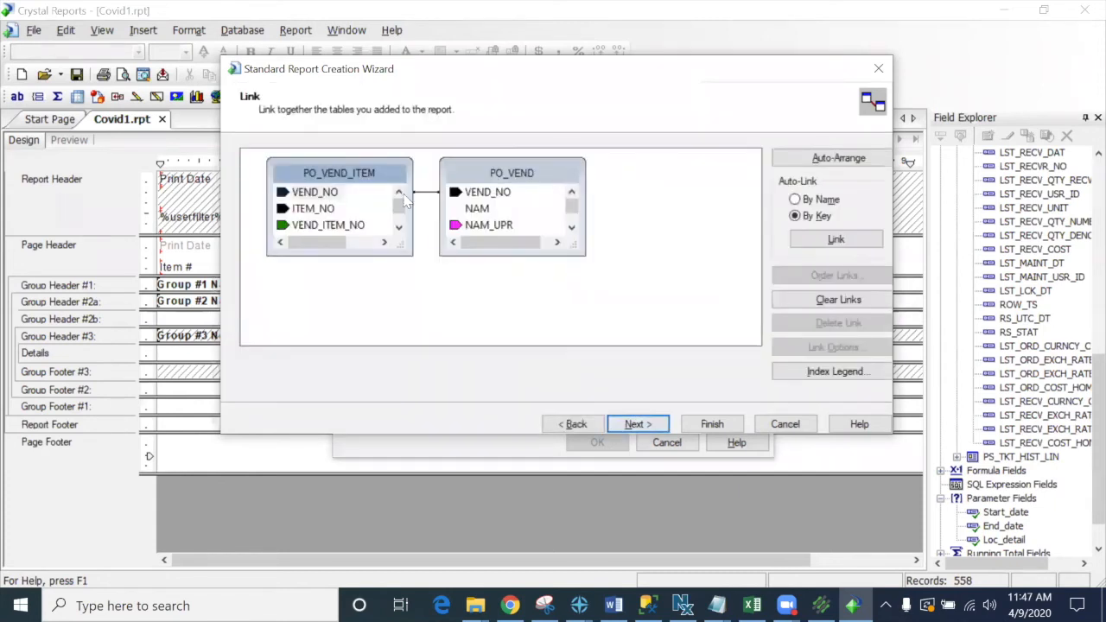
pyautogui.click(658, 424)
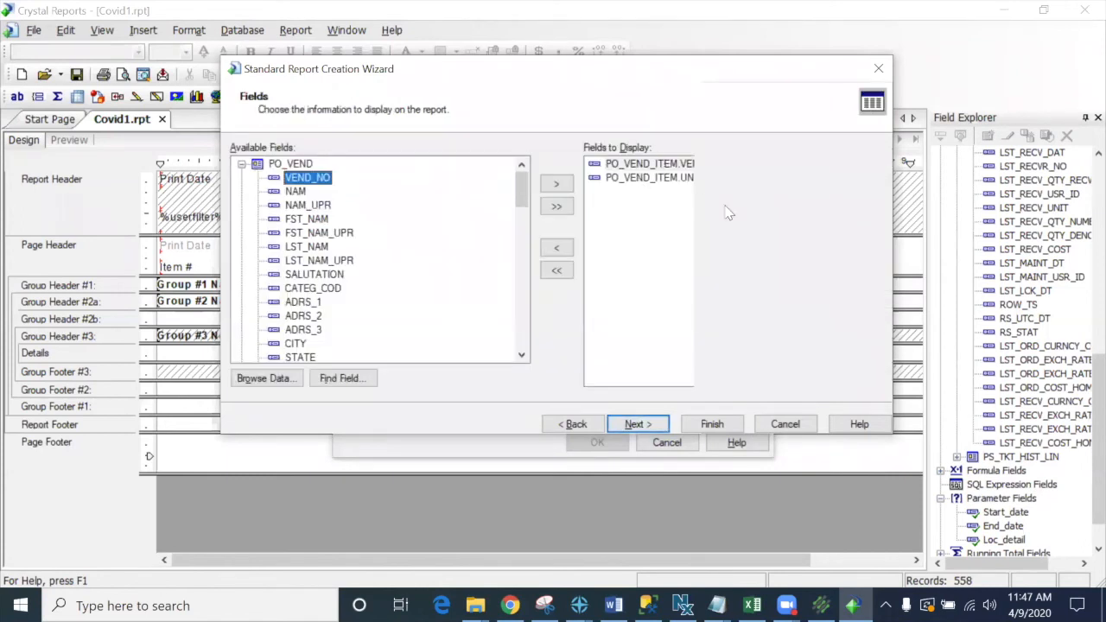
pyautogui.doubleClick(298, 191)
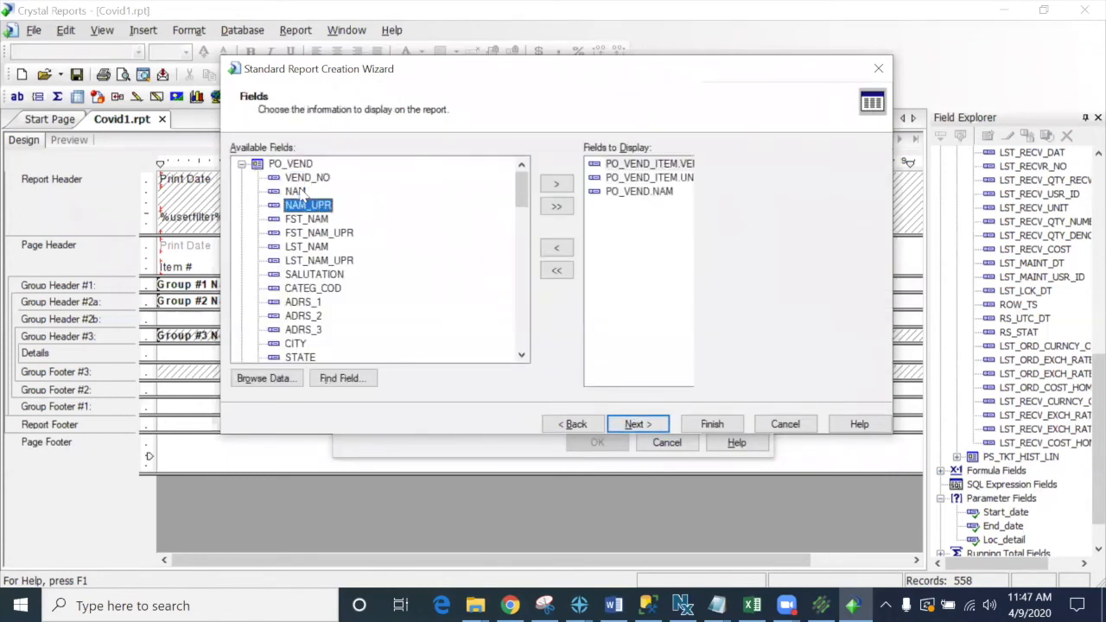
pyautogui.click(659, 179)
pyautogui.click(675, 165)
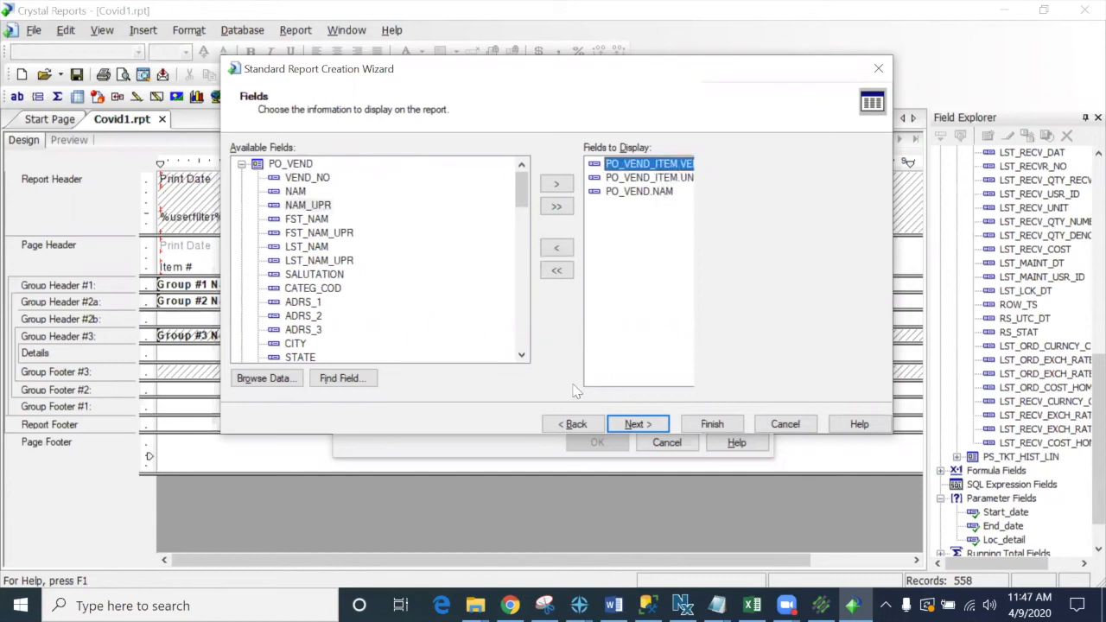
pyautogui.click(648, 425)
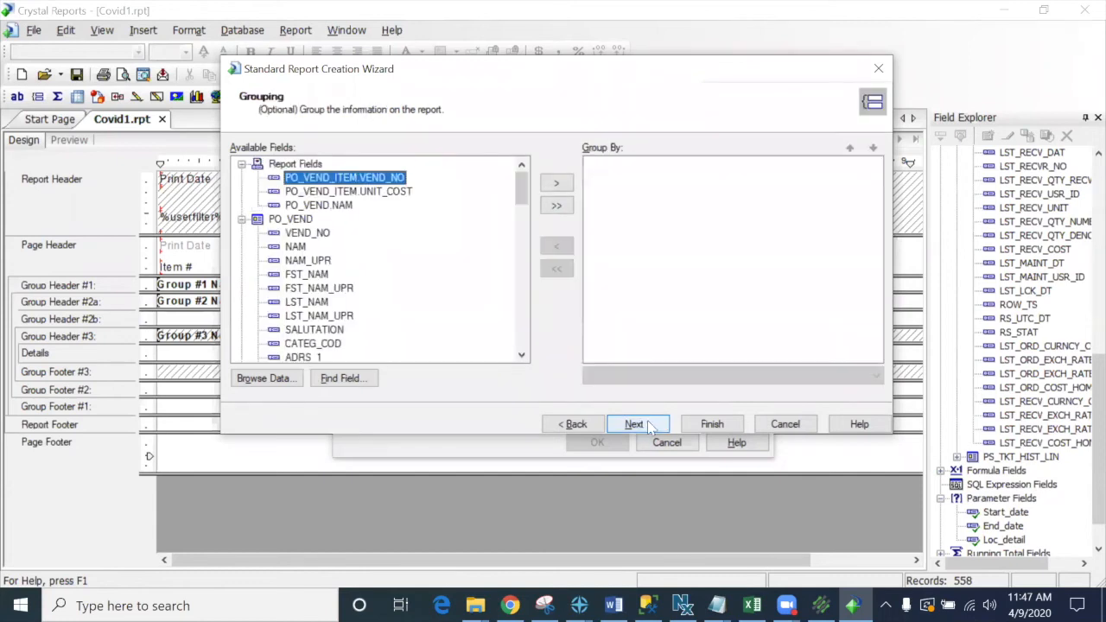
pyautogui.click(701, 426)
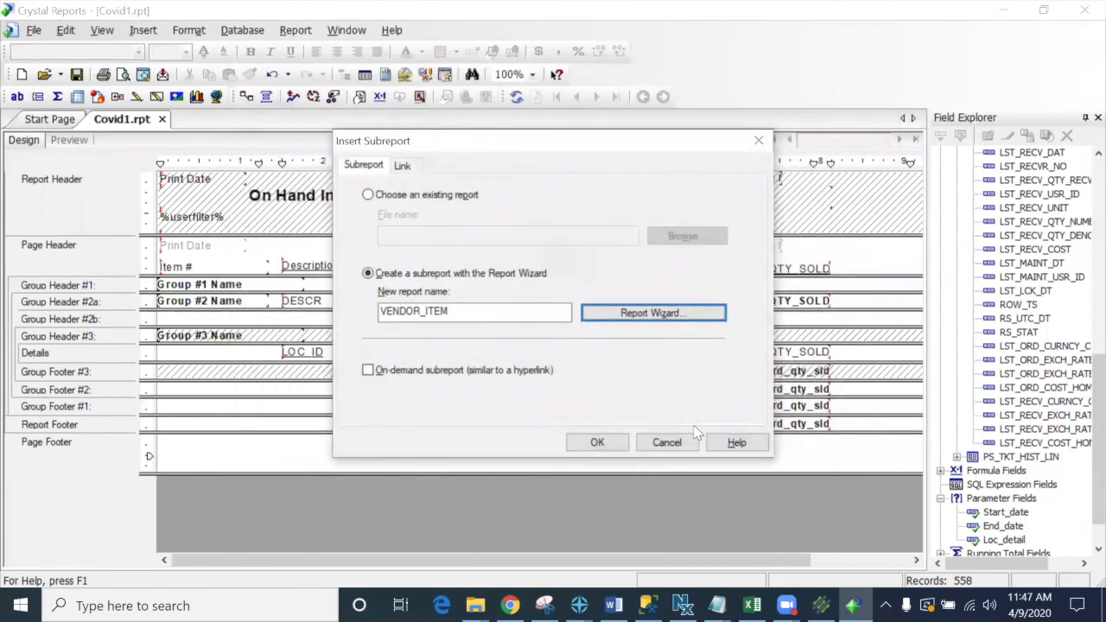
pyautogui.click(596, 442)
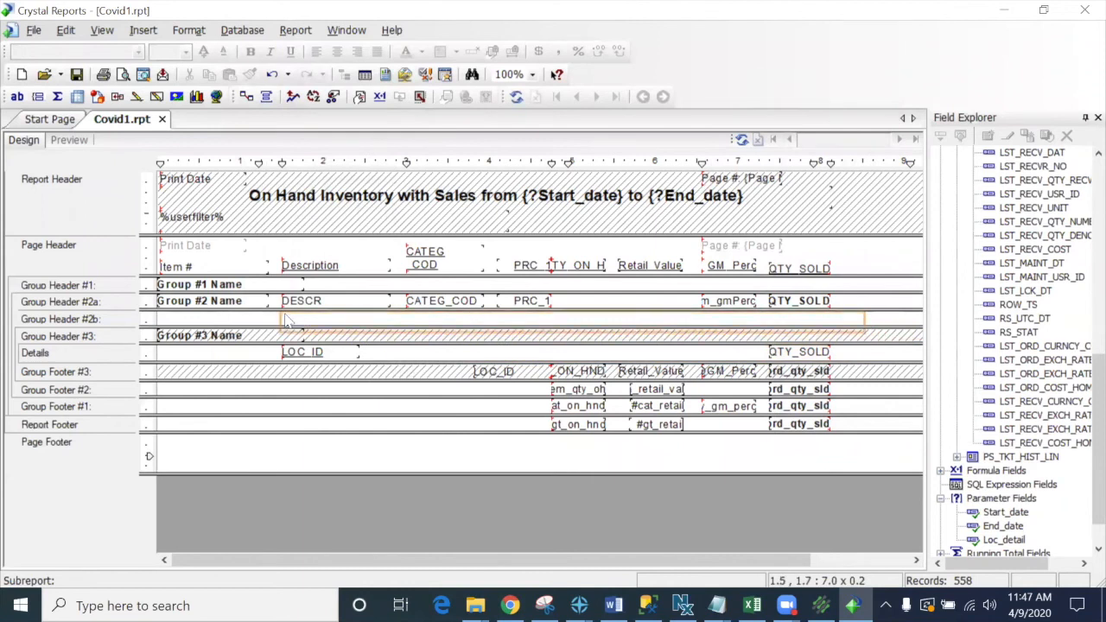
pyautogui.click(288, 321)
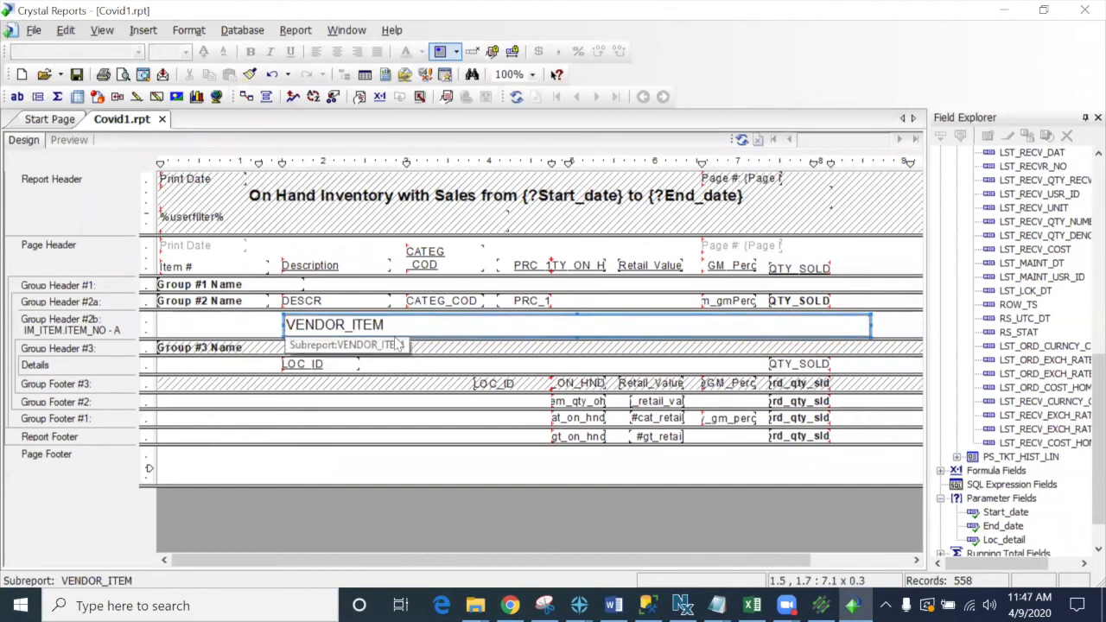
# Step: Link the VENDOR_ITEM subreport to the main report through IM_ITEM.ITEM_NO matching ITEM_NO
pyautogui.rightClick(285, 325)
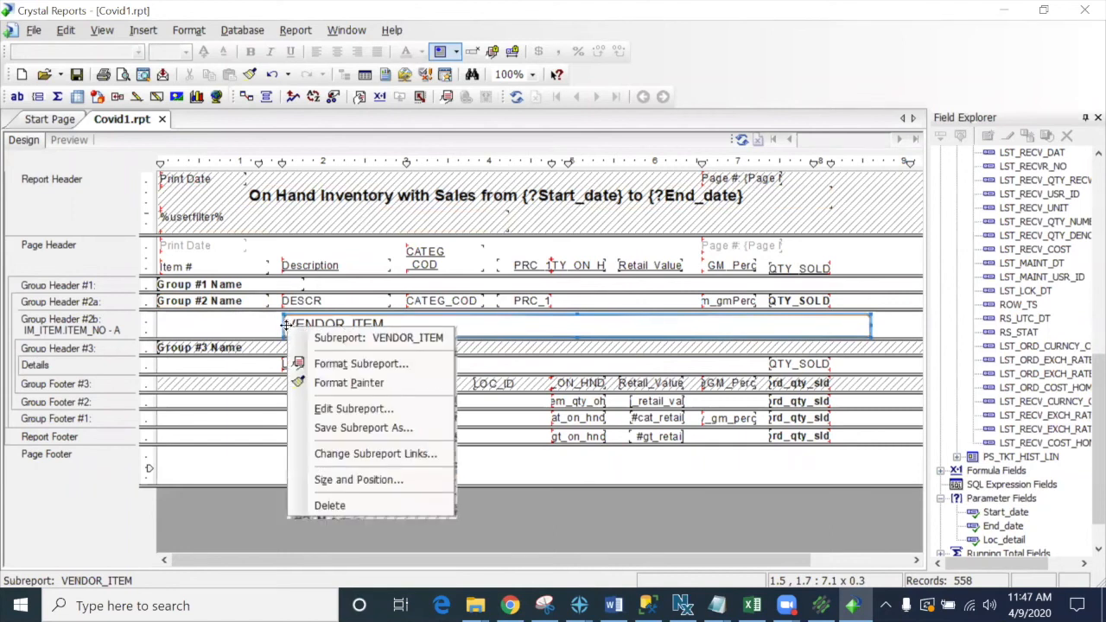
pyautogui.click(383, 455)
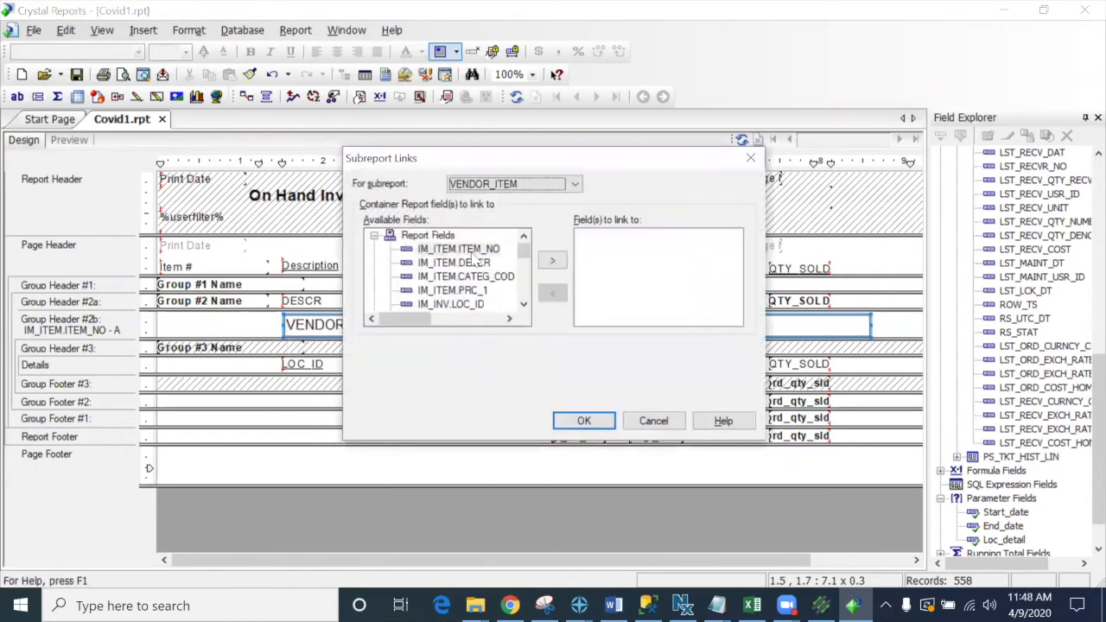
pyautogui.click(473, 251)
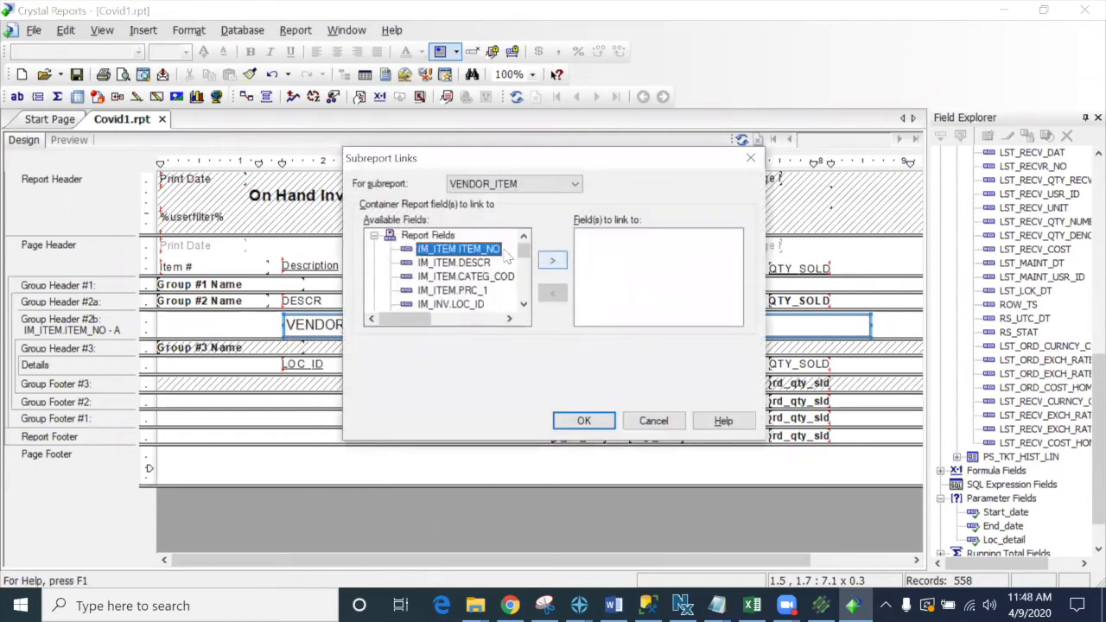
pyautogui.click(559, 265)
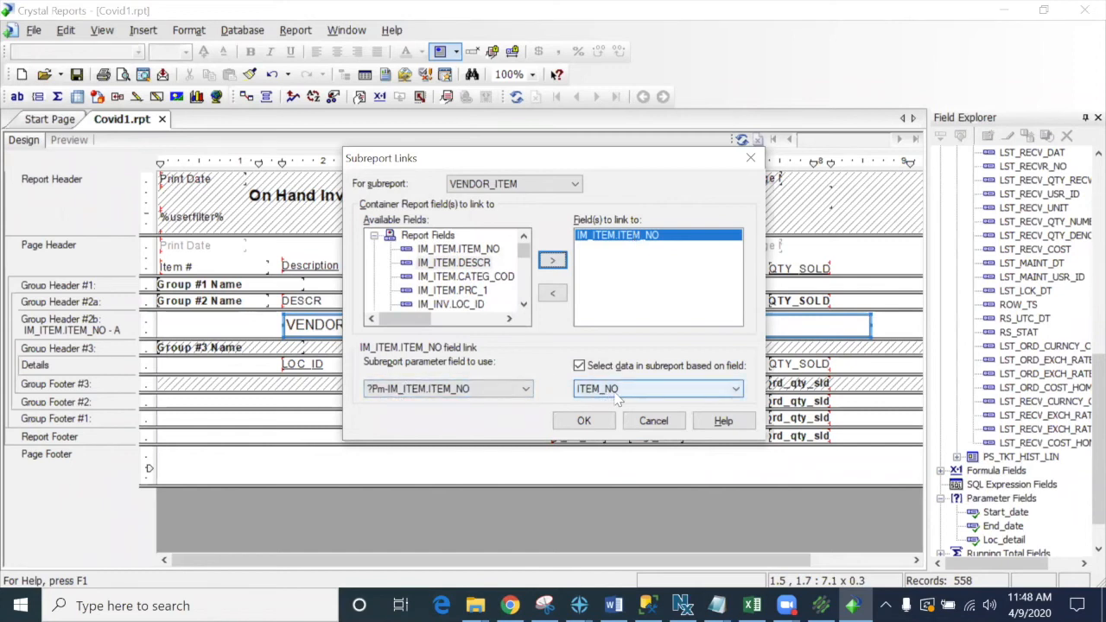
pyautogui.click(584, 421)
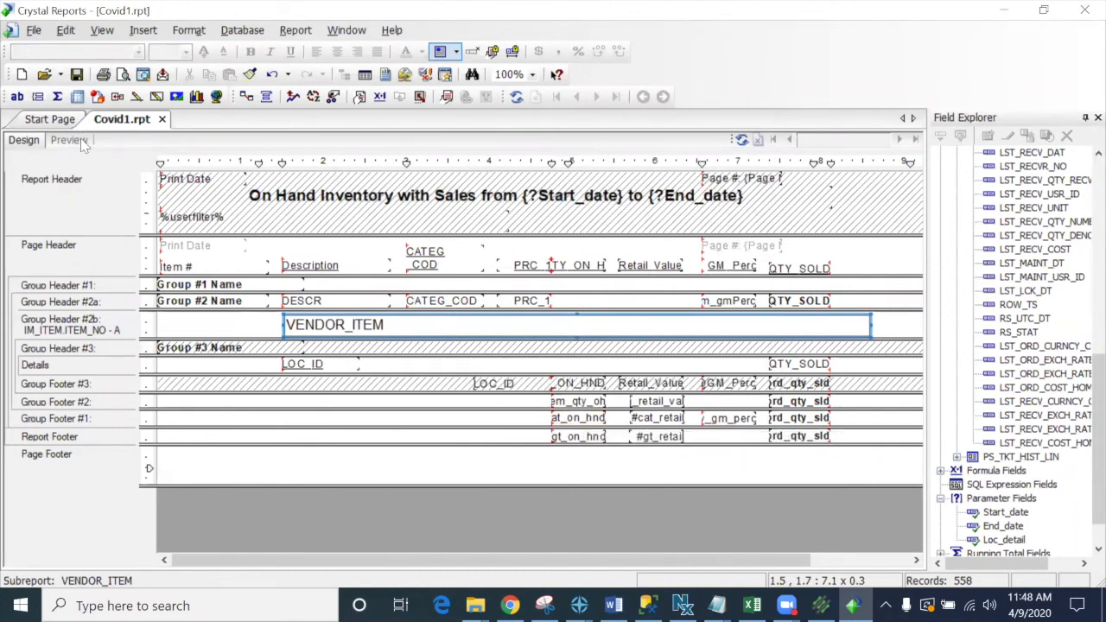
# Step: Remove PO_VEND_ITEM from the main report's tables, refresh, and open the VENDOR_ITEM subreport design
pyautogui.click(247, 97)
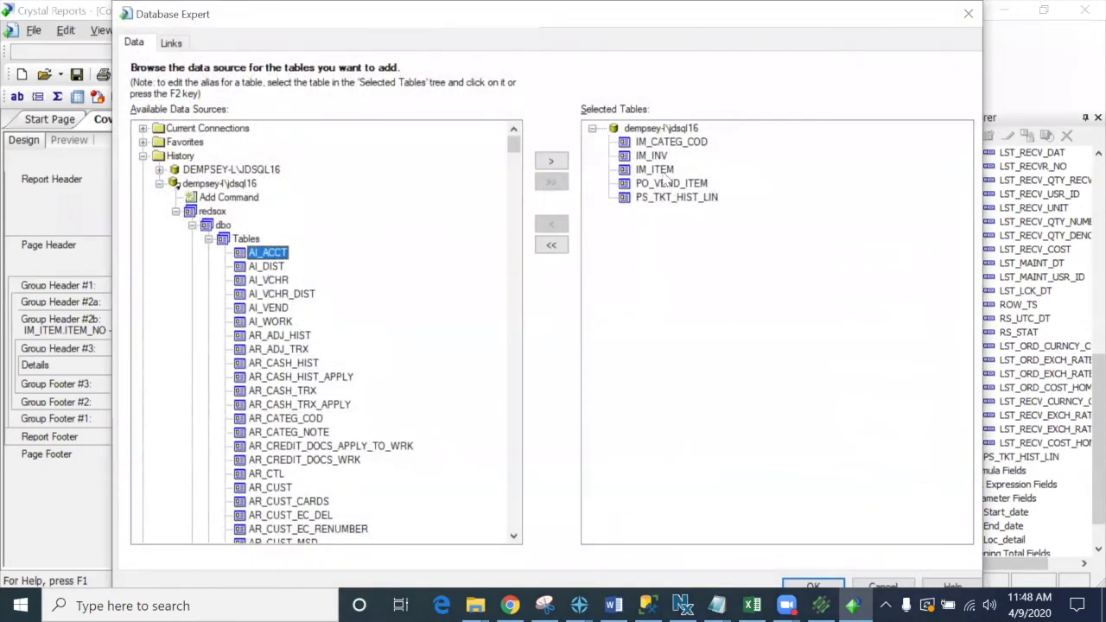
pyautogui.click(666, 189)
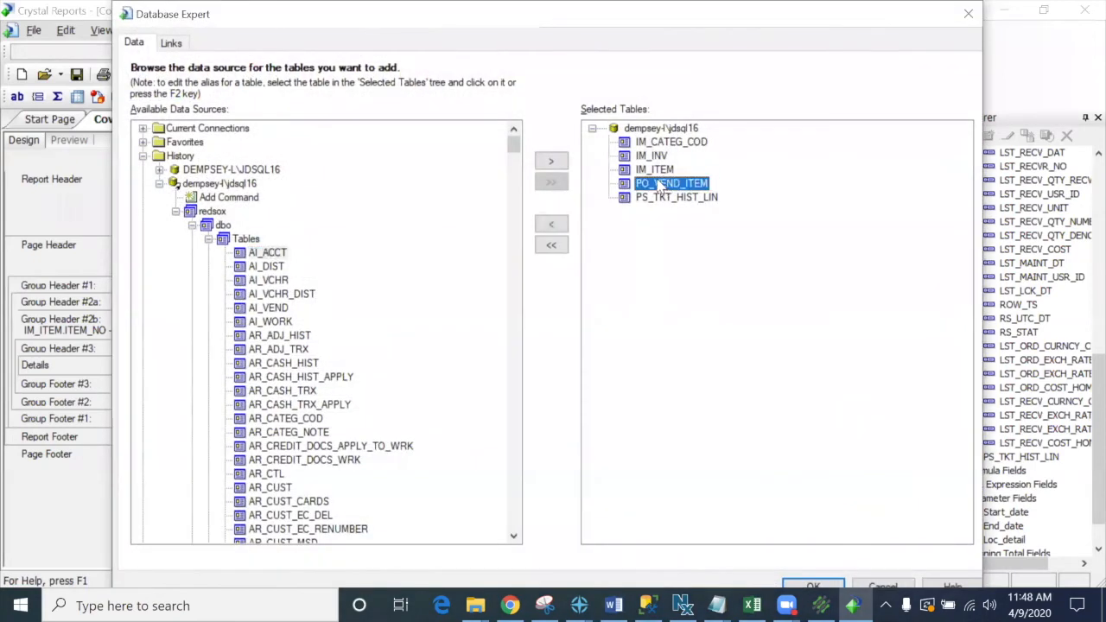
pyautogui.click(549, 226)
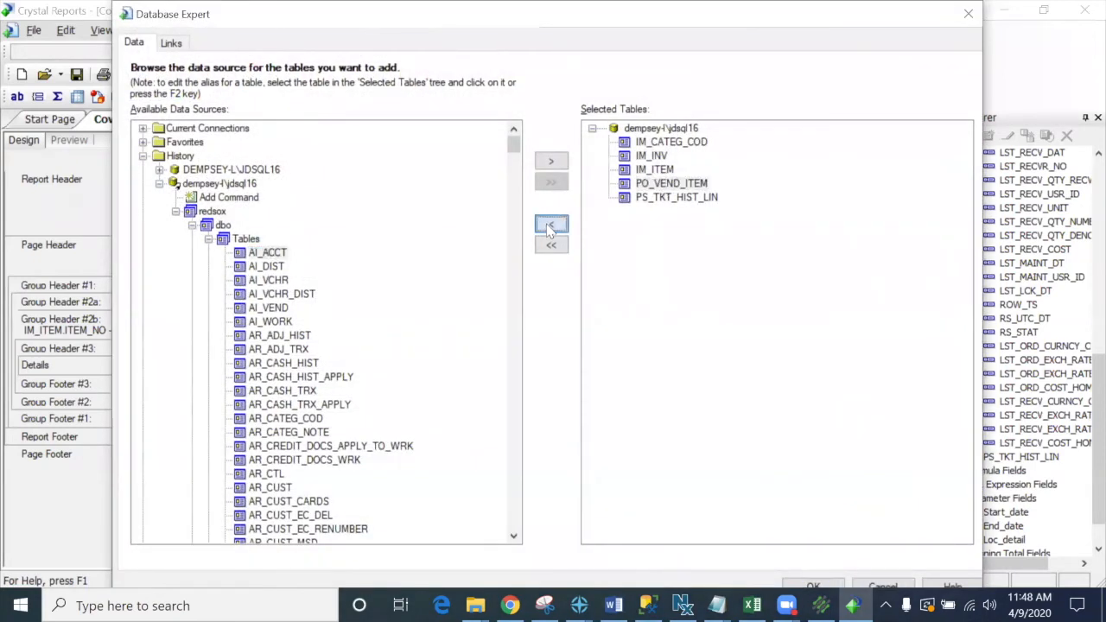
pyautogui.click(812, 584)
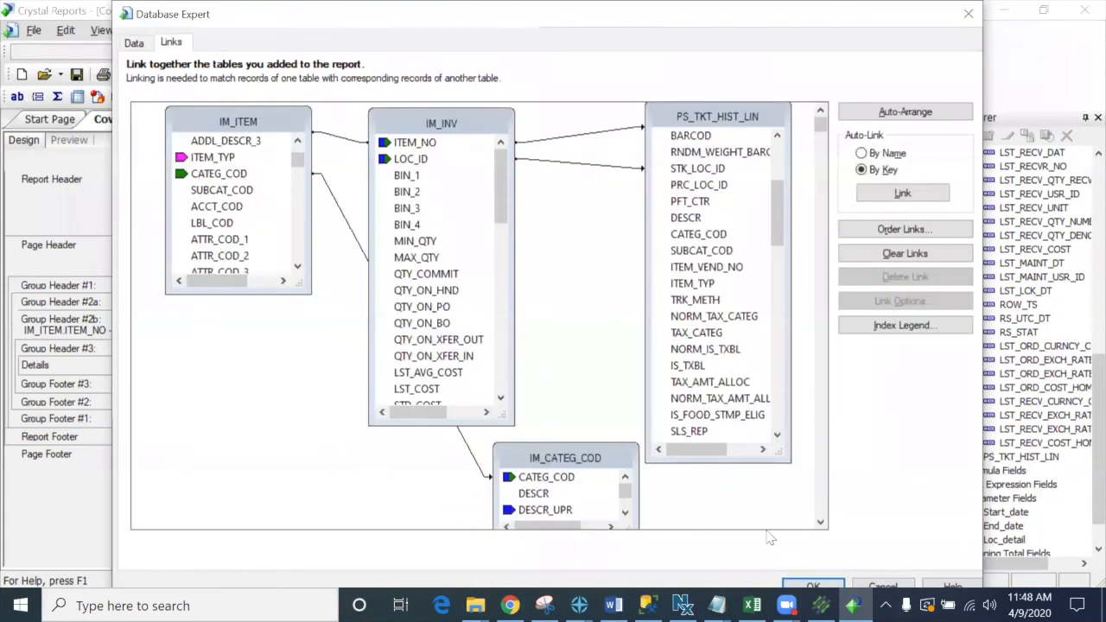
pyautogui.click(805, 586)
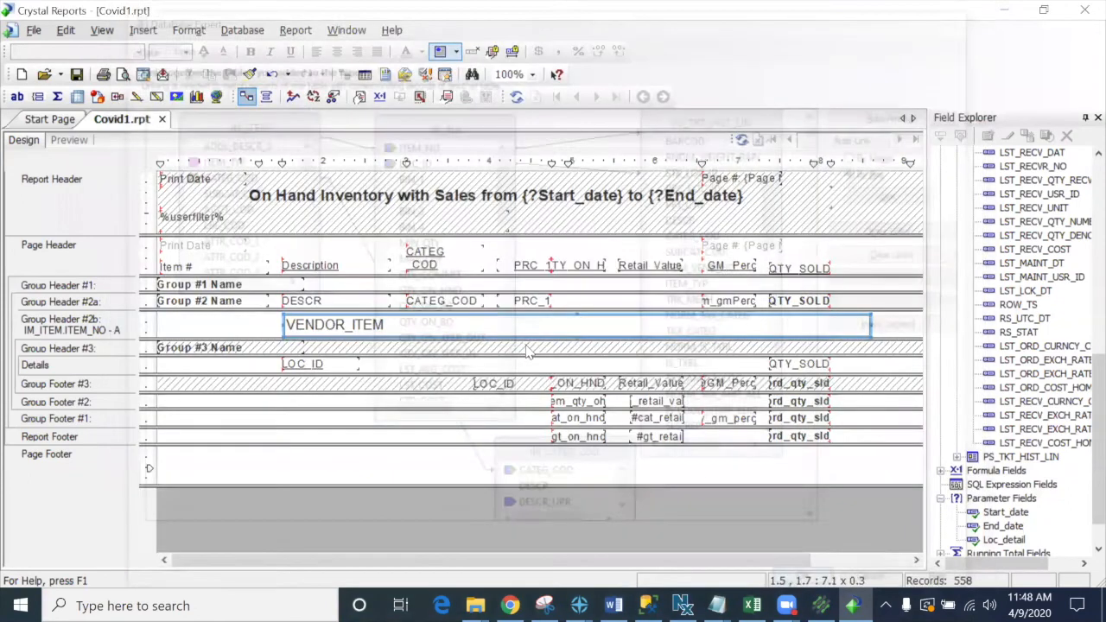
pyautogui.click(500, 370)
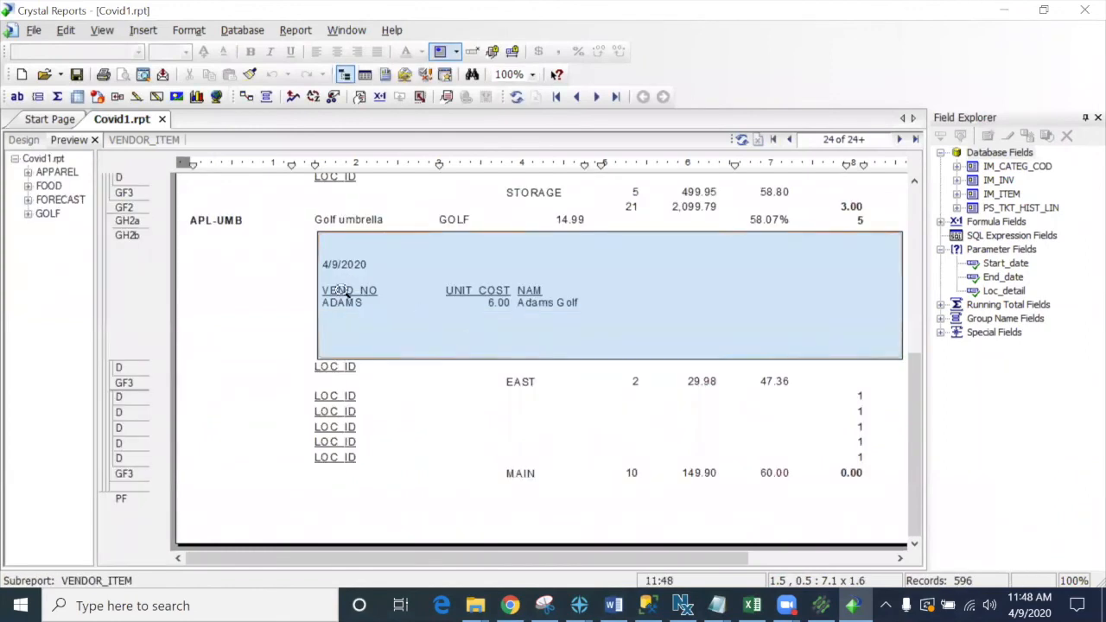
pyautogui.click(374, 266)
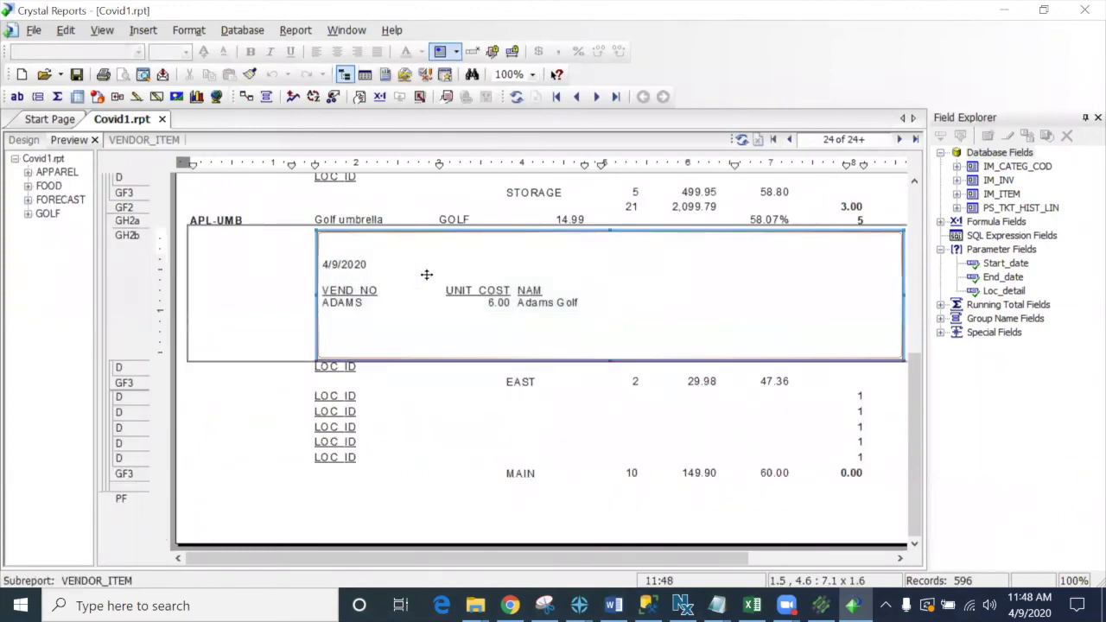
pyautogui.click(136, 141)
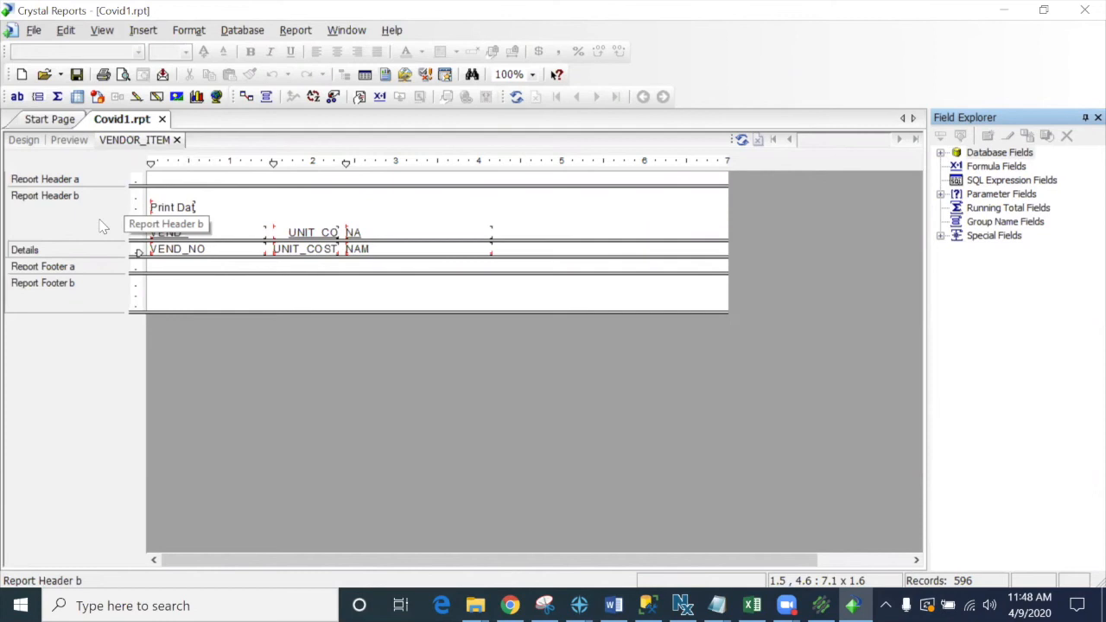
# Step: Reorder the subreport columns to VEND_NO, NAM, UNIT_COST
pyautogui.click(296, 249)
pyautogui.moveTo(296, 250); pyautogui.dragTo(566, 256)
pyautogui.moveTo(379, 250); pyautogui.dragTo(308, 250)
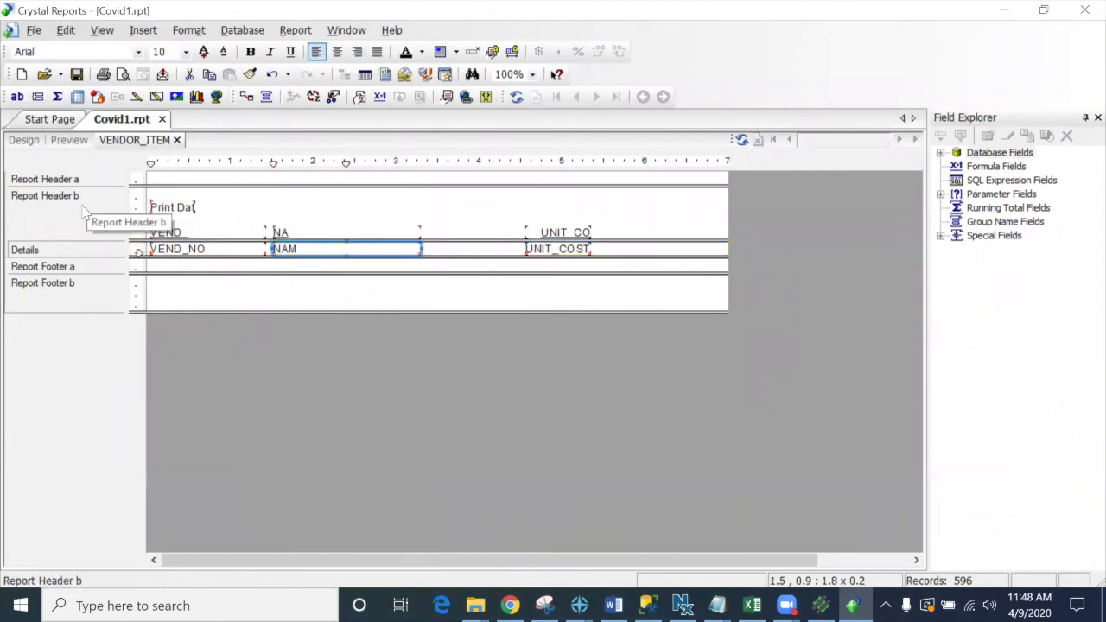
# Step: Delete the extra sections, suppress the subreport's Report Header and Footer, and collapse the header
pyautogui.click(359, 95)
pyautogui.click(345, 181)
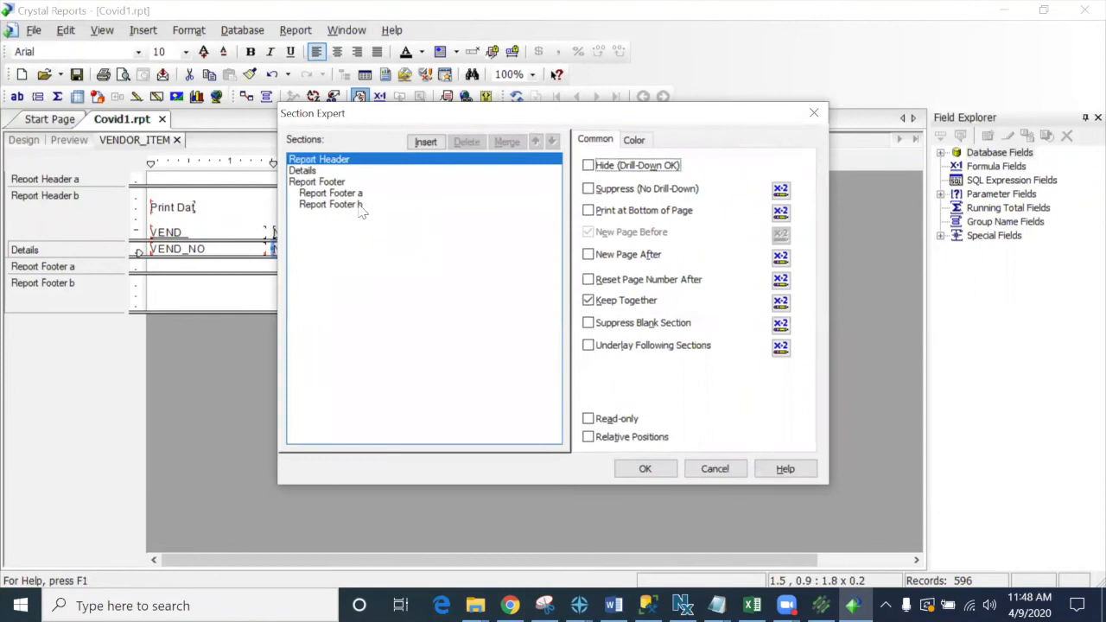
pyautogui.click(357, 205)
pyautogui.click(467, 143)
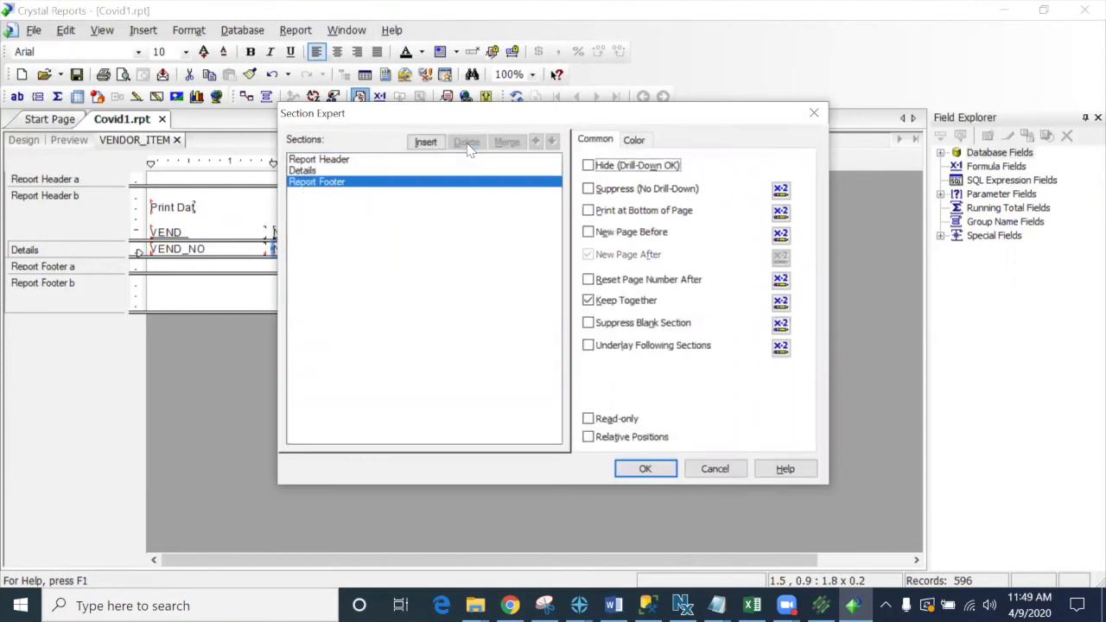
pyautogui.click(589, 189)
pyautogui.click(344, 185)
pyautogui.click(588, 188)
pyautogui.click(645, 469)
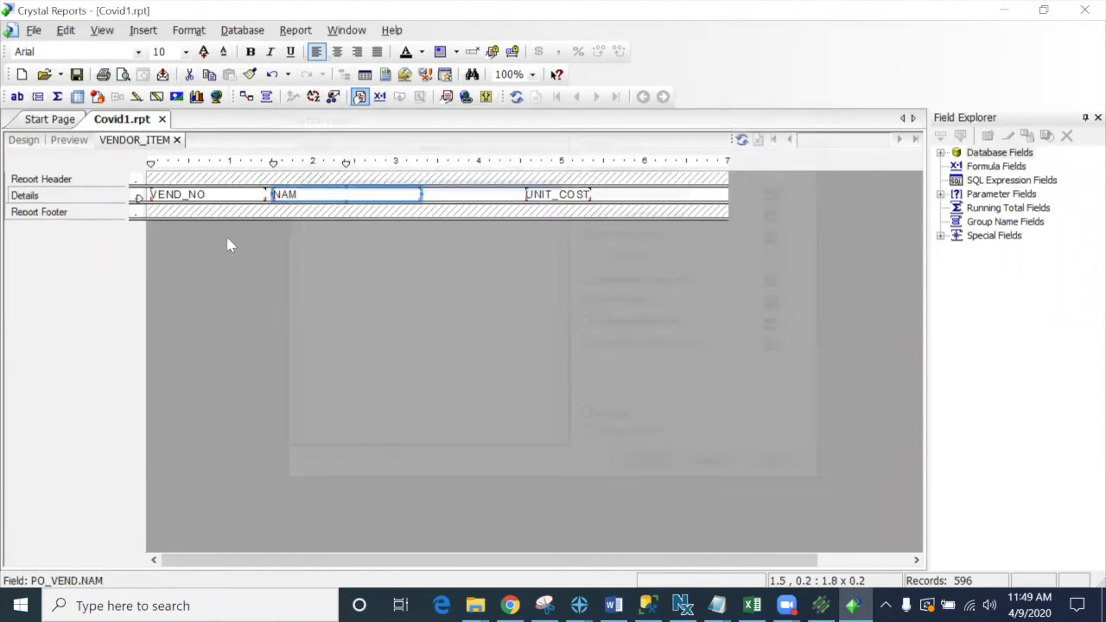
pyautogui.moveTo(140, 173); pyautogui.dragTo(135, 191)
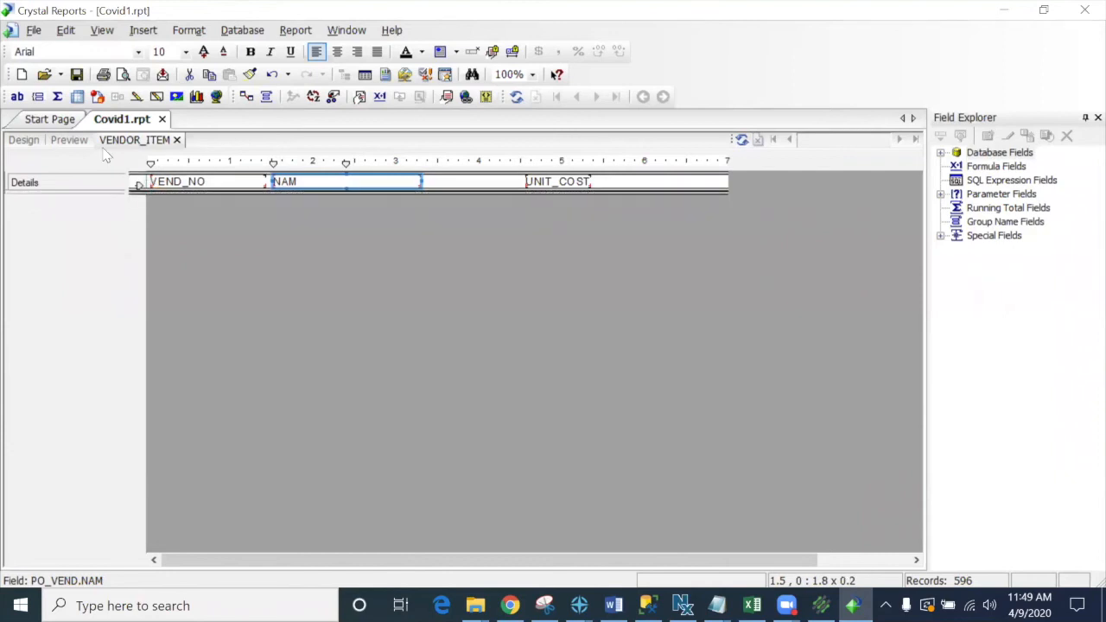
pyautogui.click(69, 139)
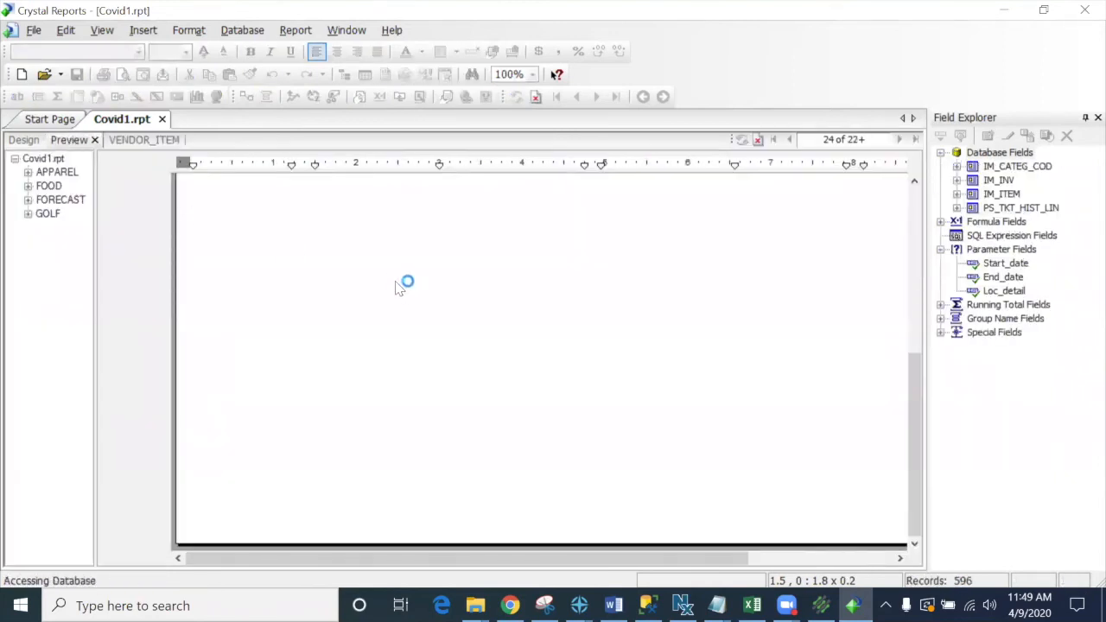
# Step: Set the VENDOR_ITEM subreport's left, right, top and bottom borders to None
pyautogui.click(288, 333)
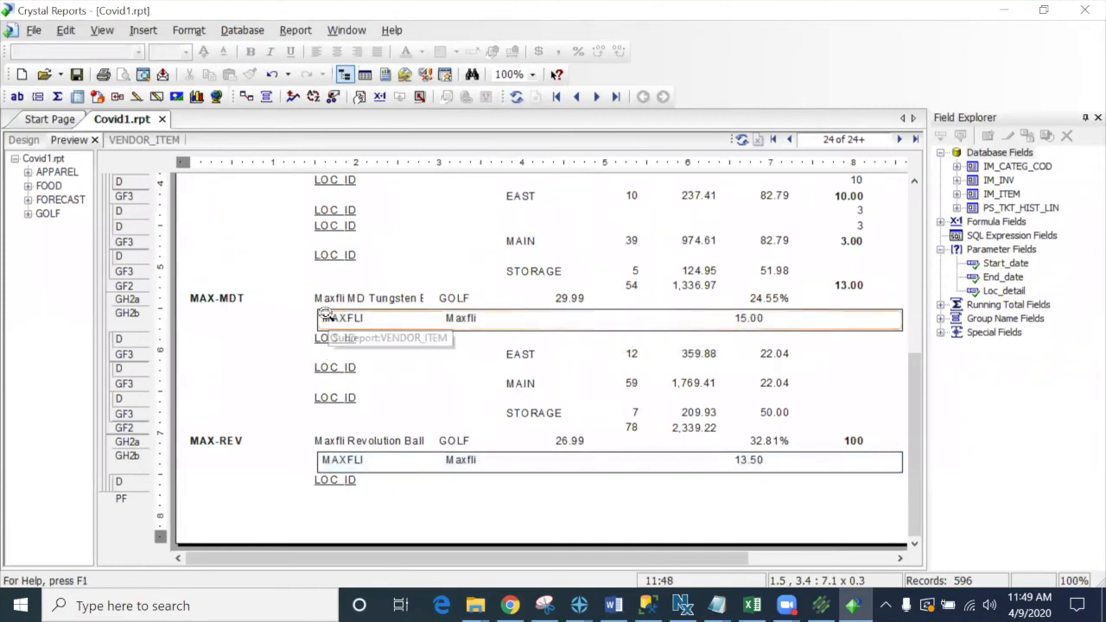
pyautogui.click(317, 319)
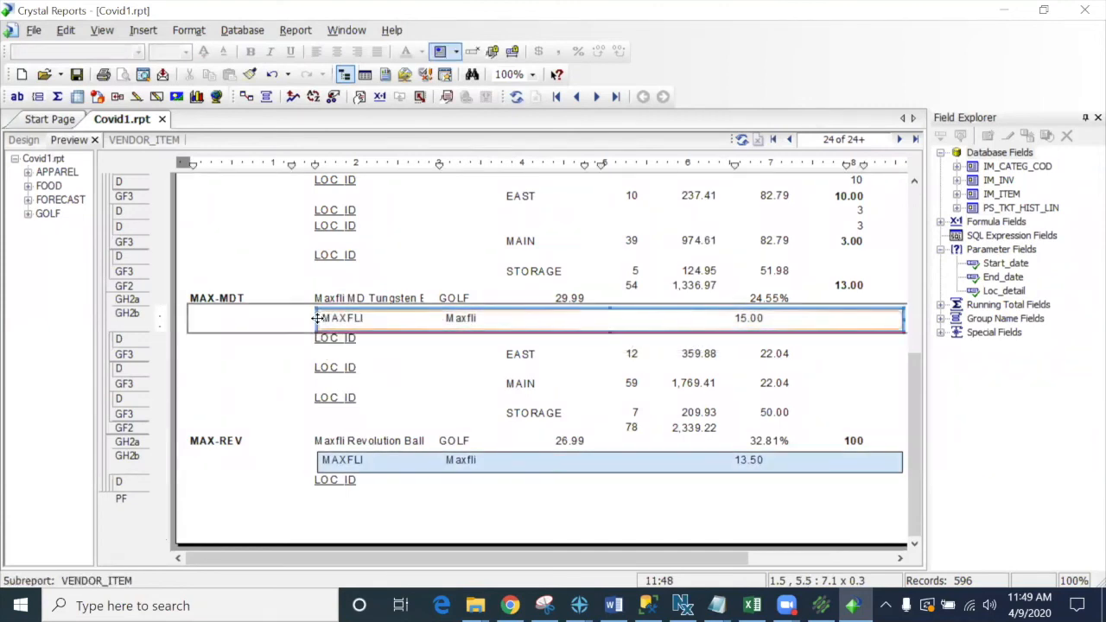
pyautogui.rightClick(318, 319)
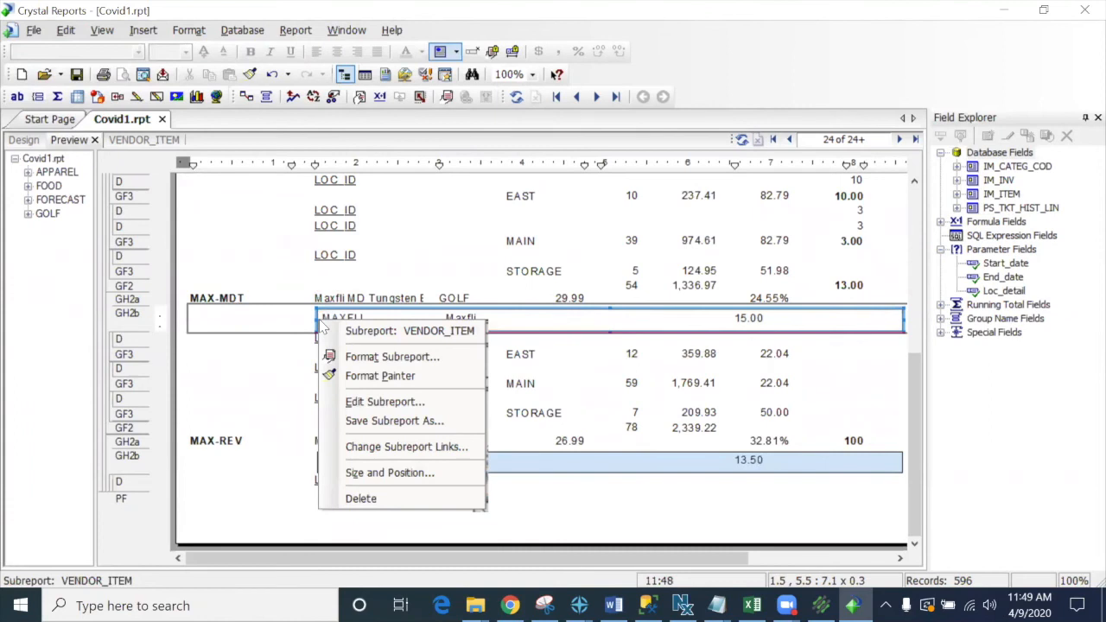
pyautogui.click(384, 357)
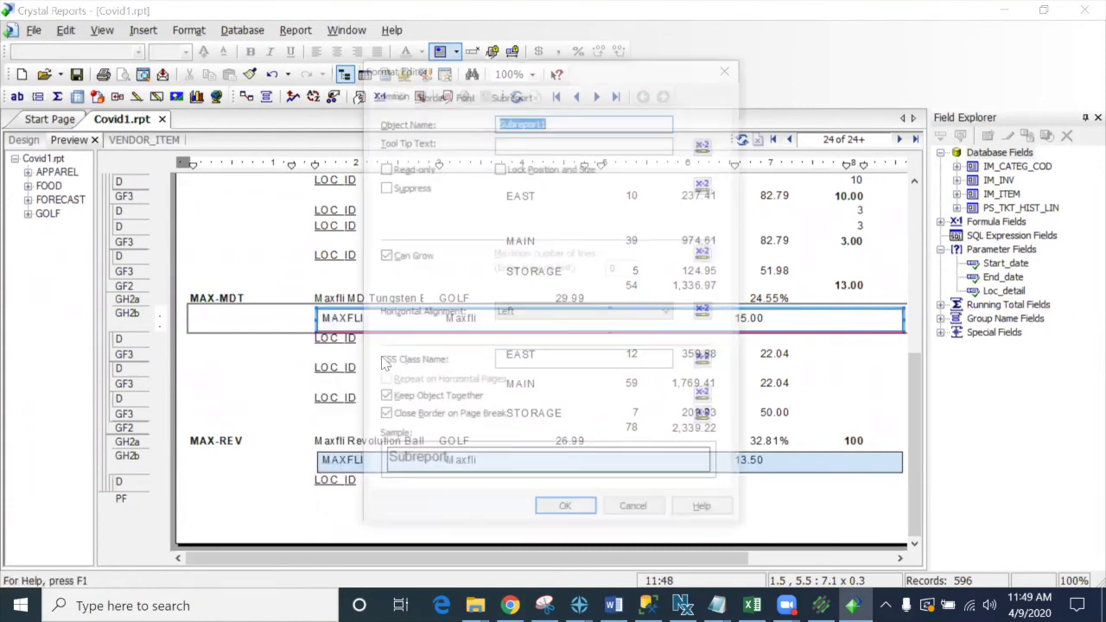
pyautogui.click(430, 96)
pyautogui.click(480, 135)
pyautogui.click(474, 148)
pyautogui.click(478, 161)
pyautogui.click(473, 175)
pyautogui.click(643, 135)
pyautogui.click(628, 150)
pyautogui.click(646, 160)
pyautogui.click(629, 175)
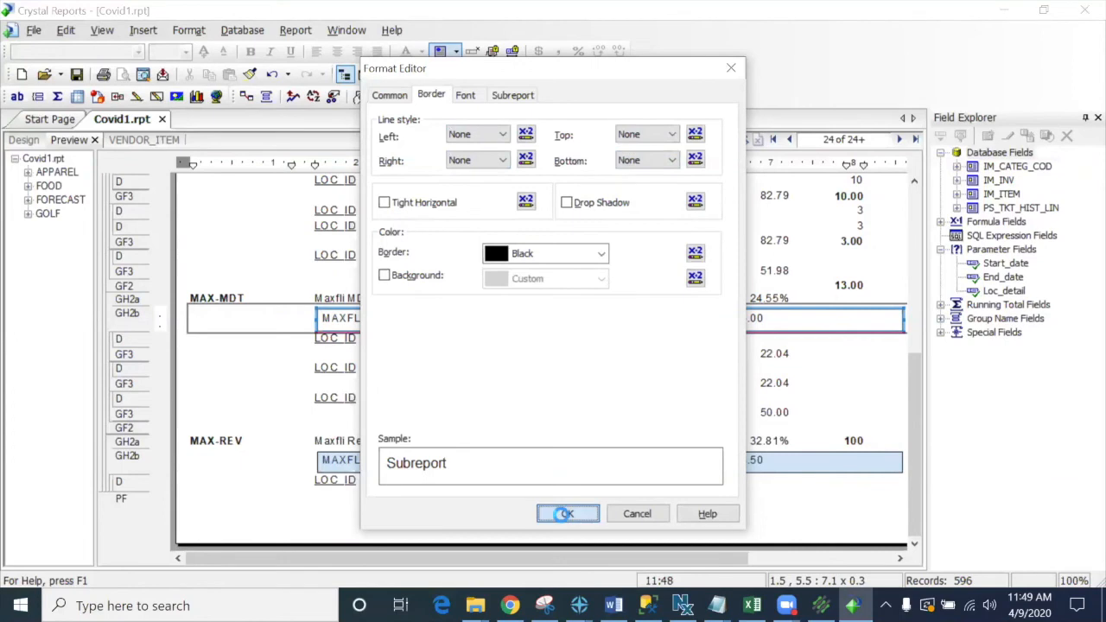
pyautogui.click(566, 514)
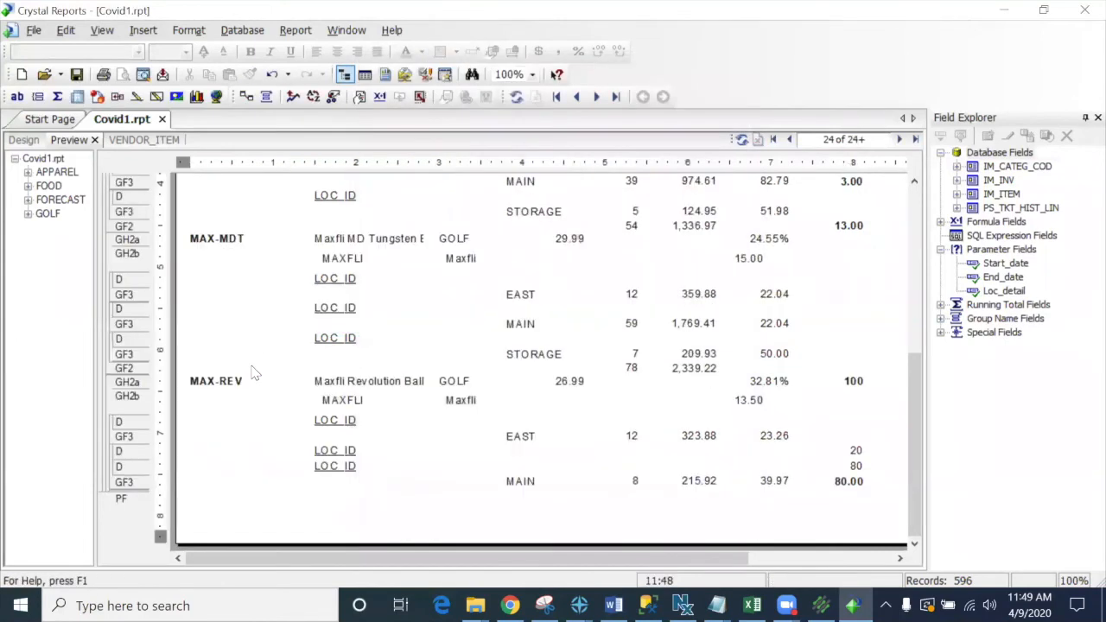
# Step: On the last page, check TOP-XLT's vendor rows: PINNACLE at 10.00 and TOPFLITE at 12.50
pyautogui.click(348, 256)
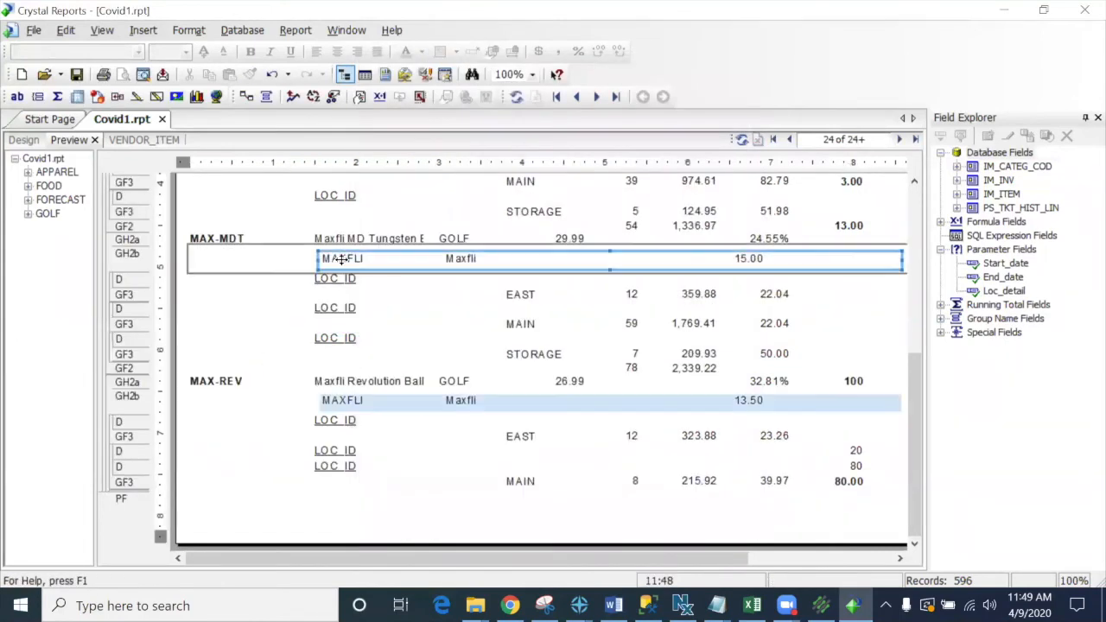
pyautogui.click(233, 315)
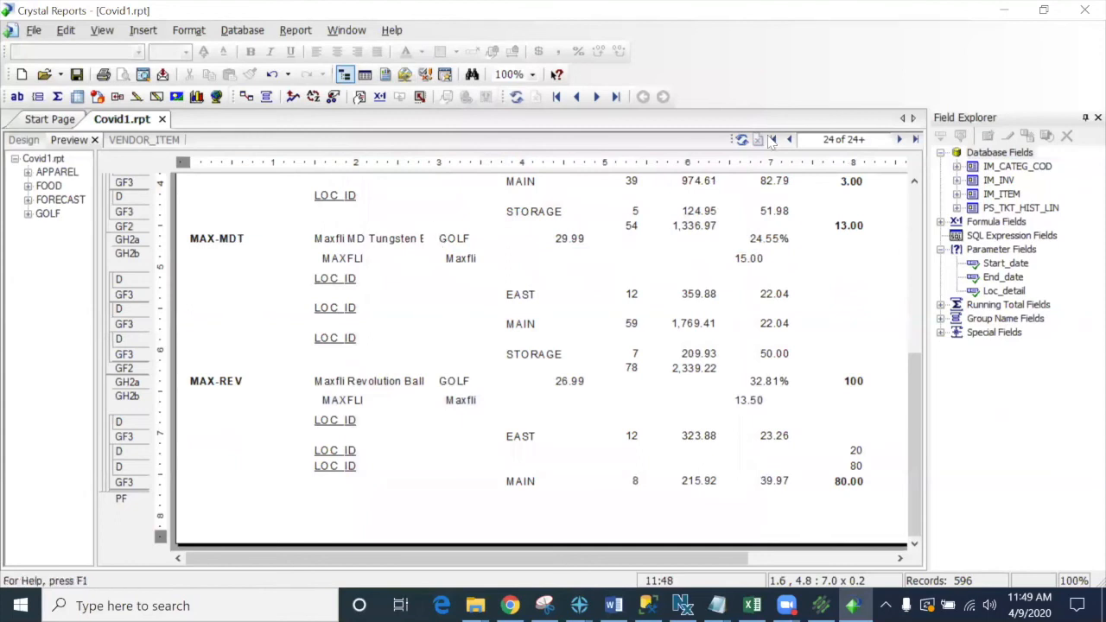
pyautogui.click(915, 139)
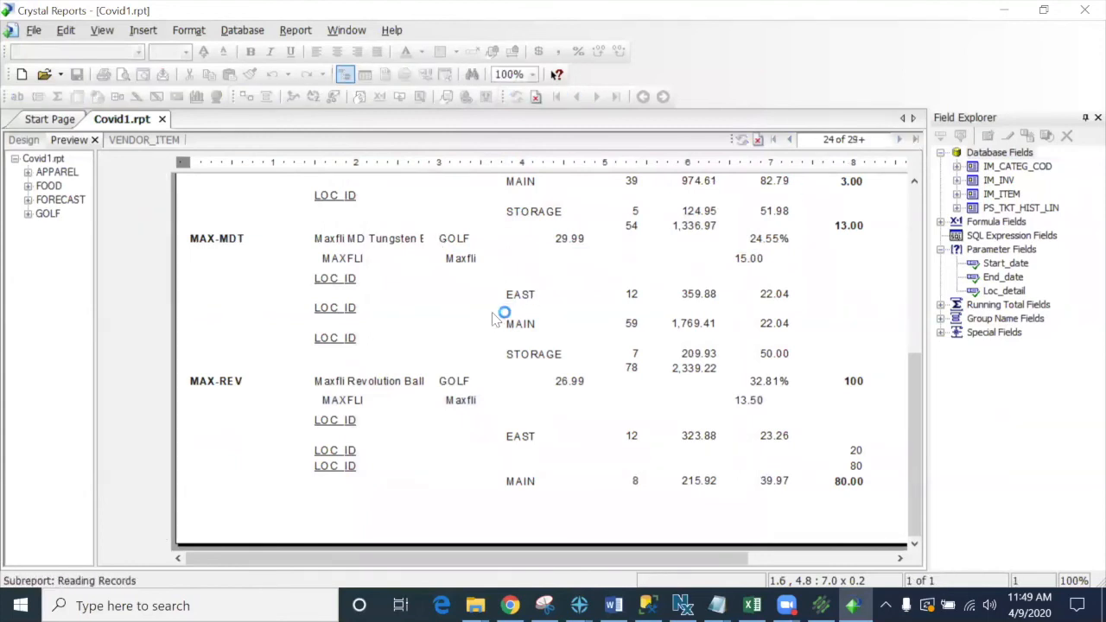
pyautogui.scroll(1, 490, 323)
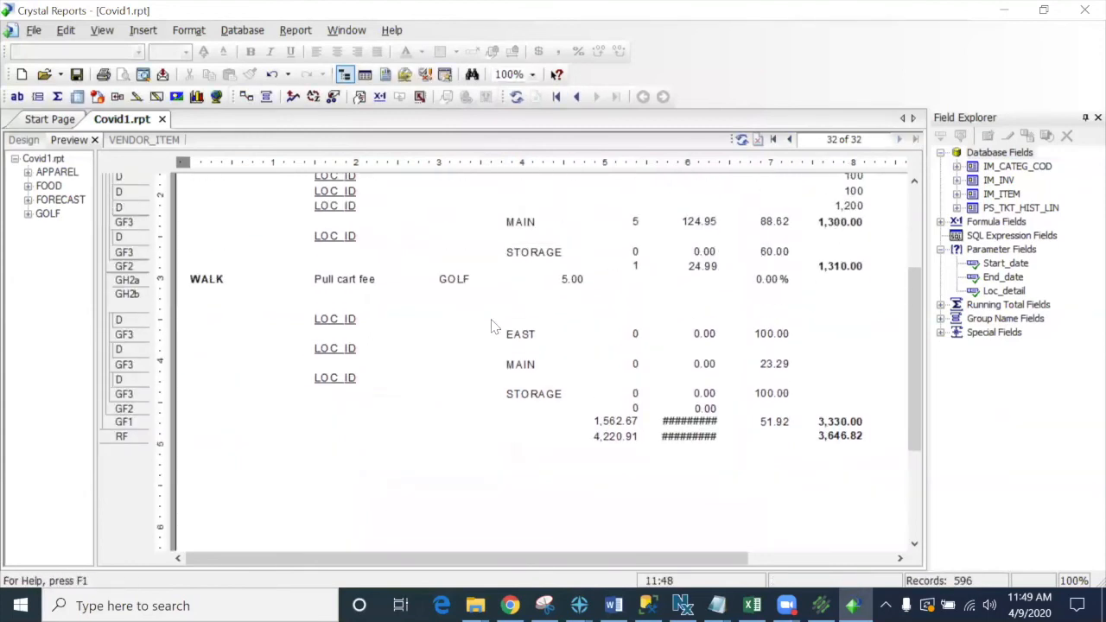
pyautogui.scroll(5, 424, 328)
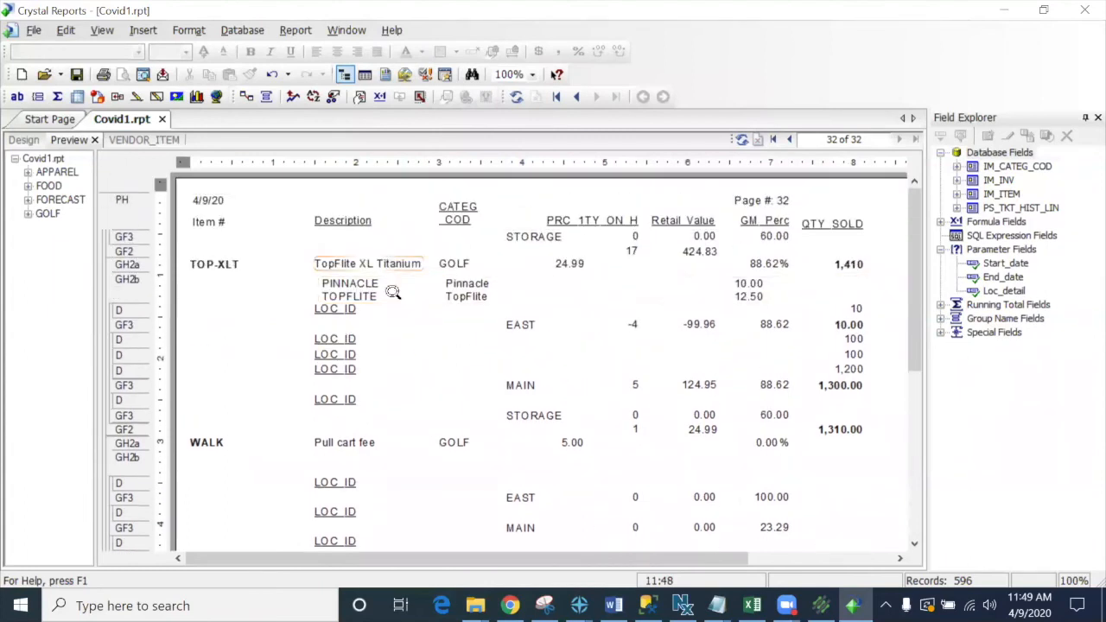
pyautogui.click(346, 289)
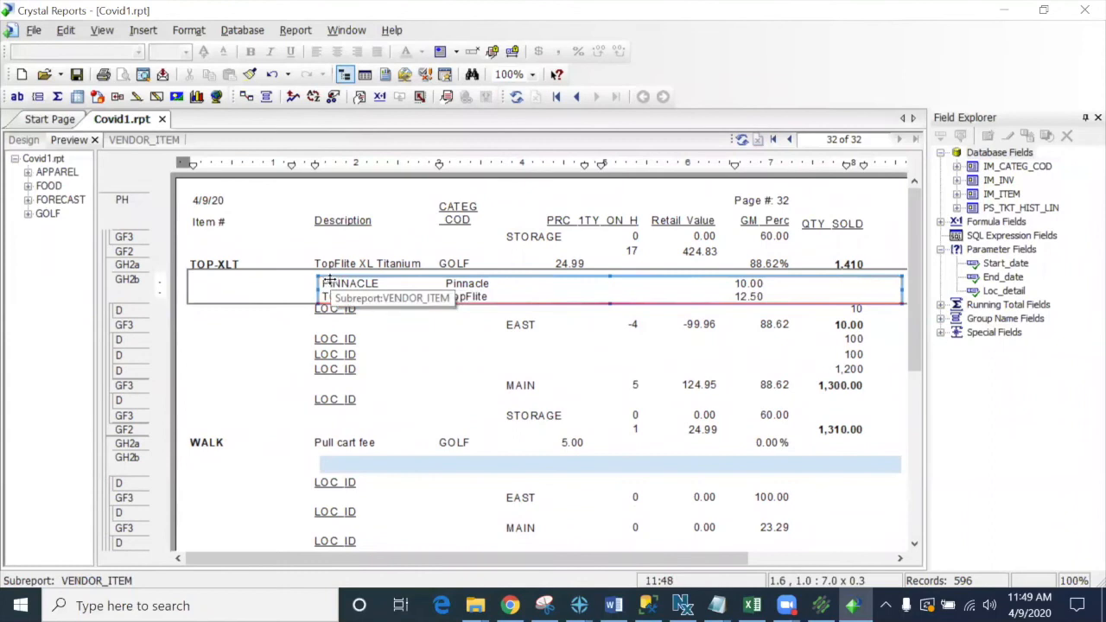
pyautogui.click(288, 330)
pyautogui.click(366, 282)
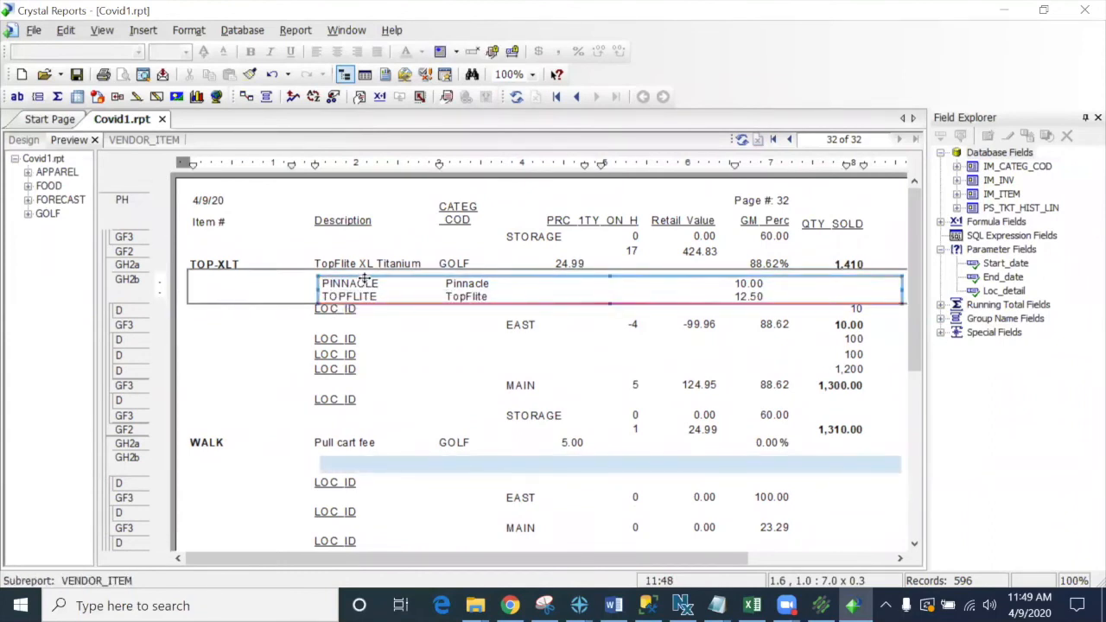
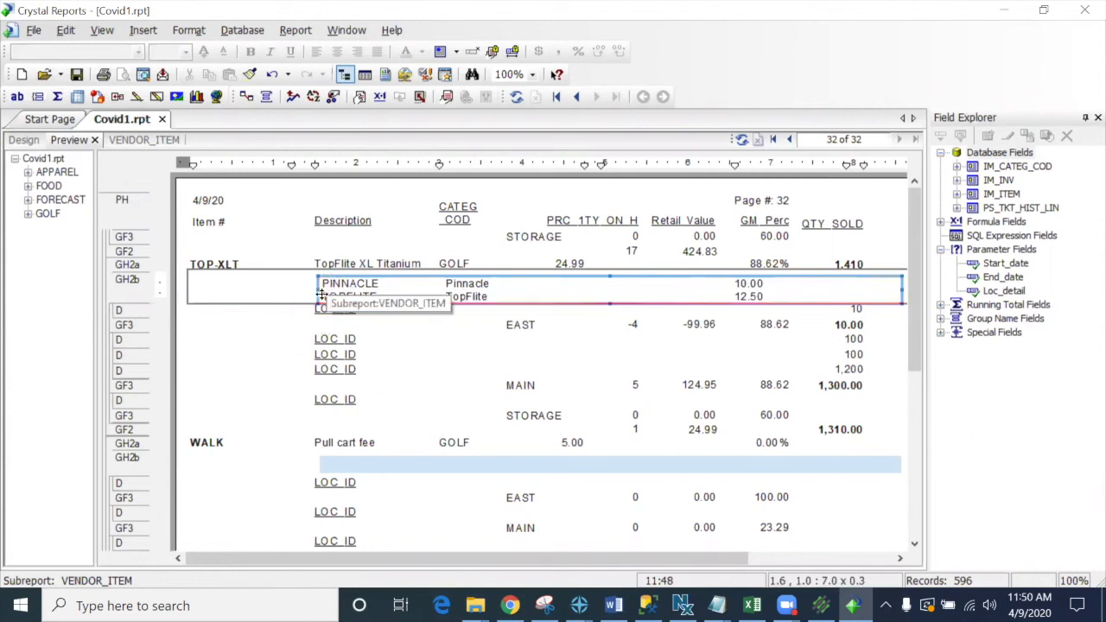
# Step: Save Covid1.rpt and switch from the preview to the Design layout
pyautogui.click(278, 349)
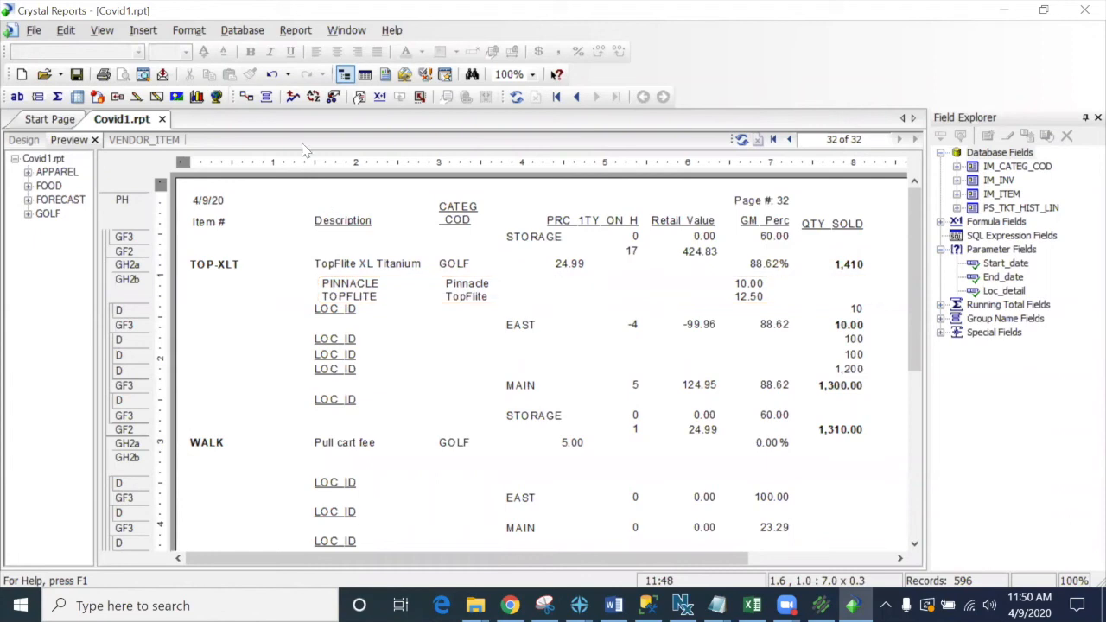
pyautogui.click(76, 75)
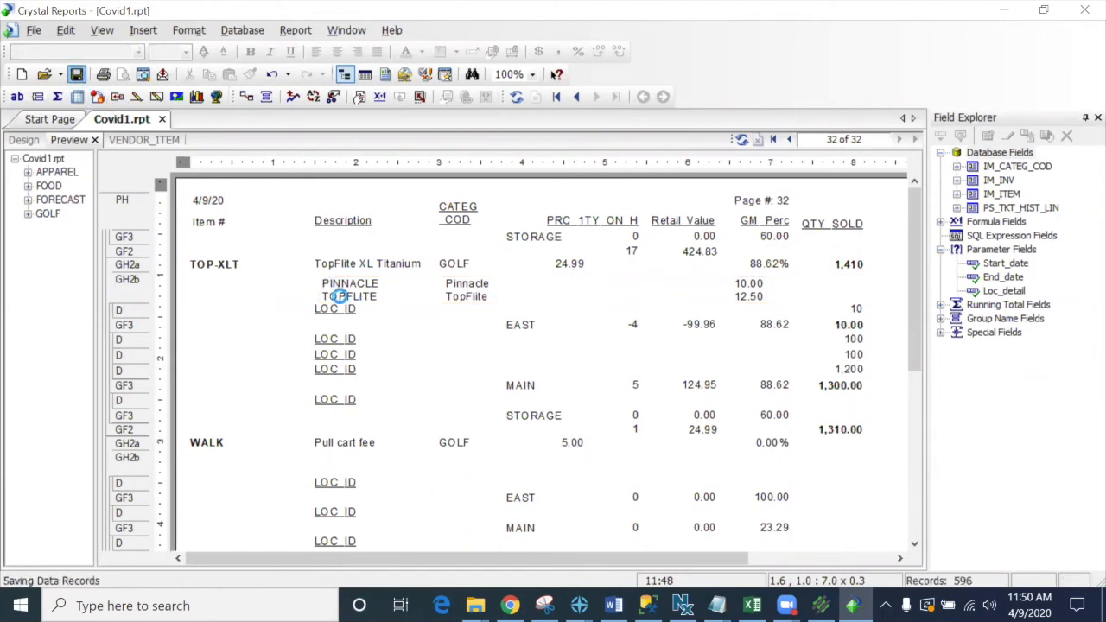
pyautogui.click(29, 141)
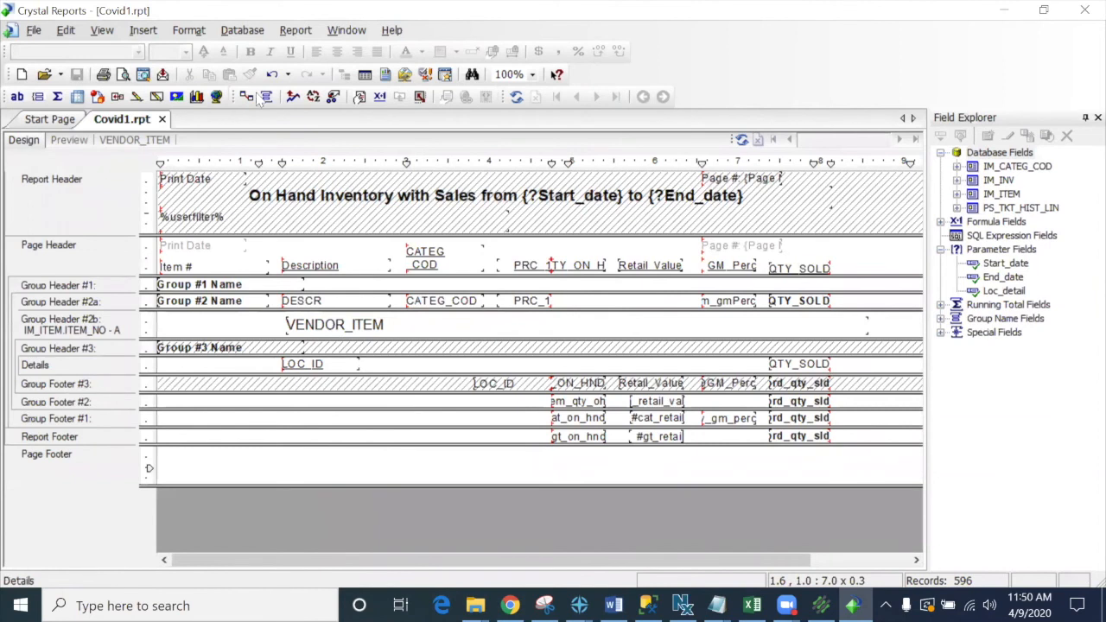
# Step: Suppress (No Drill-Down) the Details section in Section Expert and return to the preview
pyautogui.click(359, 96)
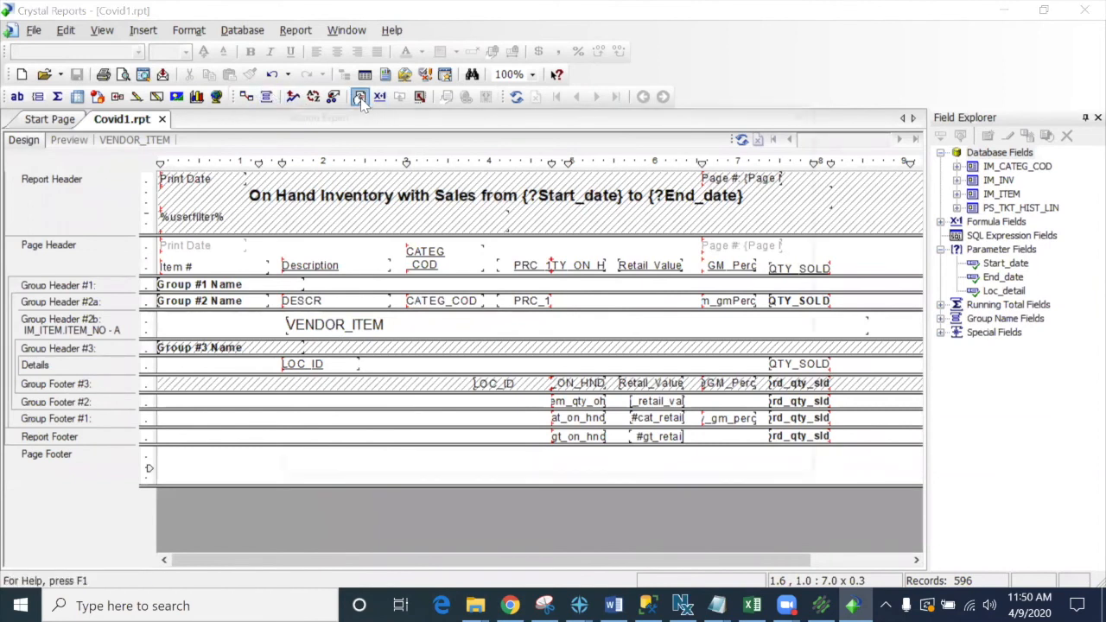
pyautogui.click(311, 238)
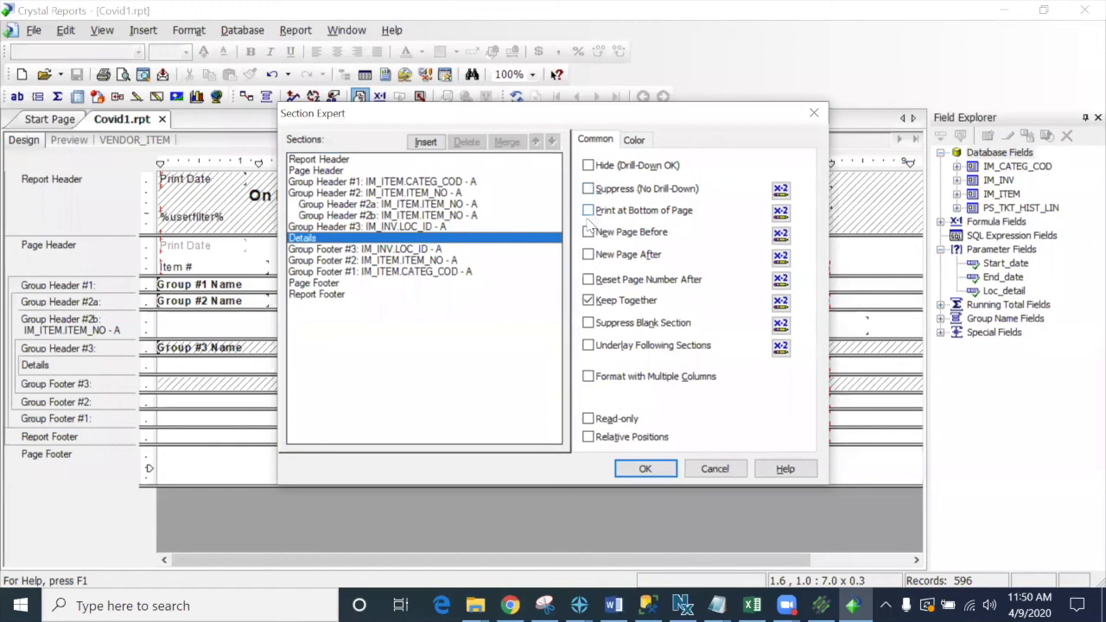
pyautogui.click(588, 188)
pyautogui.click(639, 468)
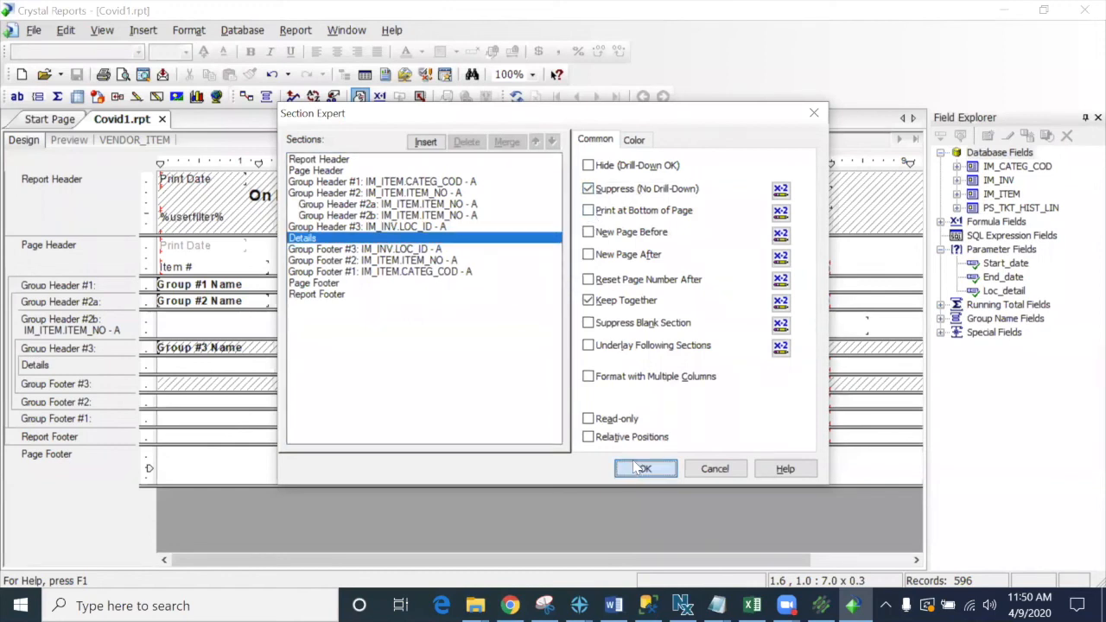
pyautogui.click(71, 140)
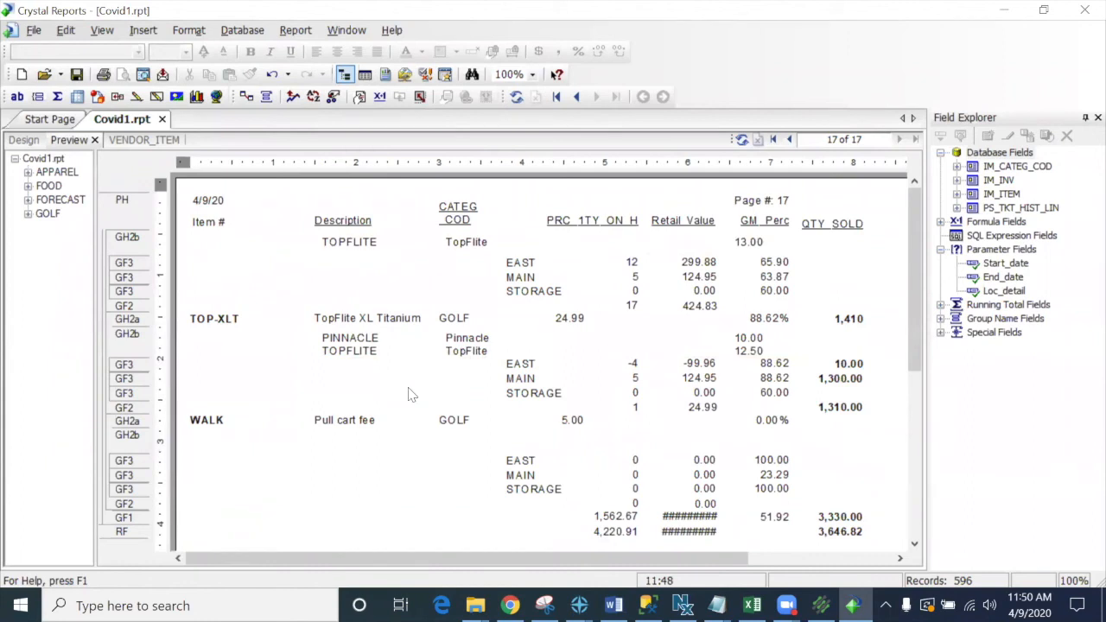
# Step: Widen #cat_retail and #gt_retail to show 257,491.51 and 354,606.67, then save
pyautogui.click(689, 515)
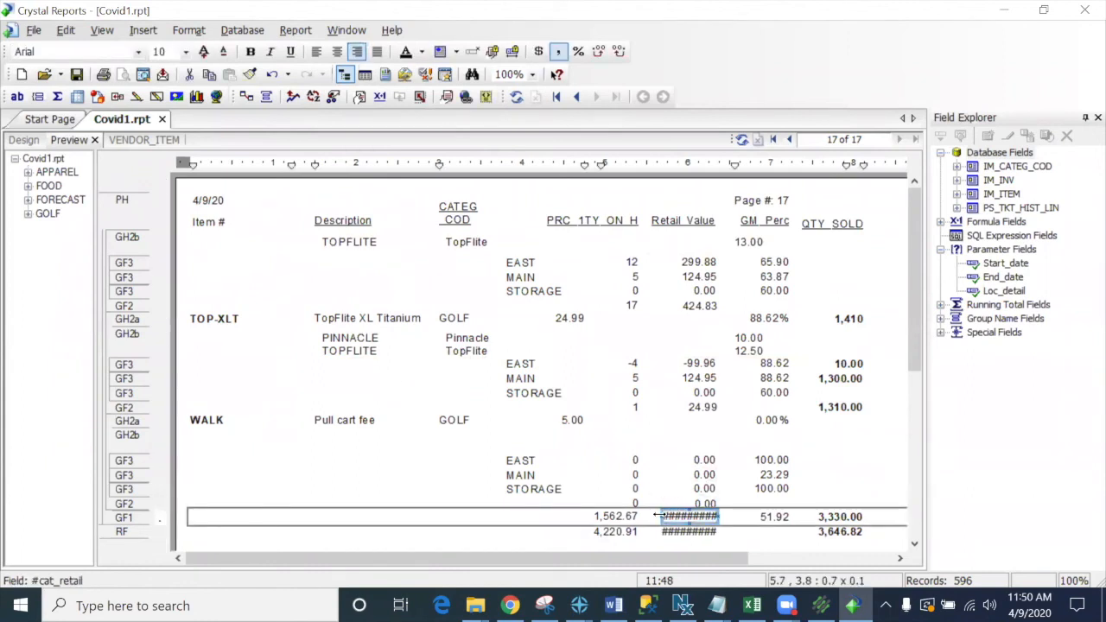
pyautogui.moveTo(659, 515); pyautogui.dragTo(646, 515)
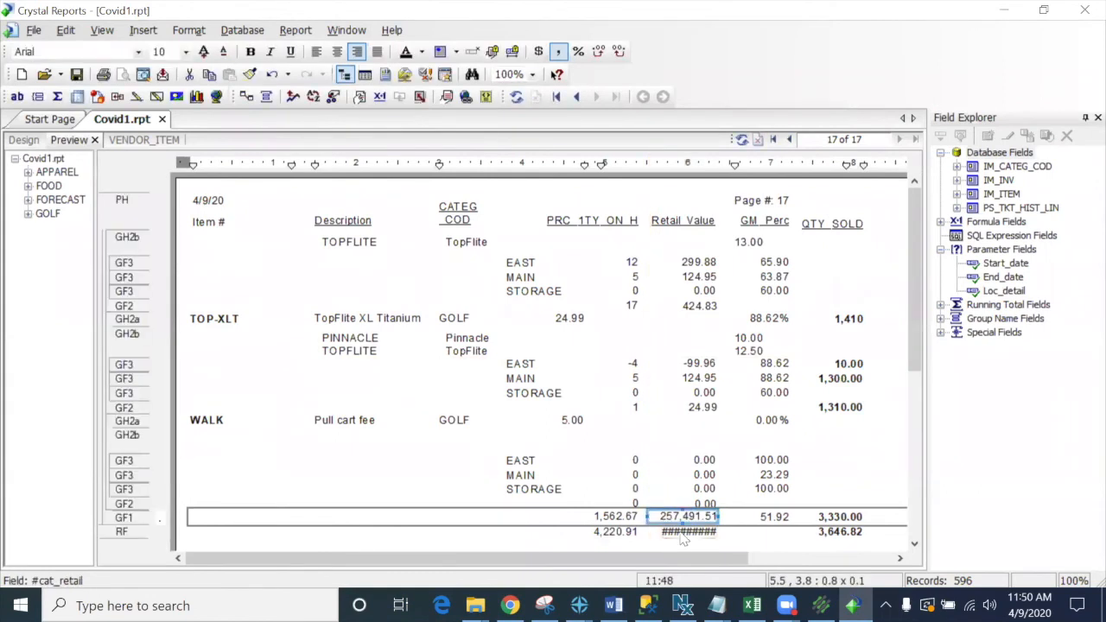
pyautogui.click(682, 531)
pyautogui.moveTo(659, 531); pyautogui.dragTo(647, 531)
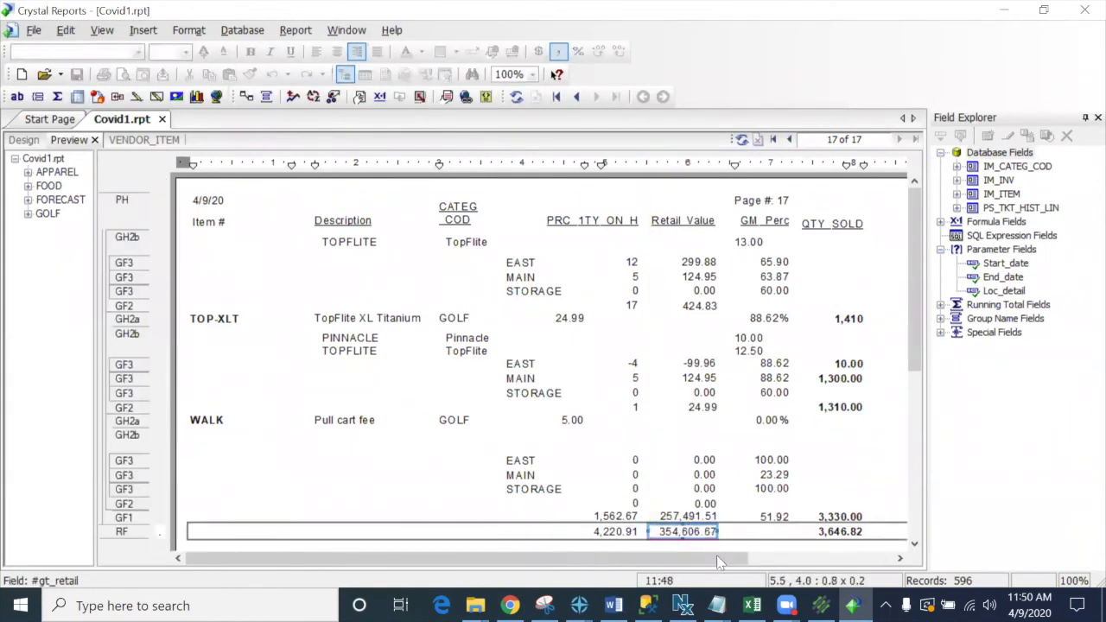
pyautogui.click(514, 515)
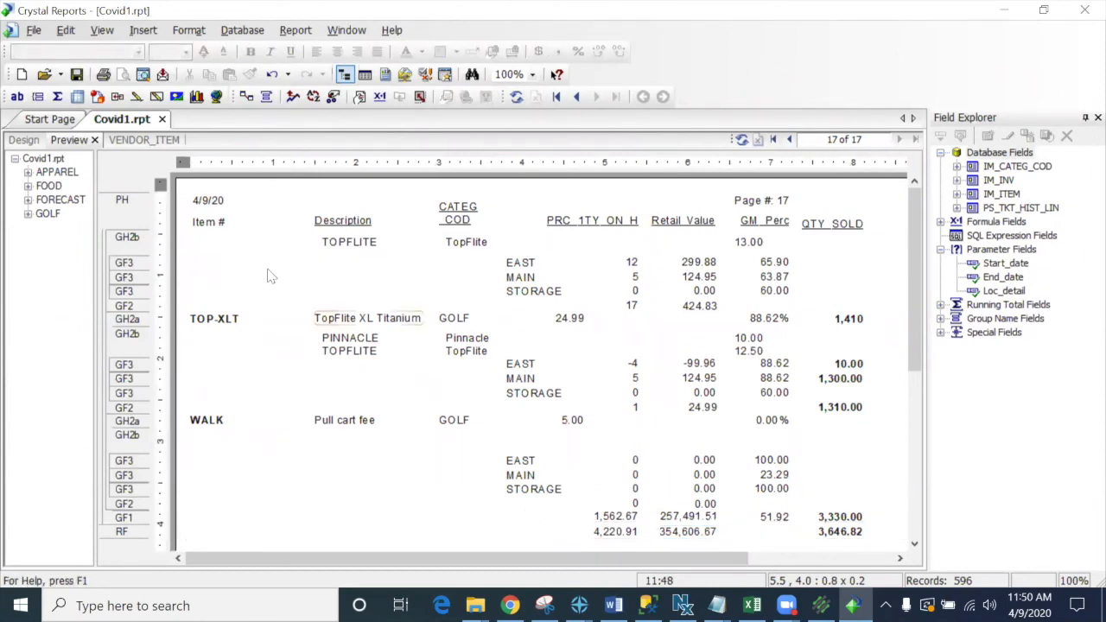
pyautogui.click(76, 74)
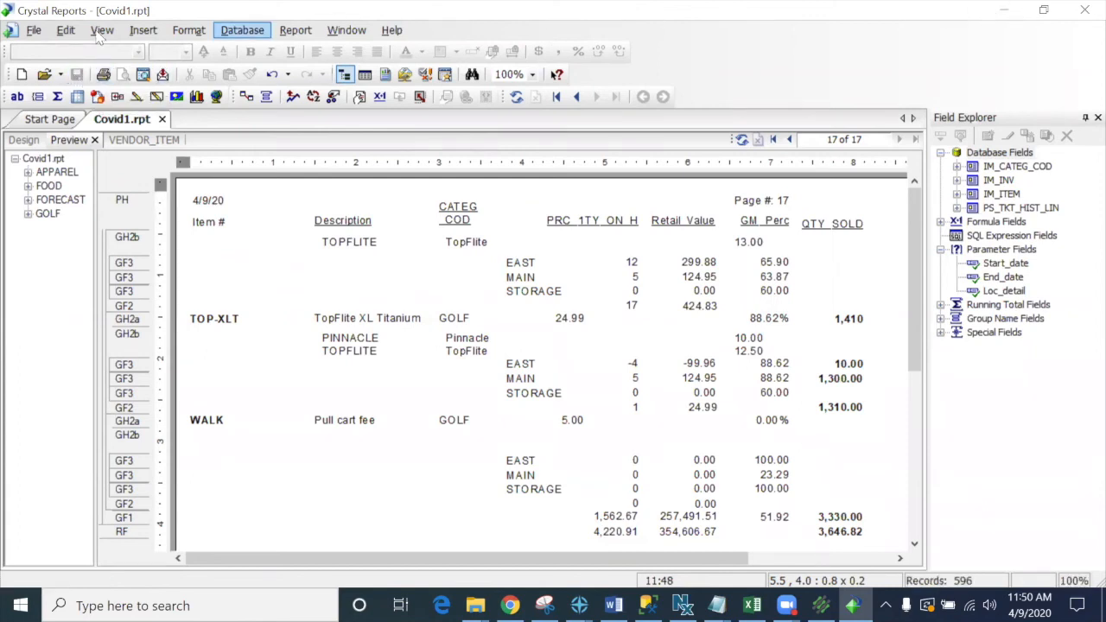
# Step: In the Open dialog, browse Toplevel > redsox > Configuration > Reports, then return to Toplevel
pyautogui.click(34, 30)
pyautogui.click(68, 72)
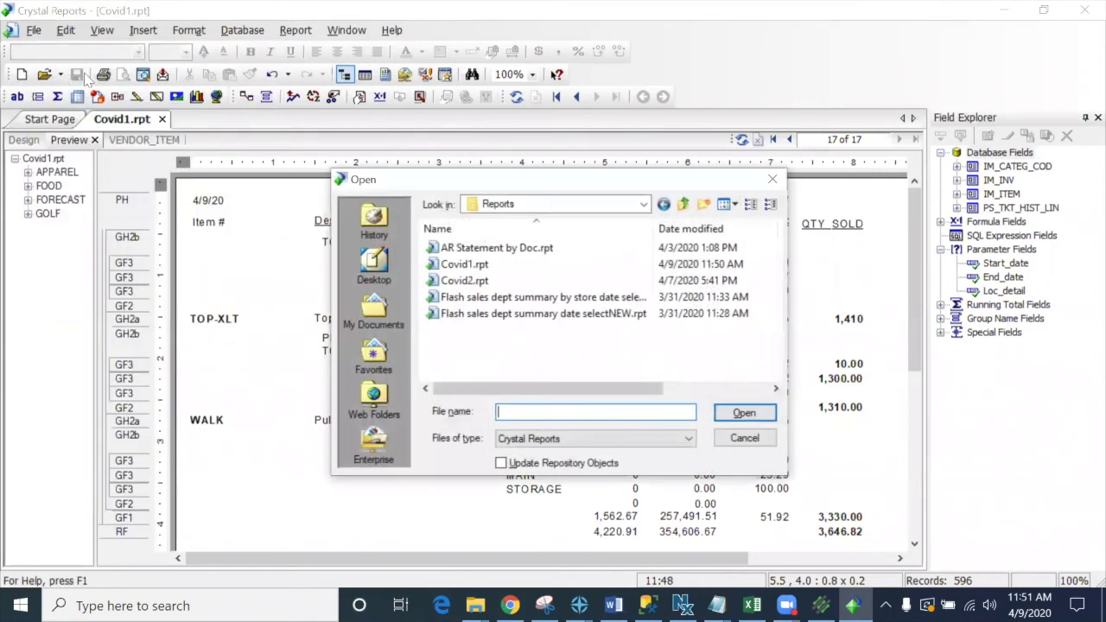
pyautogui.click(644, 205)
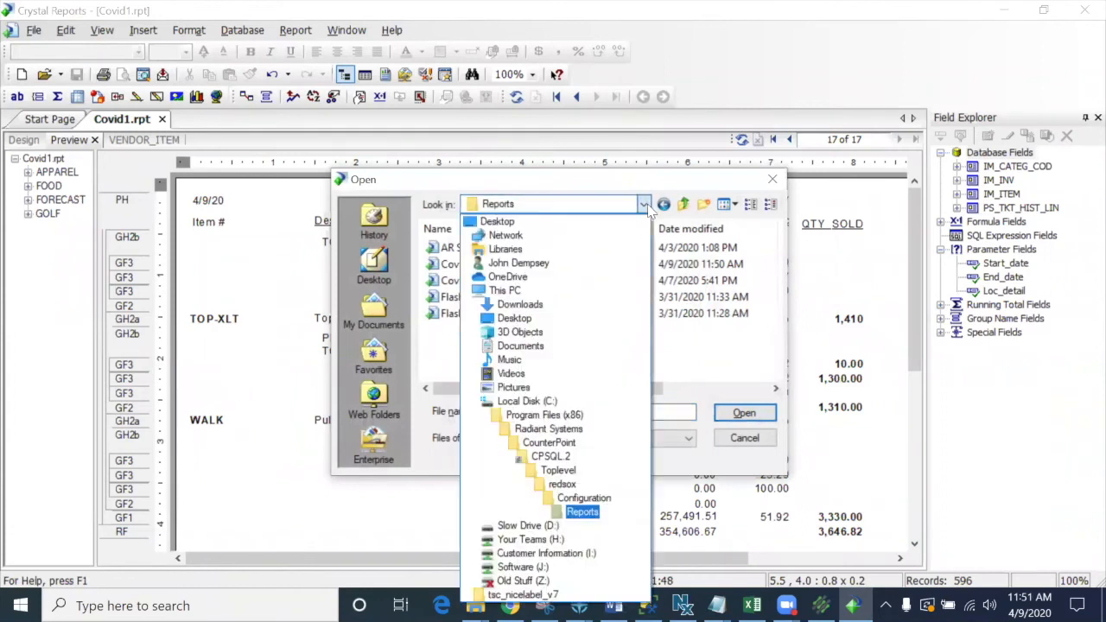
pyautogui.click(561, 471)
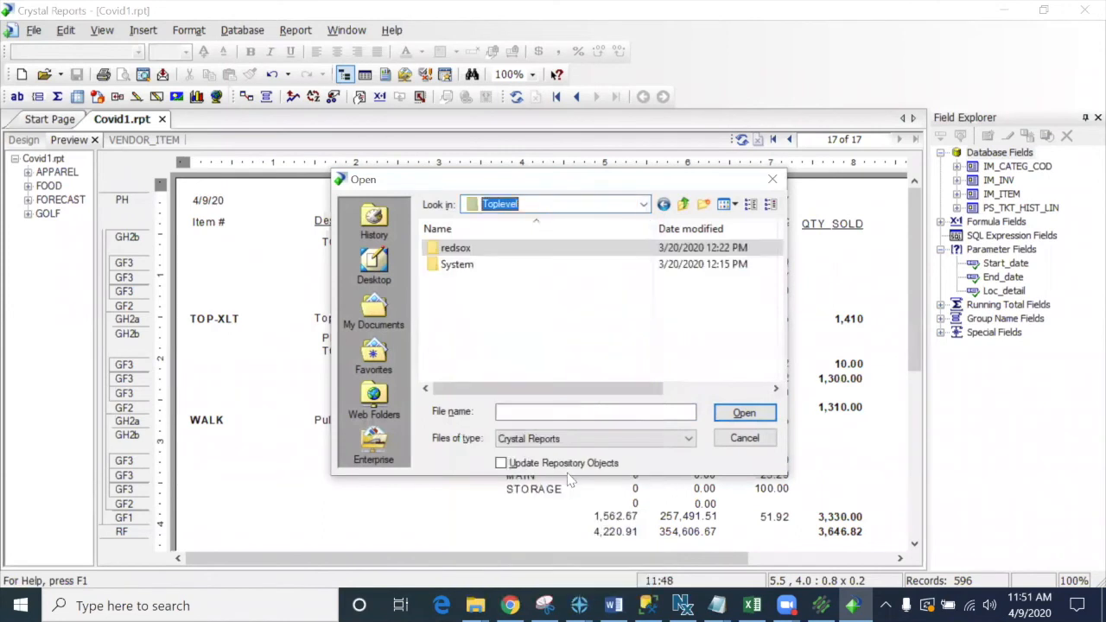
pyautogui.click(455, 251)
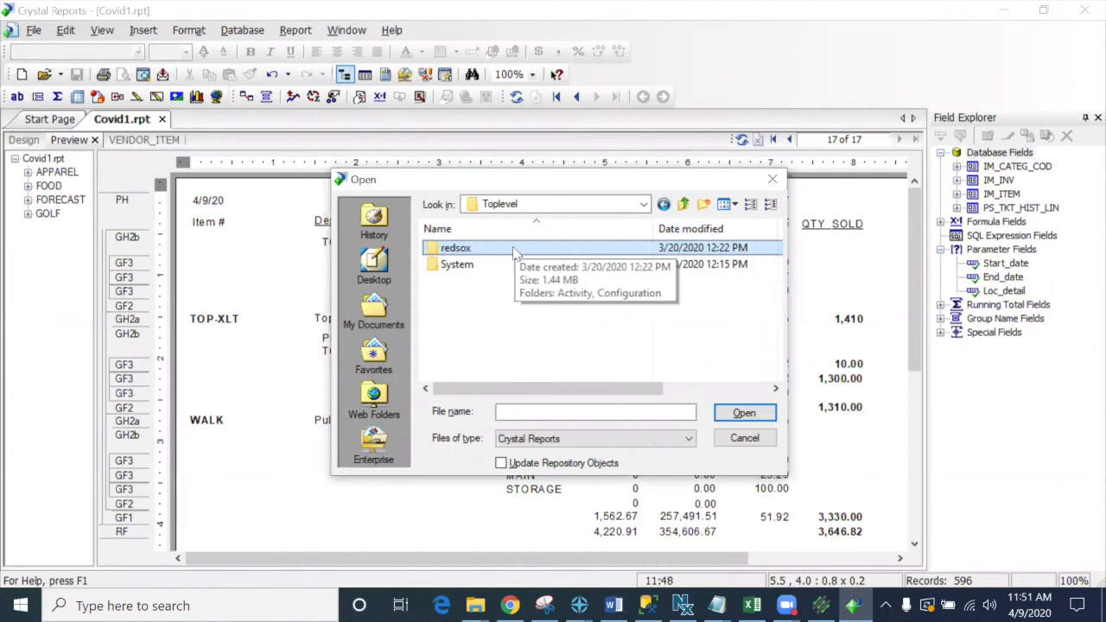
pyautogui.doubleClick(456, 249)
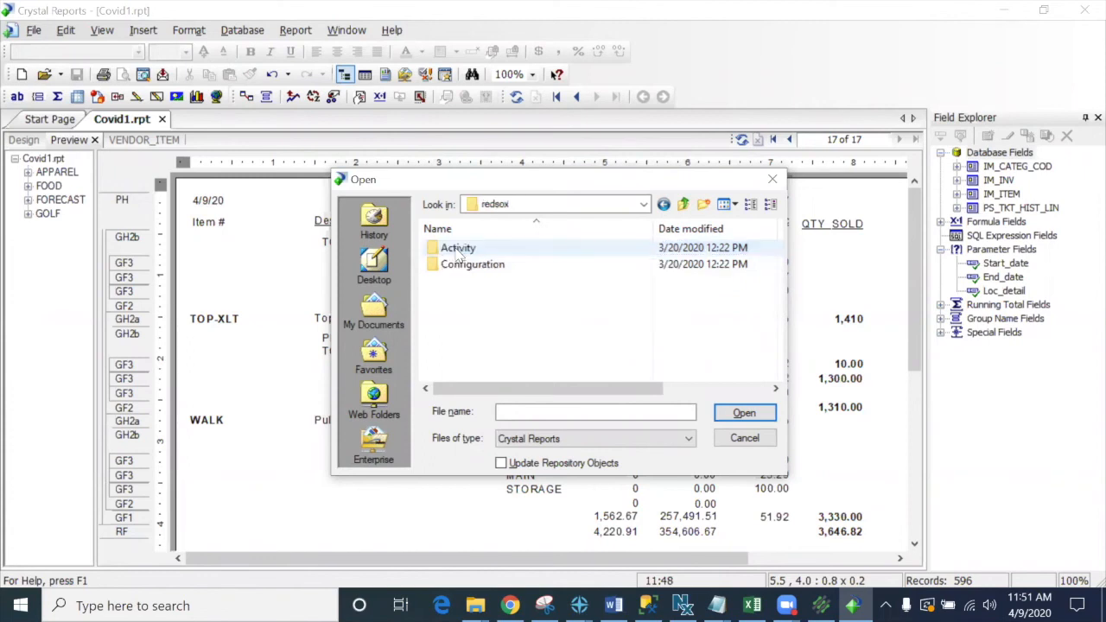
pyautogui.doubleClick(462, 266)
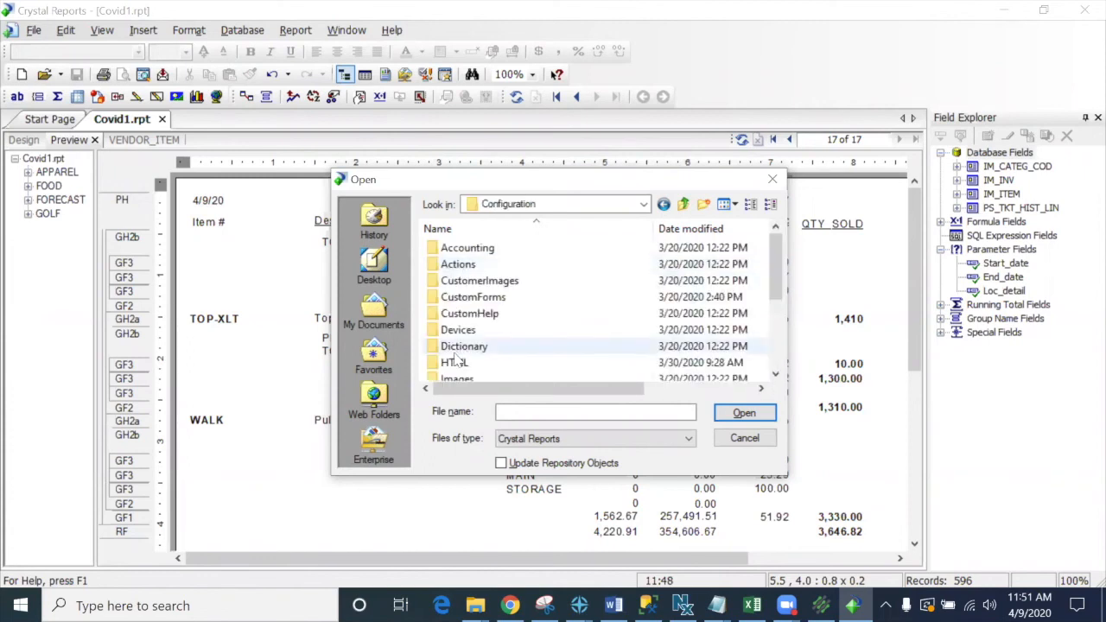
pyautogui.scroll(-3, 462, 346)
pyautogui.doubleClick(458, 332)
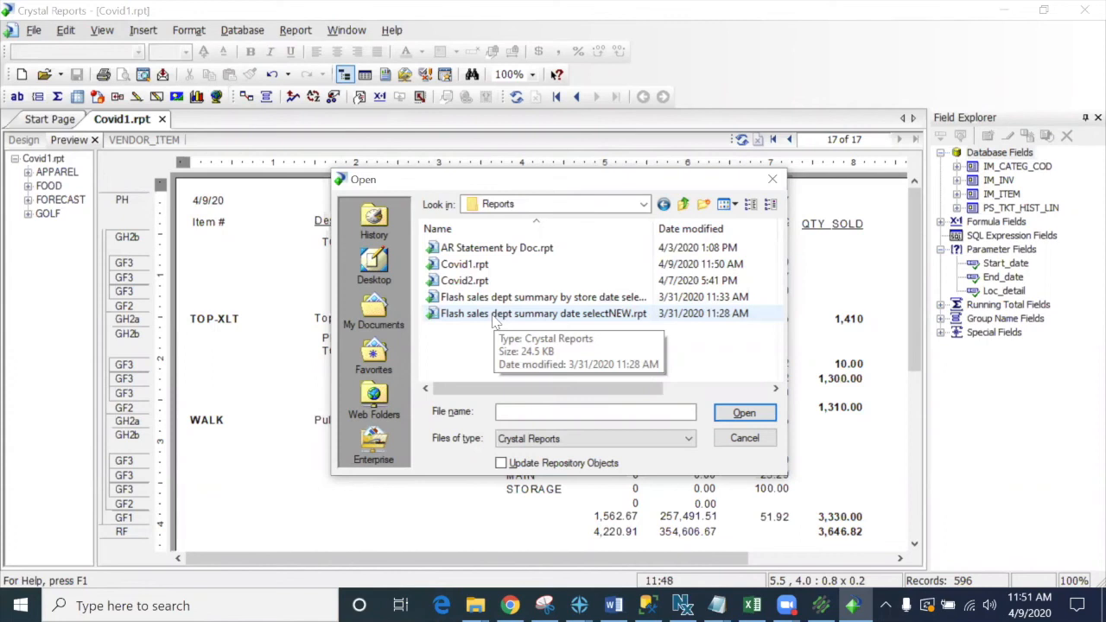
pyautogui.click(683, 207)
pyautogui.click(683, 207)
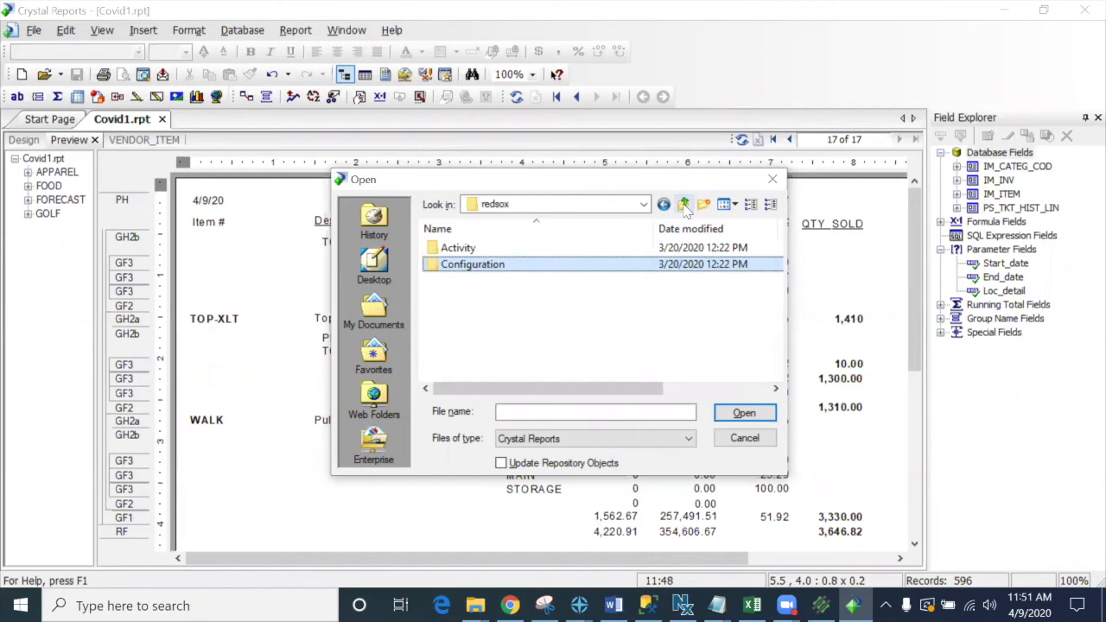
pyautogui.click(683, 208)
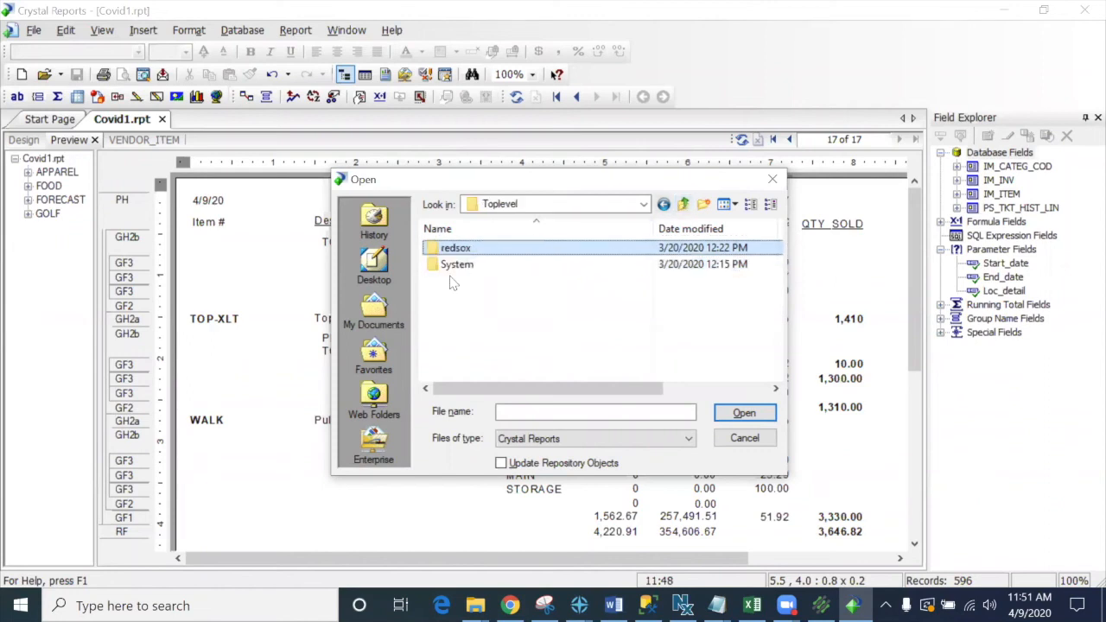
# Step: Open Invoice1.rpt from Toplevel > System > PSForms
pyautogui.click(457, 270)
pyautogui.doubleClick(458, 264)
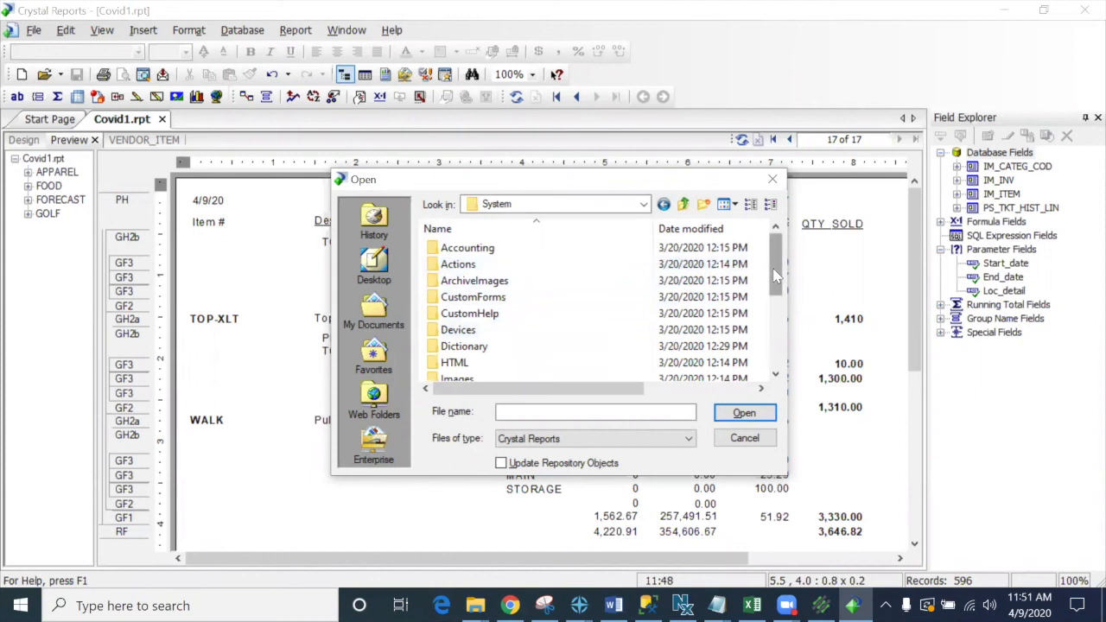
pyautogui.moveTo(775, 276); pyautogui.dragTo(778, 321)
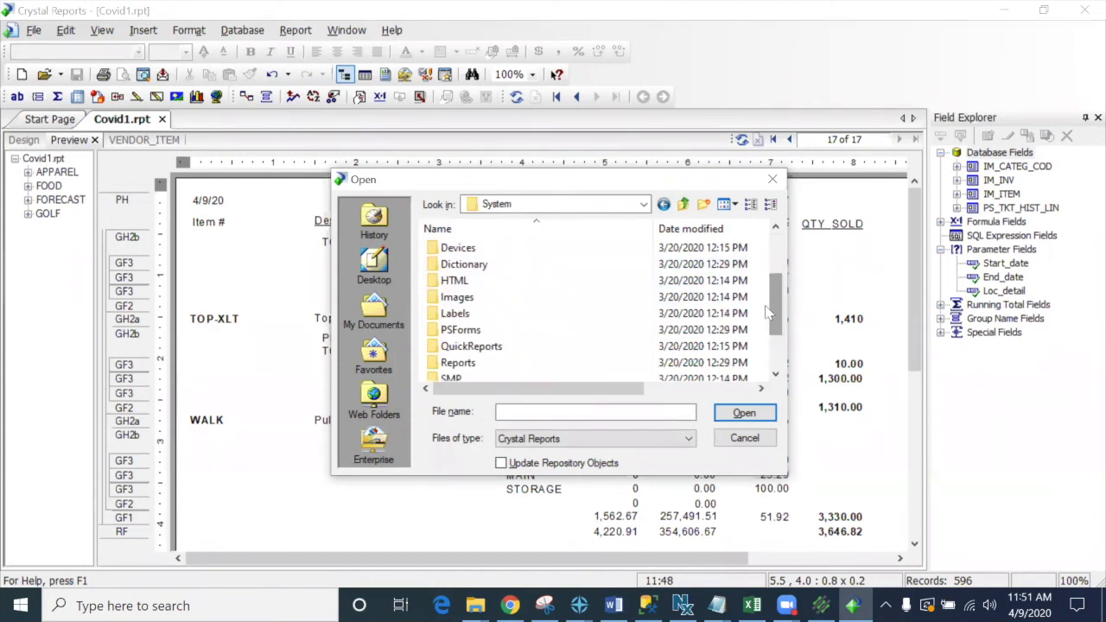
pyautogui.click(516, 331)
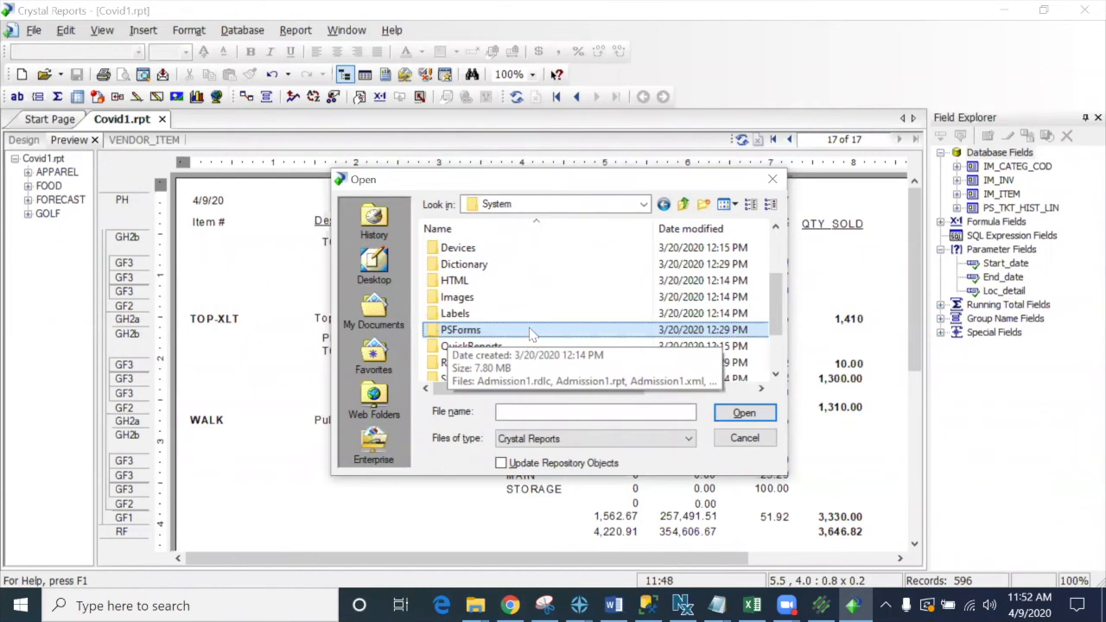
pyautogui.click(455, 362)
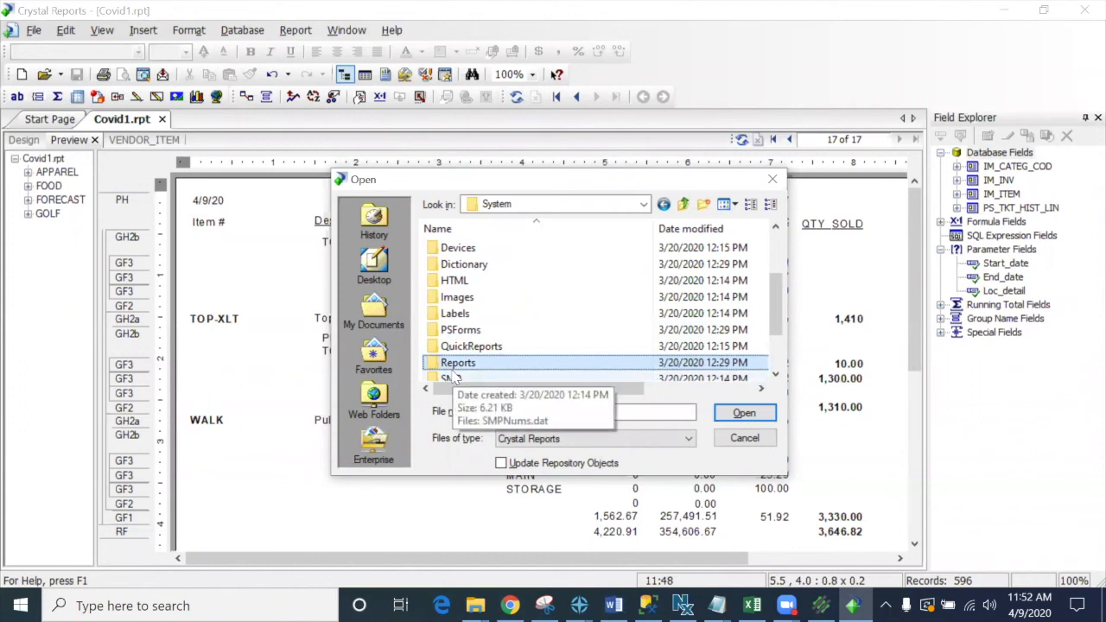
pyautogui.click(471, 331)
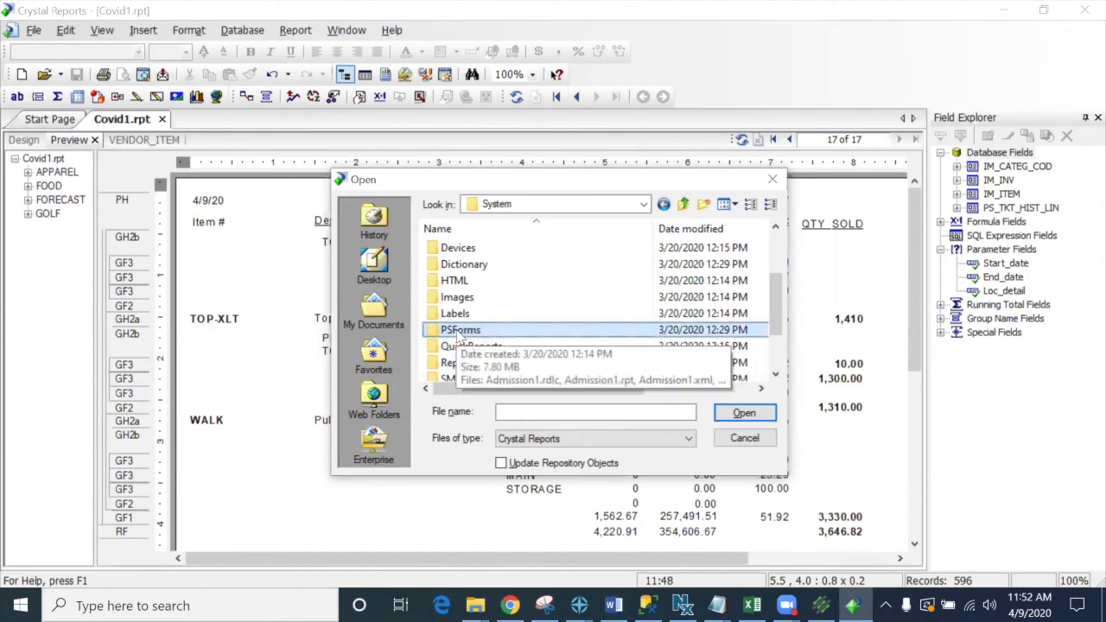
pyautogui.doubleClick(458, 331)
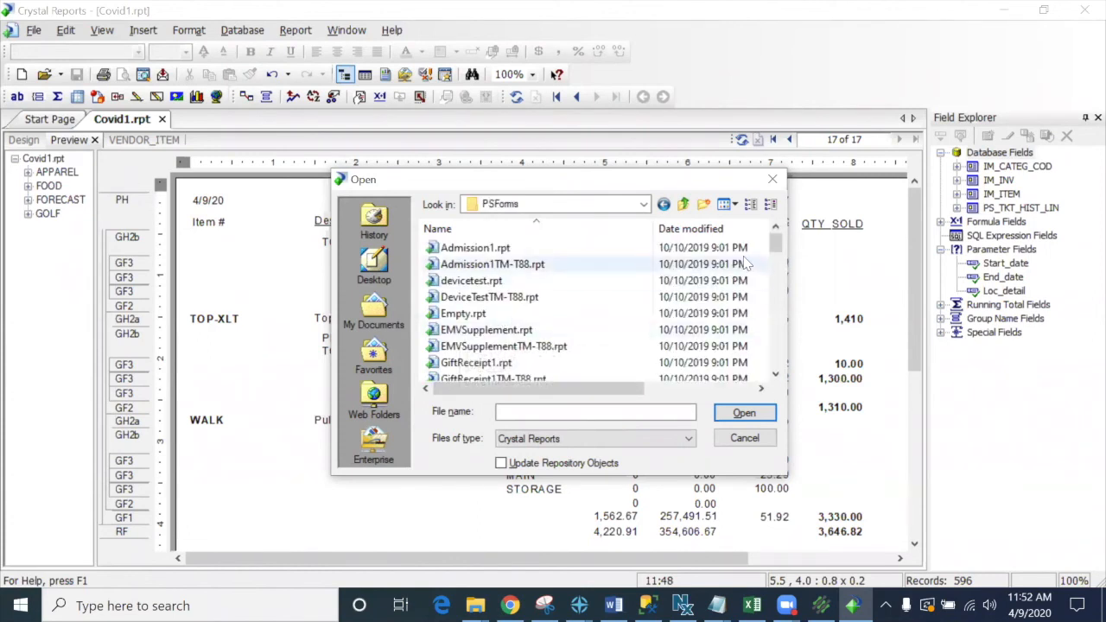
pyautogui.moveTo(775, 243); pyautogui.dragTo(776, 270)
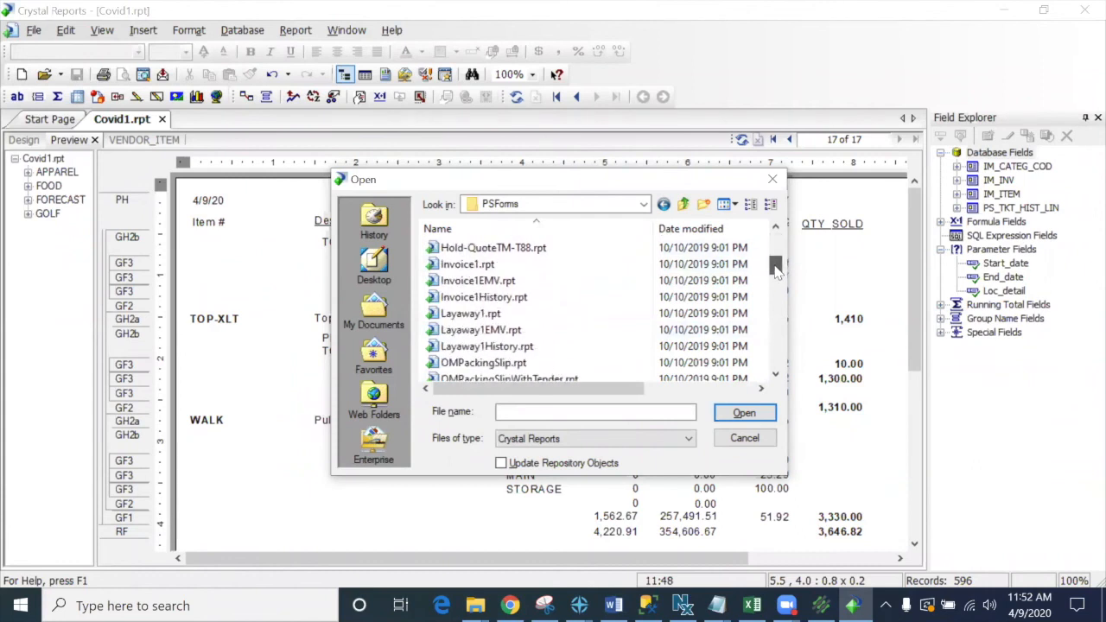
pyautogui.click(511, 265)
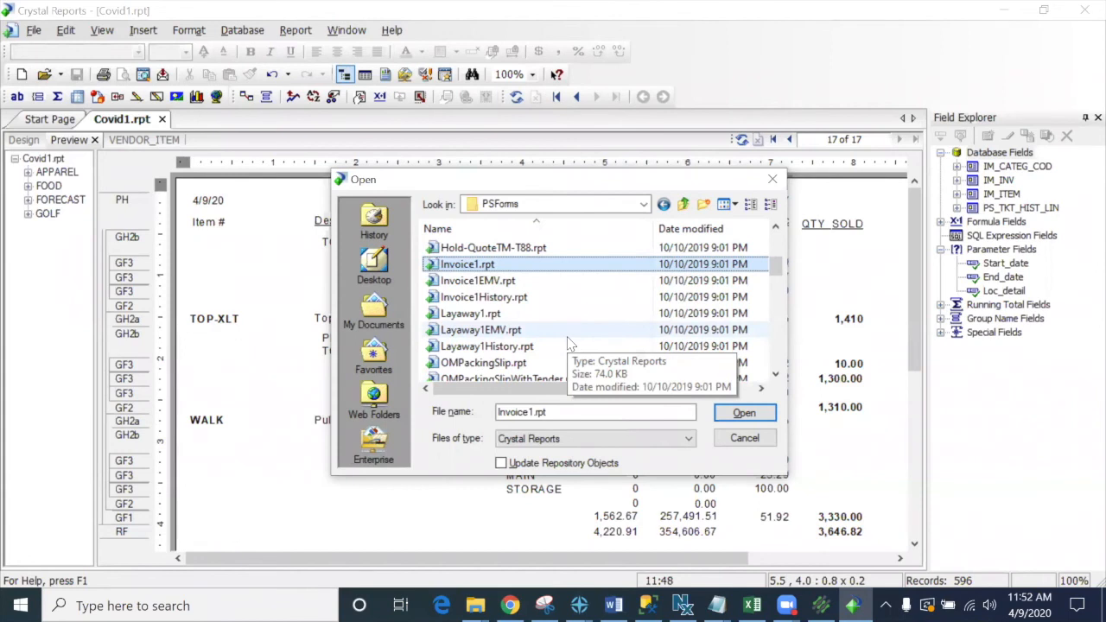
pyautogui.click(746, 413)
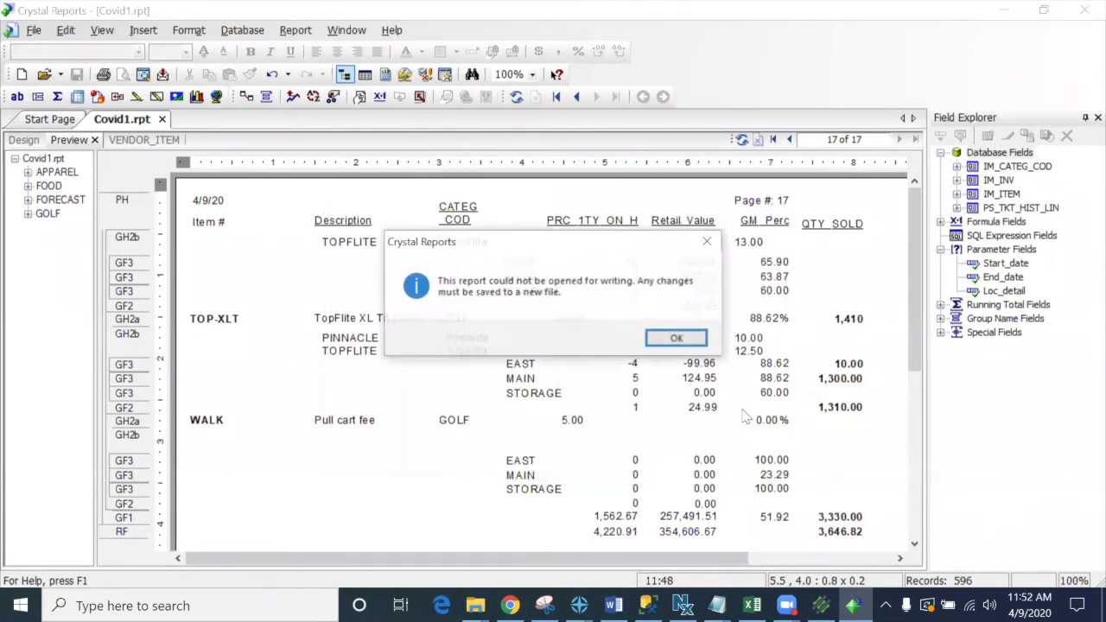
# Step: Acknowledge the 'could not be opened for writing' warning for Invoice1.rpt
pyautogui.click(644, 340)
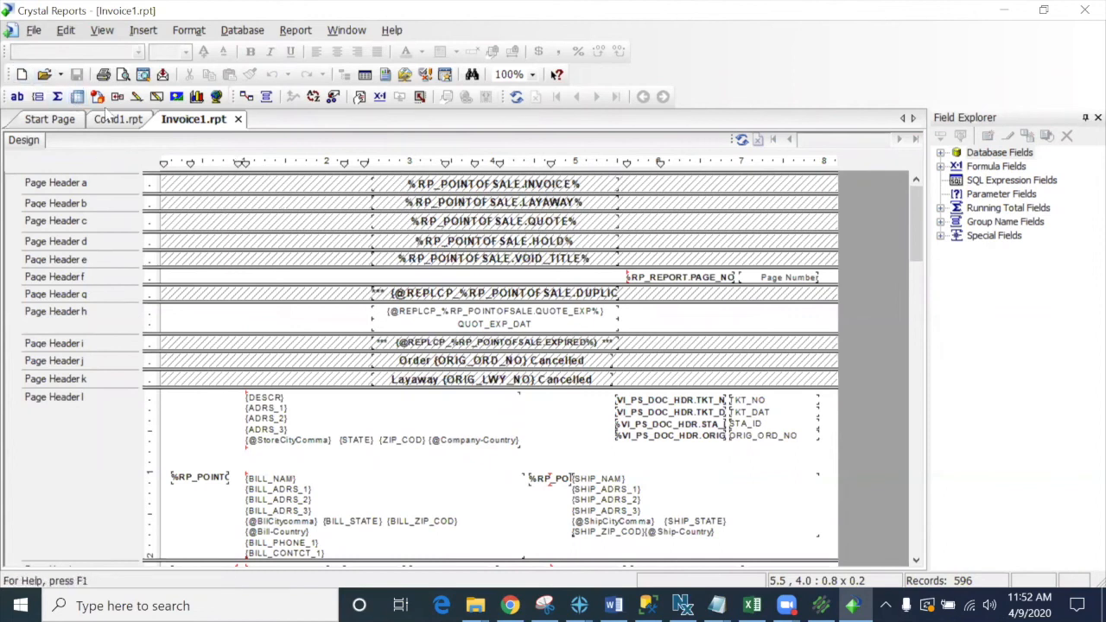
pyautogui.click(34, 30)
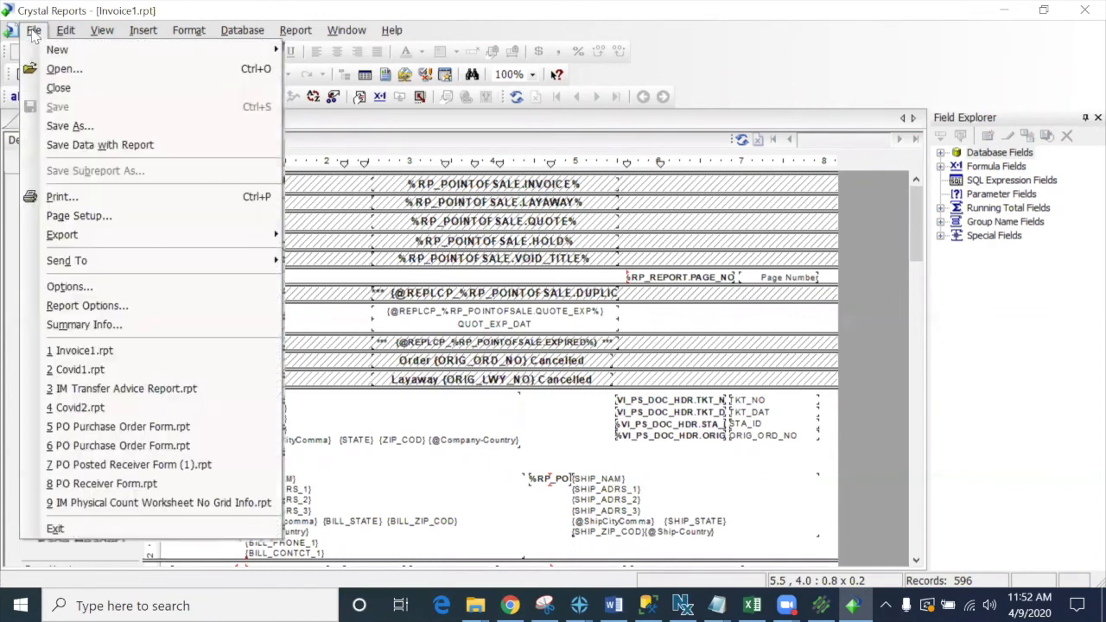
# Step: Save Invoice1.rpt as a new file in redsox > Configuration > PSForms
pyautogui.click(62, 127)
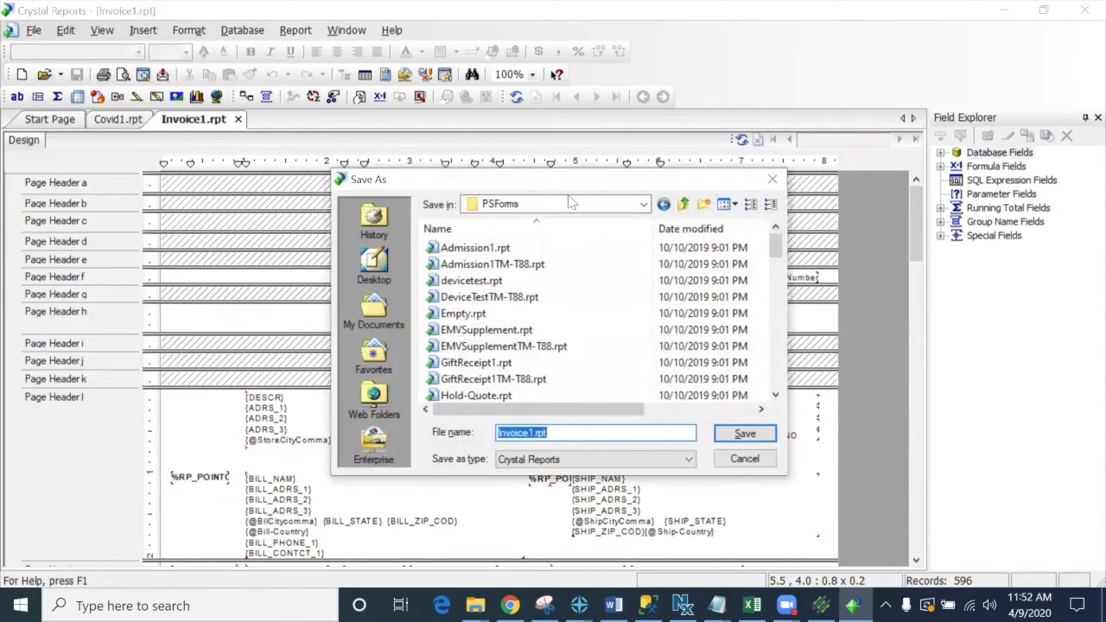
pyautogui.click(683, 205)
pyautogui.click(684, 206)
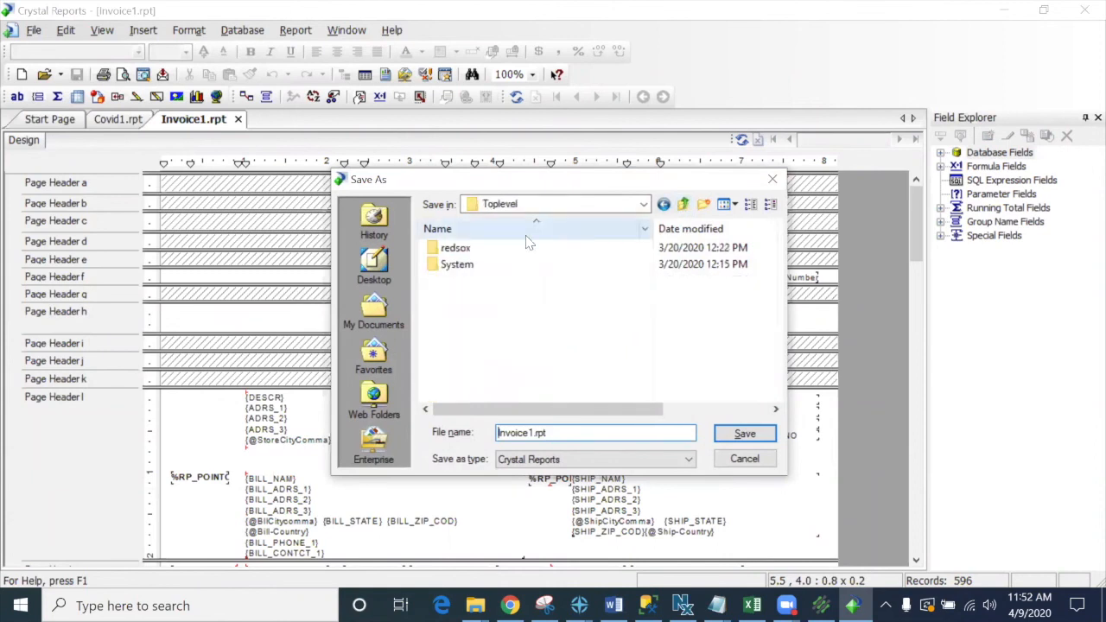
pyautogui.doubleClick(454, 248)
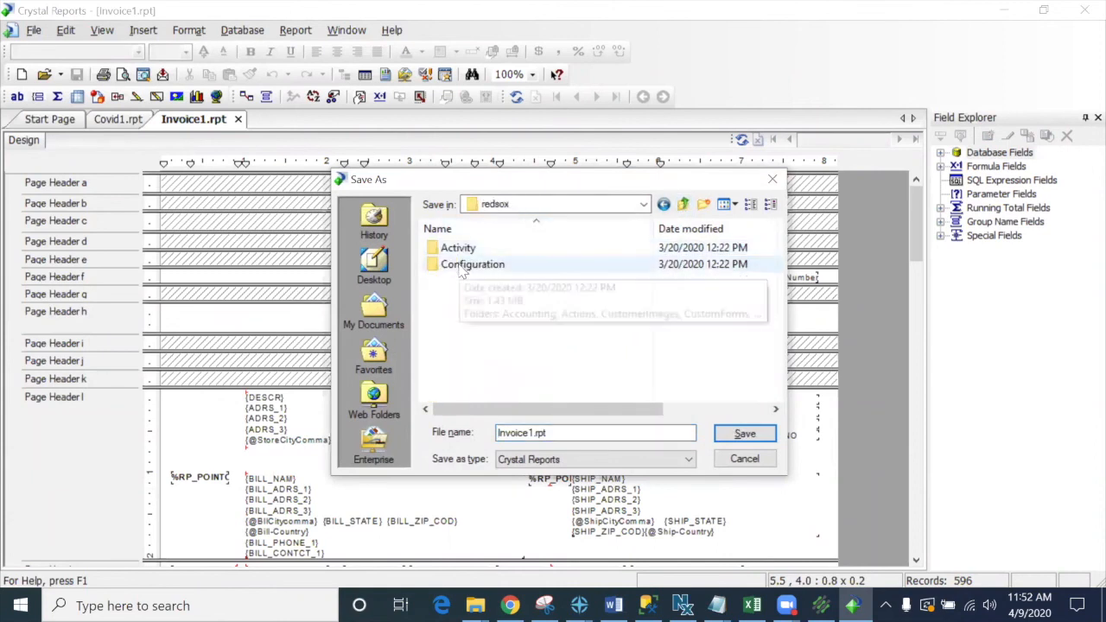
pyautogui.doubleClick(466, 265)
pyautogui.scroll(-2, 462, 384)
pyautogui.doubleClick(460, 331)
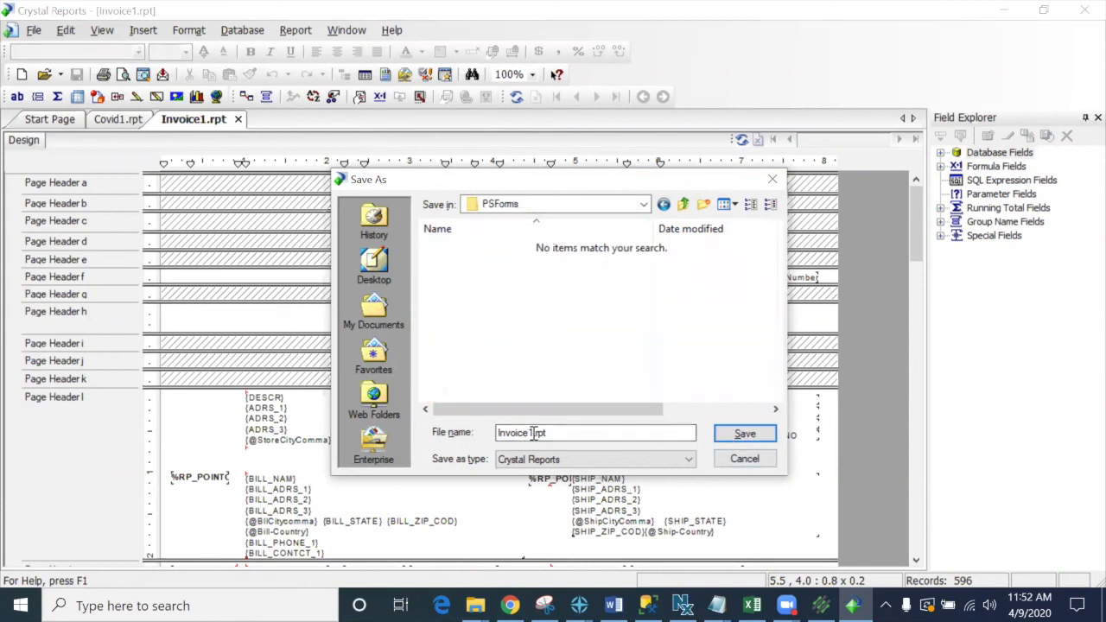
pyautogui.moveTo(553, 432); pyautogui.dragTo(460, 436)
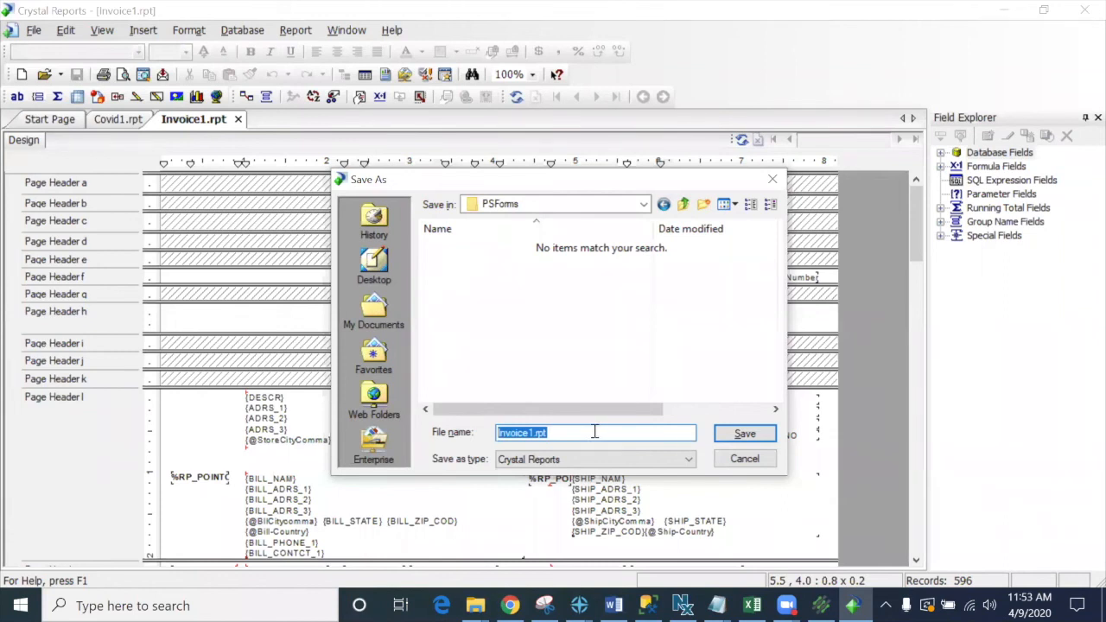
pyautogui.click(744, 435)
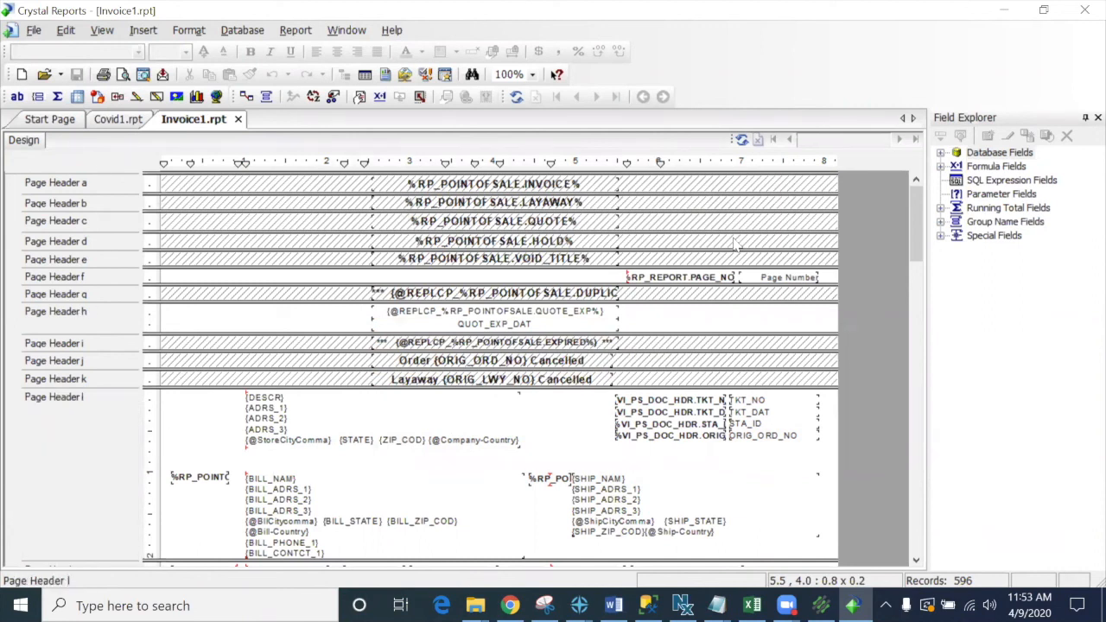
pyautogui.moveTo(912, 256); pyautogui.dragTo(912, 317)
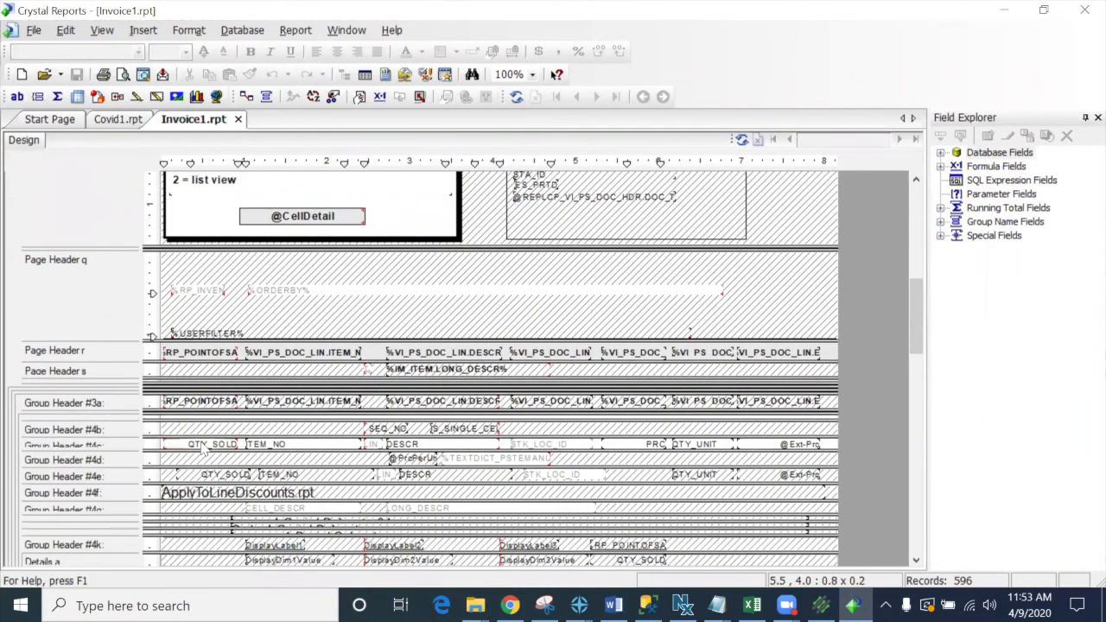
pyautogui.scroll(-3, 86, 432)
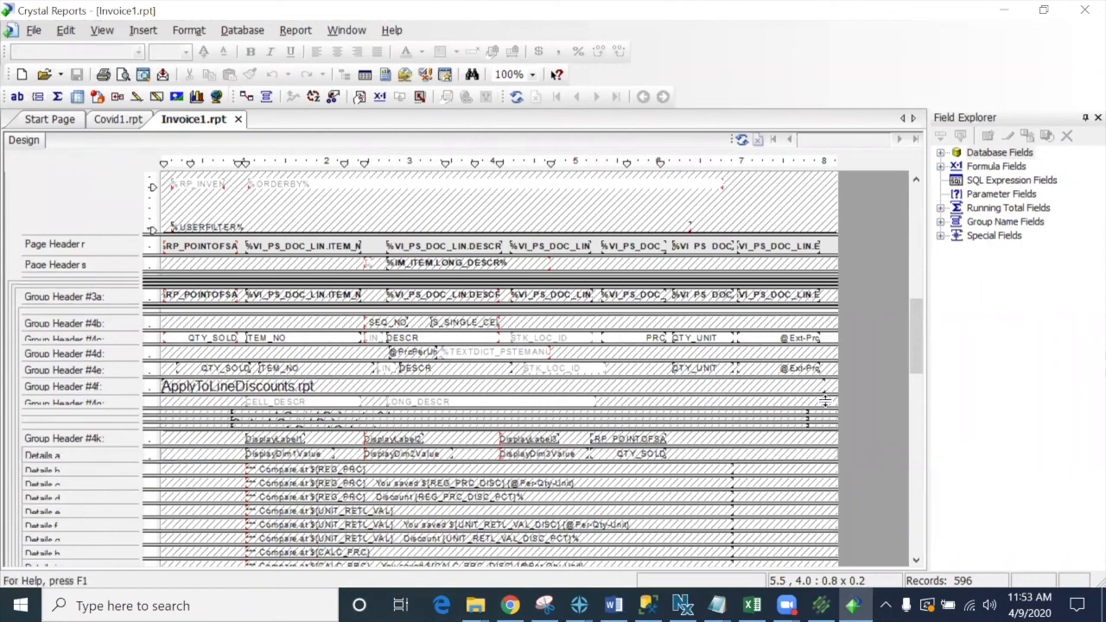
pyautogui.scroll(-15, 914, 421)
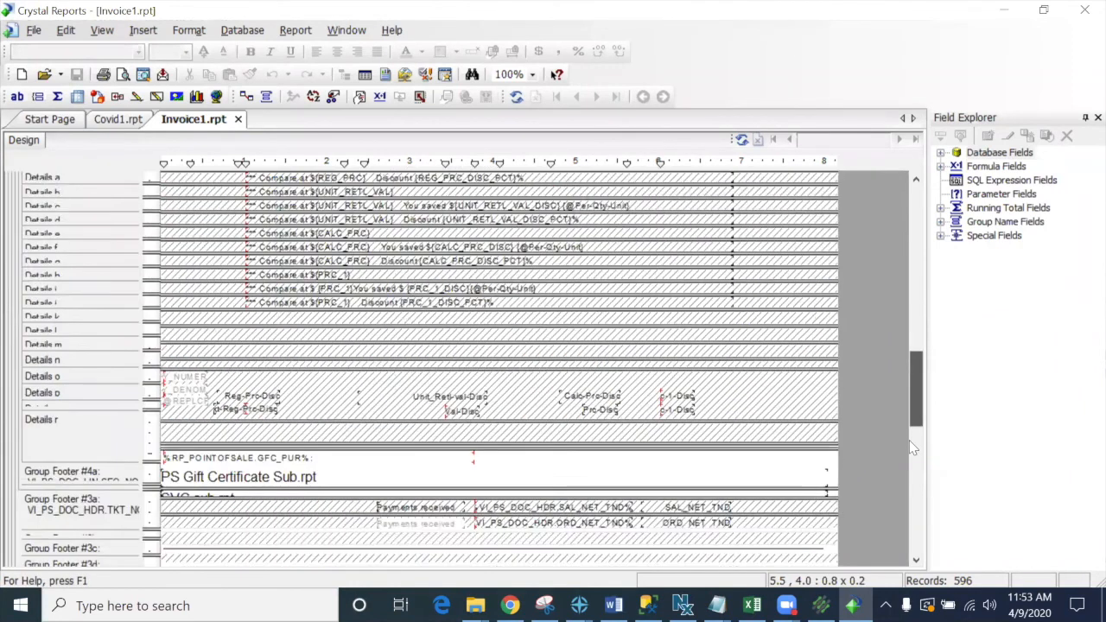
pyautogui.scroll(-10, 898, 522)
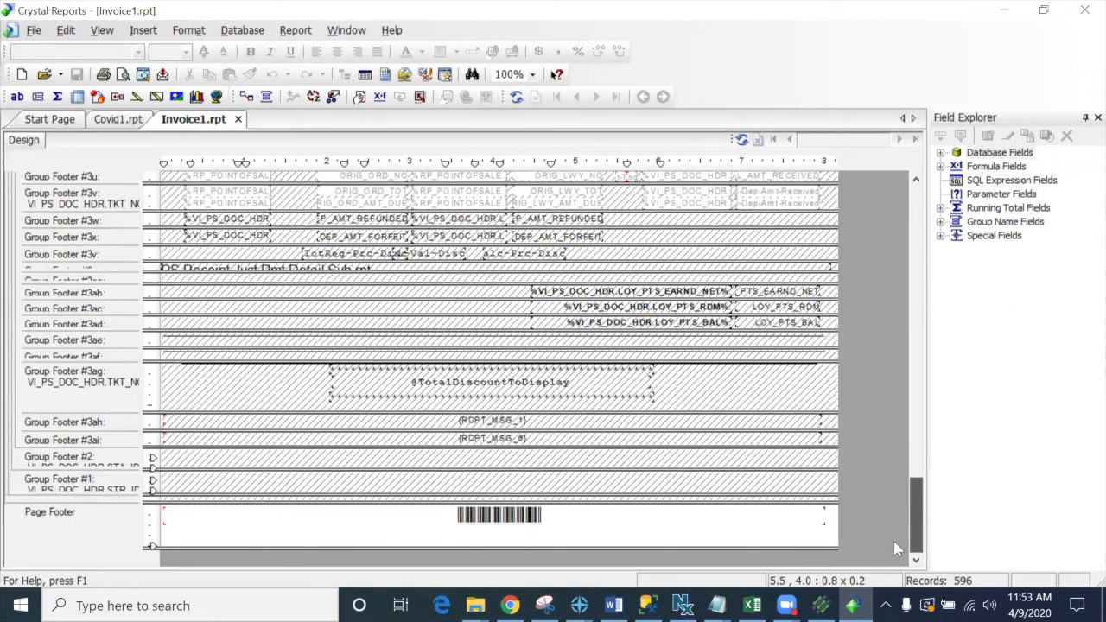
pyautogui.scroll(20, 898, 523)
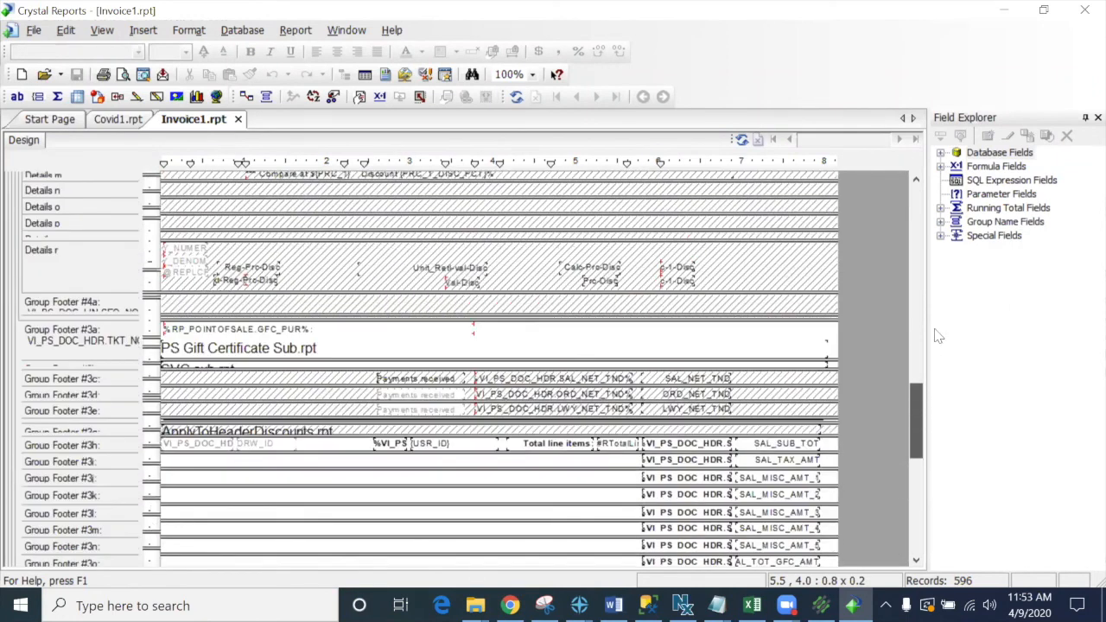
pyautogui.scroll(15, 944, 315)
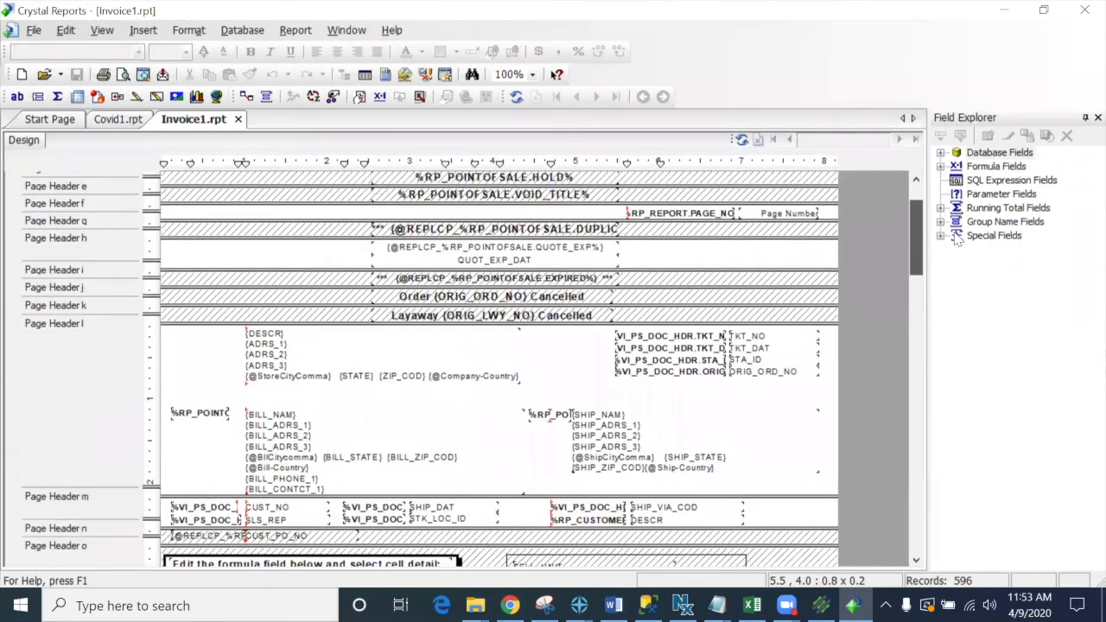
pyautogui.scroll(2, 881, 265)
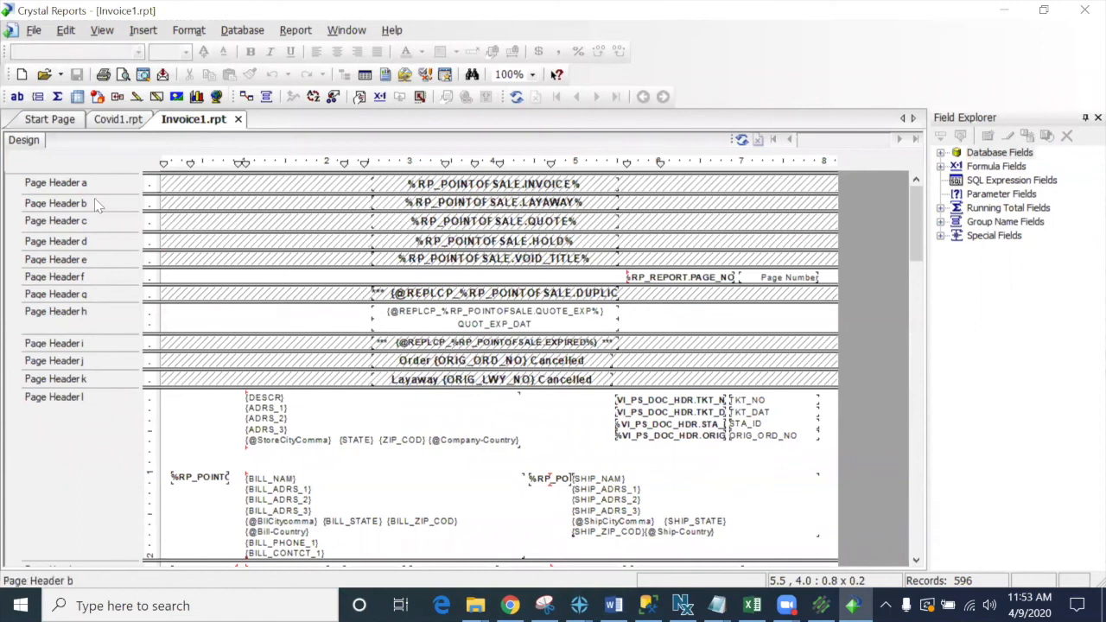
# Step: Insert a blank page header and move it to the top as Page Header a
pyautogui.click(360, 97)
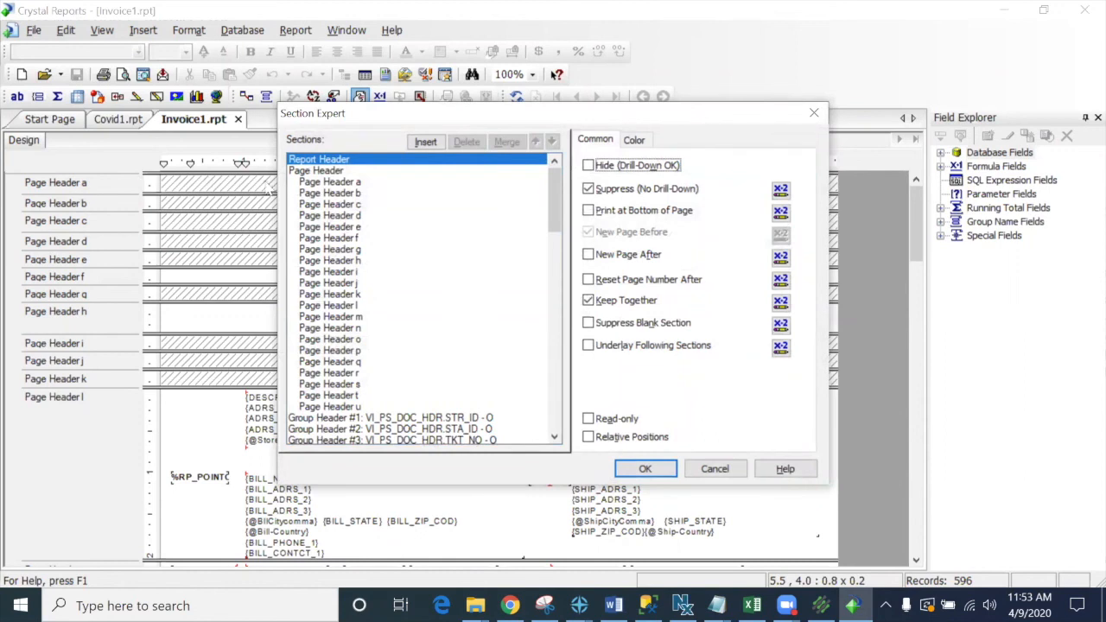
pyautogui.click(324, 182)
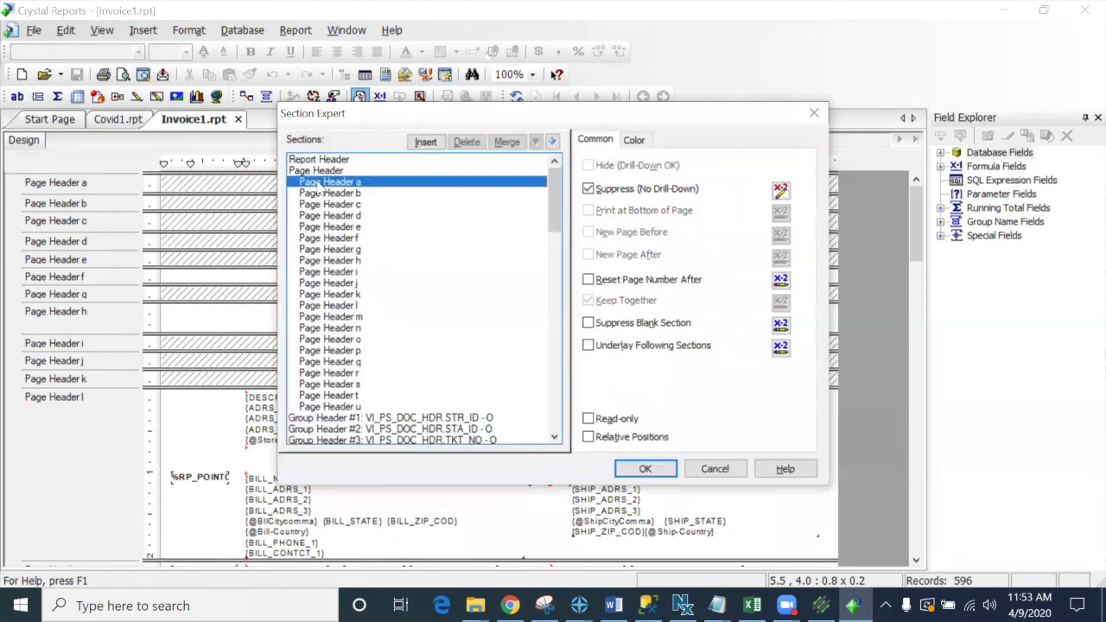
pyautogui.click(425, 143)
pyautogui.click(628, 468)
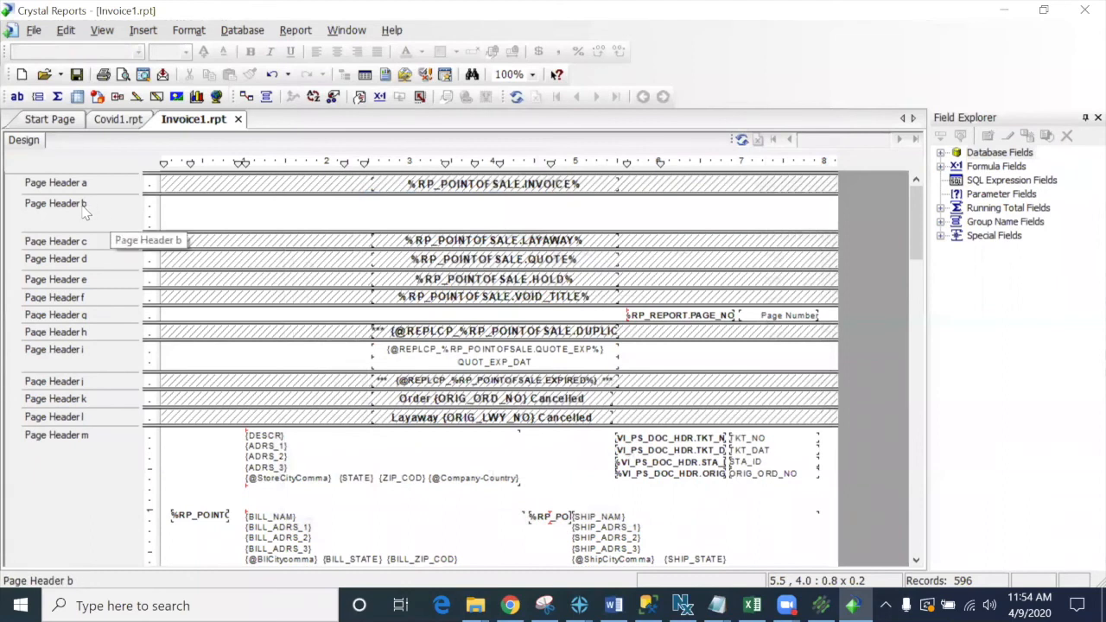
pyautogui.click(359, 96)
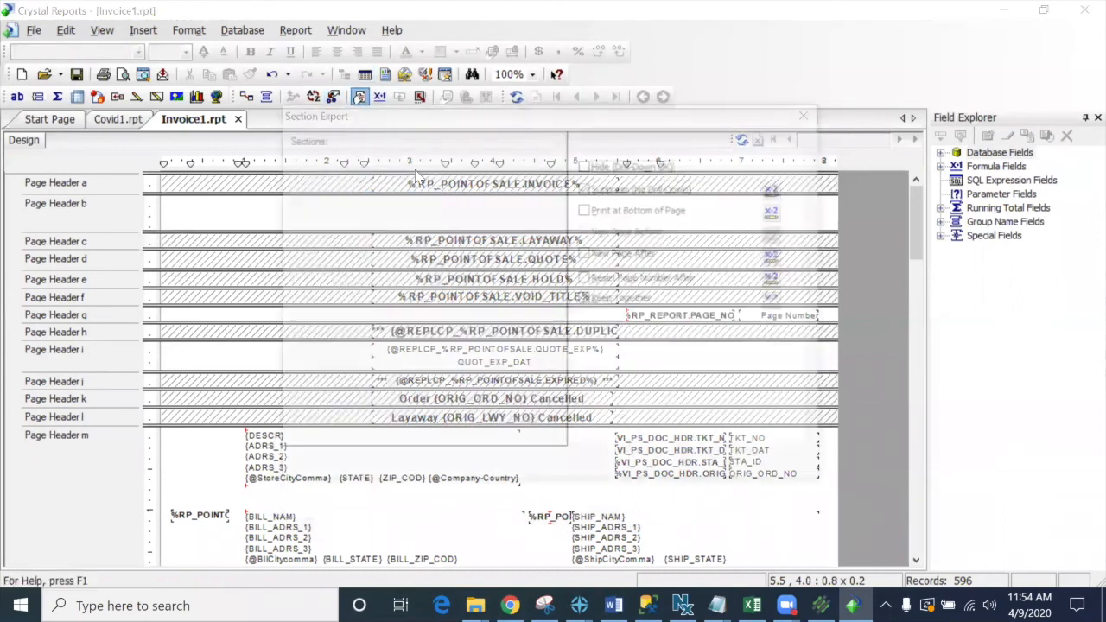
pyautogui.click(347, 195)
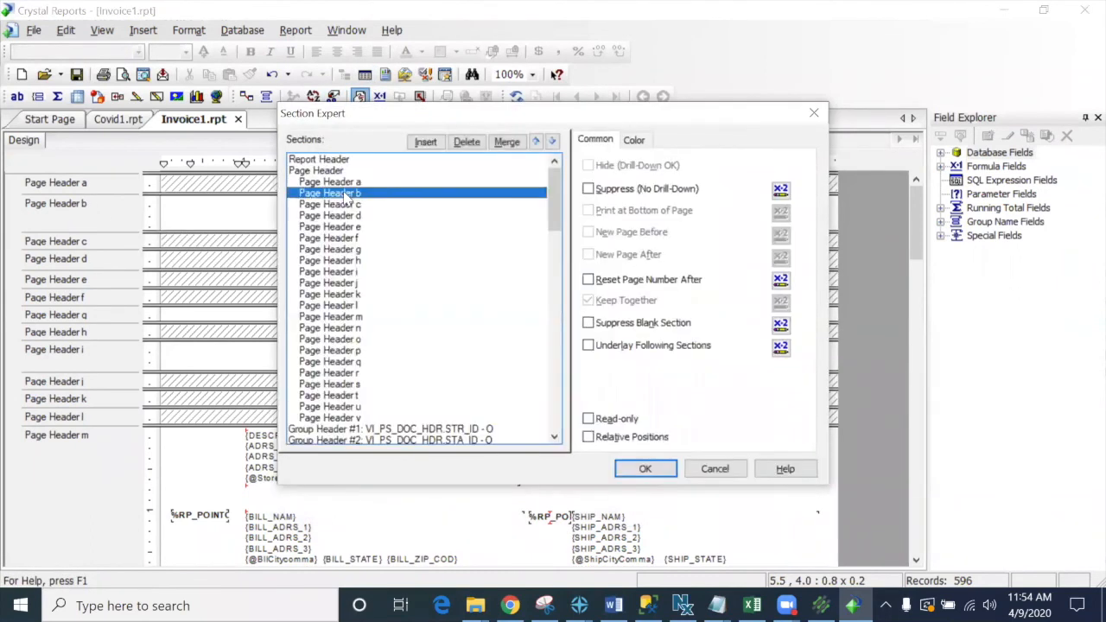
pyautogui.click(535, 141)
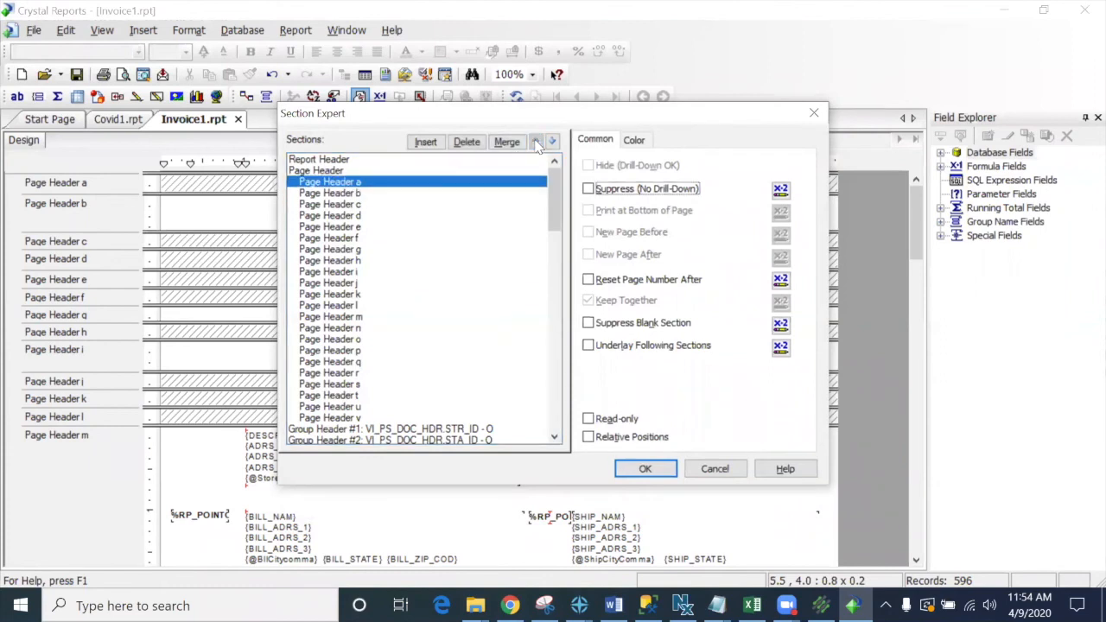
pyautogui.click(644, 469)
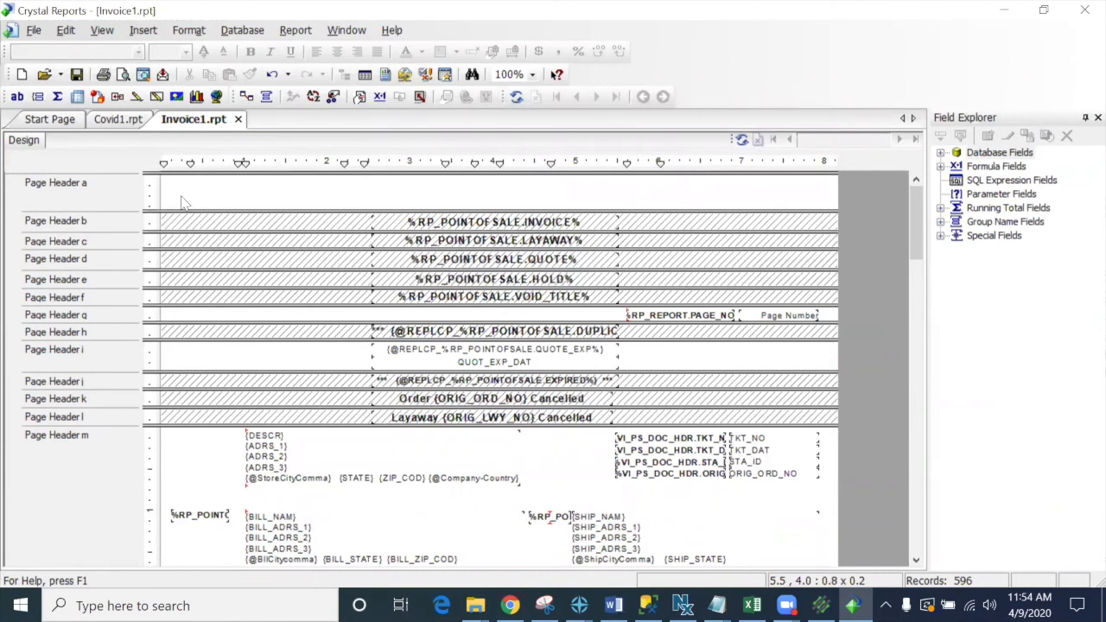
pyautogui.click(136, 31)
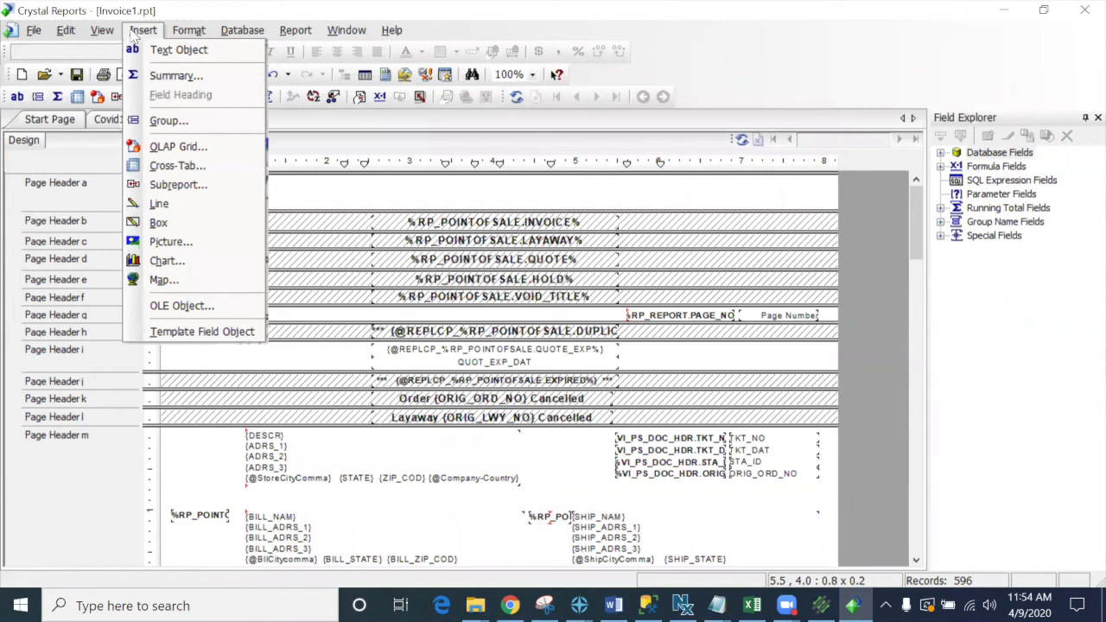
# Step: Place hof.bmp from C:\archive in Page Header a and enlarge the logo
pyautogui.click(175, 246)
pyautogui.click(644, 204)
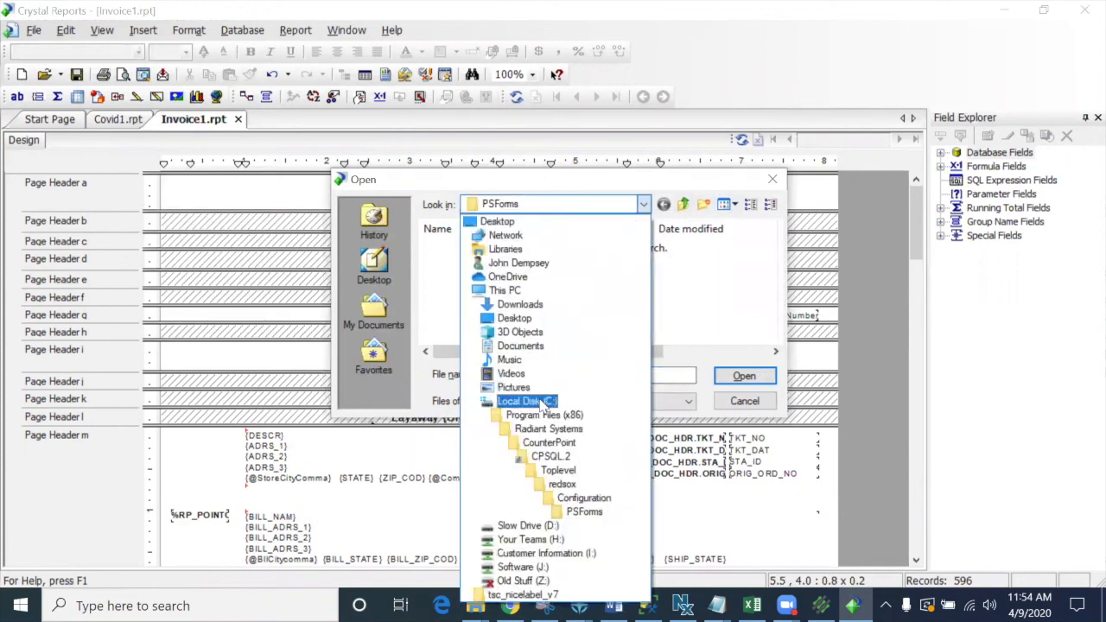
pyautogui.click(542, 403)
pyautogui.scroll(2, 472, 259)
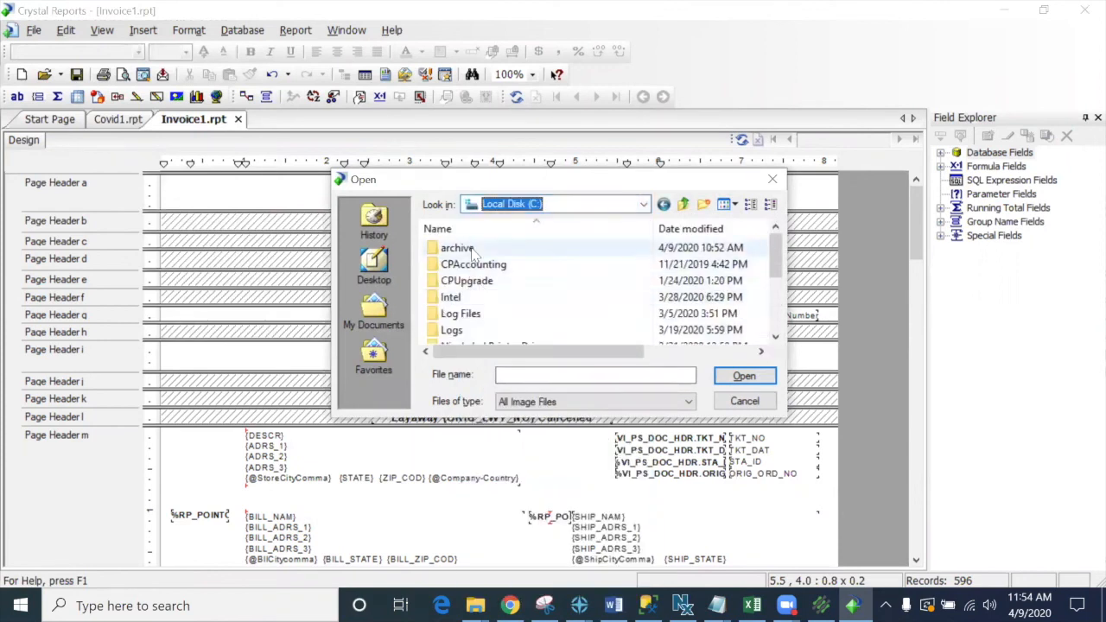
pyautogui.doubleClick(457, 248)
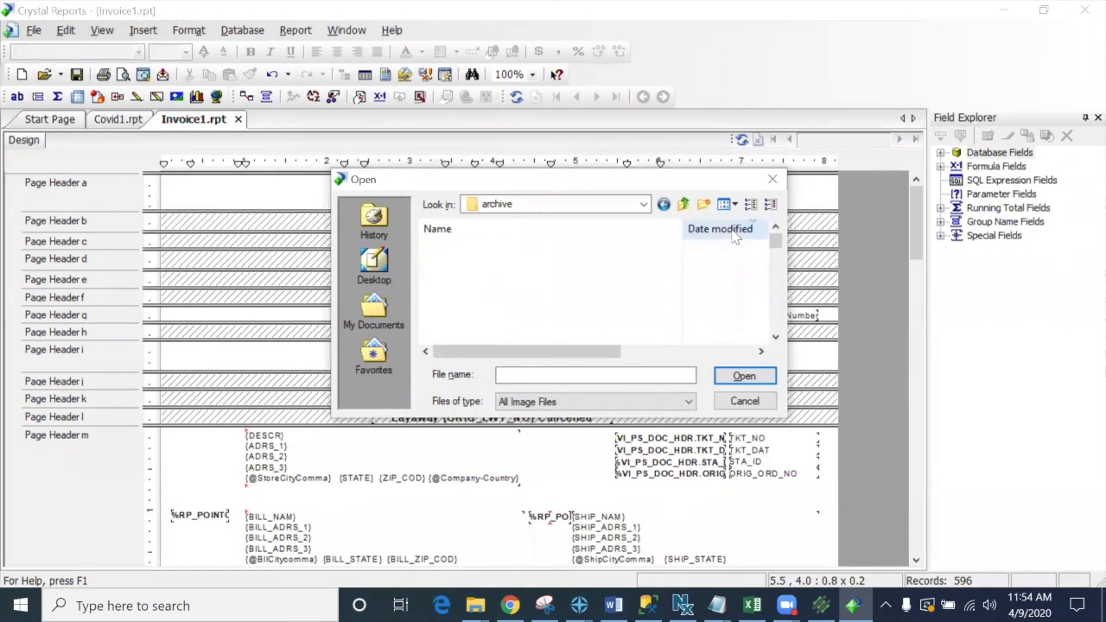
pyautogui.click(491, 248)
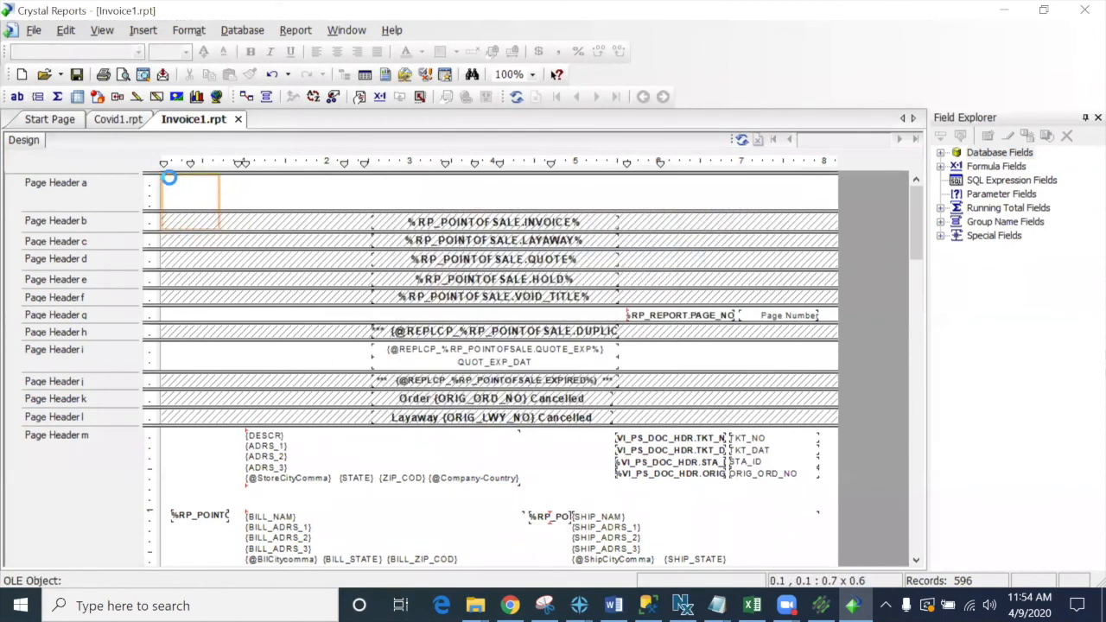
pyautogui.click(169, 176)
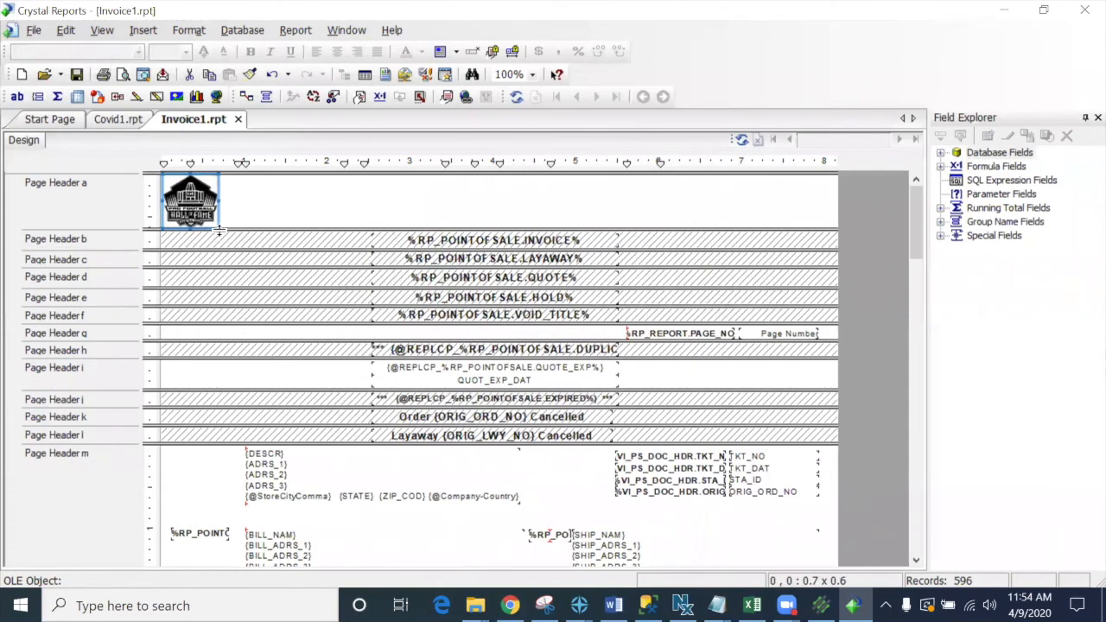
pyautogui.moveTo(220, 229); pyautogui.dragTo(239, 245)
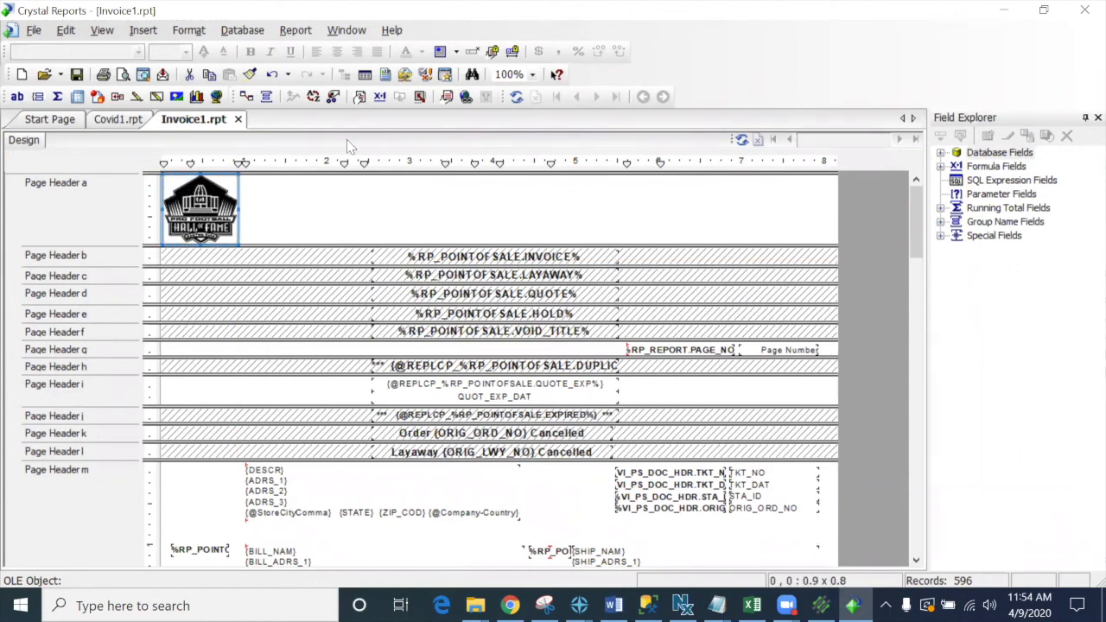
pyautogui.click(360, 98)
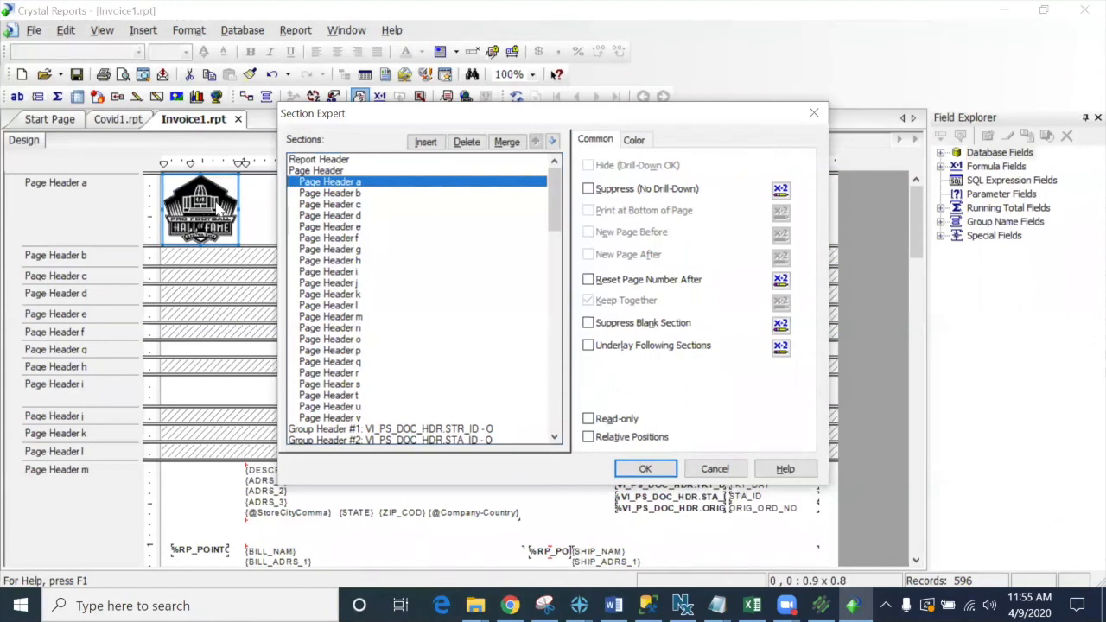
# Step: Set Page Header a to Underlay Following Sections, then check the invoice titles under the logo
pyautogui.click(588, 347)
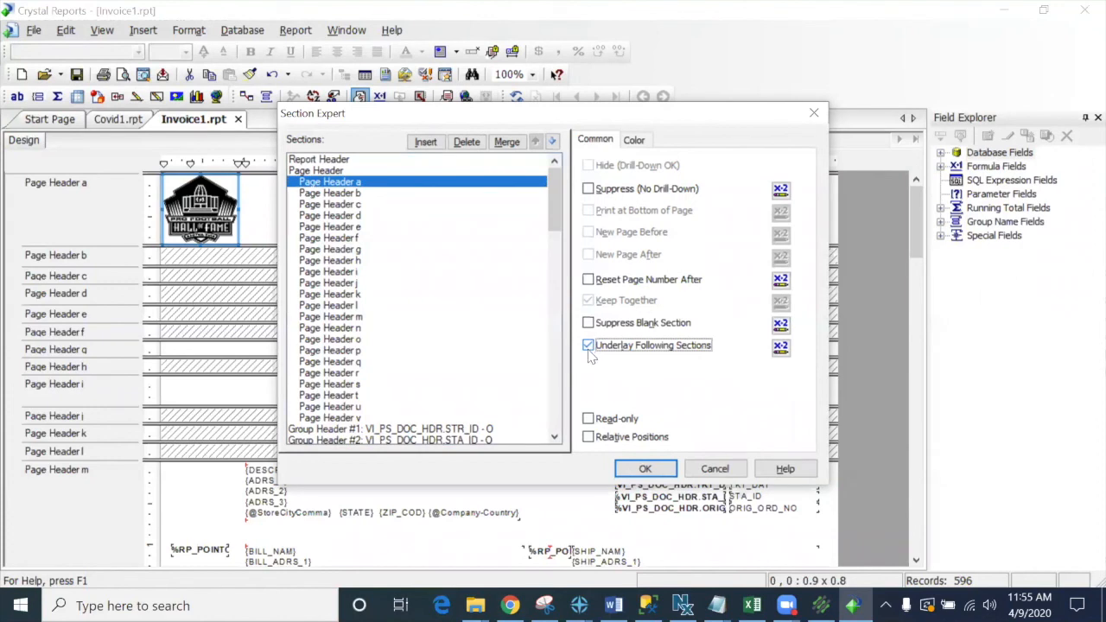
pyautogui.click(644, 468)
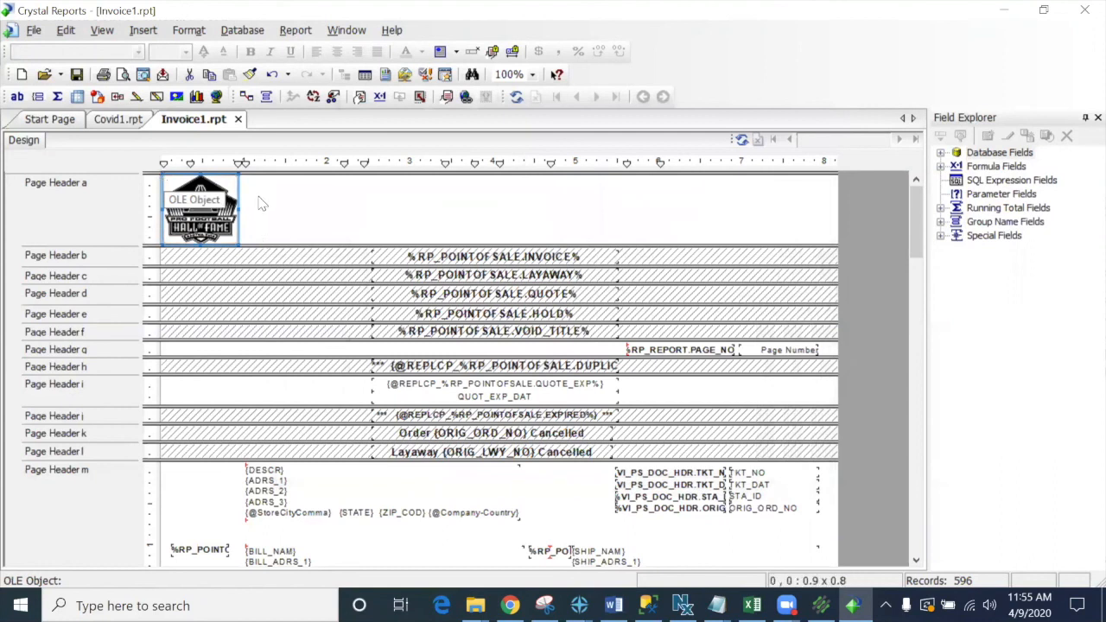
pyautogui.click(514, 259)
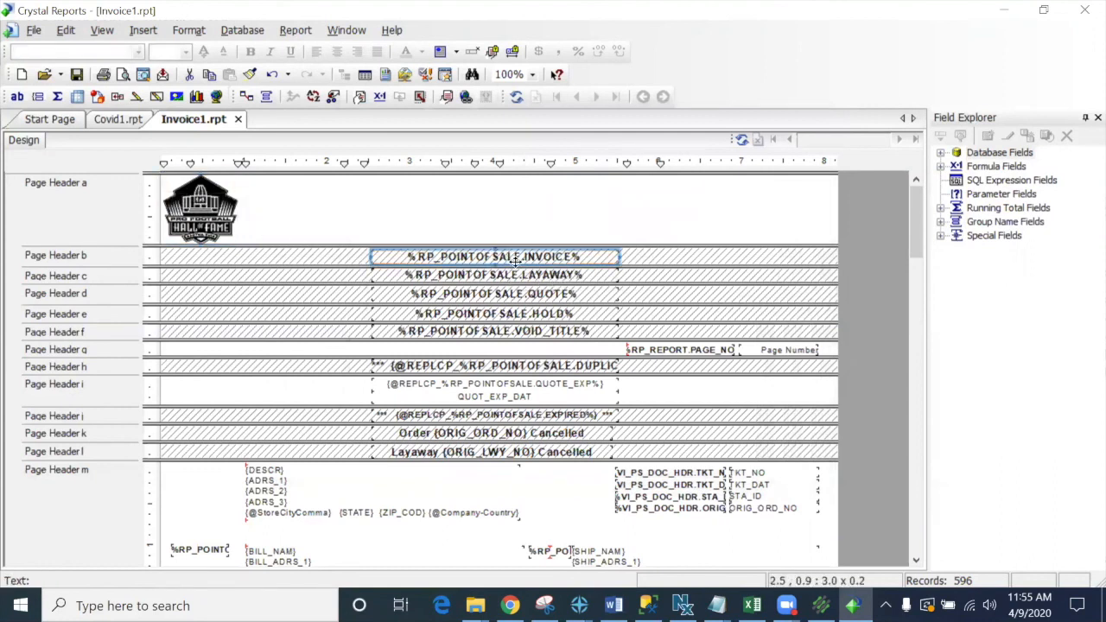
pyautogui.click(538, 294)
pyautogui.click(537, 313)
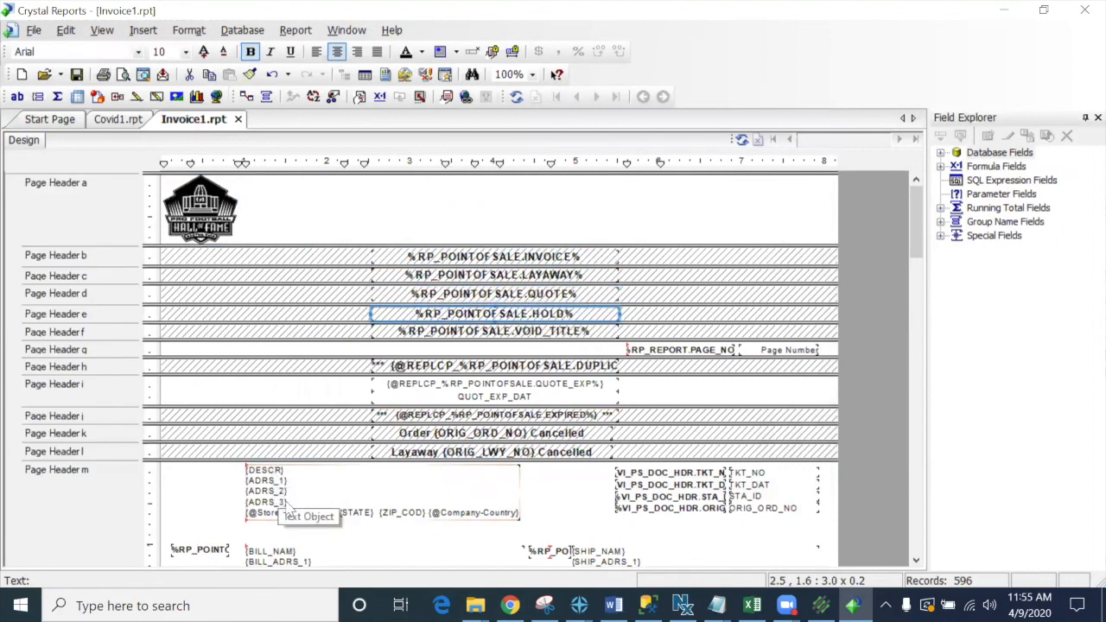
pyautogui.click(199, 239)
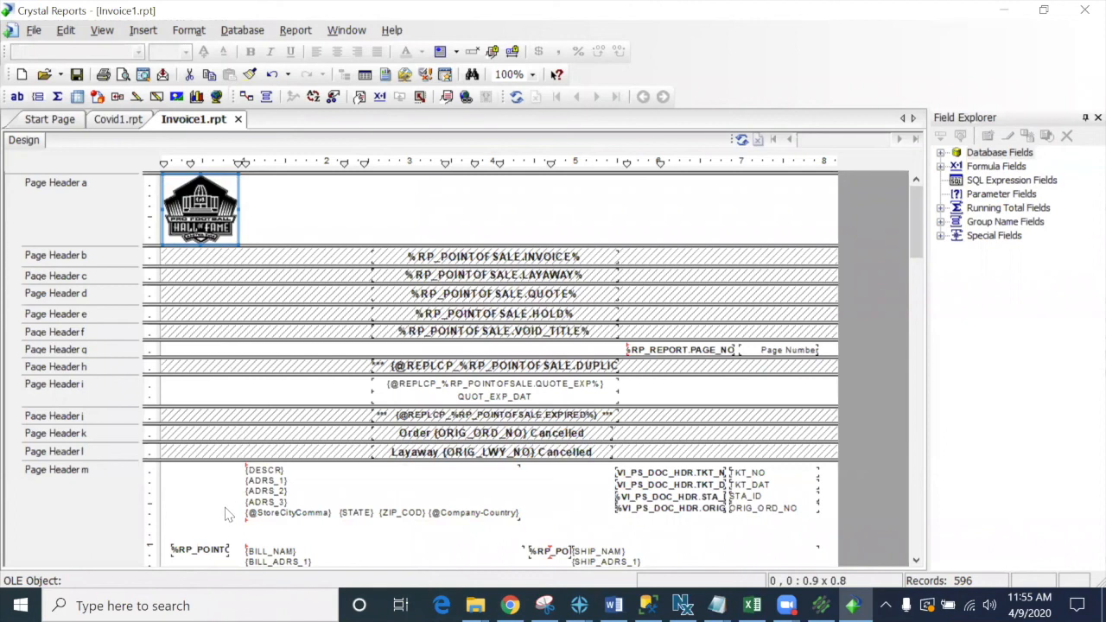
# Step: Attempt saving over Invoice1.rpt, which fails with a write error
pyautogui.click(340, 302)
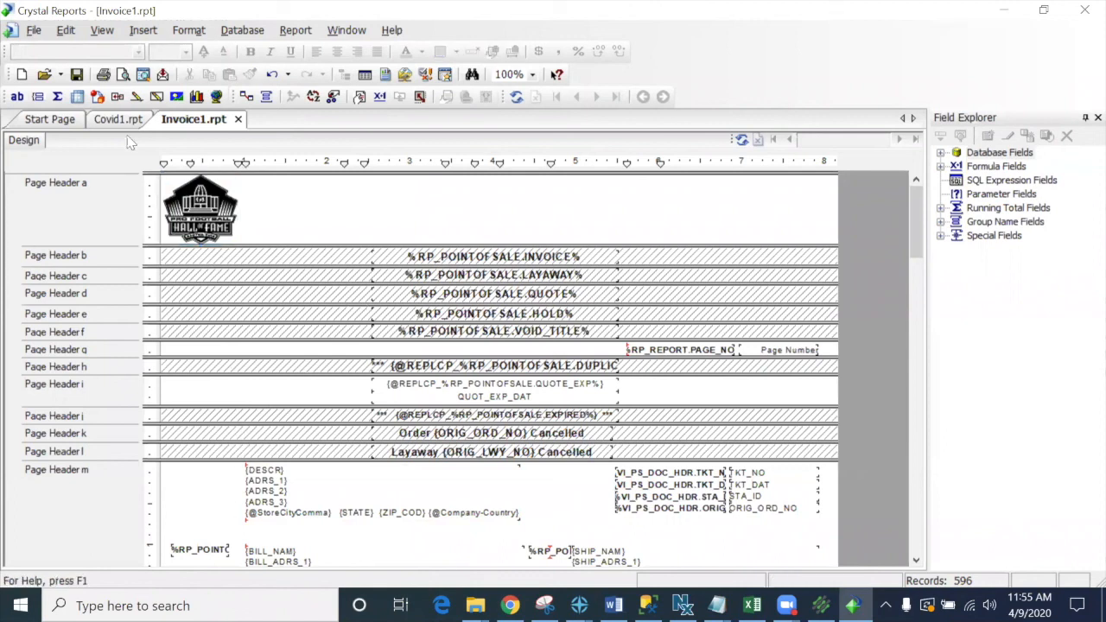
pyautogui.click(76, 74)
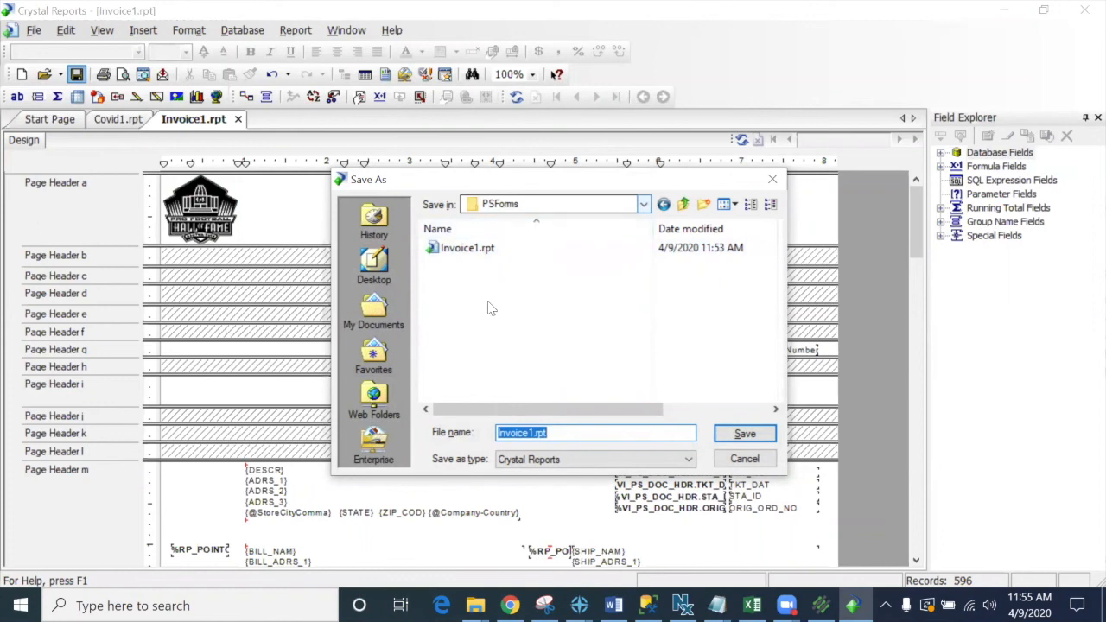
pyautogui.click(730, 436)
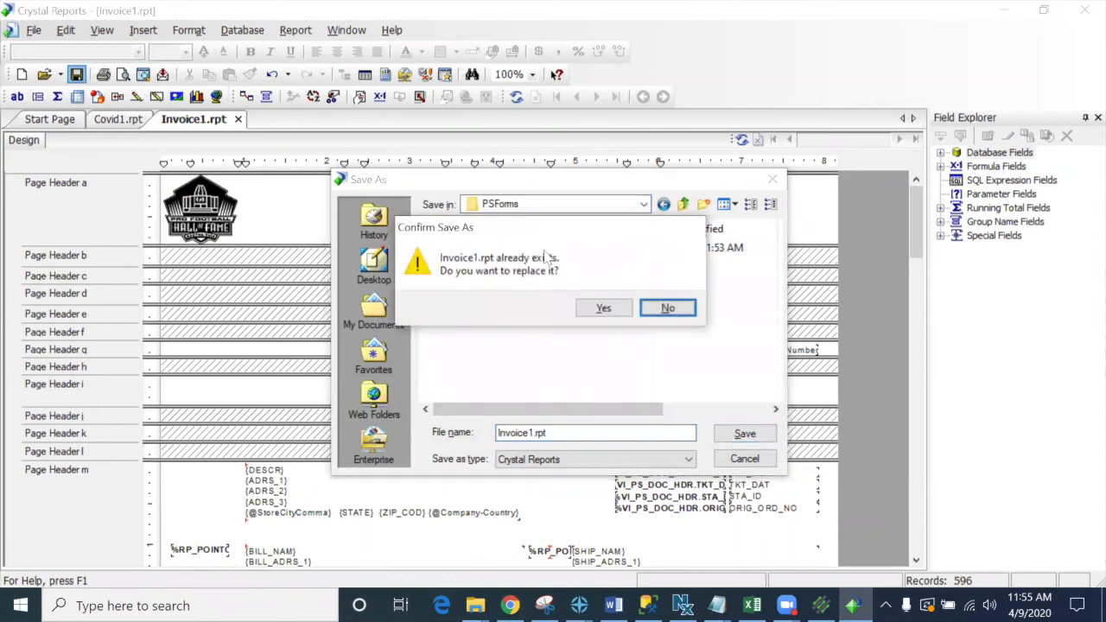
pyautogui.click(603, 307)
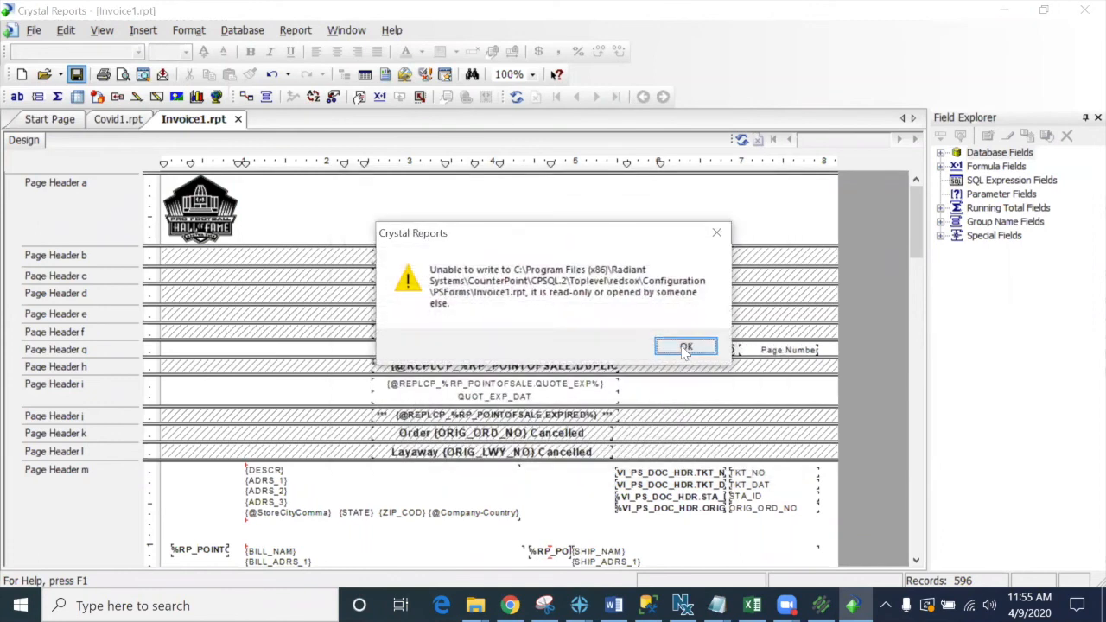
pyautogui.click(681, 343)
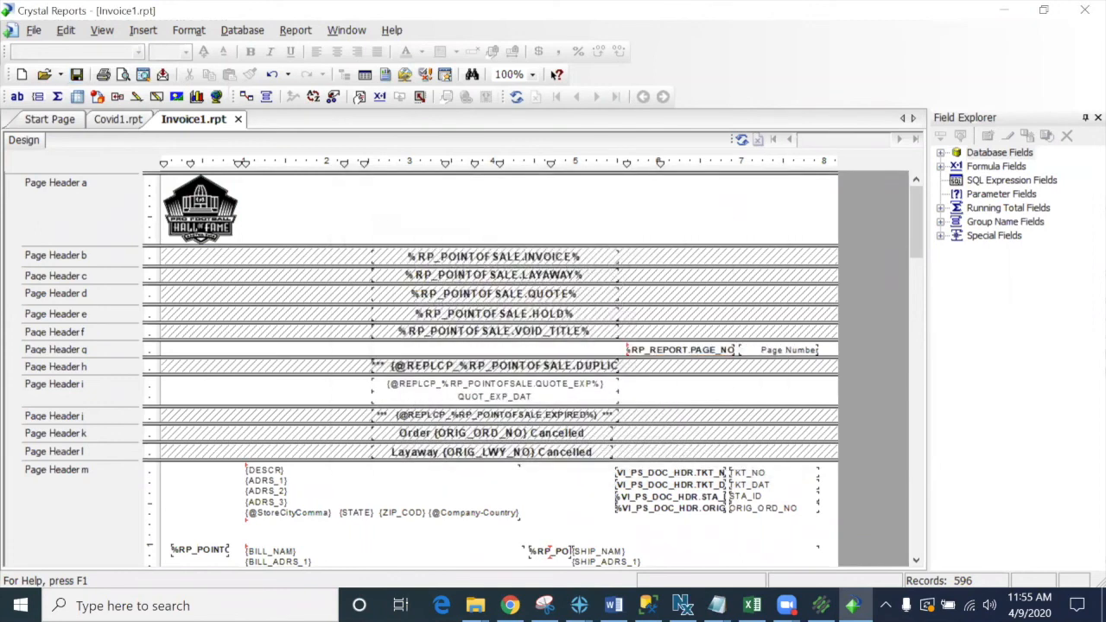
# Step: Save the edited report as Invoice2.rpt
pyautogui.click(76, 75)
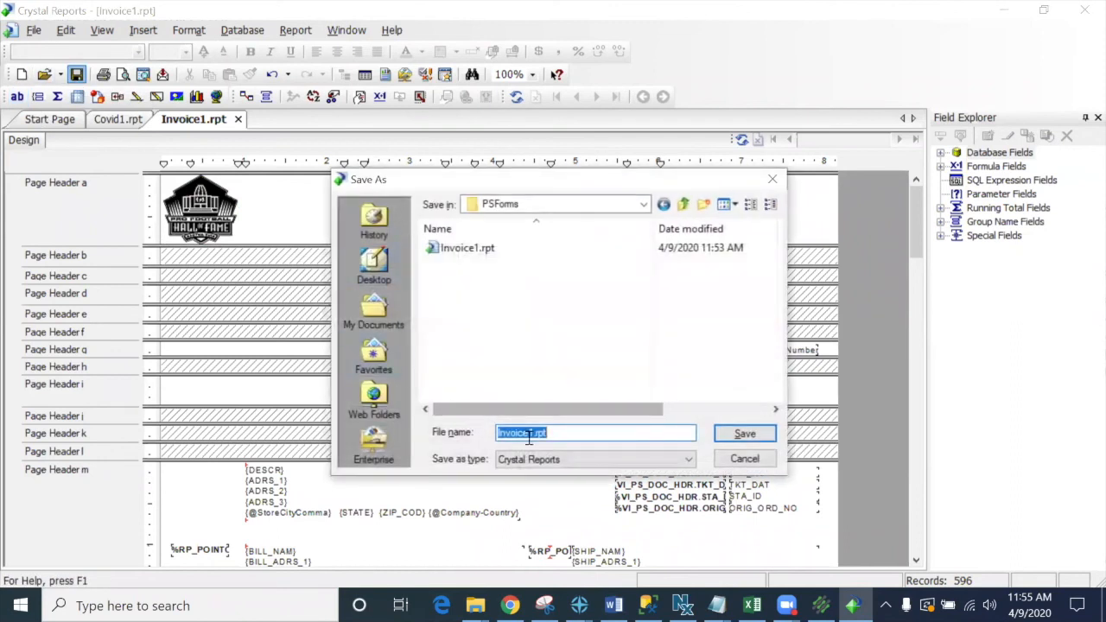
pyautogui.click(529, 436)
pyautogui.press('BackSpace')
pyautogui.write('2')
pyautogui.click(744, 433)
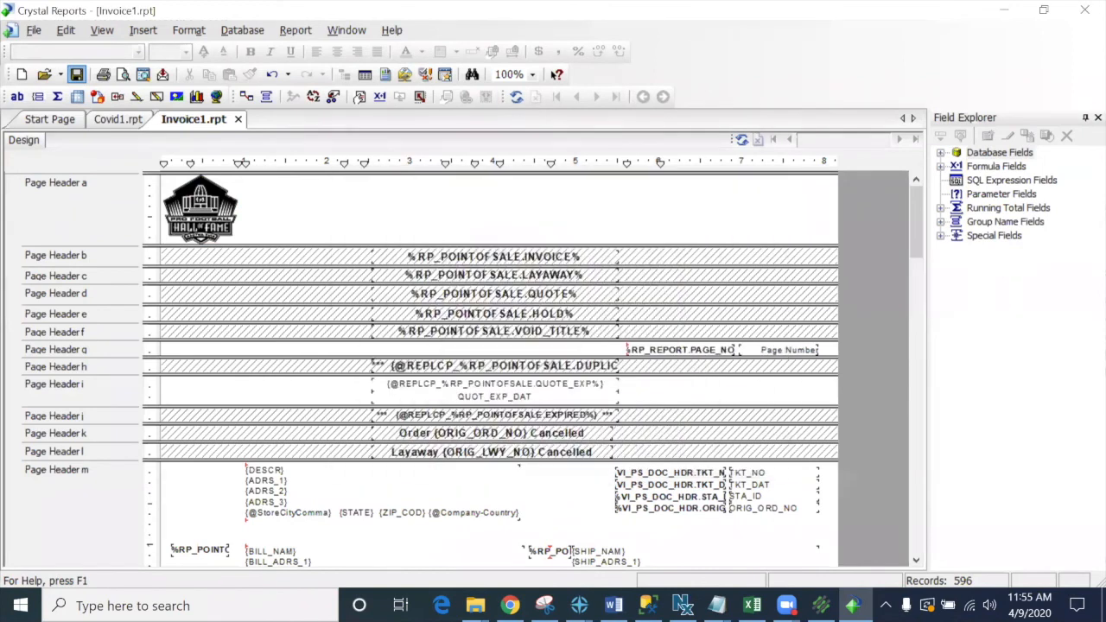
# Step: Use Save As to replace the existing Invoice1.rpt with this report
pyautogui.click(35, 33)
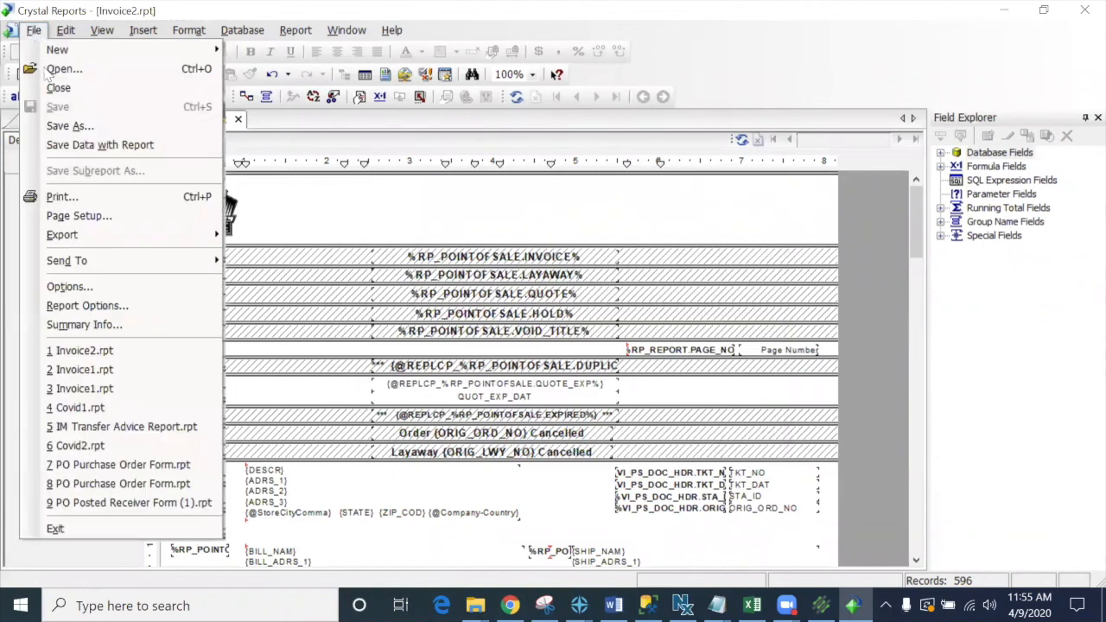
pyautogui.click(70, 126)
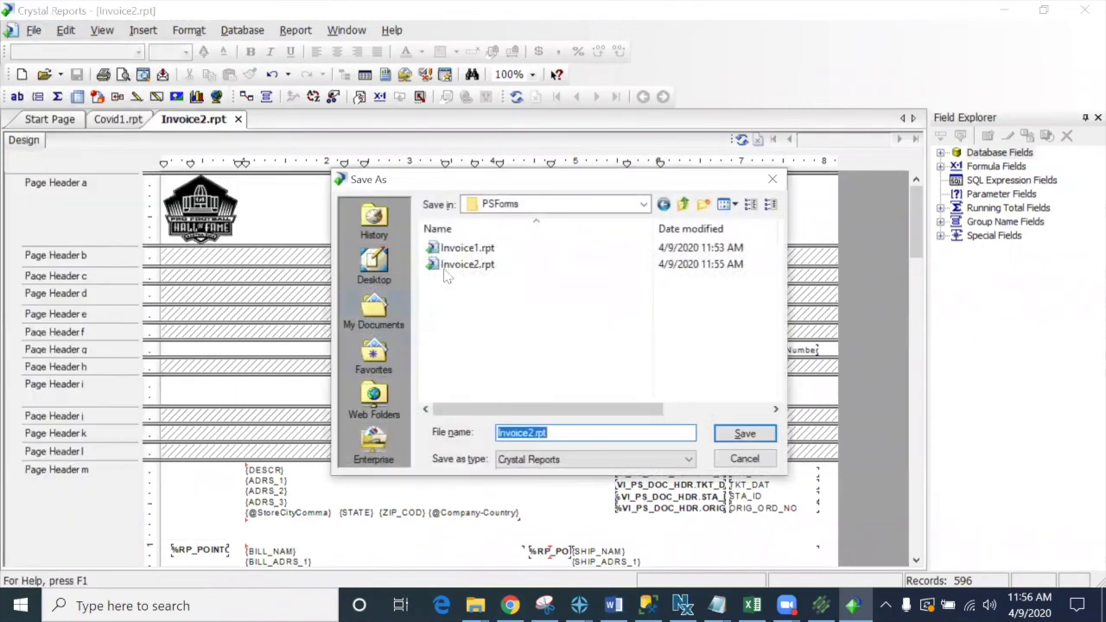
pyautogui.doubleClick(466, 248)
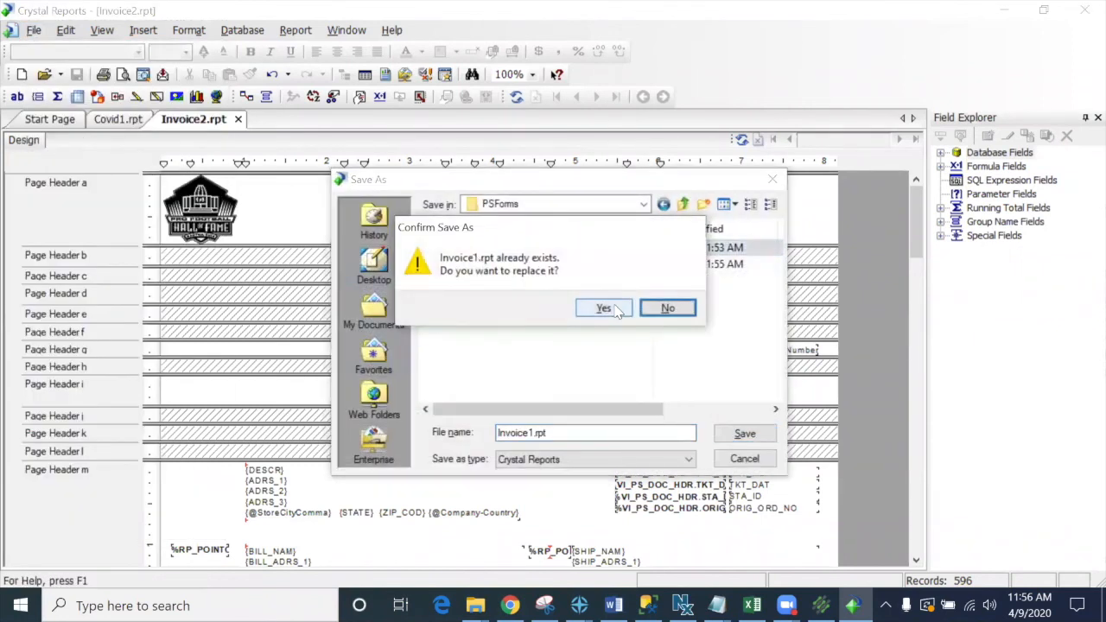
pyautogui.click(603, 308)
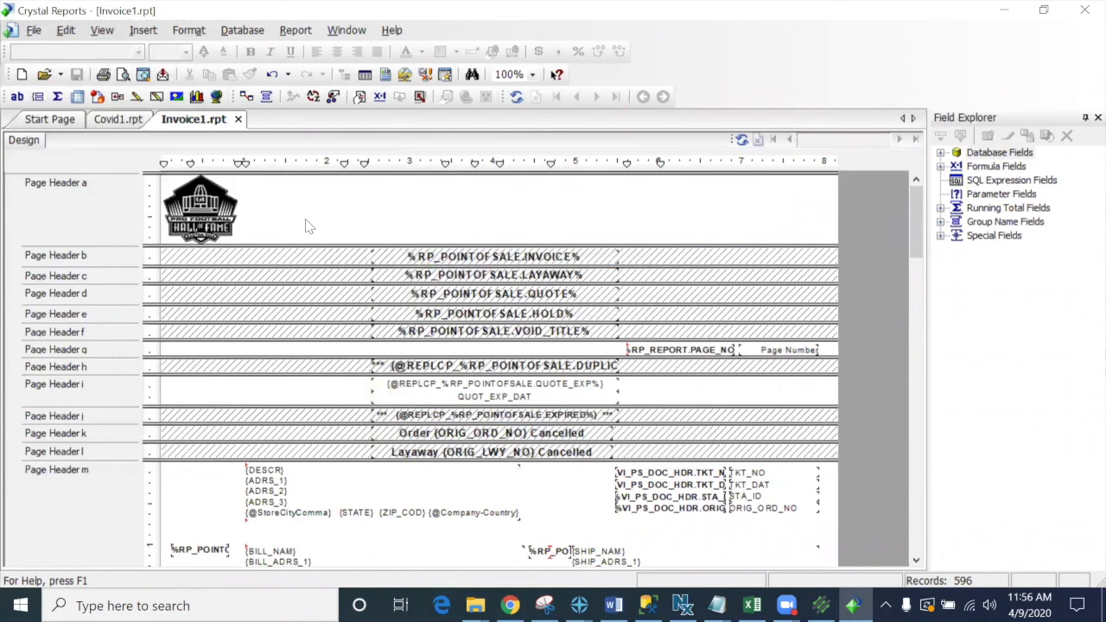
pyautogui.click(259, 488)
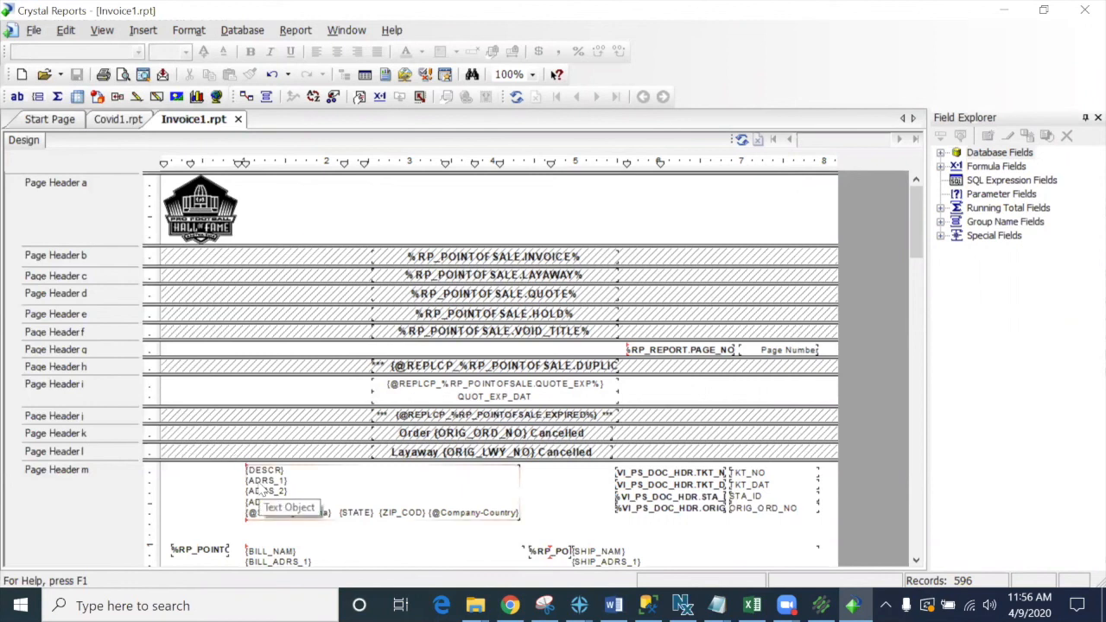
pyautogui.scroll(-3, 259, 489)
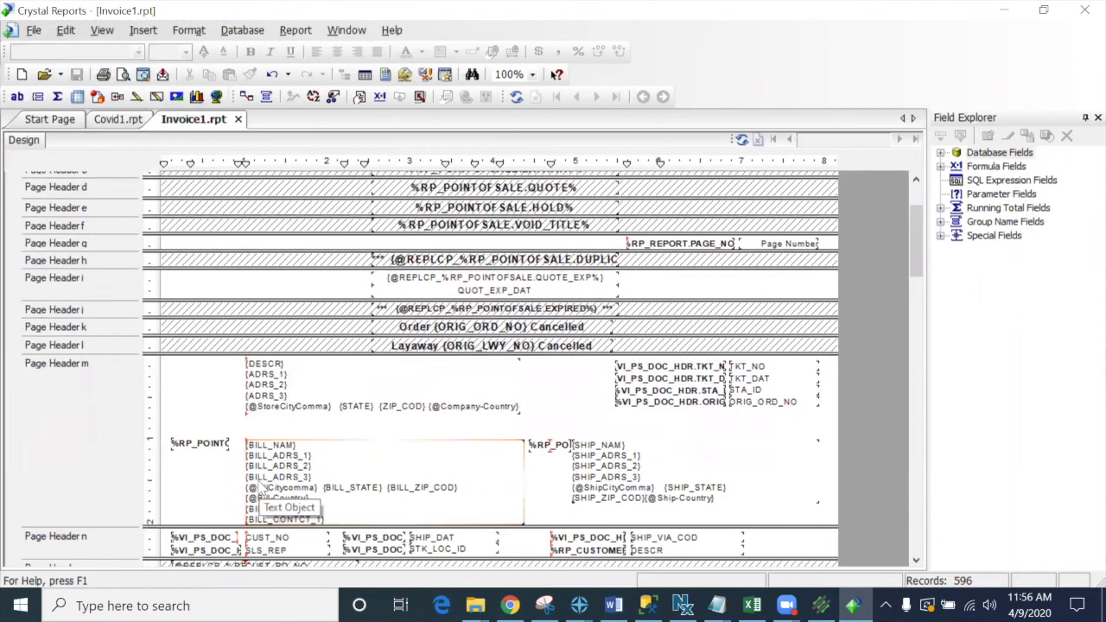
pyautogui.scroll(3, 259, 489)
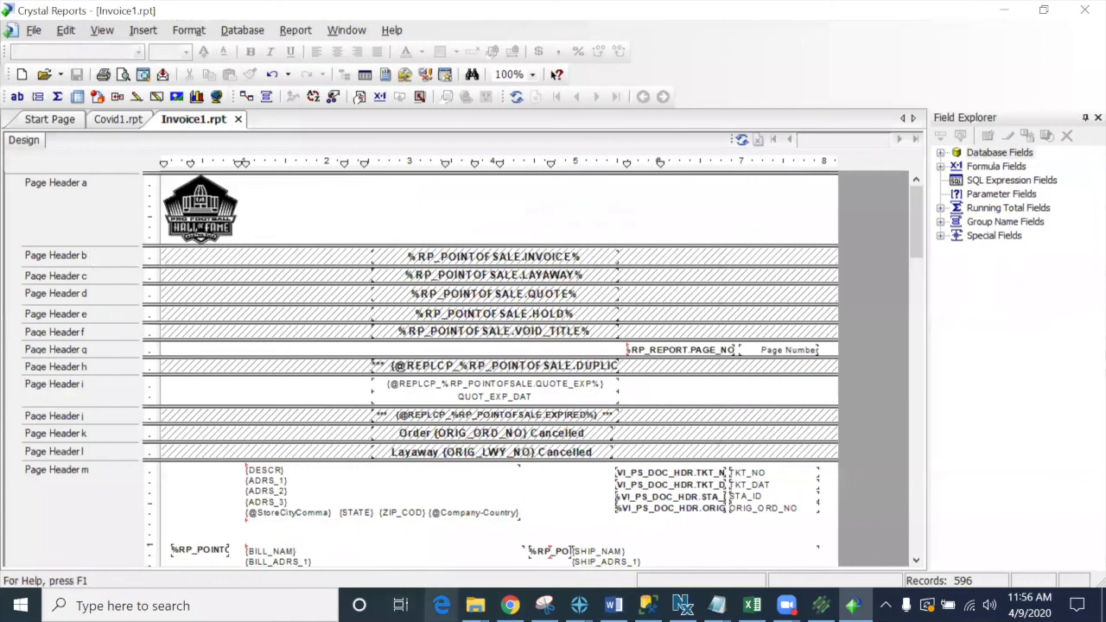
# Step: Rename Invoice2.rpt in PSForms to InvoiceBUP.rpt as a backup, then close the Open dialog
pyautogui.click(44, 75)
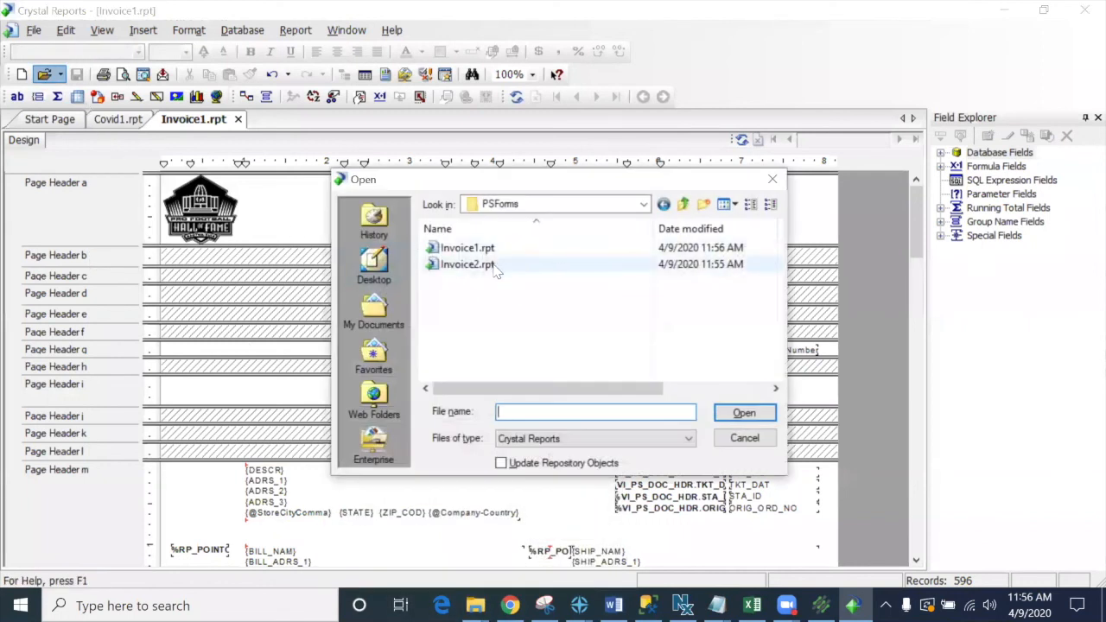
pyautogui.click(474, 266)
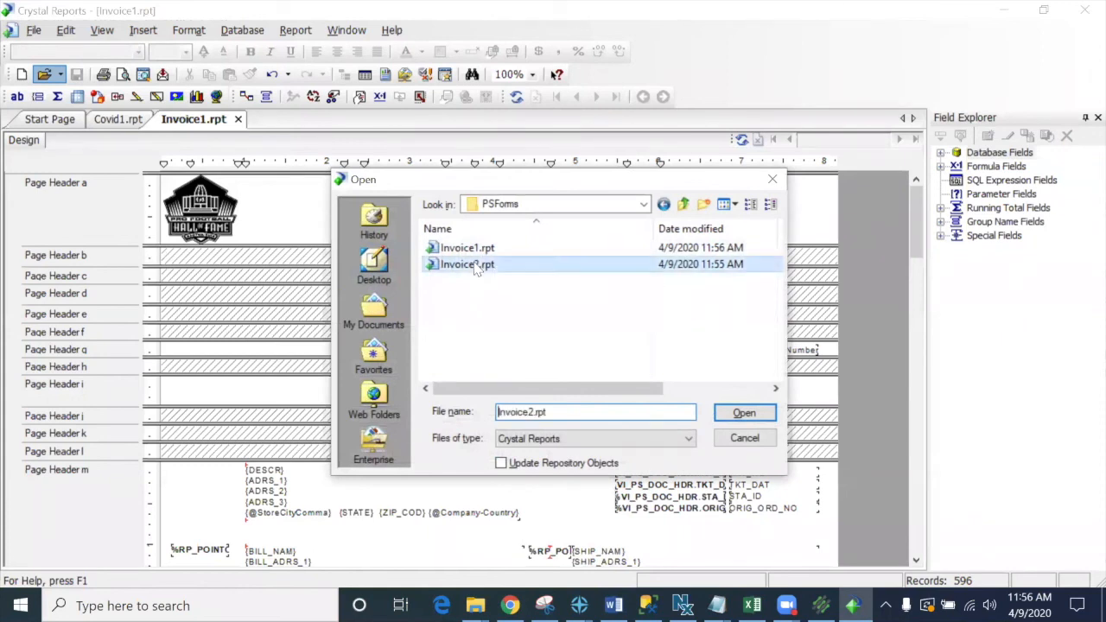
pyautogui.rightClick(473, 265)
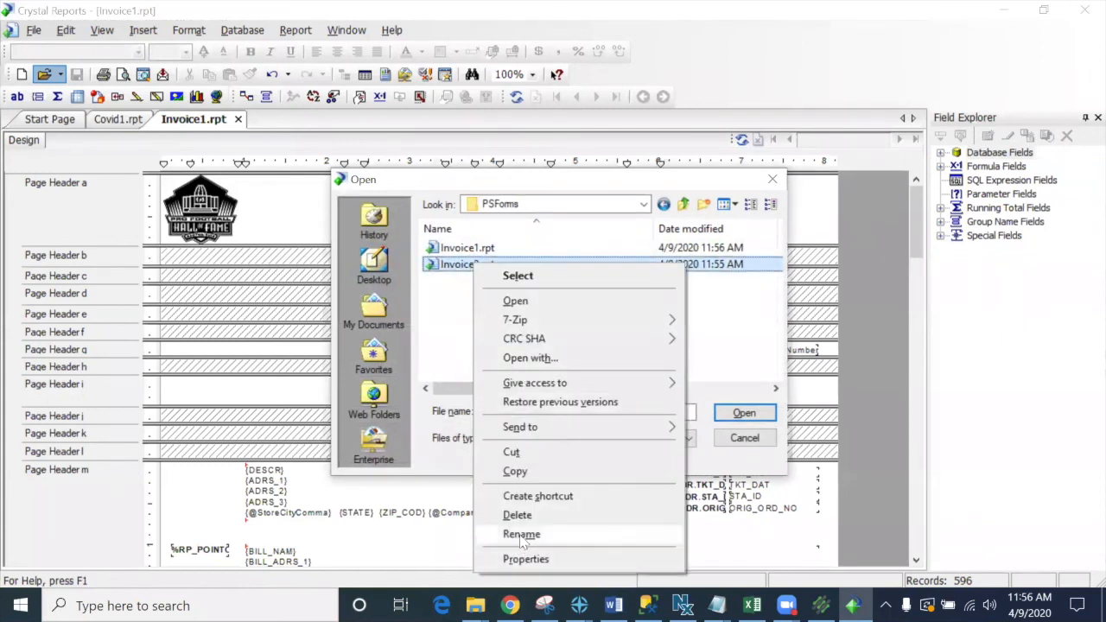
pyautogui.click(521, 534)
pyautogui.press('Delete')
pyautogui.write('BUP')
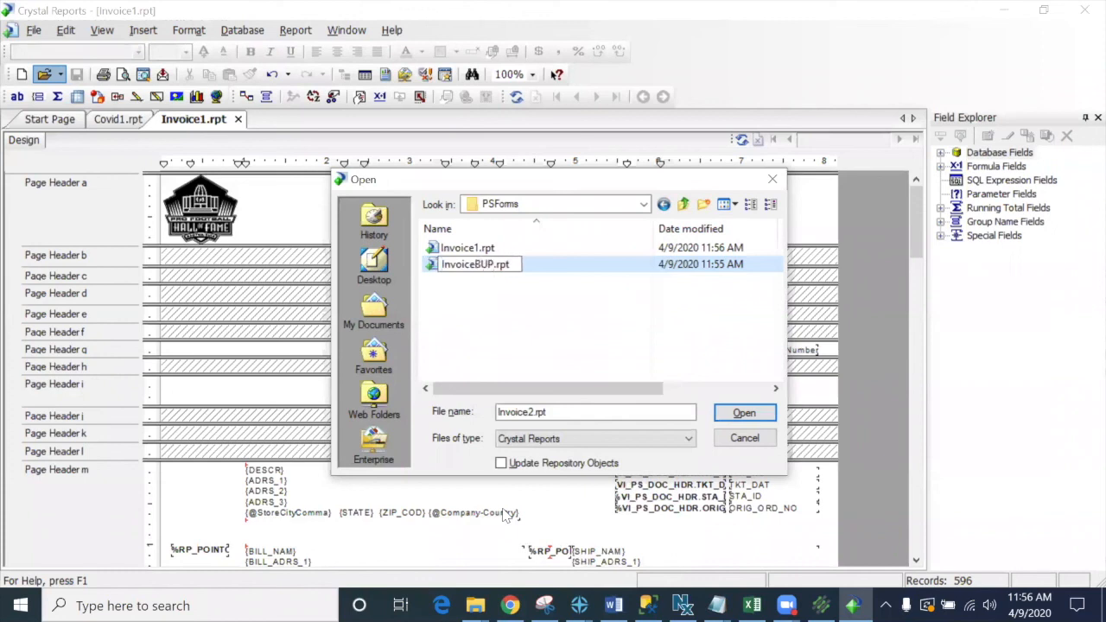
pyautogui.press('Return')
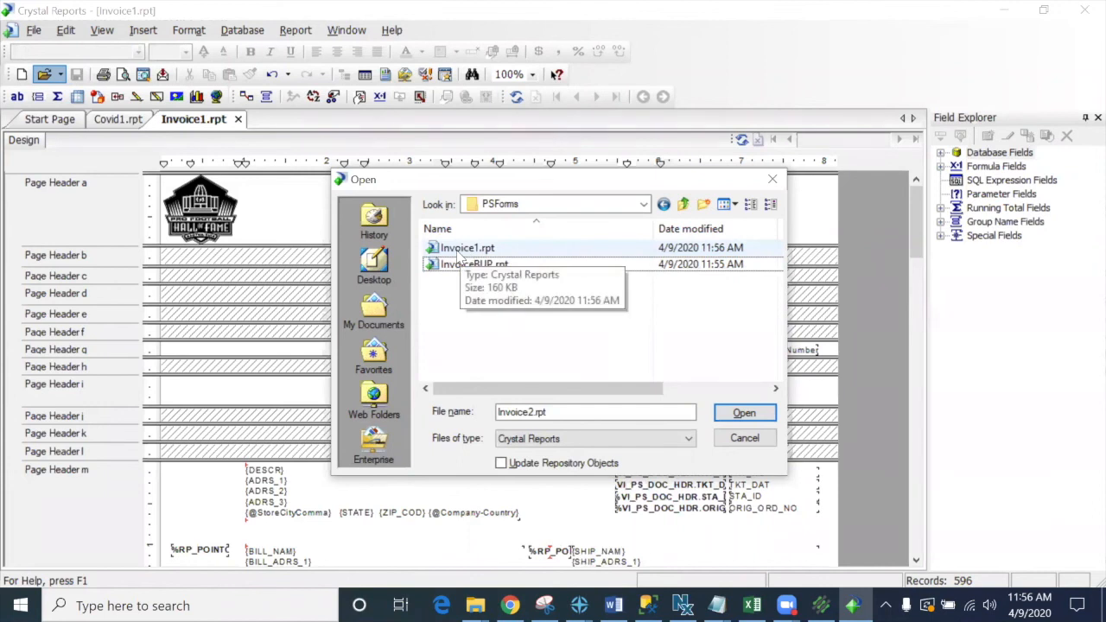
pyautogui.click(742, 438)
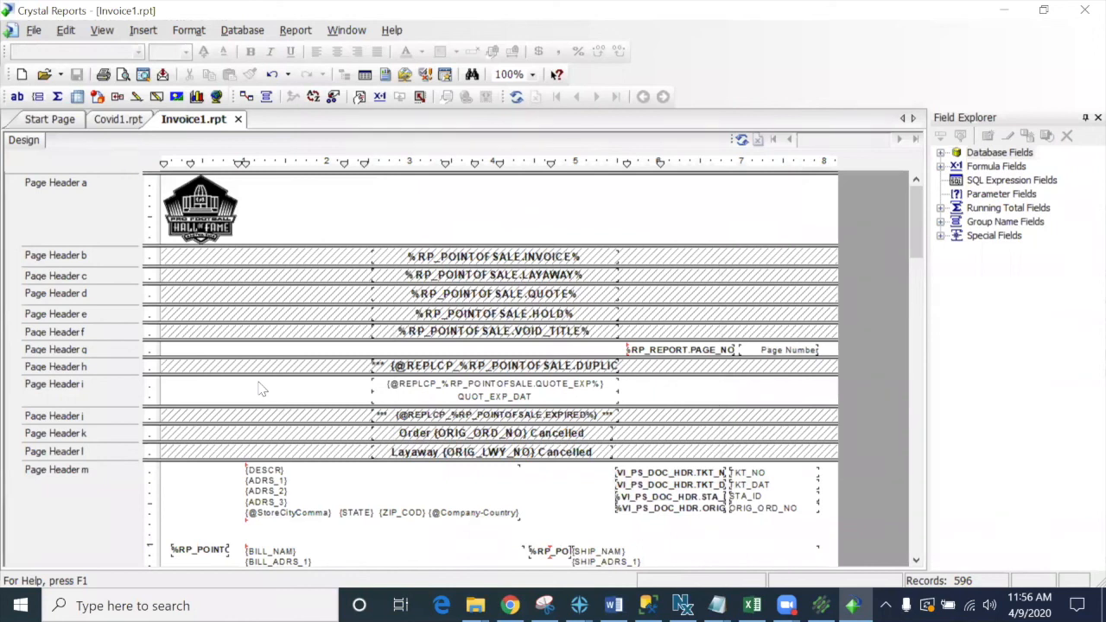
# Step: Bring Covid1.rpt back up in Design view, then switch to NCR Counterpoint's Setup area
pyautogui.click(344, 31)
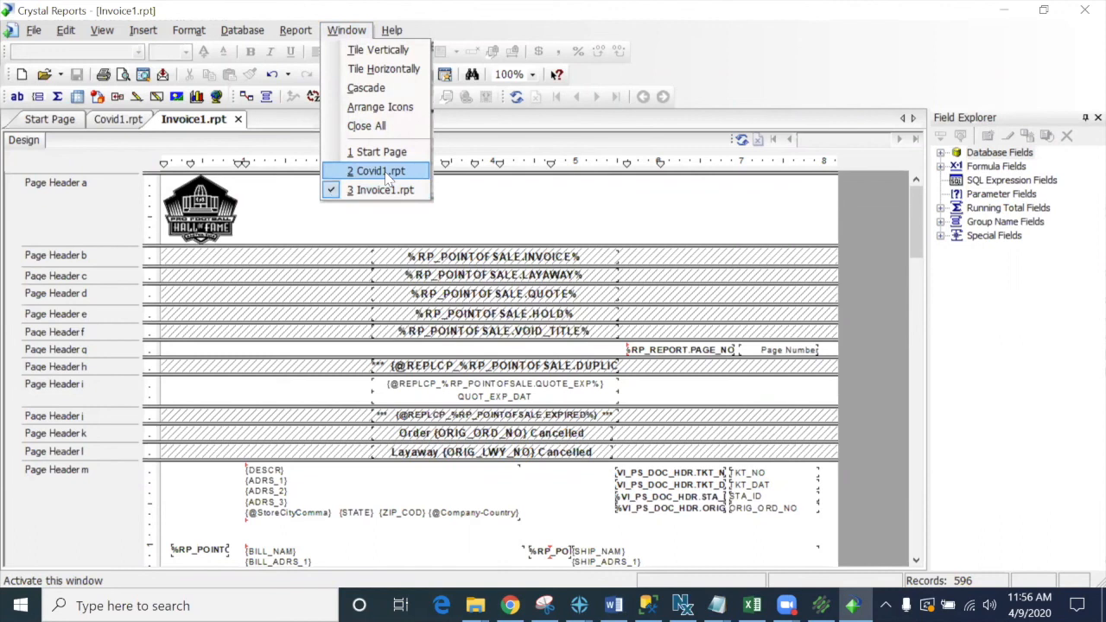
pyautogui.click(388, 171)
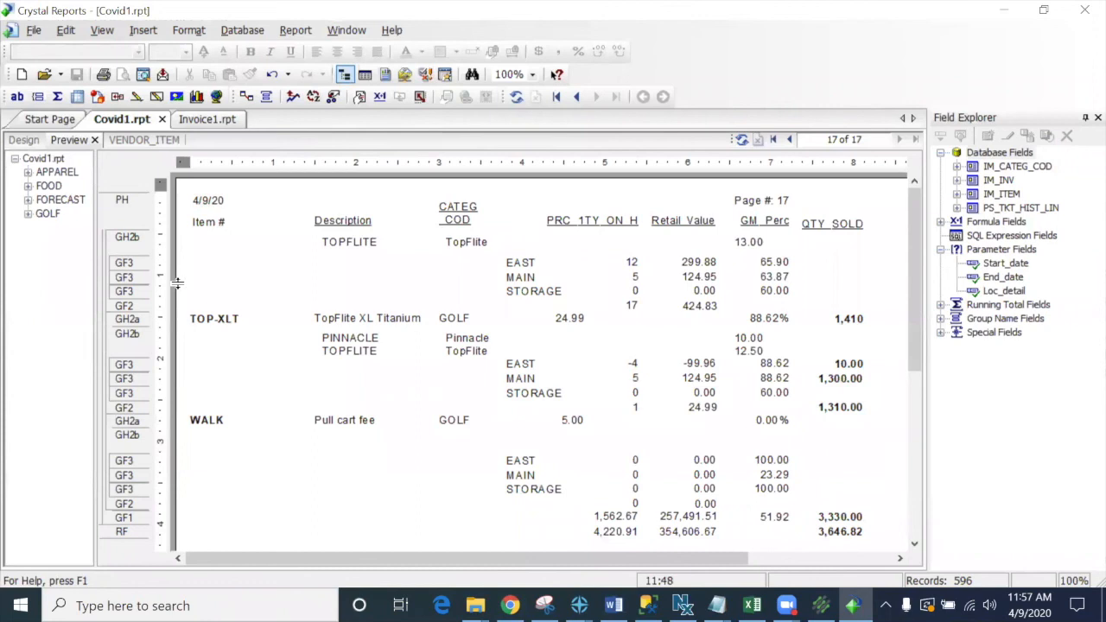
pyautogui.click(23, 141)
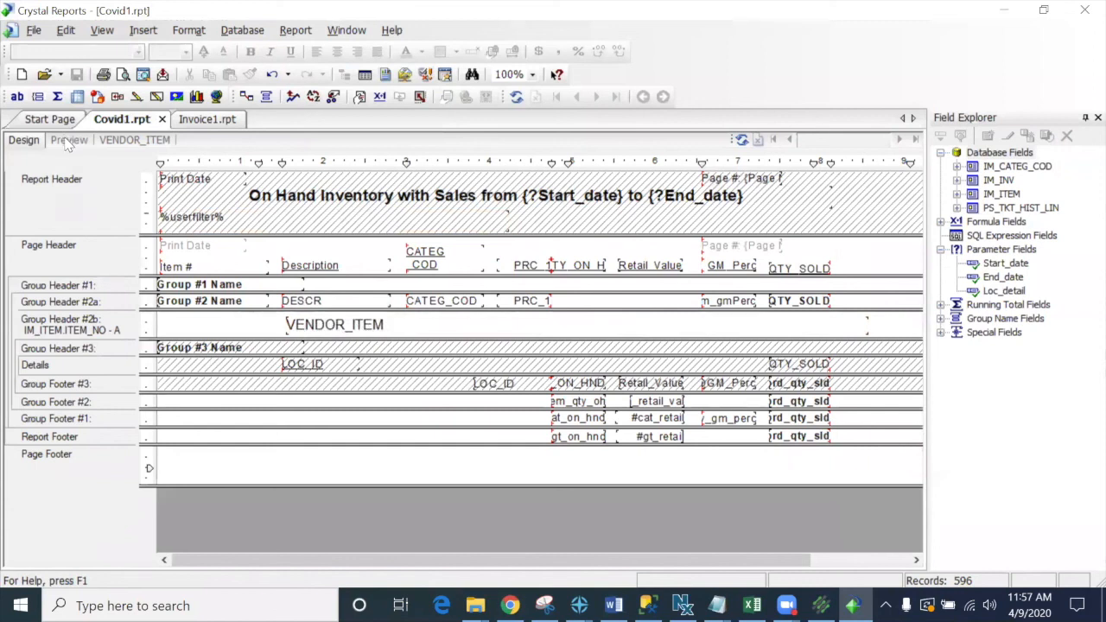
pyautogui.click(821, 605)
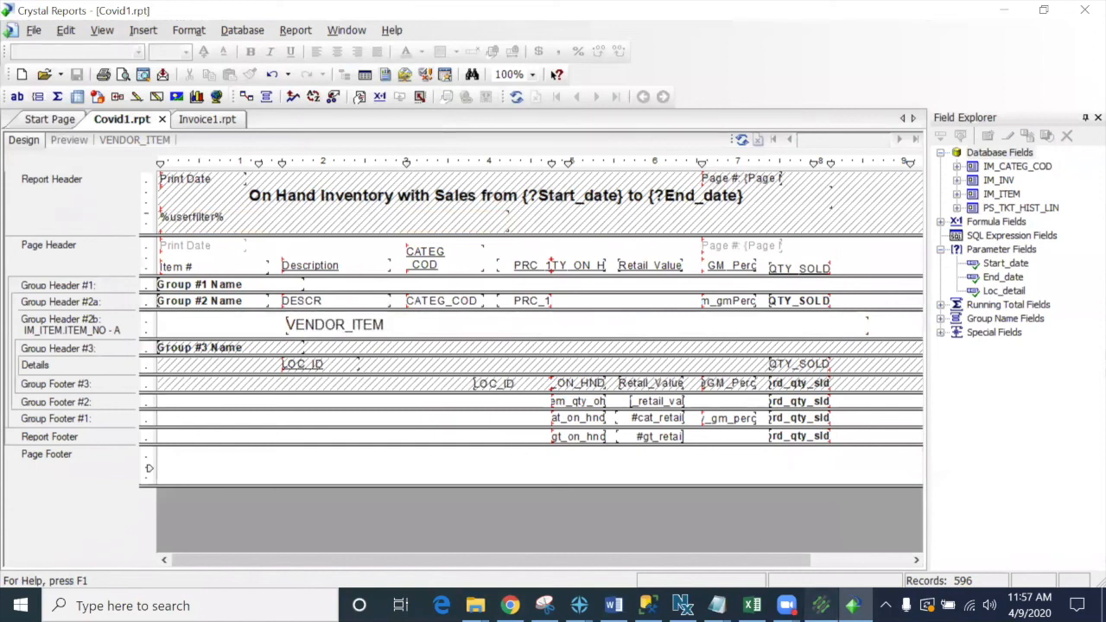
pyautogui.click(26, 508)
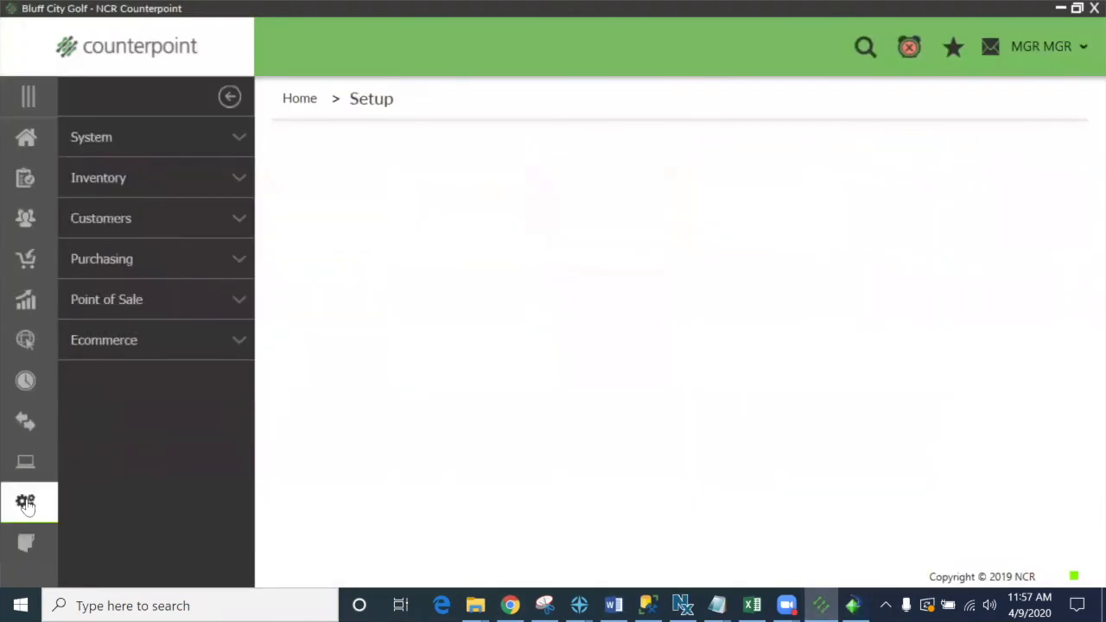
# Step: Run the Covid Report with start date 01/01/2015 and preview the results
pyautogui.click(26, 544)
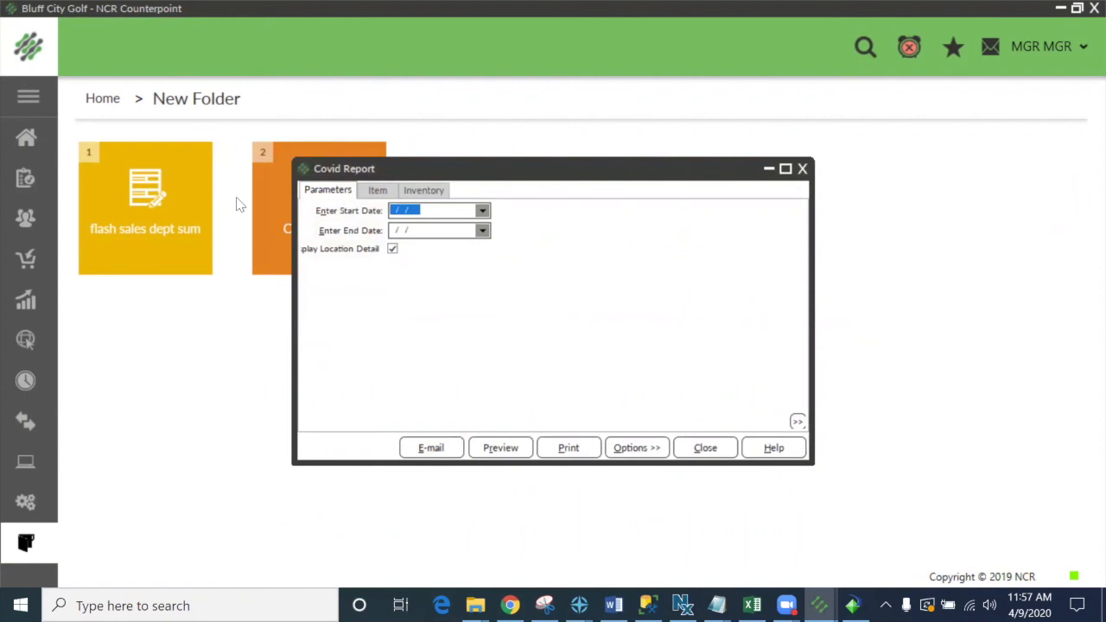
pyautogui.write('01/01/15')
pyautogui.press('Tab')
pyautogui.press('Return')
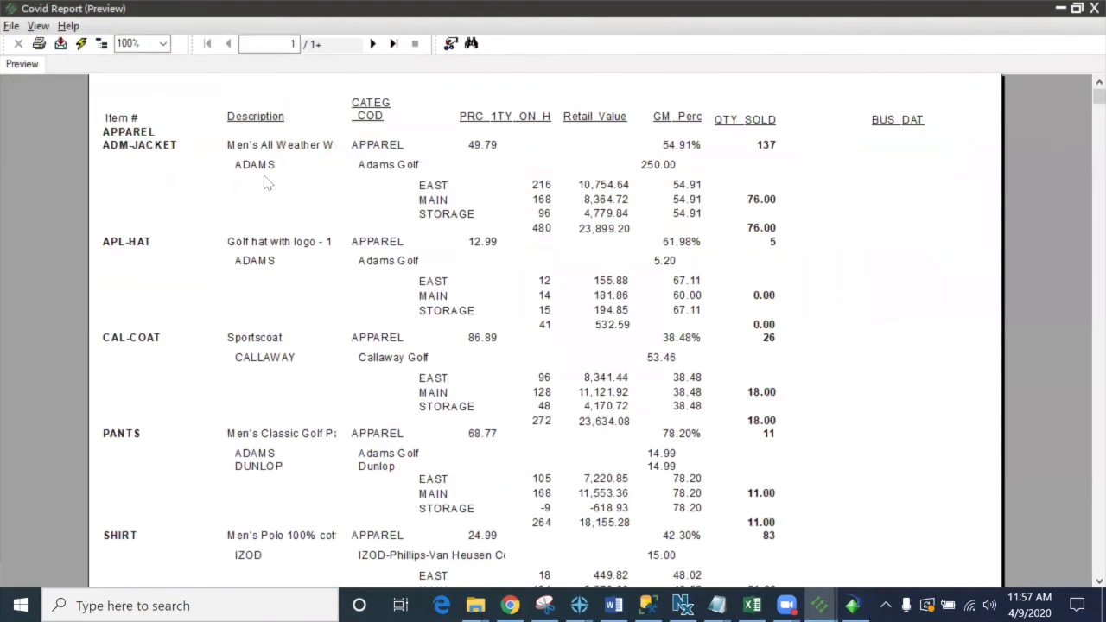
pyautogui.click(61, 43)
# Step: Export the Covid Report as MS Excel 97-2000 (Data only) to Covid1.xls in Documents
pyautogui.click(633, 269)
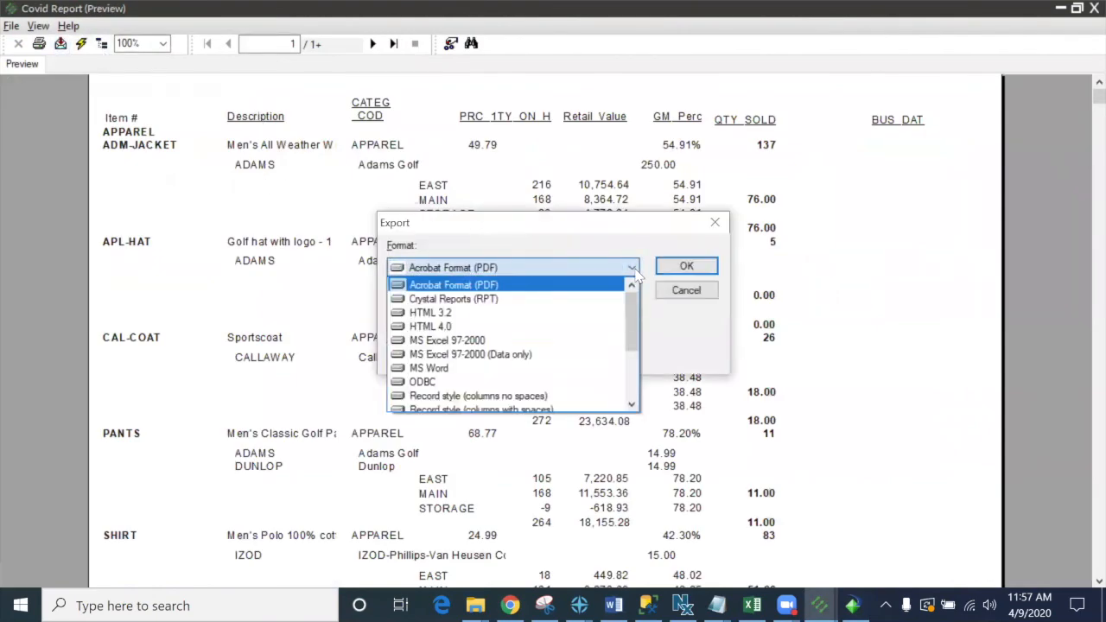
pyautogui.click(497, 356)
pyautogui.click(684, 266)
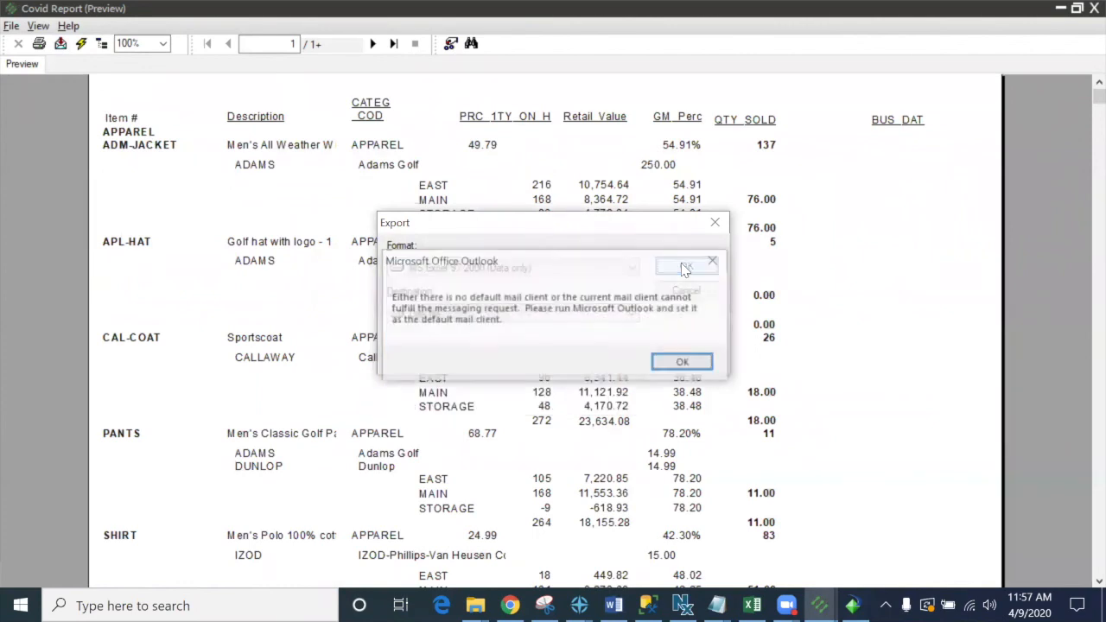
pyautogui.click(683, 362)
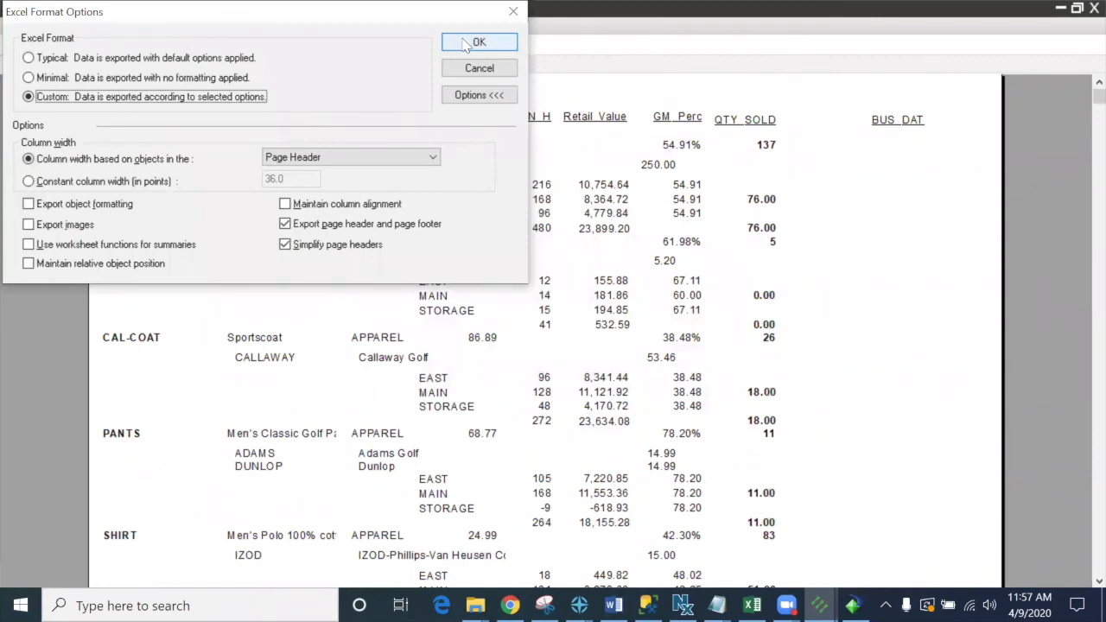
pyautogui.click(465, 45)
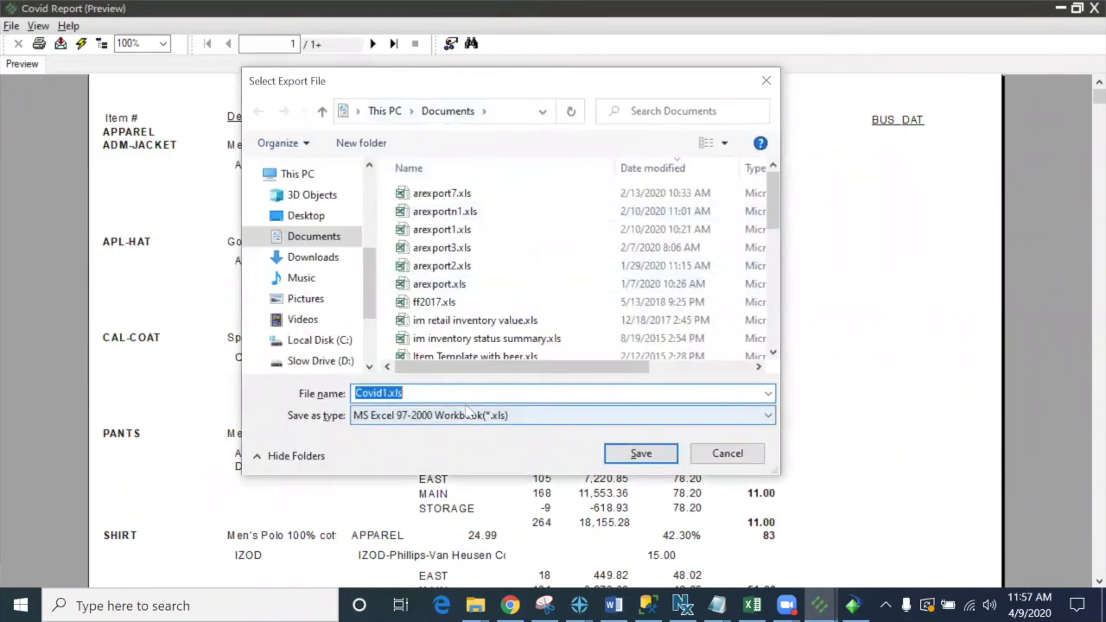
pyautogui.click(644, 457)
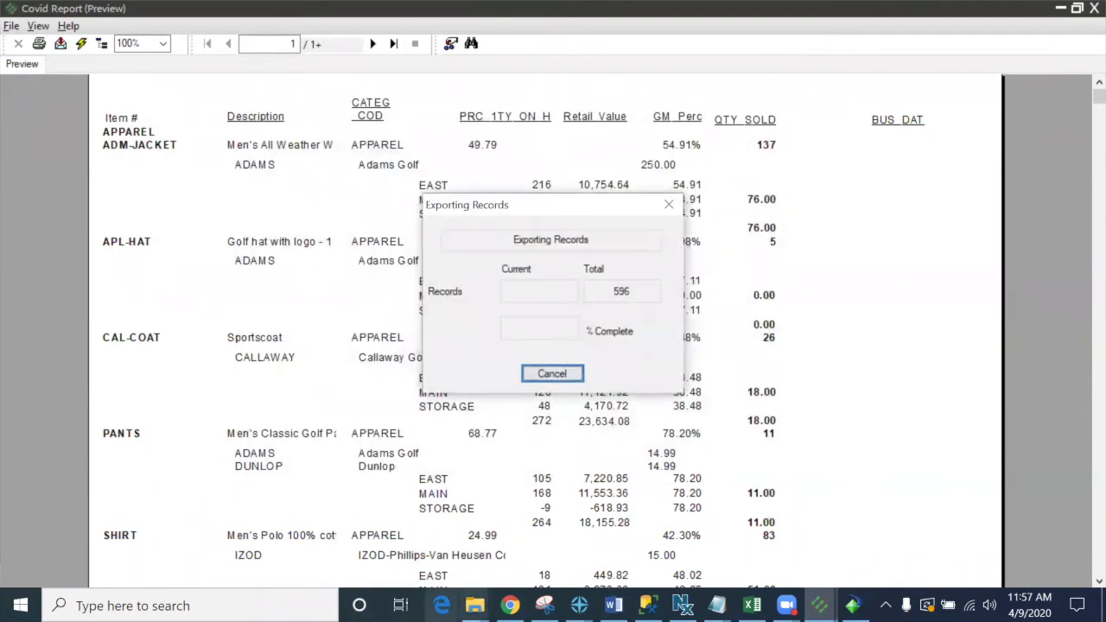
pyautogui.moveTo(474, 605)
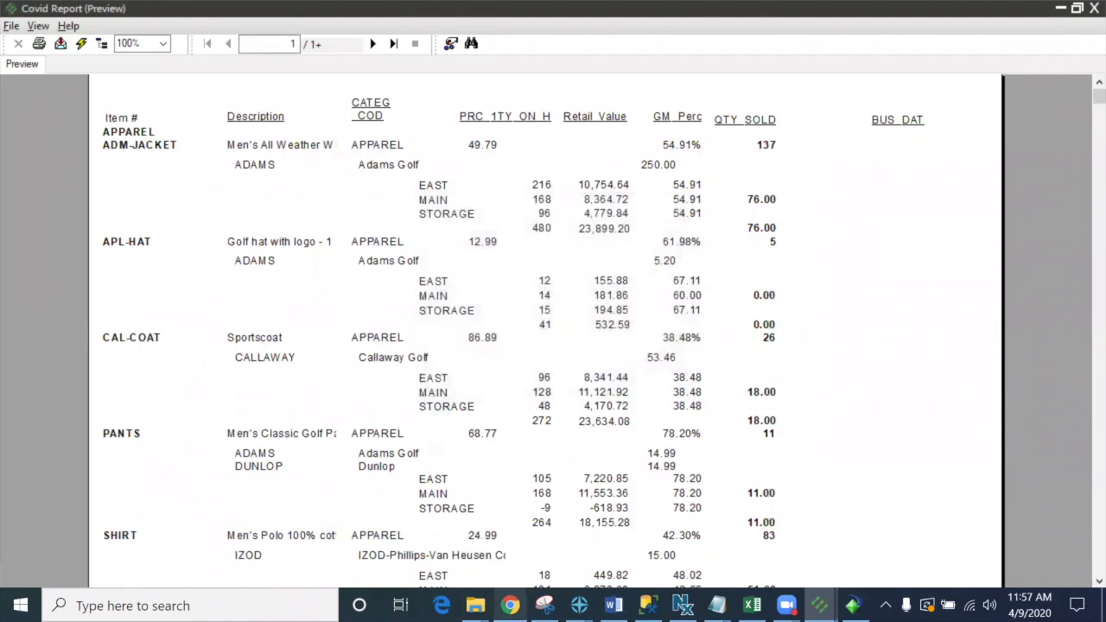
pyautogui.moveTo(544, 480)
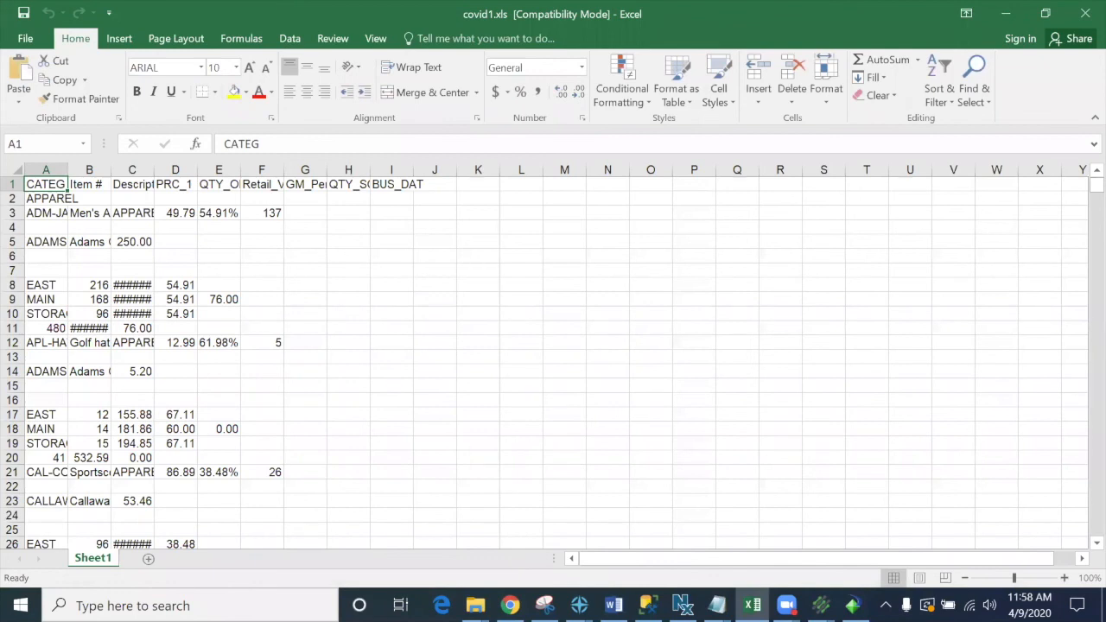
# Step: Autofit columns A through D of covid1.xls to their contents, then minimize Excel
pyautogui.doubleClick(67, 177)
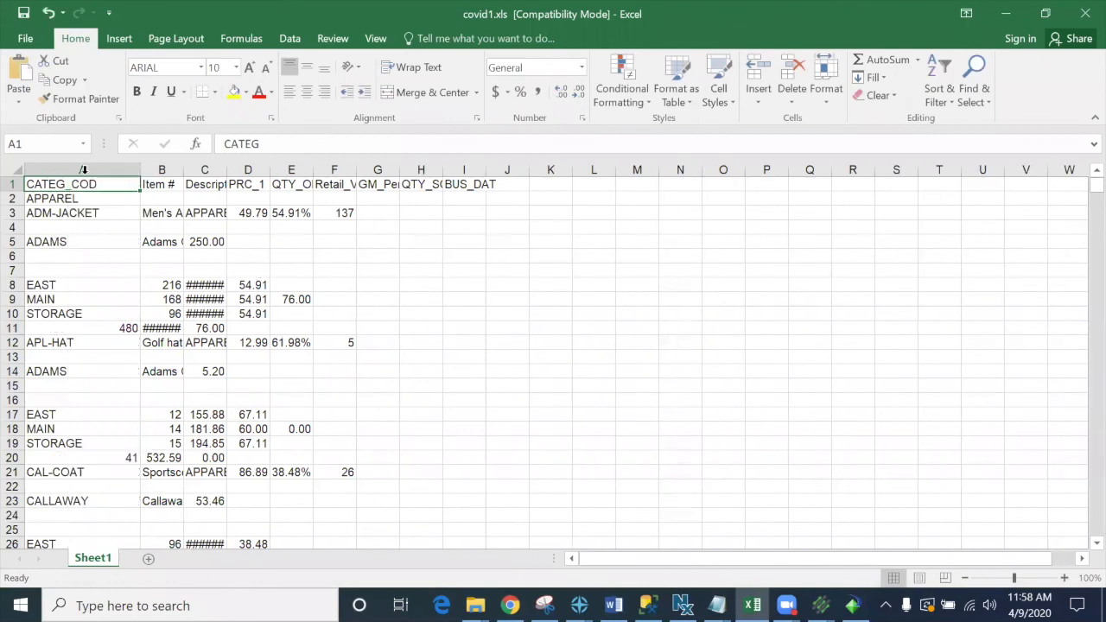
pyautogui.doubleClick(182, 173)
pyautogui.doubleClick(388, 171)
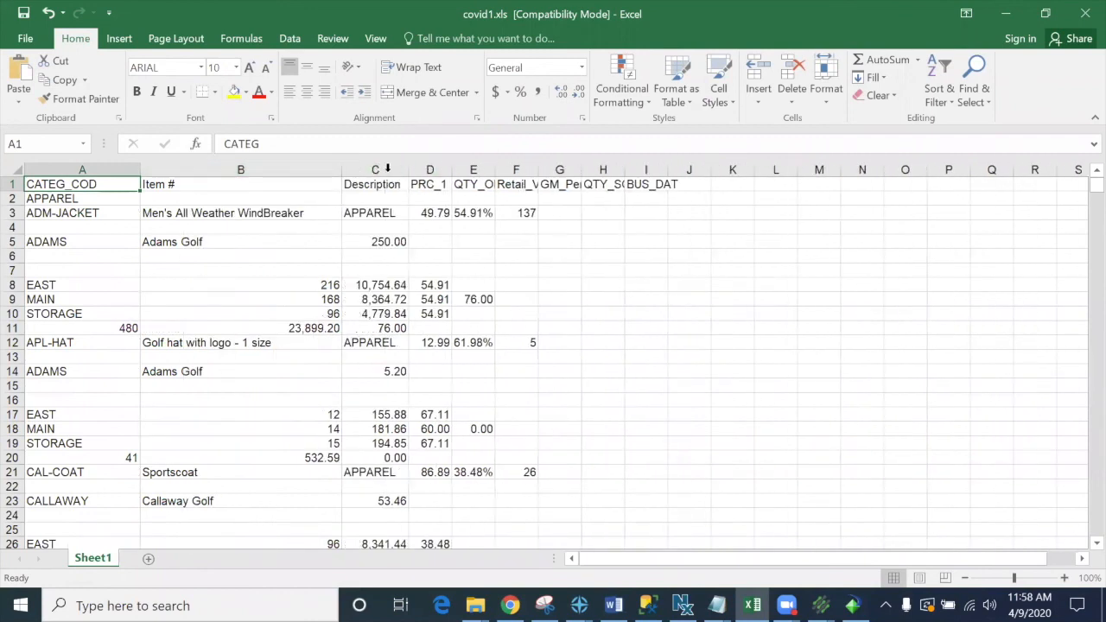
pyautogui.doubleClick(451, 169)
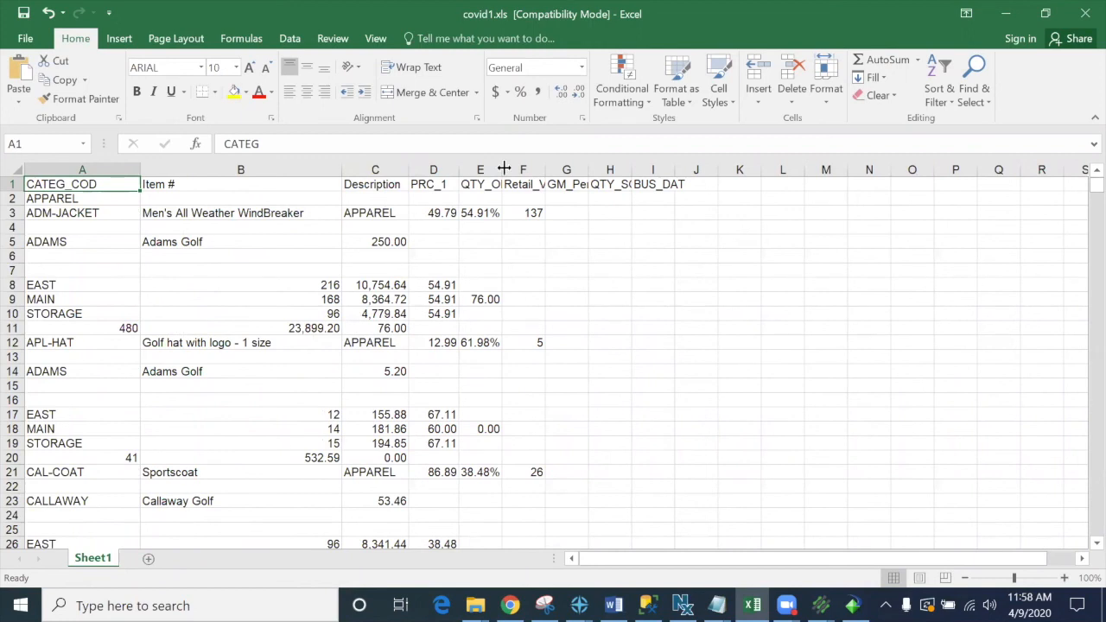
pyautogui.click(1007, 15)
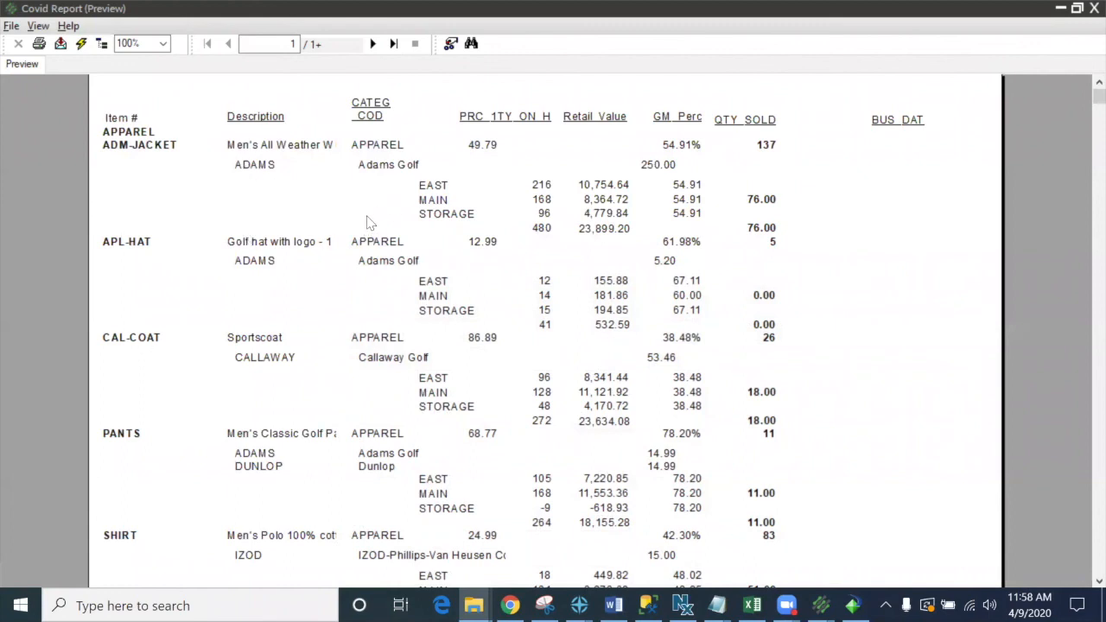
# Step: Check the EAST location and 10,754.64 retail value in the preview, then return to Crystal Reports
pyautogui.click(442, 188)
pyautogui.click(605, 184)
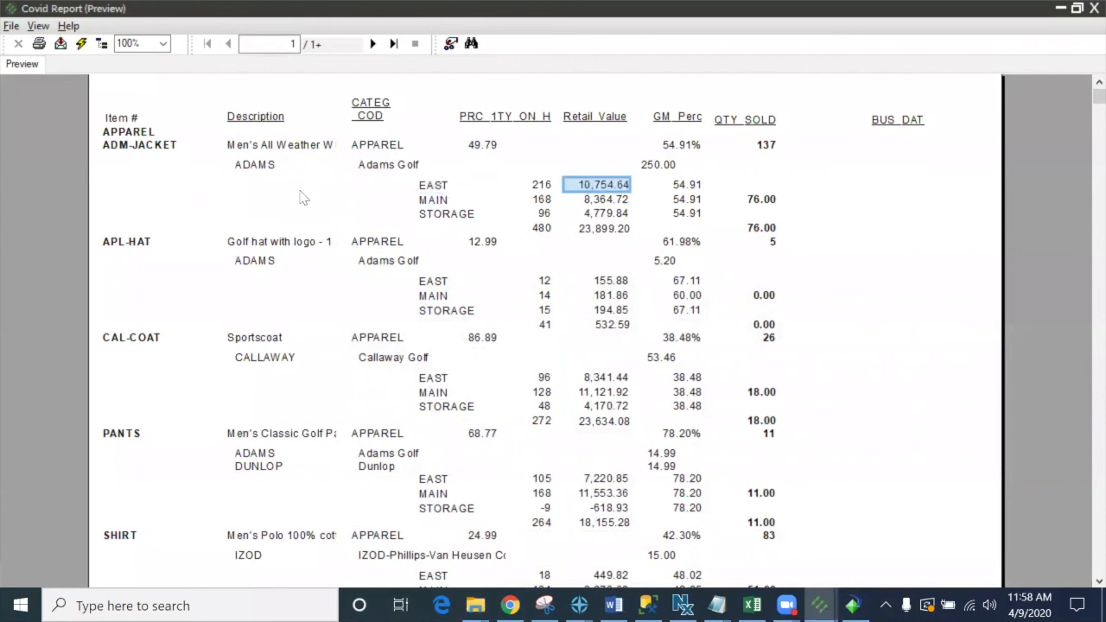
pyautogui.click(853, 606)
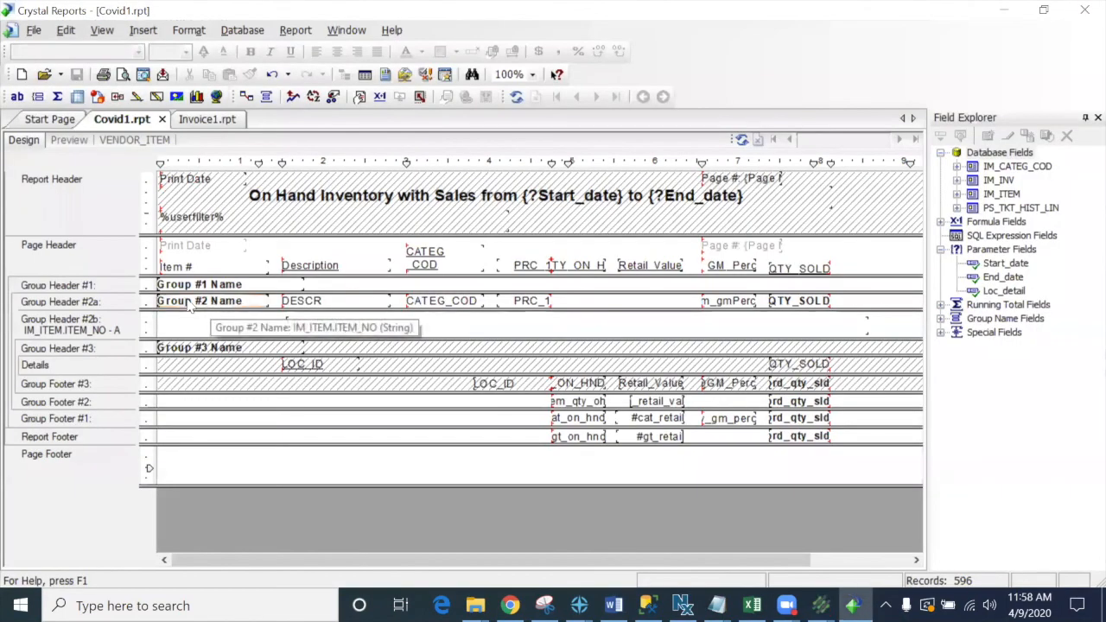
# Step: Drag DESCR, Group #2 Name and CATEG_COD from Group Header #2a into Group Footer #3
pyautogui.click(102, 301)
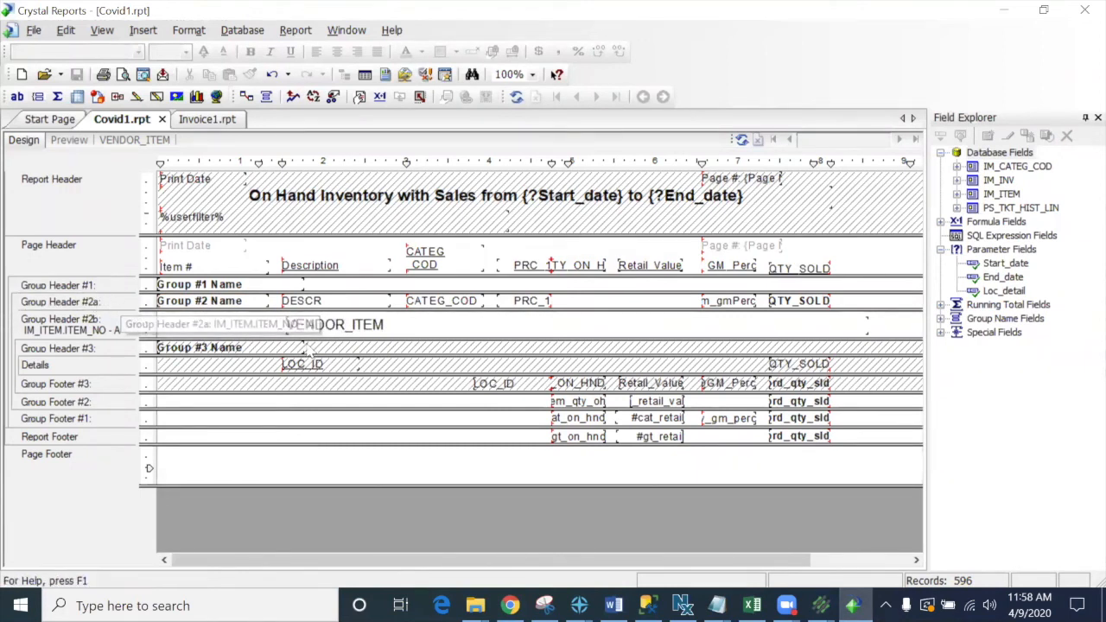
pyautogui.click(308, 300)
pyautogui.moveTo(308, 301); pyautogui.dragTo(313, 390)
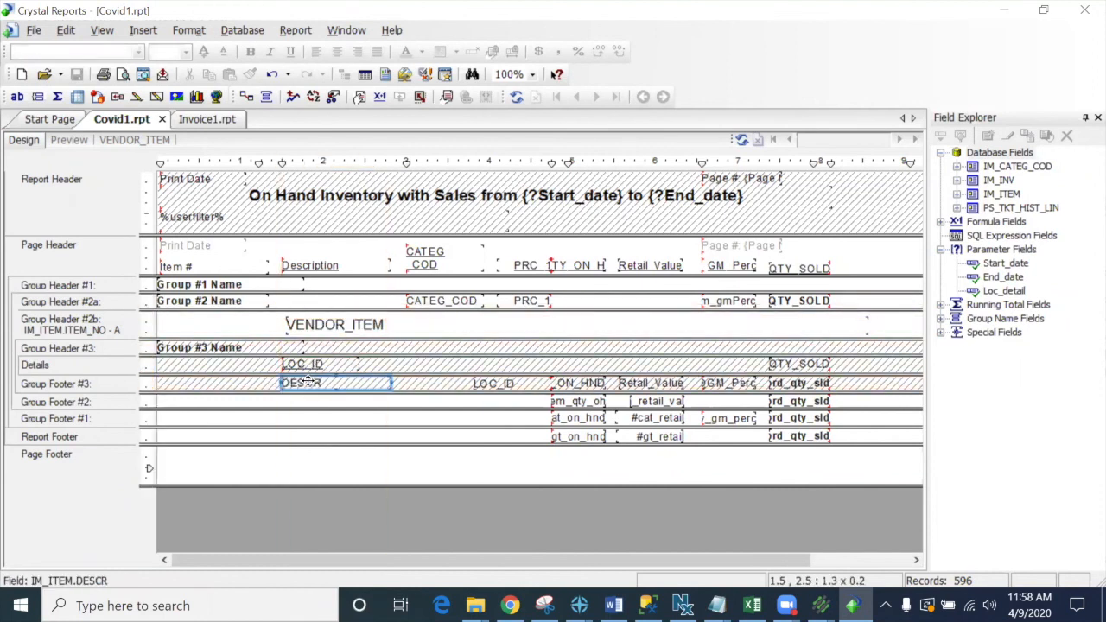
pyautogui.click(191, 302)
pyautogui.moveTo(184, 328); pyautogui.dragTo(193, 383)
pyautogui.moveTo(436, 311); pyautogui.dragTo(429, 383)
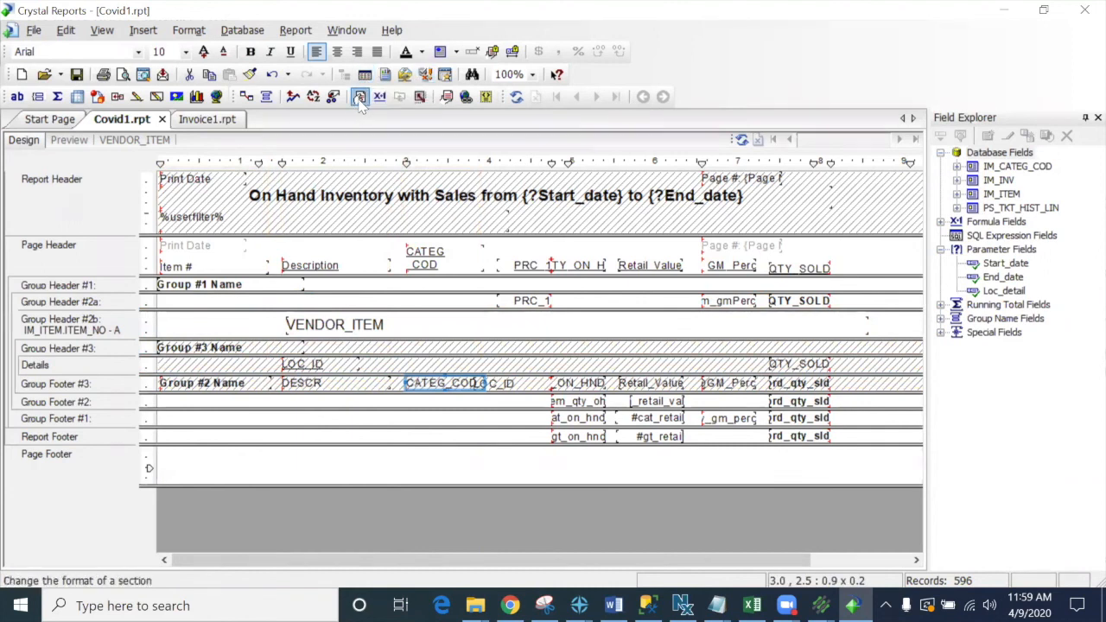
# Step: Suppress Group Header #2a in the Section Expert and delete the VENDOR_ITEM subreport
pyautogui.click(332, 95)
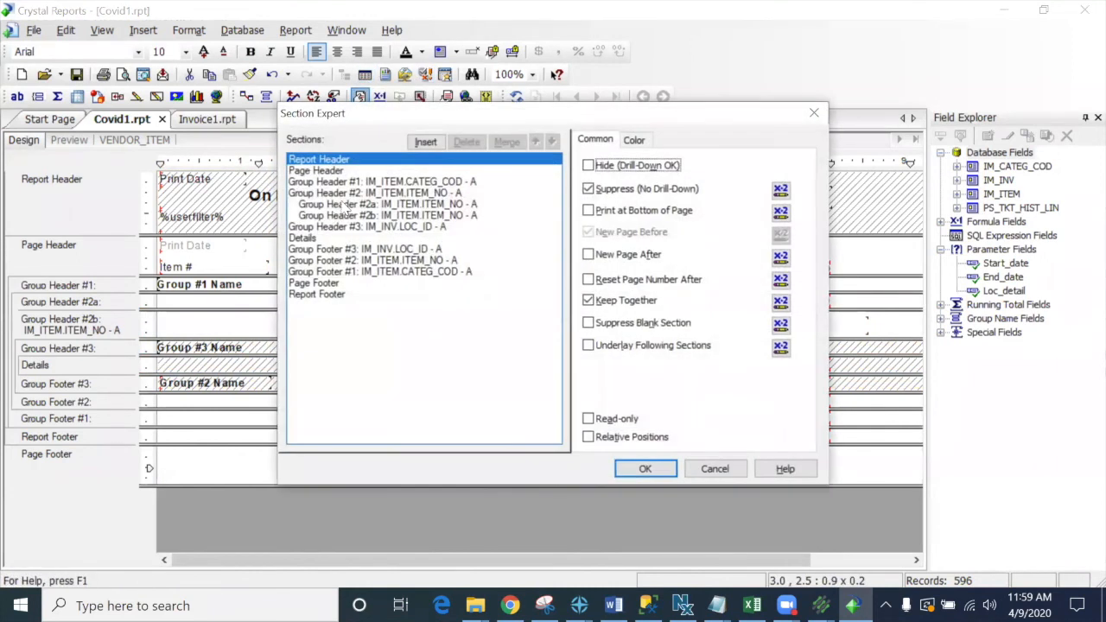
pyautogui.click(340, 203)
pyautogui.click(594, 195)
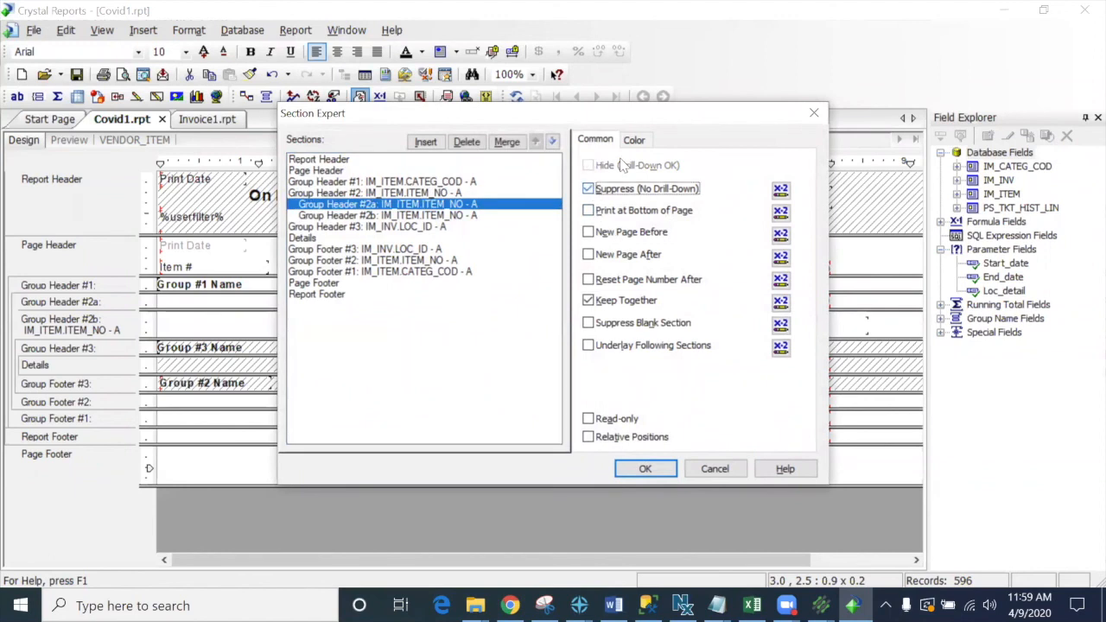
pyautogui.click(643, 468)
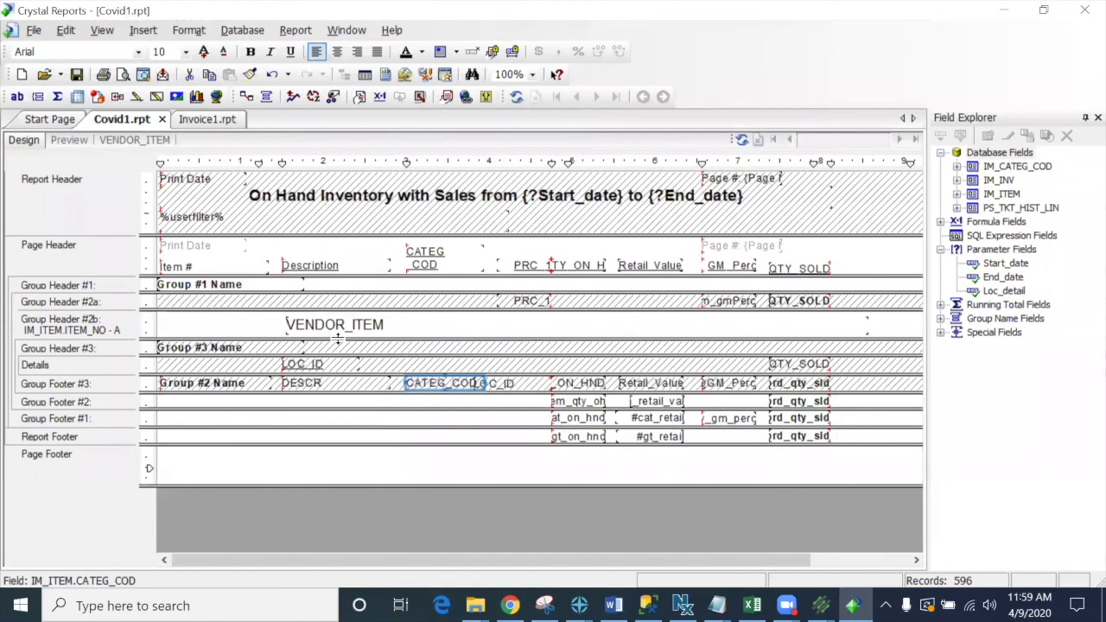
pyautogui.click(345, 326)
pyautogui.press('Delete')
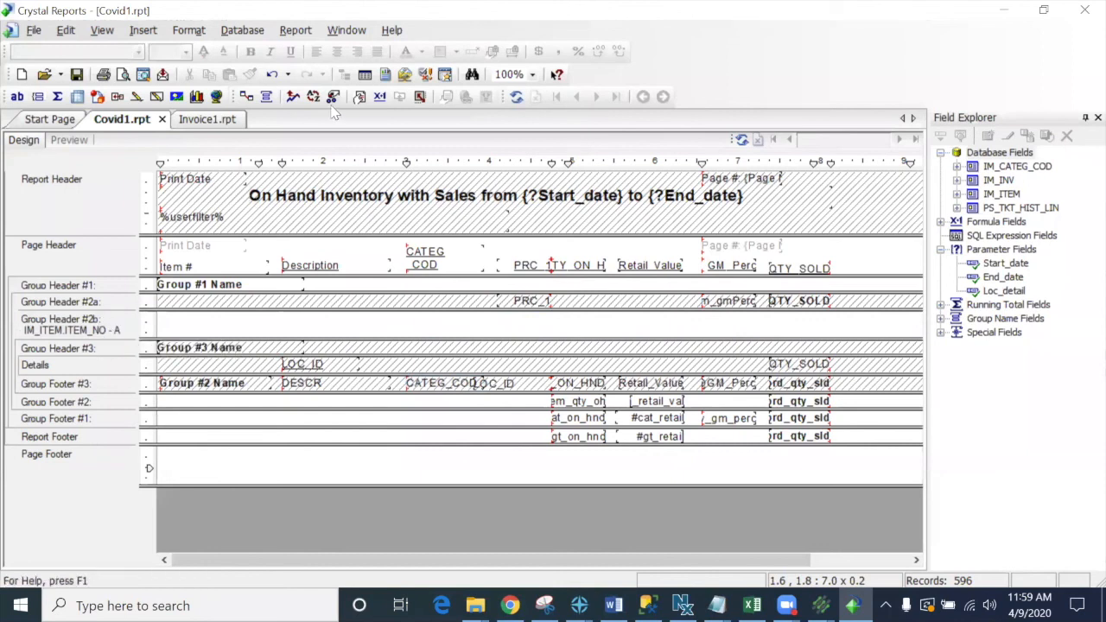
# Step: Delete Group Header #2b in the Section Expert and preview the updated report
pyautogui.click(358, 96)
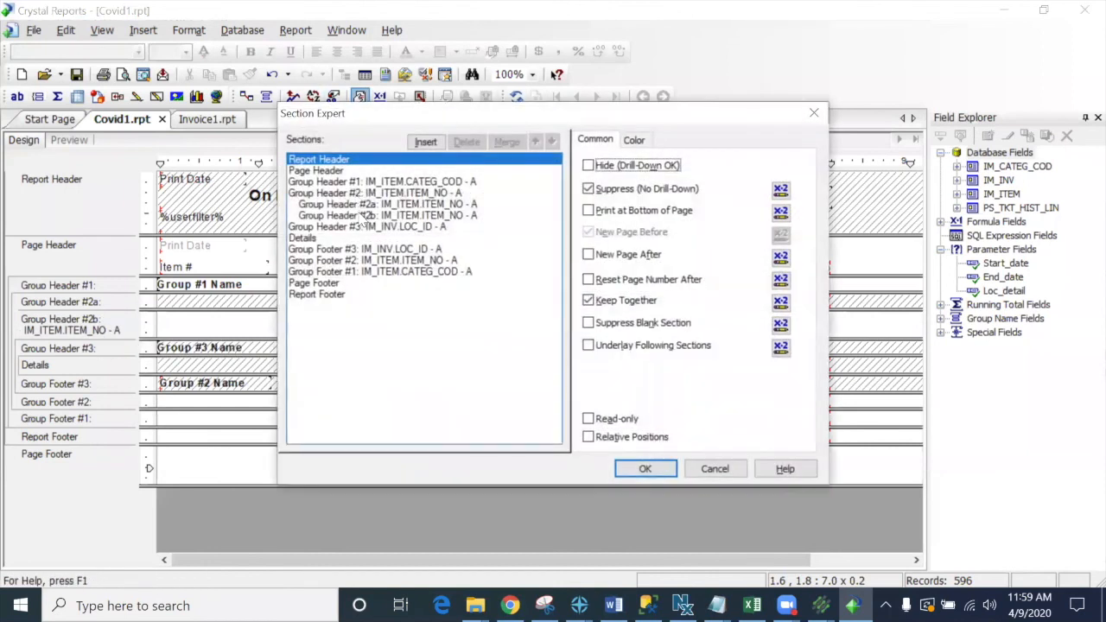
pyautogui.click(362, 216)
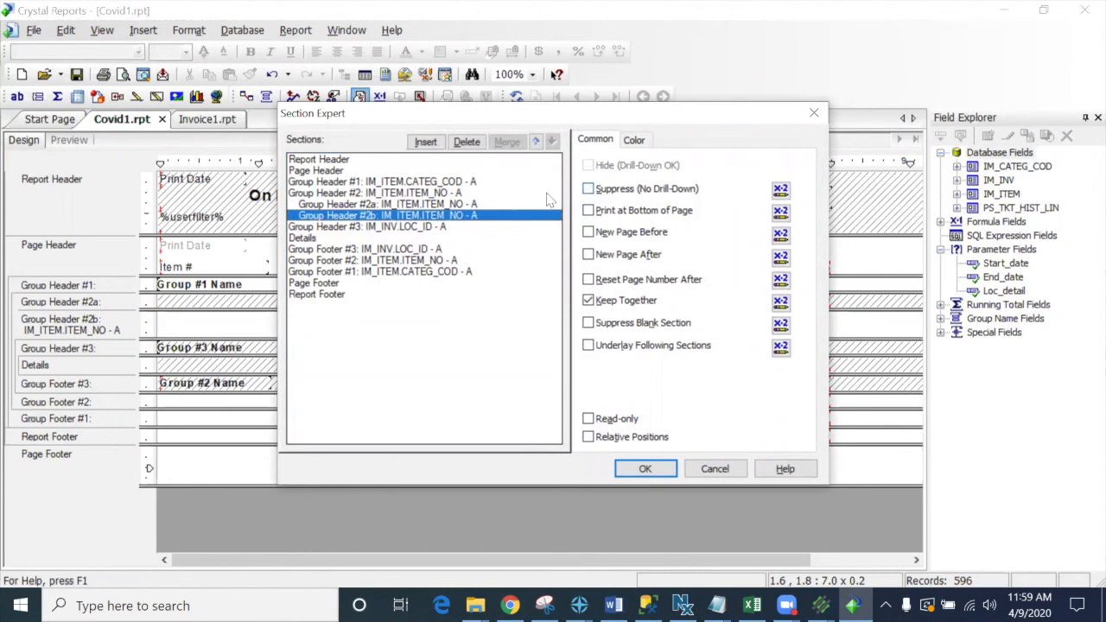
pyautogui.click(466, 142)
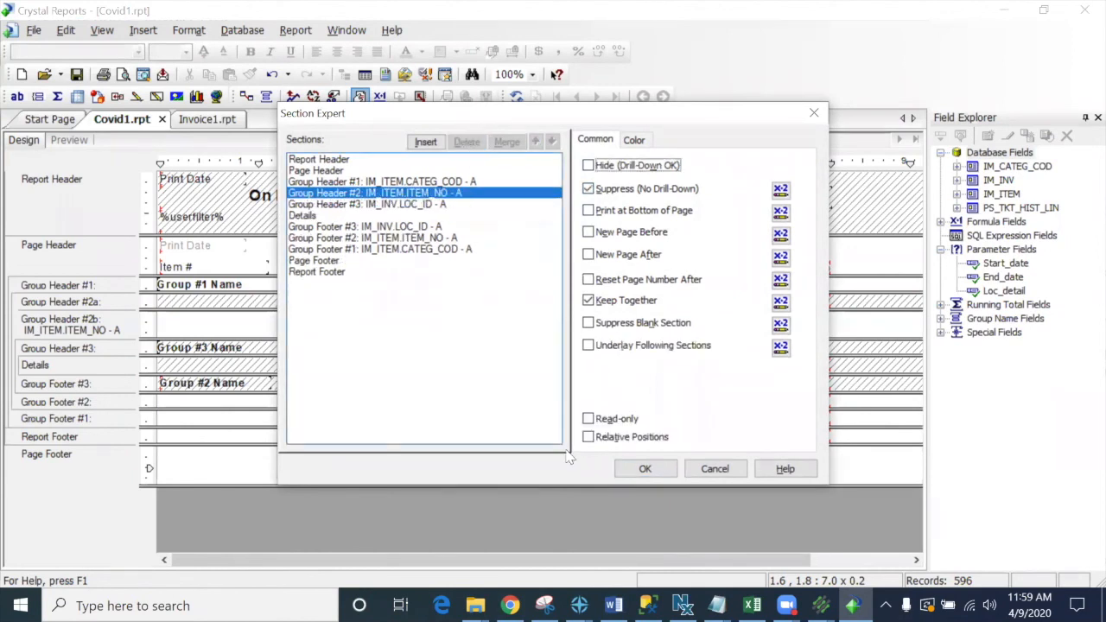
pyautogui.click(644, 468)
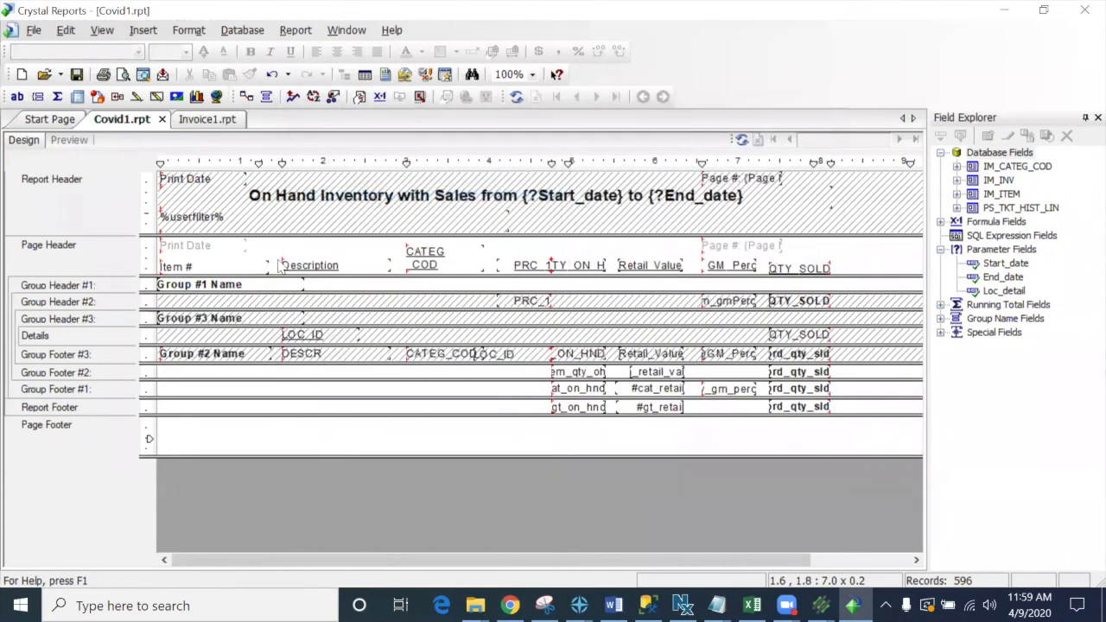
pyautogui.click(93, 285)
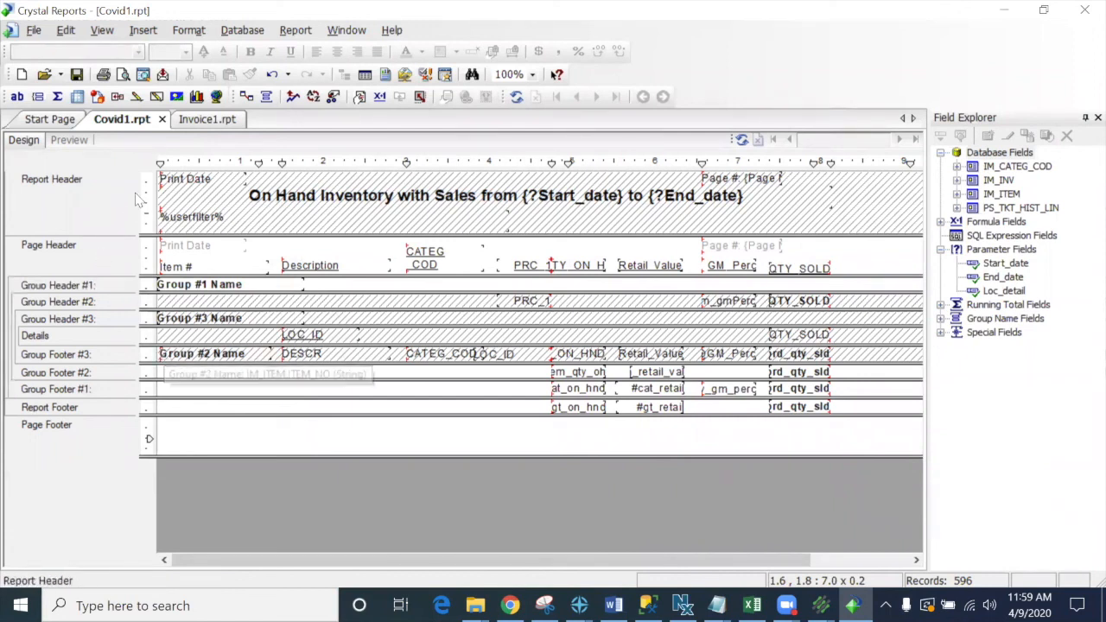
pyautogui.click(71, 140)
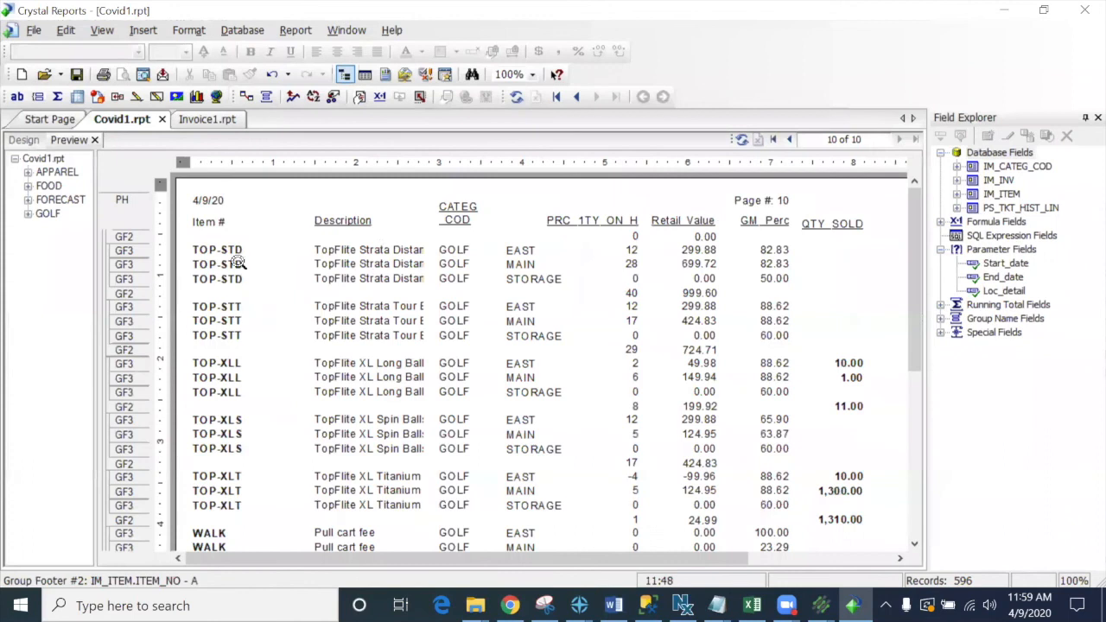